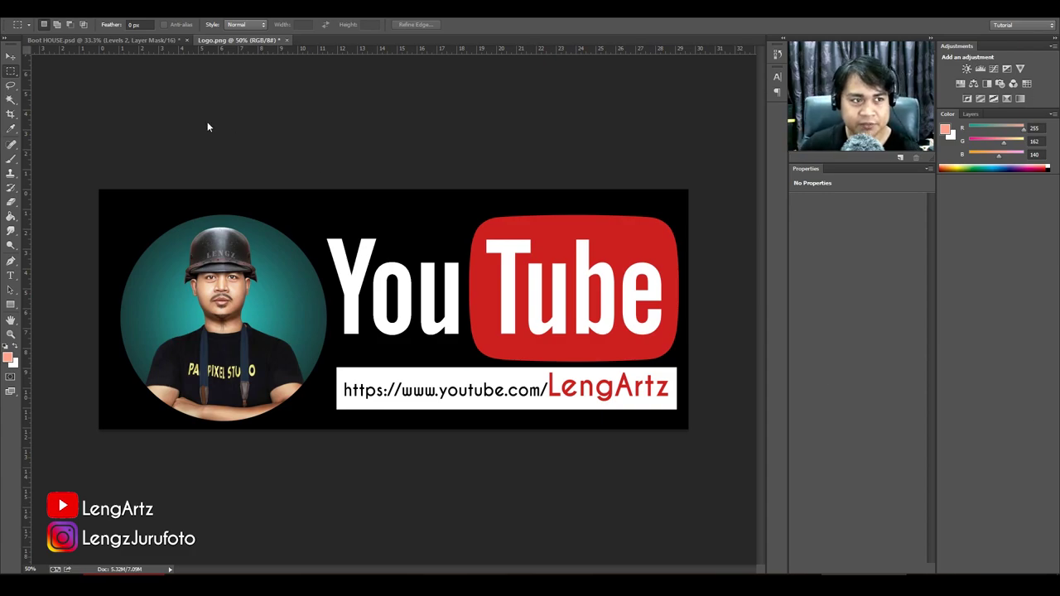
# Switch to the Boot HOUSE.psd document to view the finished composition.
pyautogui.click(104, 39)
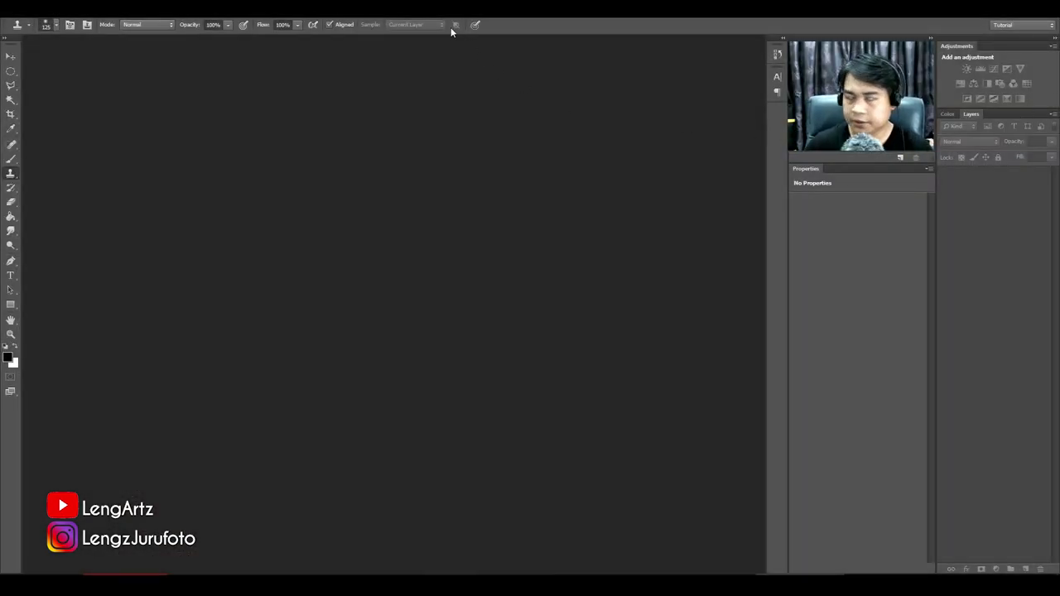
# Start a new document and set its width and height to 10 inches each.
pyautogui.click(29, 12)
pyautogui.click(35, 21)
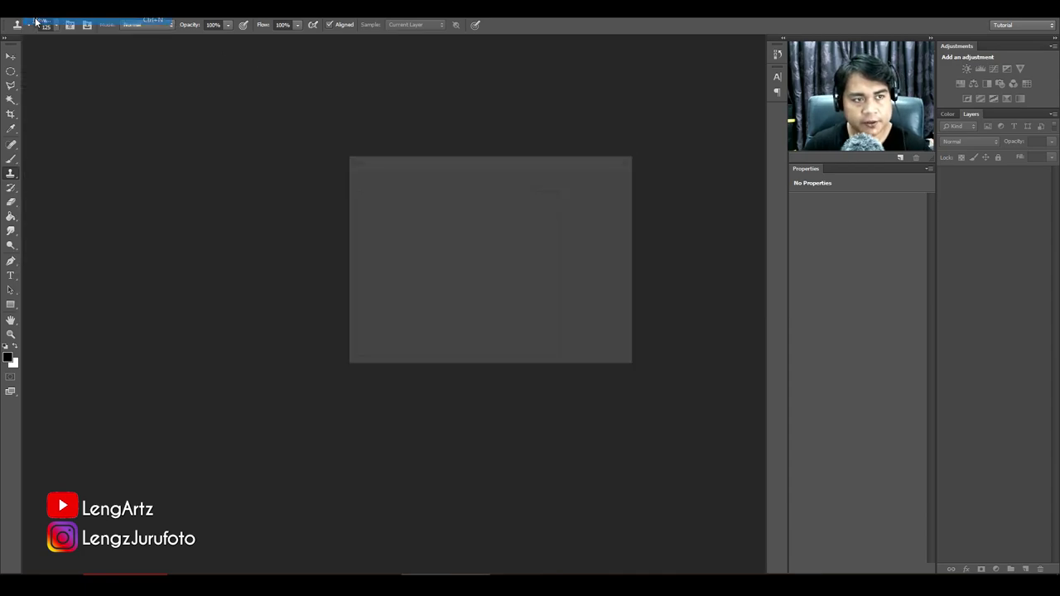
pyautogui.moveTo(474, 226); pyautogui.dragTo(387, 228)
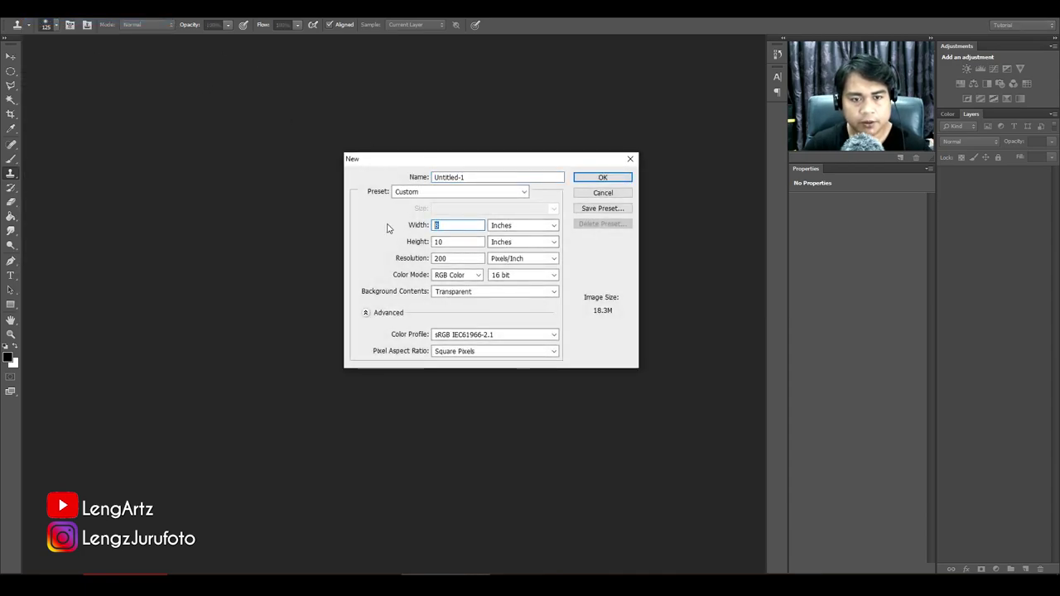
pyautogui.write('10')
pyautogui.press('Tab')
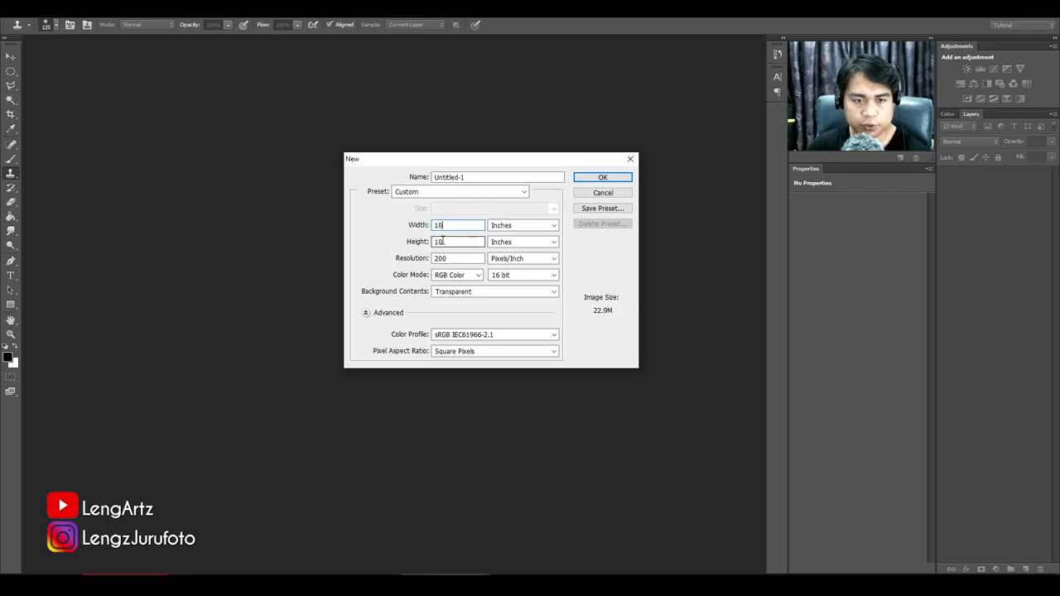
pyautogui.write('10')
pyautogui.press('Tab')
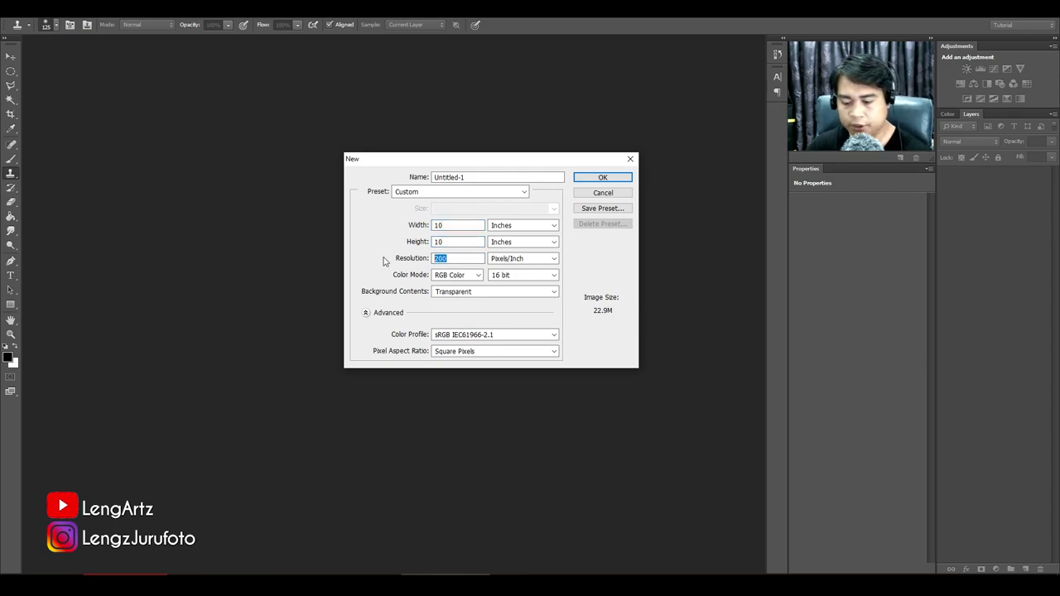
# Set the resolution to 300 pixels/inch, keep RGB Color at 16 bit, and create the document.
pyautogui.write('300')
pyautogui.click(471, 276)
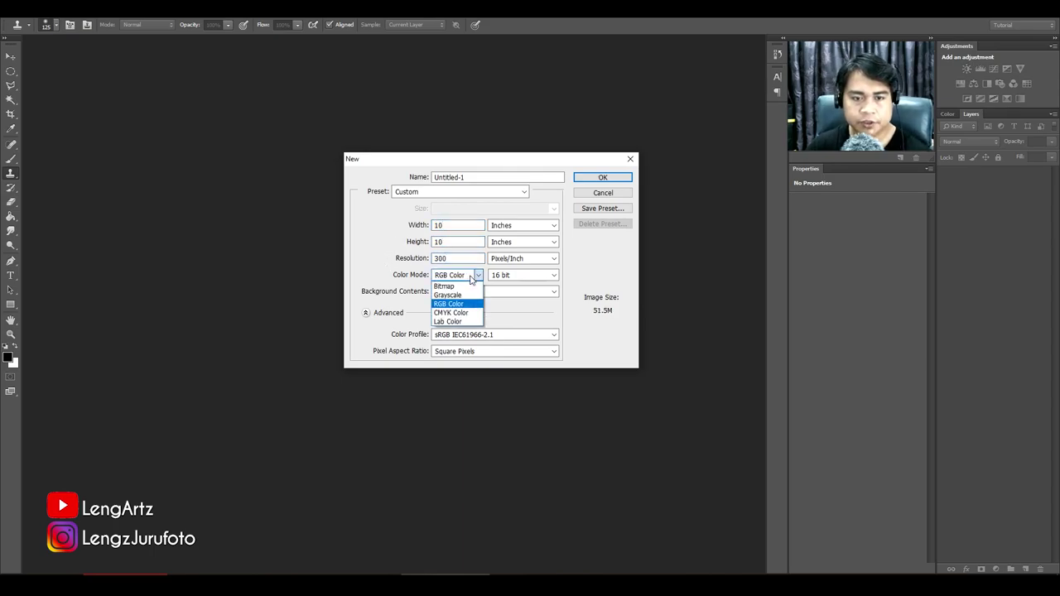
pyautogui.click(471, 280)
pyautogui.click(509, 278)
pyautogui.click(510, 279)
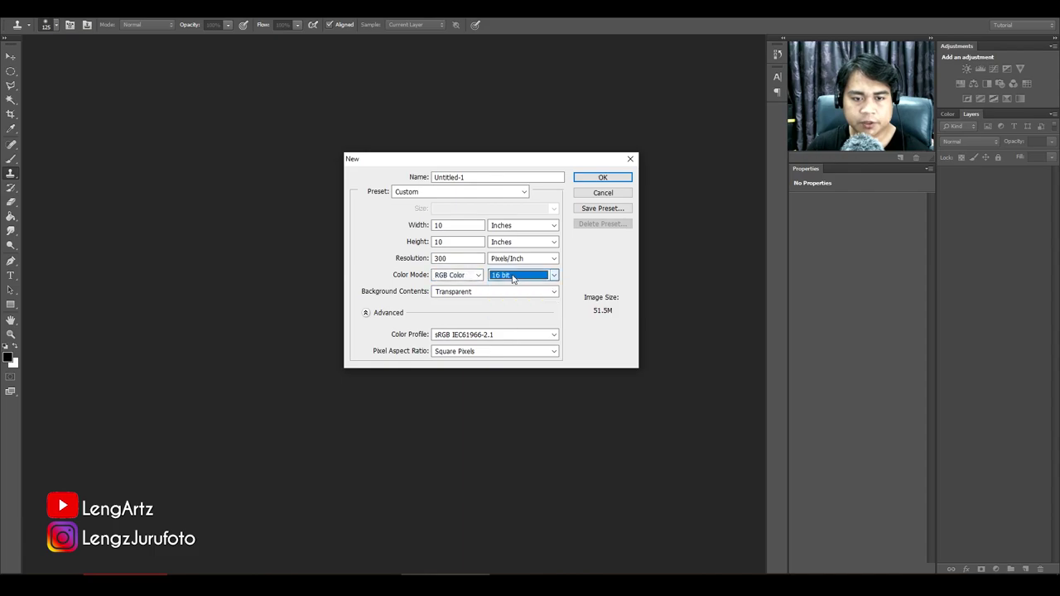
pyautogui.click(603, 178)
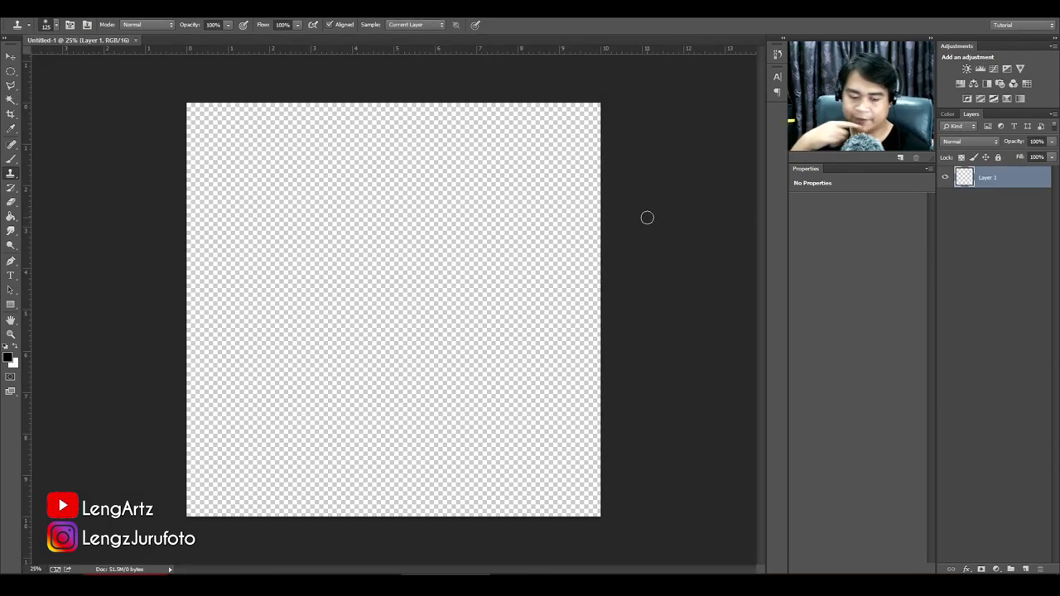
pyautogui.hotkey('ctrl', '0')
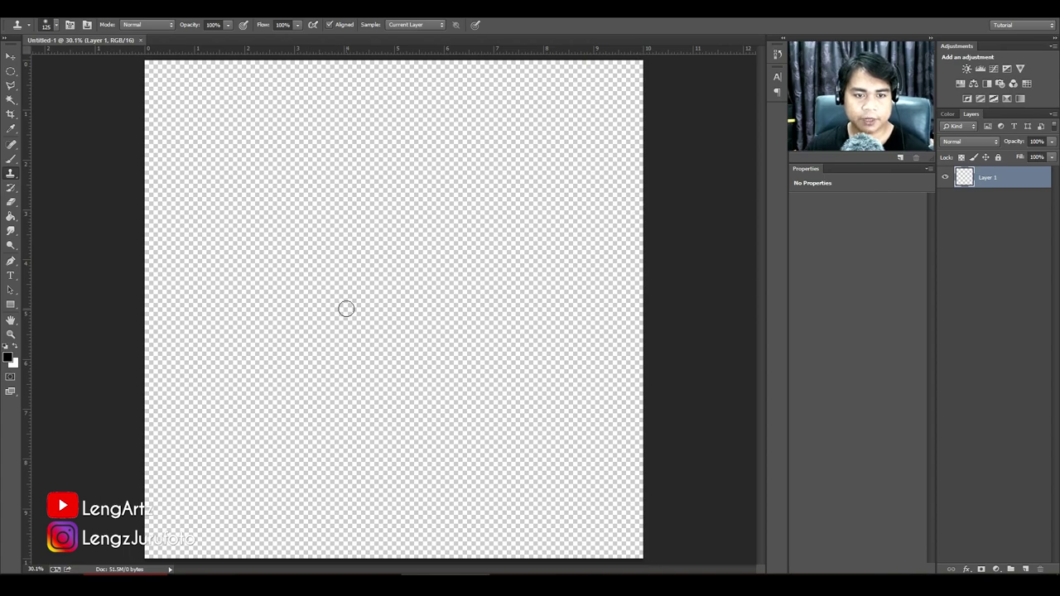
# Add a Solid Color fill layer in dark grey above Layer 1.
pyautogui.click(975, 456)
pyautogui.click(996, 569)
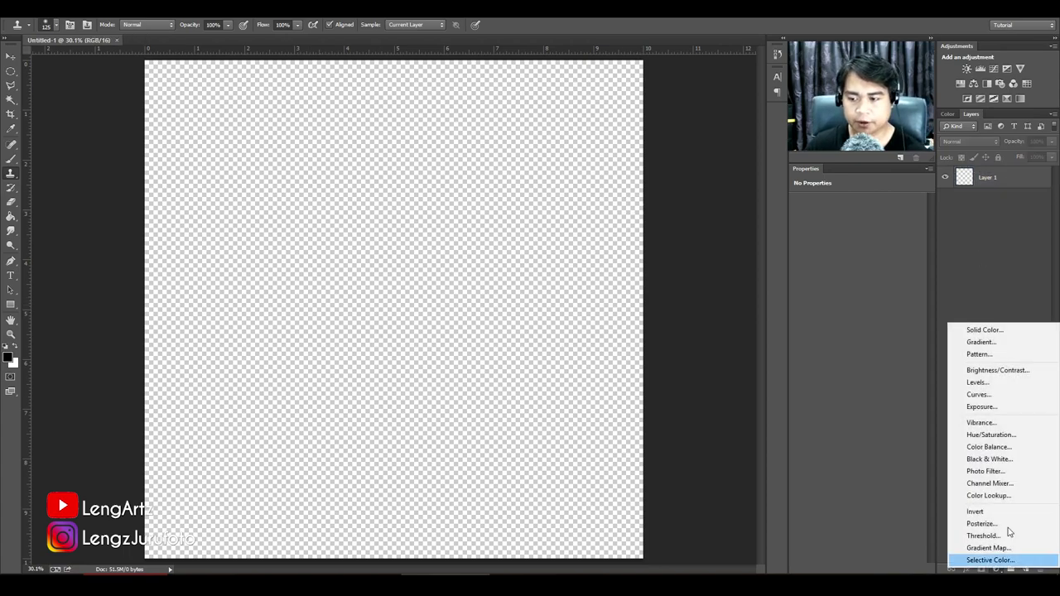
pyautogui.click(999, 331)
pyautogui.moveTo(619, 289); pyautogui.dragTo(489, 257)
pyautogui.click(794, 166)
pyautogui.click(1009, 266)
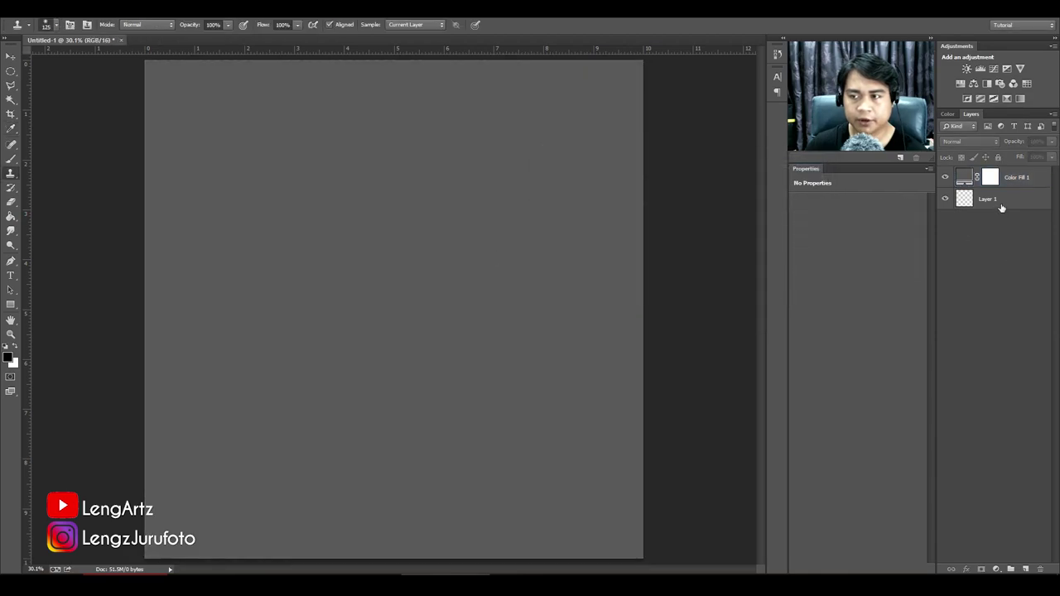
# Delete the empty Layer 1 beneath the colour fill.
pyautogui.click(1000, 206)
pyautogui.press('Delete')
pyautogui.click(1001, 206)
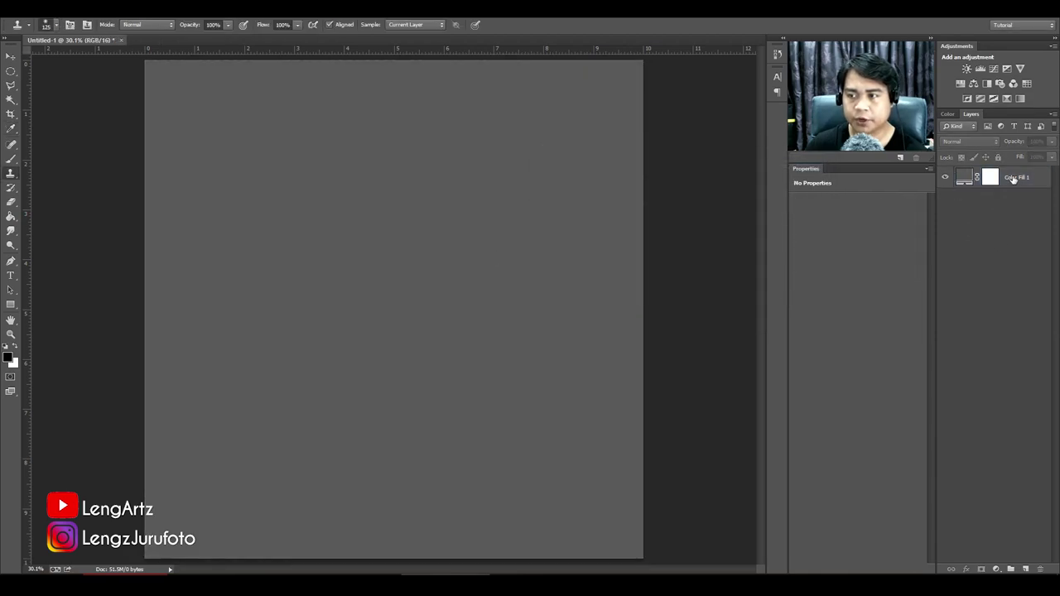
pyautogui.click(1013, 179)
pyautogui.click(974, 354)
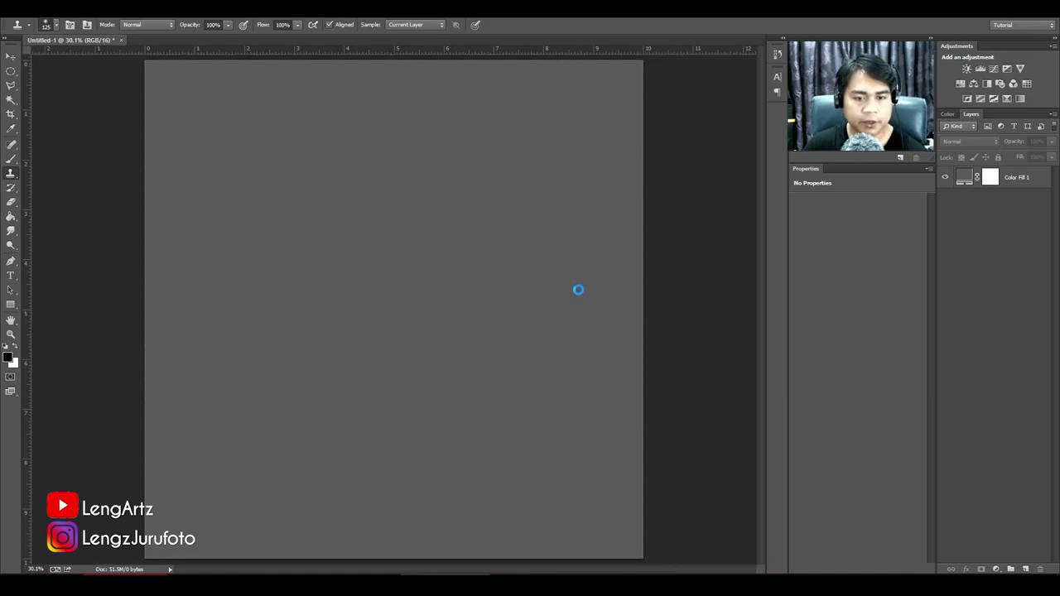
# Place the tanah desert image on the lower canvas, rotated about 3 degrees clockwise and enlarged to cover the full width.
pyautogui.moveTo(578, 290); pyautogui.dragTo(570, 352)
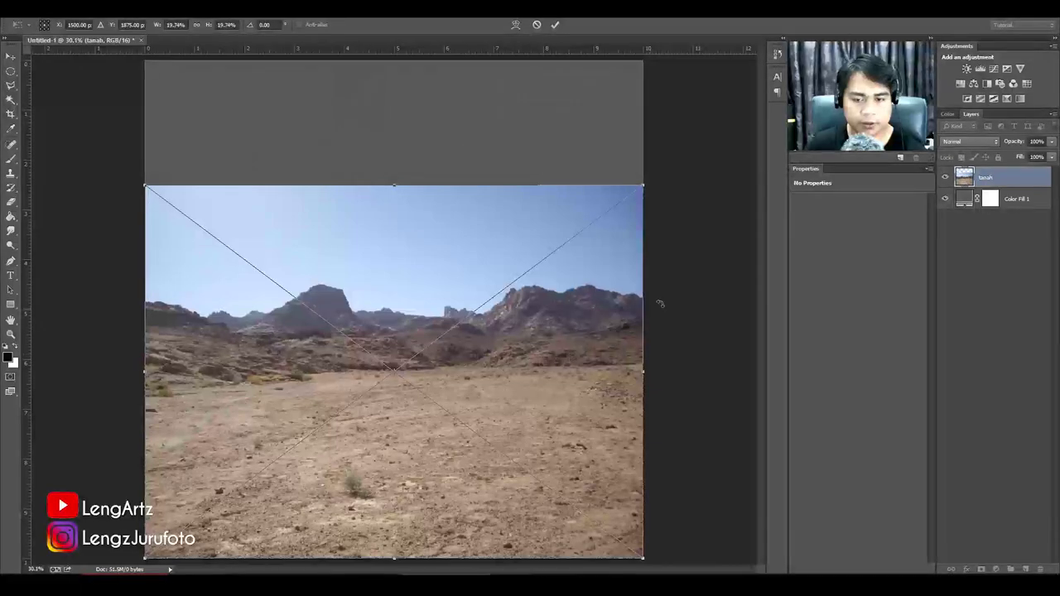
pyautogui.moveTo(671, 296); pyautogui.dragTo(670, 312)
pyautogui.moveTo(511, 335); pyautogui.dragTo(500, 349)
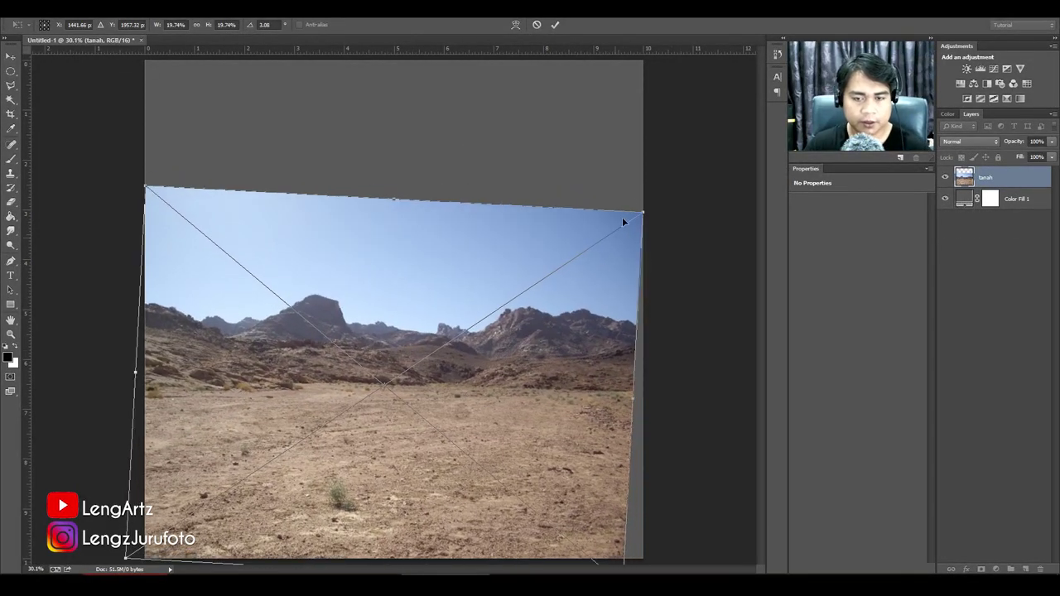
pyautogui.moveTo(641, 213); pyautogui.dragTo(679, 184)
pyautogui.moveTo(568, 287); pyautogui.dragTo(565, 285)
pyautogui.press('Return')
pyautogui.click(978, 253)
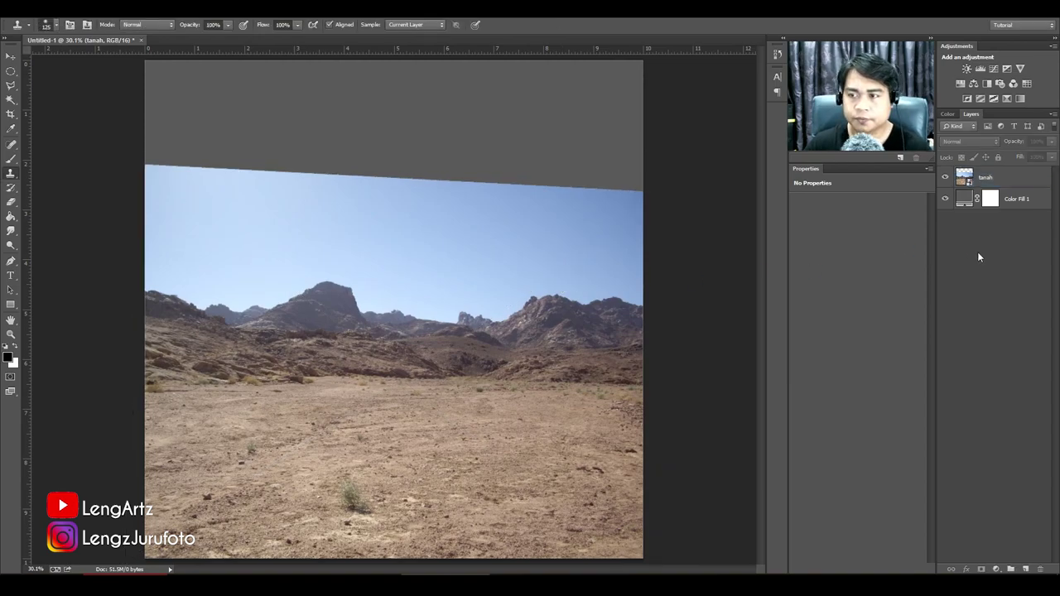
# Add Brightness/Contrast and Hue/Saturation adjustment layers above tanah and clip both to it.
pyautogui.click(990, 178)
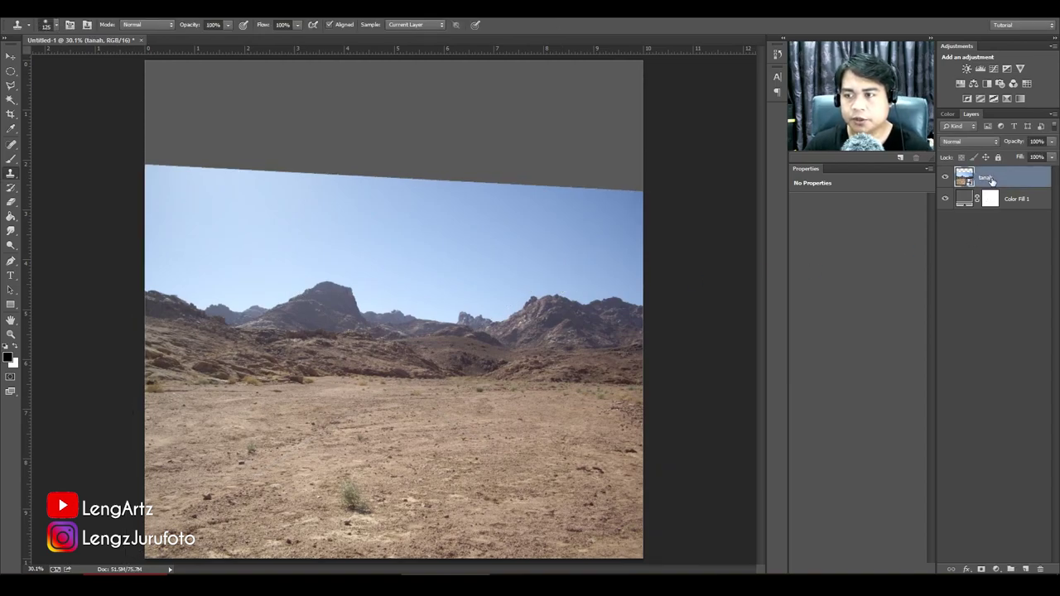
pyautogui.click(967, 70)
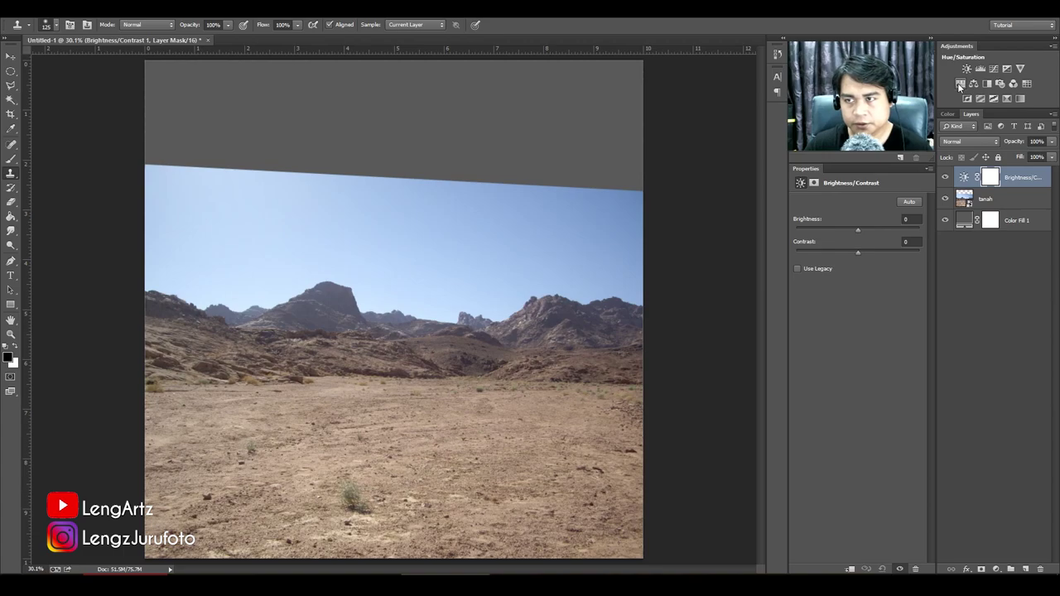
pyautogui.click(959, 86)
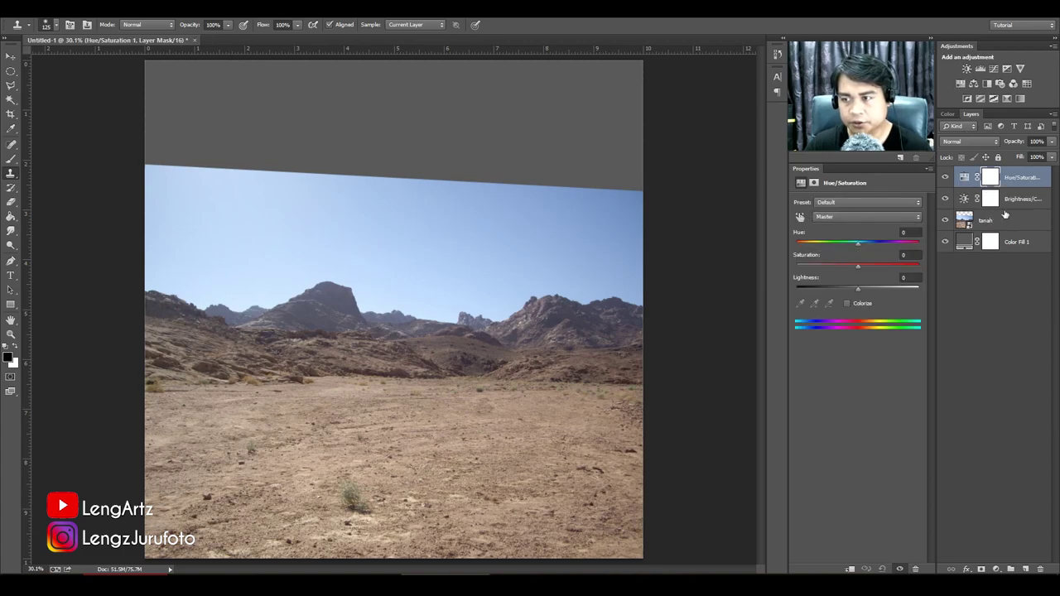
pyautogui.keyDown('alt'); pyautogui.click(1007, 207); pyautogui.keyUp('alt')
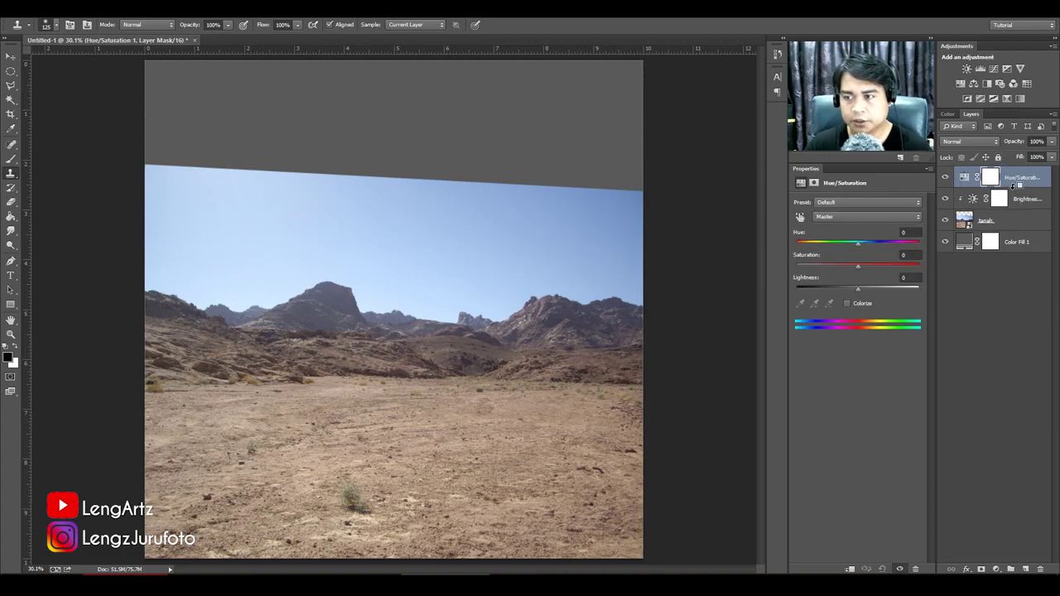
pyautogui.keyDown('alt'); pyautogui.click(1012, 185); pyautogui.keyUp('alt')
pyautogui.click(987, 318)
# Darken and mute the desert image with brightness -80, contrast 28, saturation -35 and lightness -17 on its clipped adjustments.
pyautogui.click(976, 200)
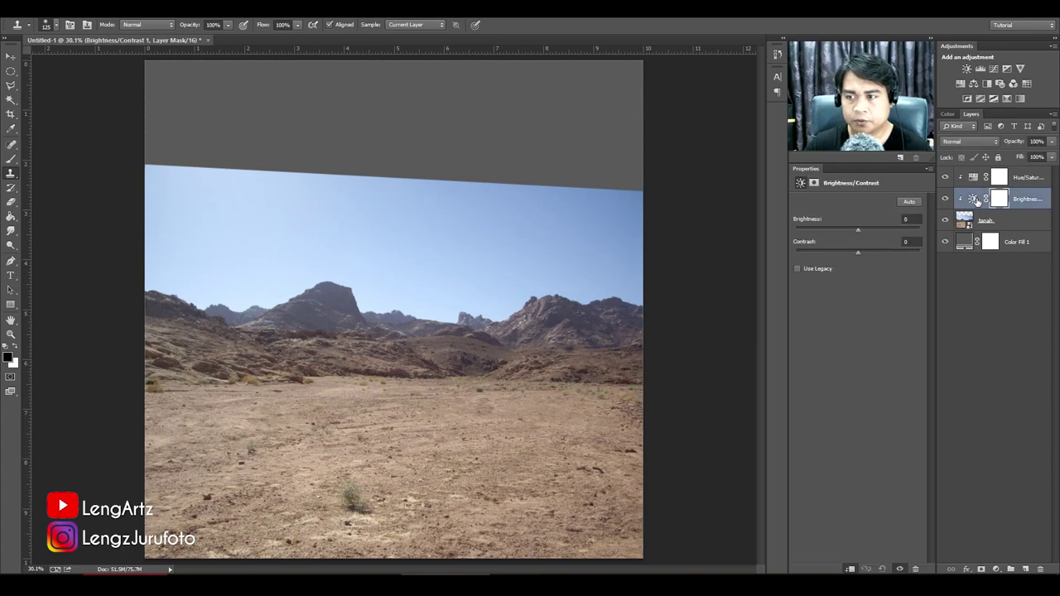
pyautogui.moveTo(857, 228); pyautogui.dragTo(879, 251)
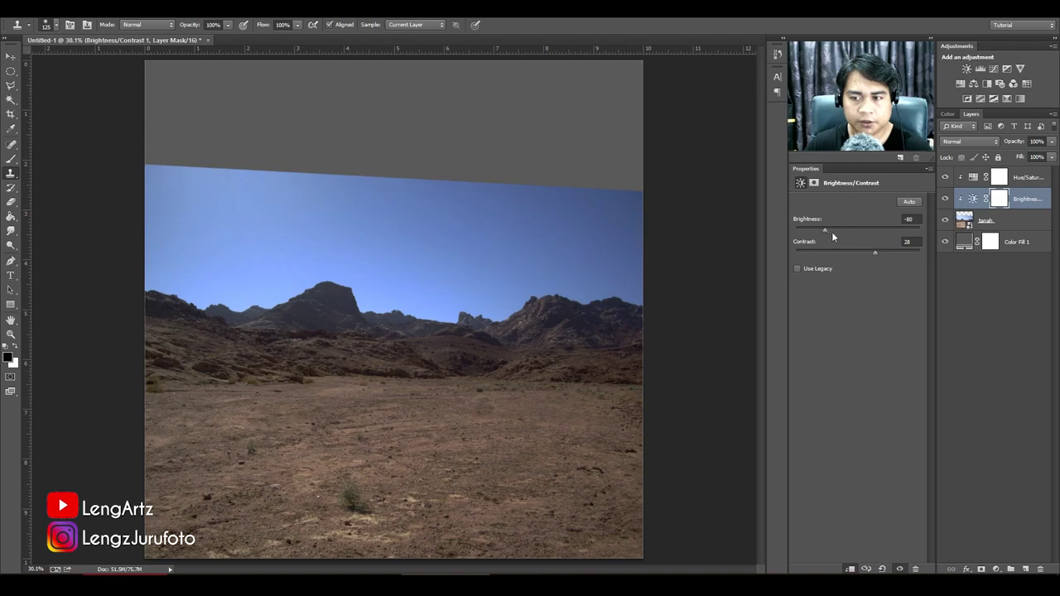
pyautogui.click(974, 177)
pyautogui.moveTo(856, 265); pyautogui.dragTo(853, 286)
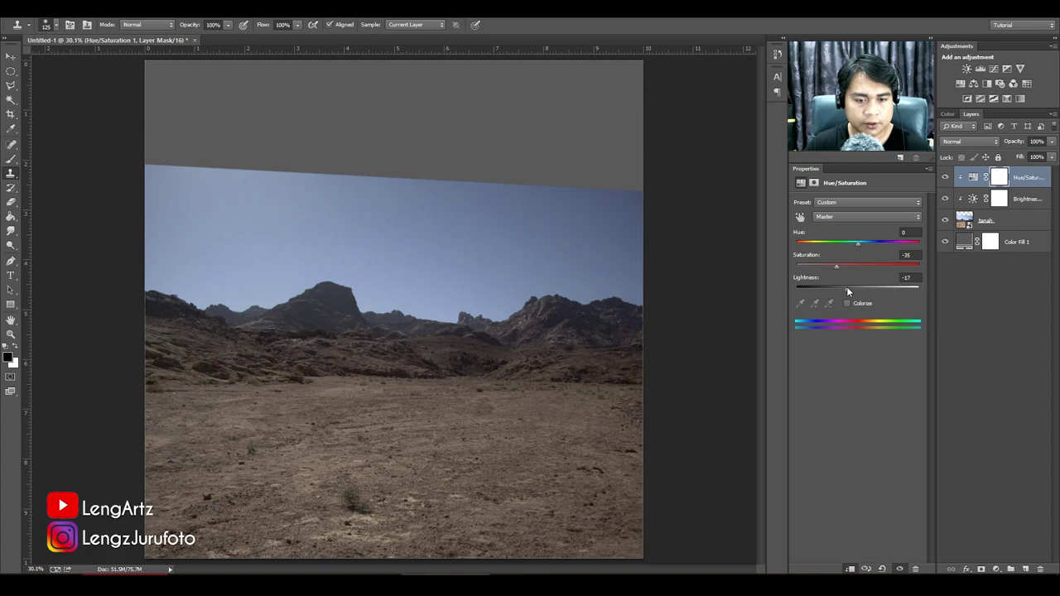
pyautogui.click(967, 287)
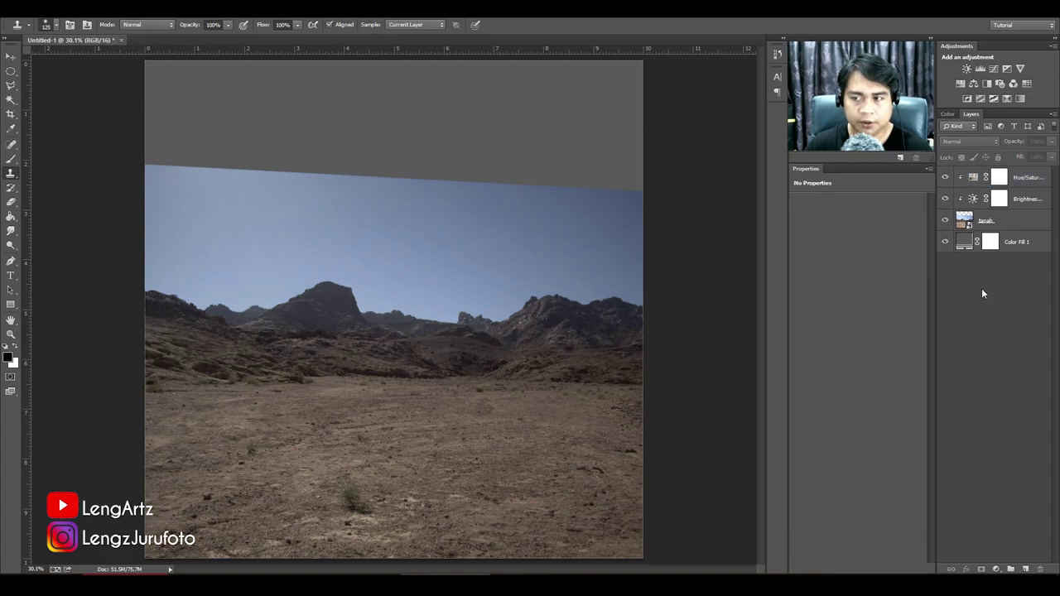
# Merge the tanah layer and its two clipped adjustment layers into one layer.
pyautogui.click(1020, 182)
pyautogui.keyDown('shift'); pyautogui.click(1018, 221); pyautogui.keyUp('shift')
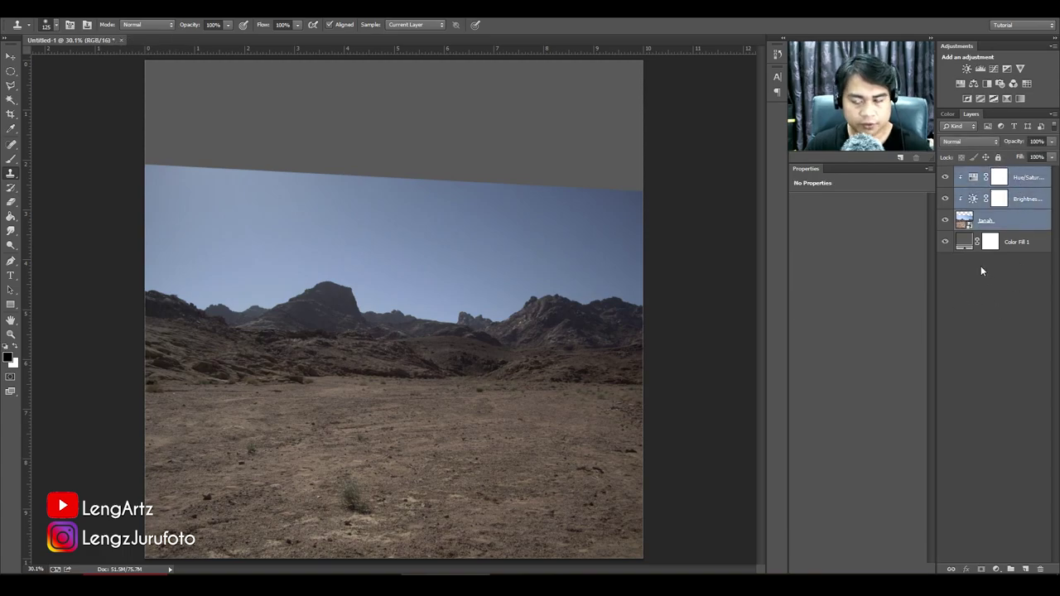
pyautogui.click(1010, 346)
pyautogui.click(1025, 178)
pyautogui.keyDown('shift'); pyautogui.click(1010, 218); pyautogui.keyUp('shift')
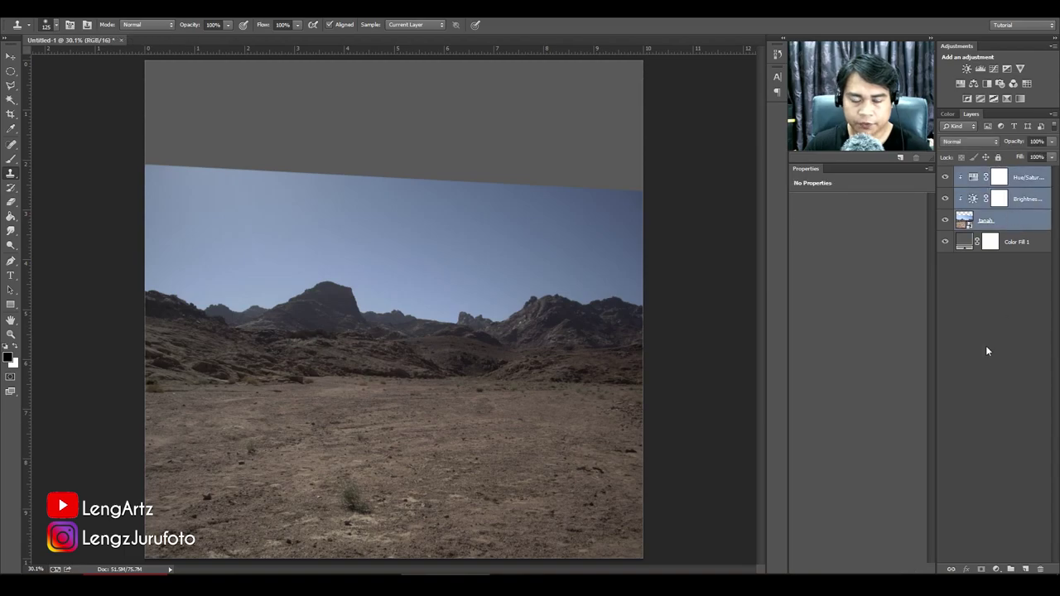
pyautogui.hotkey('ctrl', 'e')
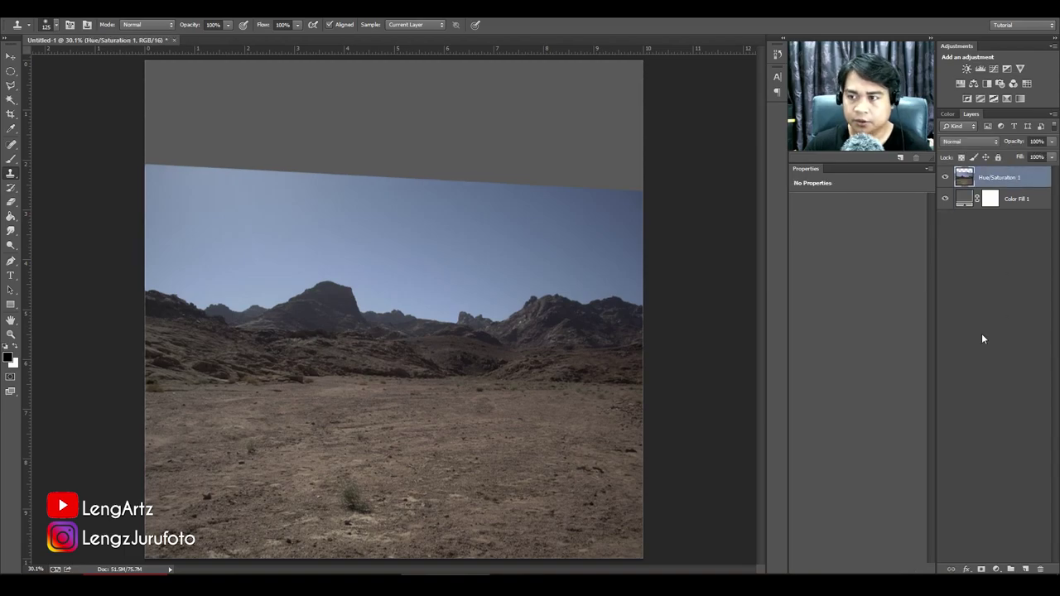
# Add a layer mask to the merged desert layer.
pyautogui.click(991, 255)
pyautogui.click(1012, 175)
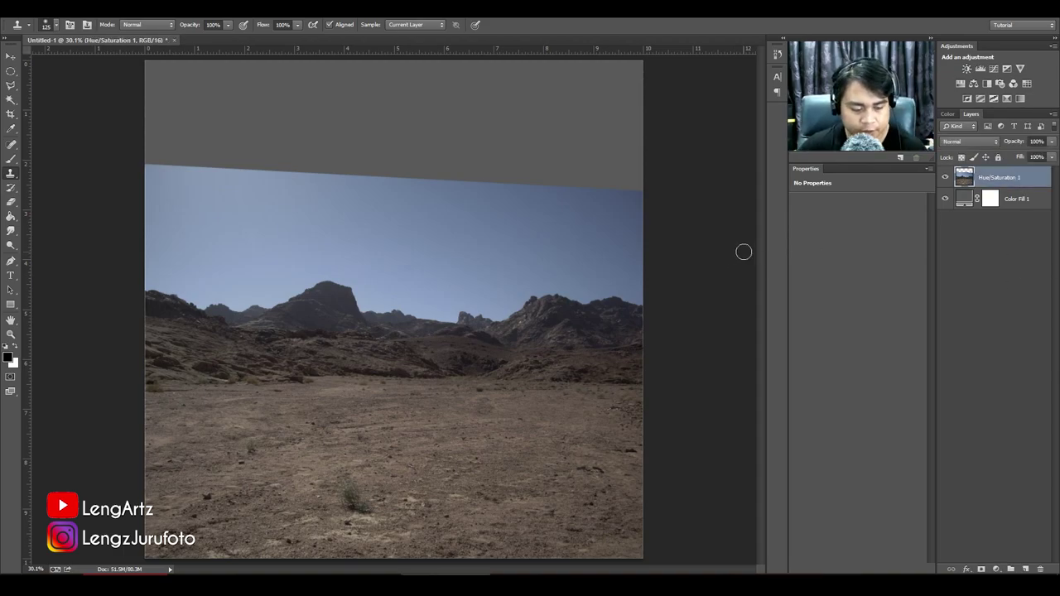
pyautogui.click(988, 248)
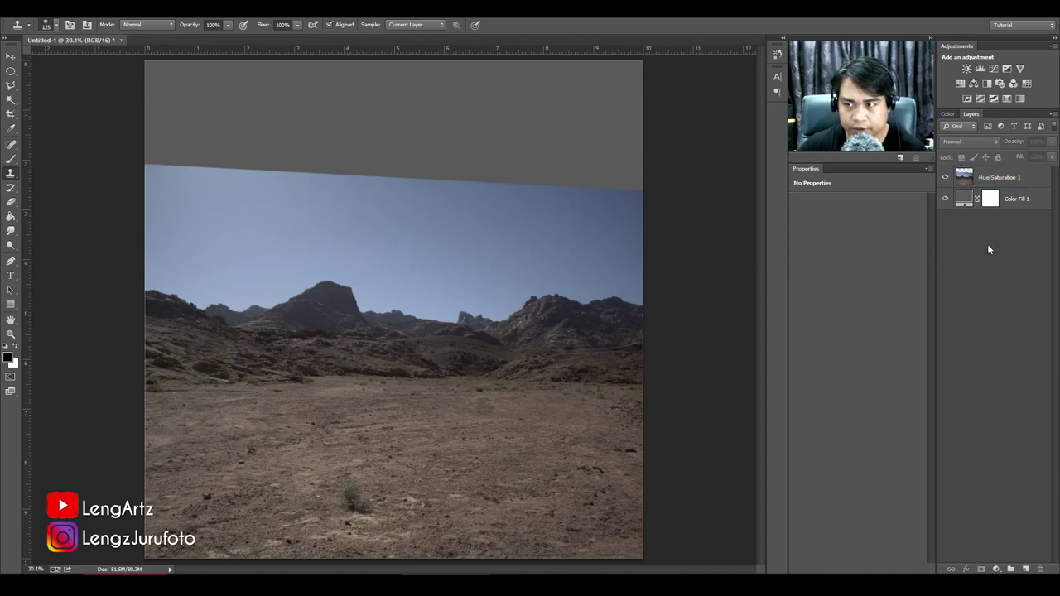
pyautogui.click(994, 189)
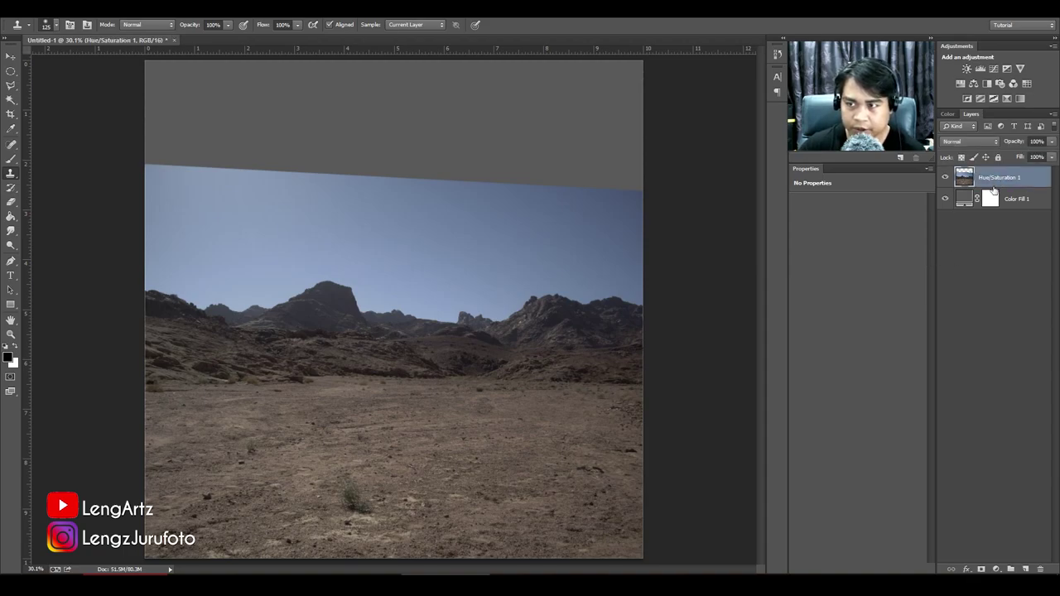
pyautogui.click(982, 570)
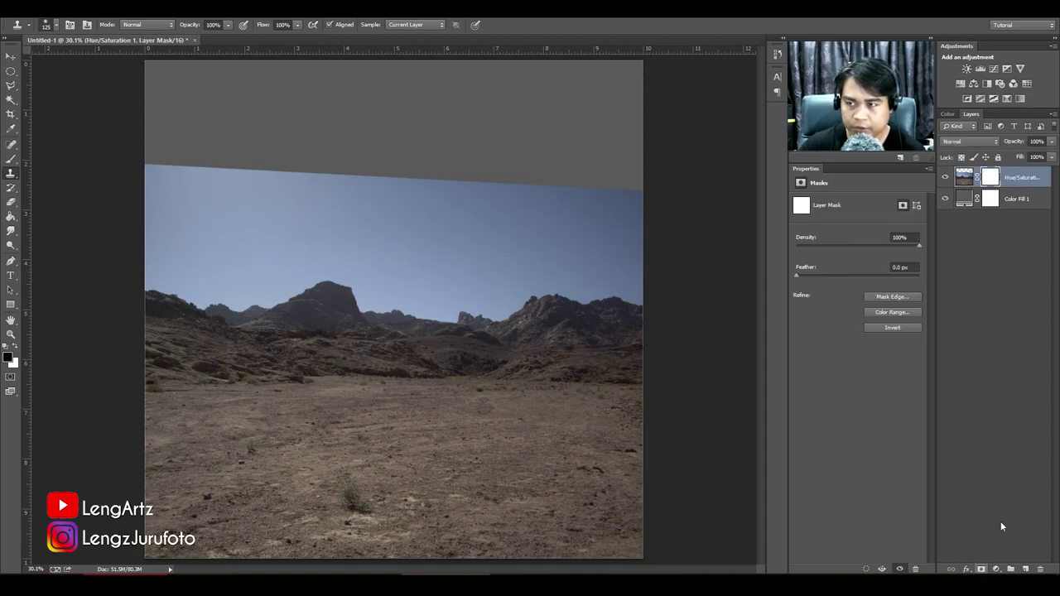
# Paint the mask black with a soft 1100 px brush to hide the sky and mountains, leaving only the ground.
pyautogui.click(11, 158)
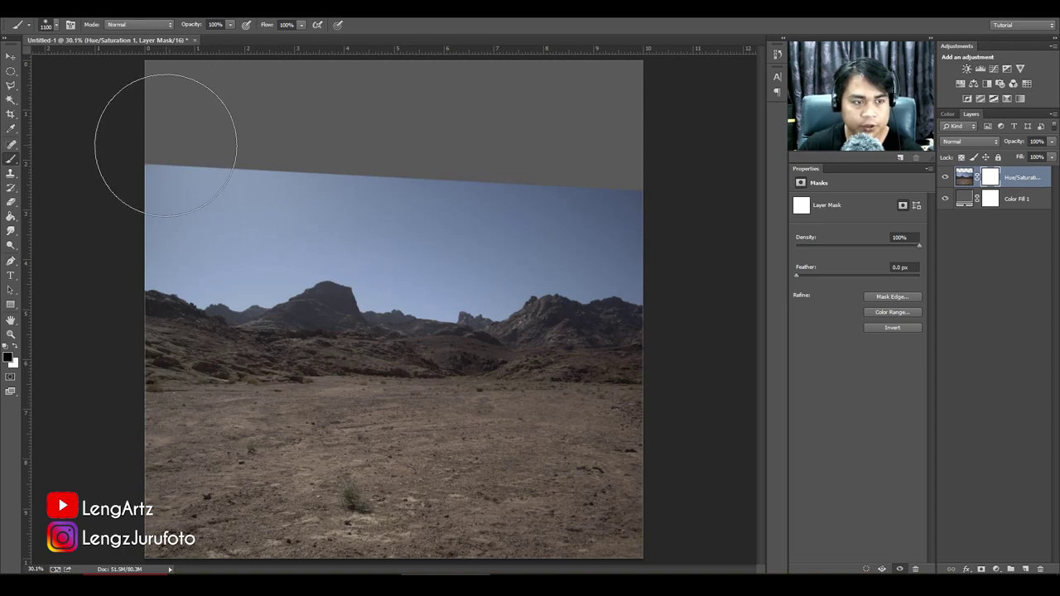
pyautogui.moveTo(105, 189); pyautogui.dragTo(670, 218)
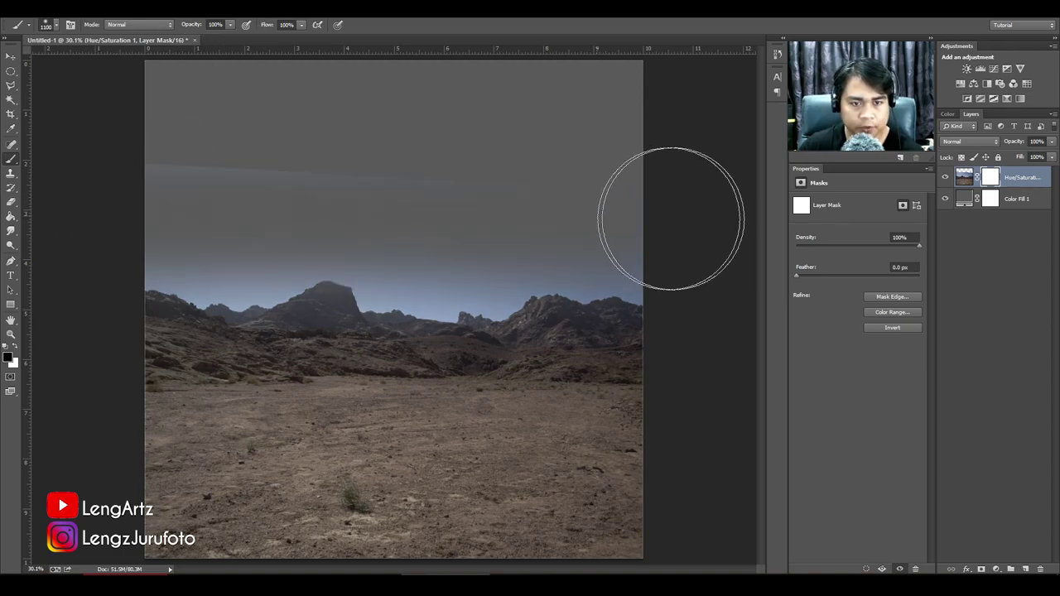
pyautogui.moveTo(154, 320); pyautogui.dragTo(714, 320)
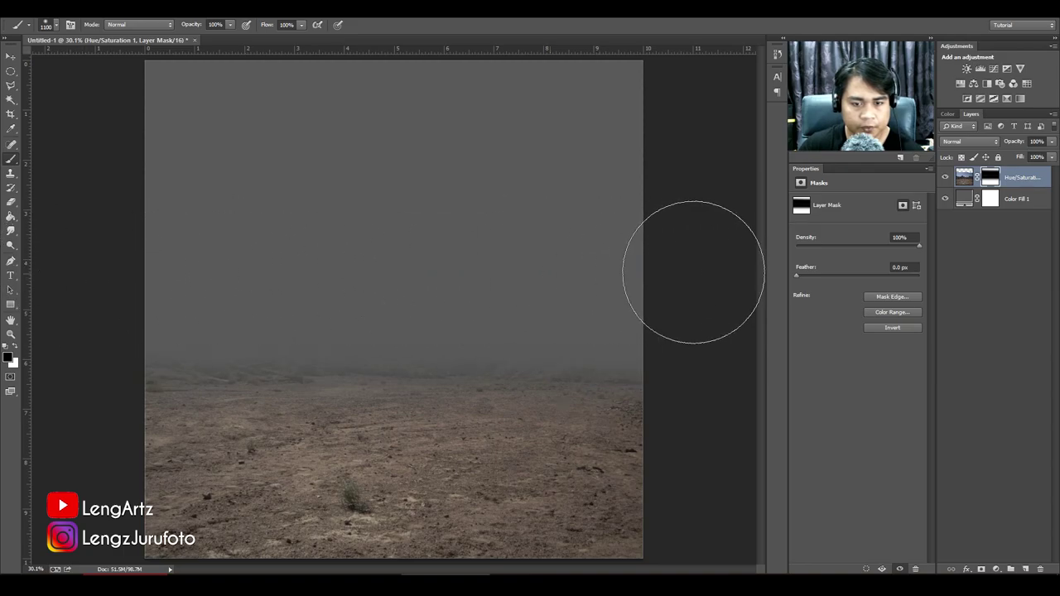
pyautogui.click(1029, 293)
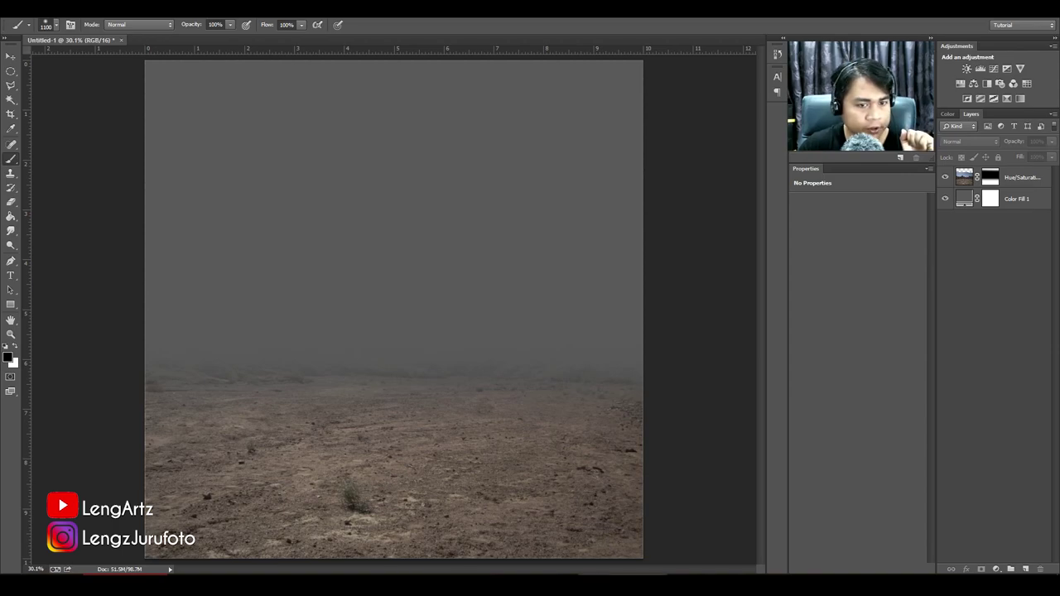
# Place the awan cloud image in the composition and move its layer below the desert ground layer.
pyautogui.moveTo(1059, 290); pyautogui.dragTo(409, 263)
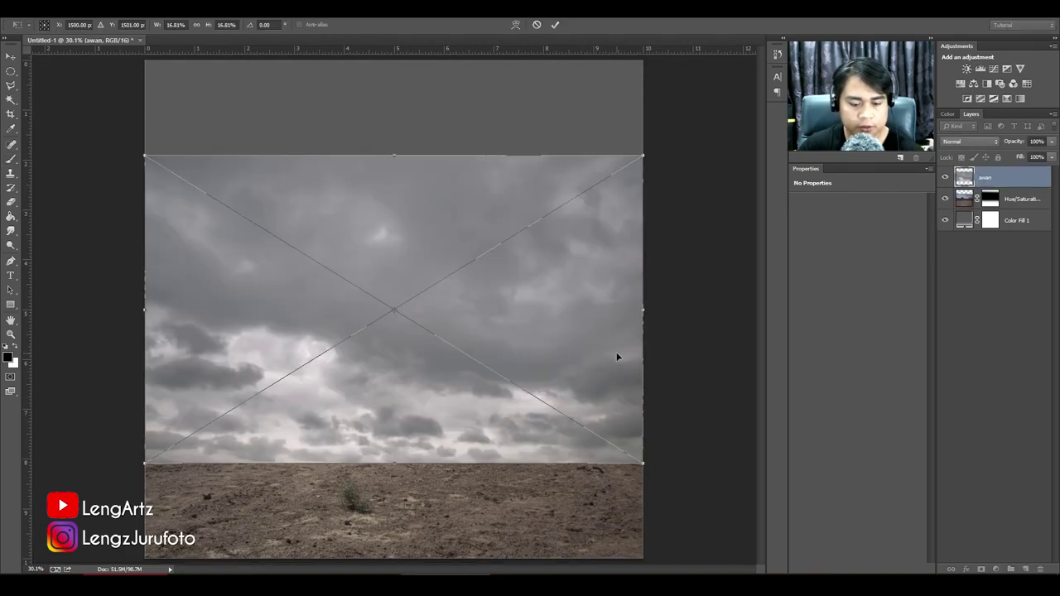
pyautogui.press('Return')
pyautogui.moveTo(1004, 179); pyautogui.dragTo(1001, 205)
# Scale the awan layer to about 19.5% and position it so the clouds fill the canvas down to the horizon.
pyautogui.hotkey('ctrl', 't')
pyautogui.moveTo(530, 320); pyautogui.dragTo(539, 231)
pyautogui.moveTo(643, 366); pyautogui.dragTo(719, 421)
pyautogui.moveTo(693, 344); pyautogui.dragTo(647, 343)
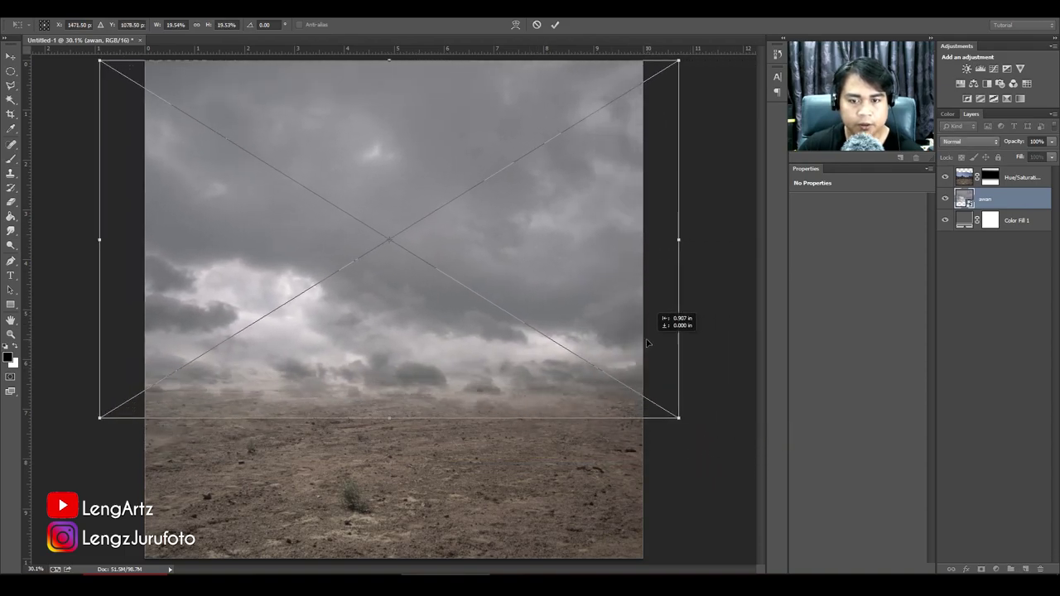
pyautogui.press('Return')
pyautogui.press('b')
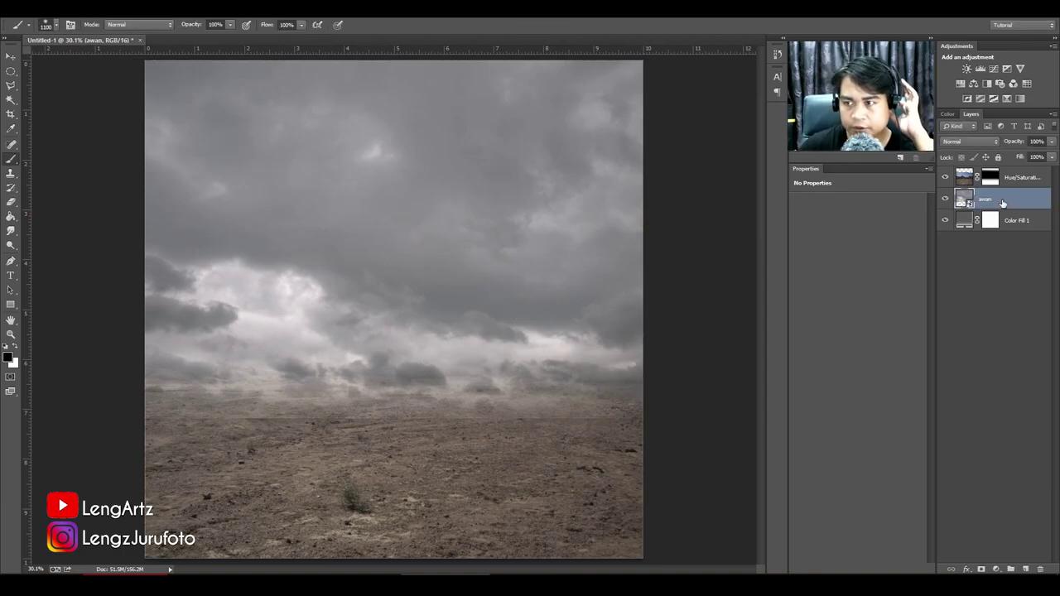
# Add Brightness/Contrast and Hue/Saturation adjustment layers above the awan layer and clip both to it.
pyautogui.click(967, 71)
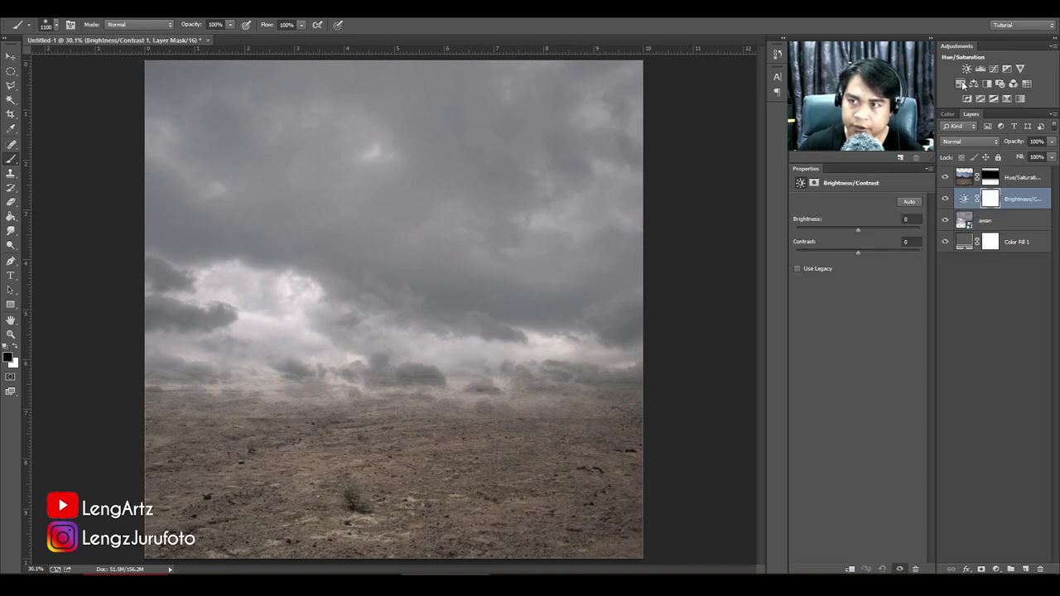
pyautogui.click(962, 83)
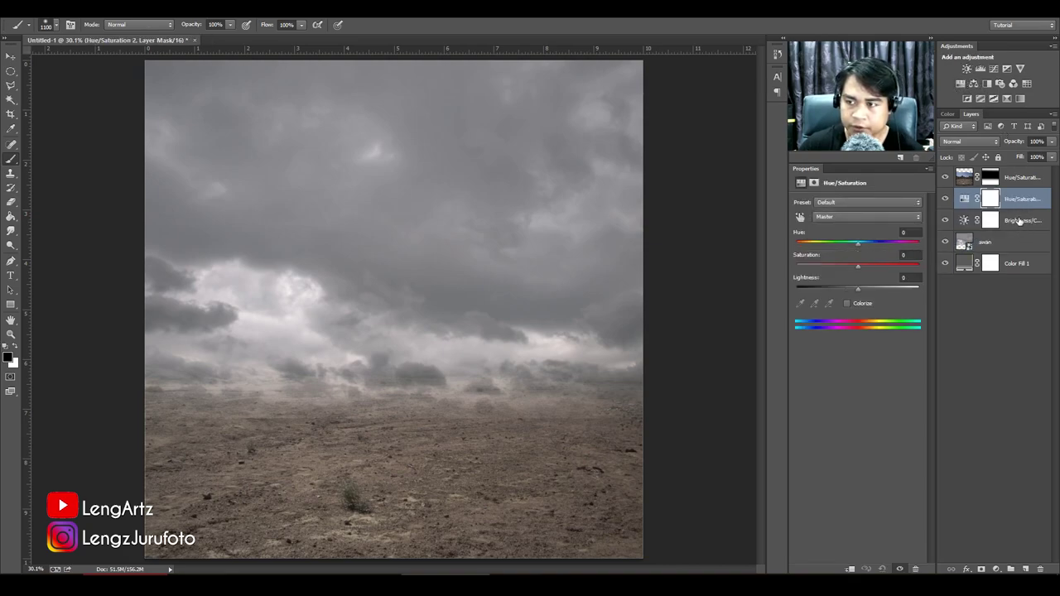
pyautogui.keyDown('shift'); pyautogui.click(1019, 220); pyautogui.keyUp('shift')
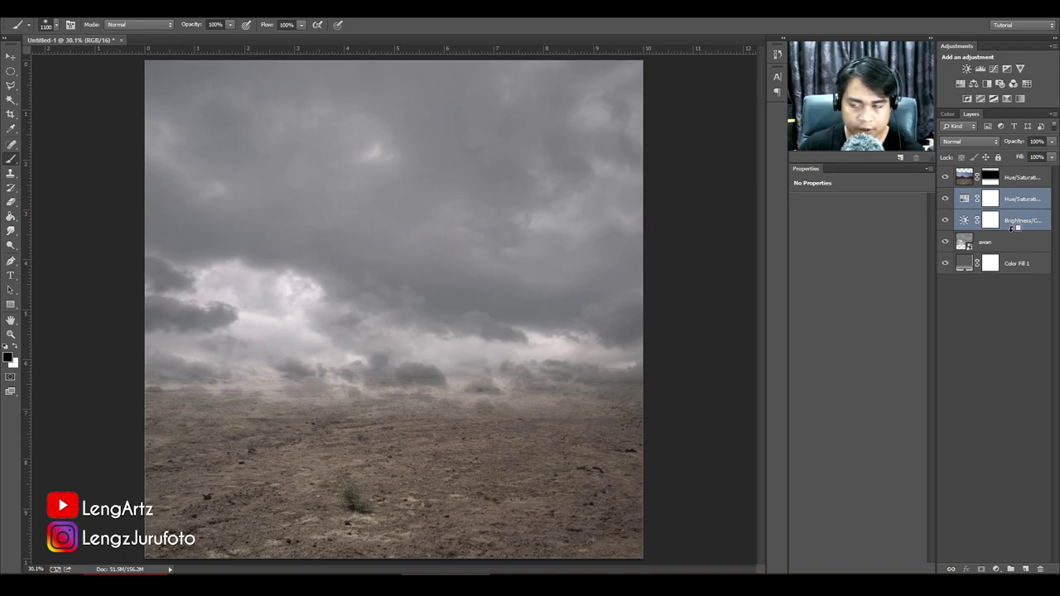
pyautogui.keyDown('alt'); pyautogui.click(1012, 230); pyautogui.keyUp('alt')
pyautogui.keyDown('alt'); pyautogui.click(1014, 209); pyautogui.keyUp('alt')
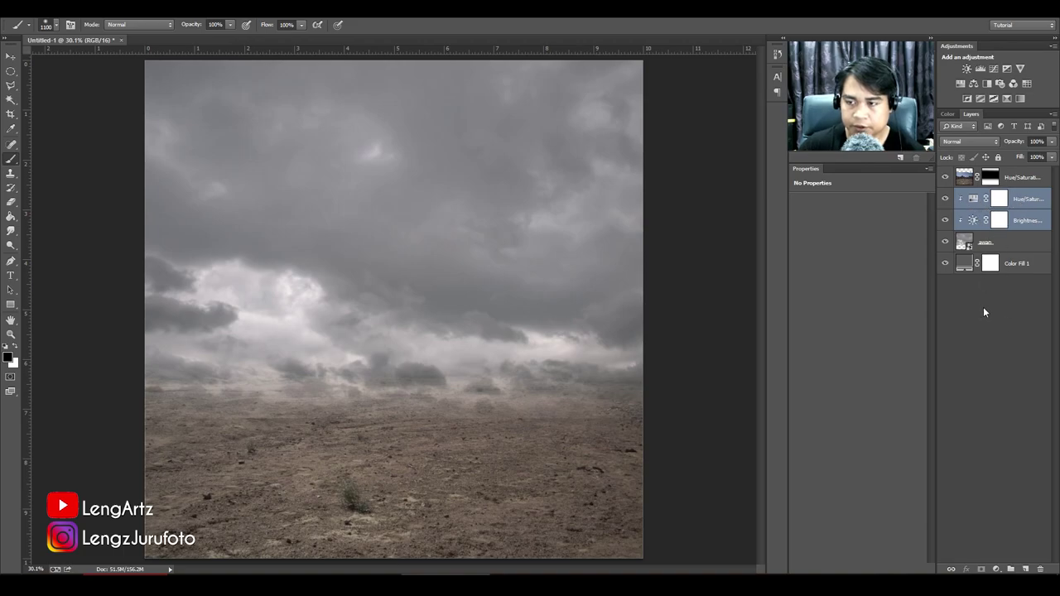
pyautogui.click(1003, 308)
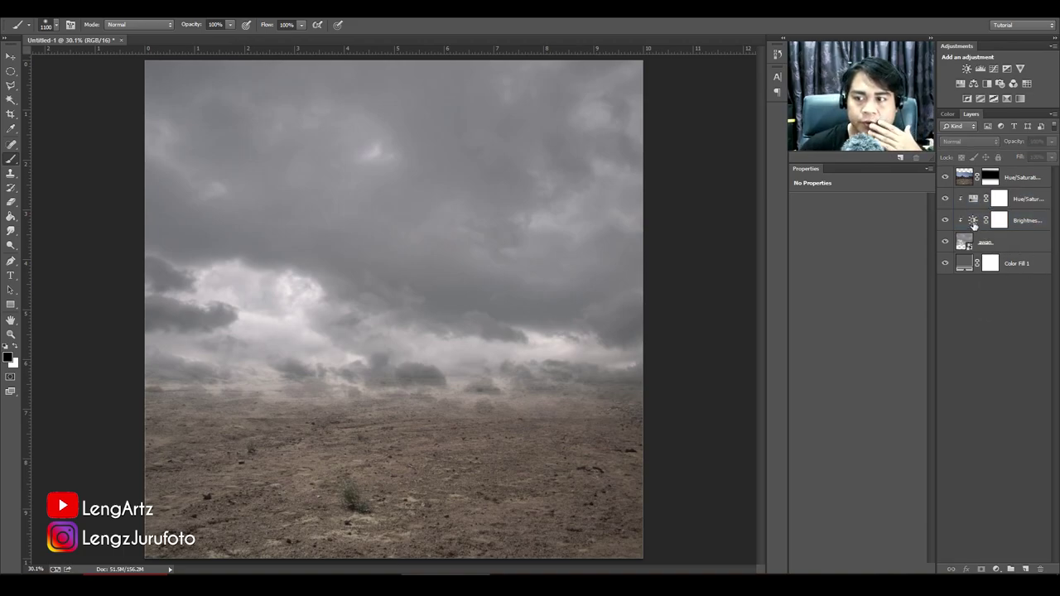
# Darken and mute the clouds with brightness -77, contrast 38 and saturation -10 on the clipped adjustments.
pyautogui.click(1025, 220)
pyautogui.moveTo(858, 230); pyautogui.dragTo(881, 253)
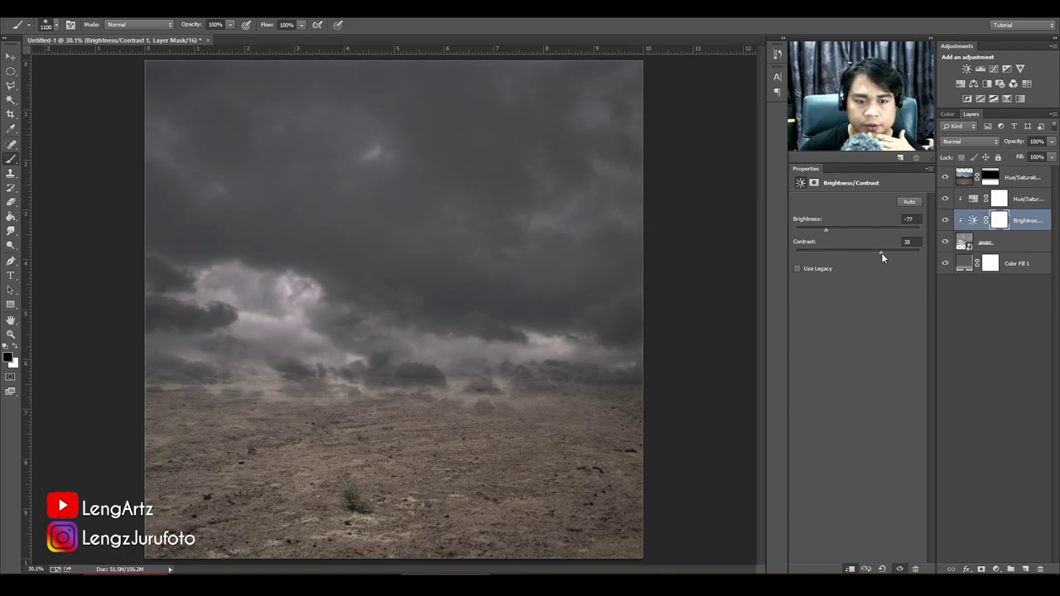
pyautogui.click(967, 206)
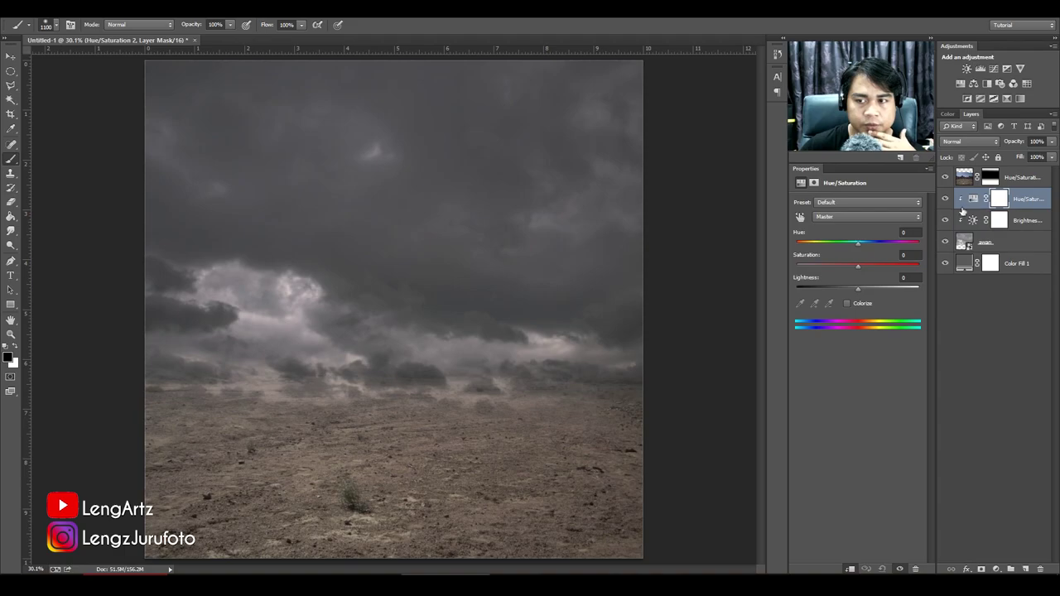
pyautogui.moveTo(857, 266)
pyautogui.mouseDown()
pyautogui.moveTo(822, 265)
pyautogui.moveTo(851, 266)
pyautogui.mouseUp()
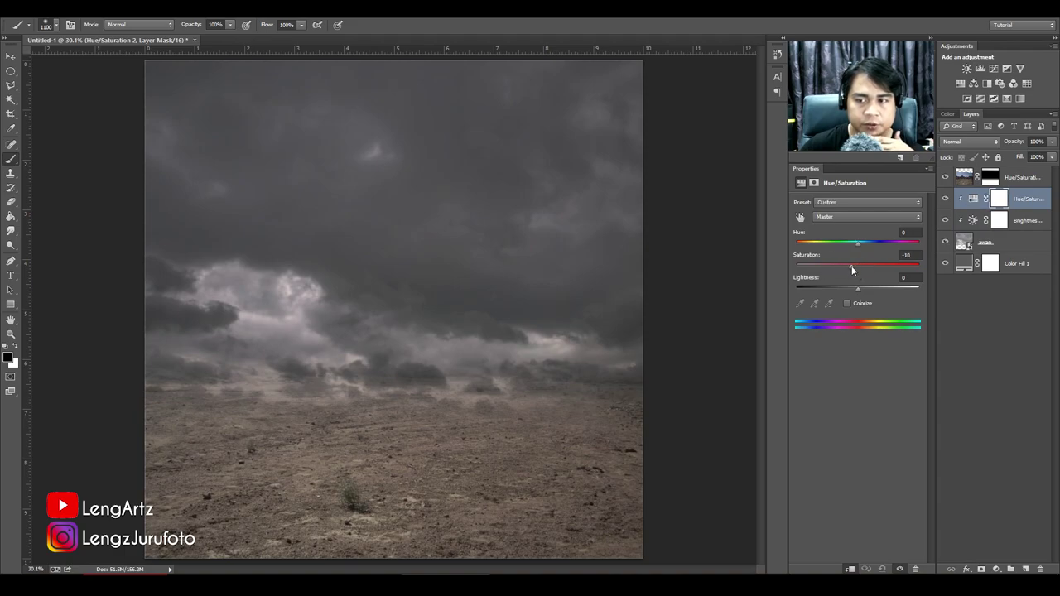
pyautogui.click(1005, 328)
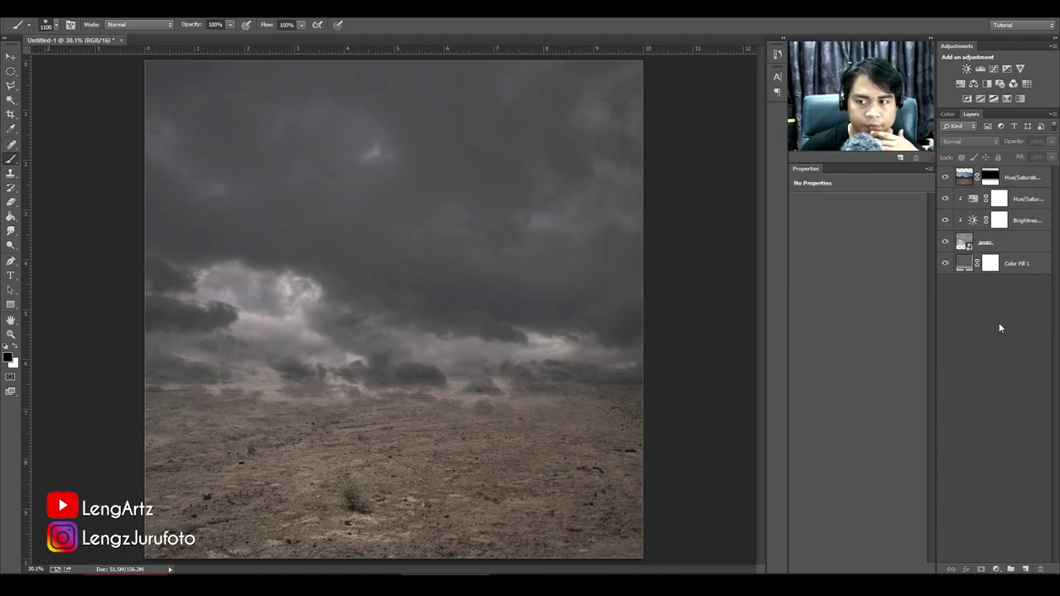
# Merge the awan layer and its two clipped adjustment layers into one layer.
pyautogui.click(1023, 204)
pyautogui.keyDown('shift'); pyautogui.click(1012, 241); pyautogui.keyUp('shift')
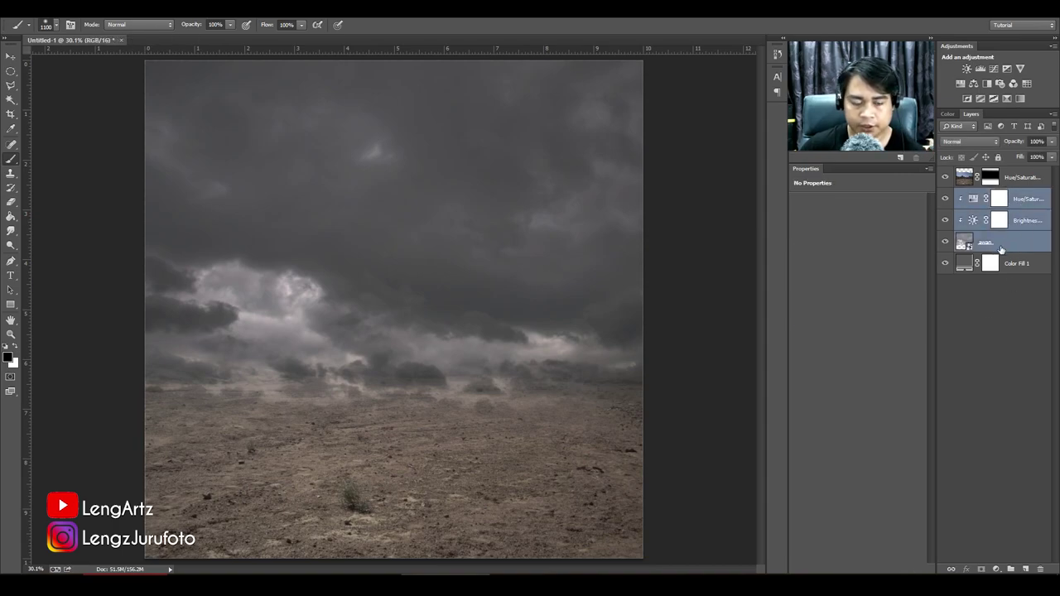
pyautogui.hotkey('ctrl', 'e')
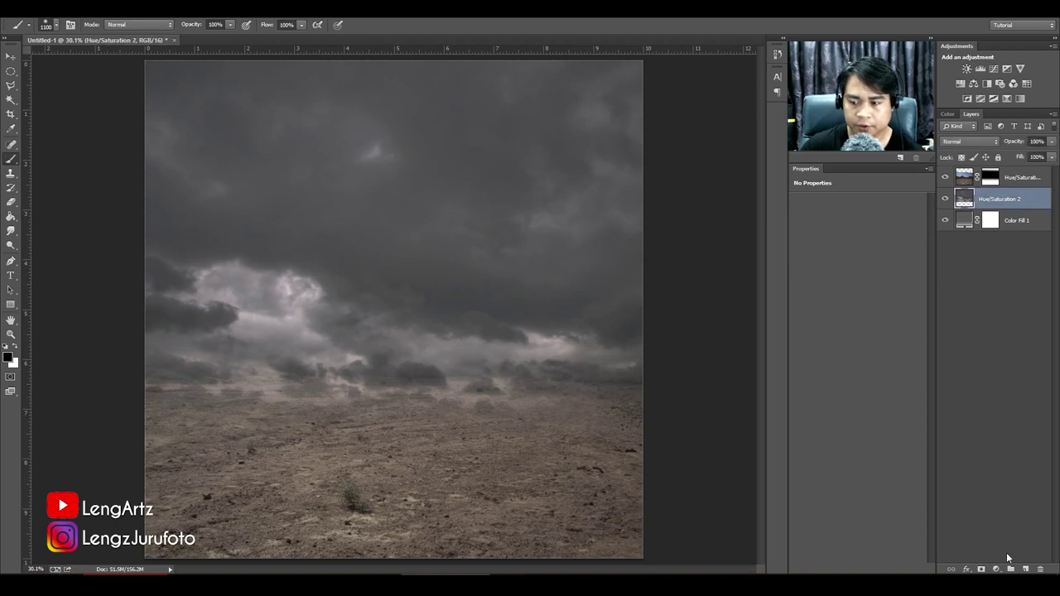
# Add a layer mask to the merged cloud layer and paint it black along the horizon with the soft 1100 px brush.
pyautogui.click(981, 570)
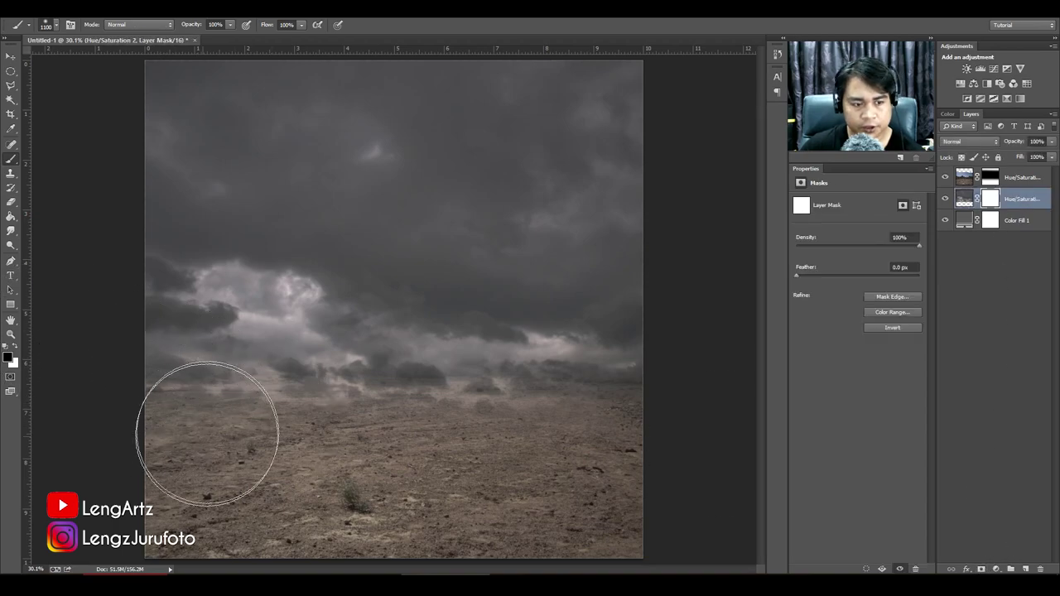
pyautogui.moveTo(94, 402)
pyautogui.mouseDown()
pyautogui.moveTo(178, 378)
pyautogui.moveTo(497, 409)
pyautogui.moveTo(688, 397)
pyautogui.moveTo(649, 386)
pyautogui.mouseUp()
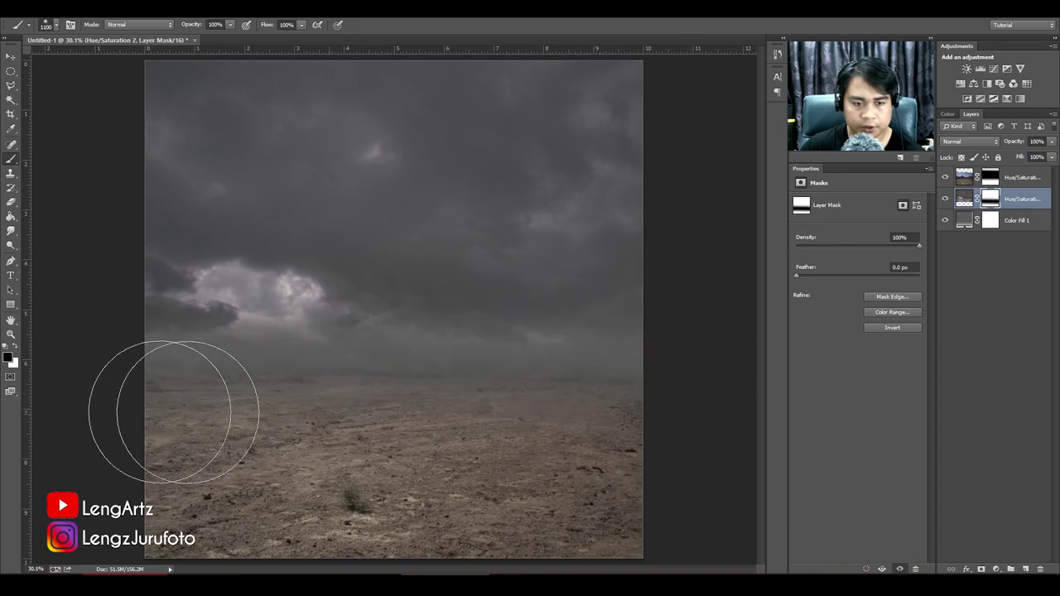
pyautogui.click(1023, 265)
# Change the Color Fill 1 background to the lighter grey #848181.
pyautogui.doubleClick(963, 220)
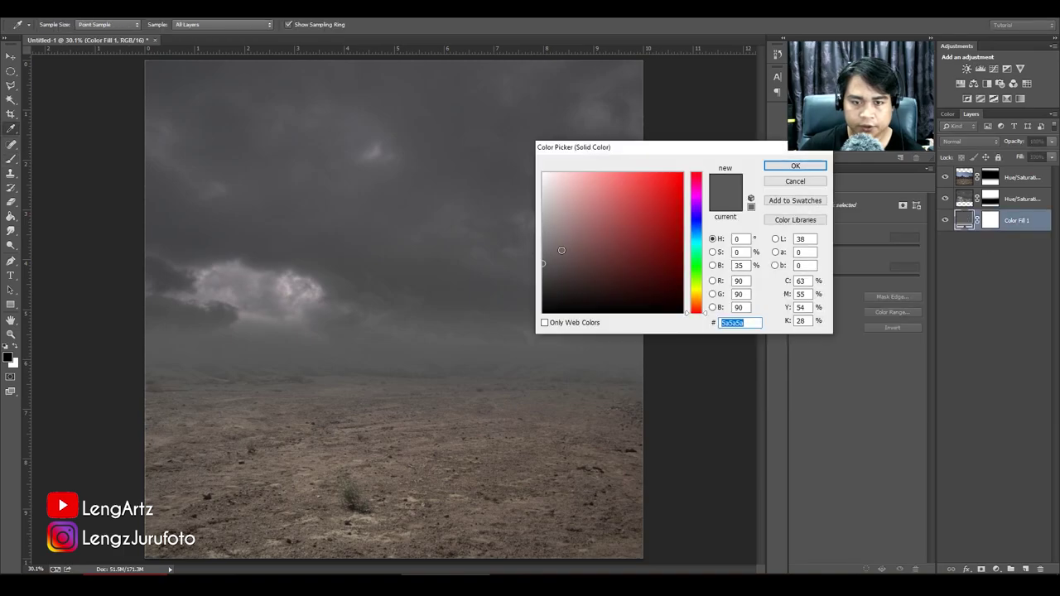
pyautogui.moveTo(543, 264); pyautogui.dragTo(546, 240)
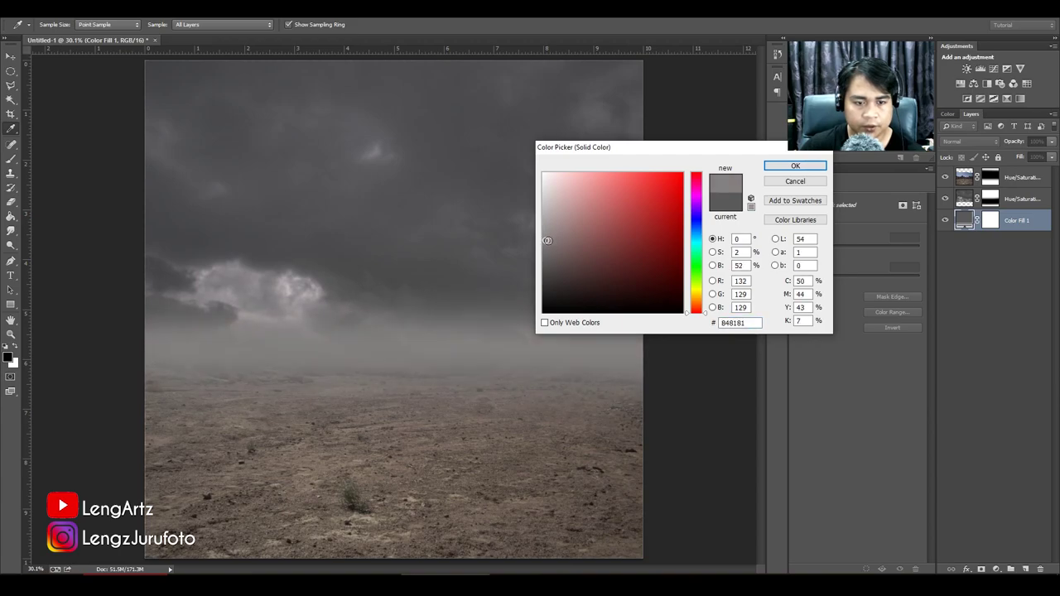
pyautogui.click(794, 165)
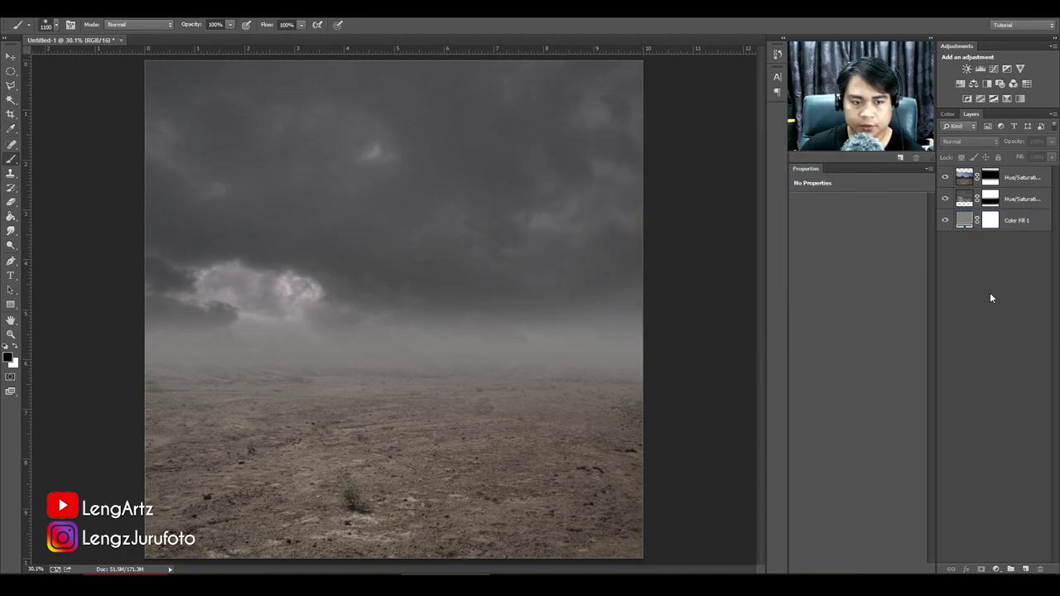
# Paint black at 10% opacity on the cloud layer's mask to fade the lower clouds softly into the haze.
pyautogui.click(984, 197)
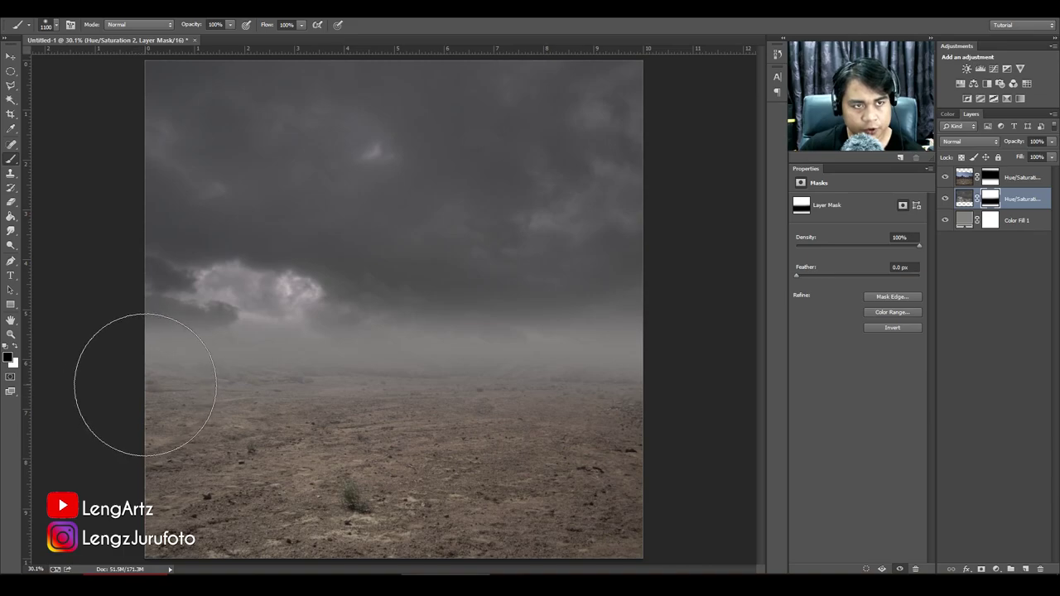
pyautogui.press('1')
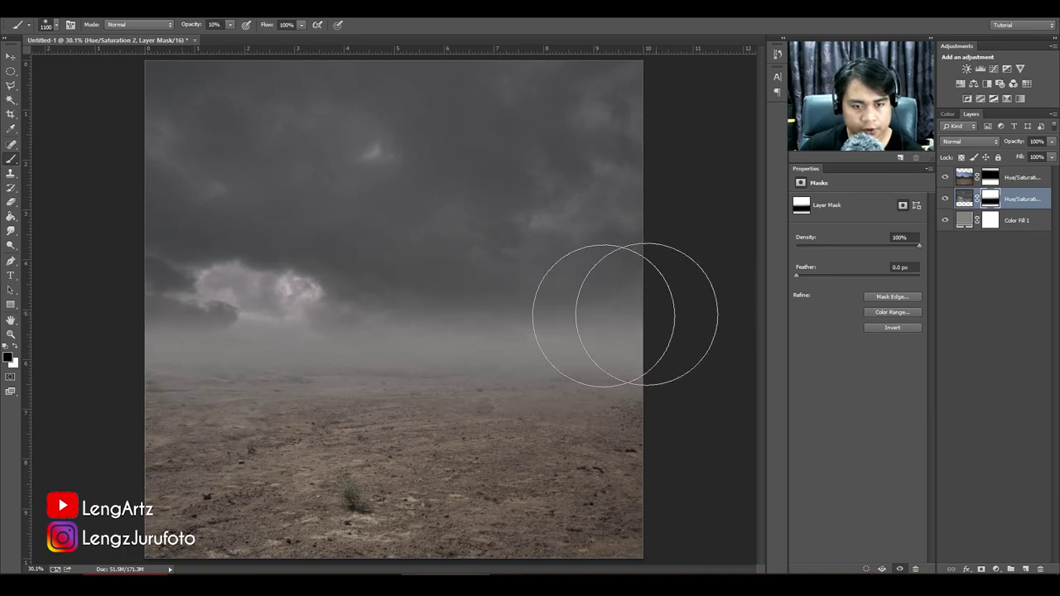
pyautogui.moveTo(603, 315)
pyautogui.mouseDown()
pyautogui.moveTo(146, 291)
pyautogui.moveTo(626, 265)
pyautogui.moveTo(123, 298)
pyautogui.moveTo(698, 325)
pyautogui.moveTo(262, 260)
pyautogui.moveTo(184, 260)
pyautogui.moveTo(551, 332)
pyautogui.moveTo(582, 314)
pyautogui.moveTo(158, 361)
pyautogui.moveTo(569, 346)
pyautogui.mouseUp()
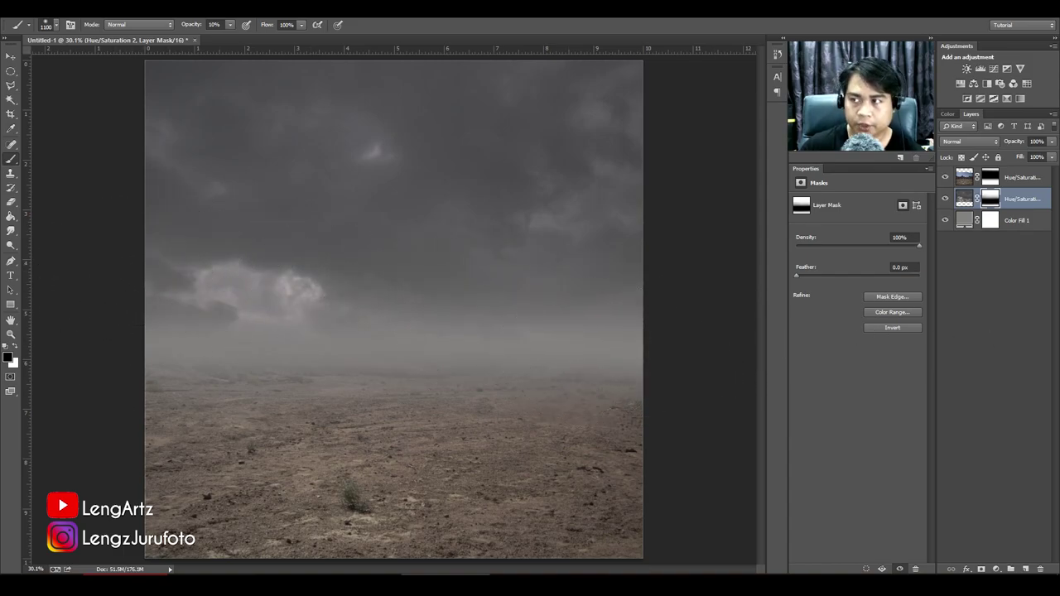
pyautogui.click(954, 239)
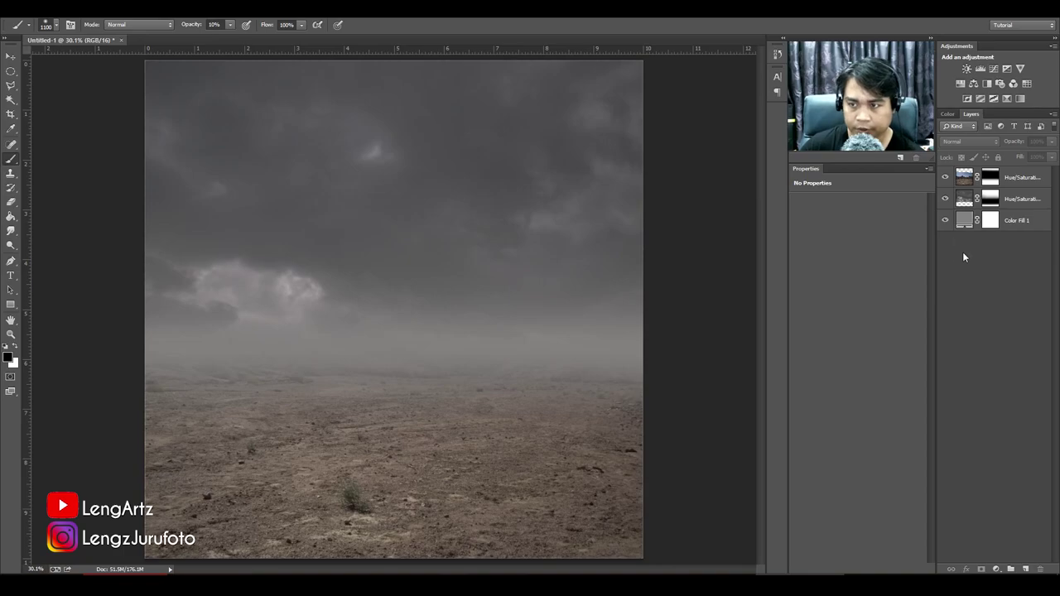
# Remove the large green shrub from the desert layer by cloning nearby soil over it with a 100 px Clone Stamp.
pyautogui.click(964, 178)
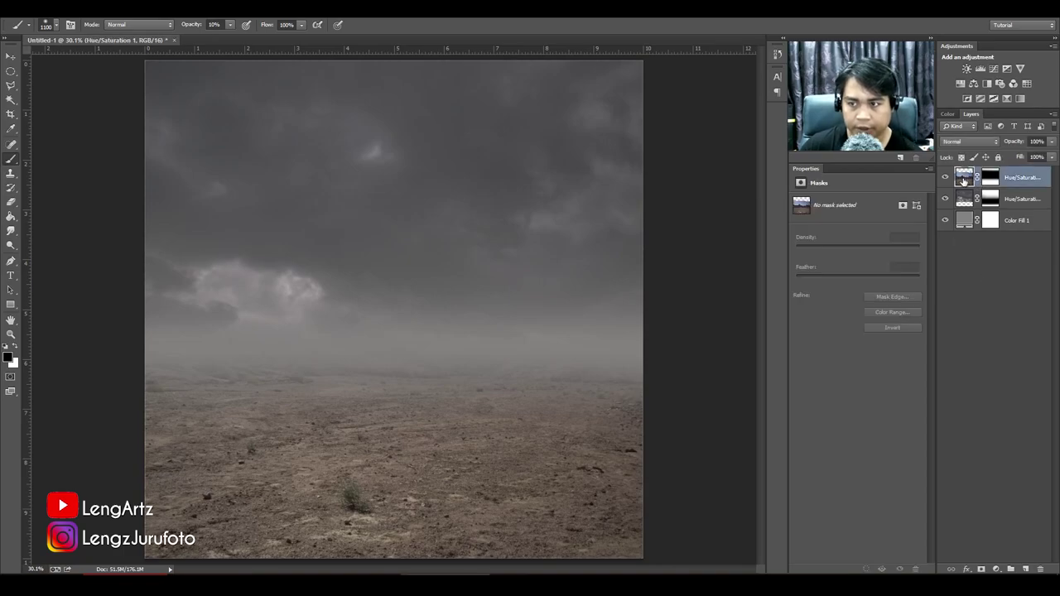
pyautogui.click(945, 178)
pyautogui.click(946, 178)
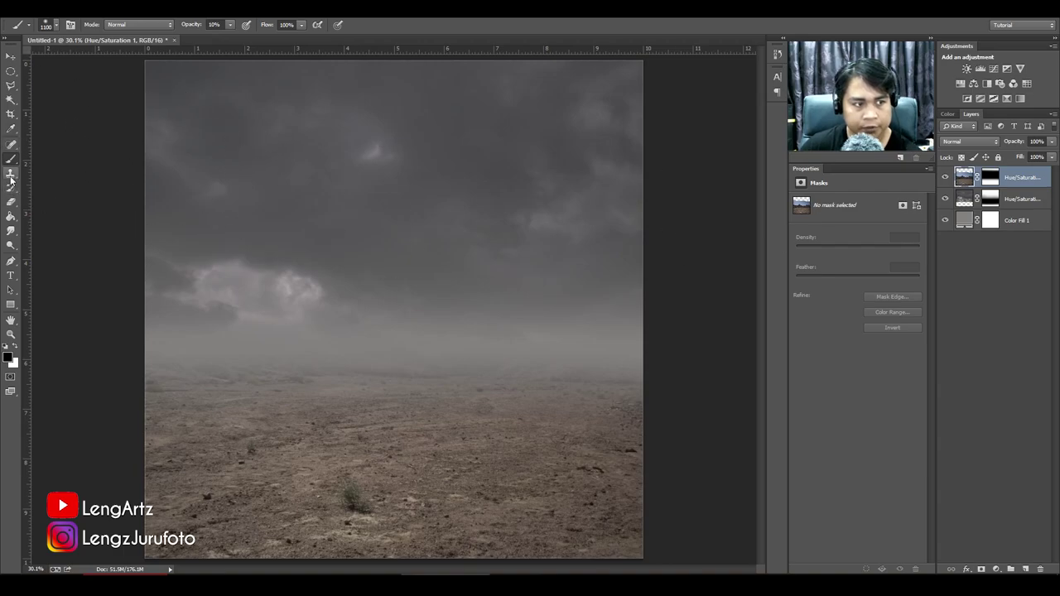
pyautogui.click(12, 147)
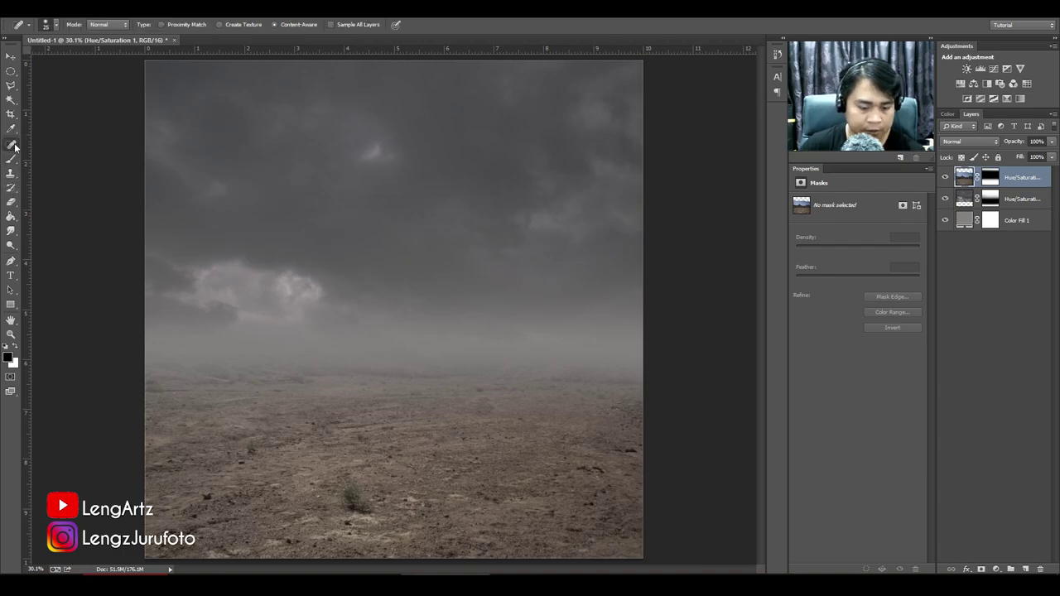
pyautogui.hotkey('ctrl', '+')
pyautogui.moveTo(412, 388)
pyautogui.mouseDown()
pyautogui.moveTo(383, 326)
pyautogui.moveTo(374, 235)
pyautogui.mouseUp()
pyautogui.hotkey('ctrl', '+')
pyautogui.hotkey('ctrl', '+')
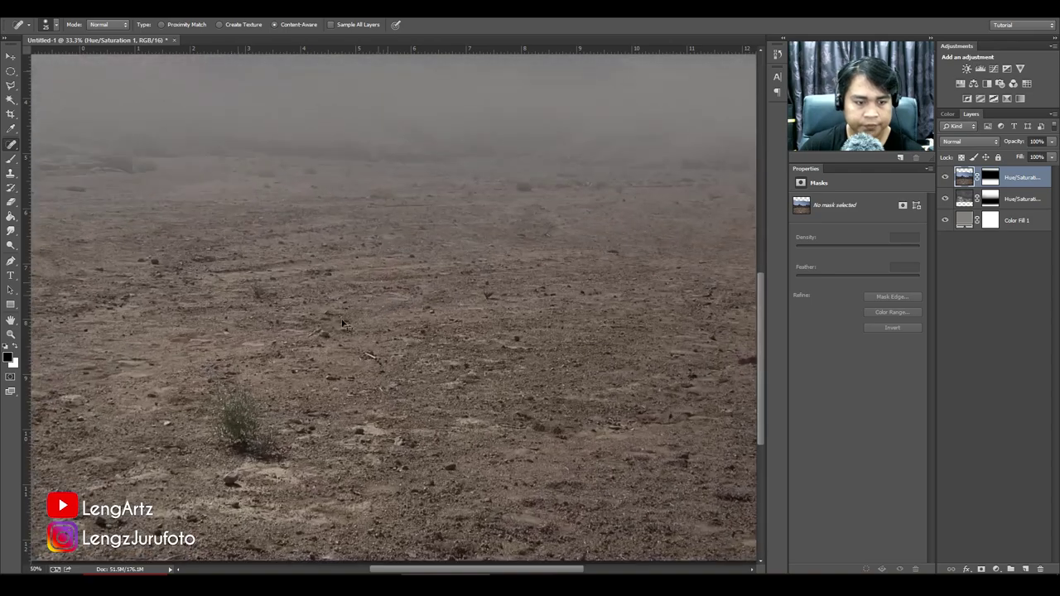
pyautogui.moveTo(263, 312); pyautogui.dragTo(437, 257)
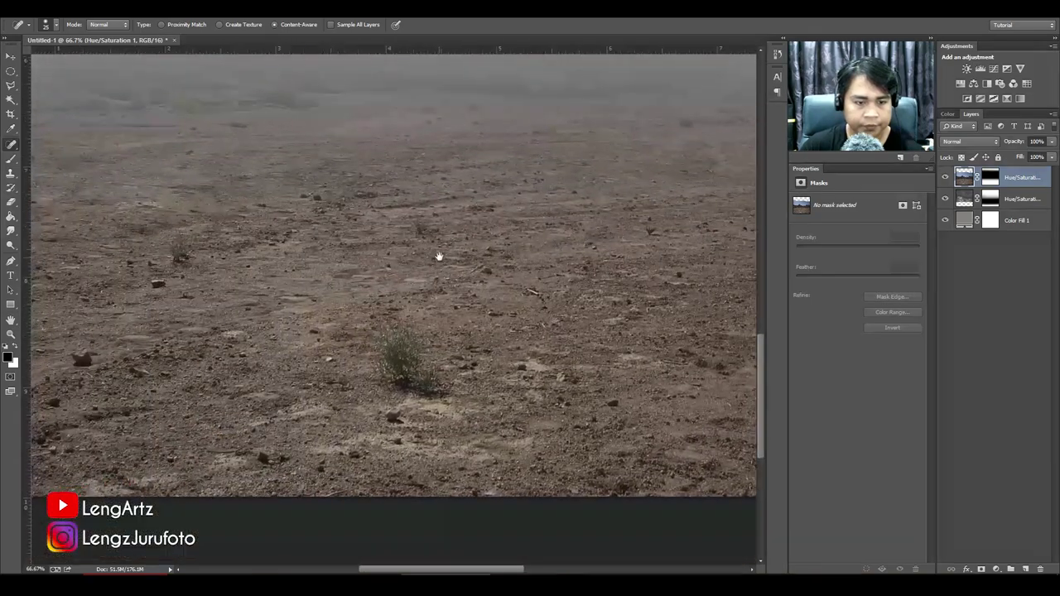
pyautogui.click(11, 173)
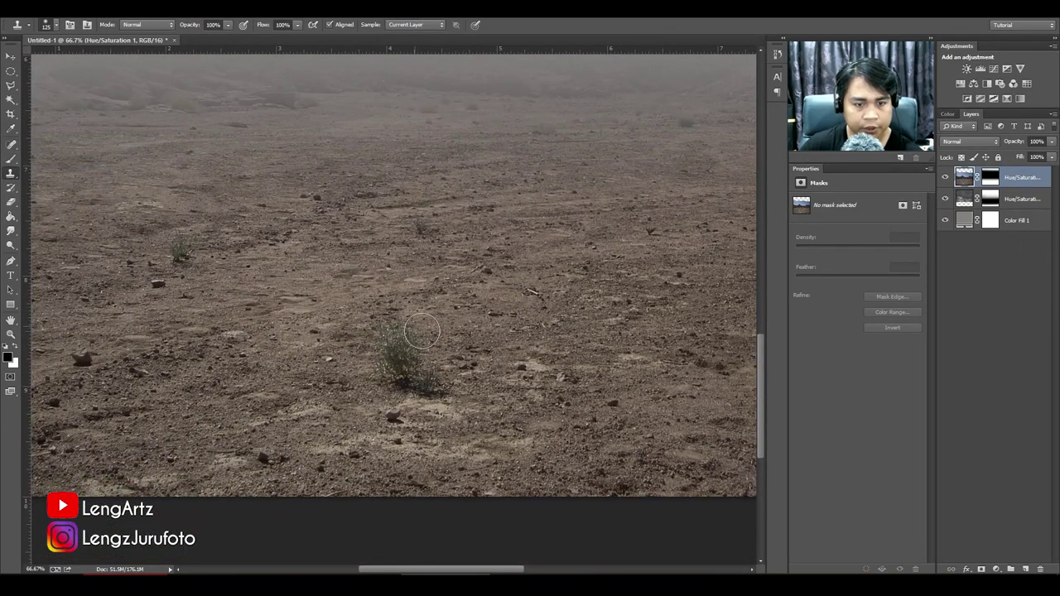
pyautogui.press('[')
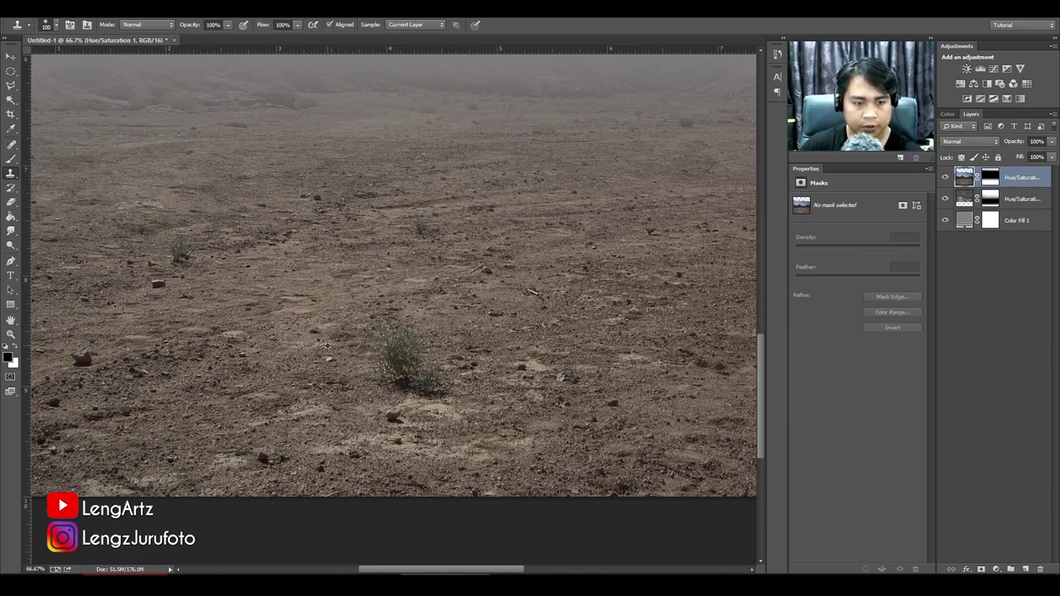
pyautogui.keyDown('alt'); pyautogui.click(359, 335); pyautogui.keyUp('alt')
pyautogui.moveTo(398, 327)
pyautogui.mouseDown()
pyautogui.moveTo(367, 346)
pyautogui.moveTo(387, 354)
pyautogui.moveTo(362, 368)
pyautogui.moveTo(512, 404)
pyautogui.moveTo(427, 393)
pyautogui.moveTo(438, 385)
pyautogui.moveTo(421, 376)
pyautogui.moveTo(432, 369)
pyautogui.moveTo(425, 382)
pyautogui.moveTo(439, 388)
pyautogui.moveTo(417, 346)
pyautogui.mouseUp()
pyautogui.keyDown('alt'); pyautogui.click(487, 403); pyautogui.keyUp('alt')
# Clone clean soil over the dark stones and debris on the right side of the desert ground.
pyautogui.moveTo(602, 321); pyautogui.dragTo(284, 318)
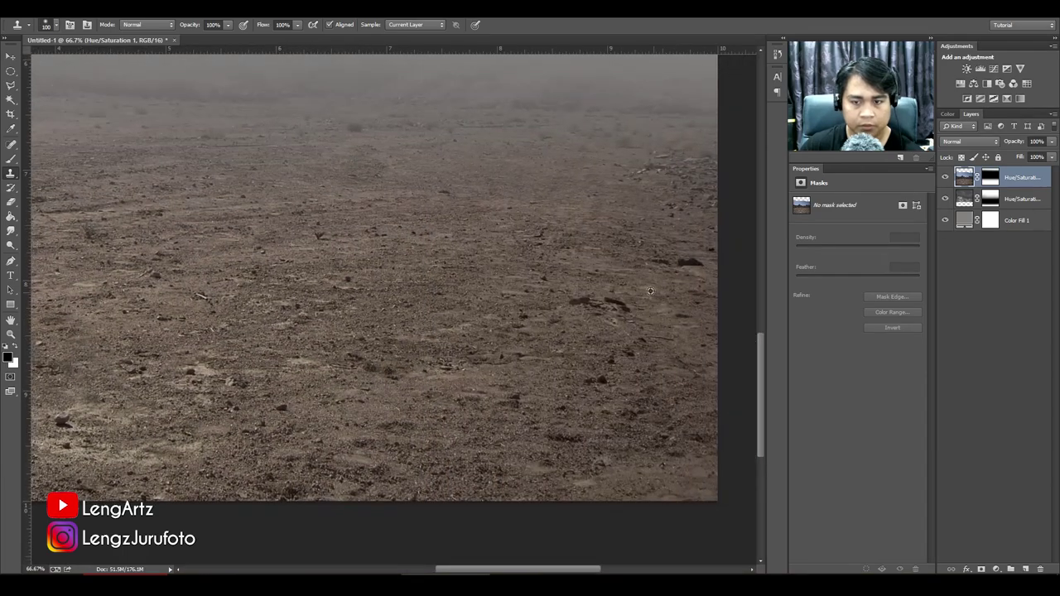
pyautogui.keyDown('alt'); pyautogui.click(604, 255); pyautogui.keyUp('alt')
pyautogui.moveTo(652, 259); pyautogui.dragTo(691, 262)
pyautogui.keyDown('alt'); pyautogui.click(502, 297); pyautogui.keyUp('alt')
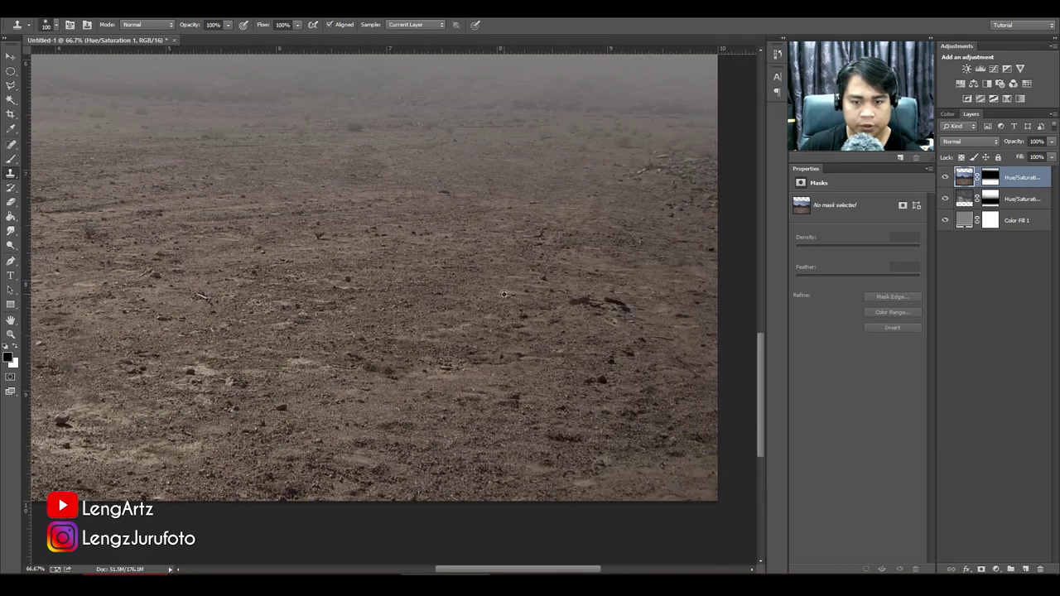
pyautogui.moveTo(574, 296); pyautogui.dragTo(620, 303)
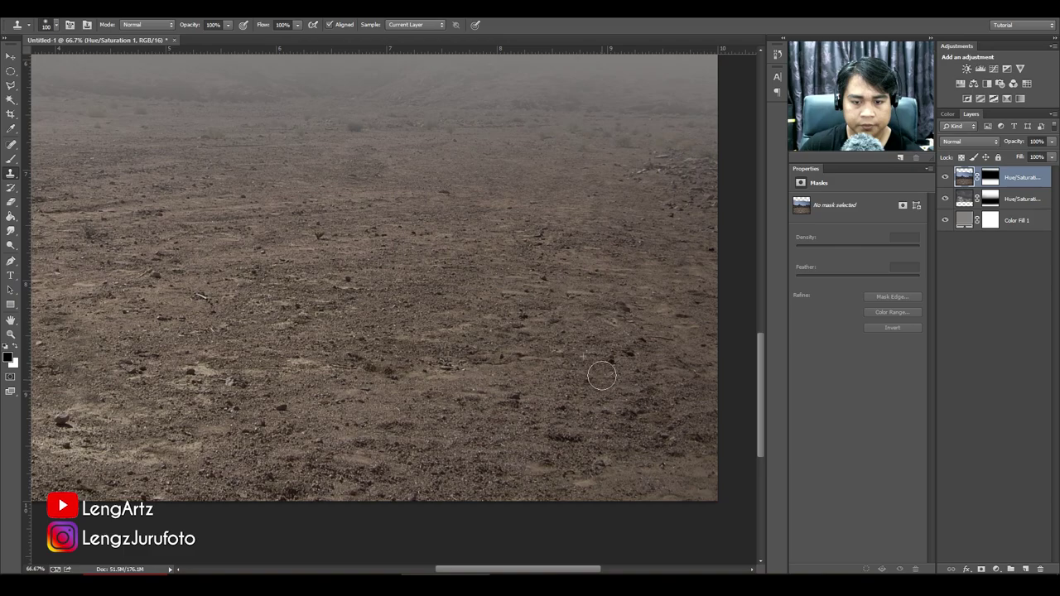
pyautogui.keyDown('alt'); pyautogui.click(599, 282); pyautogui.keyUp('alt')
pyautogui.click(624, 305)
pyautogui.keyDown('alt'); pyautogui.click(589, 343); pyautogui.keyUp('alt')
pyautogui.moveTo(613, 358); pyautogui.dragTo(646, 341)
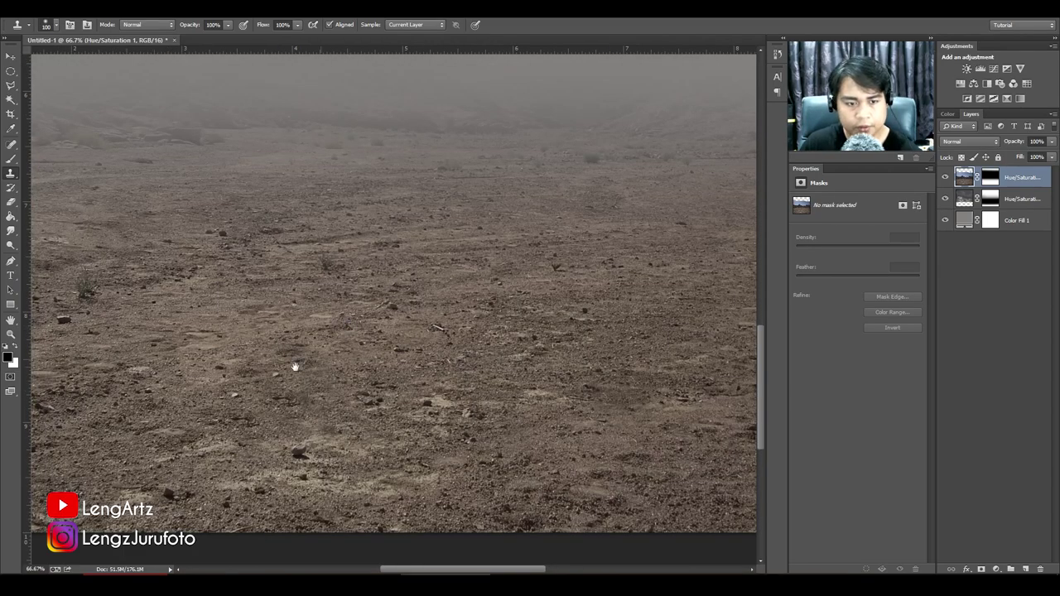
# Clone nearby soil over the isolated rocks on the left side and in the foreground of the desert ground.
pyautogui.moveTo(293, 367); pyautogui.dragTo(411, 266)
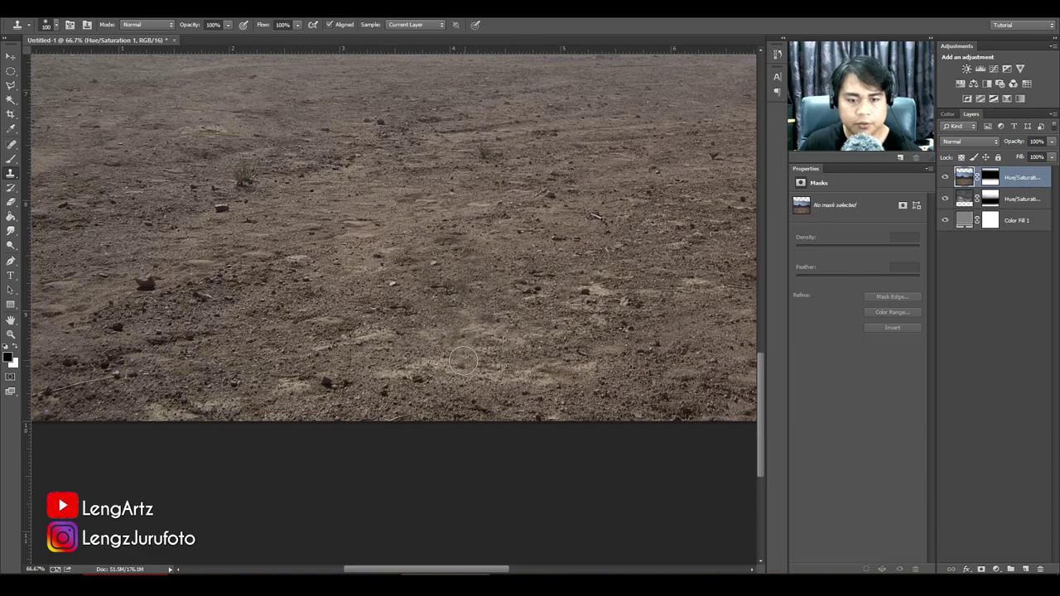
pyautogui.moveTo(307, 272); pyautogui.dragTo(488, 329)
pyautogui.moveTo(336, 348); pyautogui.dragTo(343, 344)
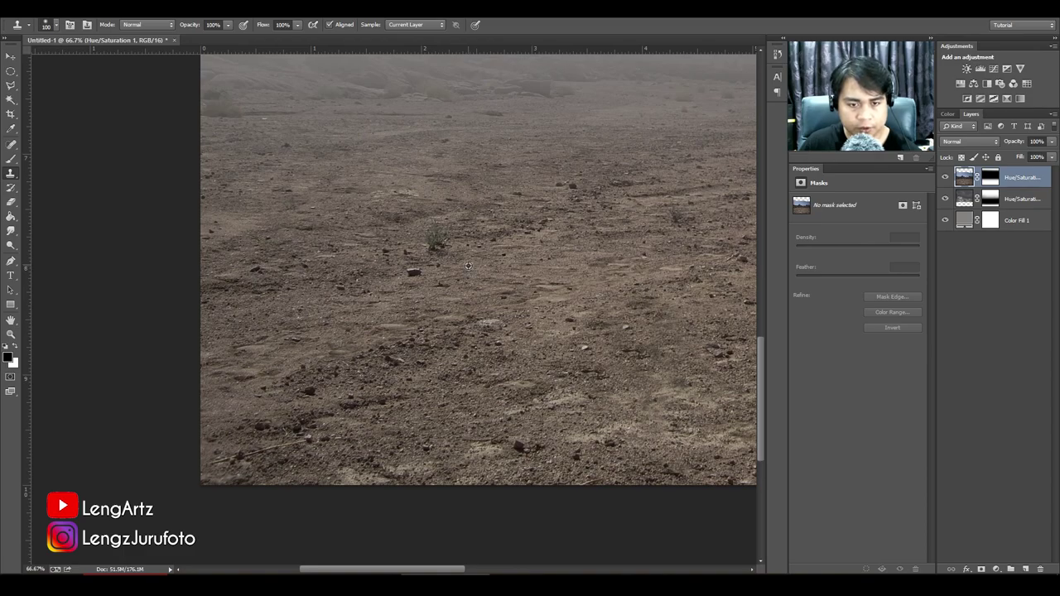
pyautogui.keyDown('alt'); pyautogui.click(468, 266); pyautogui.keyUp('alt')
pyautogui.click(415, 271)
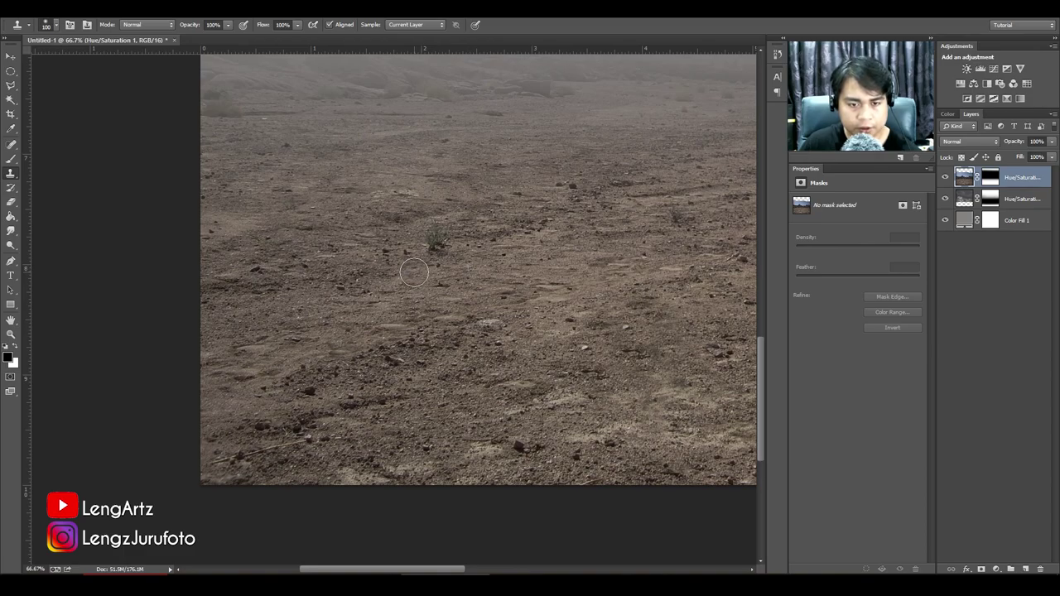
pyautogui.keyDown('alt'); pyautogui.click(554, 419); pyautogui.keyUp('alt')
pyautogui.click(519, 446)
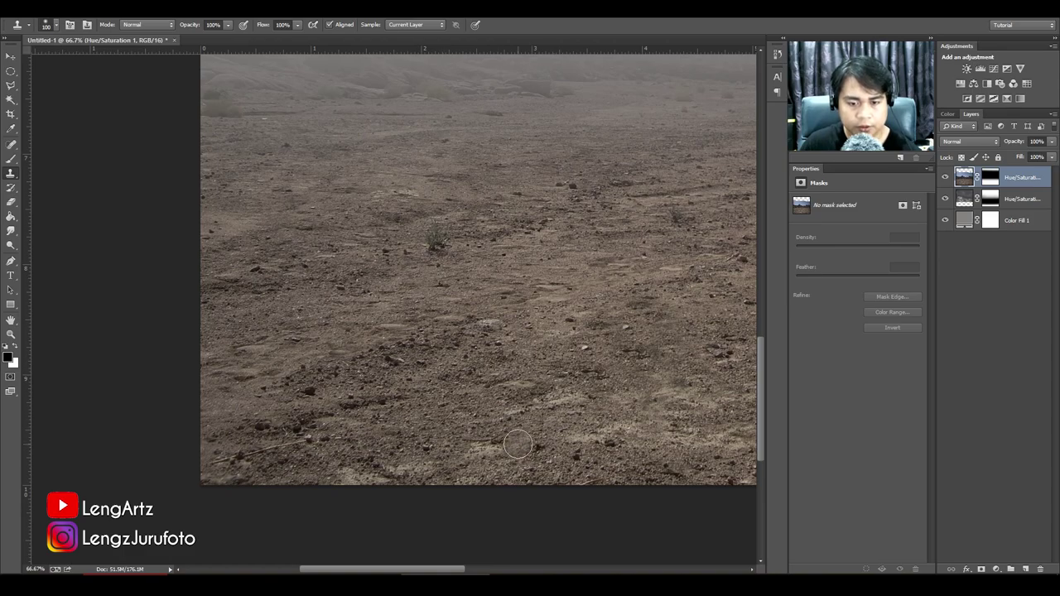
pyautogui.moveTo(633, 271); pyautogui.dragTo(317, 395)
pyautogui.moveTo(429, 389); pyautogui.dragTo(386, 315)
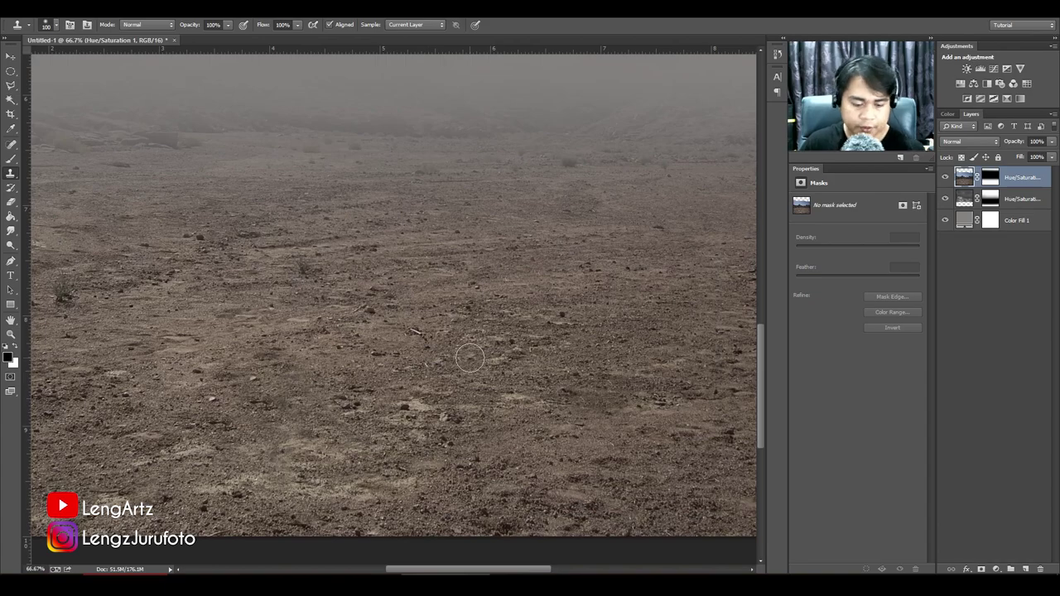
pyautogui.hotkey('ctrl', '-')
pyautogui.hotkey('ctrl', '-')
pyautogui.hotkey('ctrl', '-')
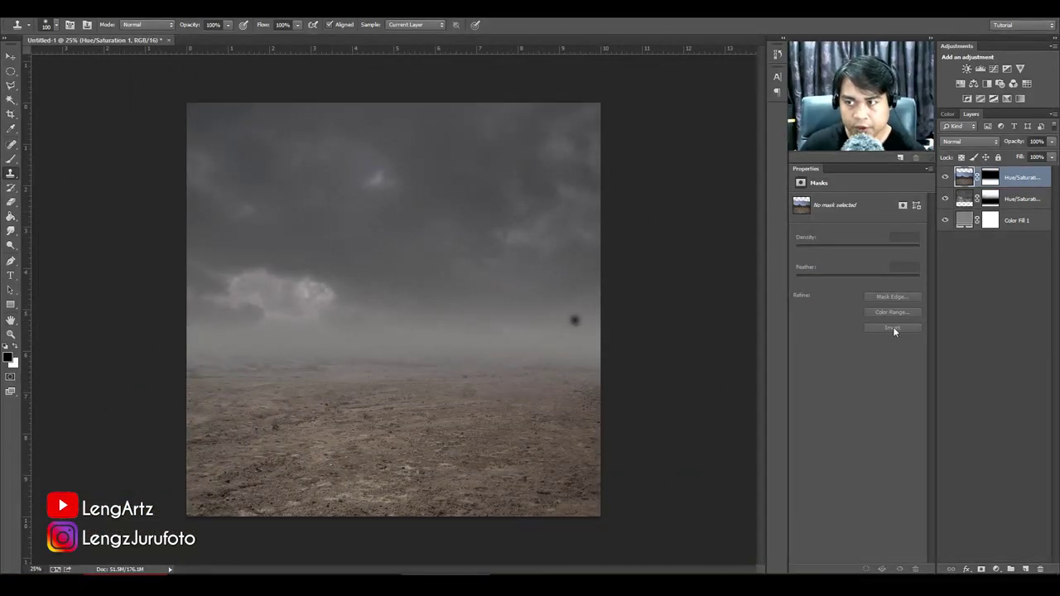
# Place the kasut boot image at its default size above the background layers.
pyautogui.click(981, 287)
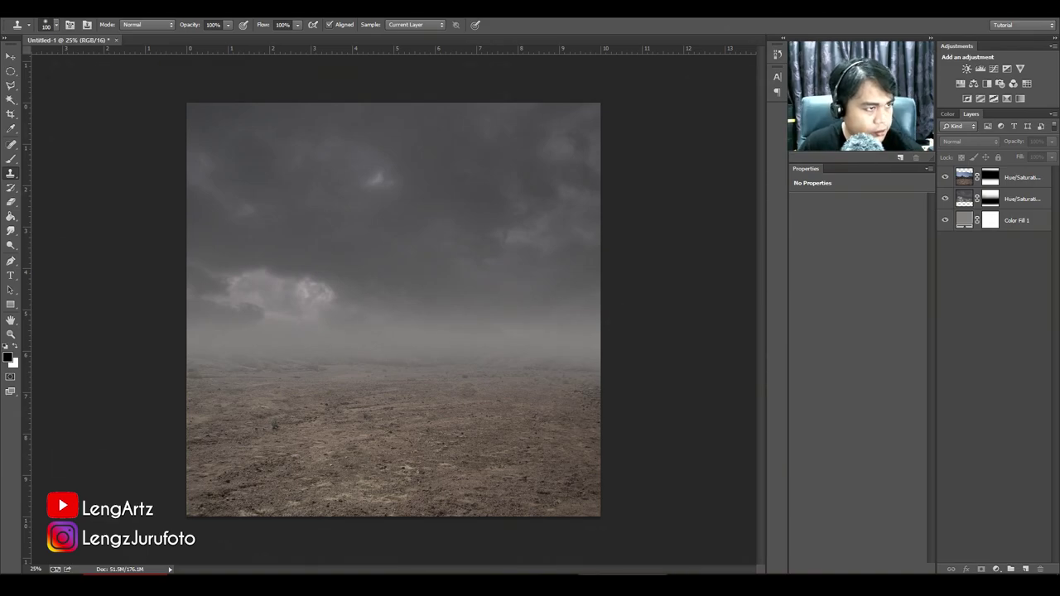
pyautogui.moveTo(0, 199); pyautogui.dragTo(358, 199)
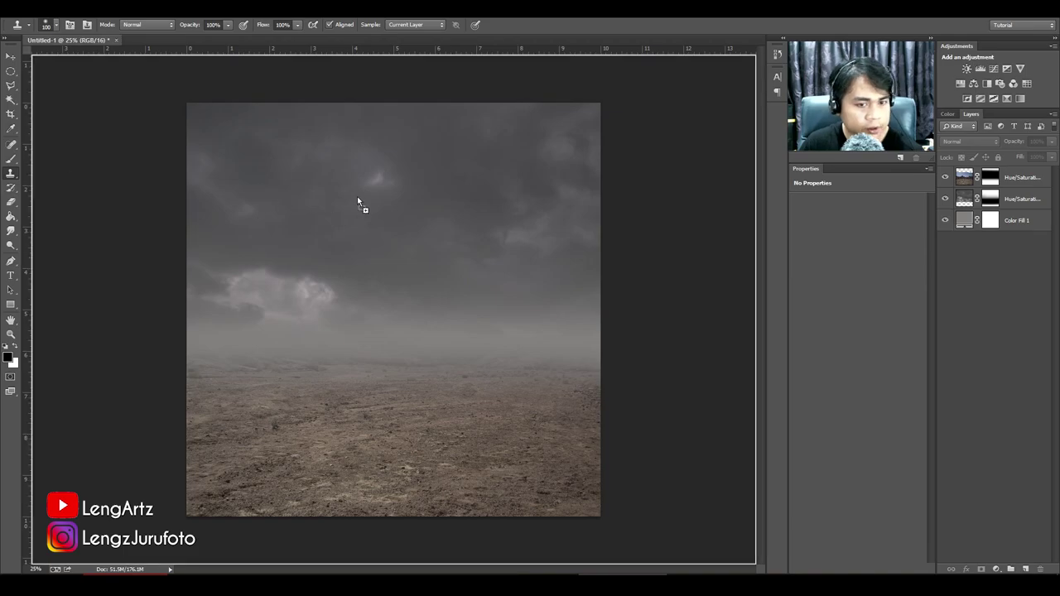
pyautogui.moveTo(463, 234); pyautogui.dragTo(456, 225)
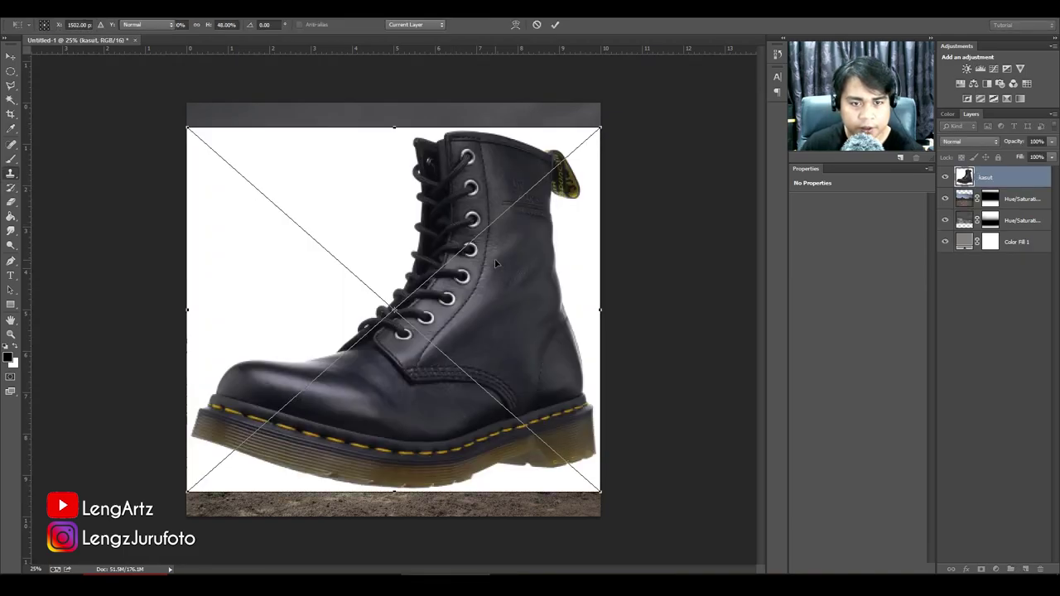
pyautogui.press('Return')
pyautogui.hotkey('ctrl', '+')
pyautogui.hotkey('ctrl', '-')
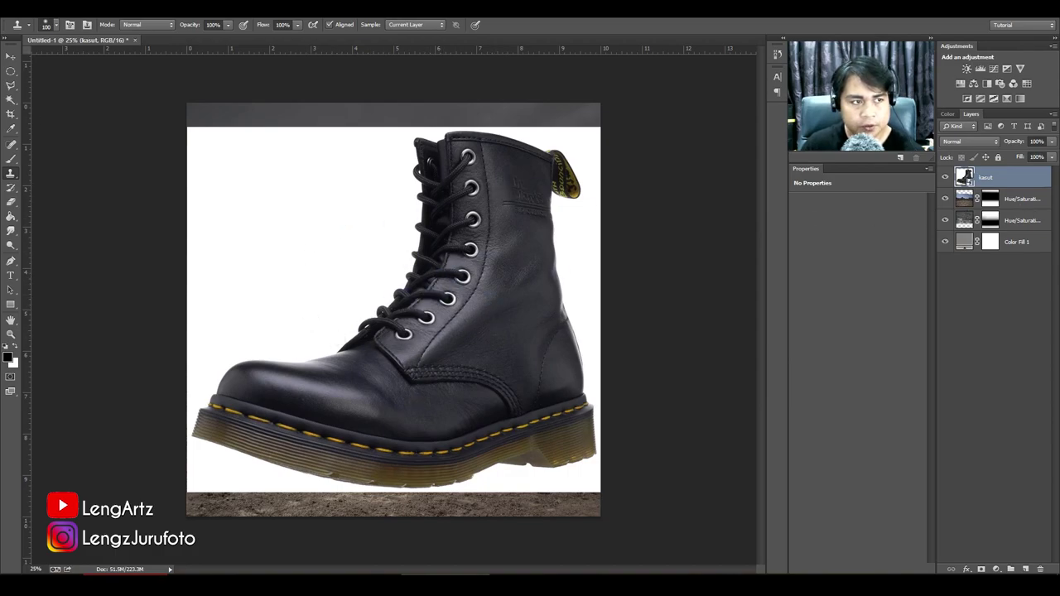
# Activate the Magic Wand tool and rasterize the kasut layer.
pyautogui.click(12, 100)
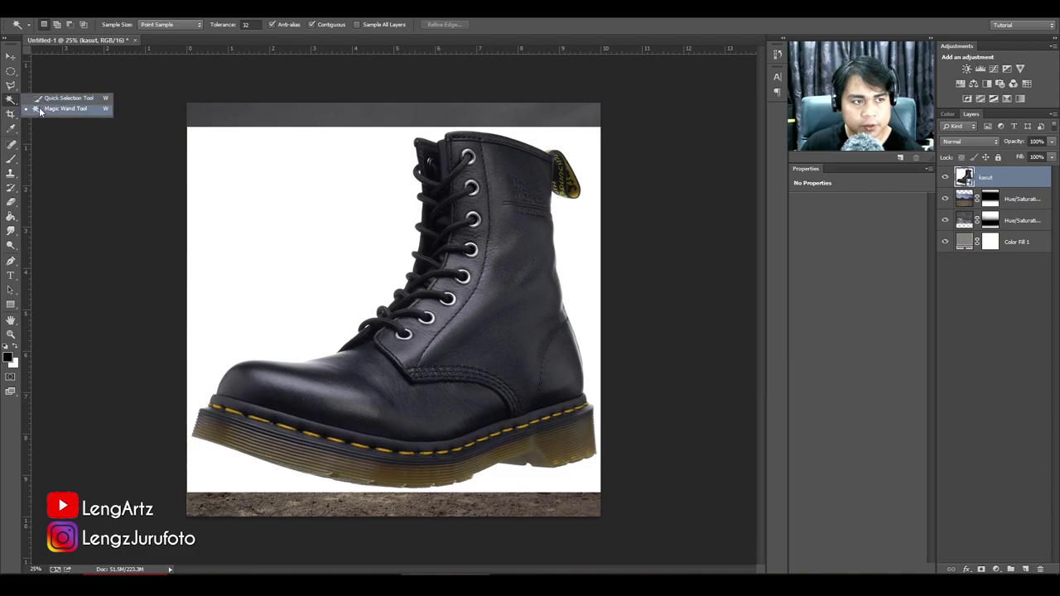
pyautogui.click(50, 108)
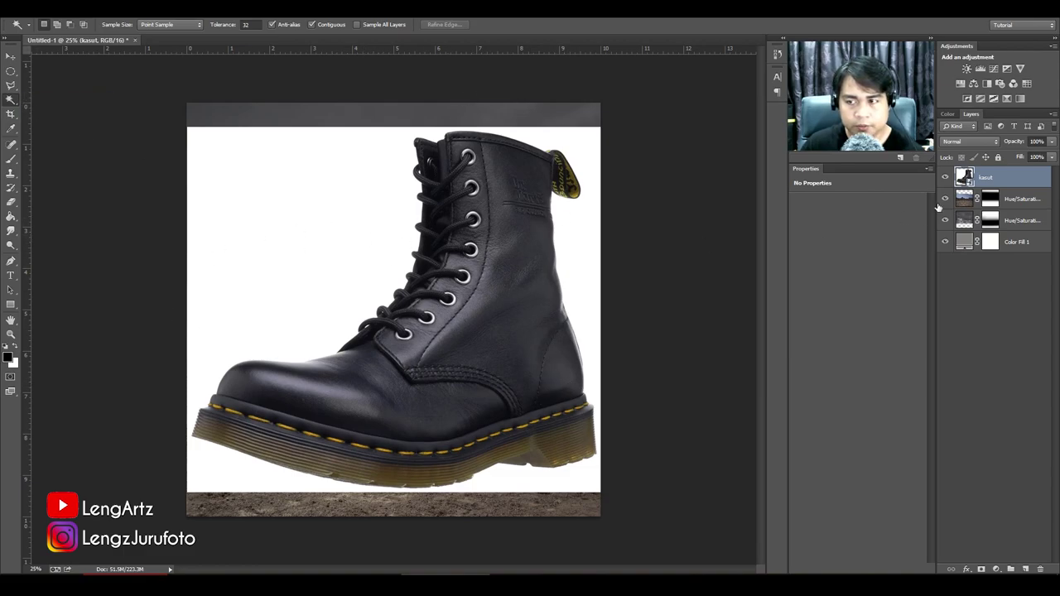
pyautogui.rightClick(982, 184)
pyautogui.click(1000, 181)
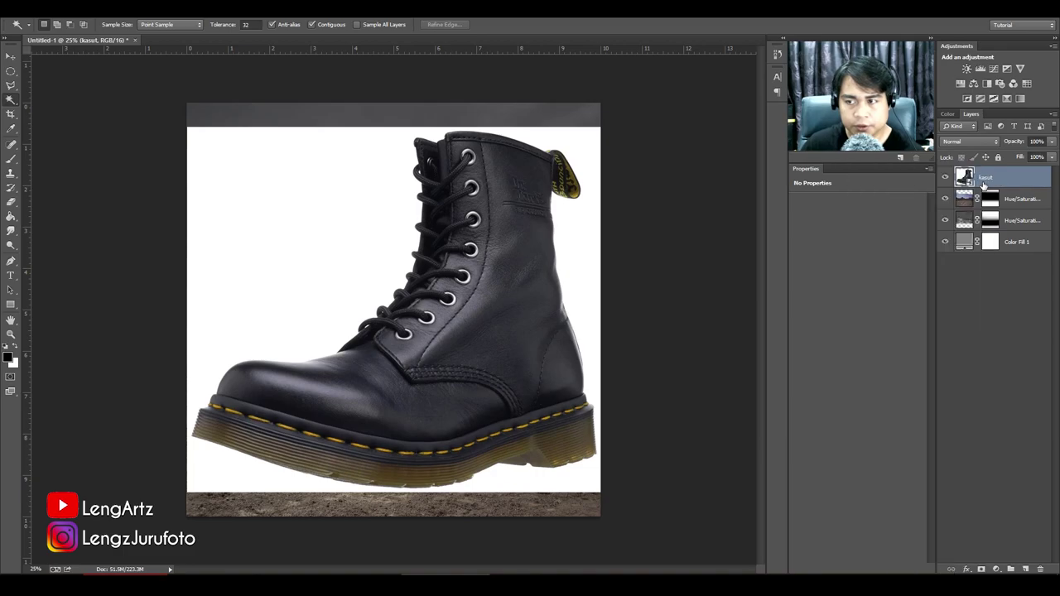
pyautogui.rightClick(993, 184)
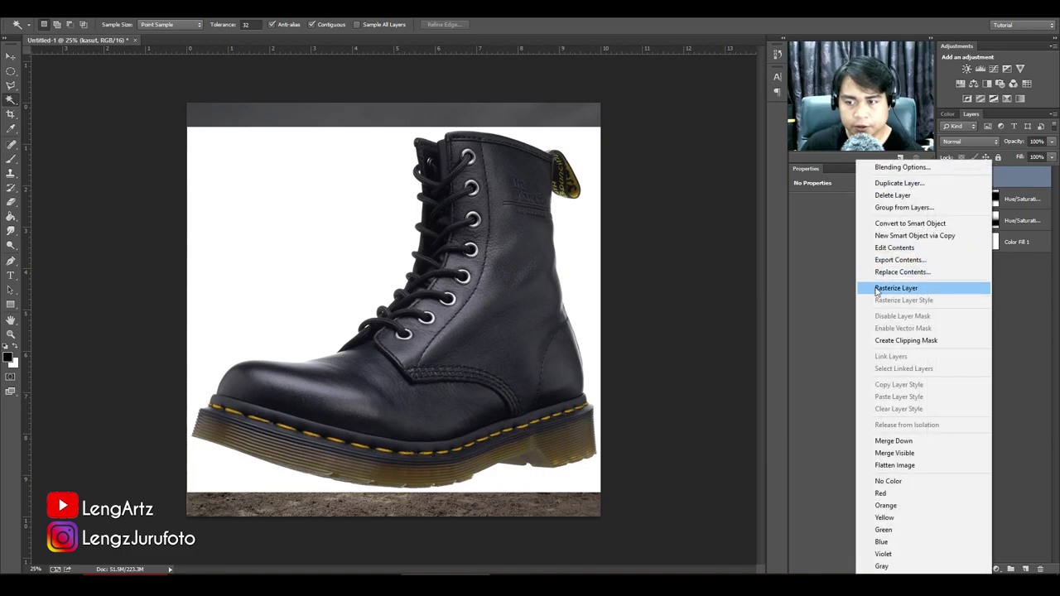
pyautogui.click(919, 288)
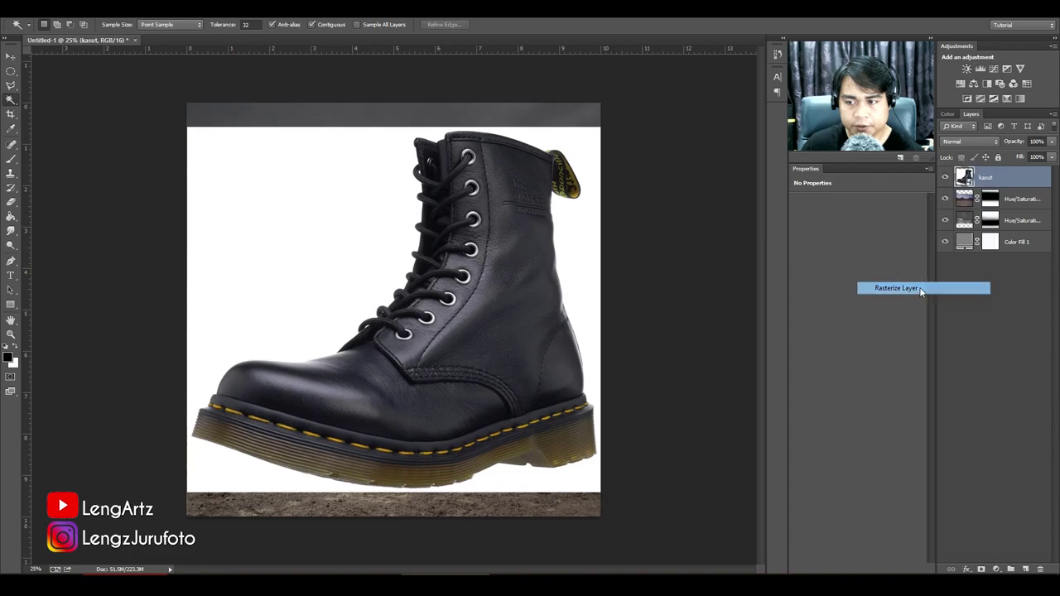
# Select the white background around the boot with the Magic Wand, delete it and clear the selection.
pyautogui.click(336, 228)
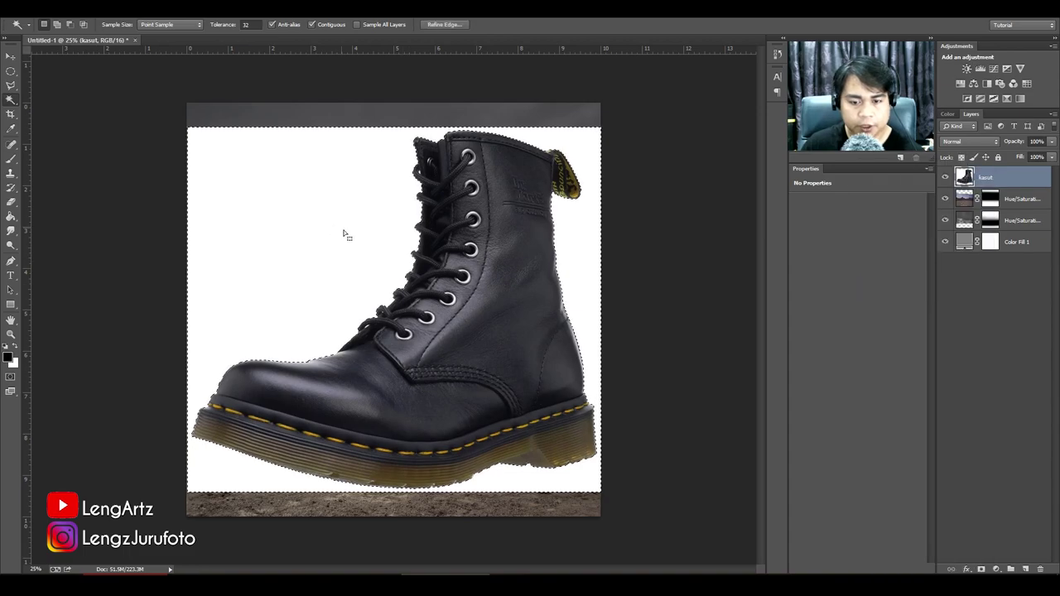
pyautogui.press('Delete')
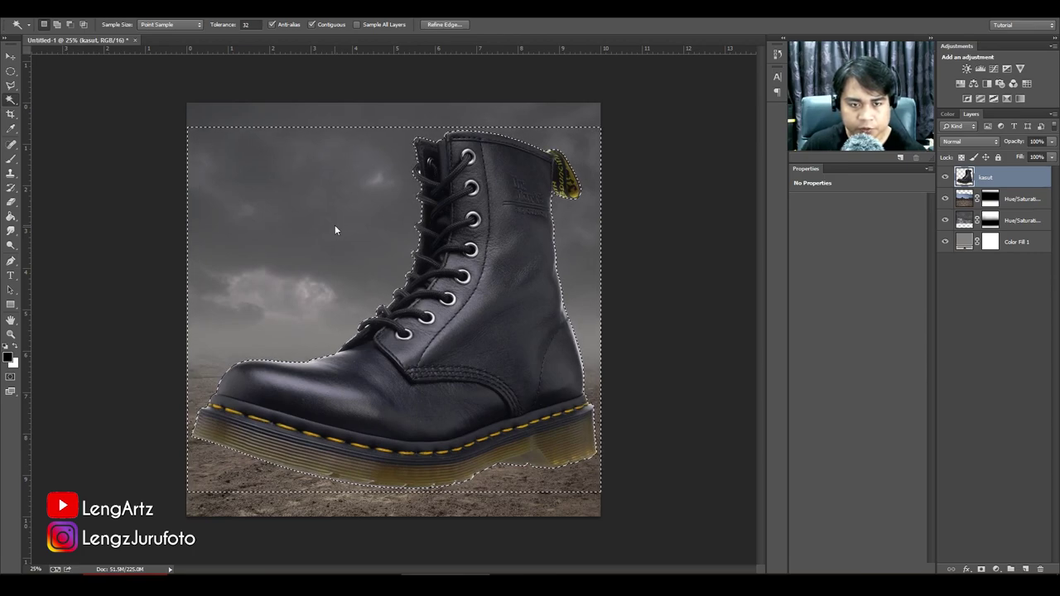
pyautogui.hotkey('ctrl', 'd')
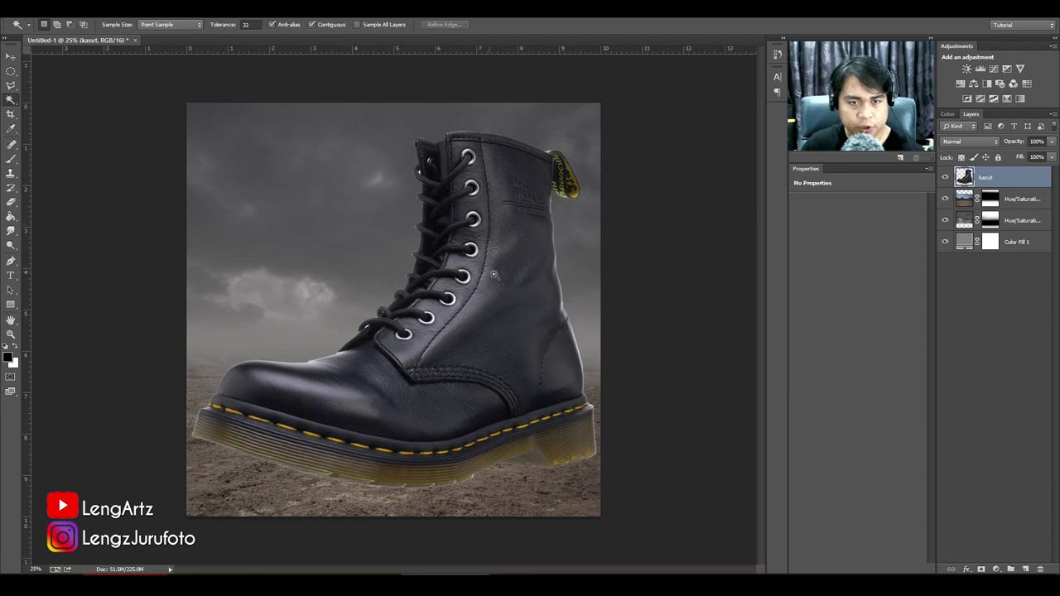
# Set up the Eraser with a hard round 30 px brush for cleaning the boot's edges.
pyautogui.hotkey('ctrl', '+')
pyautogui.hotkey('ctrl', '+')
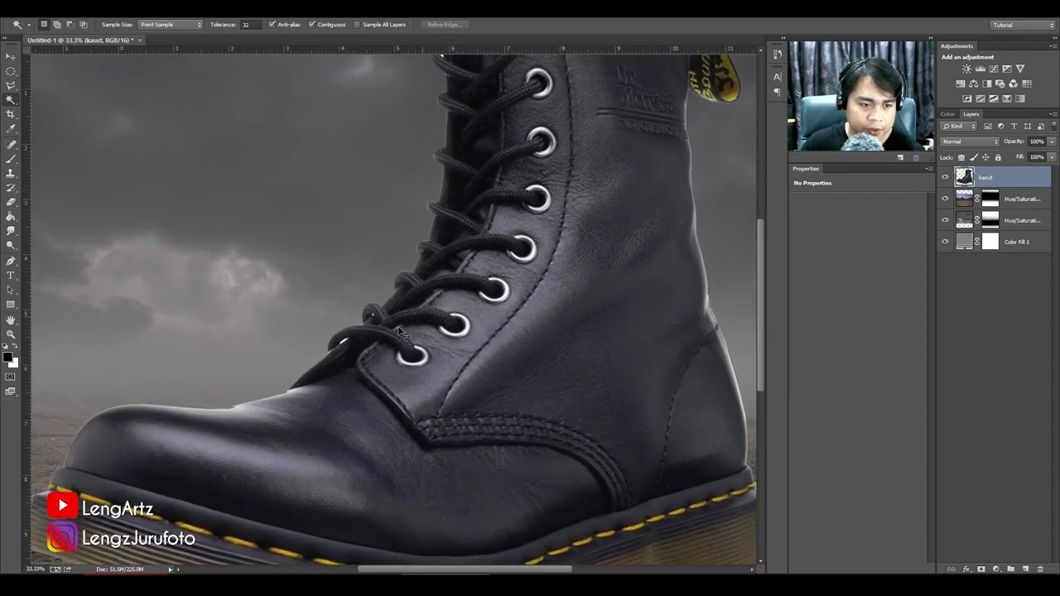
pyautogui.hotkey('ctrl', '-')
pyautogui.scroll(-1, 382, 344)
pyautogui.scroll(1, 197, 311)
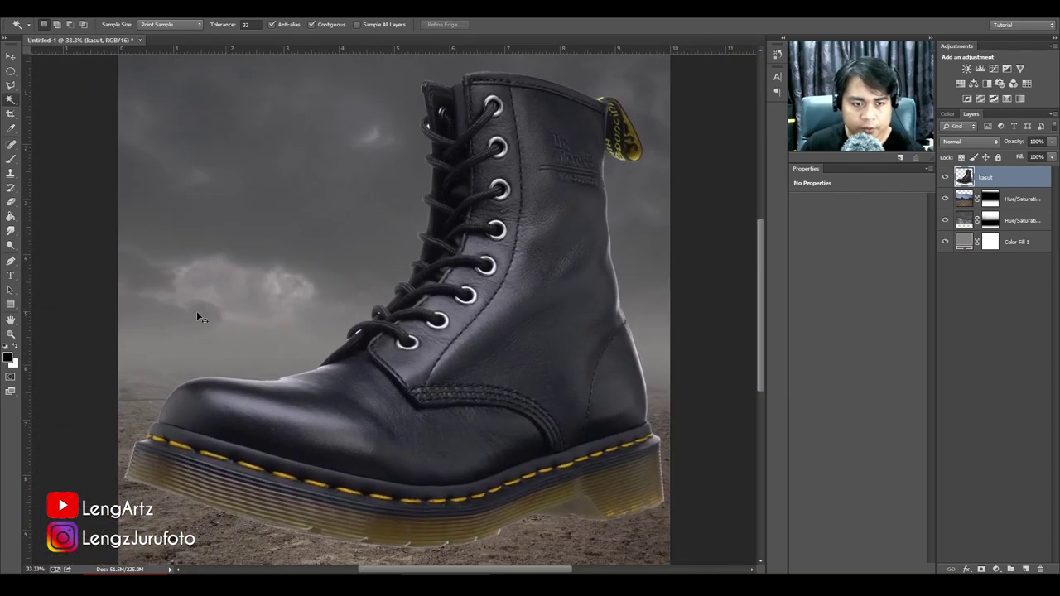
pyautogui.click(13, 207)
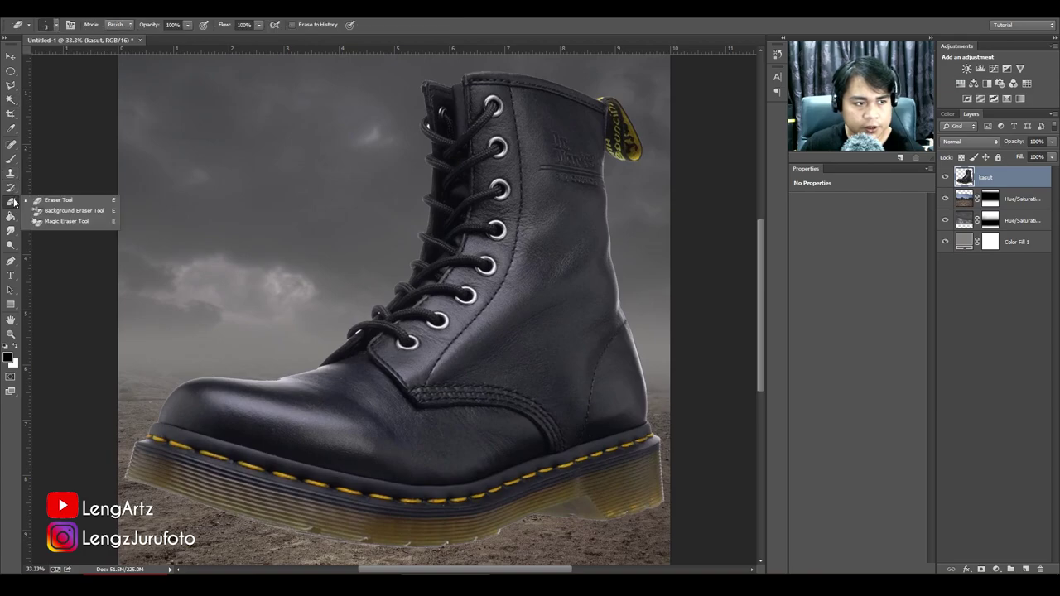
pyautogui.click(64, 202)
pyautogui.rightClick(267, 284)
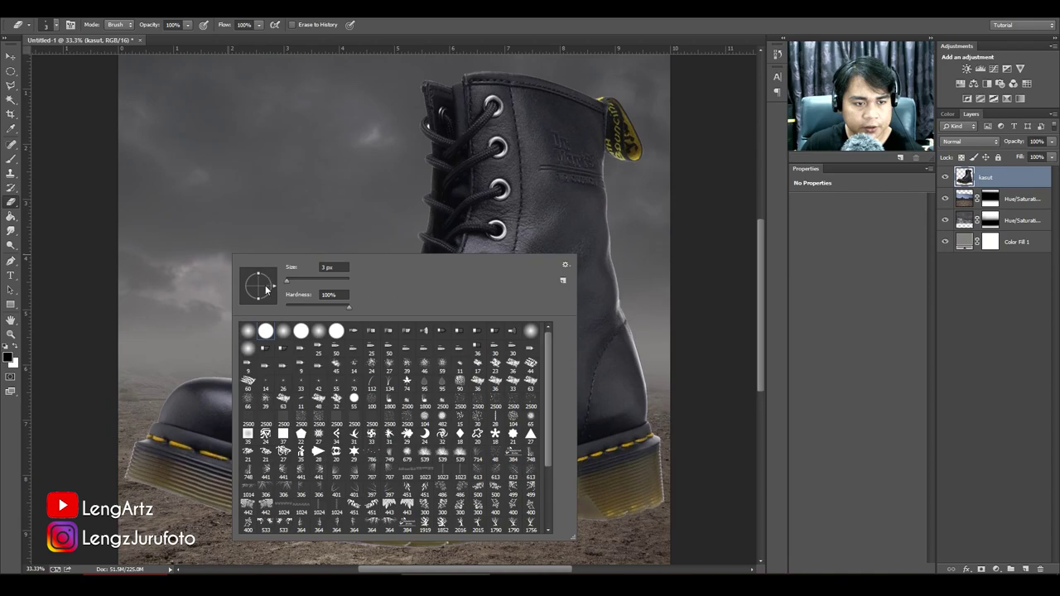
pyautogui.doubleClick(269, 333)
pyautogui.hotkey('ctrl', '+')
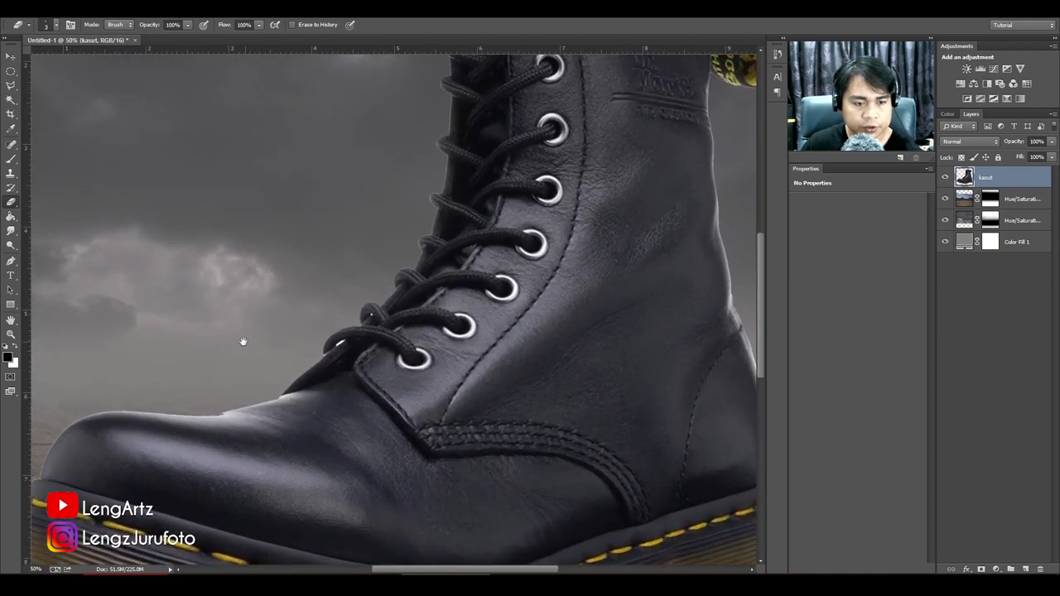
pyautogui.moveTo(242, 341); pyautogui.dragTo(321, 271)
pyautogui.hotkey('ctrl', '+')
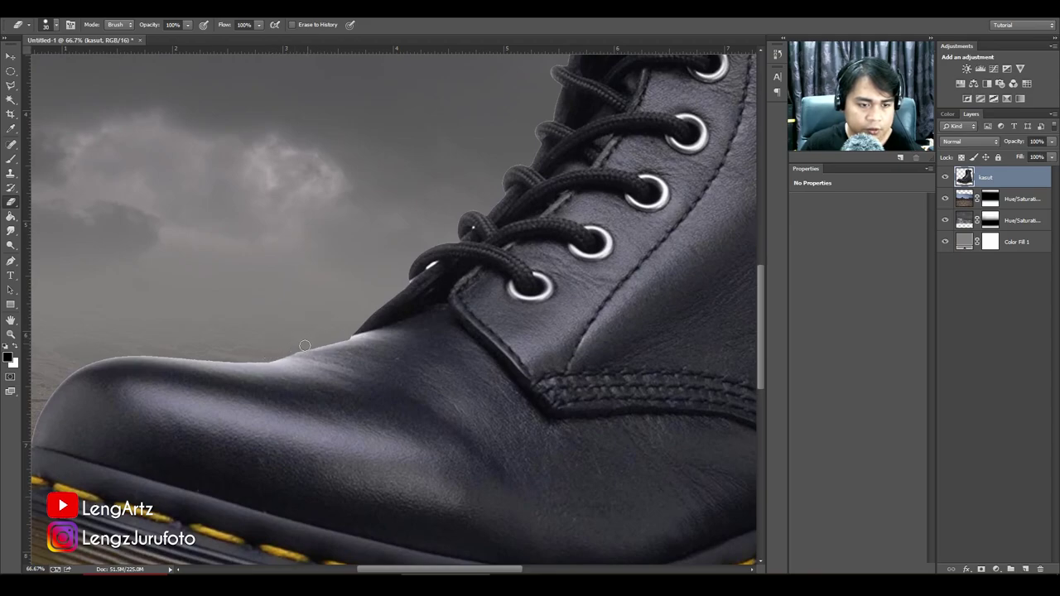
# Select the empty area surrounding the boot on the kasut layer with the Magic Wand.
pyautogui.scroll(-3, 354, 277)
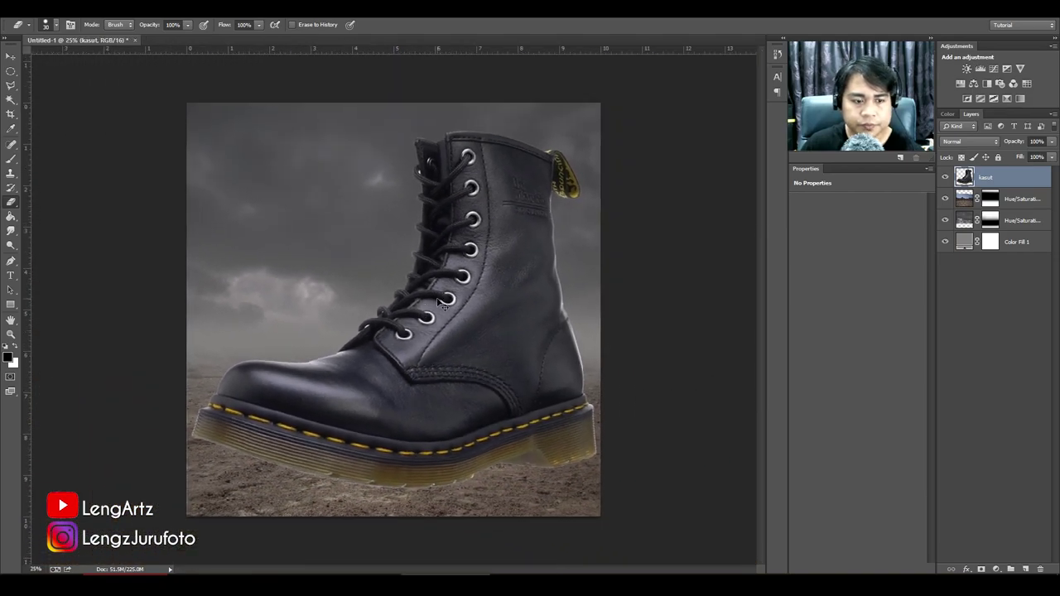
pyautogui.hotkey('ctrl', '+')
pyautogui.hotkey('ctrl', '-')
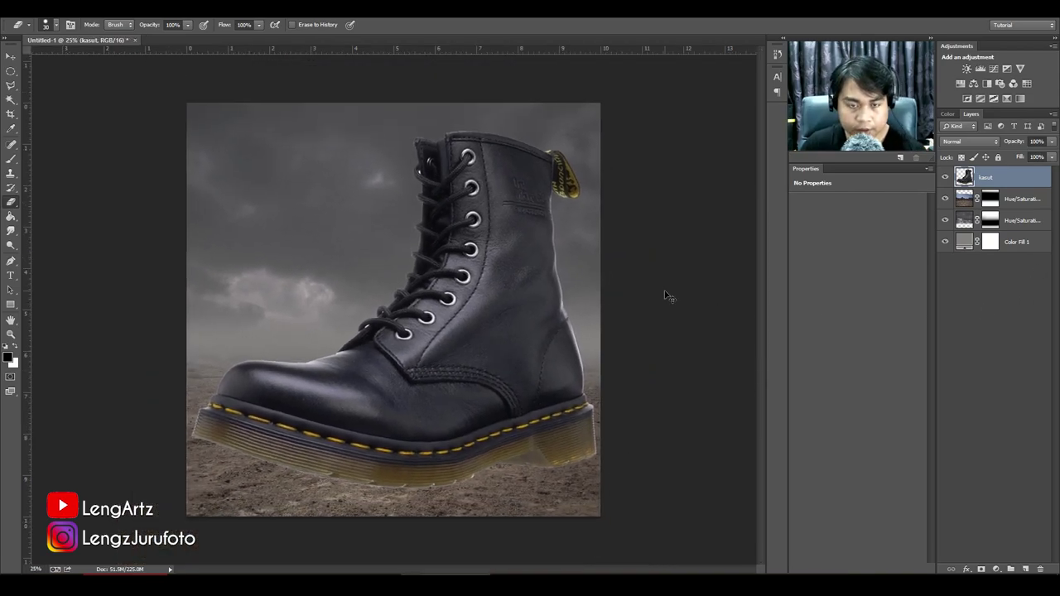
pyautogui.scroll(2, 538, 277)
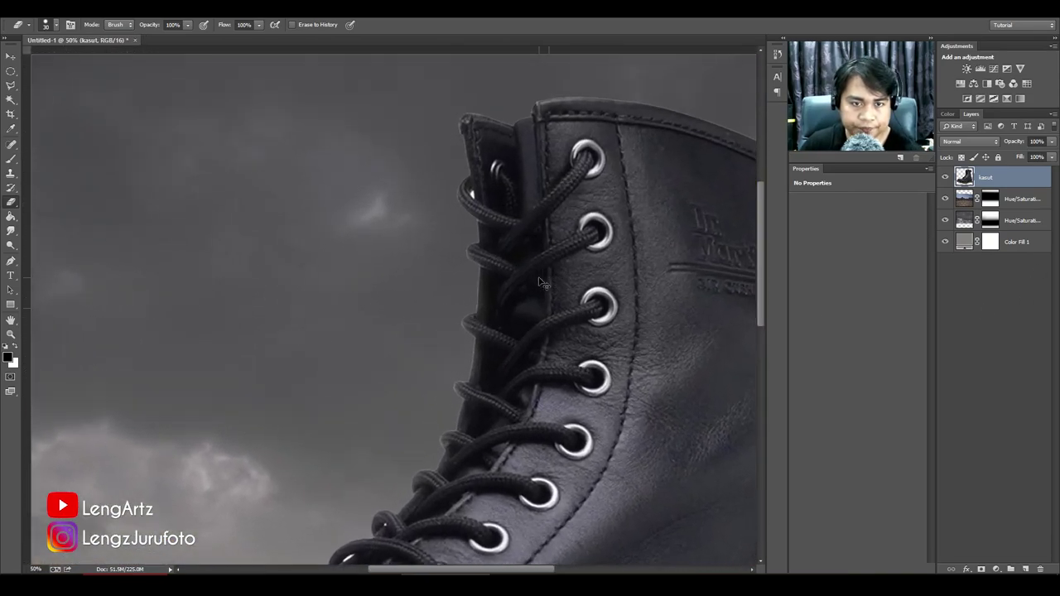
pyautogui.scroll(1, 539, 282)
pyautogui.scroll(-1, 539, 253)
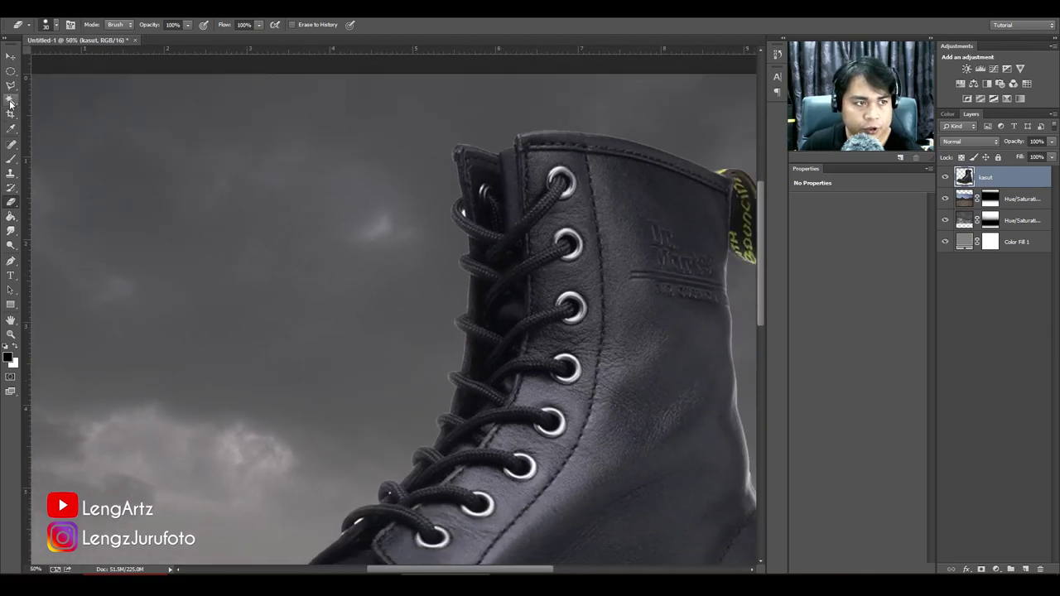
pyautogui.moveTo(10, 103); pyautogui.dragTo(48, 111)
pyautogui.click(329, 190)
pyautogui.hotkey('ctrl', '-')
pyautogui.hotkey('ctrl', '-')
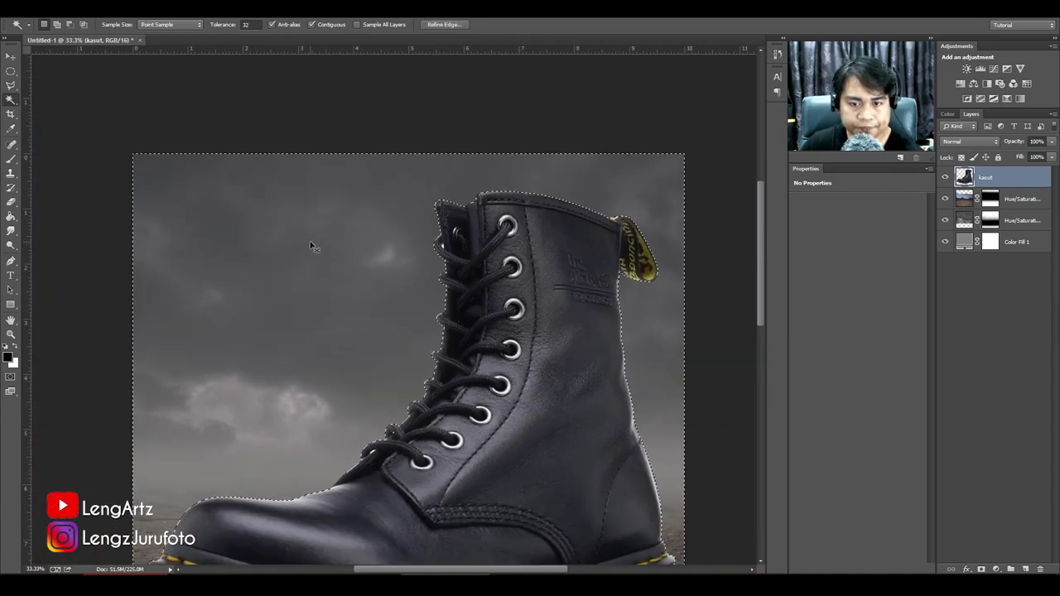
pyautogui.hotkey('ctrl', '+')
pyautogui.hotkey('ctrl', '+')
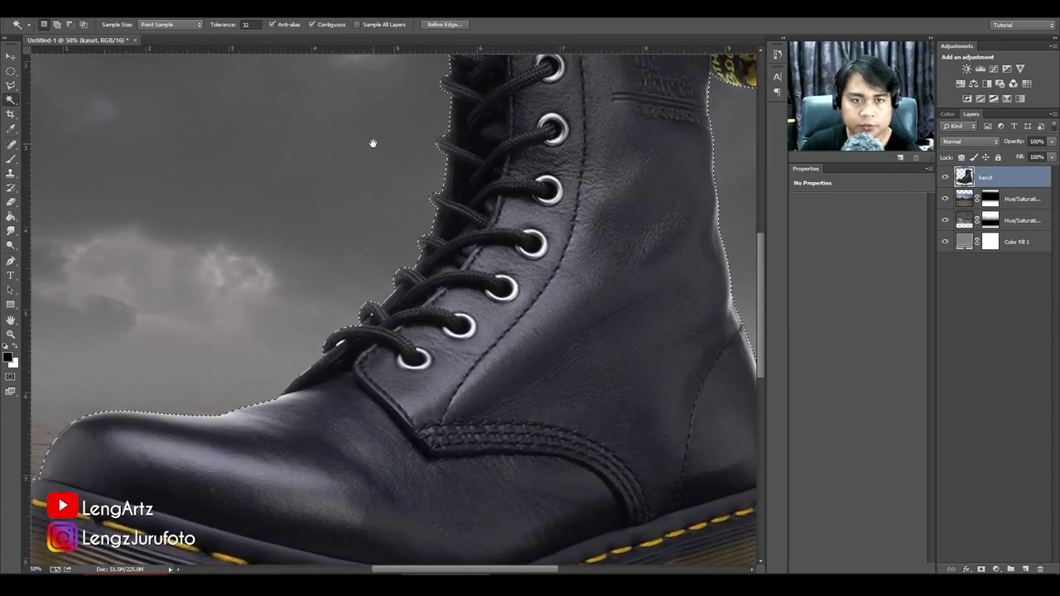
# Feather the selection around the boot by 1 pixel, trim the boot's edge fringe with it and deselect.
pyautogui.moveTo(375, 68); pyautogui.dragTo(289, 262)
pyautogui.rightClick(290, 239)
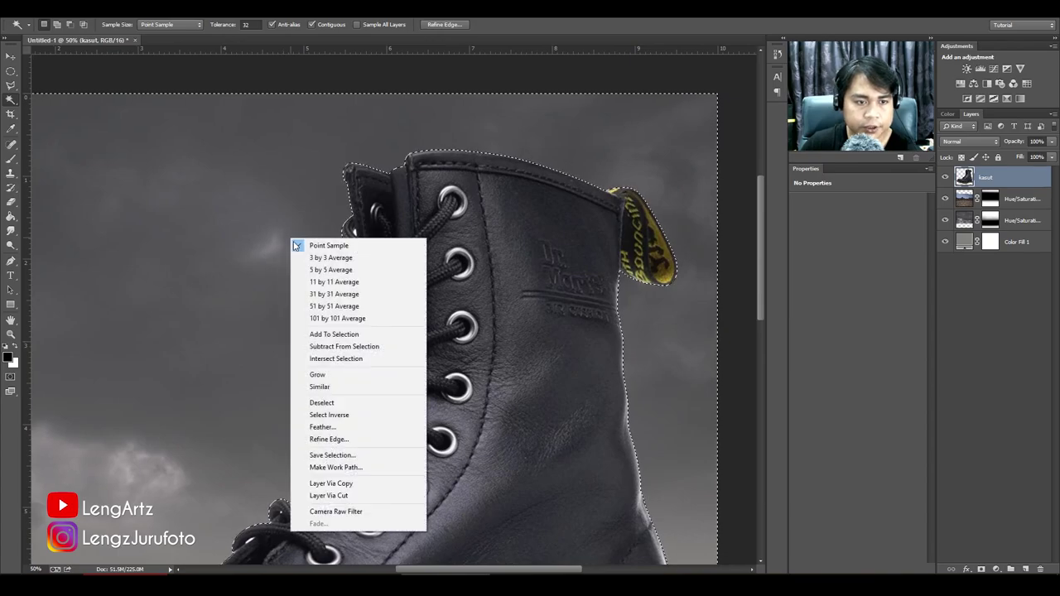
pyautogui.click(327, 427)
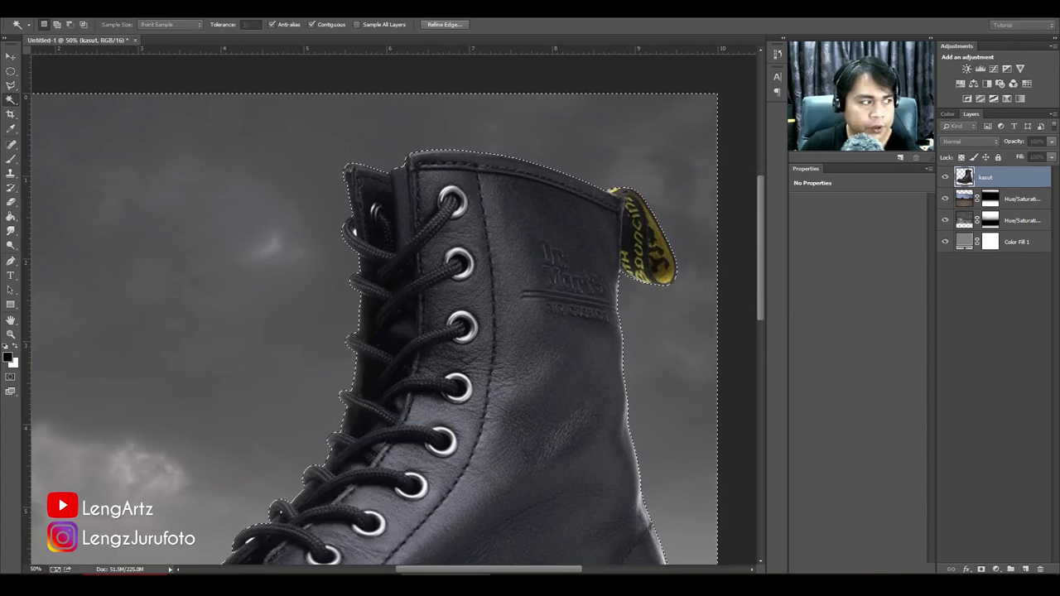
pyautogui.write('1')
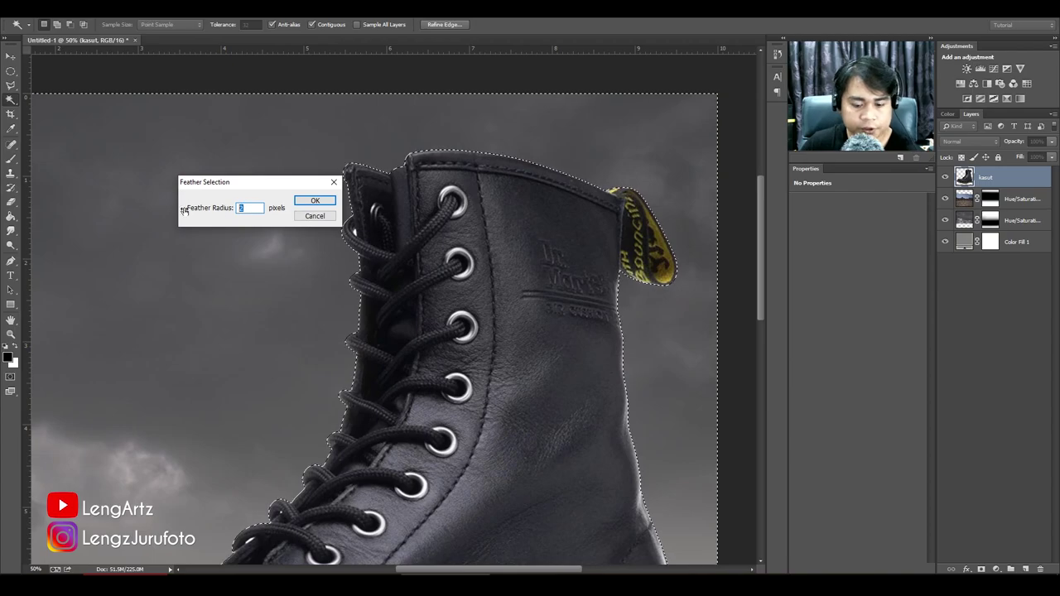
pyautogui.press('Return')
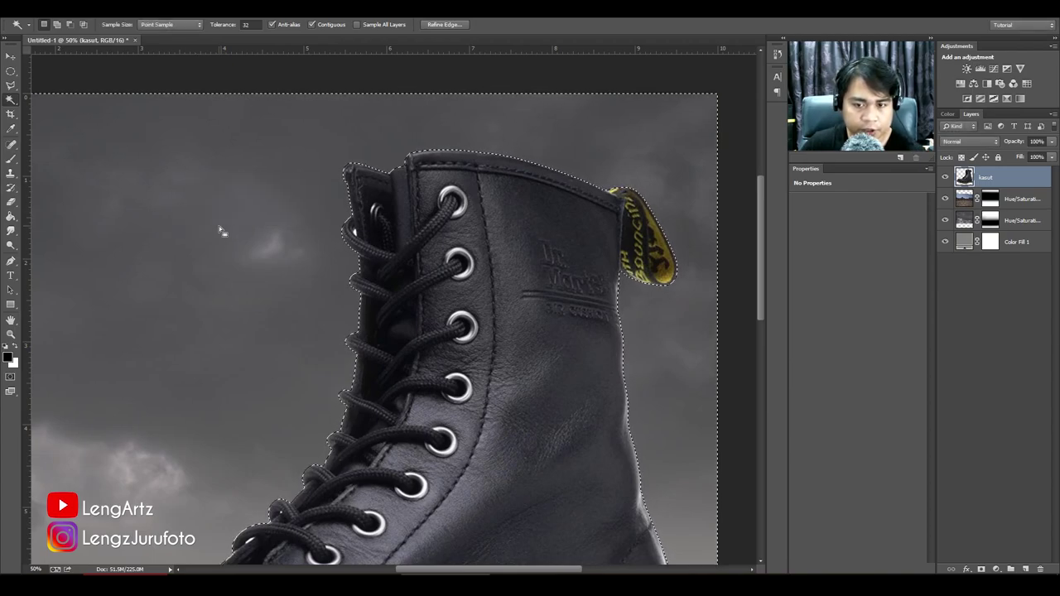
pyautogui.hotkey('ctrl', 'd')
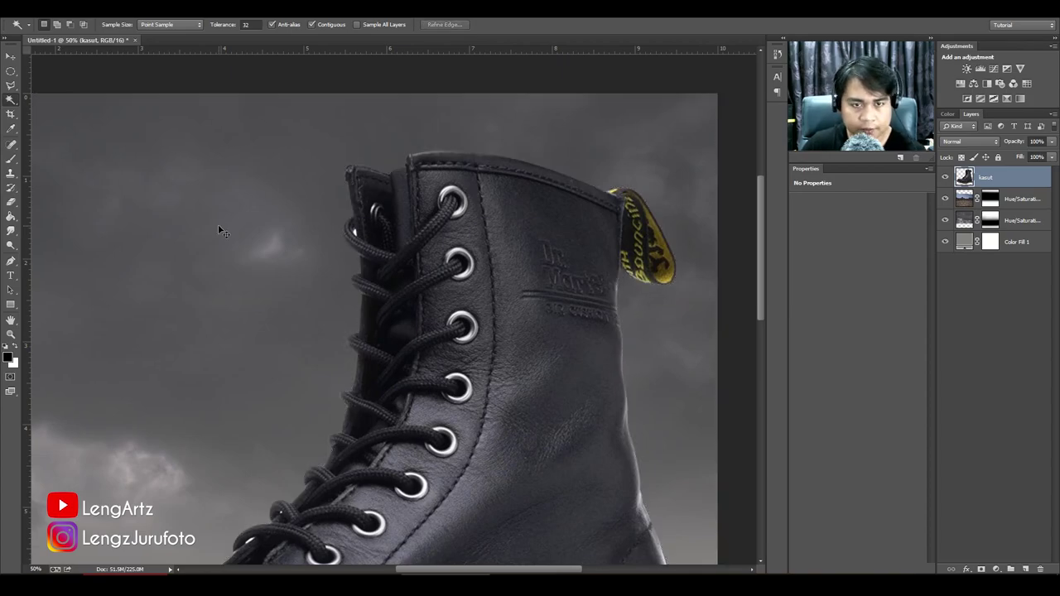
# Erase the white gap between the topmost lace and the boot with a much smaller Eraser brush.
pyautogui.hotkey('ctrl', '+')
pyautogui.hotkey('ctrl', '+')
pyautogui.moveTo(328, 208); pyautogui.dragTo(362, 330)
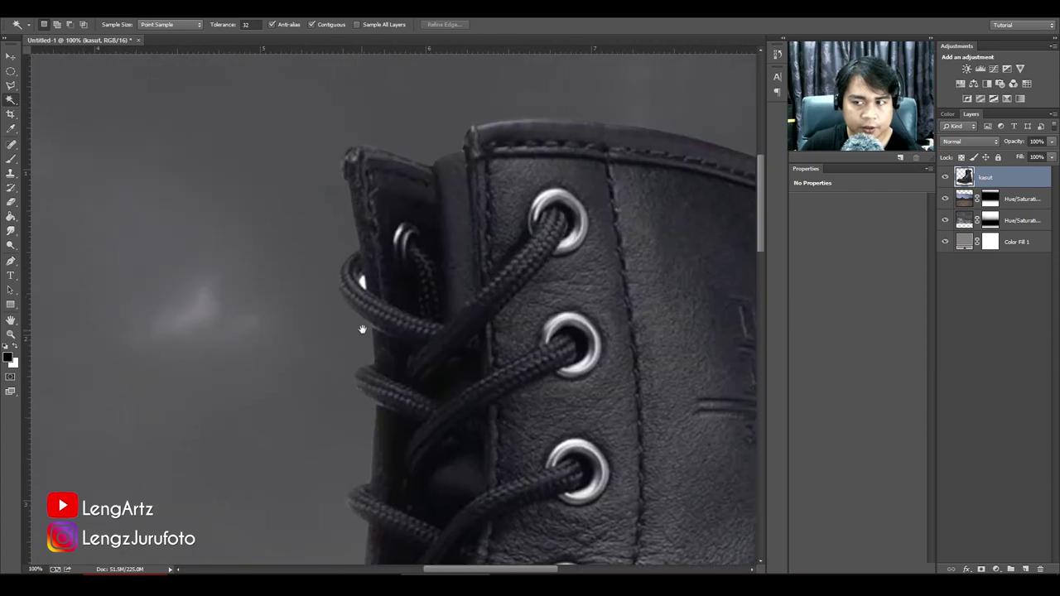
pyautogui.scroll(2, 362, 330)
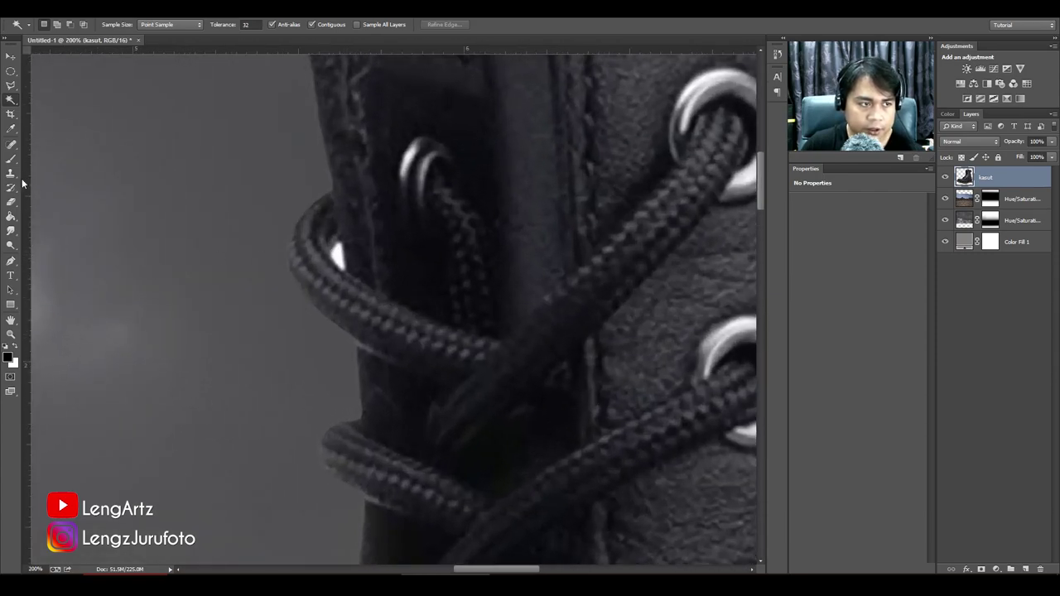
pyautogui.click(11, 204)
pyautogui.click(68, 204)
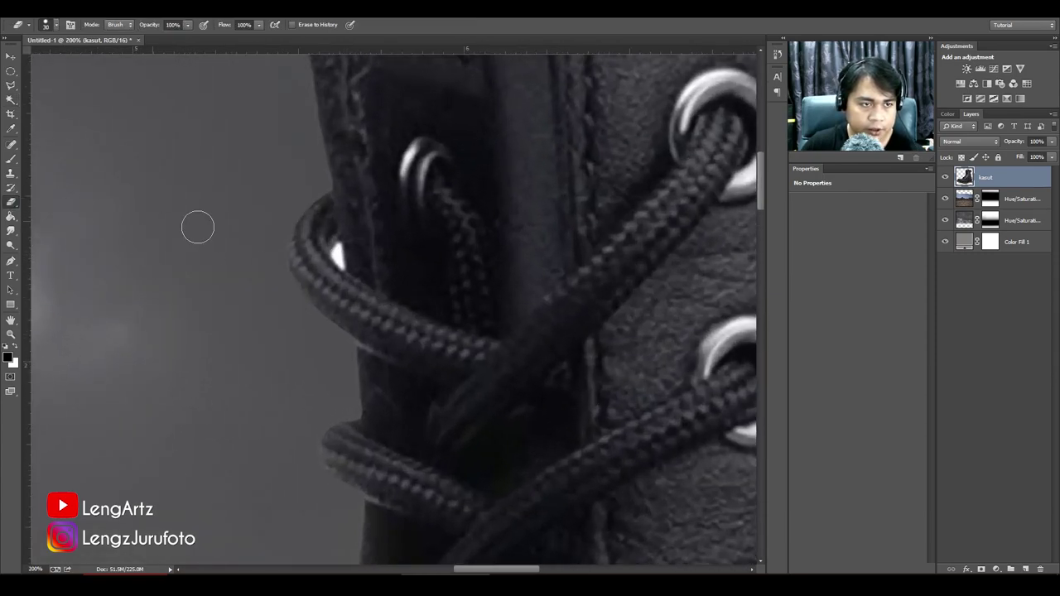
pyautogui.hotkey('ctrl', '+')
pyautogui.press('[')
pyautogui.press('[')
pyautogui.press('[')
pyautogui.press('[')
pyautogui.press('[')
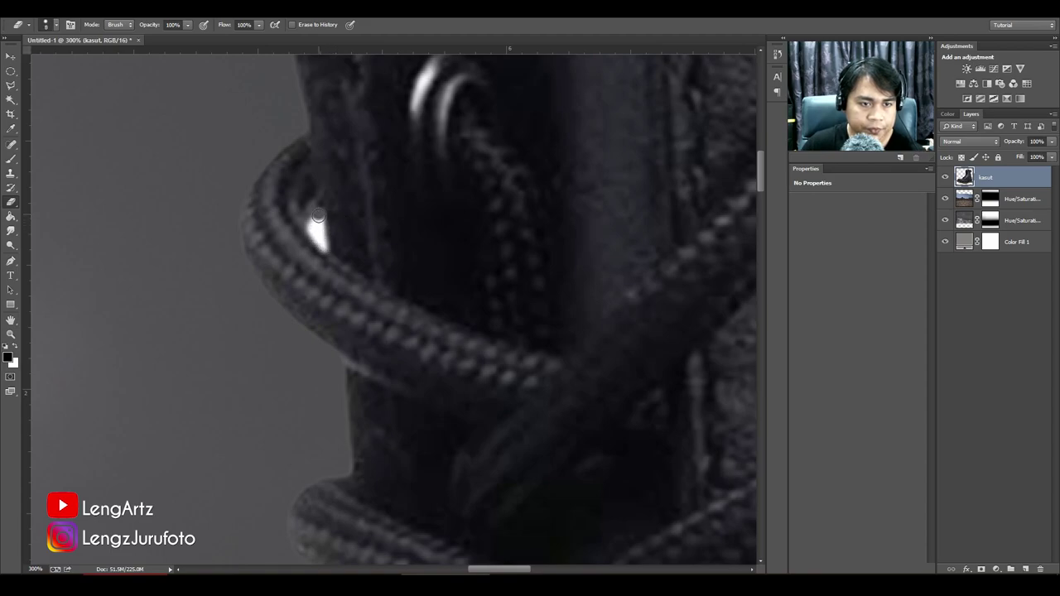
pyautogui.moveTo(318, 215); pyautogui.dragTo(317, 240)
# Erase the remaining white spots between the boot's lowest laces with the small Eraser brush.
pyautogui.scroll(-5, 324, 232)
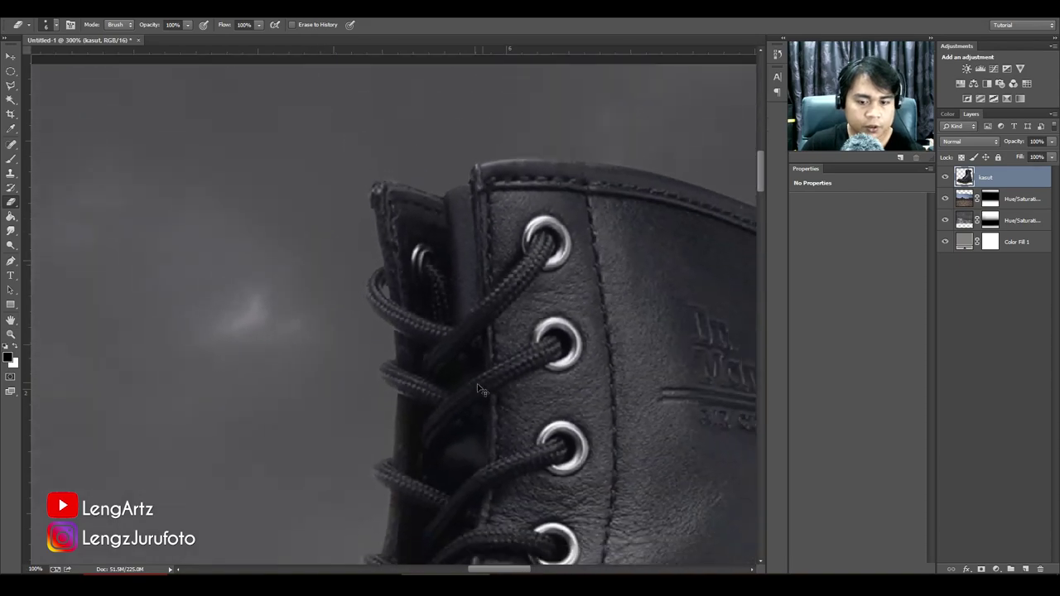
pyautogui.scroll(1, 518, 480)
pyautogui.scroll(-2, 519, 480)
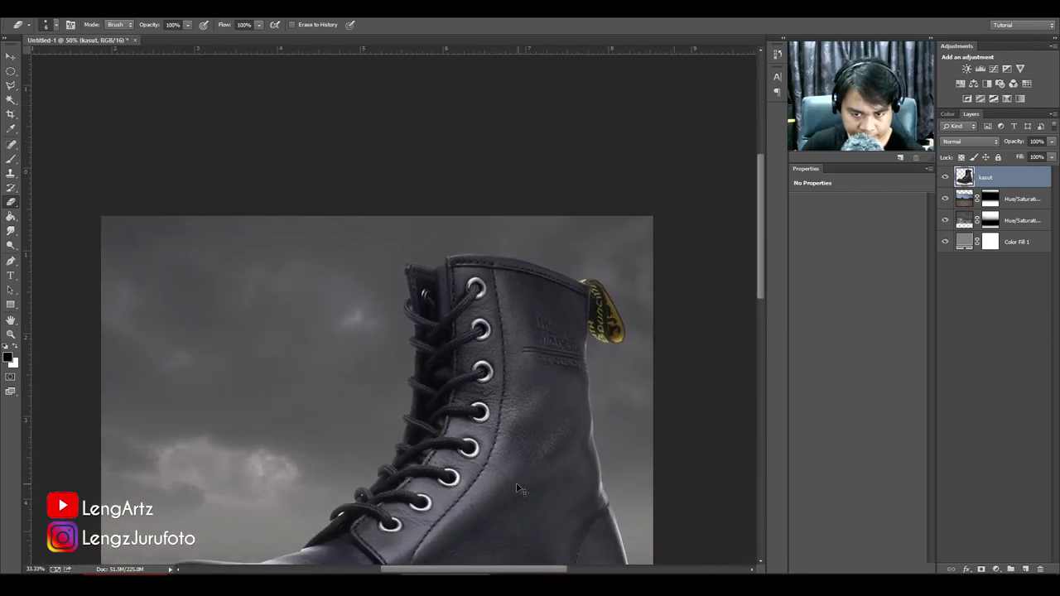
pyautogui.hotkey('ctrl', '+')
pyautogui.moveTo(437, 485); pyautogui.dragTo(566, 231)
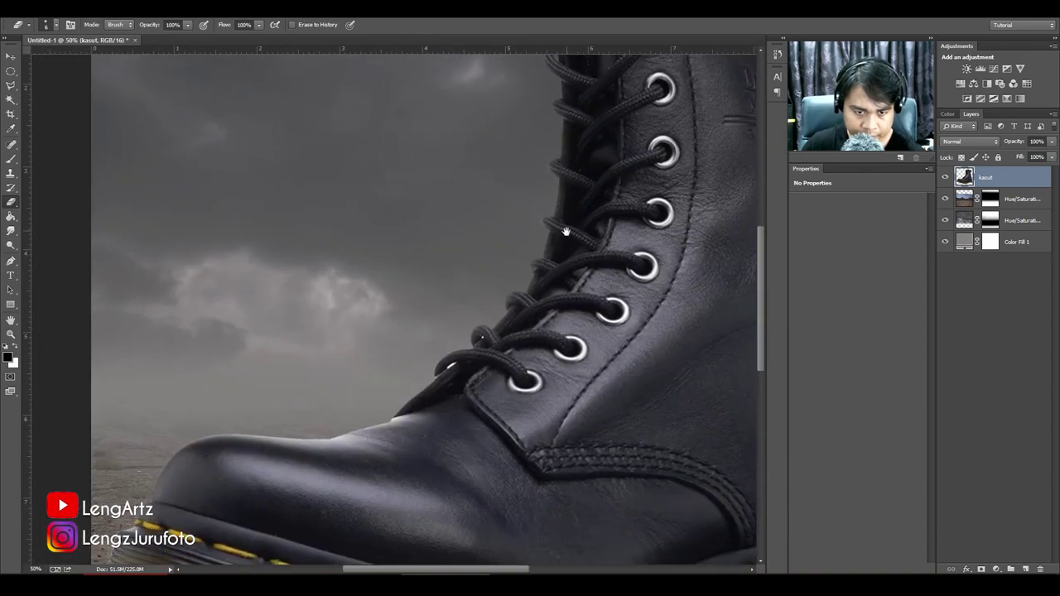
pyautogui.moveTo(541, 341); pyautogui.dragTo(537, 290)
pyautogui.hotkey('ctrl', '+')
pyautogui.scroll(5, 493, 347)
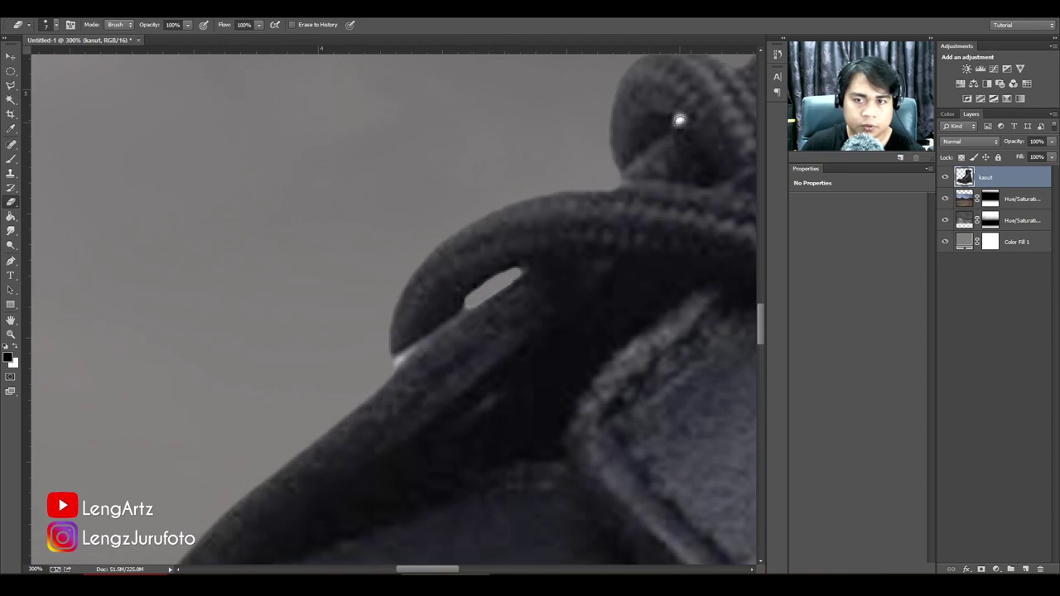
# Scale the boot down proportionally to about two-thirds of its size and place it near the canvas centre on the desert ground.
pyautogui.scroll(-6, 423, 239)
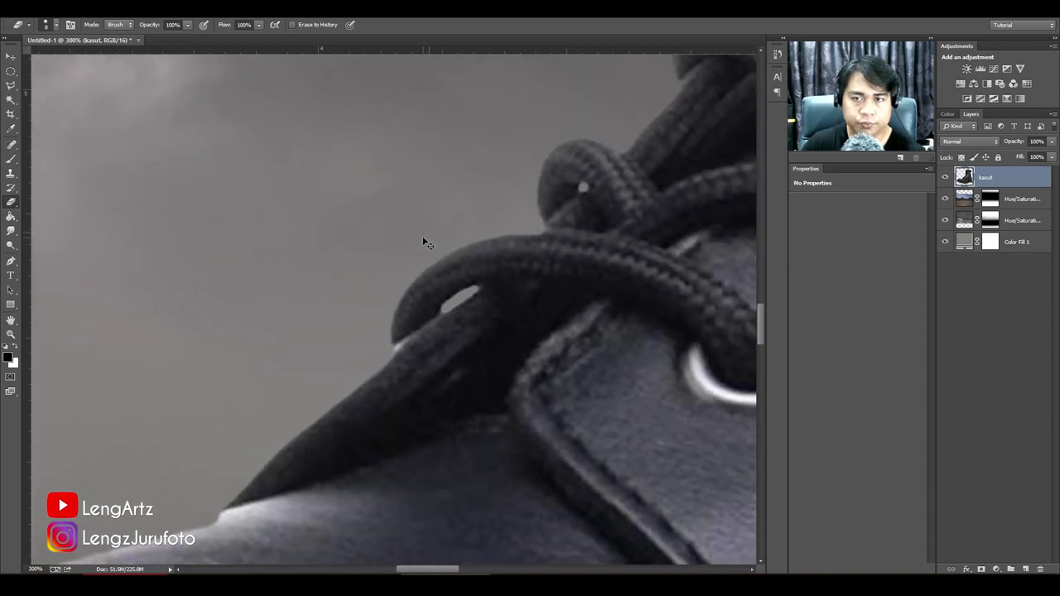
pyautogui.scroll(-1, 423, 313)
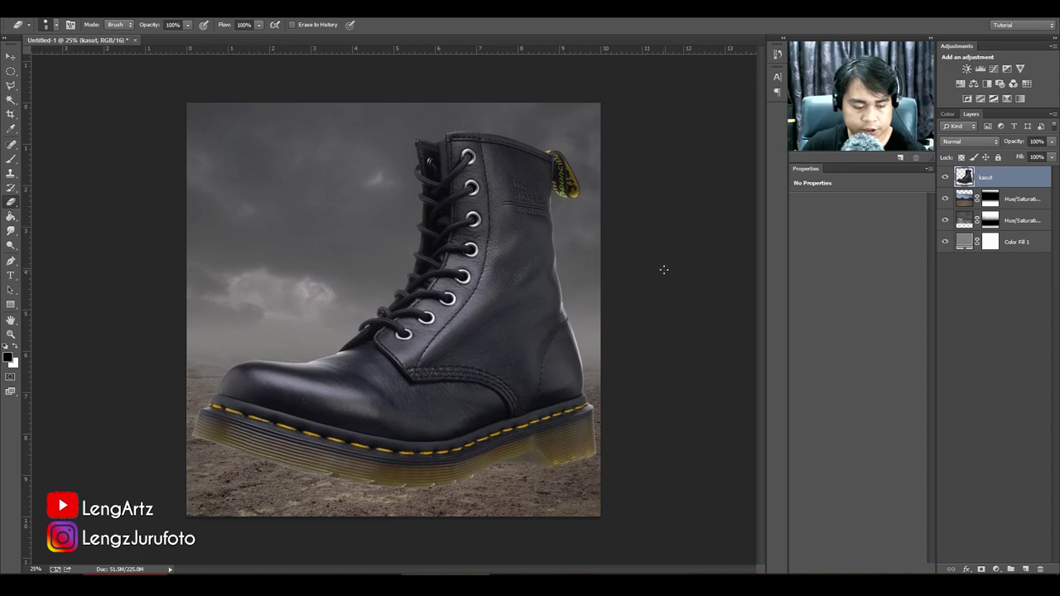
pyautogui.hotkey('ctrl', 't')
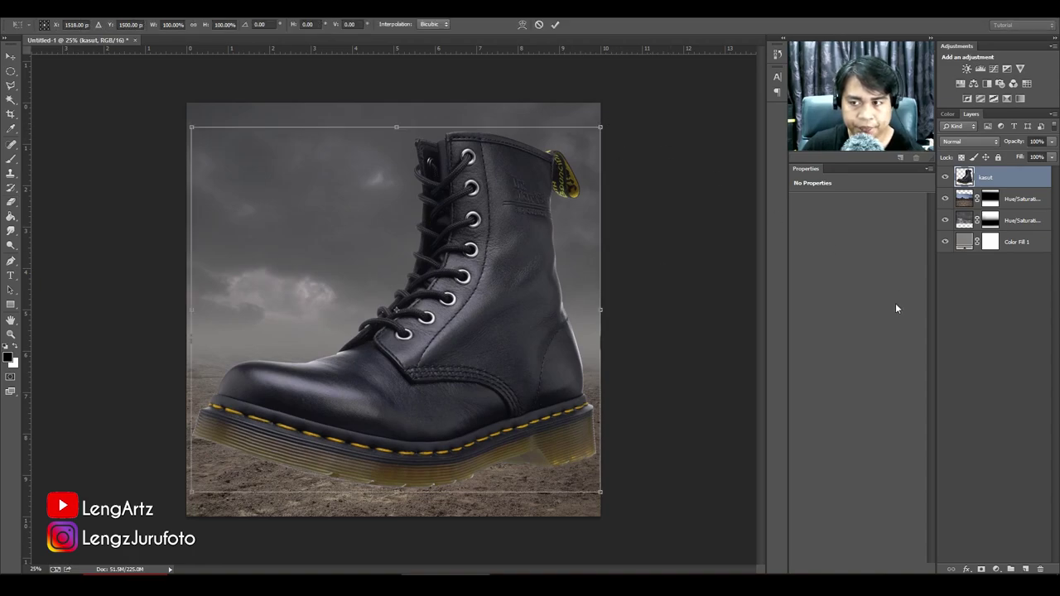
pyautogui.press('Escape')
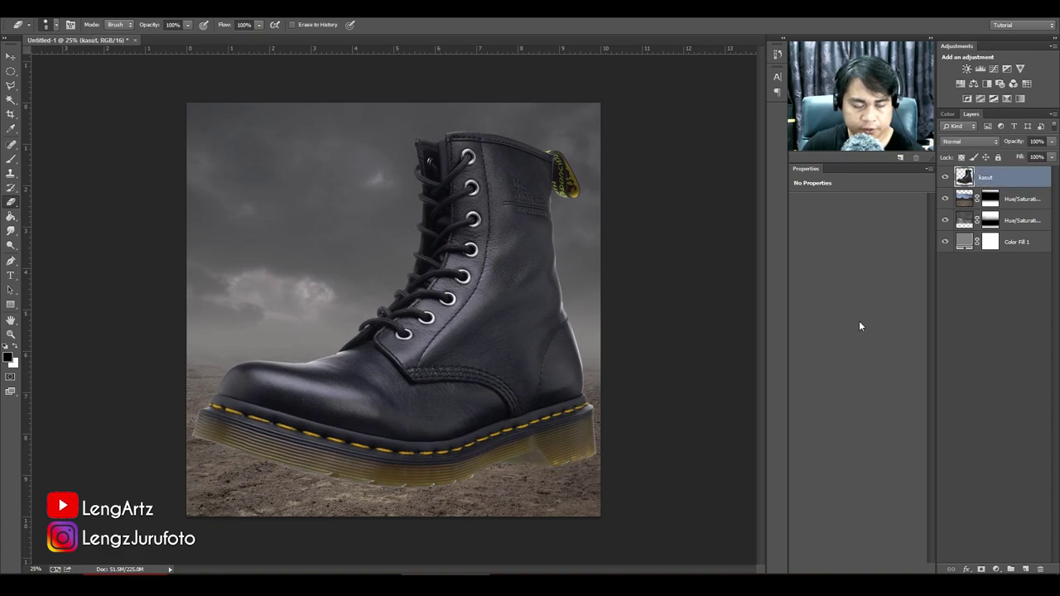
pyautogui.hotkey('ctrl', 't')
pyautogui.moveTo(598, 127); pyautogui.dragTo(496, 218)
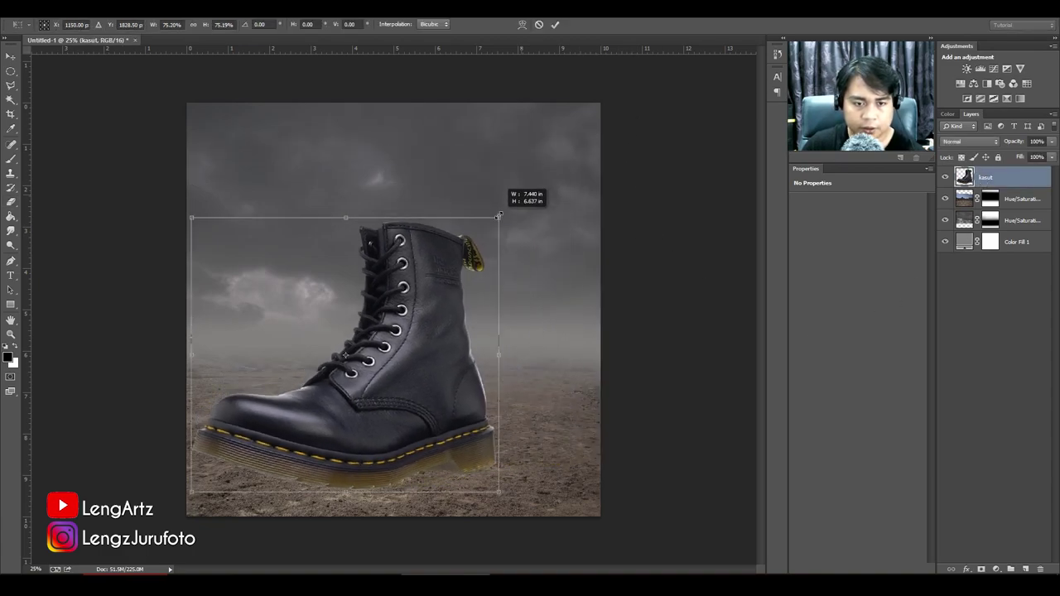
pyautogui.moveTo(441, 392); pyautogui.dragTo(474, 350)
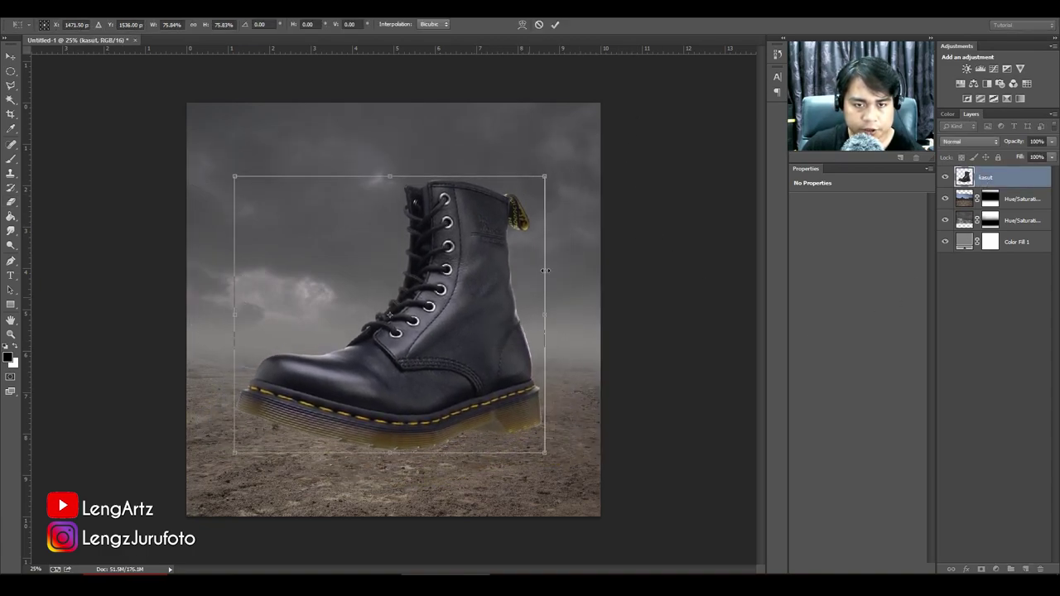
pyautogui.moveTo(544, 174); pyautogui.dragTo(507, 223)
pyautogui.moveTo(453, 302)
pyautogui.mouseDown()
pyautogui.moveTo(473, 298)
pyautogui.moveTo(465, 313)
pyautogui.mouseUp()
pyautogui.doubleClick(464, 308)
# Erase the stray thin vertical line beside the boot's heel on the kasut layer with a 100 px Eraser.
pyautogui.press('e')
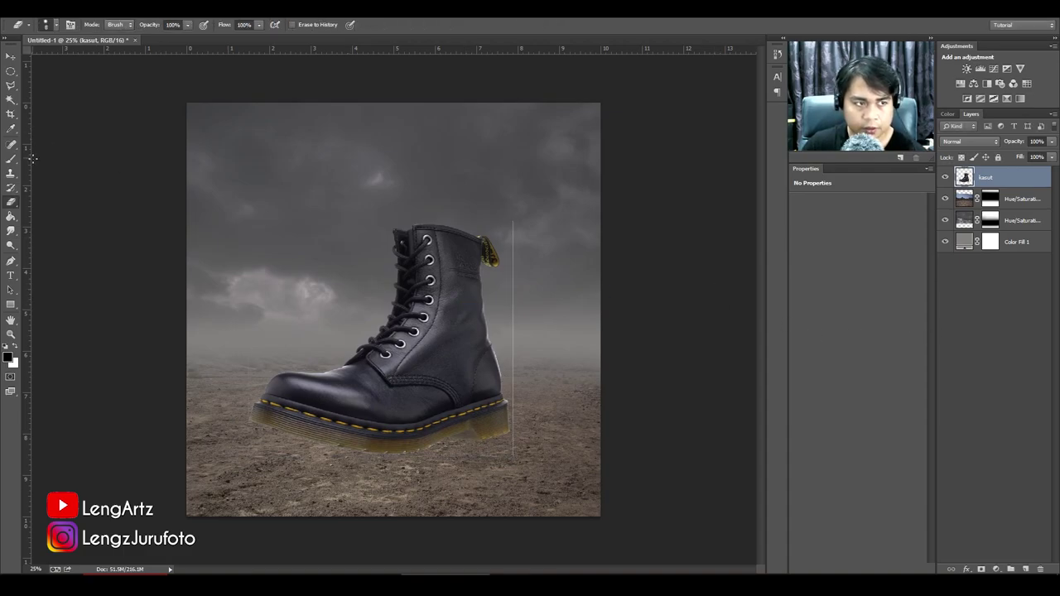
pyautogui.click(947, 263)
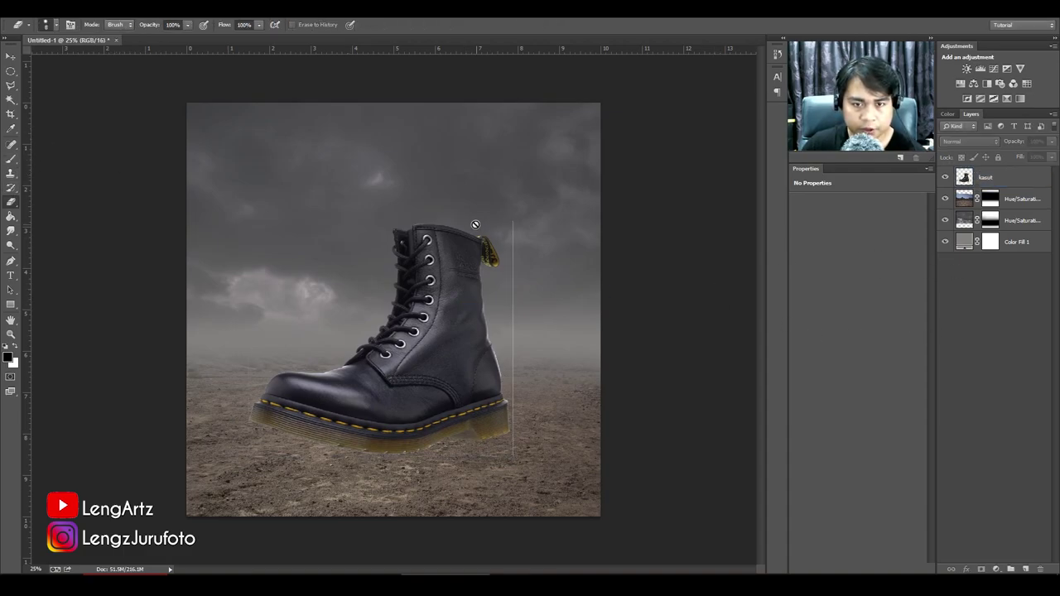
pyautogui.hotkey('ctrl', '+')
pyautogui.click(966, 177)
pyautogui.press(']')
pyautogui.press(']')
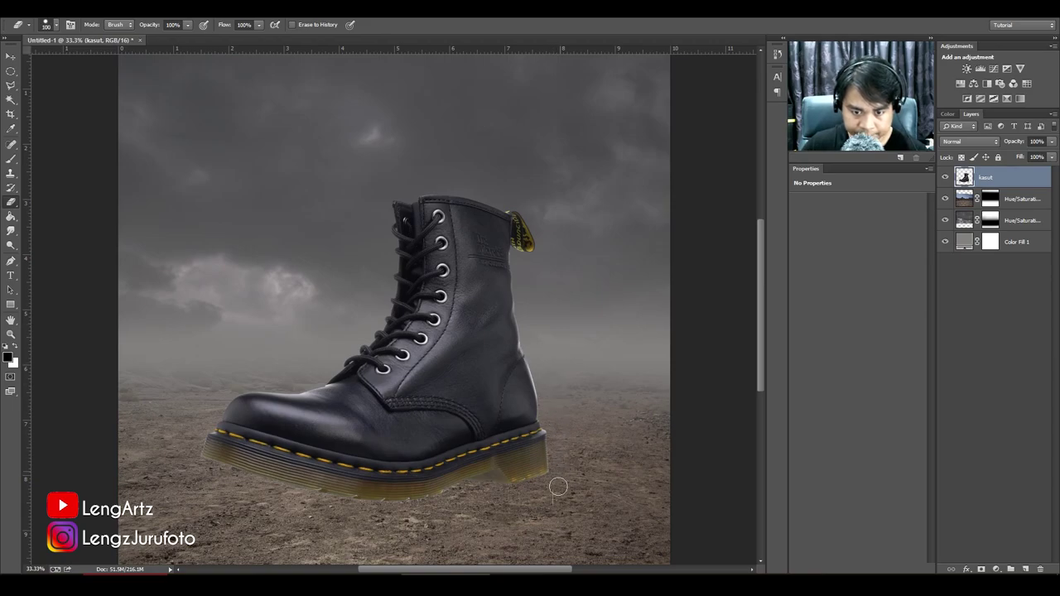
# Add a Brightness/Contrast adjustment directly below the kasut layer with brightness -72 and contrast 15 to darken the background.
pyautogui.hotkey('ctrl', '-')
pyautogui.hotkey('ctrl', '-')
pyautogui.hotkey('ctrl', '+')
pyautogui.hotkey('ctrl', '+')
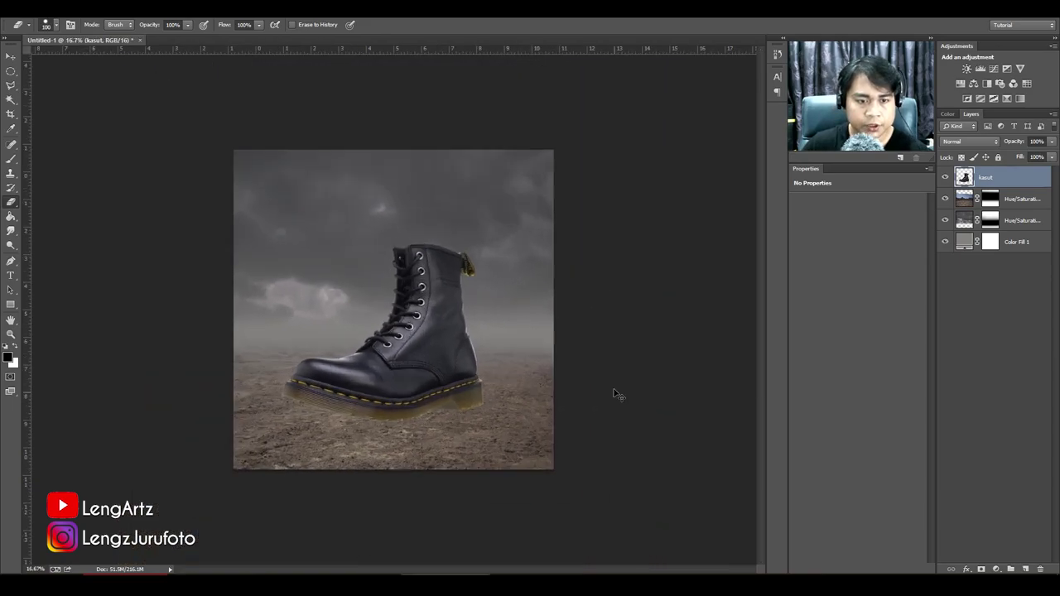
pyautogui.click(982, 340)
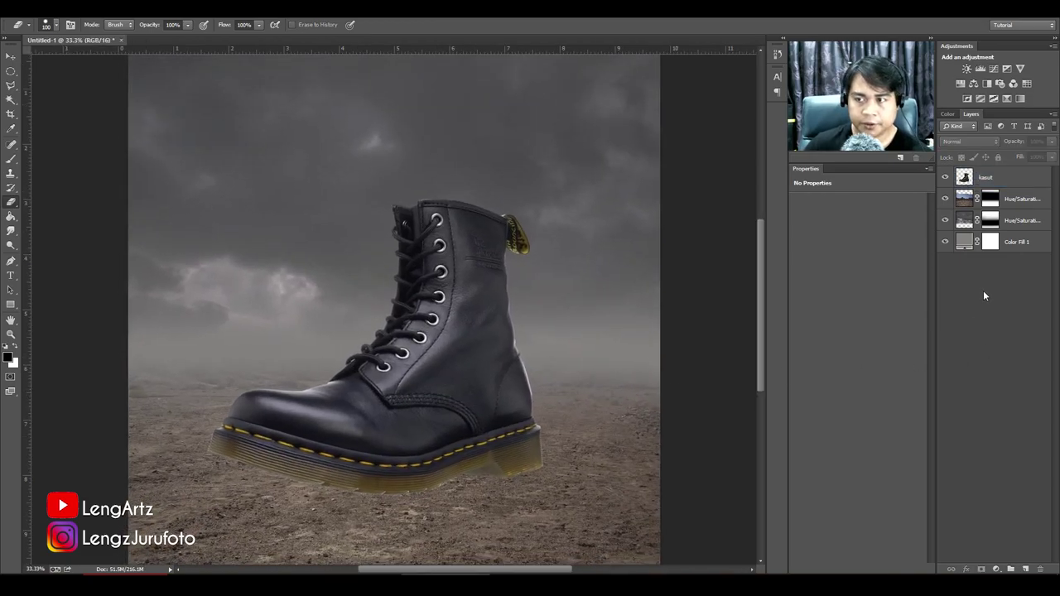
pyautogui.click(1022, 201)
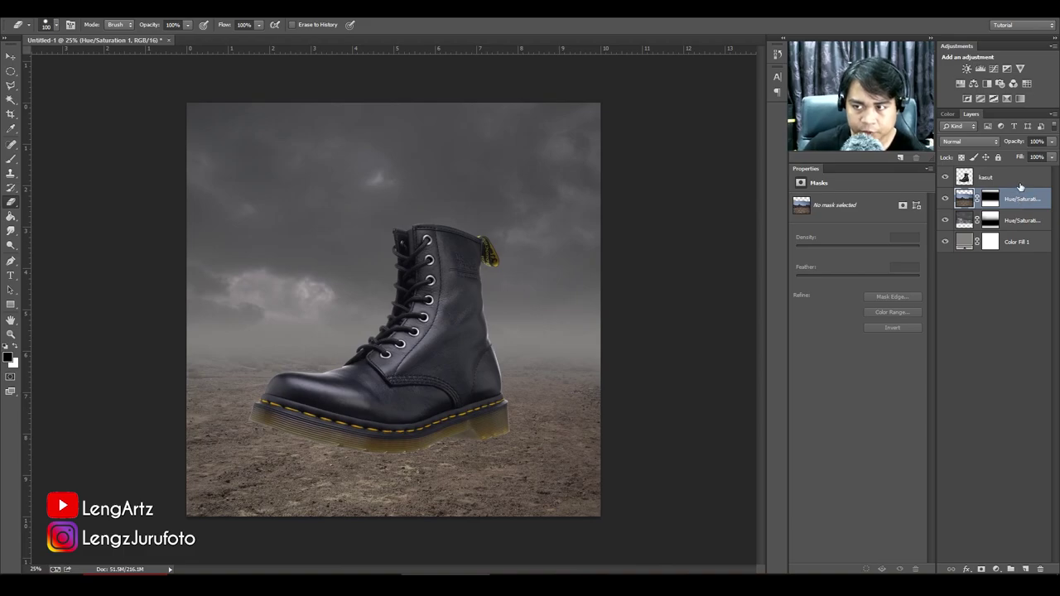
pyautogui.click(965, 68)
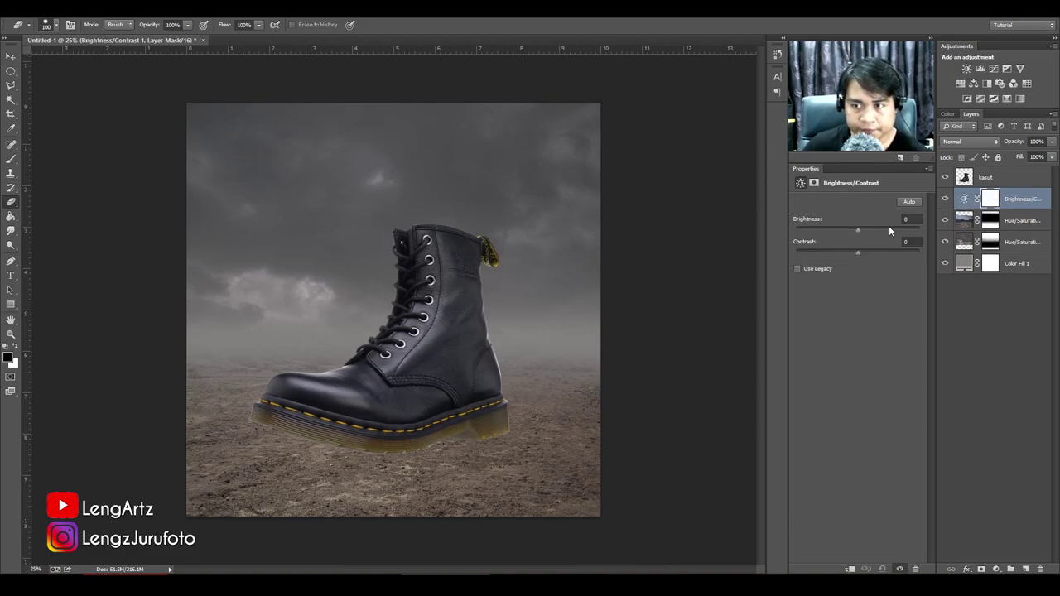
pyautogui.moveTo(859, 230); pyautogui.dragTo(829, 228)
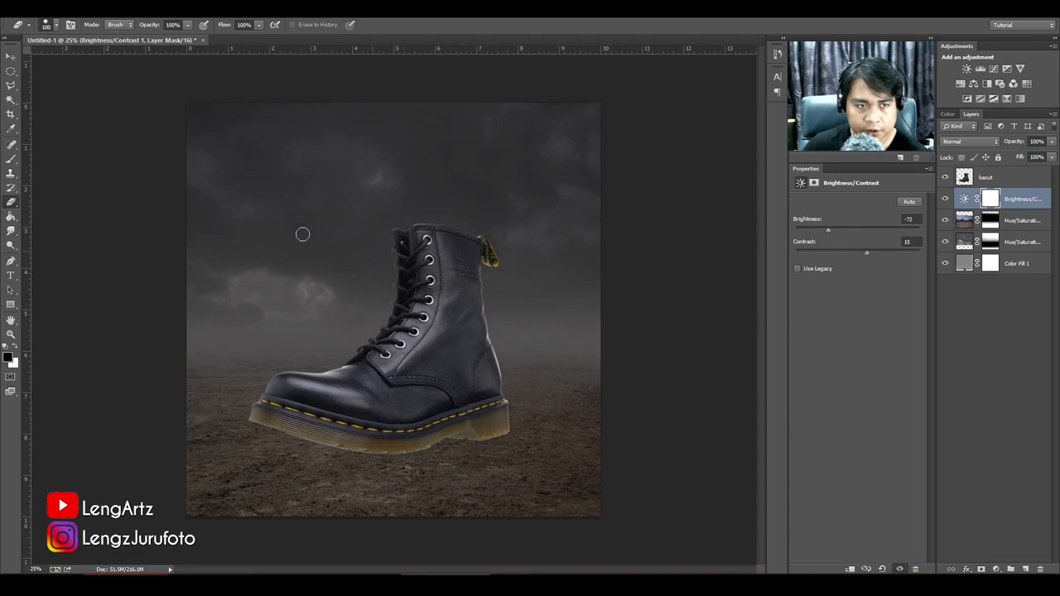
# Paint black on the Brightness/Contrast mask with an 1800 px Brush at 47% opacity to lighten the background behind the boot's shaft.
pyautogui.click(11, 162)
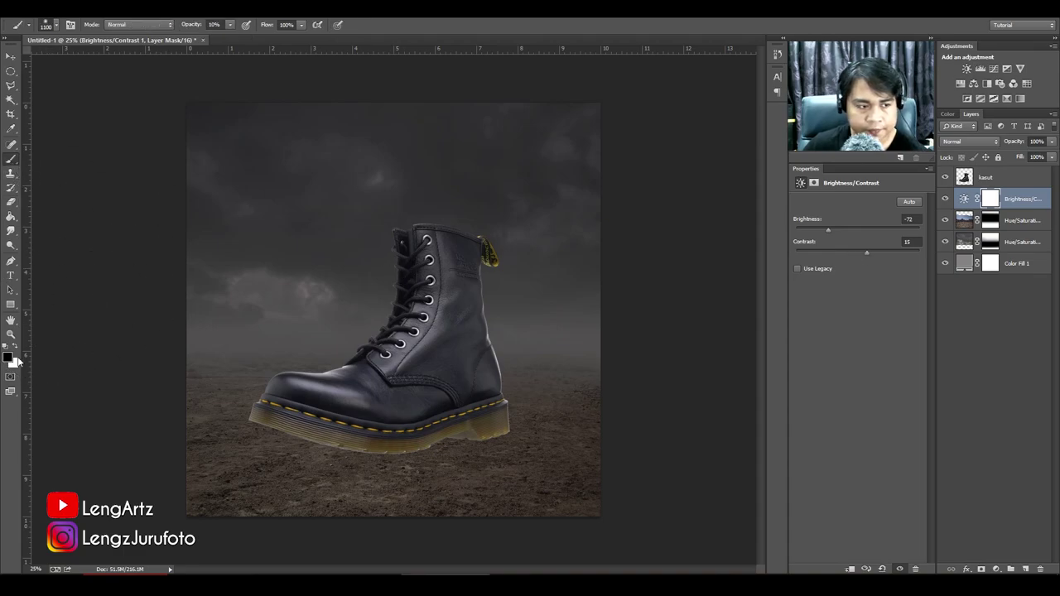
pyautogui.rightClick(12, 161)
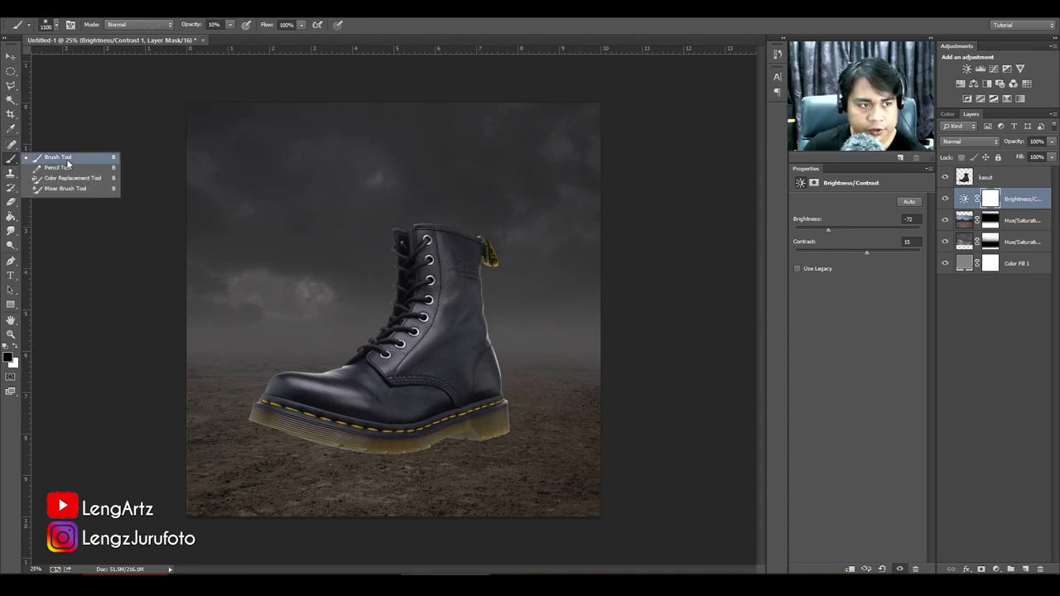
pyautogui.rightClick(397, 181)
pyautogui.doubleClick(414, 262)
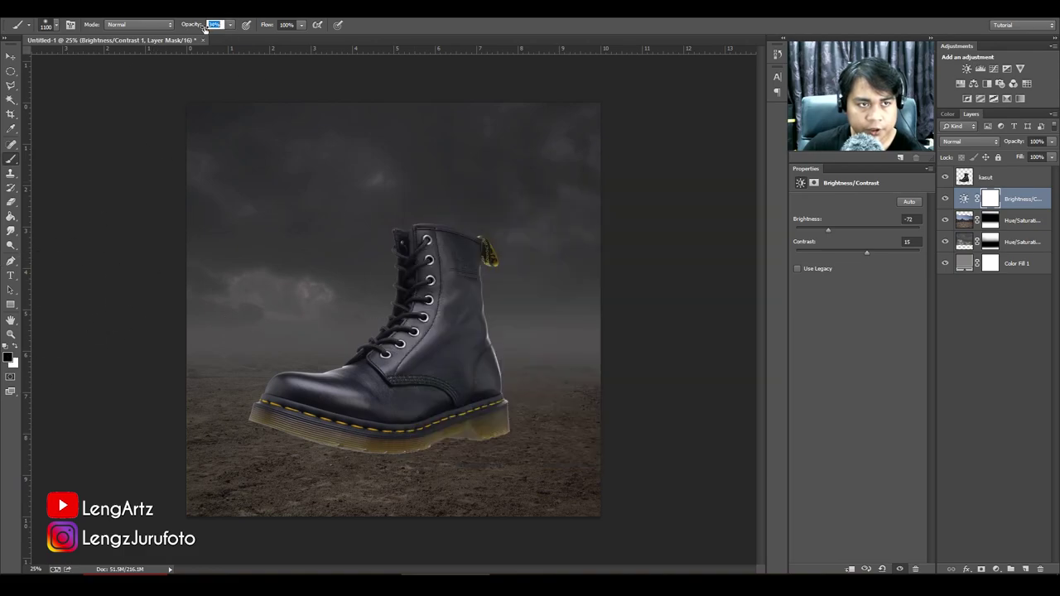
pyautogui.press(']')
pyautogui.press(']')
pyautogui.press(']')
pyautogui.press(']')
pyautogui.press(']')
pyautogui.press(']')
pyautogui.press(']')
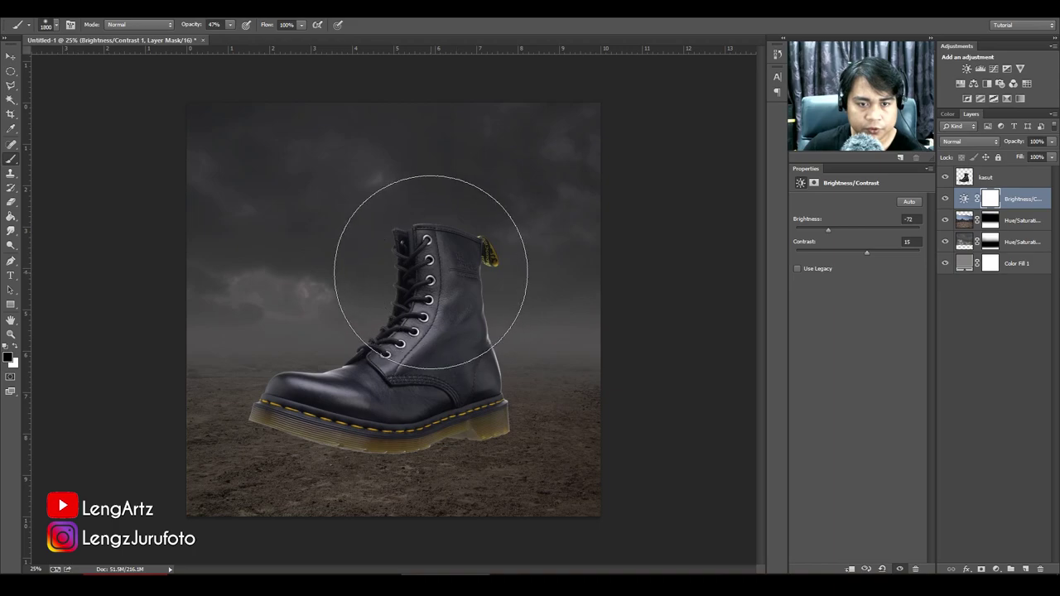
pyautogui.click(431, 272)
pyautogui.click(416, 324)
pyautogui.click(366, 274)
pyautogui.press('[')
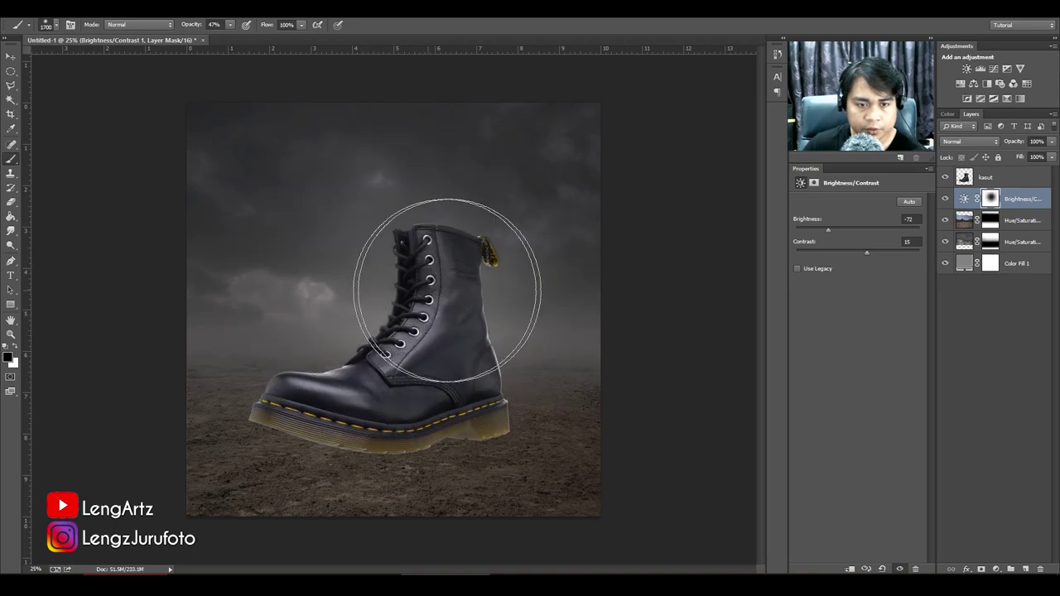
# Extend the black mask painting around the boot's heel, toe and upper area with a 1400 to 1700 px Brush, then check the mask overlay.
pyautogui.click(456, 290)
pyautogui.press('[')
pyautogui.press('[')
pyautogui.press('[')
pyautogui.click(503, 371)
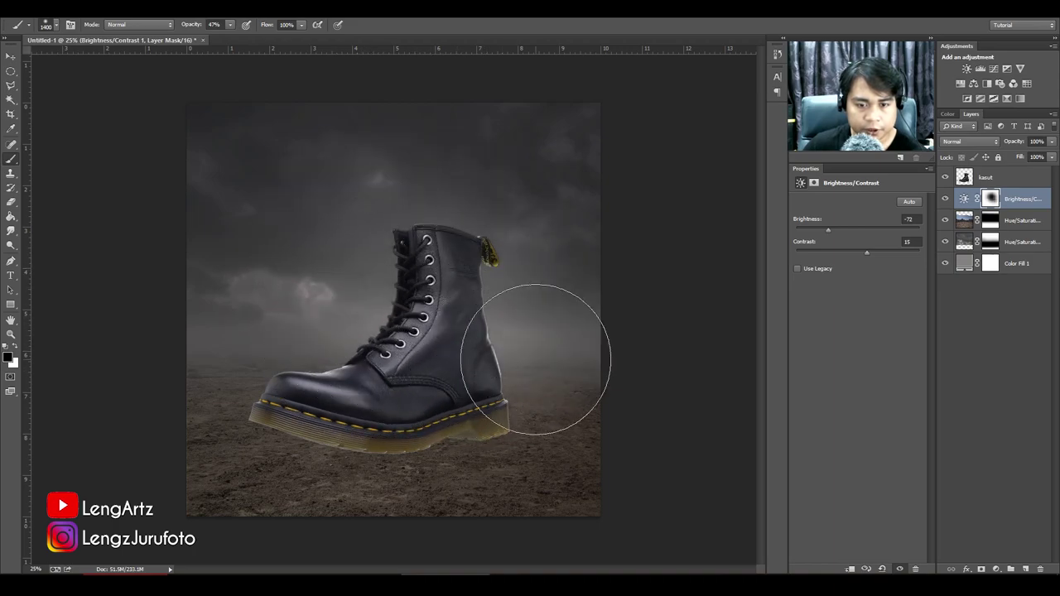
pyautogui.click(303, 370)
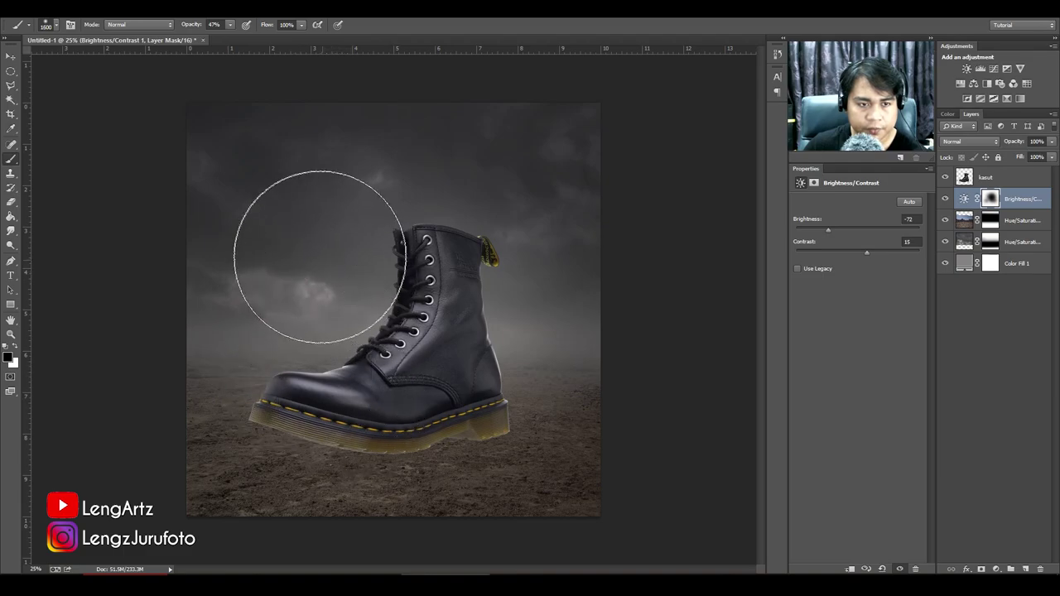
pyautogui.press(']')
pyautogui.press(']')
pyautogui.click(414, 219)
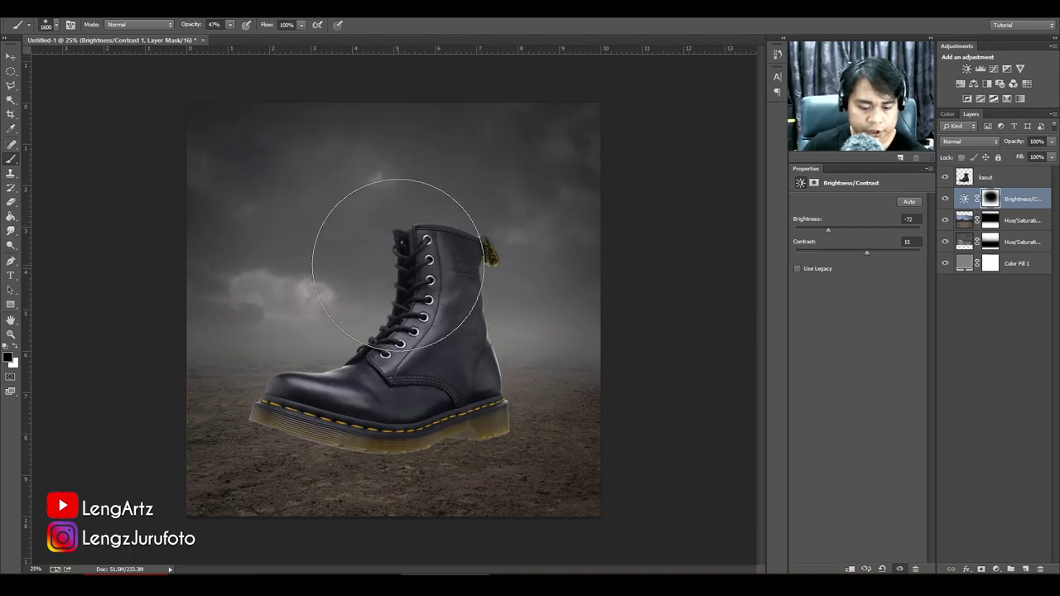
pyautogui.press('\\')
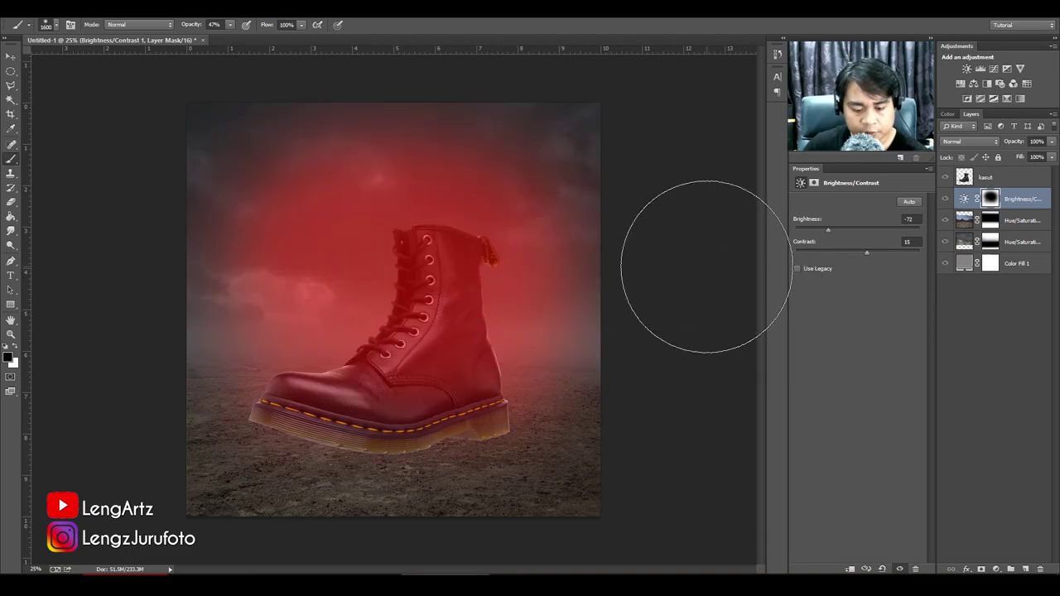
pyautogui.press('\\')
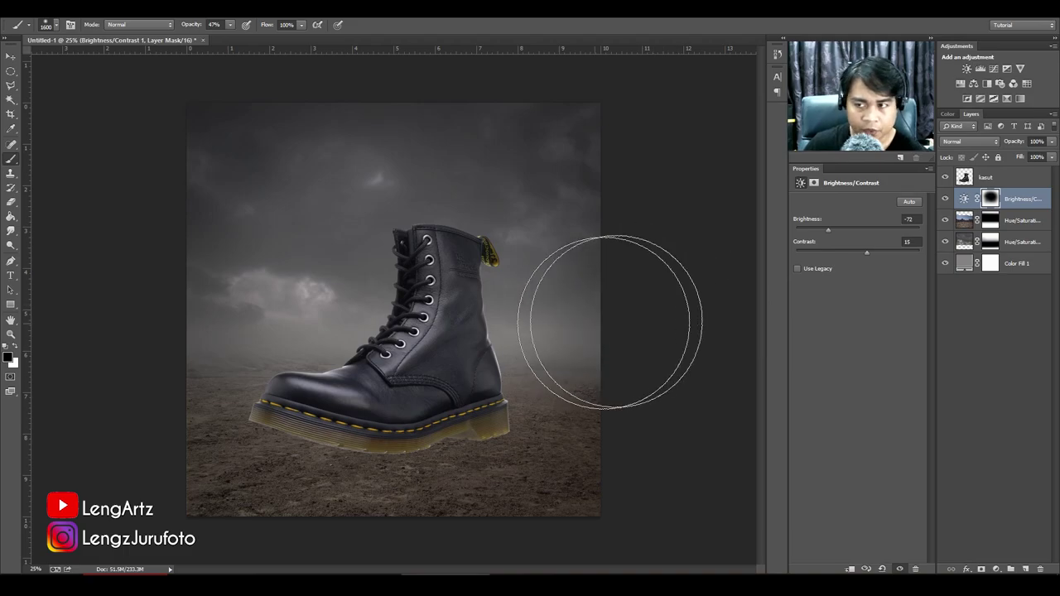
# Add a second Brightness/Contrast adjustment above the first with brightness -54 and contrast 17, and invert its mask to black.
pyautogui.click(995, 344)
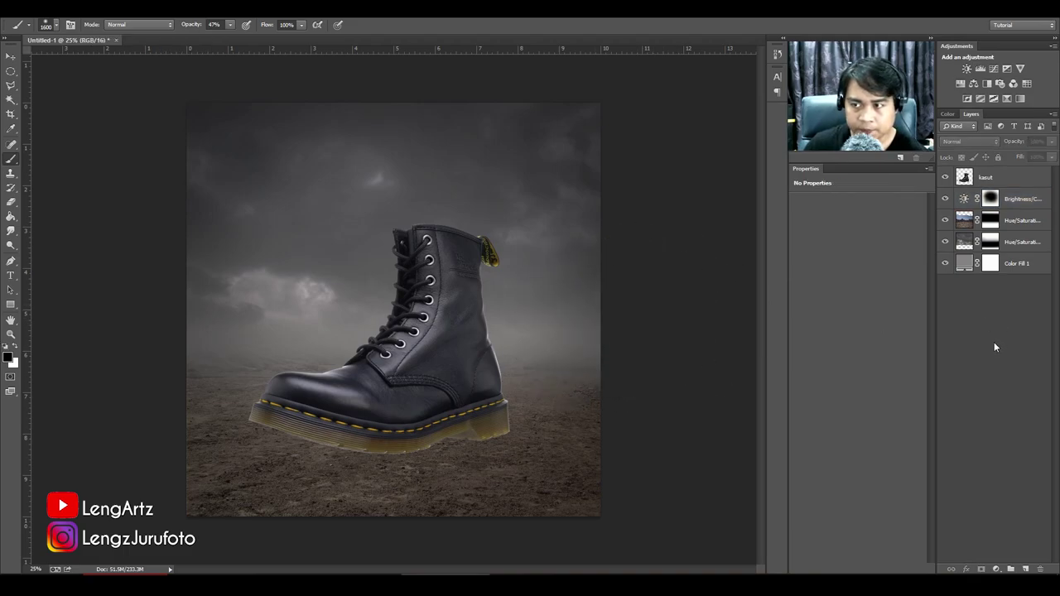
pyautogui.click(1023, 200)
pyautogui.click(967, 69)
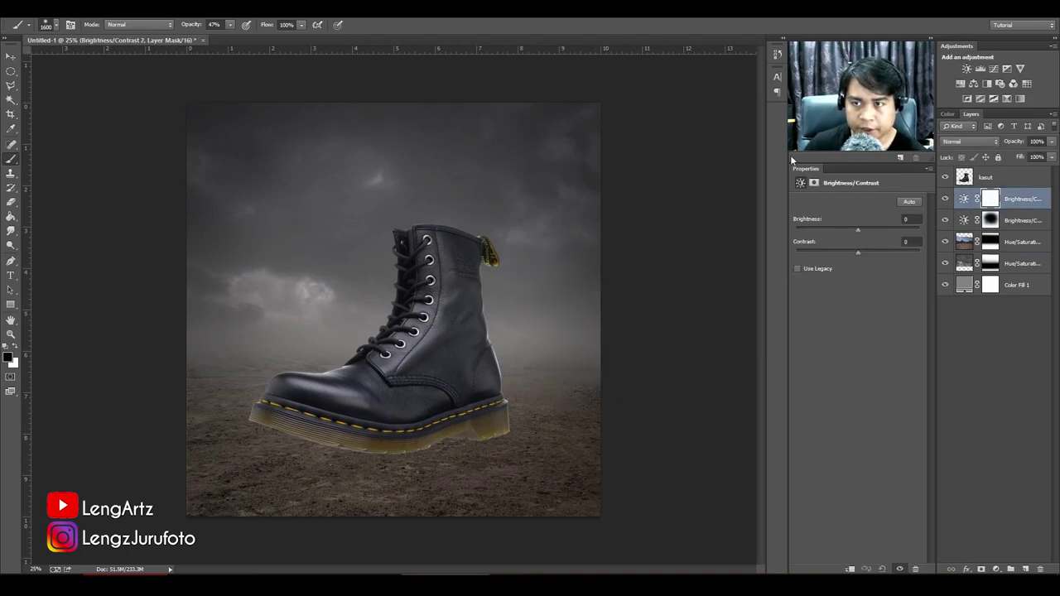
pyautogui.moveTo(857, 231)
pyautogui.mouseDown()
pyautogui.moveTo(835, 230)
pyautogui.moveTo(868, 253)
pyautogui.mouseUp()
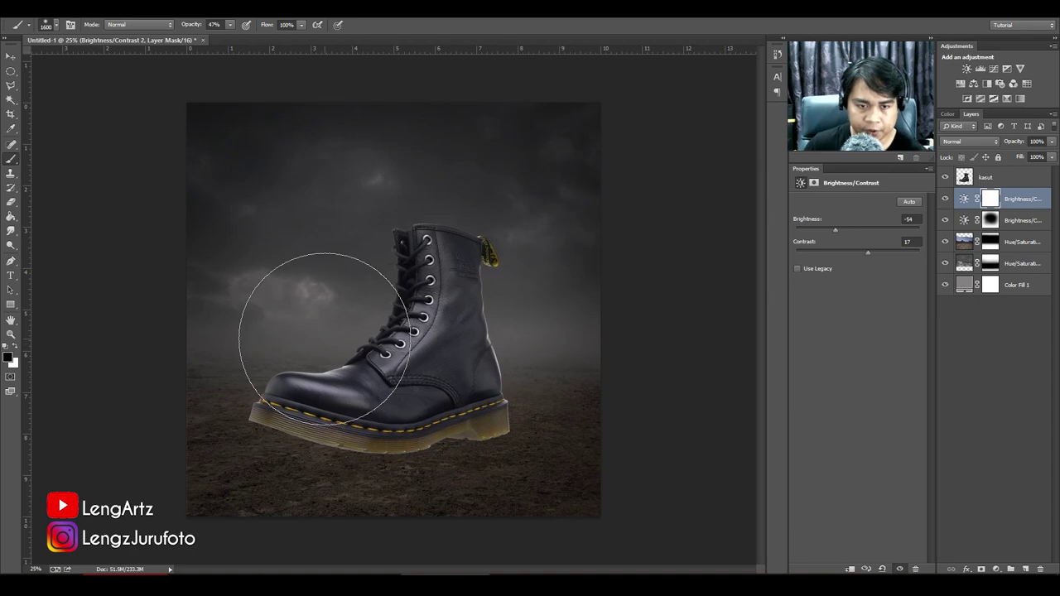
pyautogui.hotkey('ctrl', 'i')
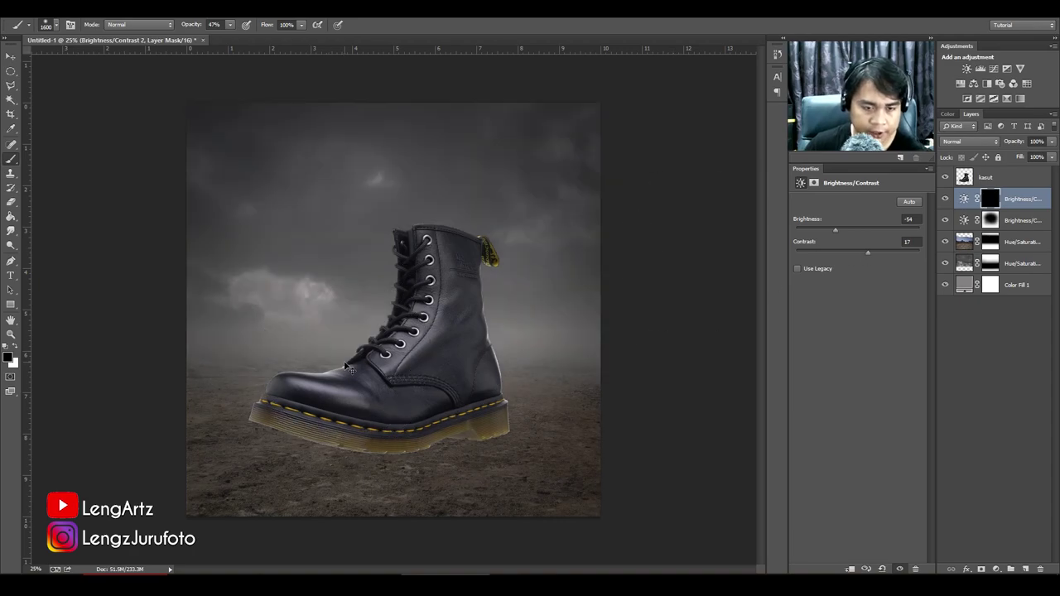
# Paint white on the new mask with a large Brush at 18% opacity to darken the ground along the canvas's lower edge.
pyautogui.hotkey('ctrl', '-')
pyautogui.press(']')
pyautogui.press(']')
pyautogui.press(']')
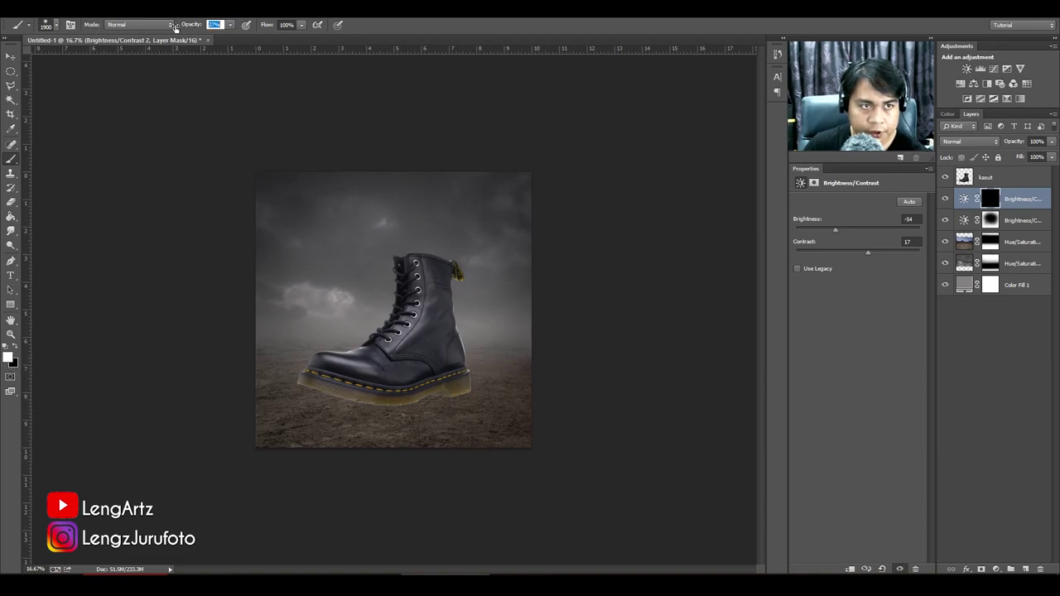
pyautogui.moveTo(170, 27); pyautogui.dragTo(171, 28)
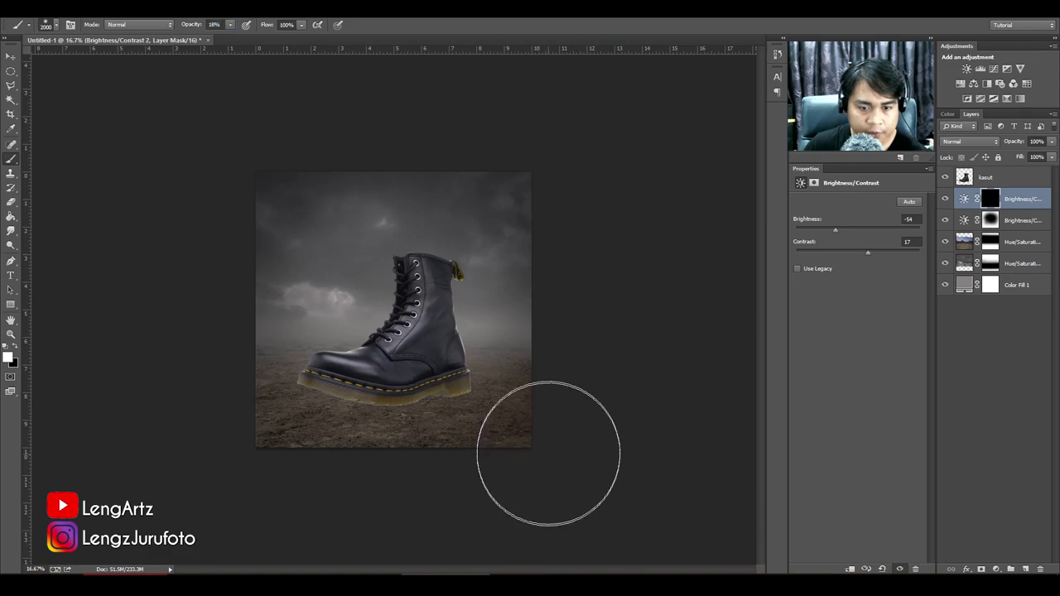
pyautogui.moveTo(549, 452)
pyautogui.mouseDown()
pyautogui.moveTo(486, 466)
pyautogui.moveTo(279, 463)
pyautogui.moveTo(557, 473)
pyautogui.mouseUp()
pyautogui.press('[')
pyautogui.press('[')
pyautogui.press('[')
pyautogui.press('[')
pyautogui.press('[')
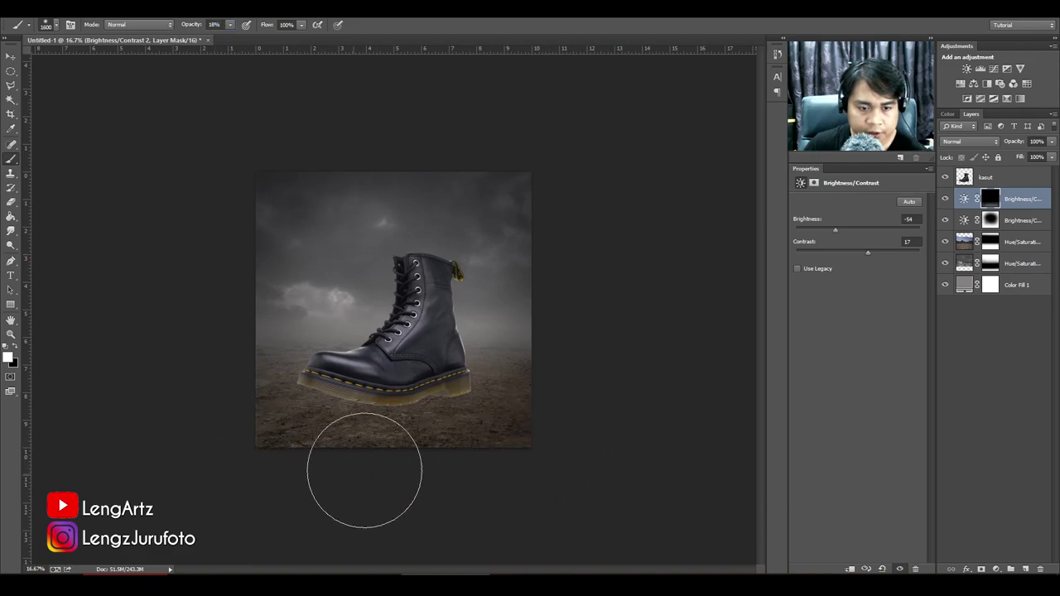
pyautogui.press('[')
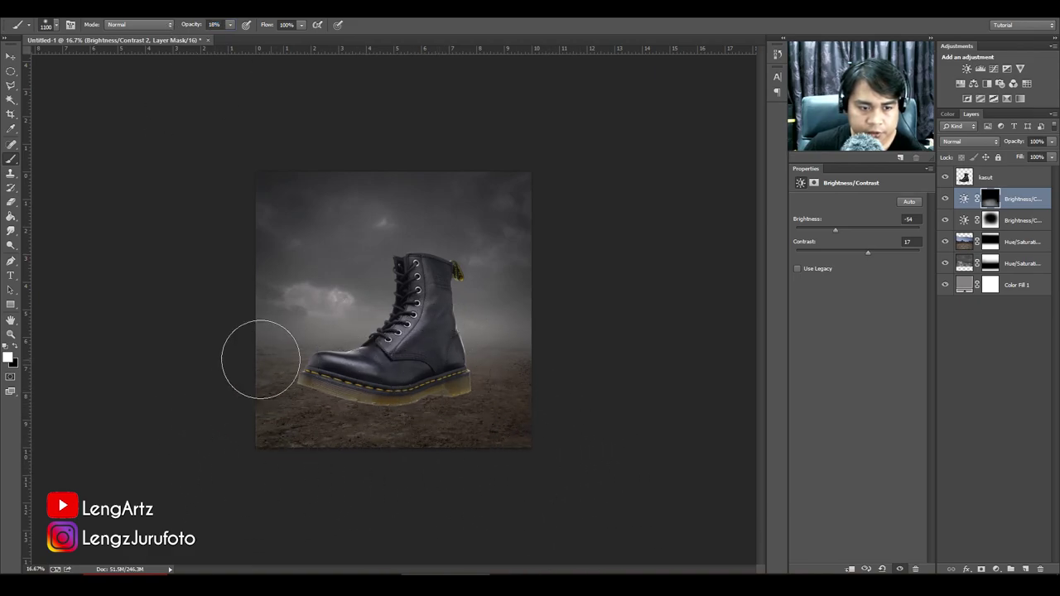
# Darken both sides and the lower corners of the background with more white strokes at 18% opacity on the same mask.
pyautogui.press(']')
pyautogui.press(']')
pyautogui.press(']')
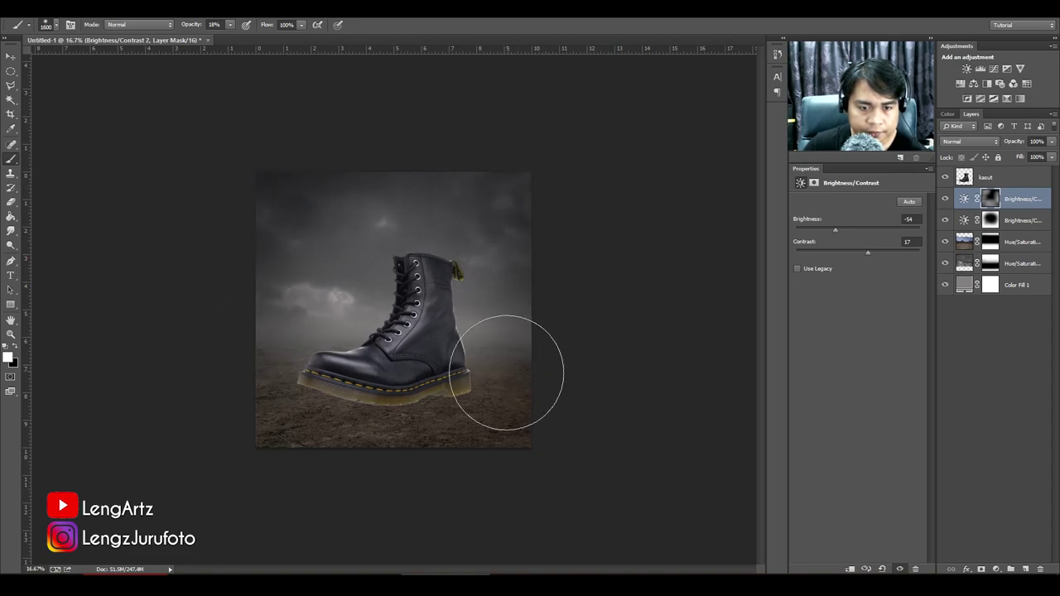
pyautogui.press('[')
pyautogui.press('[')
pyautogui.press('[')
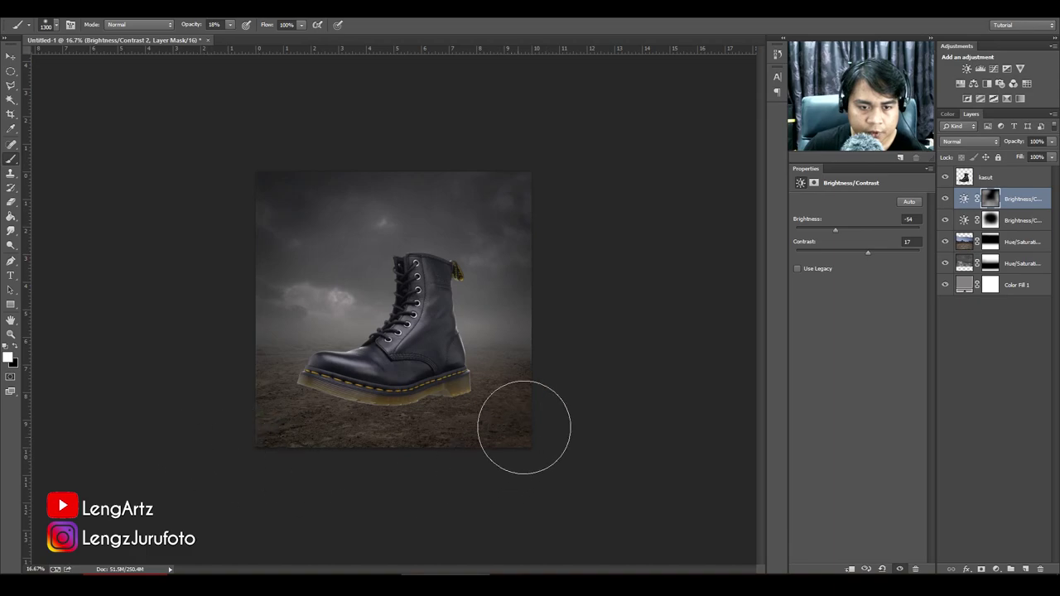
pyautogui.moveTo(218, 440)
pyautogui.mouseDown()
pyautogui.moveTo(493, 453)
pyautogui.moveTo(432, 427)
pyautogui.moveTo(340, 412)
pyautogui.mouseUp()
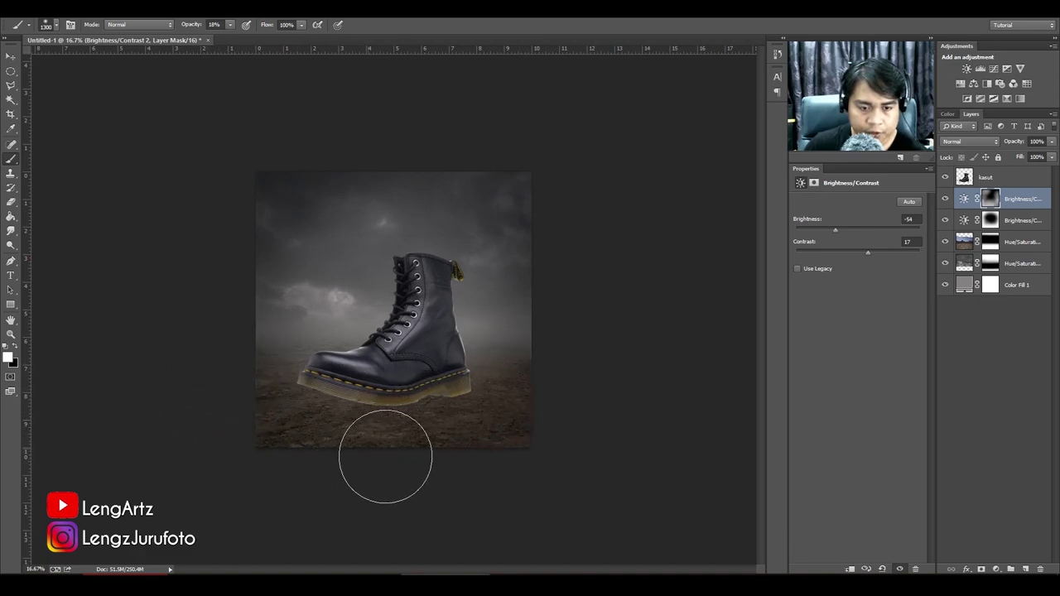
pyautogui.hotkey('ctrl', '+')
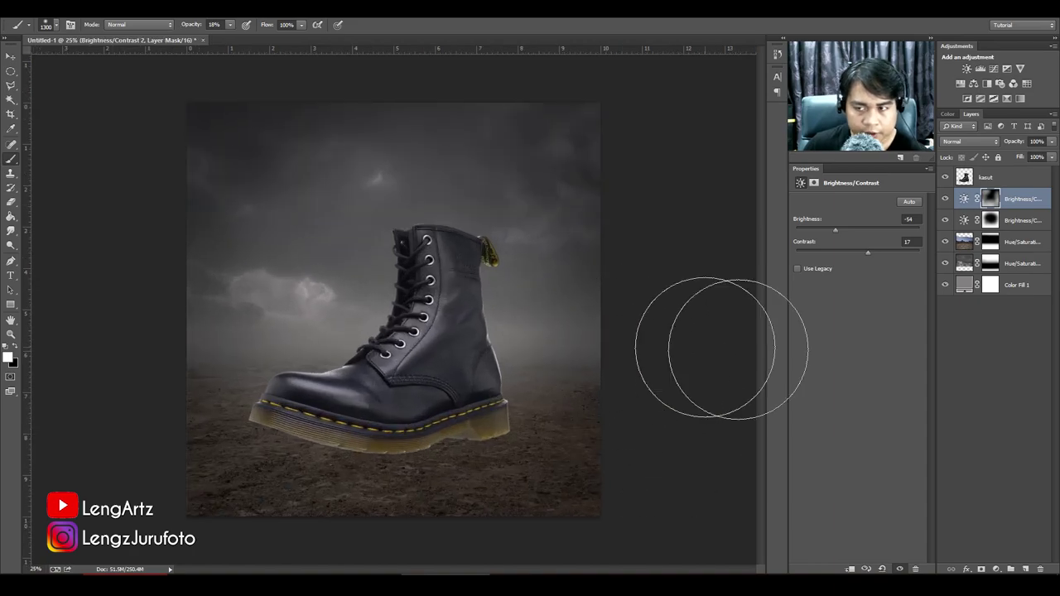
pyautogui.click(998, 356)
# Add a Brightness/Contrast adjustment clipped to the kasut layer with brightness -42 and contrast 28.
pyautogui.click(995, 178)
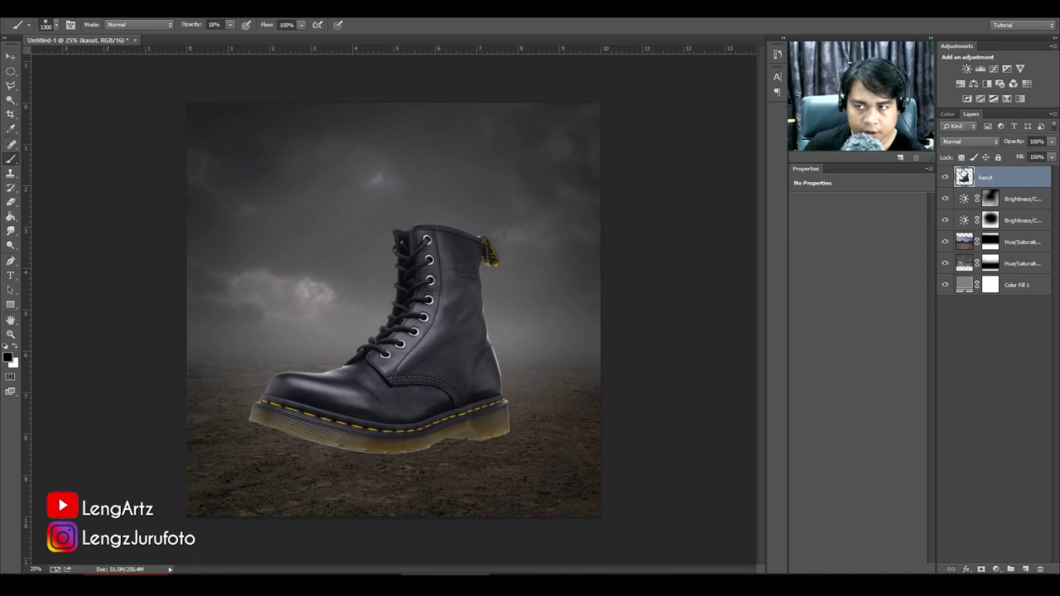
pyautogui.click(965, 69)
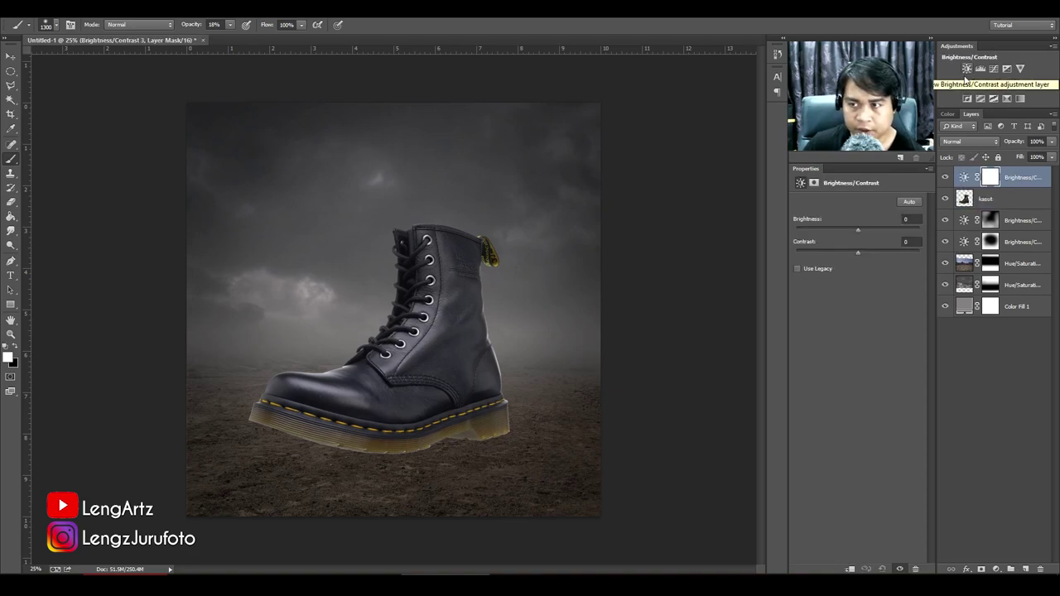
pyautogui.keyDown('alt'); pyautogui.click(1012, 186); pyautogui.keyUp('alt')
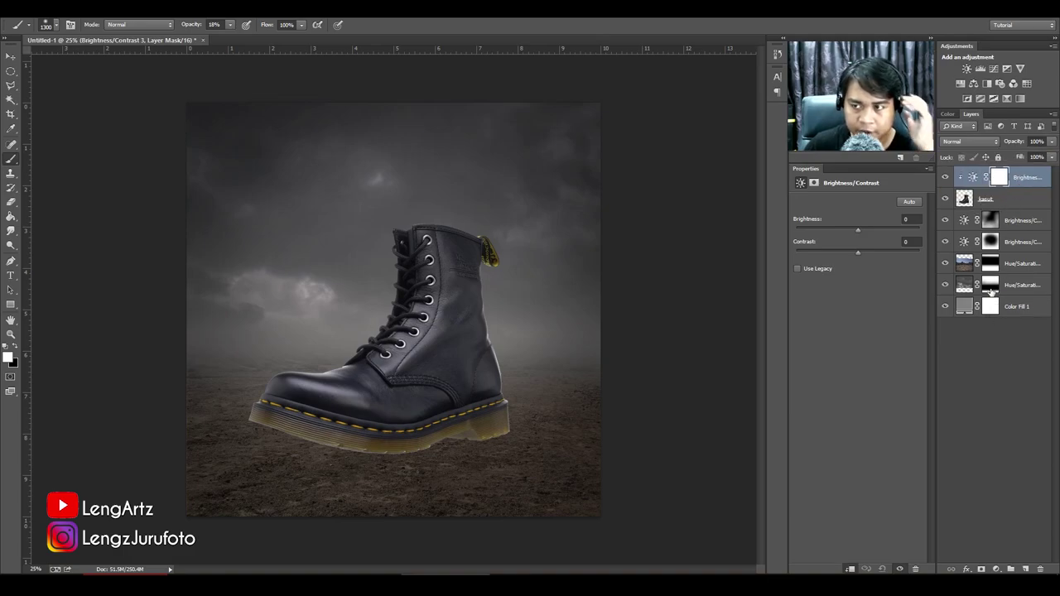
pyautogui.click(998, 178)
pyautogui.click(971, 178)
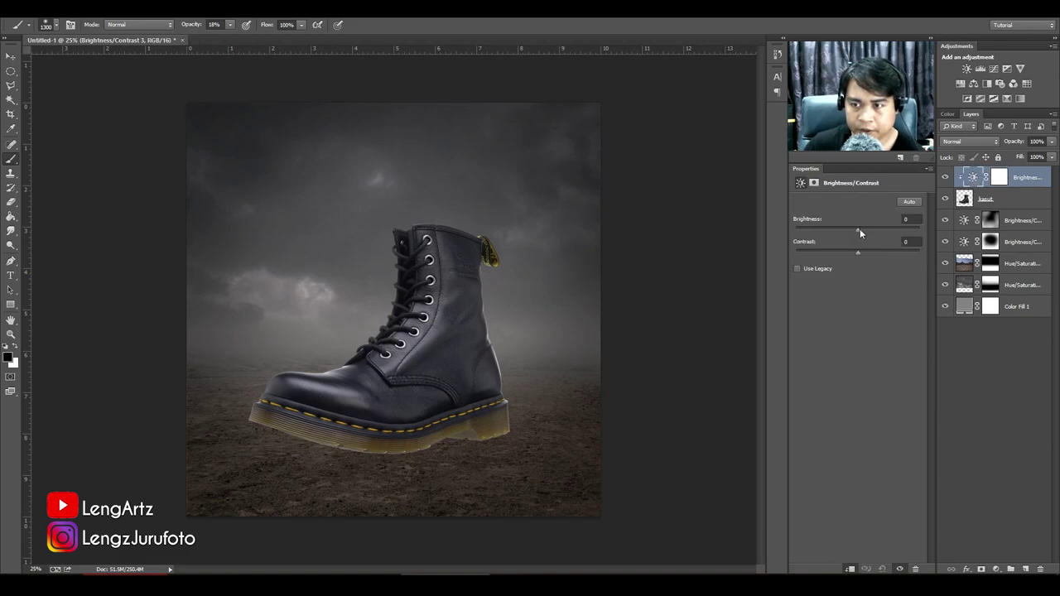
pyautogui.moveTo(858, 229); pyautogui.dragTo(839, 228)
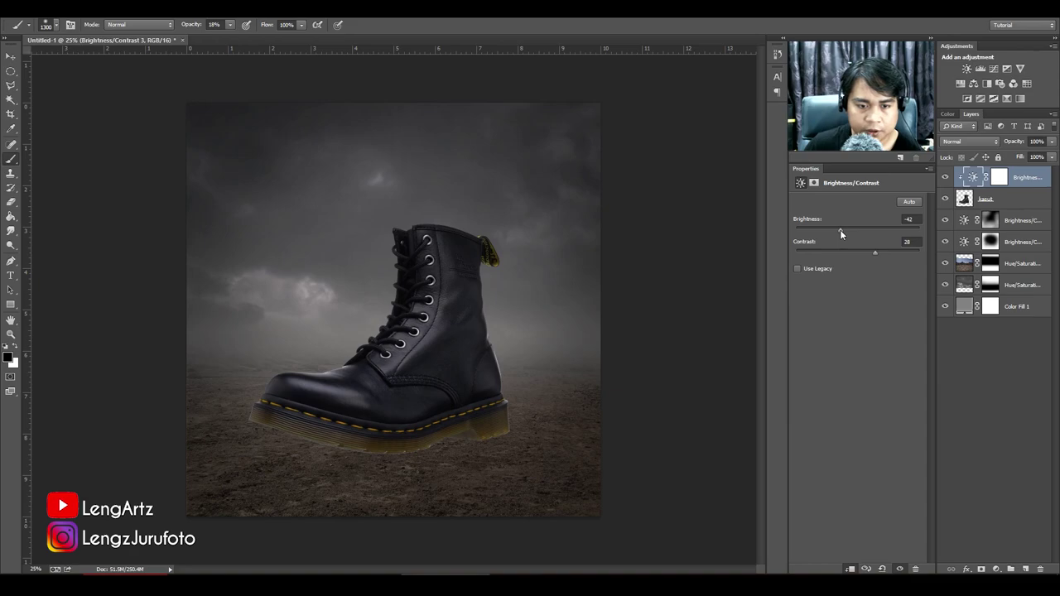
# Create a new empty layer directly below the kasut layer and name it "shadow kasut".
pyautogui.click(1014, 201)
pyautogui.click(1011, 220)
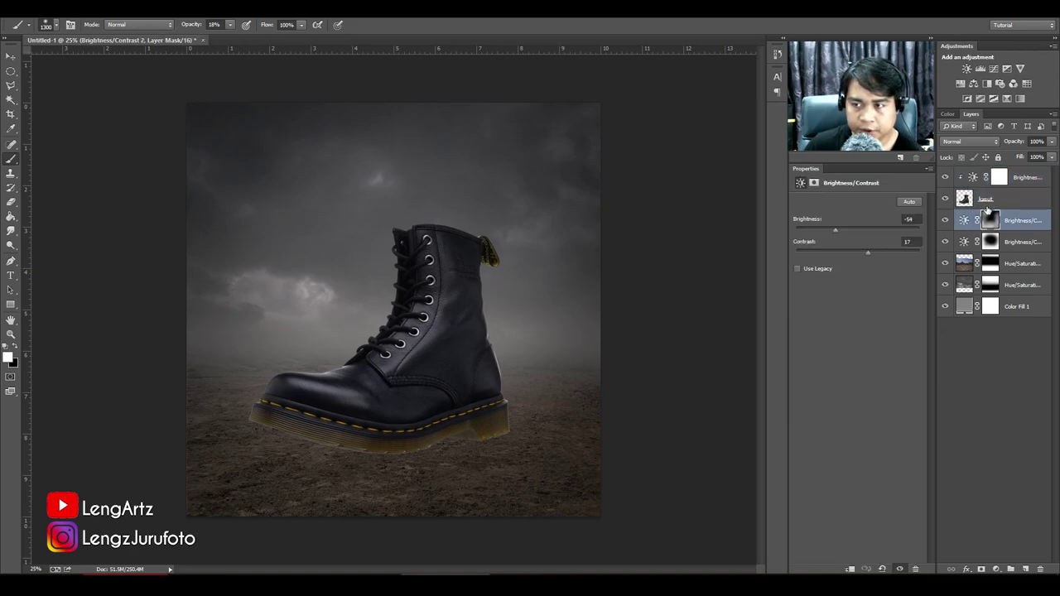
pyautogui.click(1026, 569)
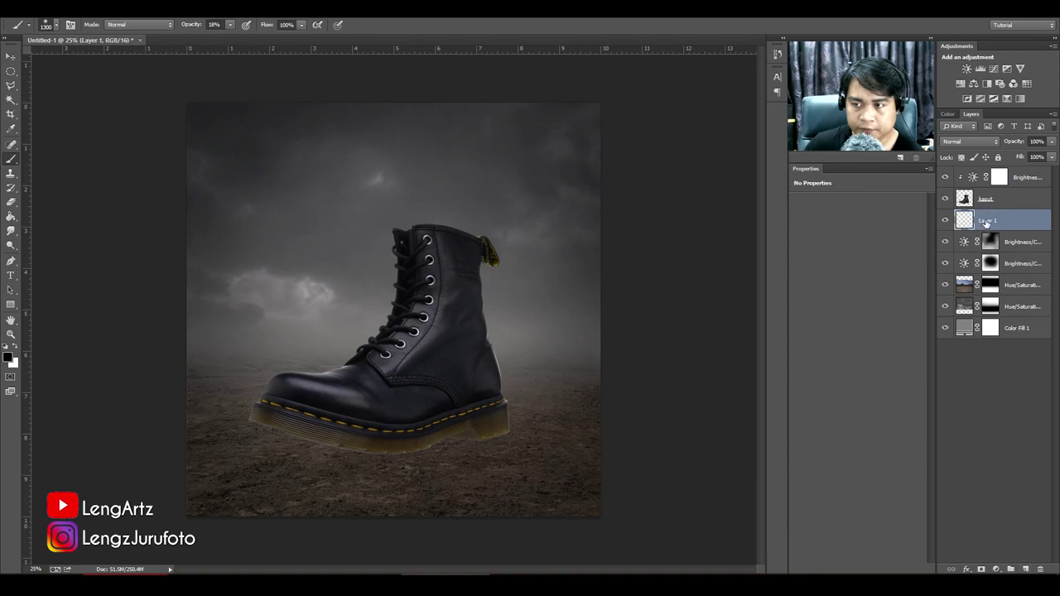
pyautogui.write('s')
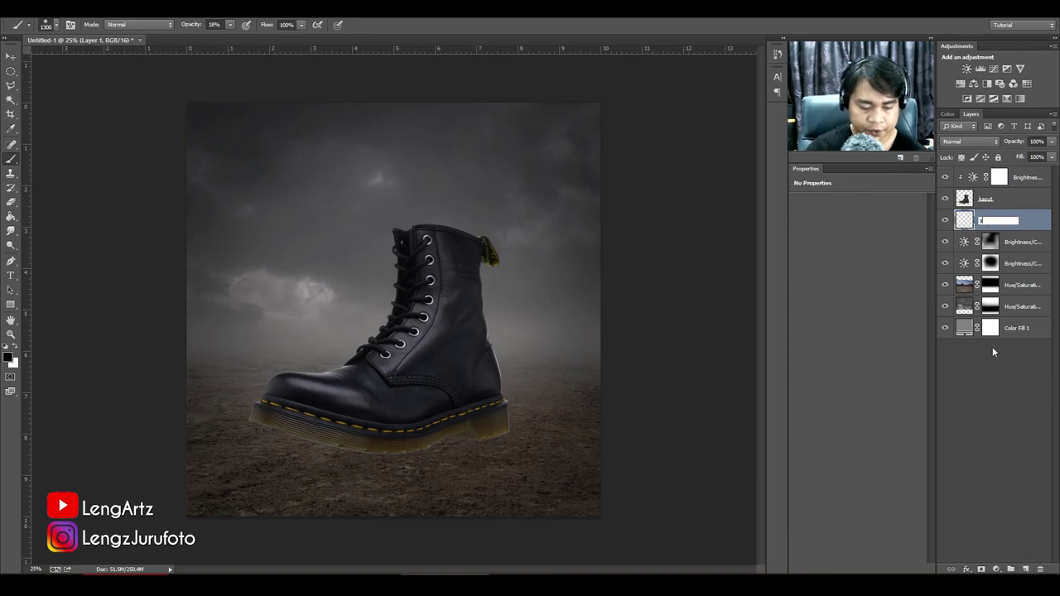
pyautogui.write('hadow kasu')
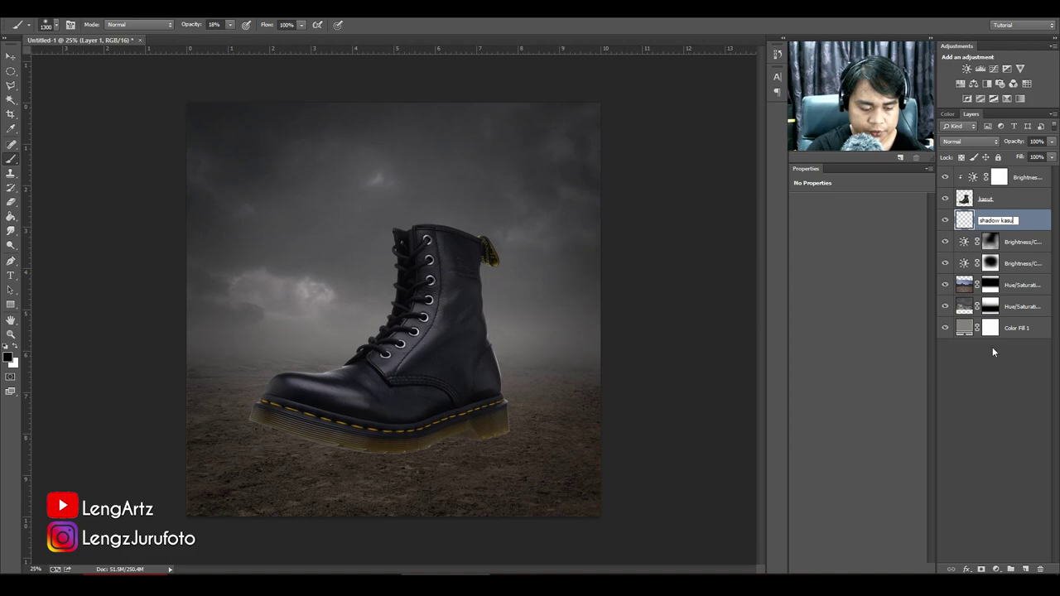
pyautogui.write('t')
pyautogui.press('Return')
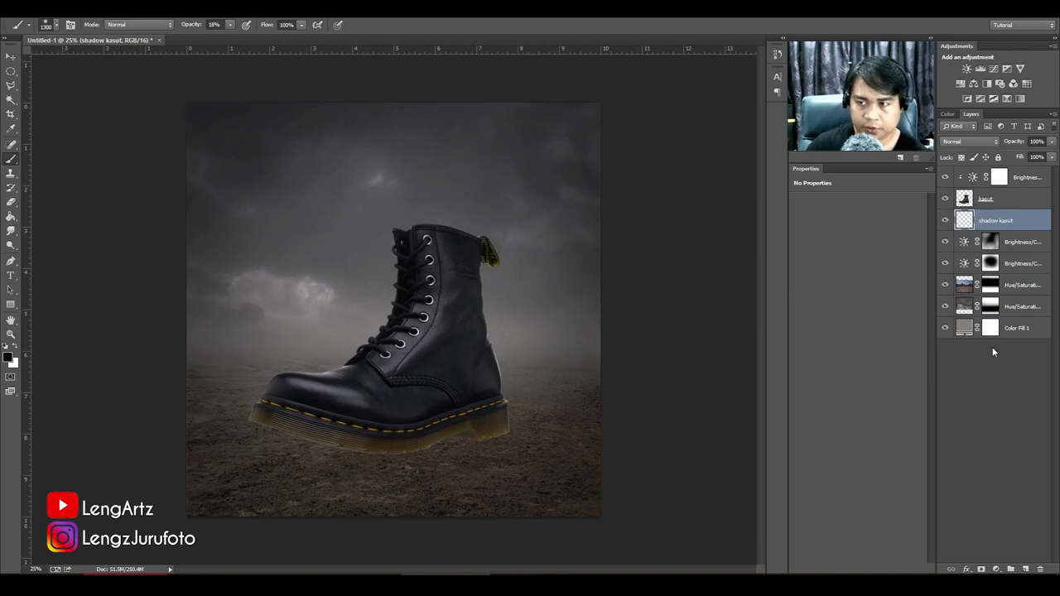
# Set the shadow kasut layer's blending mode to Multiply.
pyautogui.click(967, 142)
pyautogui.click(964, 193)
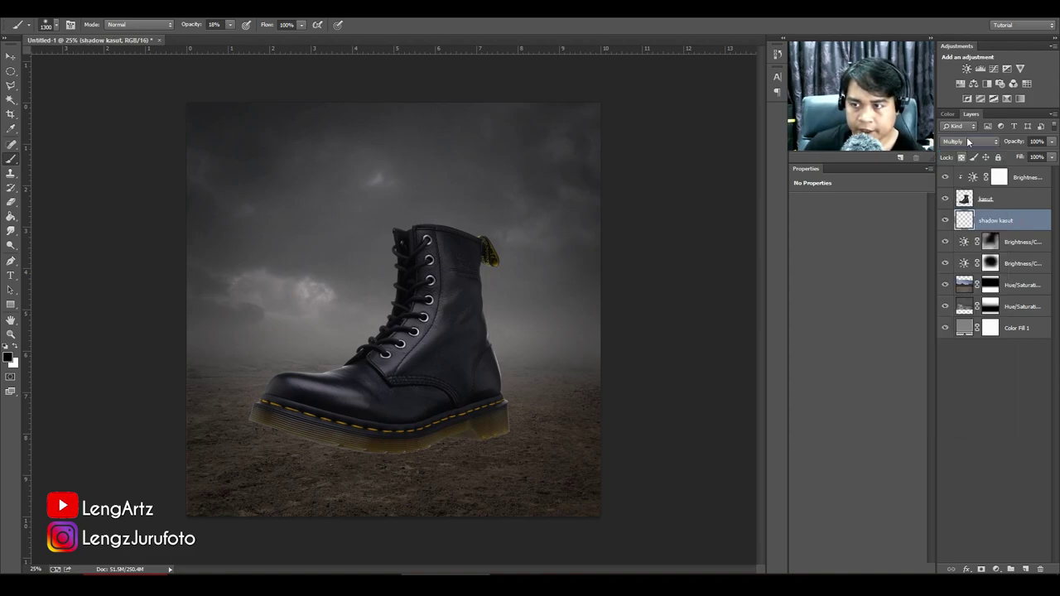
pyautogui.click(962, 143)
pyautogui.click(958, 197)
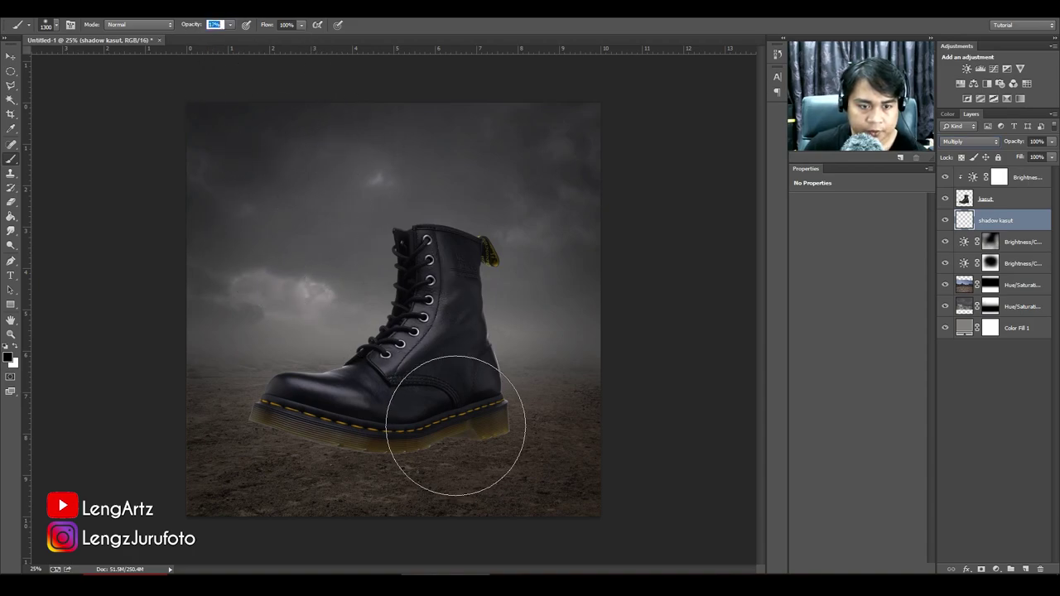
pyautogui.hotkey('ctrl', '+')
pyautogui.moveTo(418, 380); pyautogui.dragTo(457, 375)
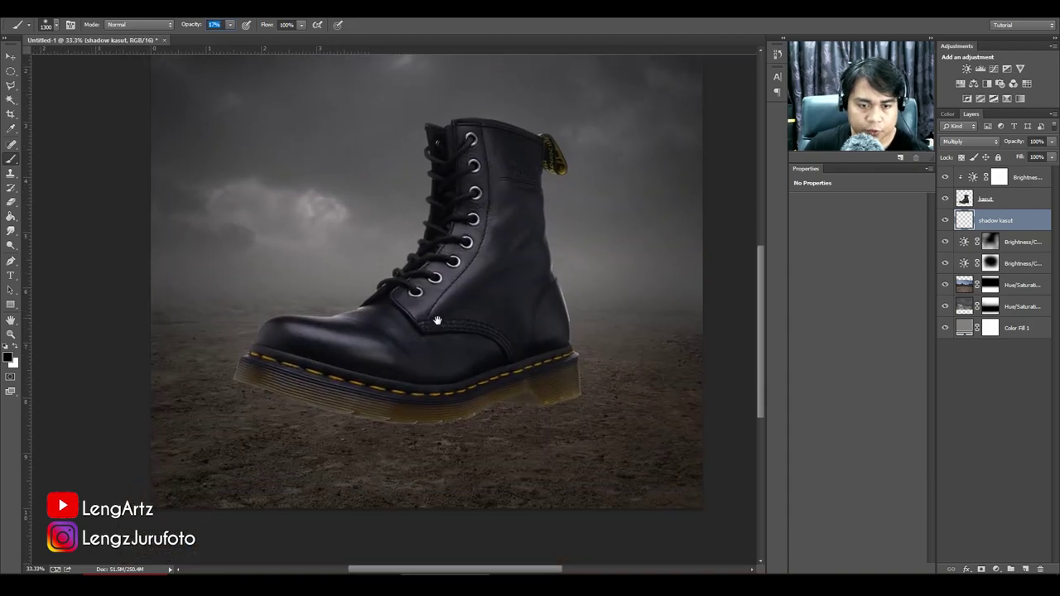
# Paint a soft black shadow on the shadow kasut layer along the underside of the sole from toe to heel, using 17% brush opacity.
pyautogui.press('[')
pyautogui.press('[')
pyautogui.press('[')
pyautogui.press('[')
pyautogui.press('[')
pyautogui.press('[')
pyautogui.press('[')
pyautogui.press('[')
pyautogui.press('[')
pyautogui.press('[')
pyautogui.press('[')
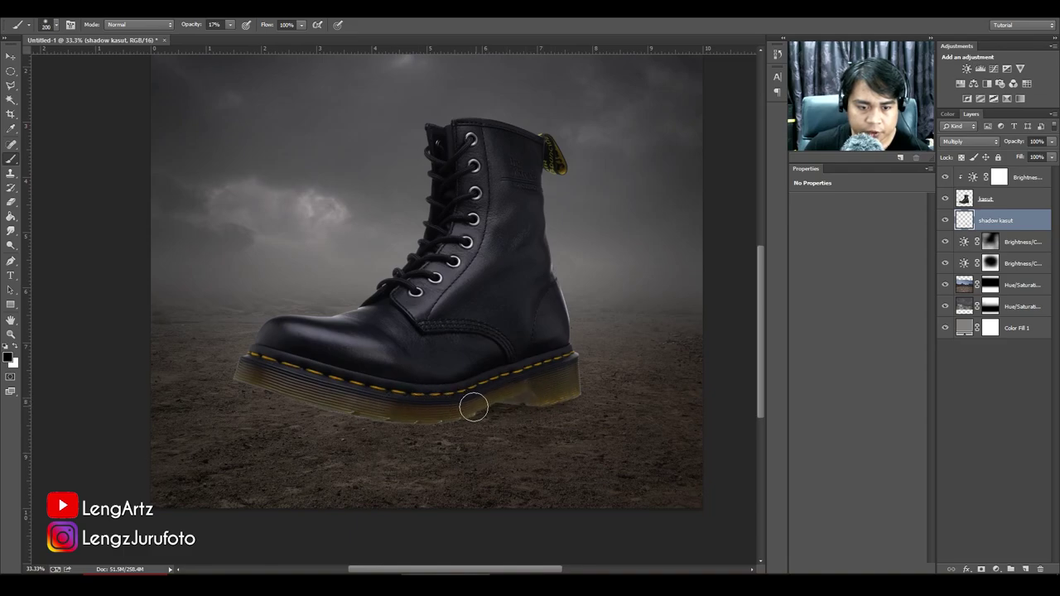
pyautogui.moveTo(284, 402); pyautogui.dragTo(372, 404)
pyautogui.press(']')
pyautogui.press(']')
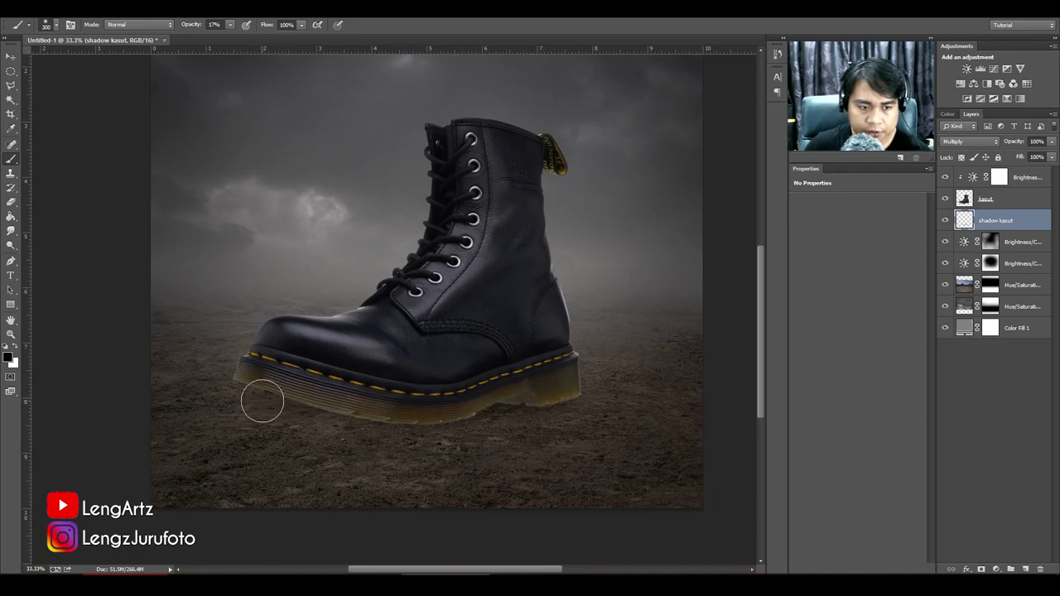
pyautogui.press('[')
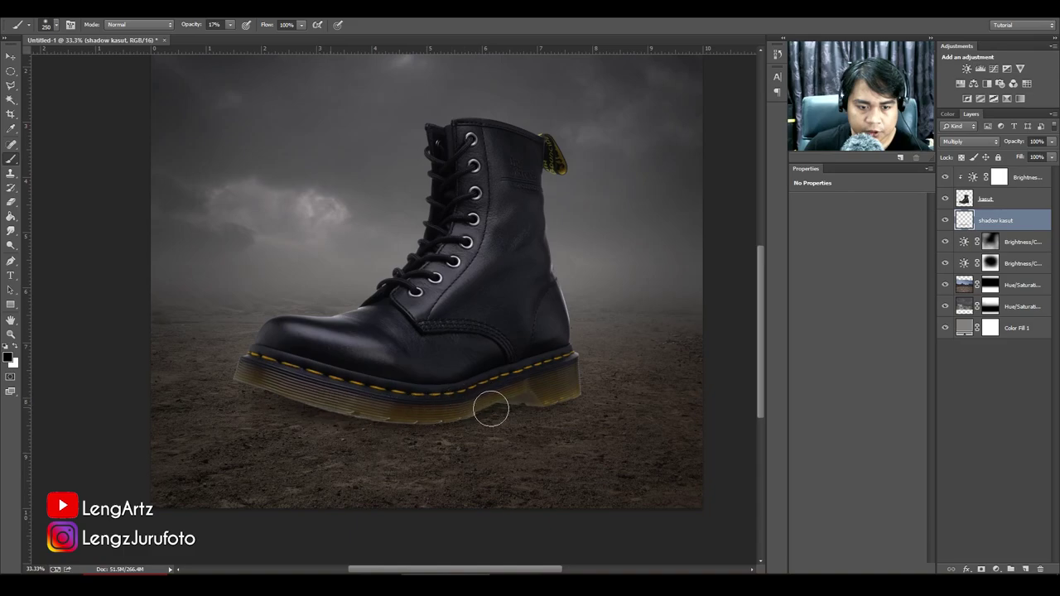
pyautogui.moveTo(398, 407); pyautogui.dragTo(556, 389)
pyautogui.press('[')
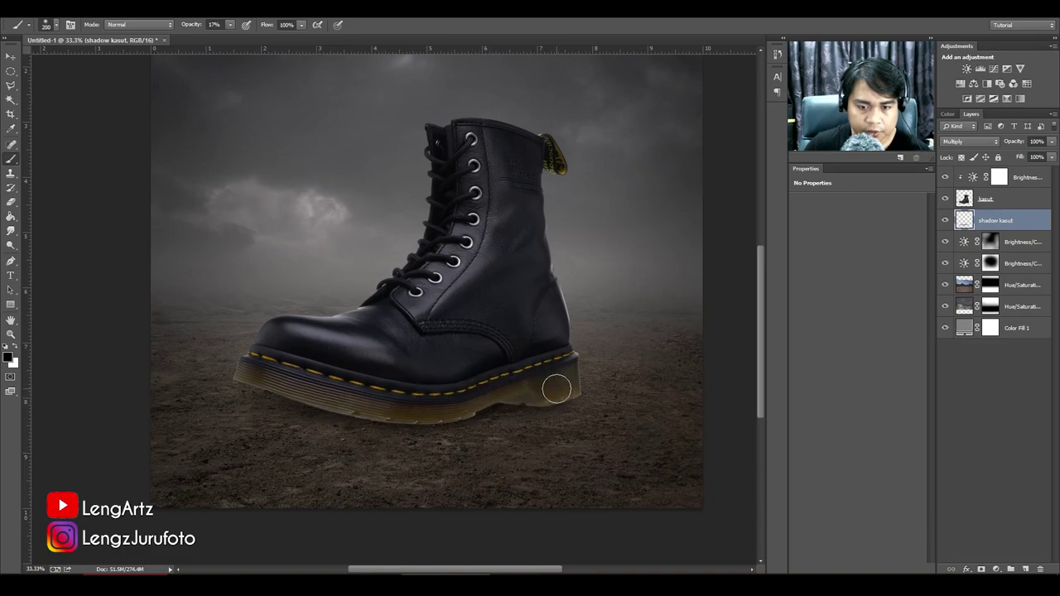
pyautogui.moveTo(347, 407)
pyautogui.mouseDown()
pyautogui.moveTo(458, 400)
pyautogui.moveTo(329, 402)
pyautogui.mouseUp()
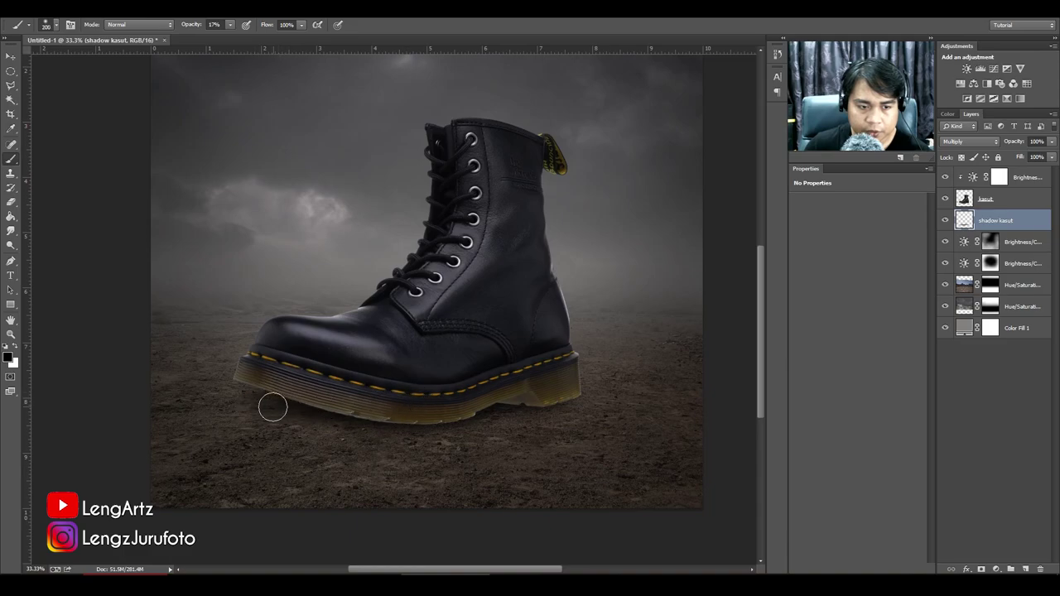
pyautogui.press(']')
pyautogui.press(']')
pyautogui.moveTo(514, 402)
pyautogui.mouseDown()
pyautogui.moveTo(460, 402)
pyautogui.moveTo(554, 392)
pyautogui.moveTo(452, 396)
pyautogui.mouseUp()
pyautogui.press('[')
pyautogui.press('[')
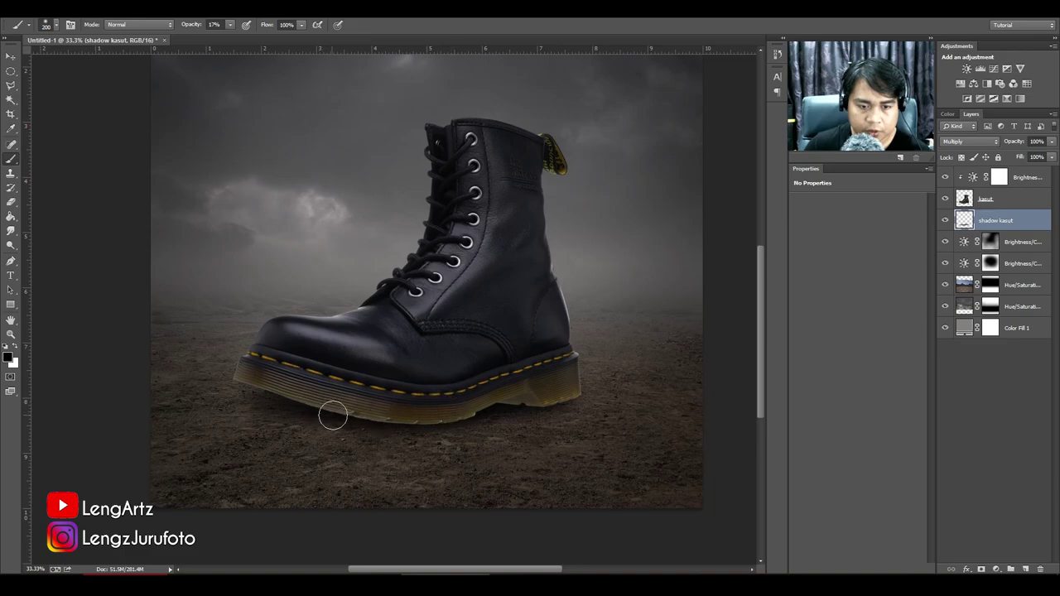
pyautogui.press(']')
pyautogui.press(']')
pyautogui.press(']')
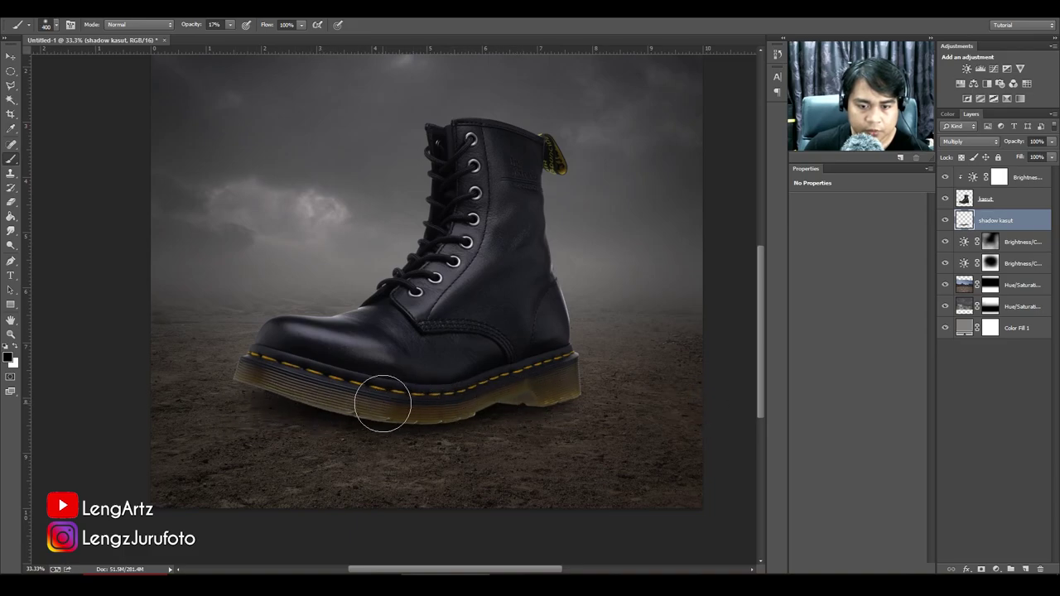
# Add a new layer clipped to the kasut layer, directly above it, and set its blending mode to Multiply.
pyautogui.hotkey('ctrl', '-')
pyautogui.hotkey('ctrl', '+')
pyautogui.moveTo(558, 366); pyautogui.dragTo(575, 300)
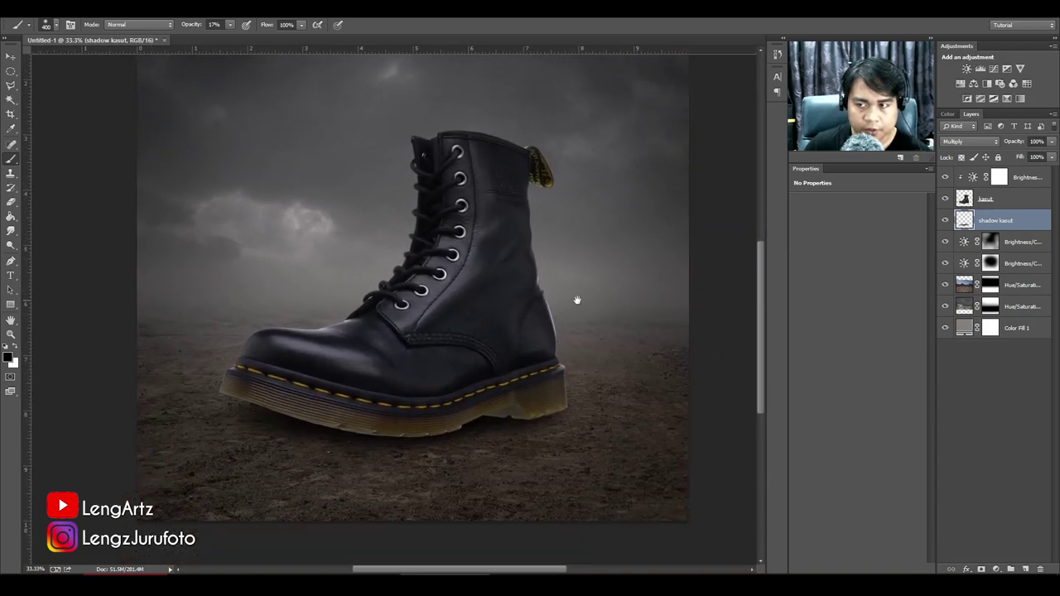
pyautogui.click(1016, 200)
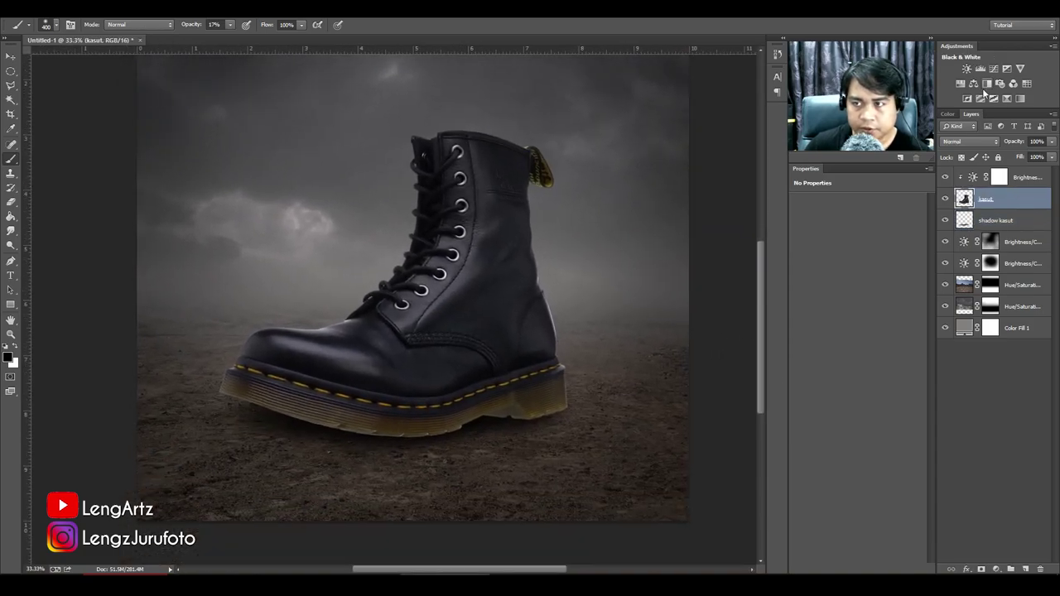
pyautogui.click(1025, 570)
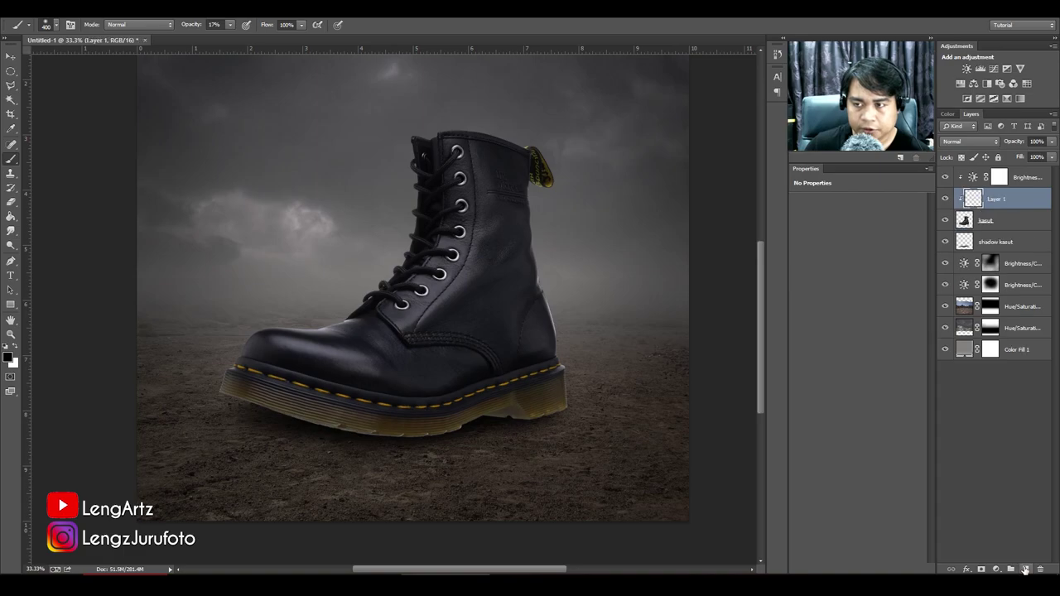
pyautogui.hotkey('ctrl', 'alt', 'g')
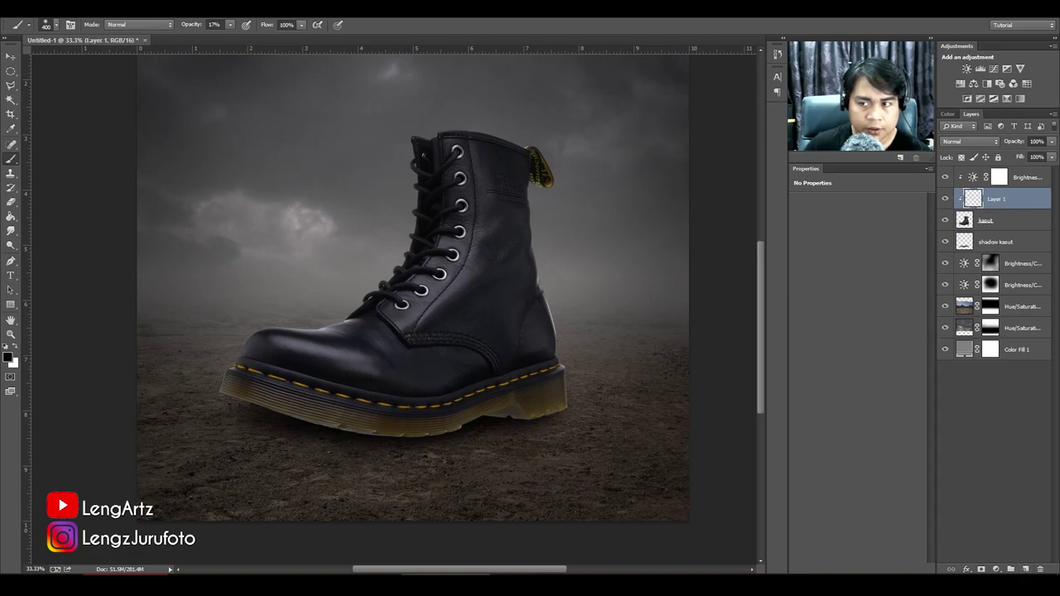
pyautogui.click(969, 141)
pyautogui.click(948, 193)
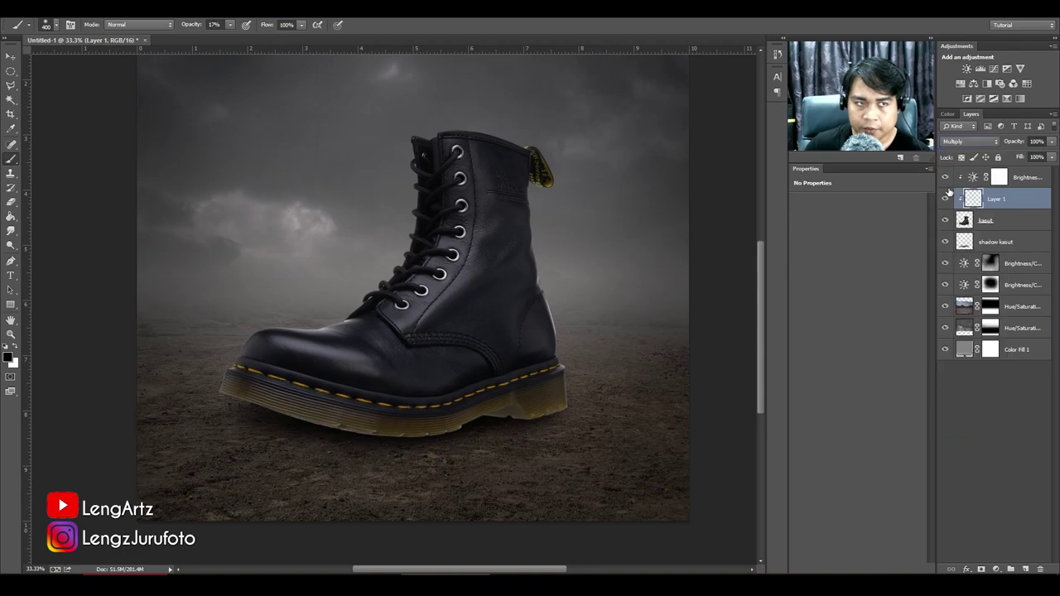
# Darken the lower edge of the boot's sole from toe to heel on the clipped layer with black brush strokes at 9% opacity.
pyautogui.moveTo(191, 26); pyautogui.dragTo(180, 26)
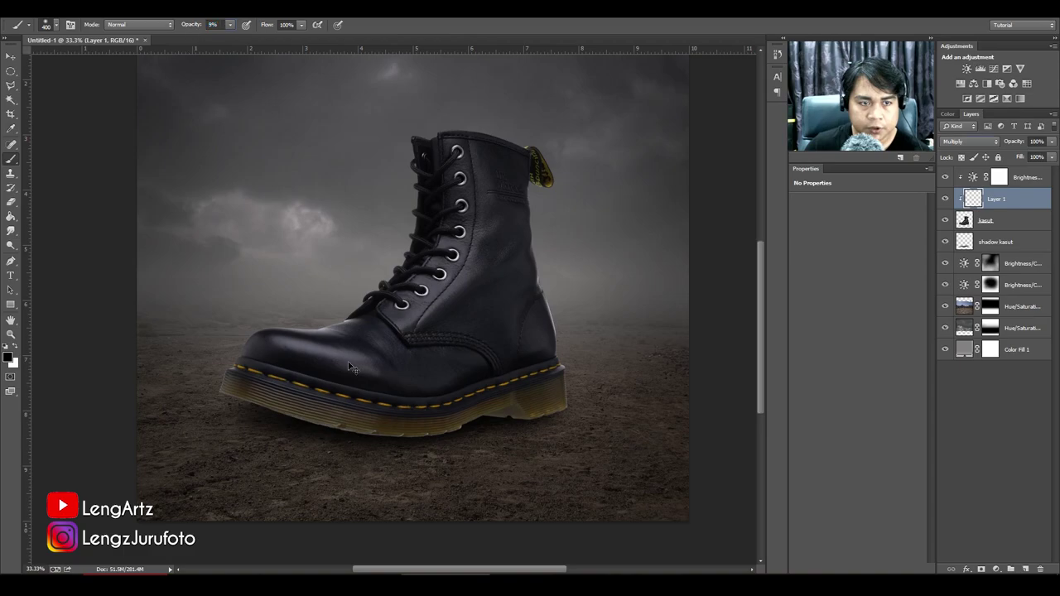
pyautogui.hotkey('ctrl', '+')
pyautogui.moveTo(358, 380); pyautogui.dragTo(367, 299)
pyautogui.press('[')
pyautogui.press('[')
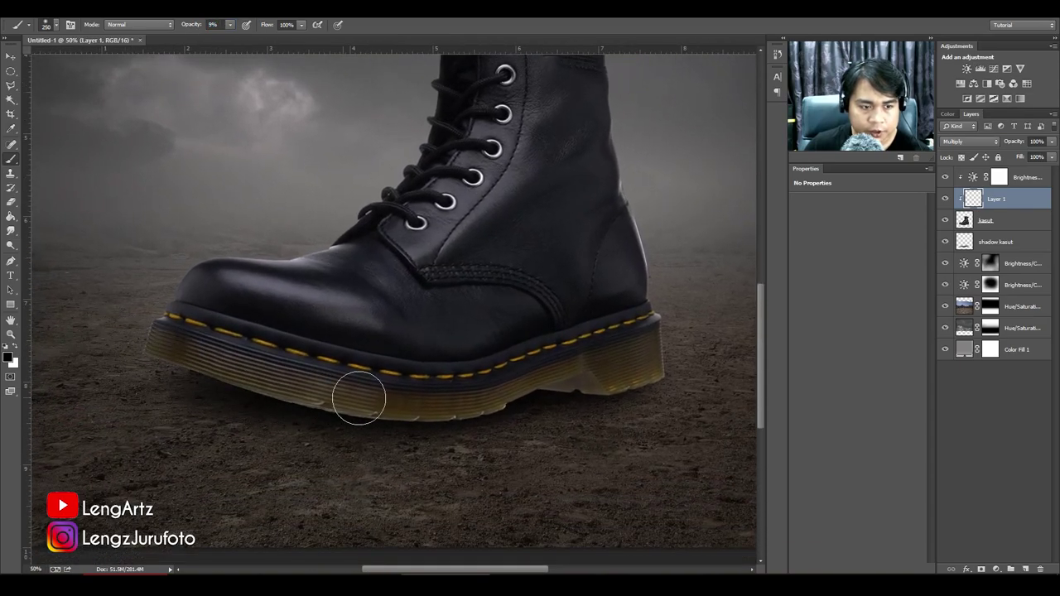
pyautogui.press(']')
pyautogui.moveTo(569, 410)
pyautogui.mouseDown()
pyautogui.moveTo(218, 426)
pyautogui.moveTo(336, 430)
pyautogui.moveTo(688, 403)
pyautogui.moveTo(639, 393)
pyautogui.moveTo(444, 416)
pyautogui.moveTo(672, 387)
pyautogui.moveTo(390, 454)
pyautogui.mouseUp()
pyautogui.press('[')
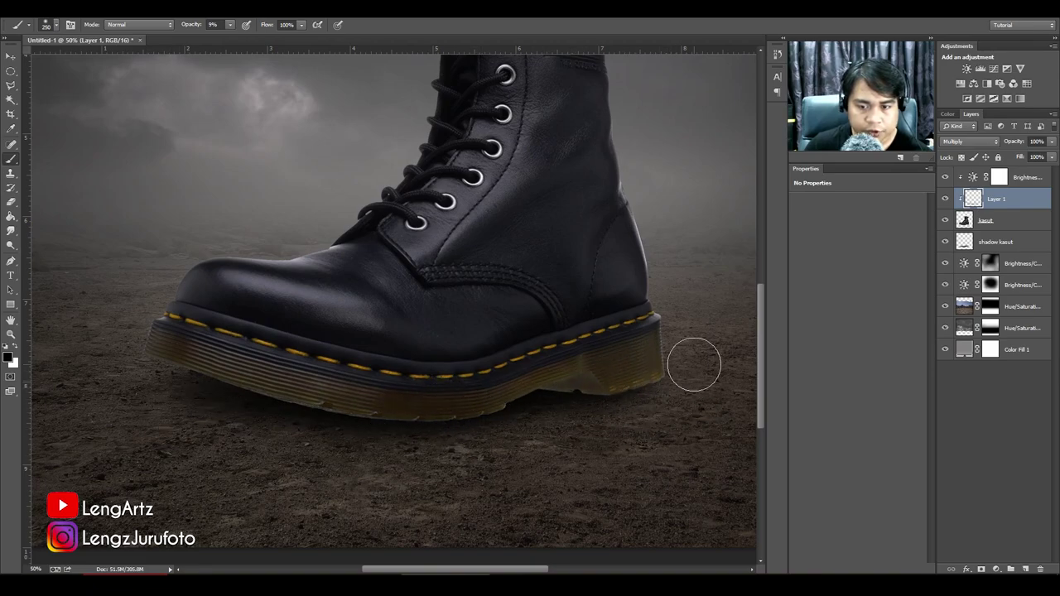
pyautogui.moveTo(617, 405)
pyautogui.mouseDown()
pyautogui.moveTo(518, 404)
pyautogui.moveTo(566, 397)
pyautogui.mouseUp()
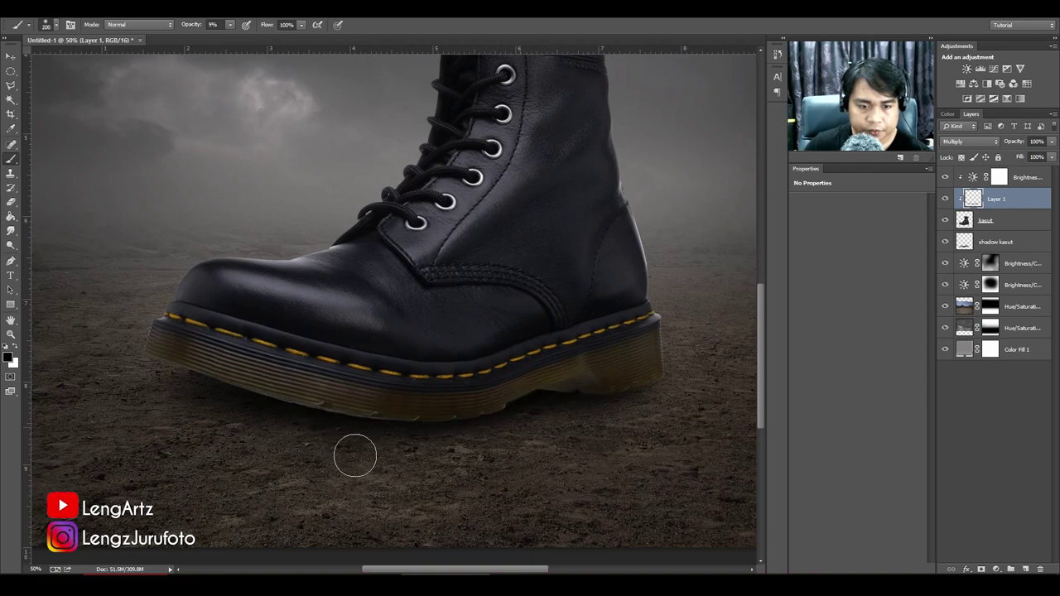
pyautogui.press(']')
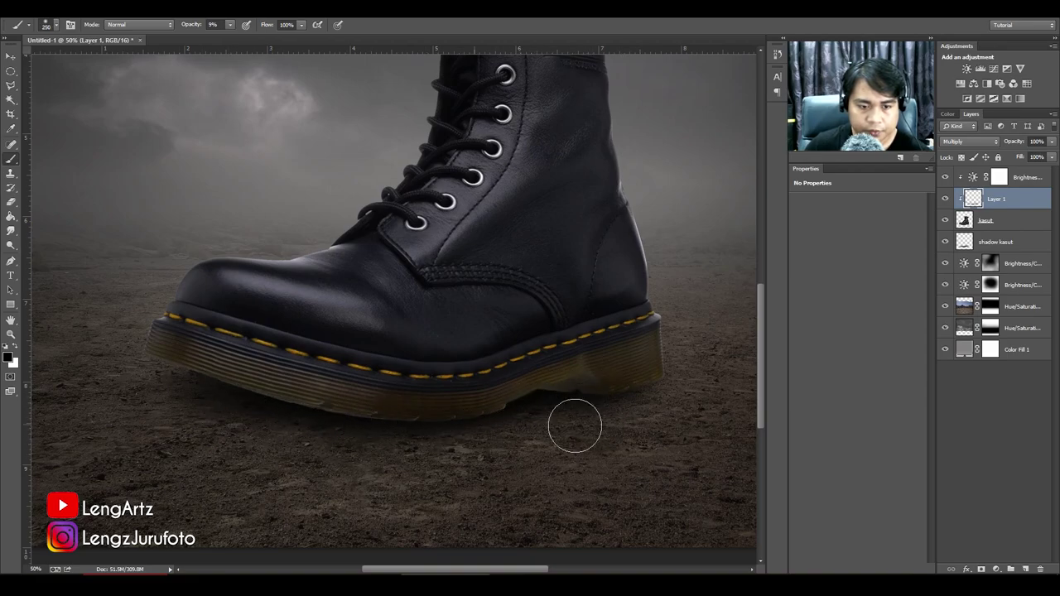
pyautogui.moveTo(572, 426)
pyautogui.mouseDown()
pyautogui.moveTo(695, 379)
pyautogui.moveTo(540, 404)
pyautogui.mouseUp()
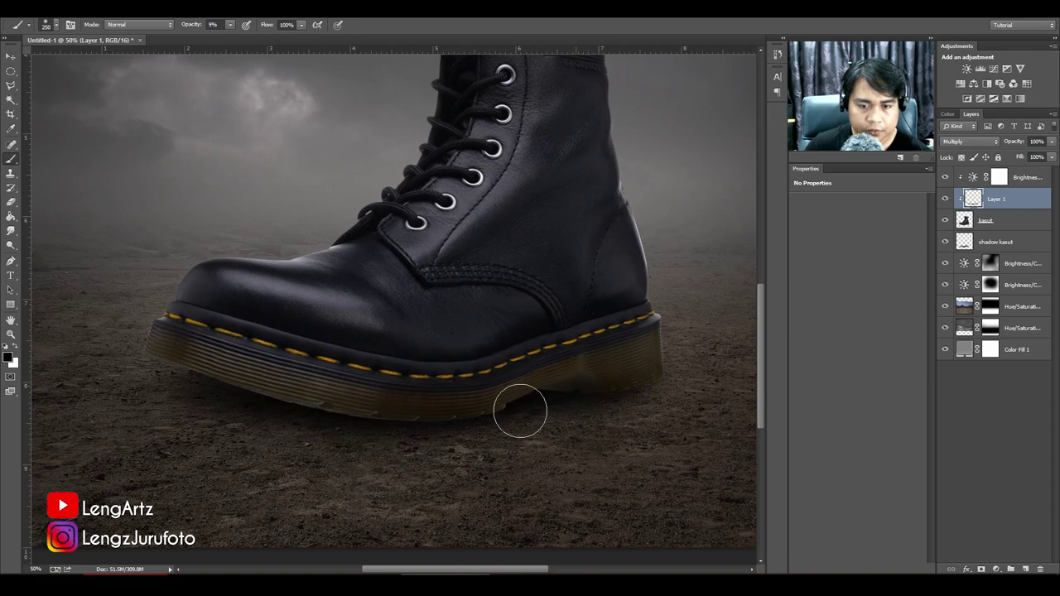
pyautogui.press(']')
pyautogui.moveTo(448, 439)
pyautogui.mouseDown()
pyautogui.moveTo(145, 382)
pyautogui.moveTo(455, 437)
pyautogui.moveTo(702, 407)
pyautogui.moveTo(586, 421)
pyautogui.mouseUp()
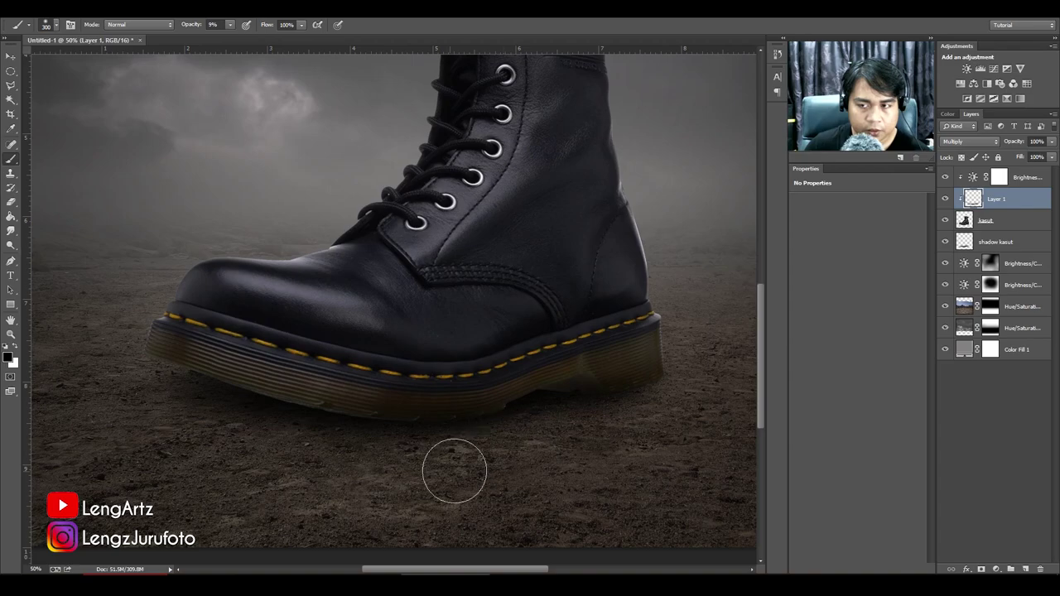
# Deepen the contact shadow under the heel and middle of the sole on the shadow kasut layer, using a smaller brush at 9% opacity.
pyautogui.hotkey('ctrl', '+')
pyautogui.moveTo(672, 266); pyautogui.dragTo(435, 183)
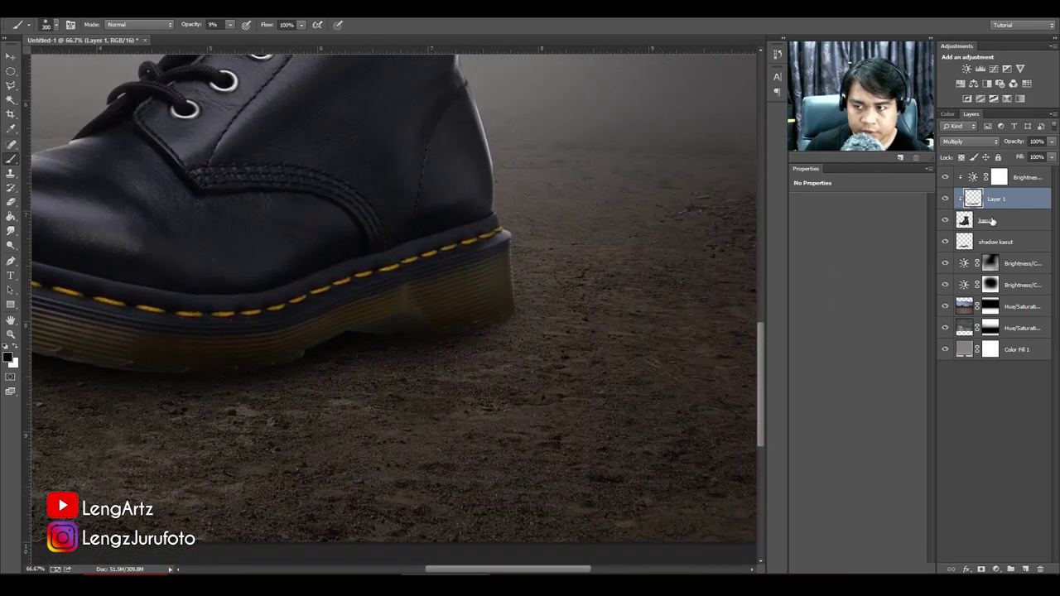
pyautogui.click(998, 242)
pyautogui.hotkey('ctrl', '+')
pyautogui.press('[')
pyautogui.press('[')
pyautogui.press('[')
pyautogui.press('[')
pyautogui.press('[')
pyautogui.press('[')
pyautogui.press('[')
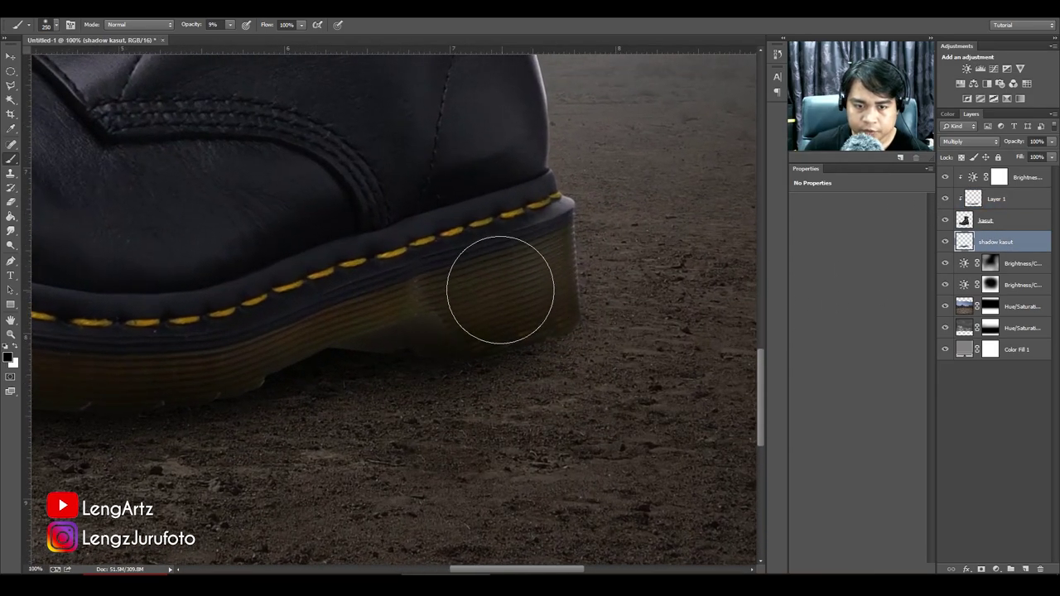
pyautogui.moveTo(555, 325); pyautogui.dragTo(435, 347)
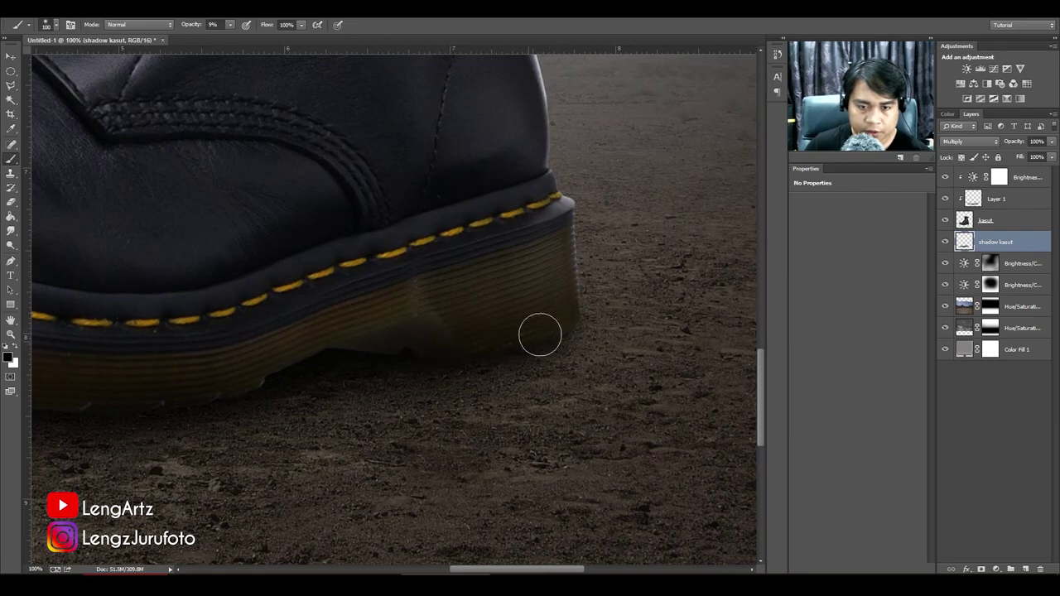
pyautogui.press(']')
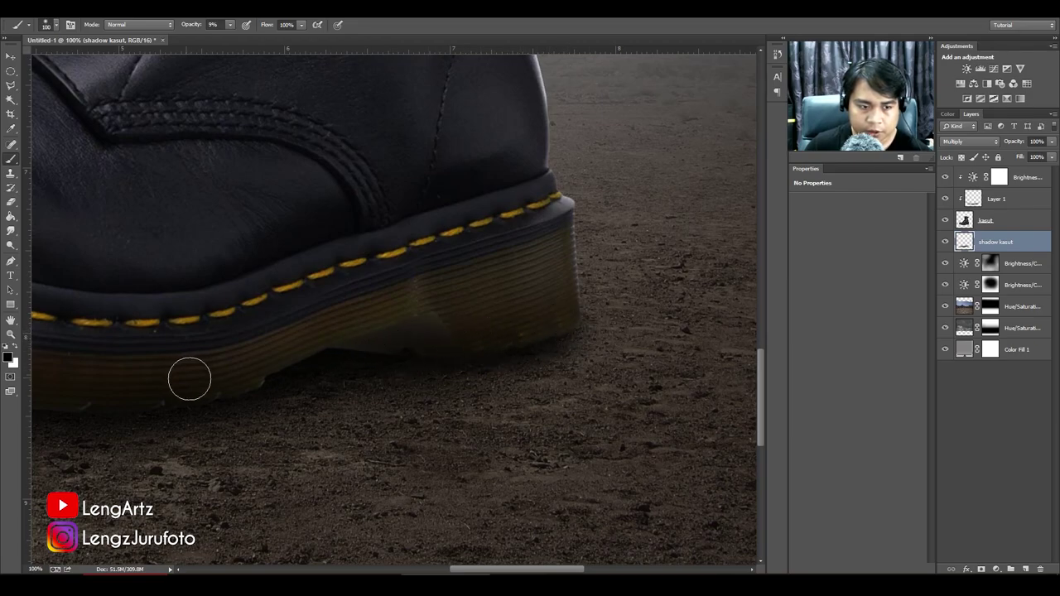
pyautogui.press(']')
pyautogui.moveTo(243, 405); pyautogui.dragTo(488, 395)
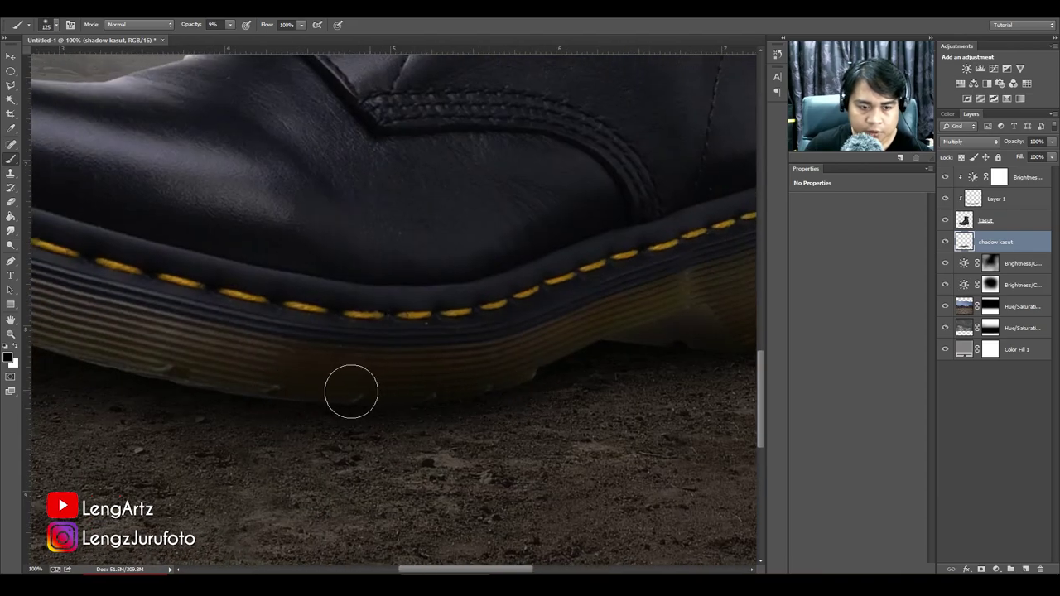
# Place the house image as a new top layer over the upper part of the boot.
pyautogui.hotkey('ctrl', '-')
pyautogui.hotkey('ctrl', '-')
pyautogui.hotkey('ctrl', '-')
pyautogui.hotkey('ctrl', '-')
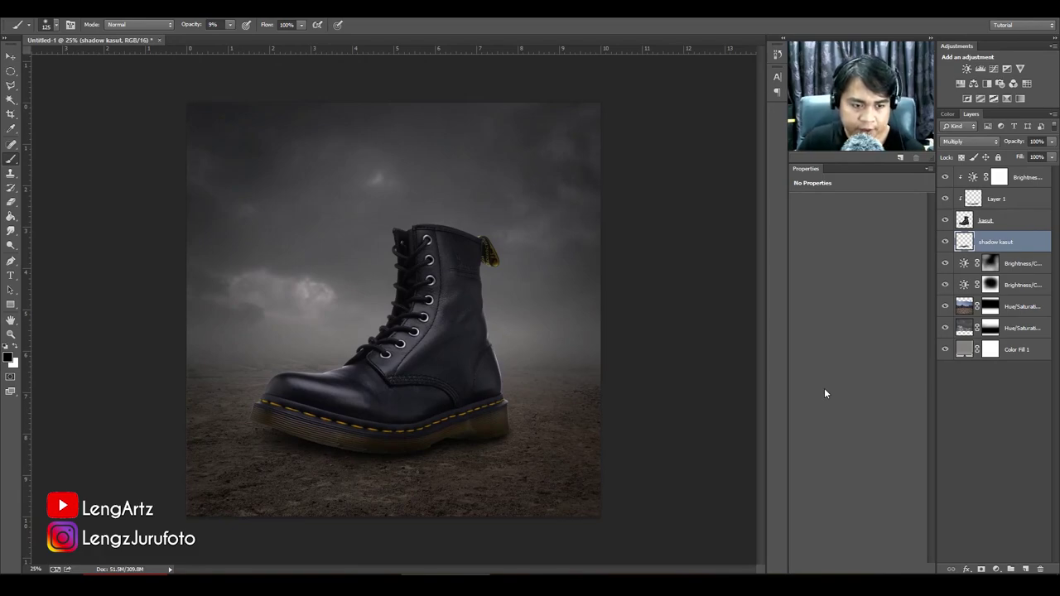
pyautogui.click(964, 404)
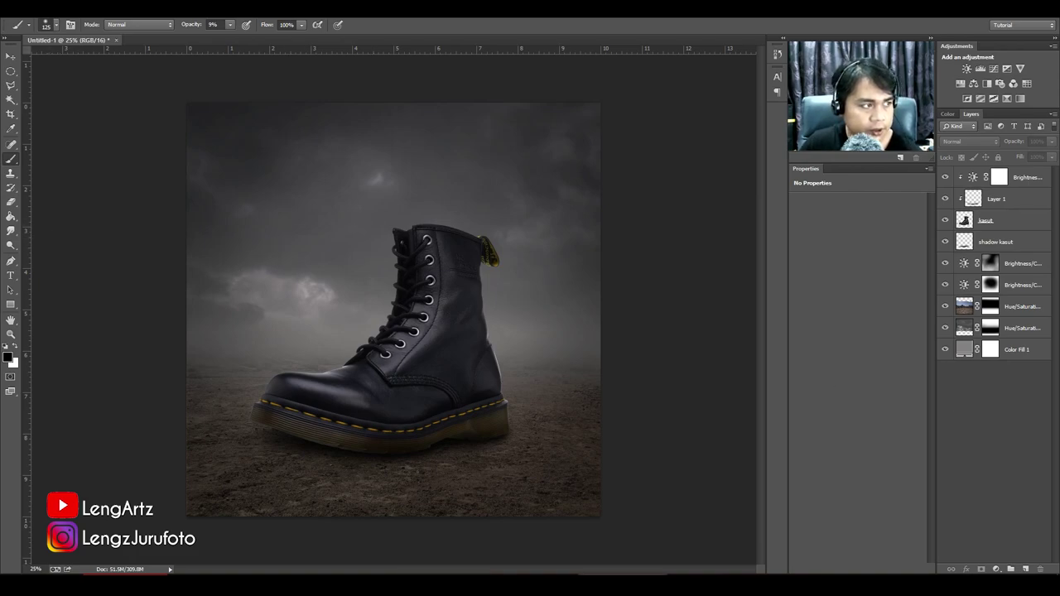
pyautogui.moveTo(2, 210); pyautogui.dragTo(468, 189)
pyautogui.moveTo(456, 297); pyautogui.dragTo(476, 273)
pyautogui.press('b')
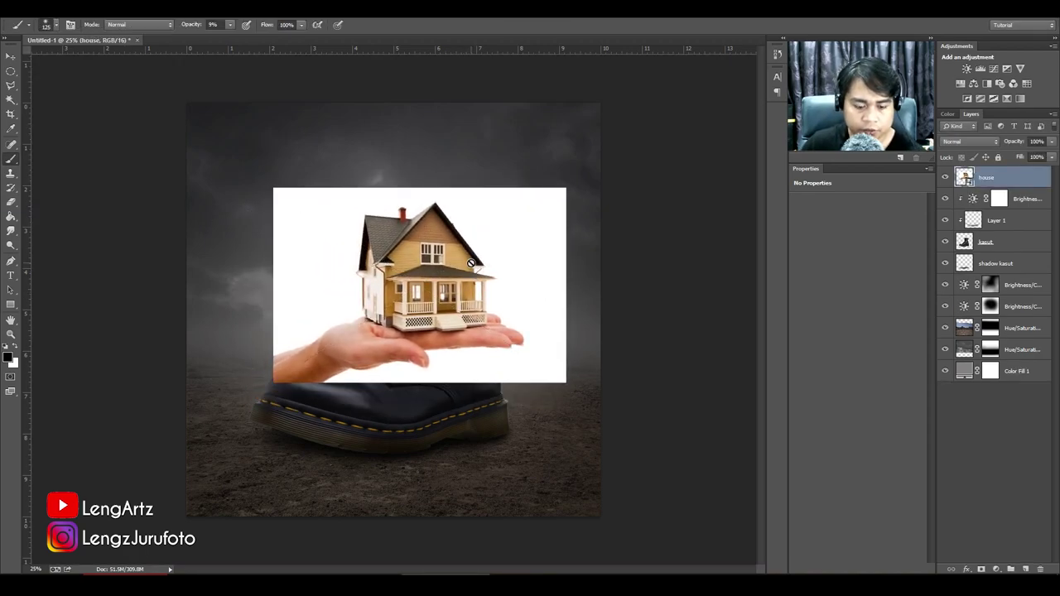
# Rasterize the house layer and delete its white background using a Magic Wand selection with tolerance 32, then clear the selection.
pyautogui.hotkey('ctrl', '+')
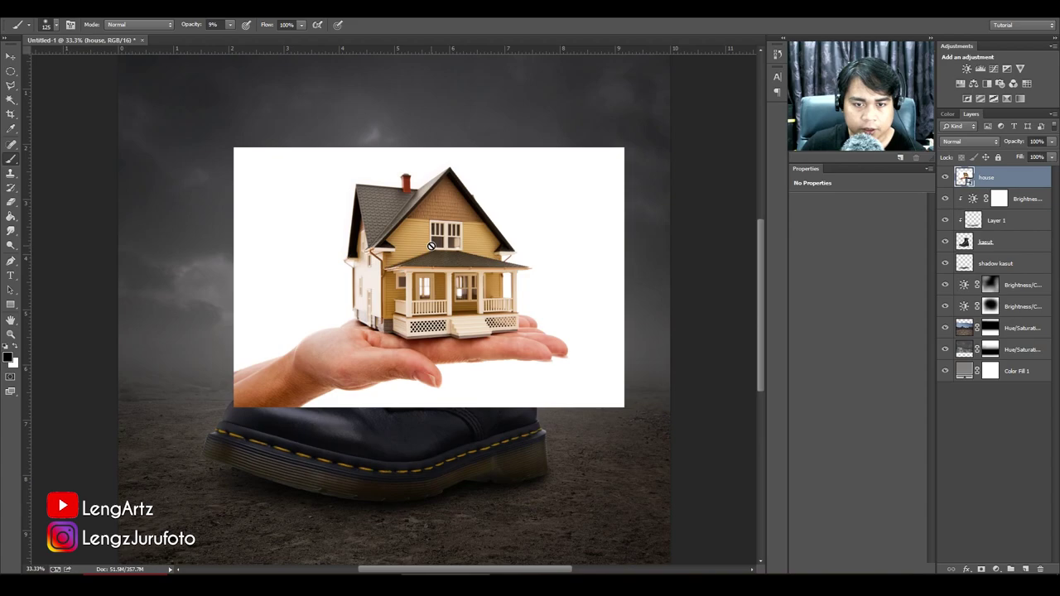
pyautogui.click(11, 99)
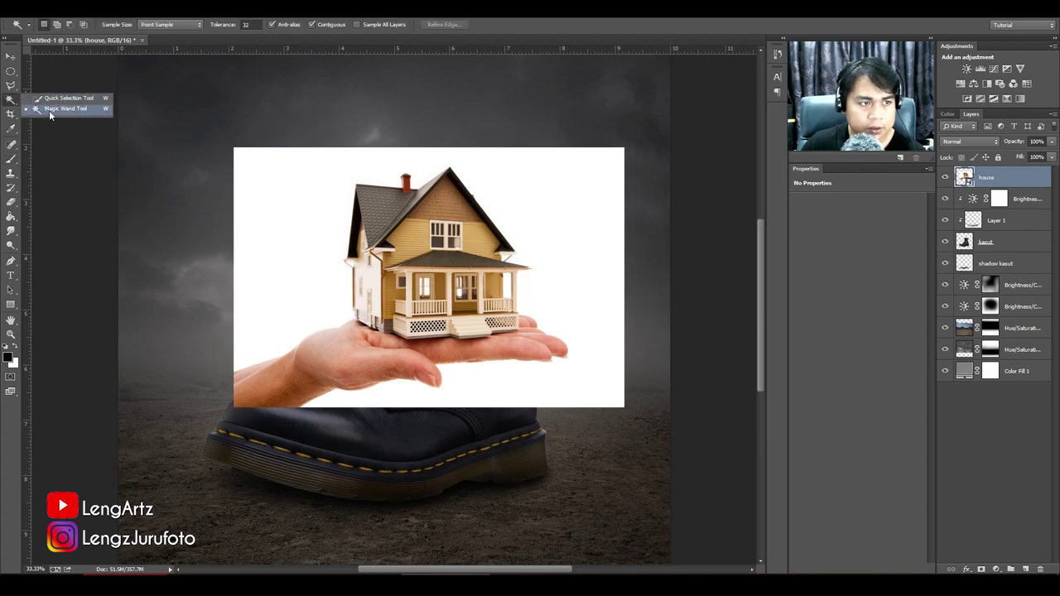
pyautogui.click(50, 109)
pyautogui.click(314, 184)
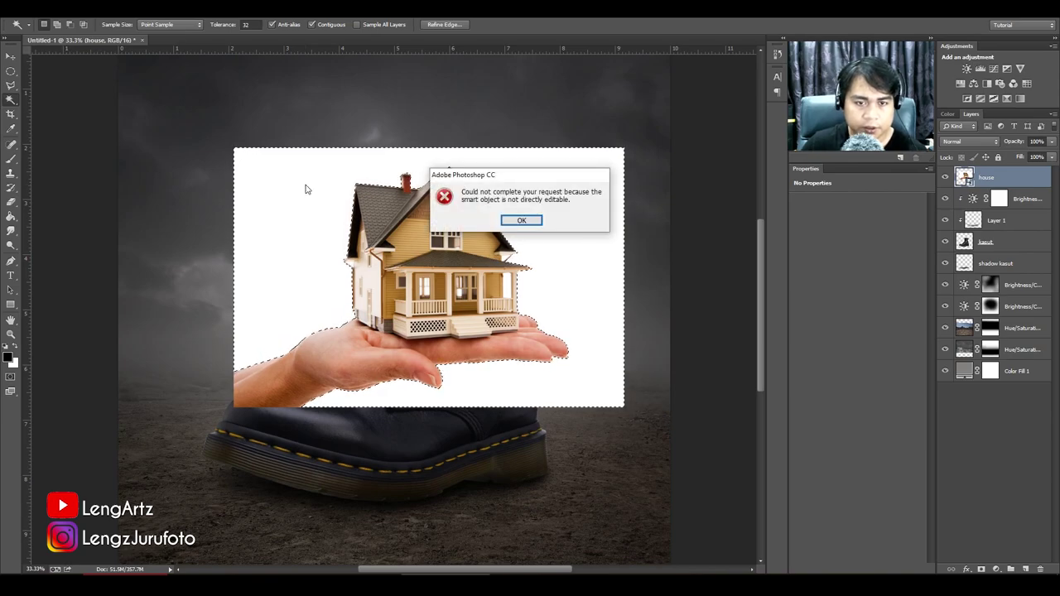
pyautogui.rightClick(1005, 177)
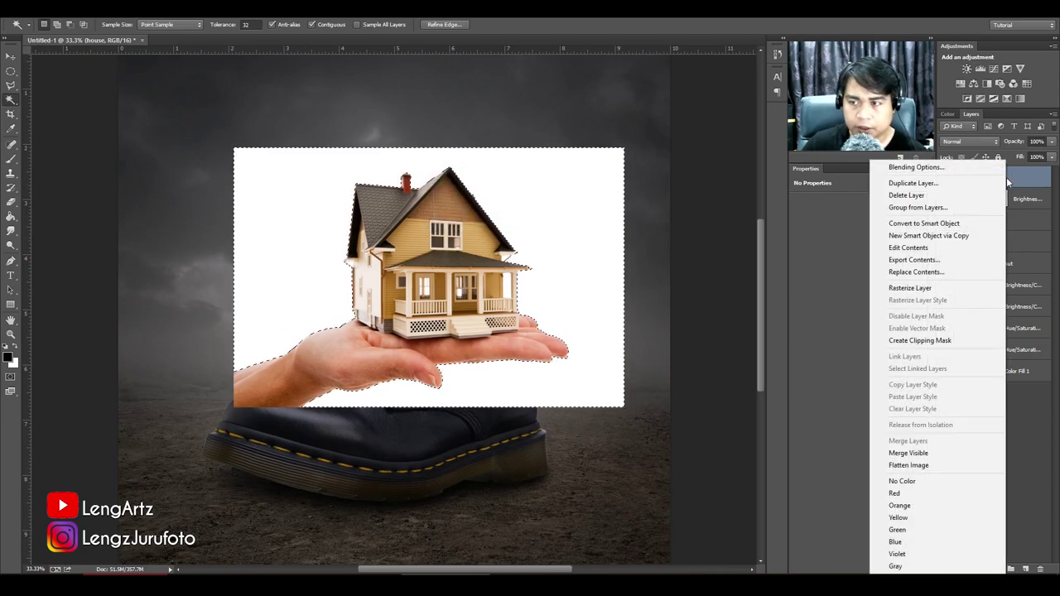
pyautogui.click(910, 288)
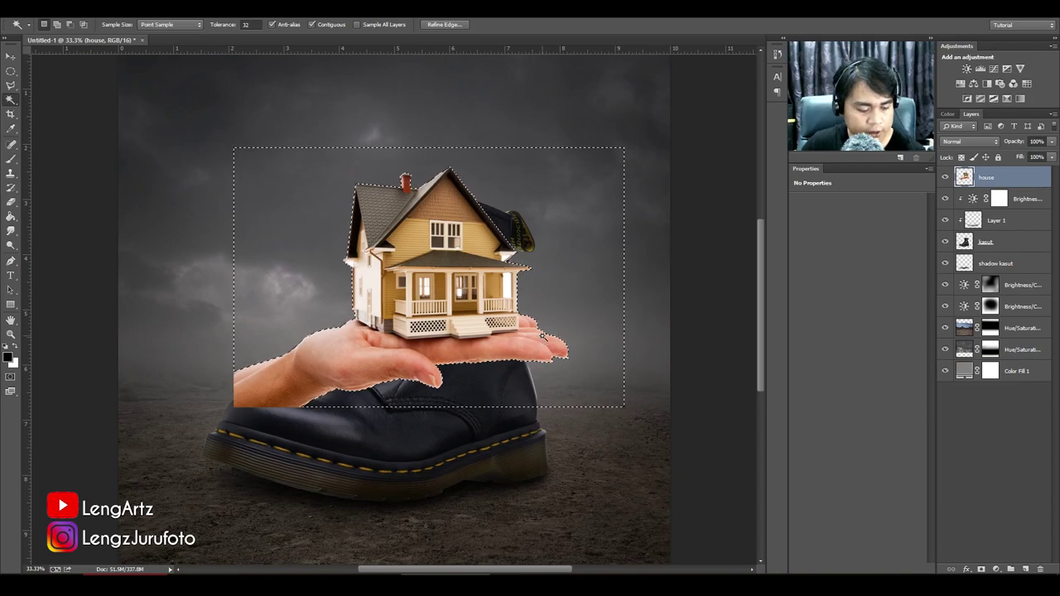
pyautogui.hotkey('ctrl', 'd')
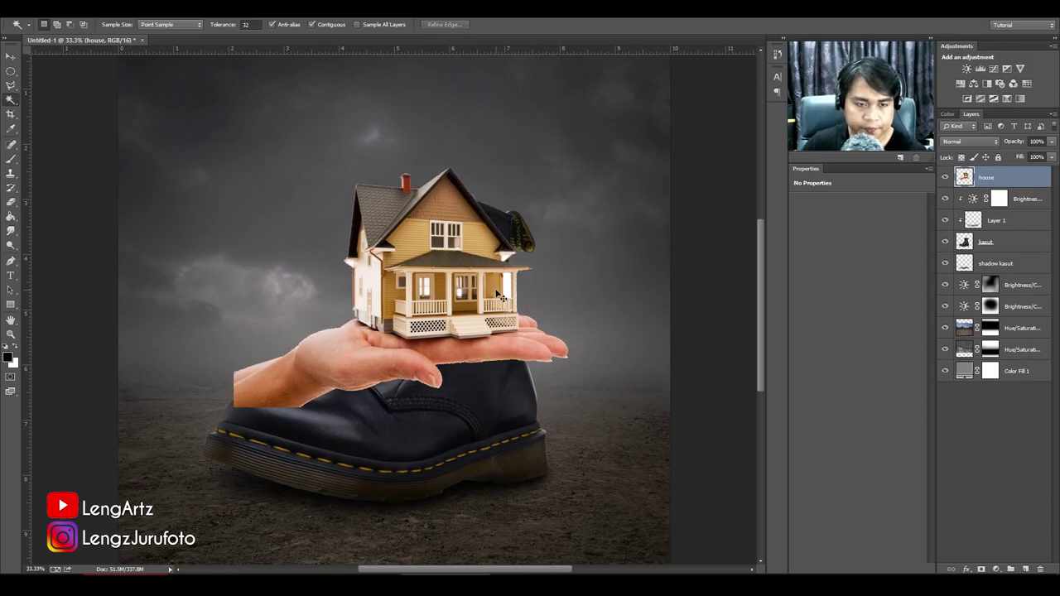
# Start a Polygonal Lasso outline on the house layer, following the porch base from its right corner past the steps to its front-left corner.
pyautogui.hotkey('ctrl', '+')
pyautogui.hotkey('ctrl', '+')
pyautogui.moveTo(571, 273); pyautogui.dragTo(413, 255)
pyautogui.hotkey('ctrl', '+')
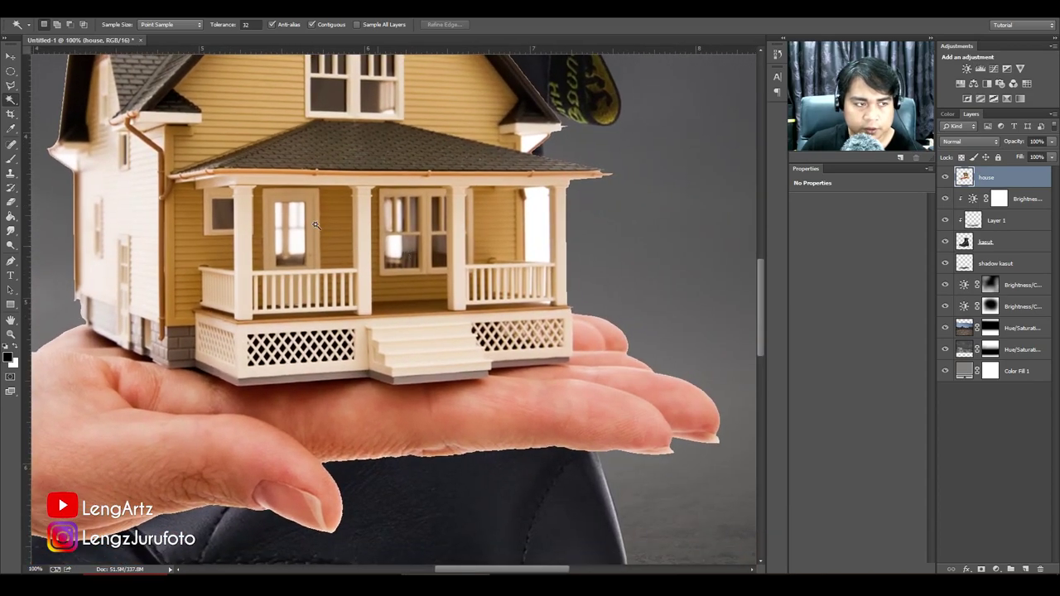
pyautogui.click(12, 87)
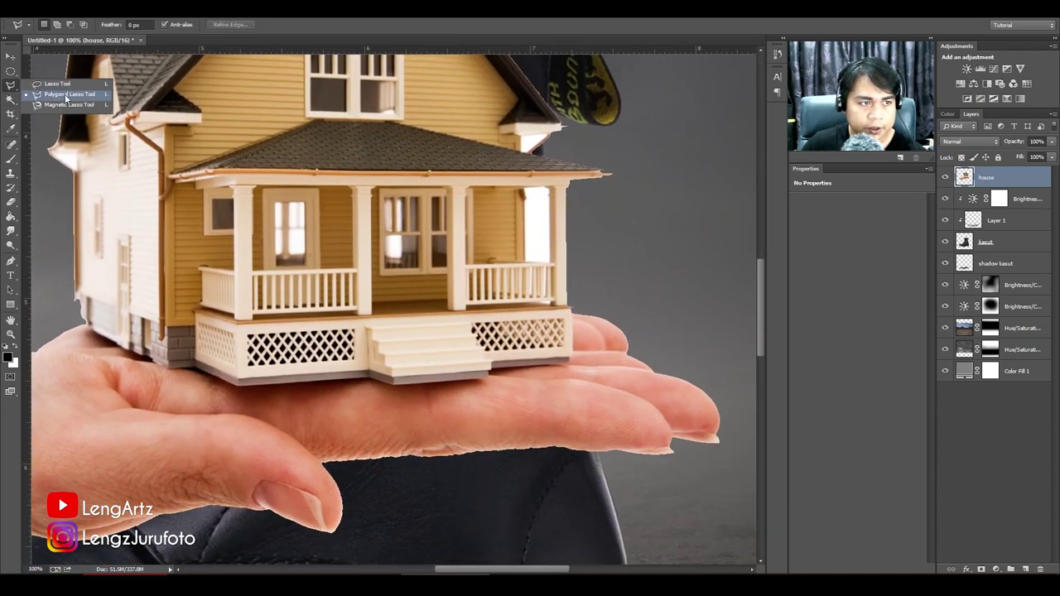
pyautogui.click(64, 96)
pyautogui.hotkey('ctrl', '+')
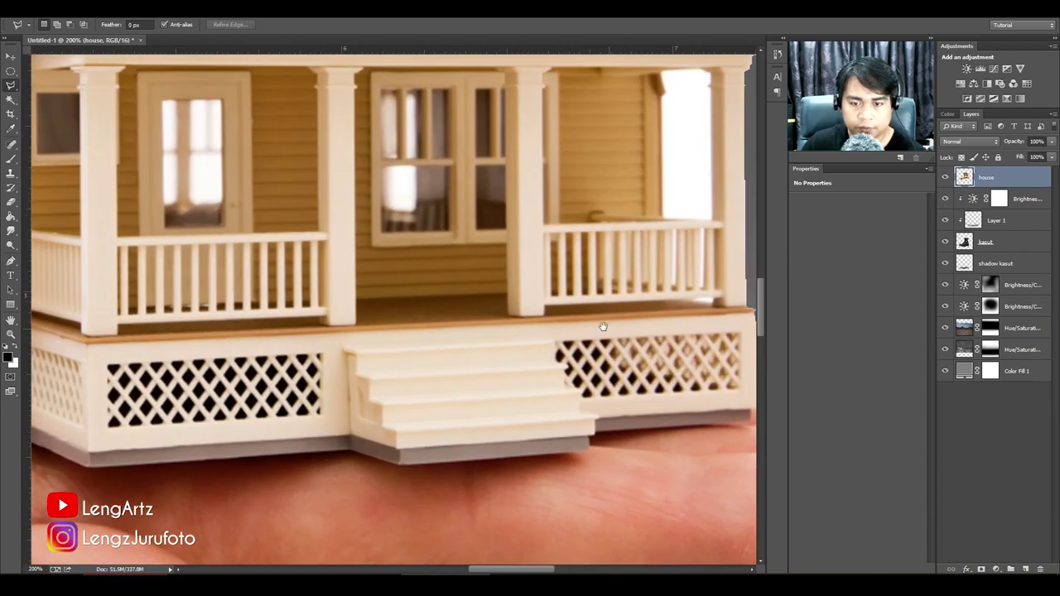
pyautogui.moveTo(603, 323); pyautogui.dragTo(406, 237)
pyautogui.click(556, 221)
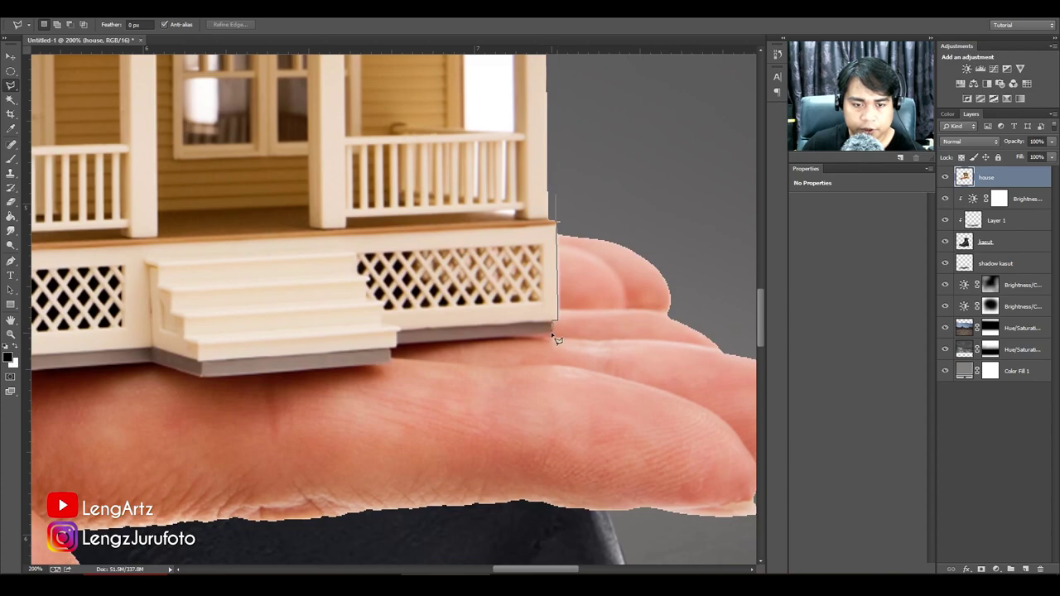
pyautogui.click(553, 332)
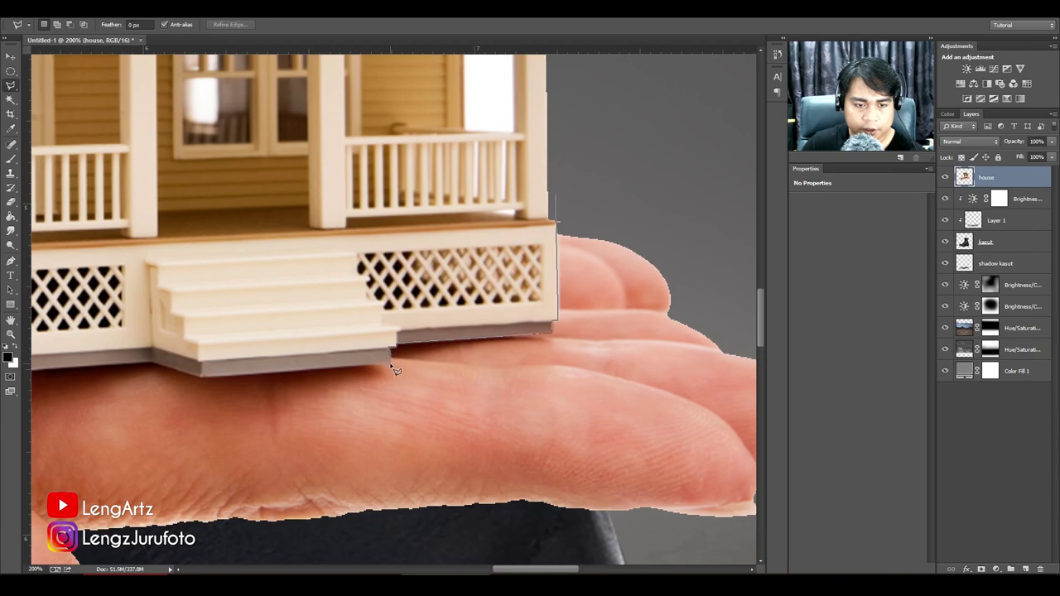
pyautogui.moveTo(395, 369); pyautogui.dragTo(592, 373)
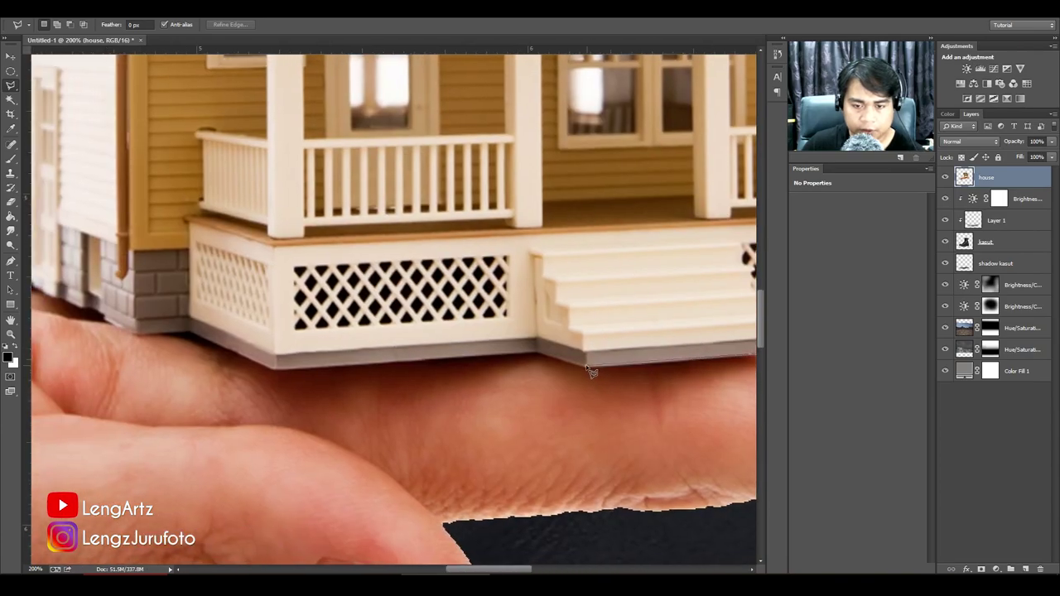
pyautogui.click(537, 351)
pyautogui.moveTo(464, 368); pyautogui.dragTo(655, 374)
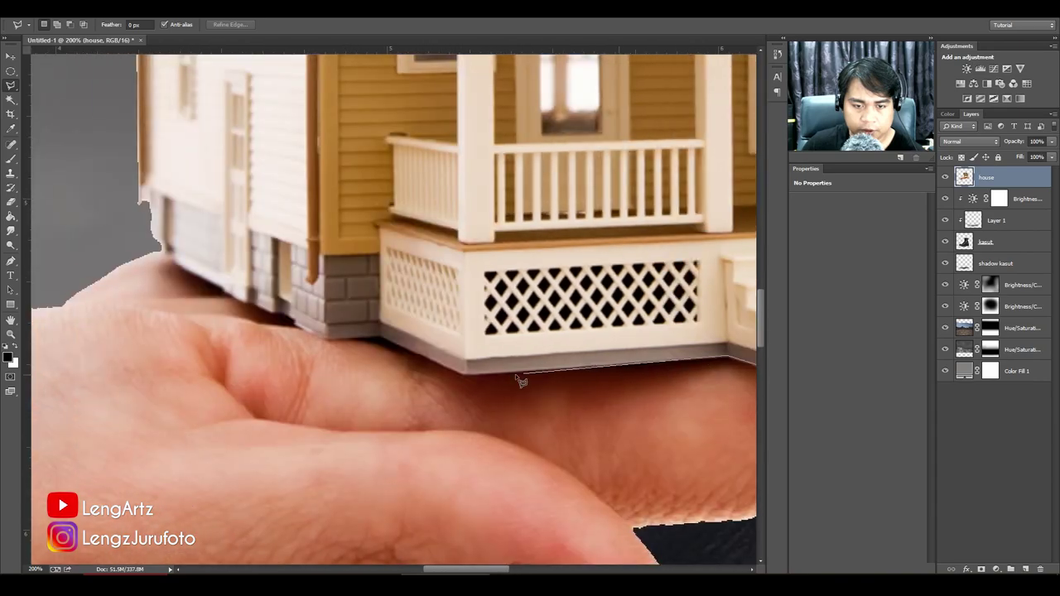
pyautogui.click(466, 374)
# Continue the lasso outline along the house's stone foundation and up the left wall to the outer tip of the roof eave.
pyautogui.moveTo(321, 340); pyautogui.dragTo(490, 396)
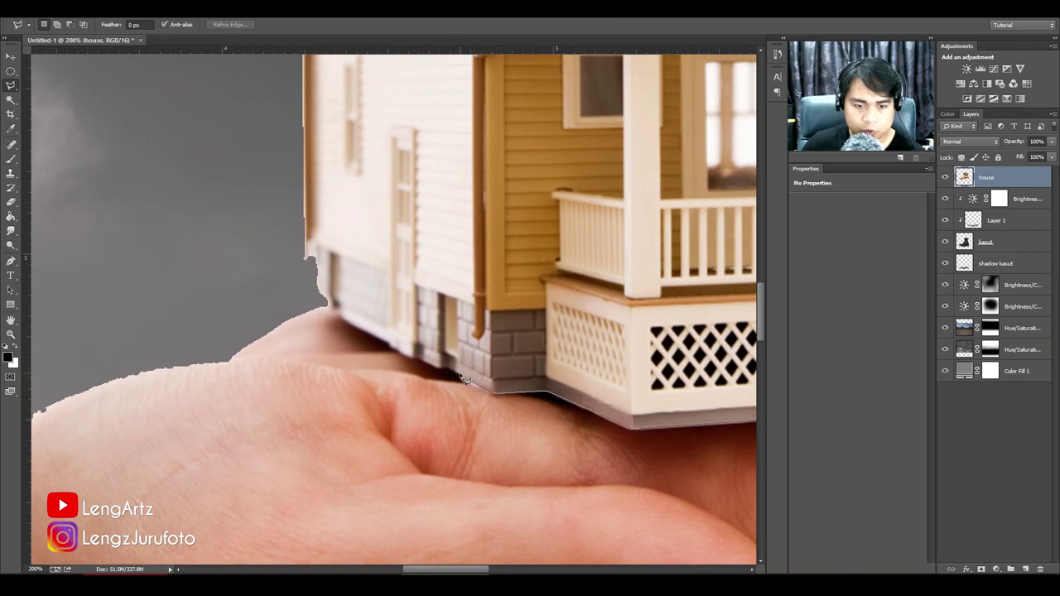
pyautogui.click(414, 358)
pyautogui.moveTo(366, 346); pyautogui.dragTo(432, 391)
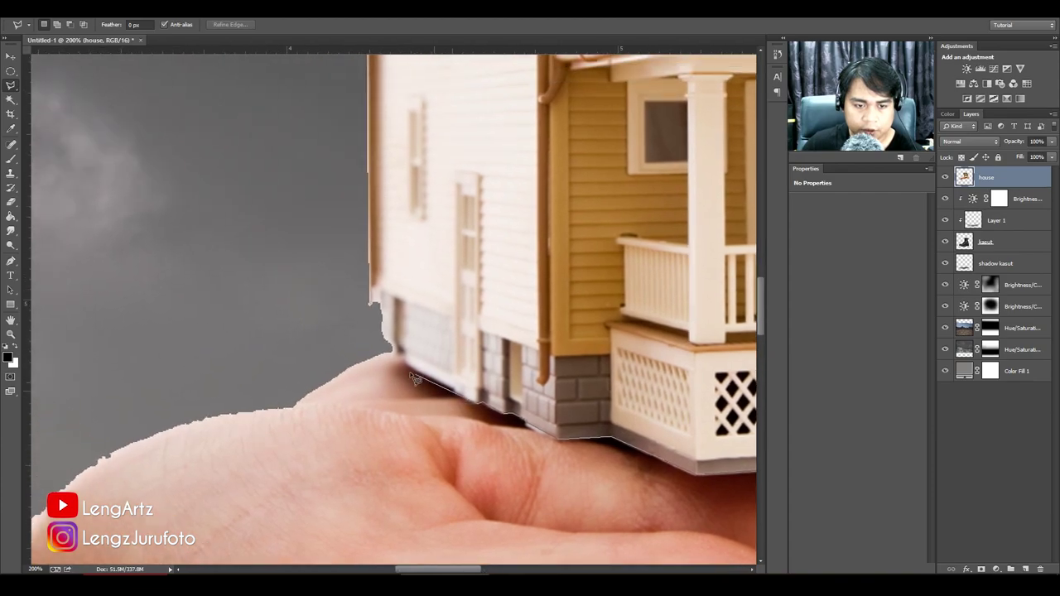
pyautogui.click(383, 338)
pyautogui.moveTo(383, 339); pyautogui.dragTo(386, 380)
pyautogui.scroll(-1, 397, 348)
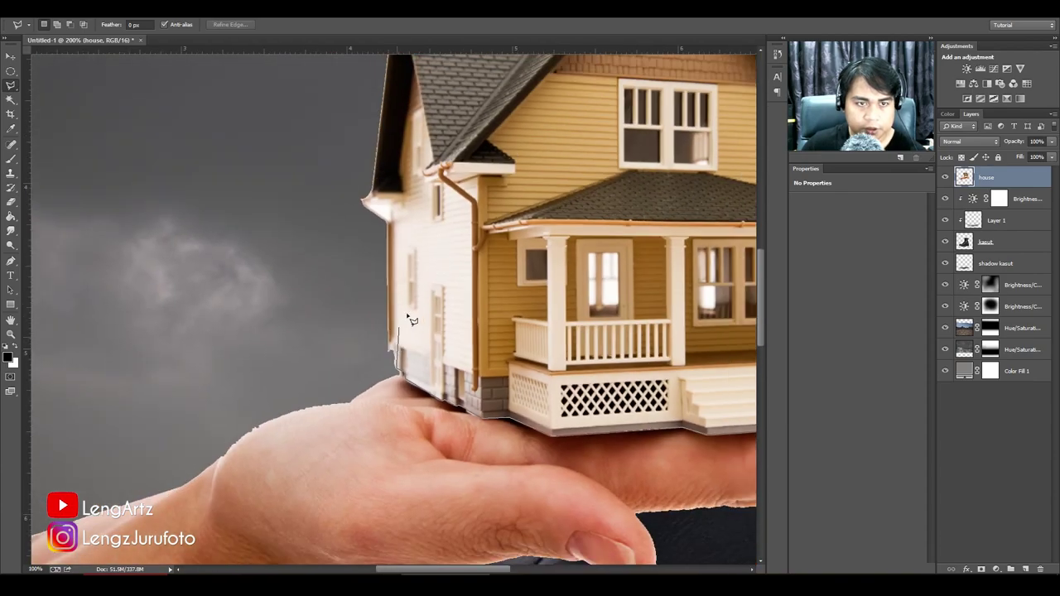
pyautogui.scroll(3, 406, 318)
pyautogui.scroll(1, 402, 331)
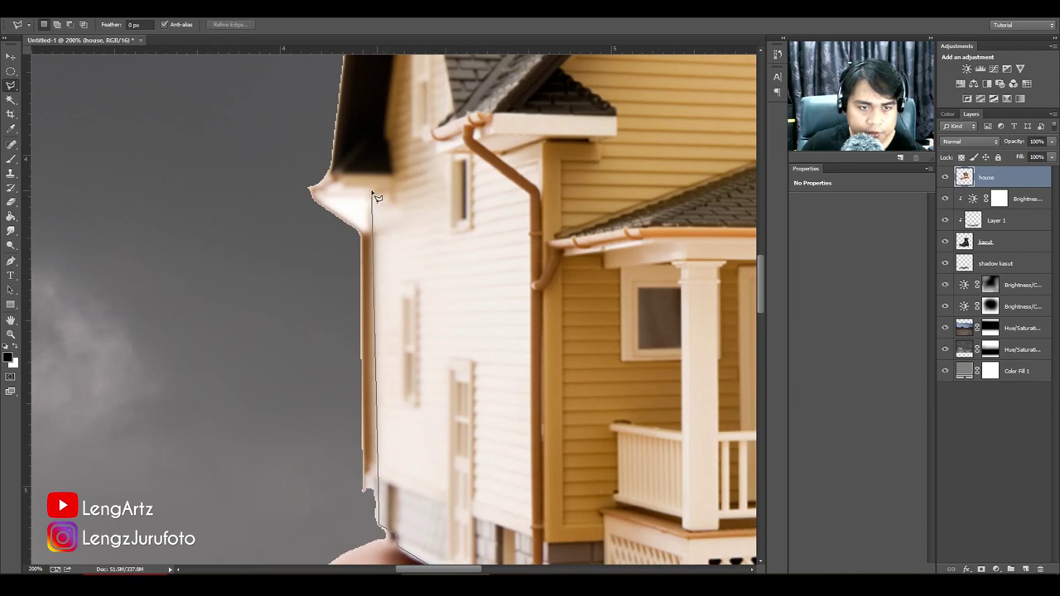
pyautogui.click(373, 190)
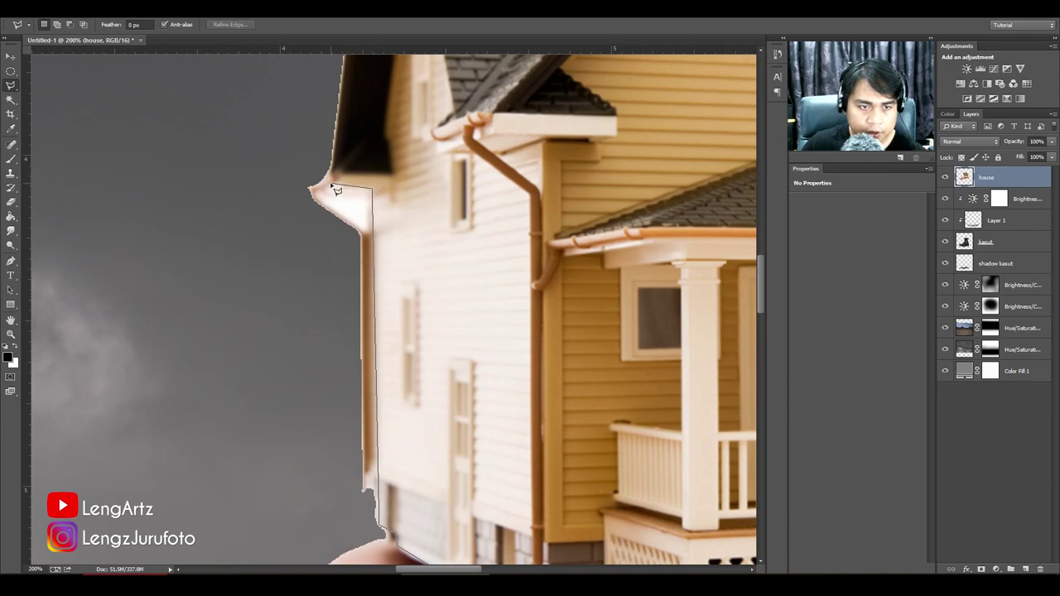
pyautogui.scroll(-5, 302, 191)
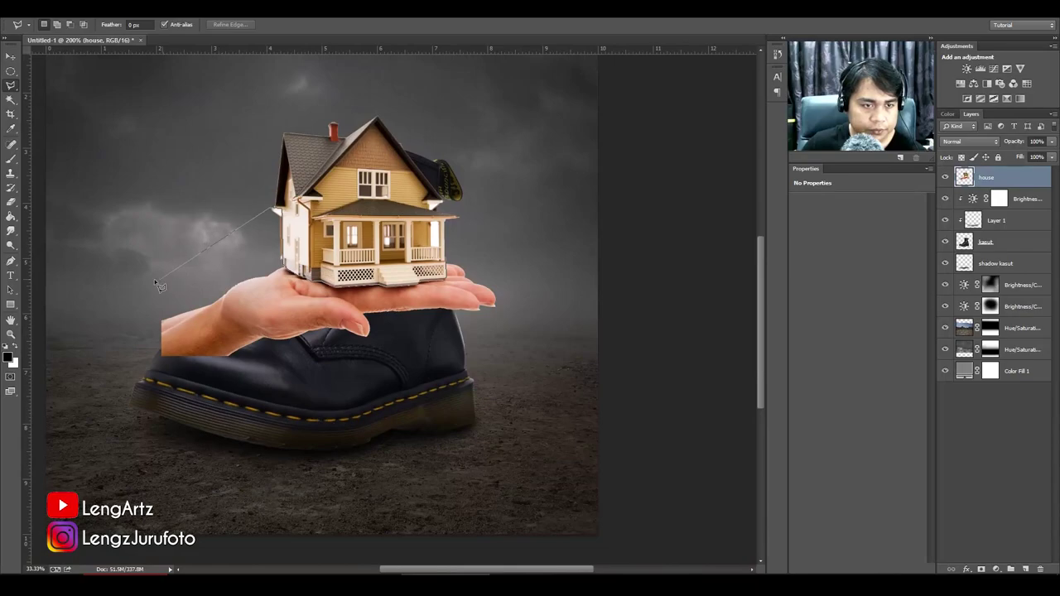
# Close the lasso outline around the whole hand, delete the hand from the house layer, and clear the selection.
pyautogui.click(109, 273)
pyautogui.click(72, 425)
pyautogui.click(414, 500)
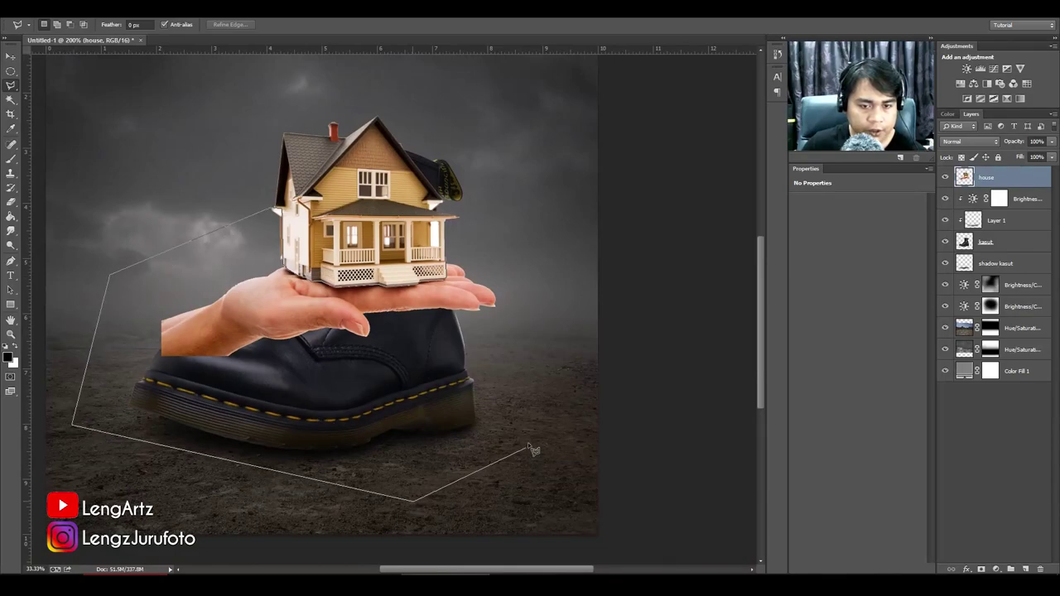
pyautogui.click(531, 440)
pyautogui.click(554, 294)
pyautogui.click(508, 245)
pyautogui.doubleClick(461, 242)
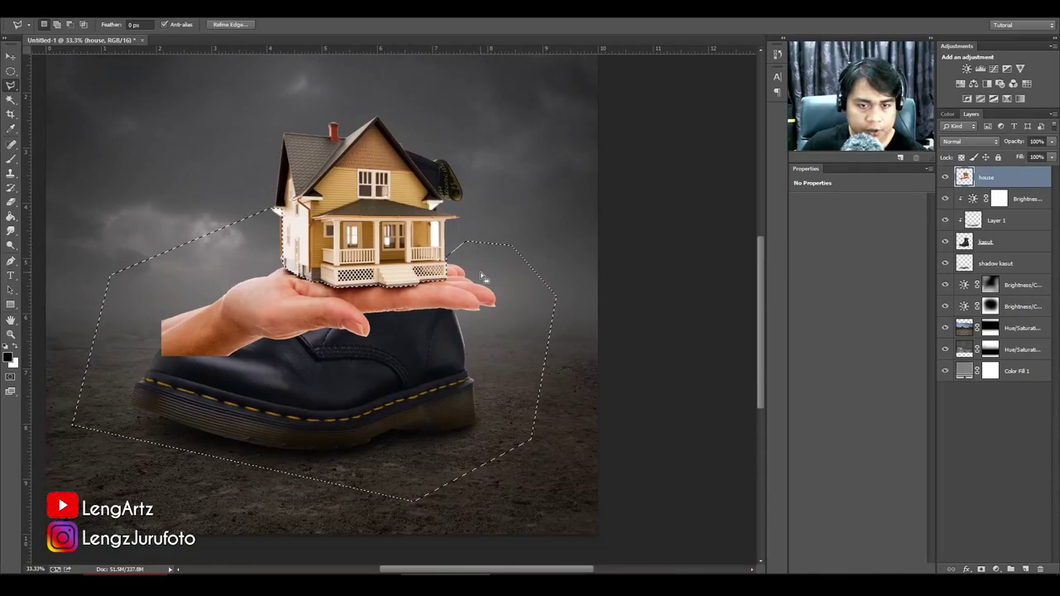
pyautogui.press('Delete')
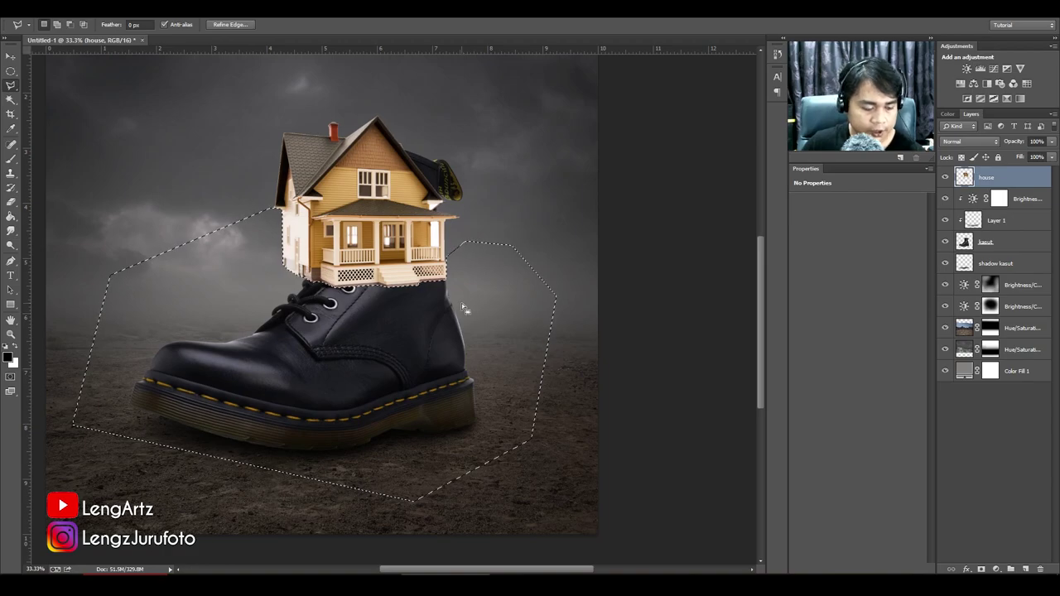
pyautogui.hotkey('ctrl', 'd')
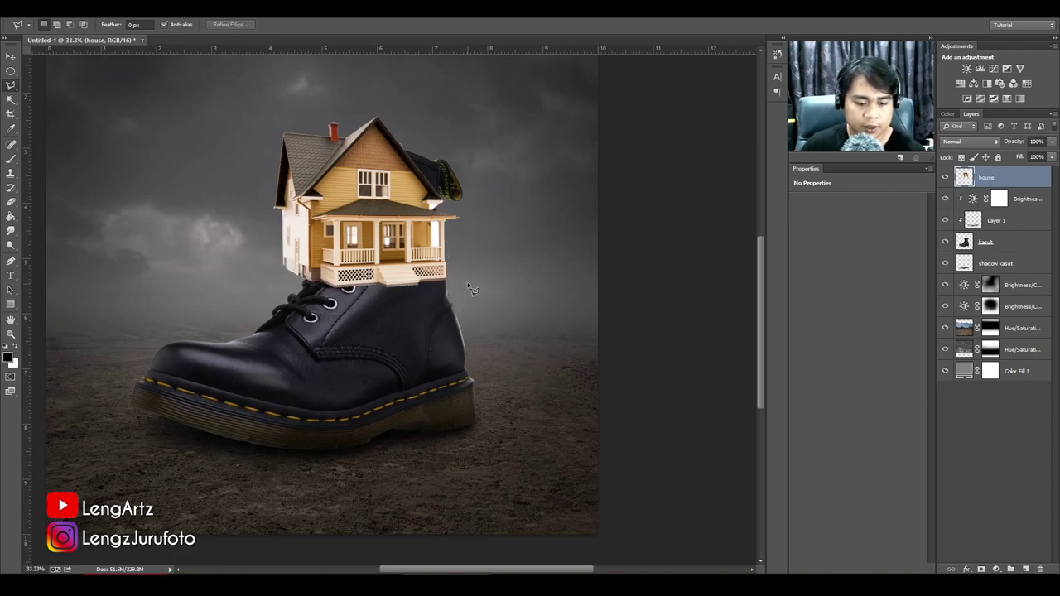
# Outline the white gap between the porch's right column and the house wall with the Polygonal Lasso, and delete it.
pyautogui.hotkey('ctrl', '+')
pyautogui.hotkey('ctrl', '+')
pyautogui.moveTo(476, 201); pyautogui.dragTo(387, 296)
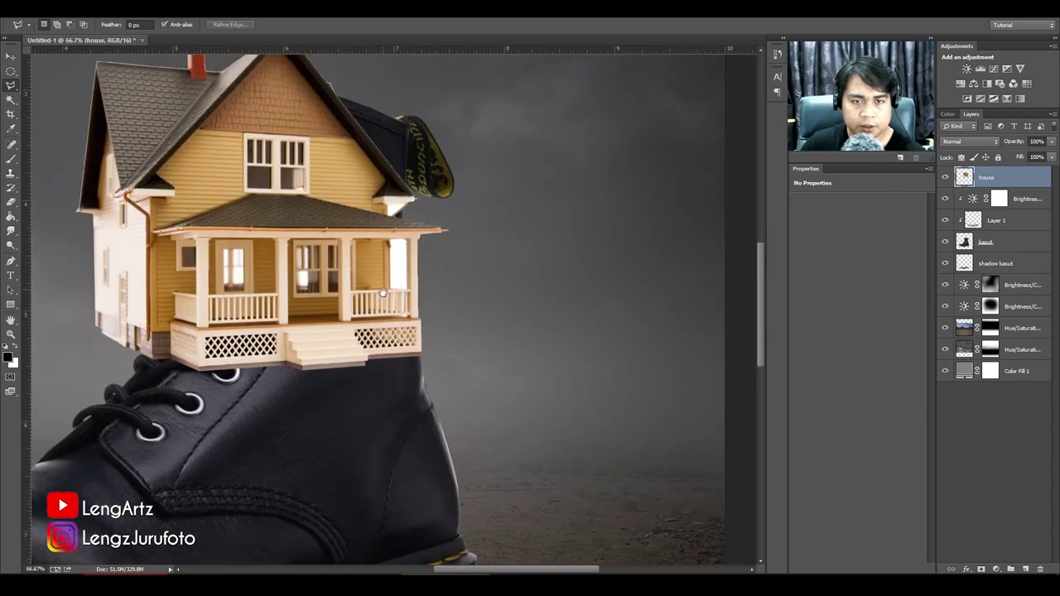
pyautogui.hotkey('ctrl', '+')
pyautogui.hotkey('ctrl', '+')
pyautogui.moveTo(399, 199); pyautogui.dragTo(362, 293)
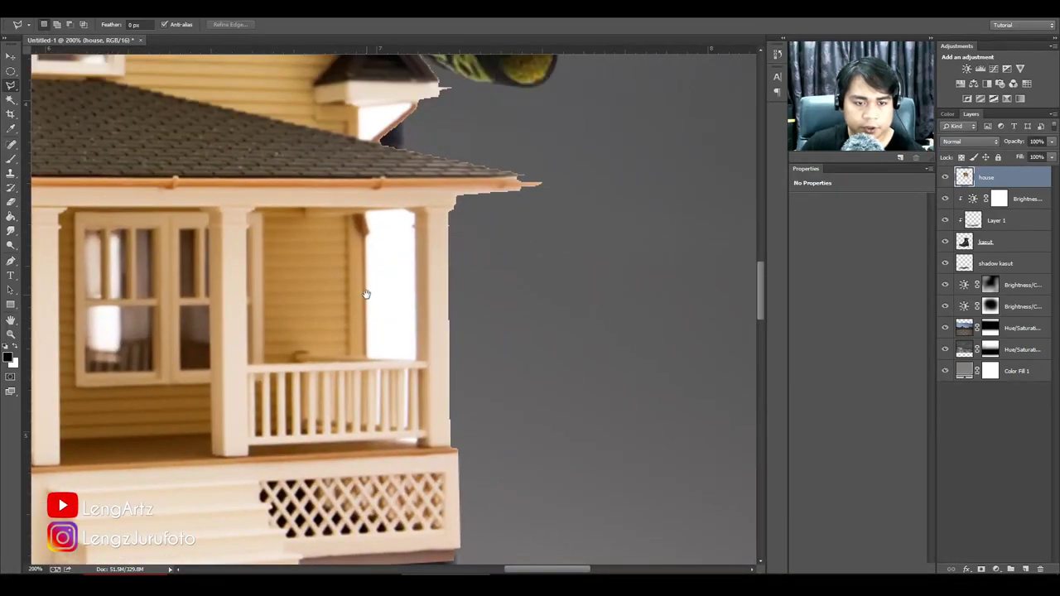
pyautogui.scroll(1, 414, 276)
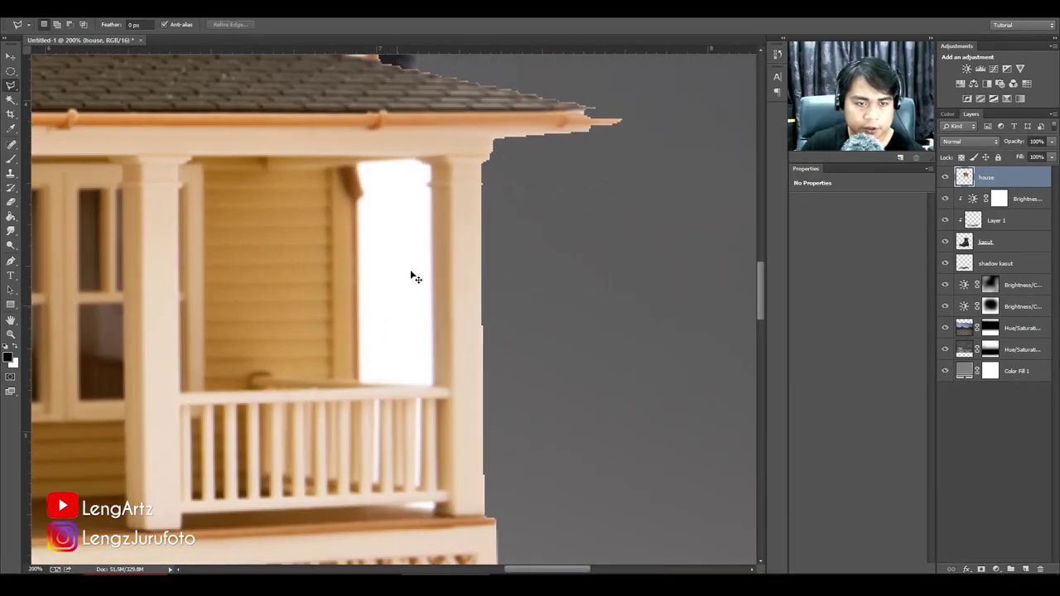
pyautogui.click(359, 161)
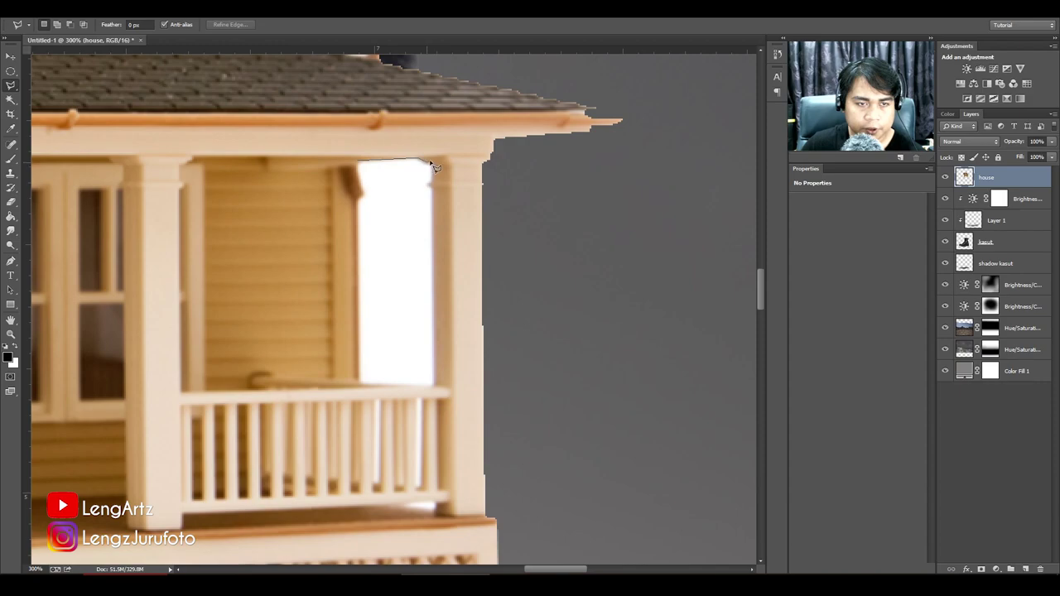
pyautogui.click(432, 162)
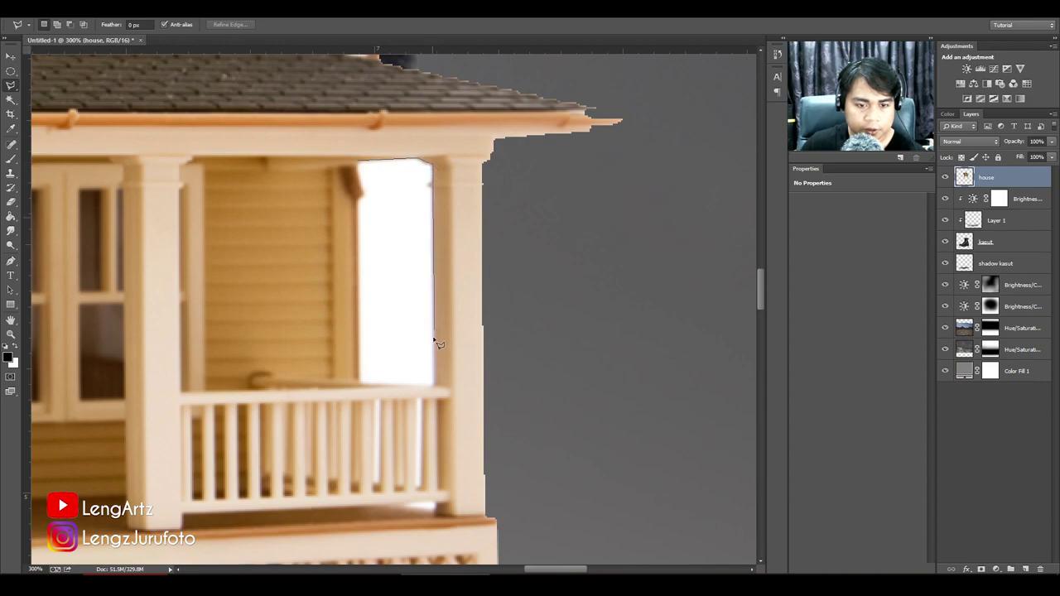
pyautogui.click(436, 387)
pyautogui.click(360, 383)
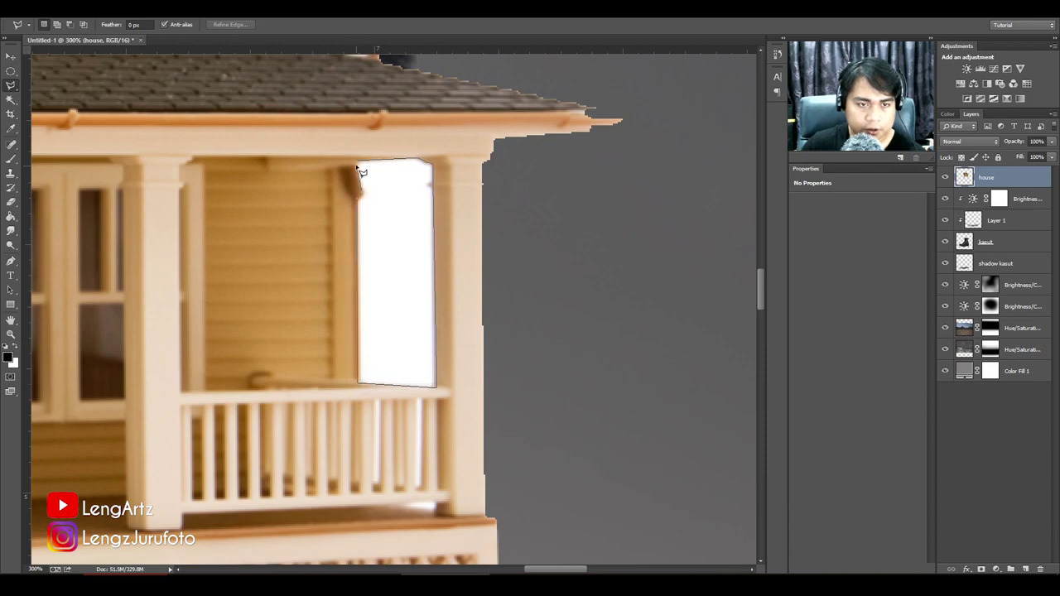
pyautogui.click(361, 166)
pyautogui.press('Delete')
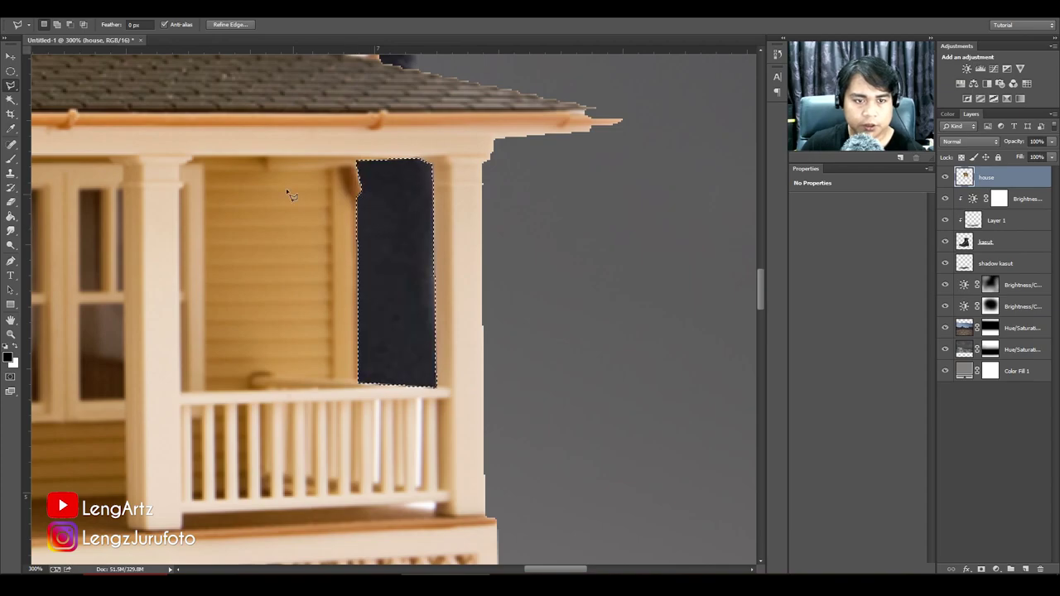
# Outline the white triangle under the right roof eave, inside the diagonal brace, with the Polygonal Lasso and delete it.
pyautogui.moveTo(287, 194); pyautogui.dragTo(289, 424)
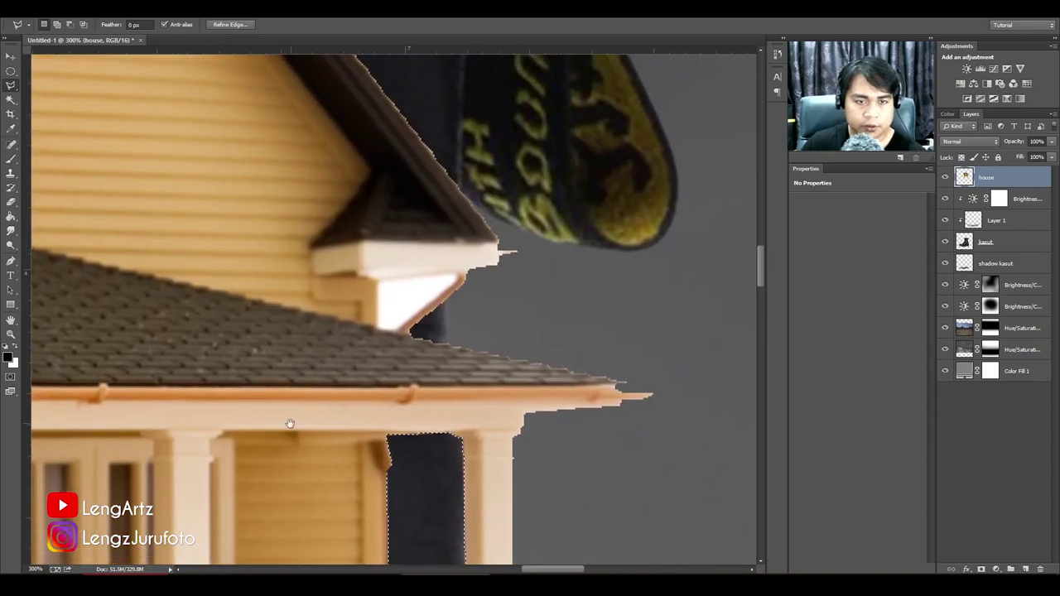
pyautogui.click(461, 275)
pyautogui.click(377, 279)
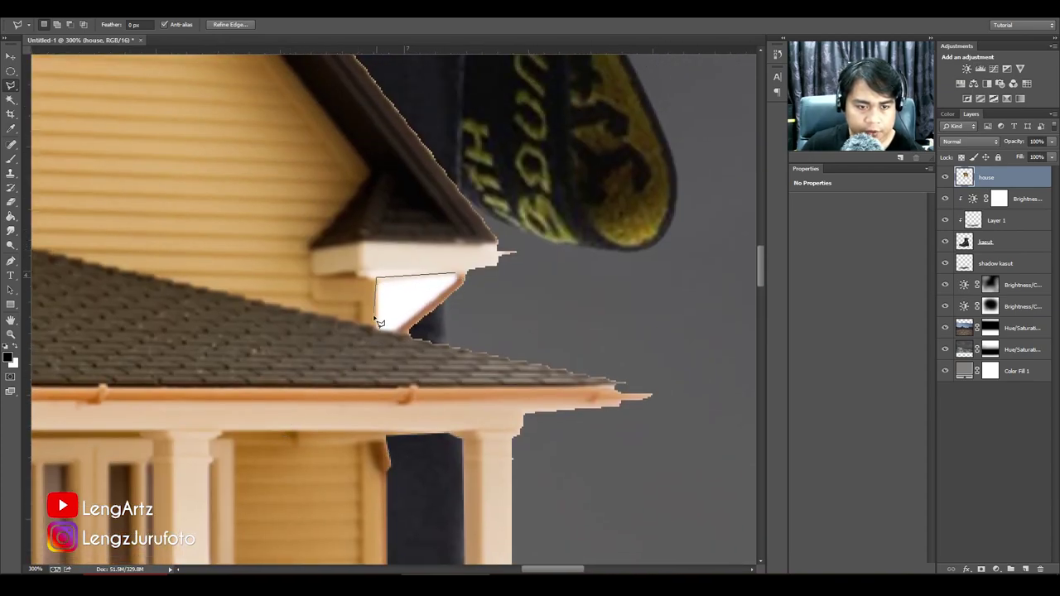
pyautogui.click(377, 331)
pyautogui.click(398, 333)
pyautogui.click(461, 278)
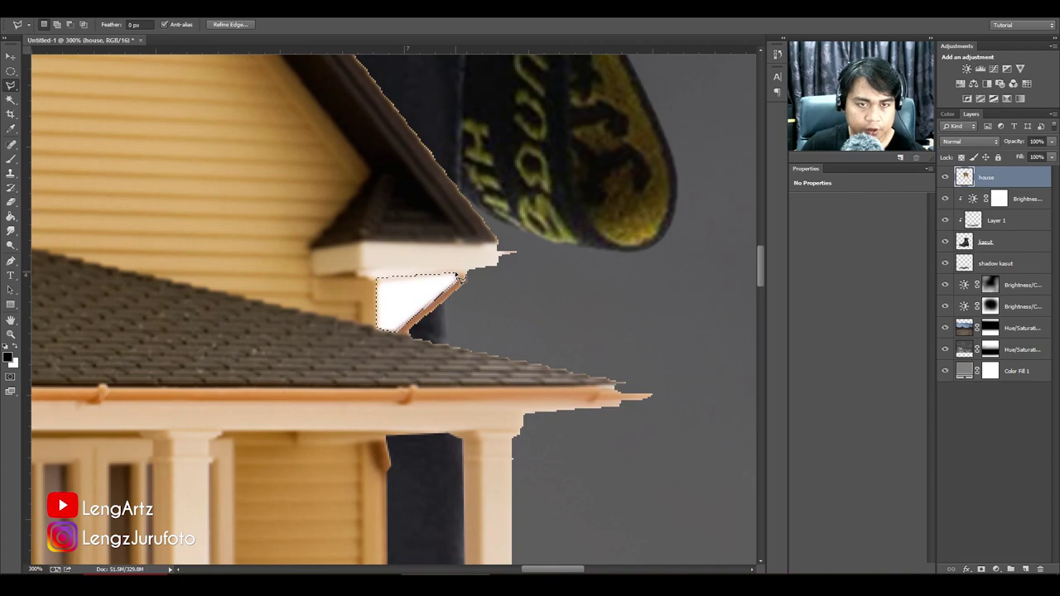
pyautogui.press('Delete')
pyautogui.hotkey('ctrl', '-')
pyautogui.hotkey('ctrl', '-')
pyautogui.hotkey('ctrl', '-')
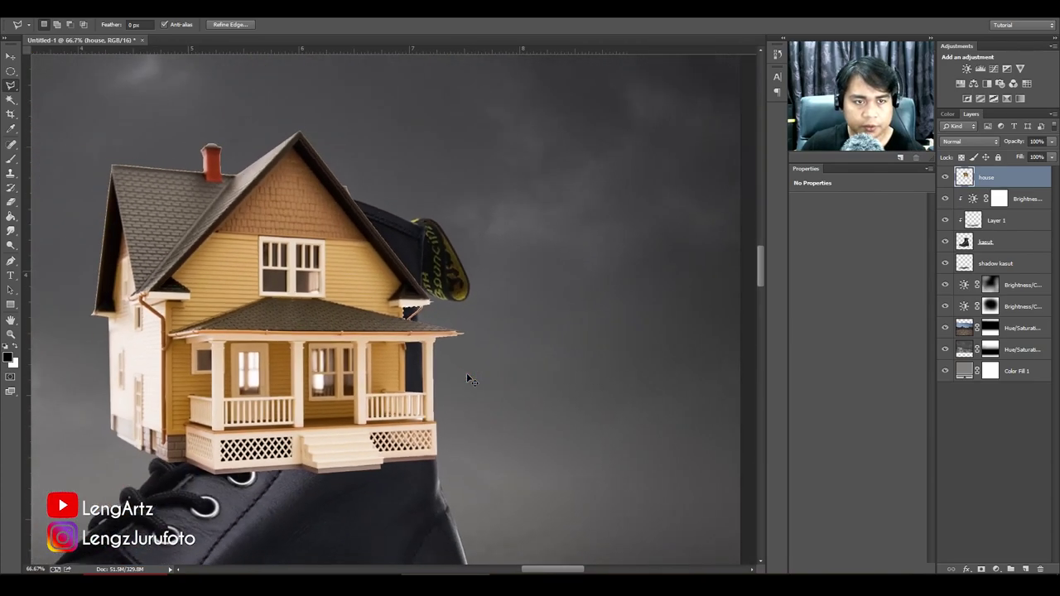
pyautogui.hotkey('ctrl', '+')
pyautogui.hotkey('ctrl', '+')
pyautogui.moveTo(386, 279); pyautogui.dragTo(428, 410)
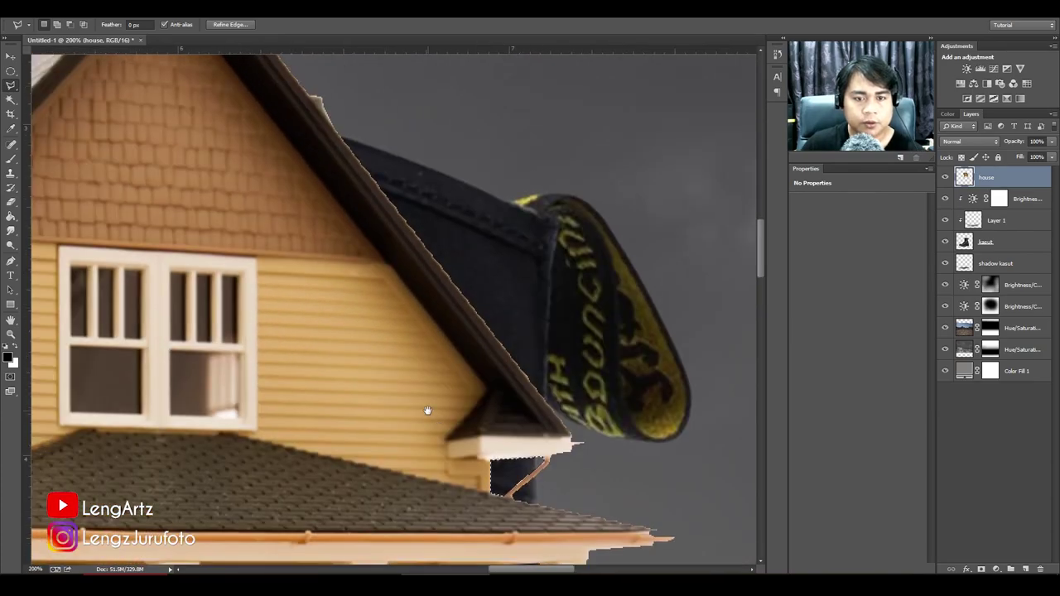
pyautogui.click(574, 440)
pyautogui.moveTo(419, 297); pyautogui.dragTo(485, 376)
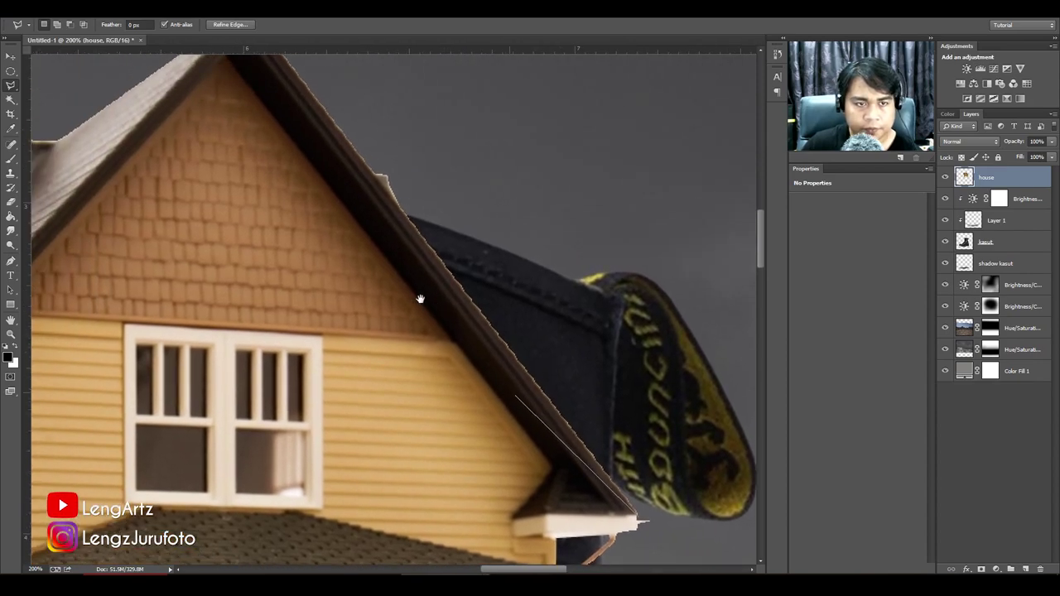
pyautogui.moveTo(420, 298); pyautogui.dragTo(473, 399)
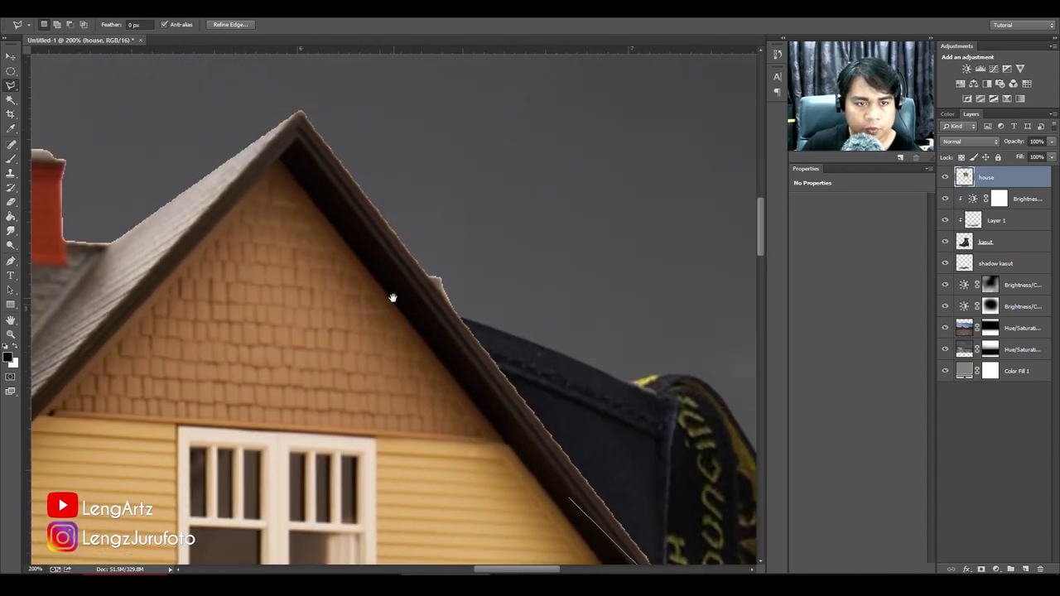
pyautogui.click(301, 114)
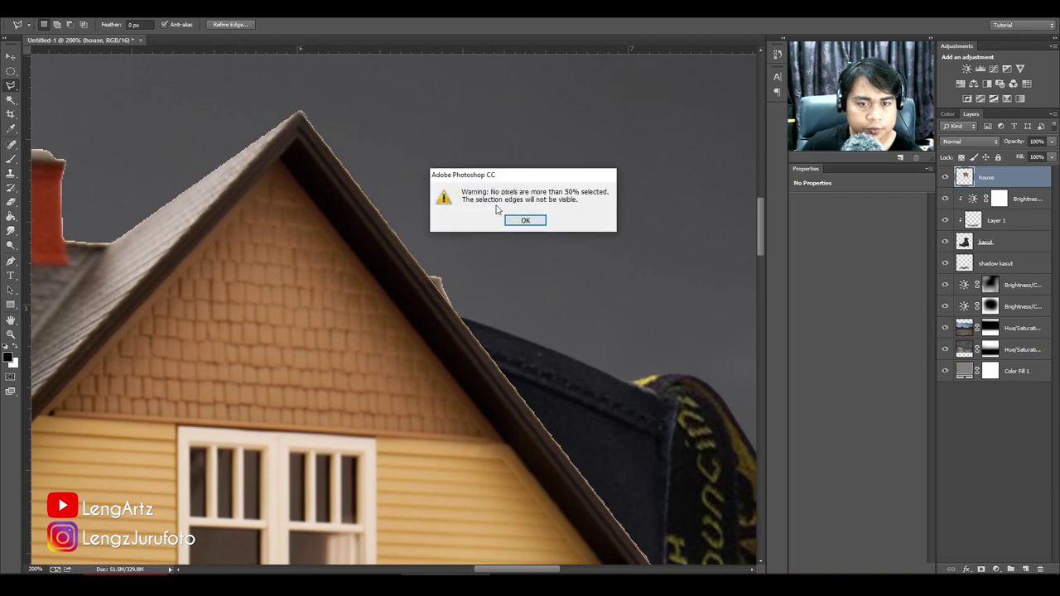
pyautogui.click(525, 219)
# Trace the house's roofline with the Polygonal Lasso from the right eave tip over the gable peak to the roof valley beside the chimney.
pyautogui.moveTo(580, 442); pyautogui.dragTo(525, 281)
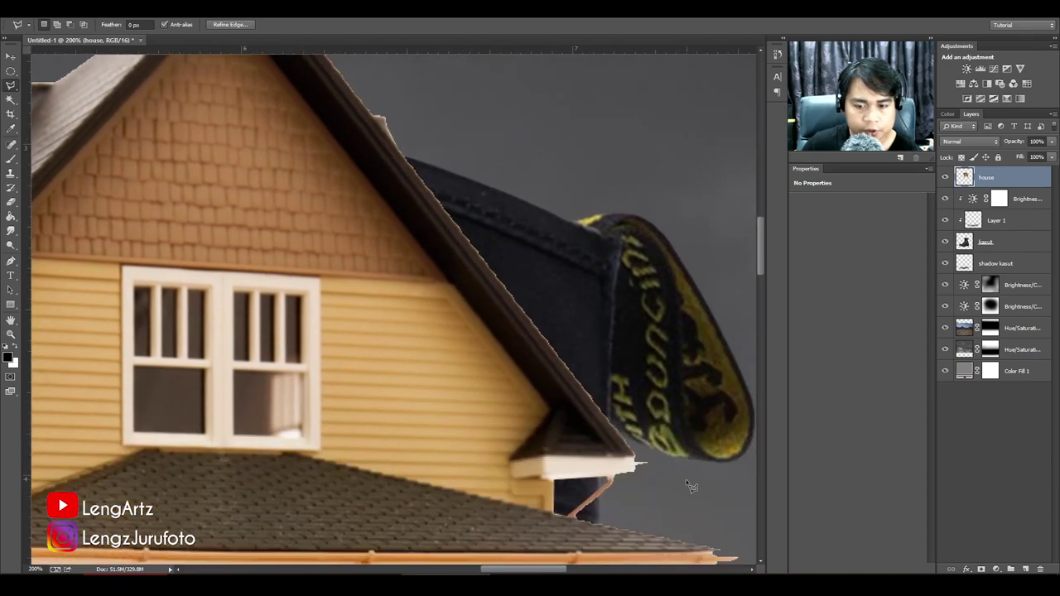
pyautogui.click(633, 456)
pyautogui.moveTo(514, 388); pyautogui.dragTo(551, 458)
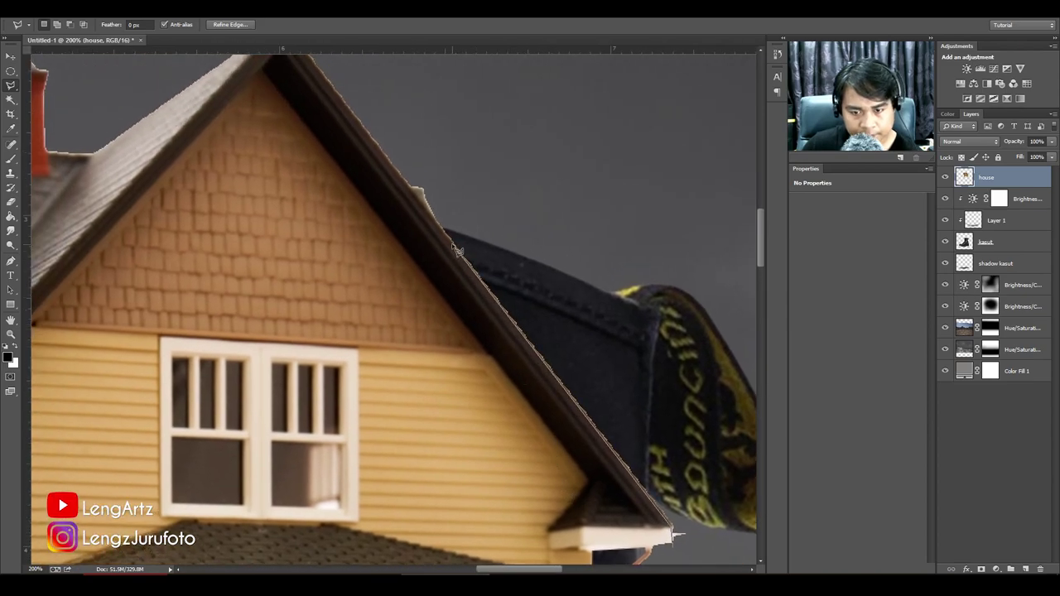
pyautogui.moveTo(398, 228); pyautogui.dragTo(514, 398)
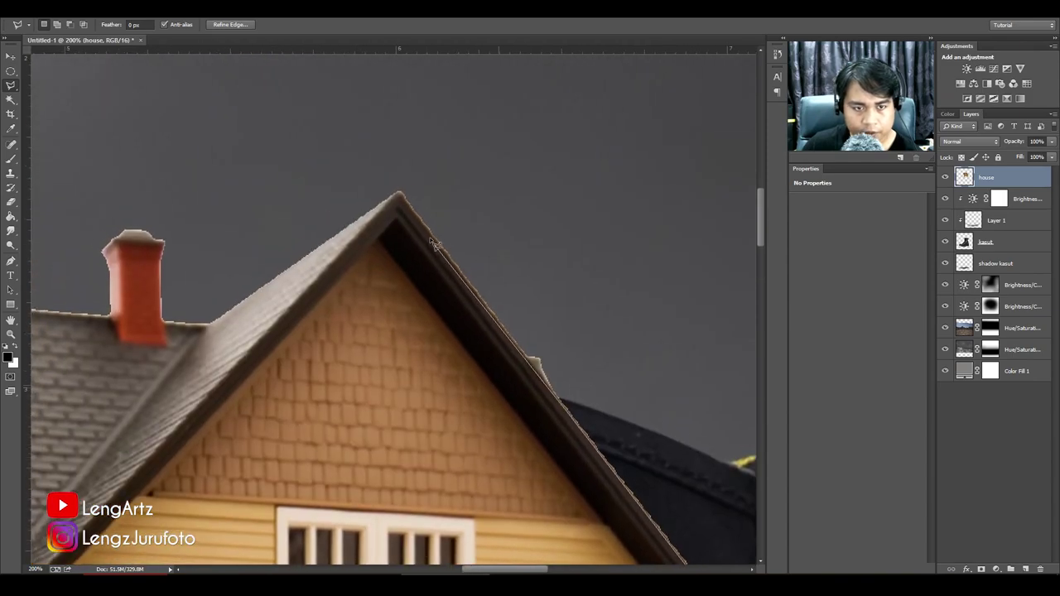
pyautogui.click(399, 194)
pyautogui.moveTo(367, 253); pyautogui.dragTo(501, 234)
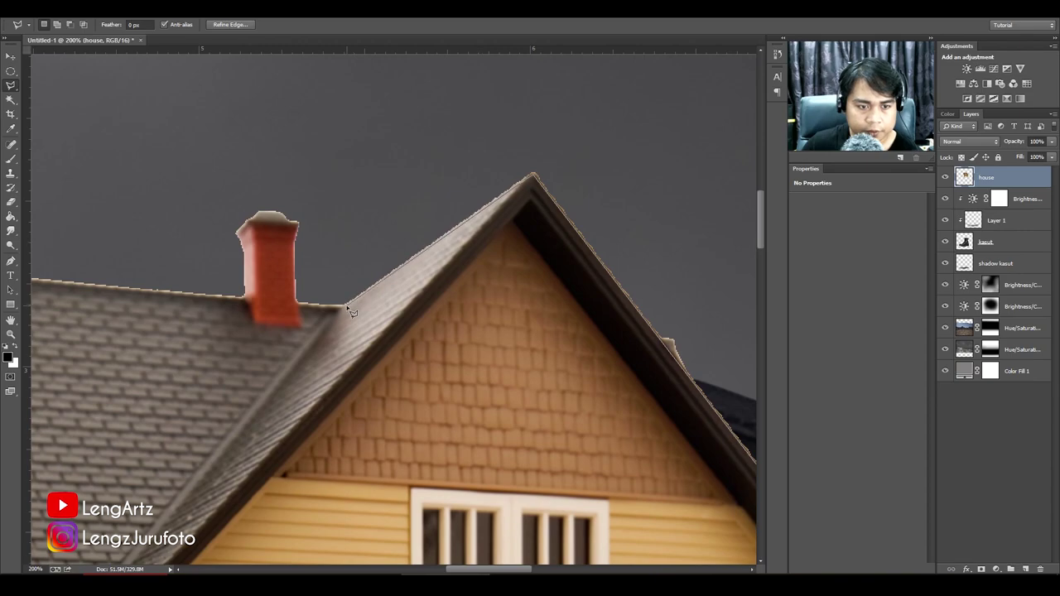
pyautogui.click(345, 307)
# Continue the lasso outline around the red chimney and along the ridge to the left end of the rear roof.
pyautogui.moveTo(439, 321); pyautogui.dragTo(613, 331)
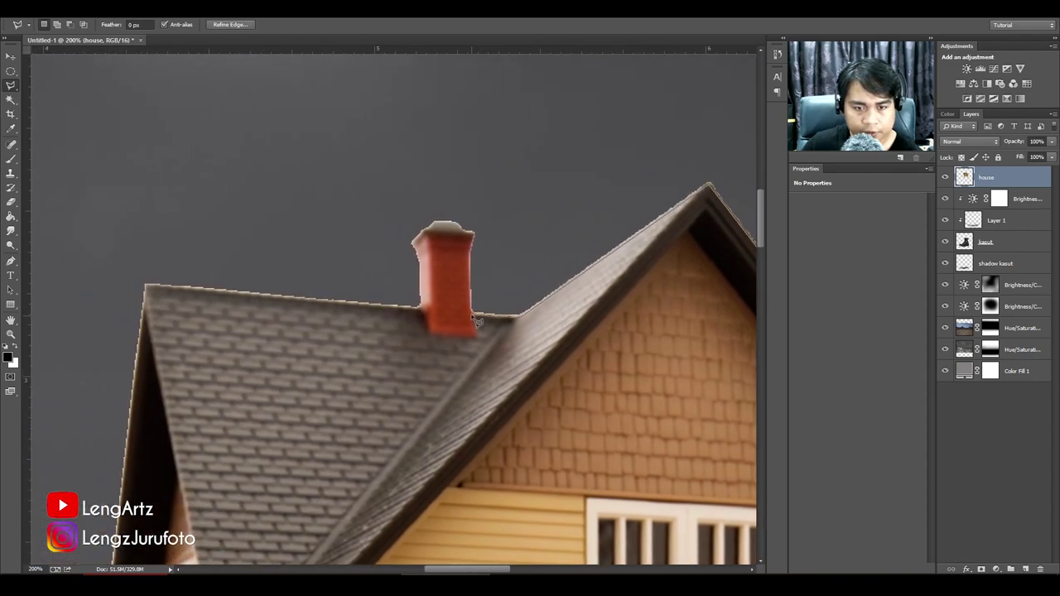
pyautogui.click(473, 312)
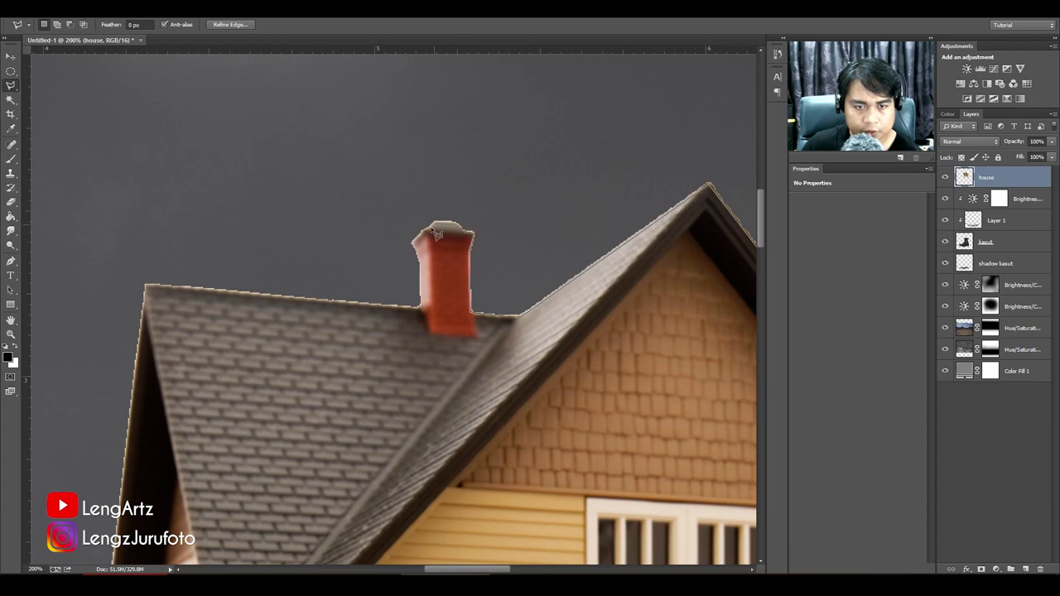
pyautogui.moveTo(417, 258); pyautogui.dragTo(508, 268)
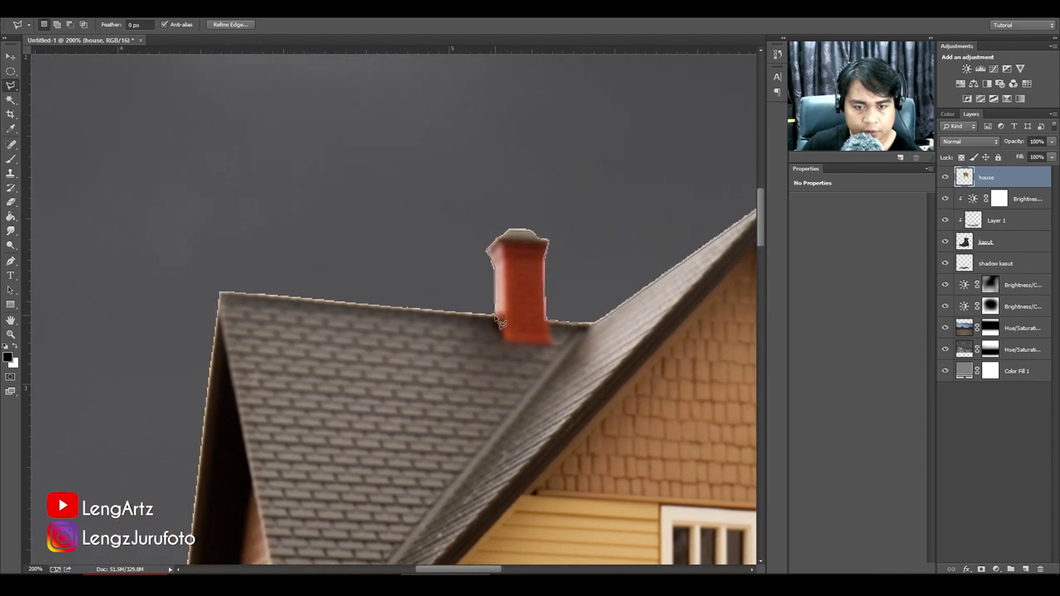
pyautogui.moveTo(443, 329); pyautogui.dragTo(592, 318)
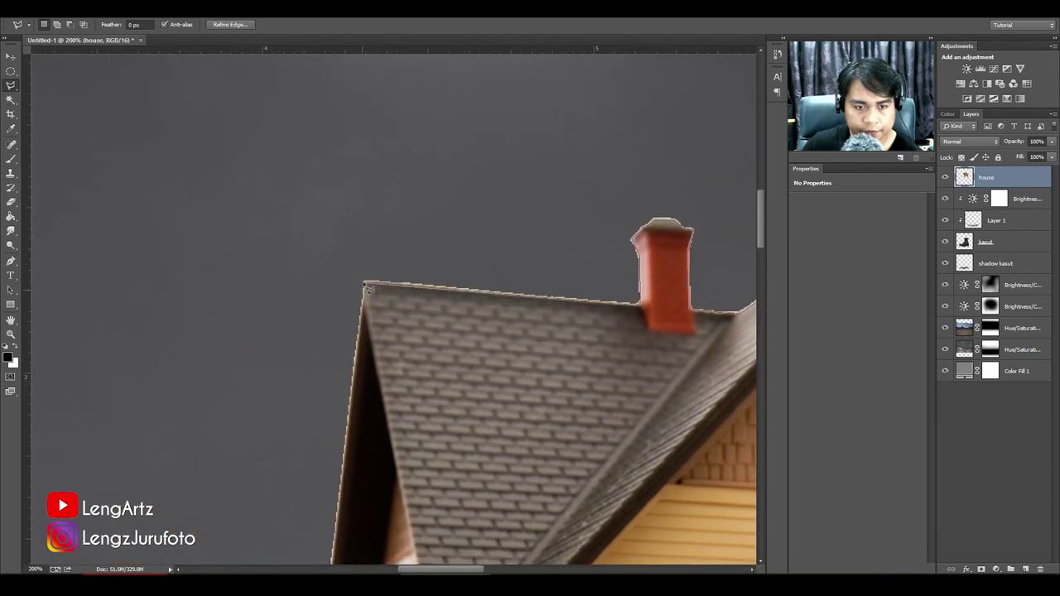
pyautogui.click(367, 285)
pyautogui.scroll(-3, 367, 285)
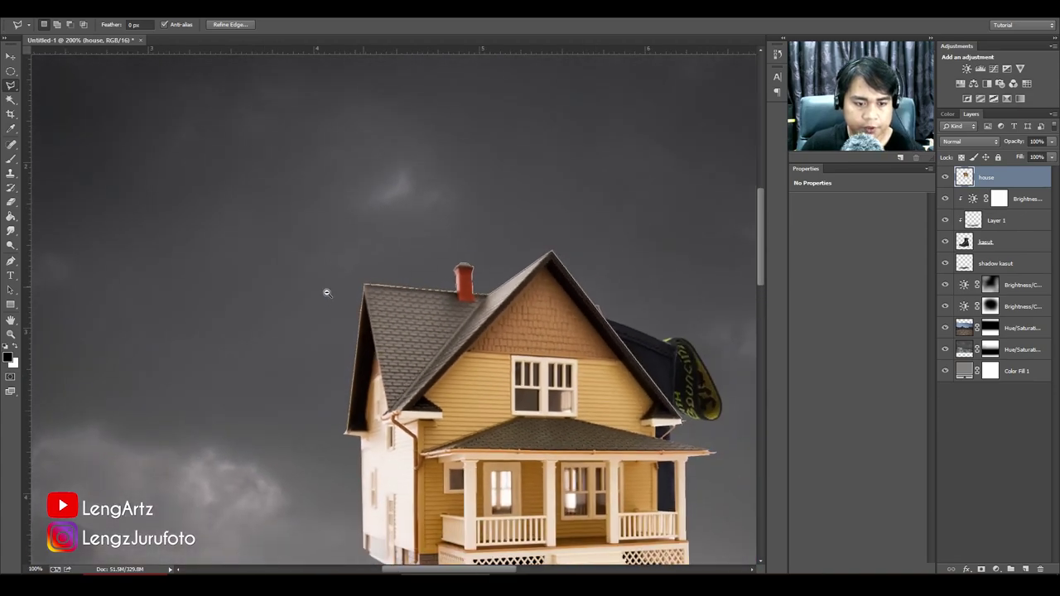
# Close the lasso outline around the area above the roof, delete the leftover fringe from the house layer, and clear the selection.
pyautogui.click(243, 269)
pyautogui.click(380, 72)
pyautogui.click(657, 166)
pyautogui.click(702, 386)
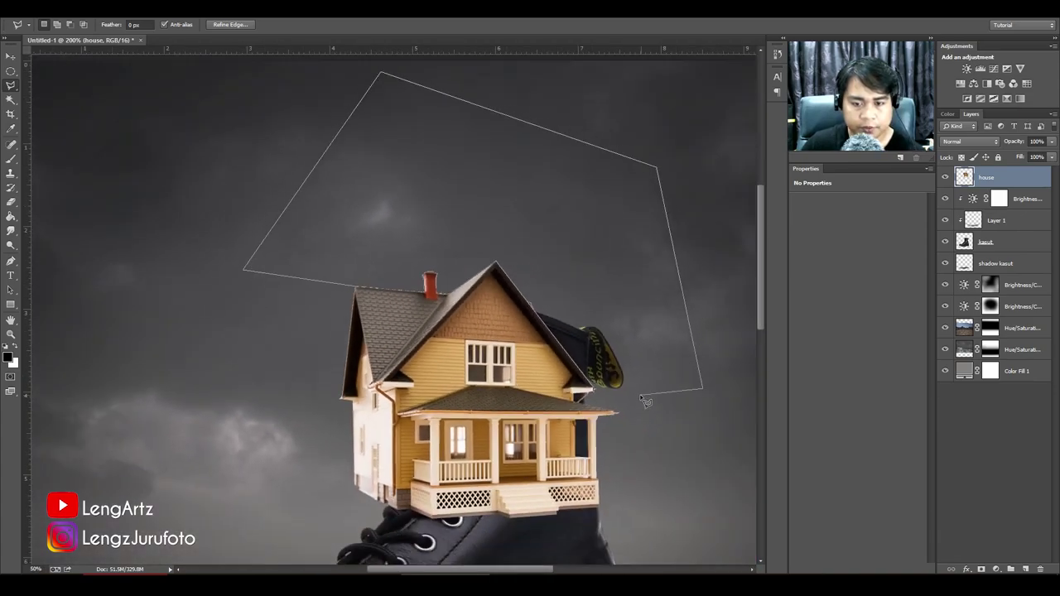
pyautogui.doubleClick(636, 396)
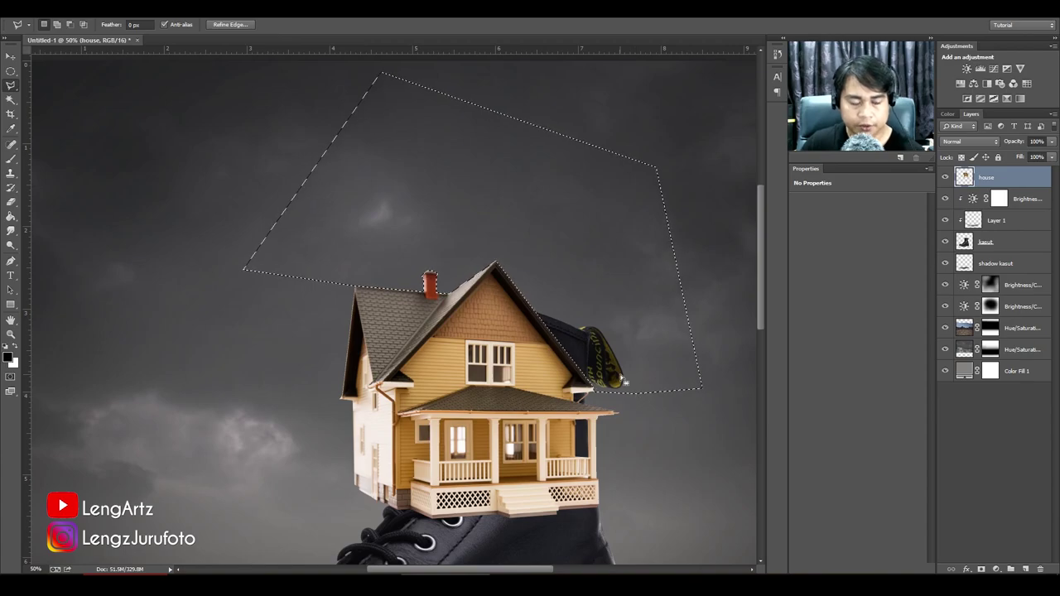
pyautogui.hotkey('ctrl', 'd')
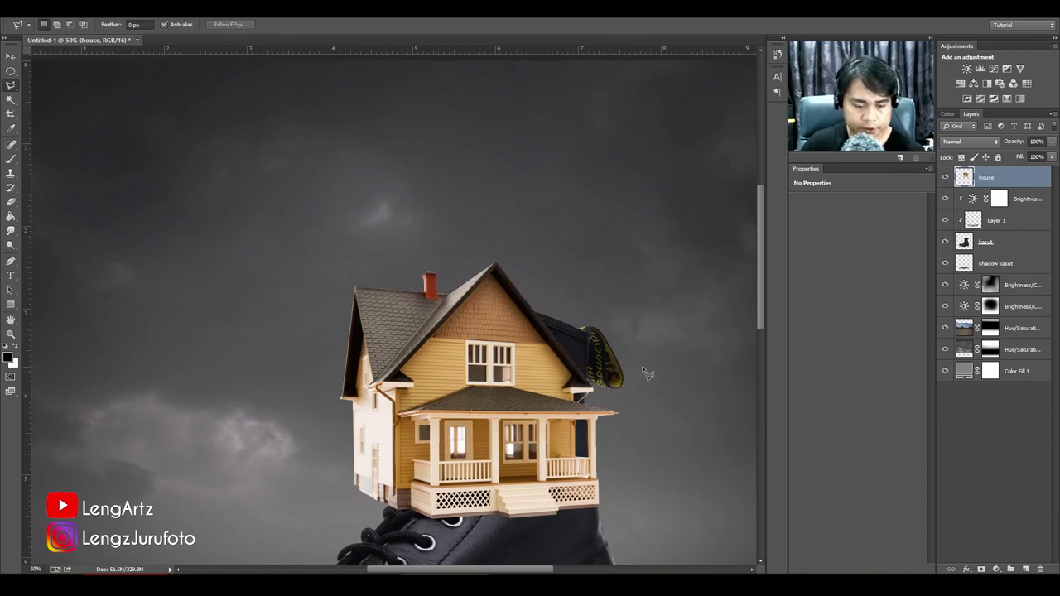
pyautogui.scroll(-2, 635, 363)
pyautogui.scroll(1, 635, 370)
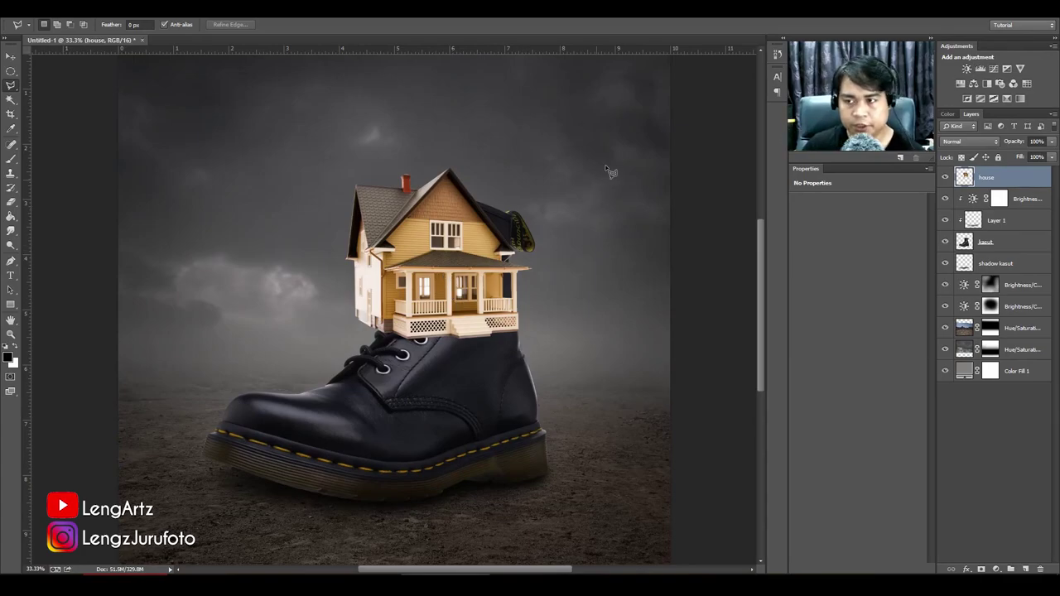
# Add a Brightness/Contrast adjustment clipped to the house layer and lower its brightness to -52.
pyautogui.click(966, 69)
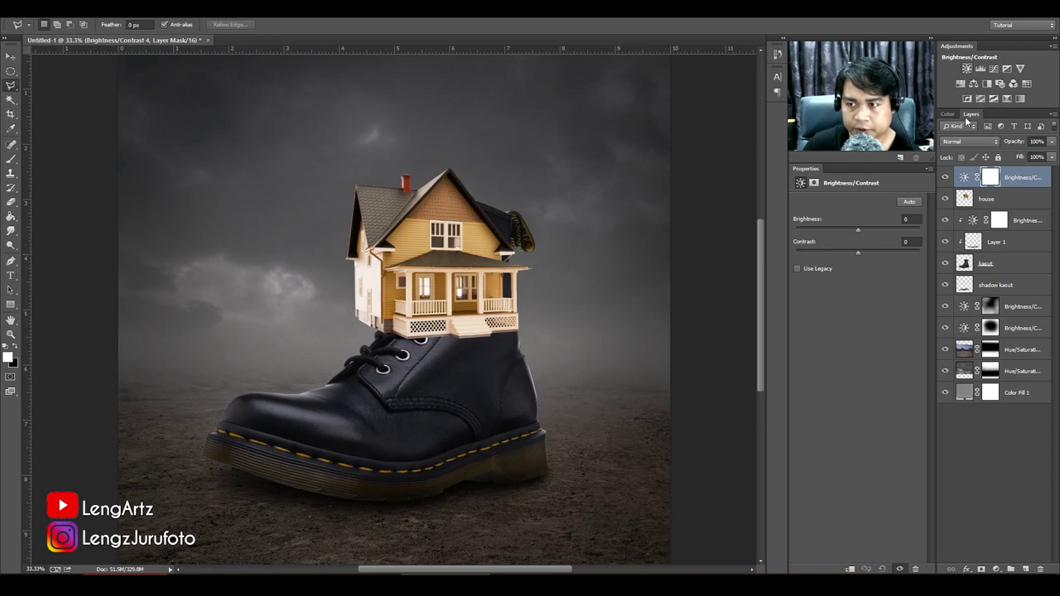
pyautogui.keyDown('alt'); pyautogui.click(1011, 186); pyautogui.keyUp('alt')
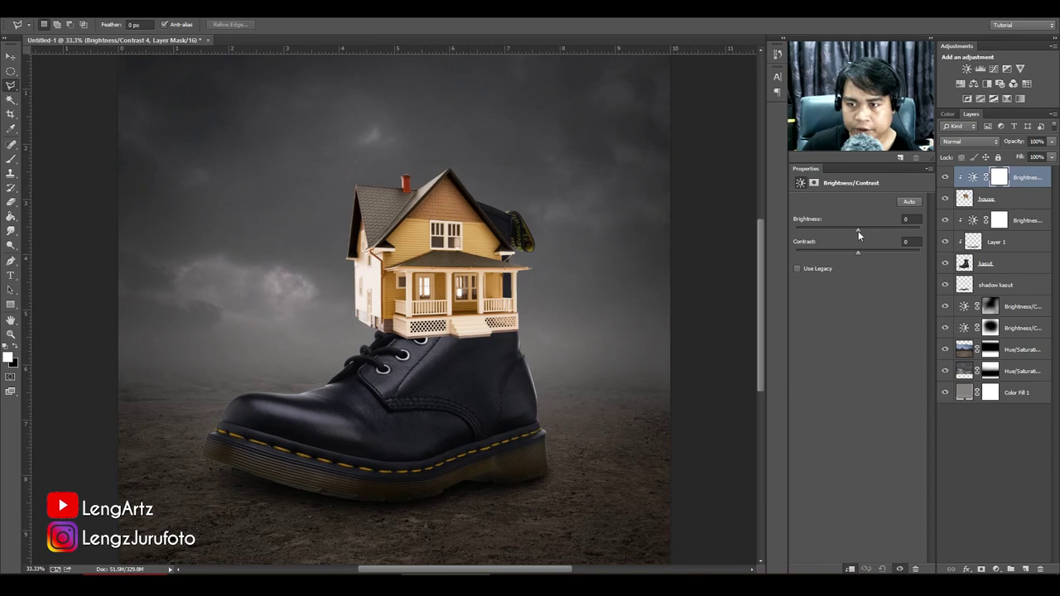
pyautogui.moveTo(858, 231); pyautogui.dragTo(836, 232)
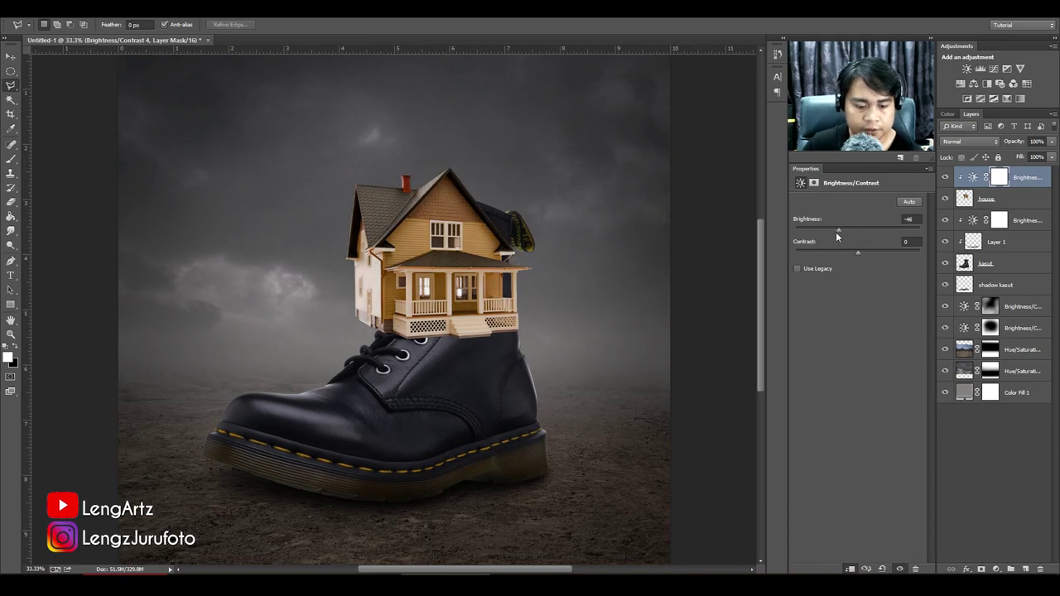
pyautogui.hotkey('ctrl', '+')
pyautogui.hotkey('ctrl', '+')
pyautogui.hotkey('ctrl', '+')
pyautogui.moveTo(343, 211); pyautogui.dragTo(346, 230)
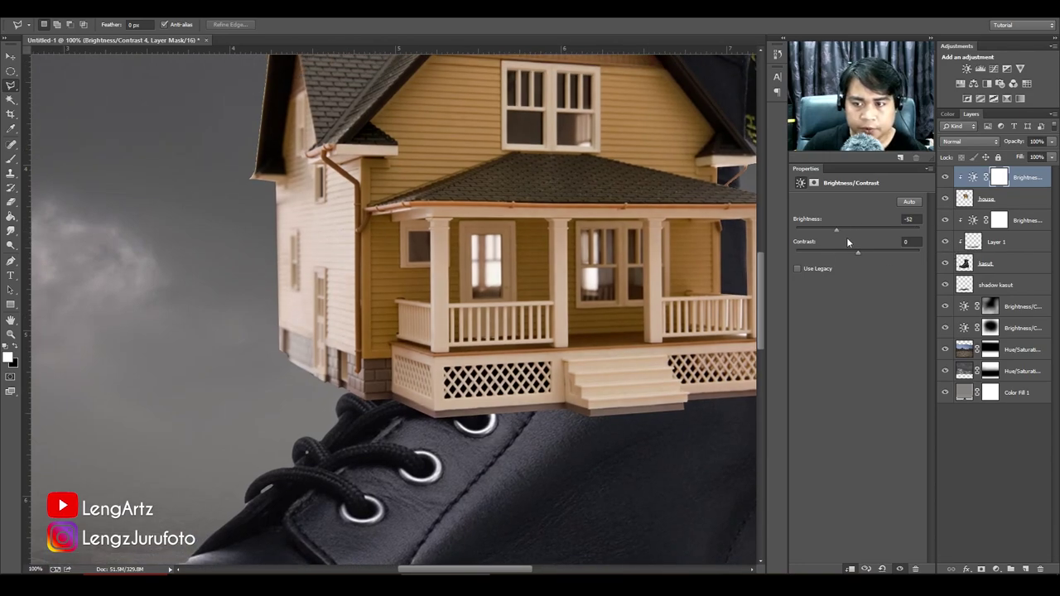
# Set the adjustment's contrast to 14 and brightness to -60, and merge it with the house layer.
pyautogui.moveTo(857, 250); pyautogui.dragTo(866, 251)
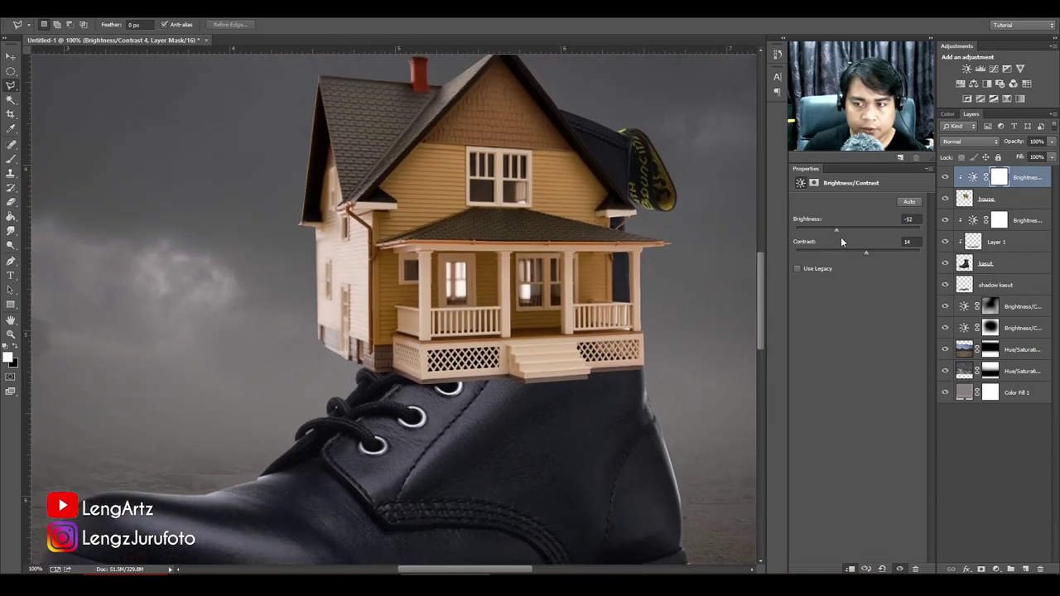
pyautogui.hotkey('ctrl', '-')
pyautogui.hotkey('ctrl', '-')
pyautogui.hotkey('ctrl', '-')
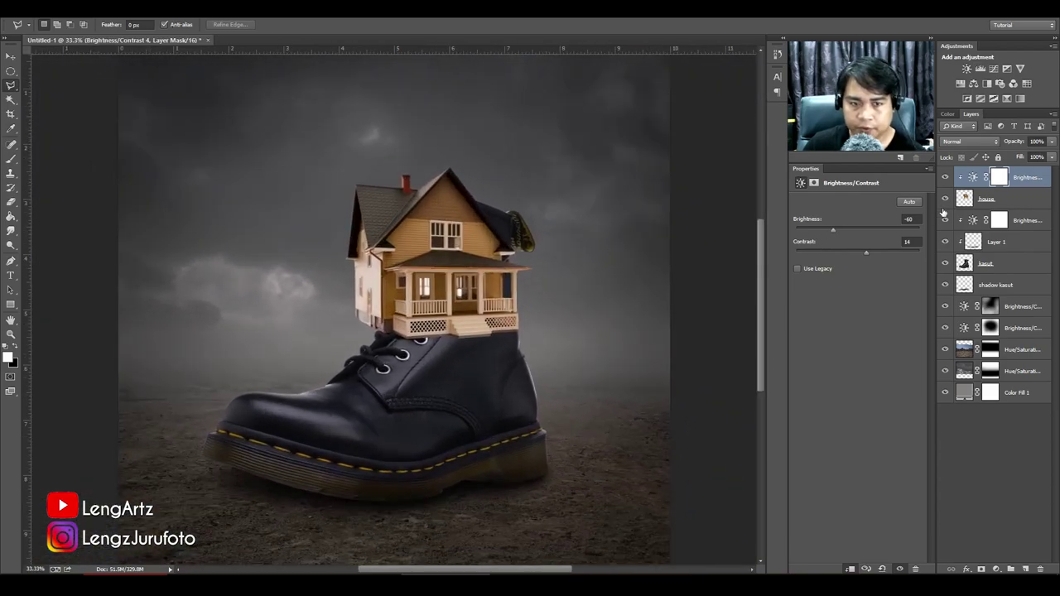
pyautogui.keyDown('ctrl'); pyautogui.click(1018, 198); pyautogui.keyUp('ctrl')
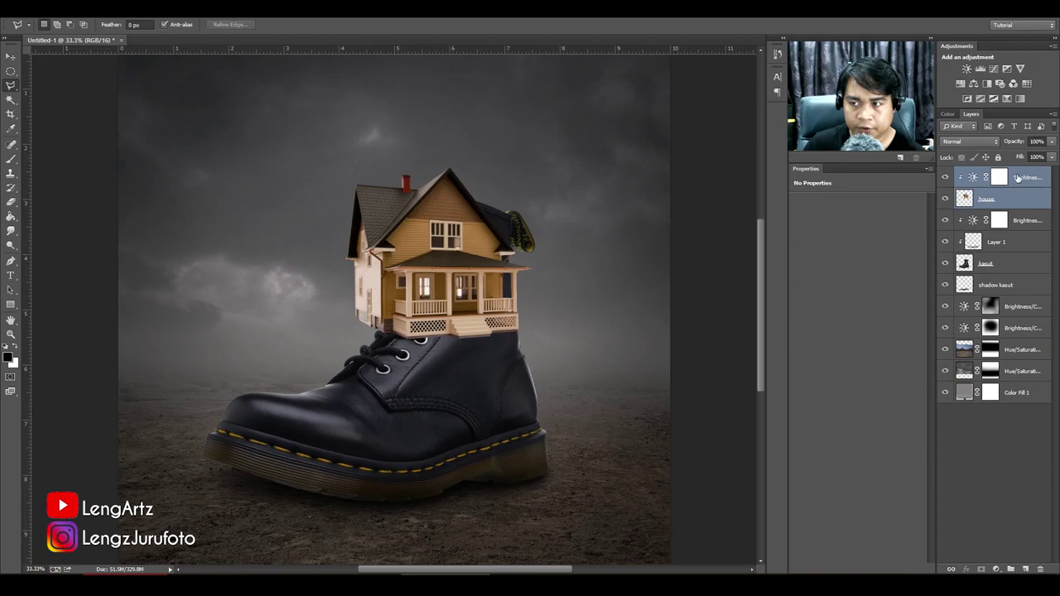
pyautogui.hotkey('ctrl', 'e')
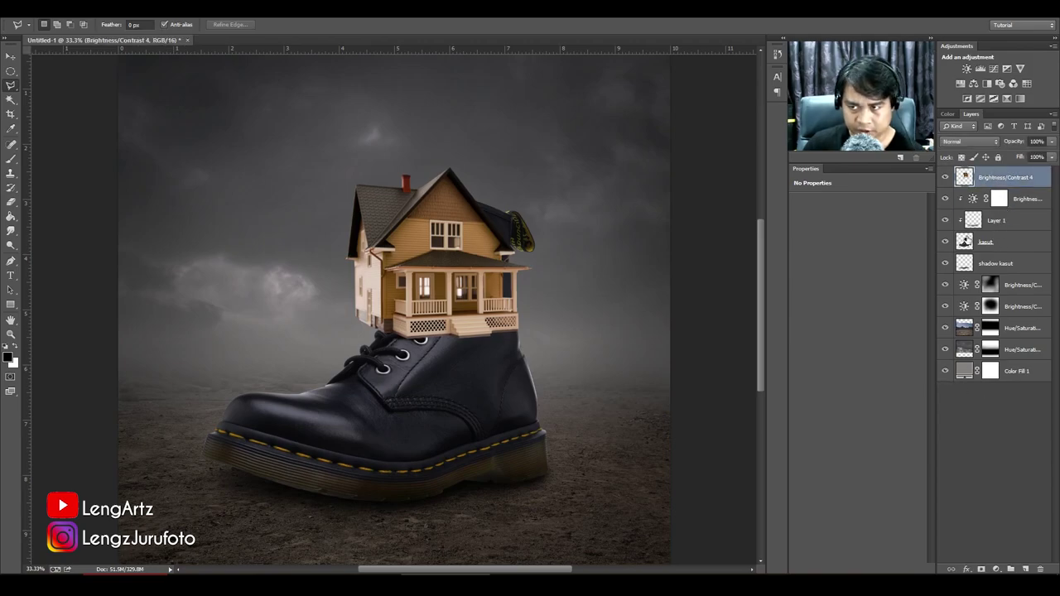
# Scale the house to about 72% on top of the boot's opening and lower its layer opacity to 43%.
pyautogui.hotkey('ctrl', 't')
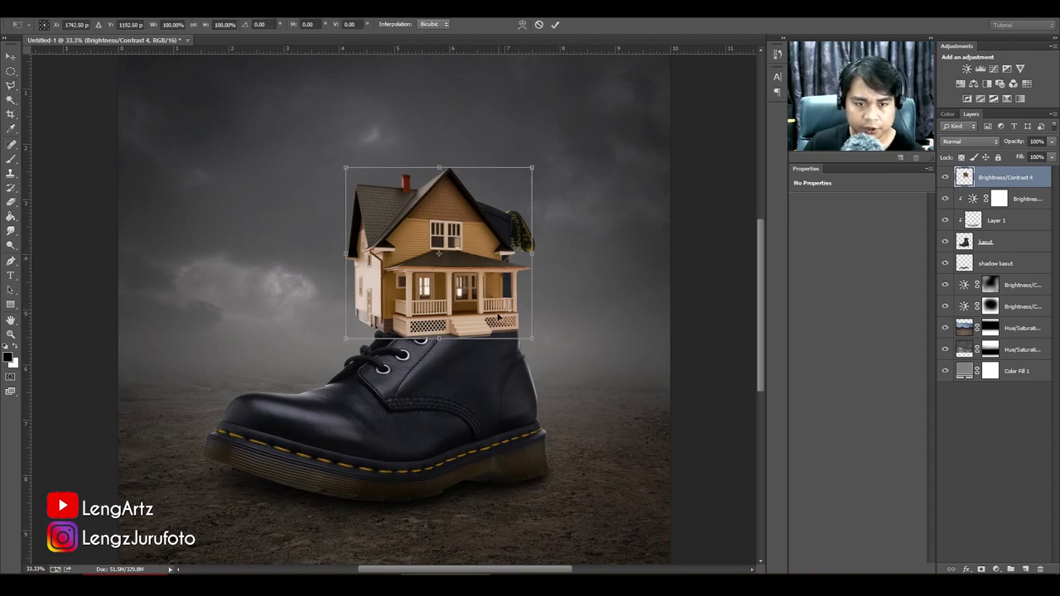
pyautogui.moveTo(499, 317); pyautogui.dragTo(523, 197)
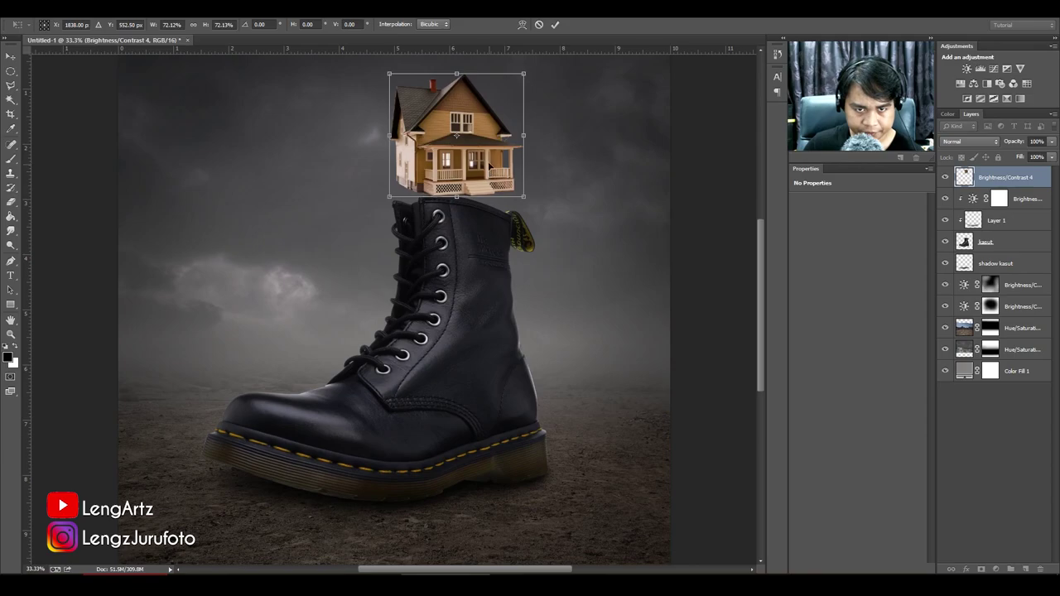
pyautogui.moveTo(488, 166); pyautogui.dragTo(485, 182)
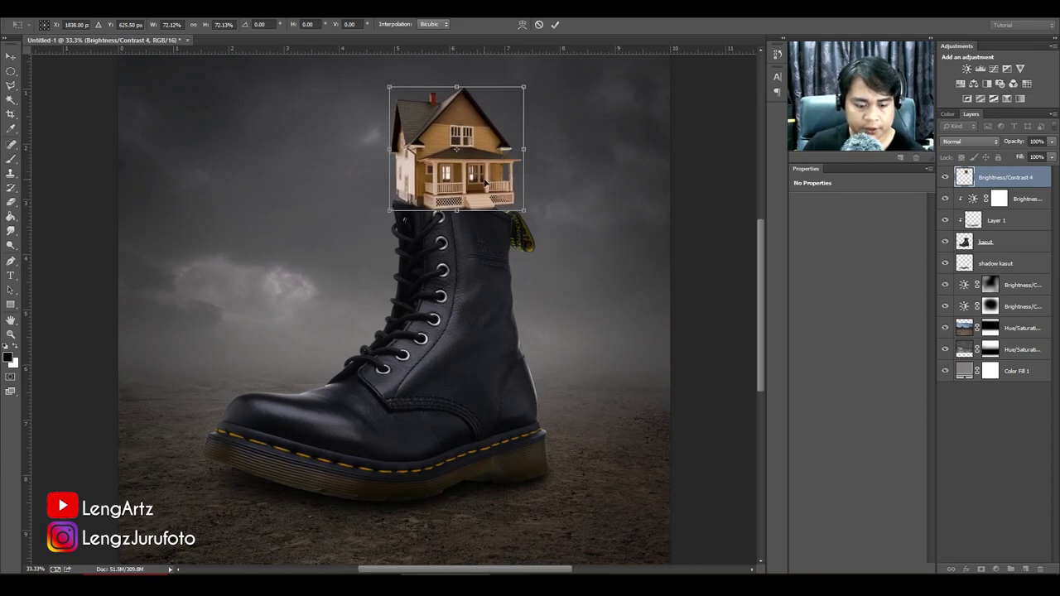
pyautogui.hotkey('ctrl', '-')
pyautogui.moveTo(463, 222); pyautogui.dragTo(461, 230)
pyautogui.press('Return')
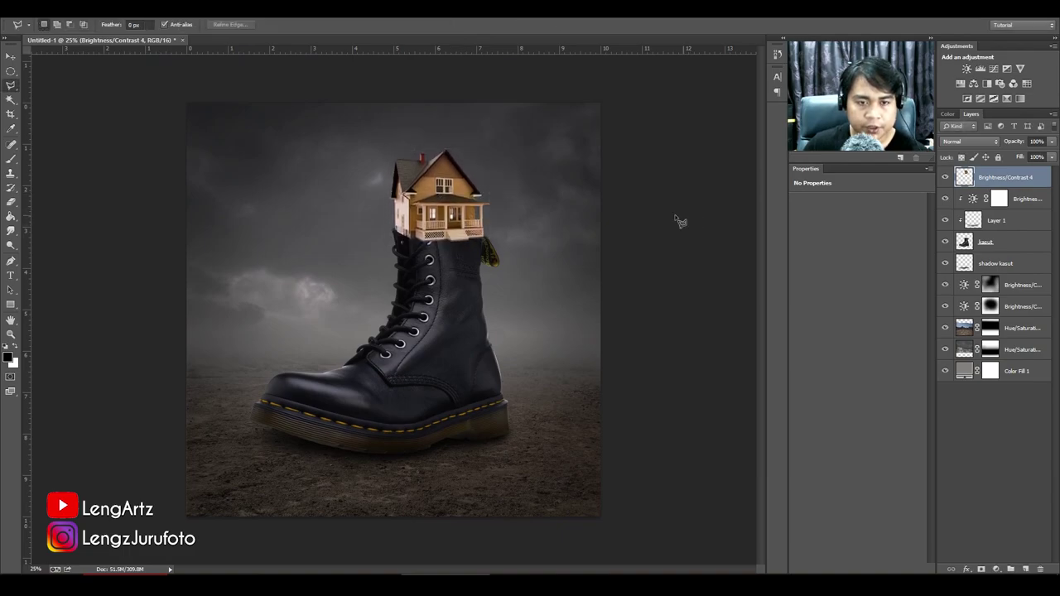
pyautogui.moveTo(1015, 142); pyautogui.dragTo(985, 146)
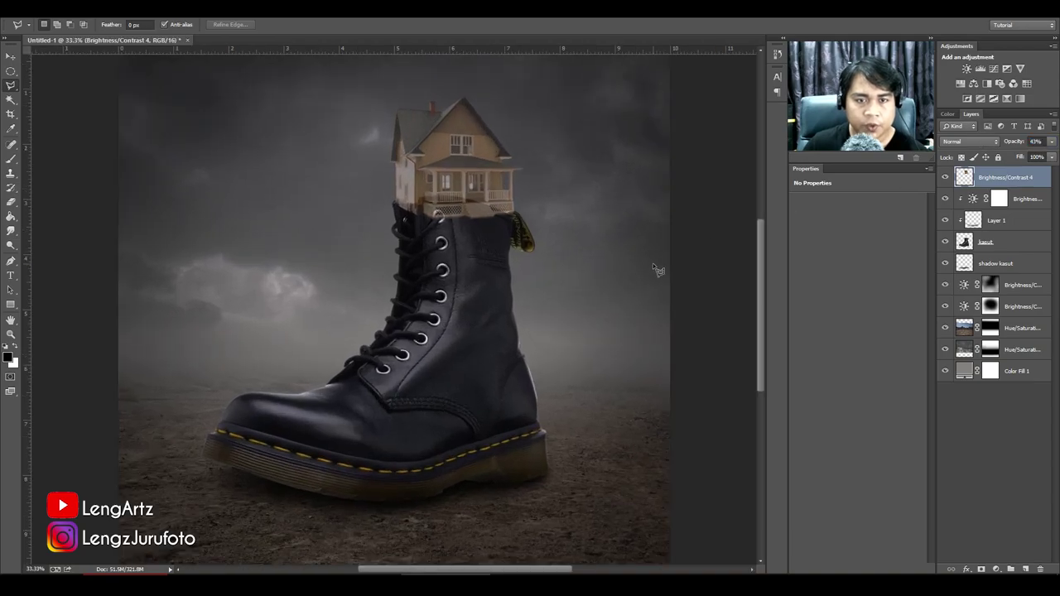
pyautogui.hotkey('ctrl', 't')
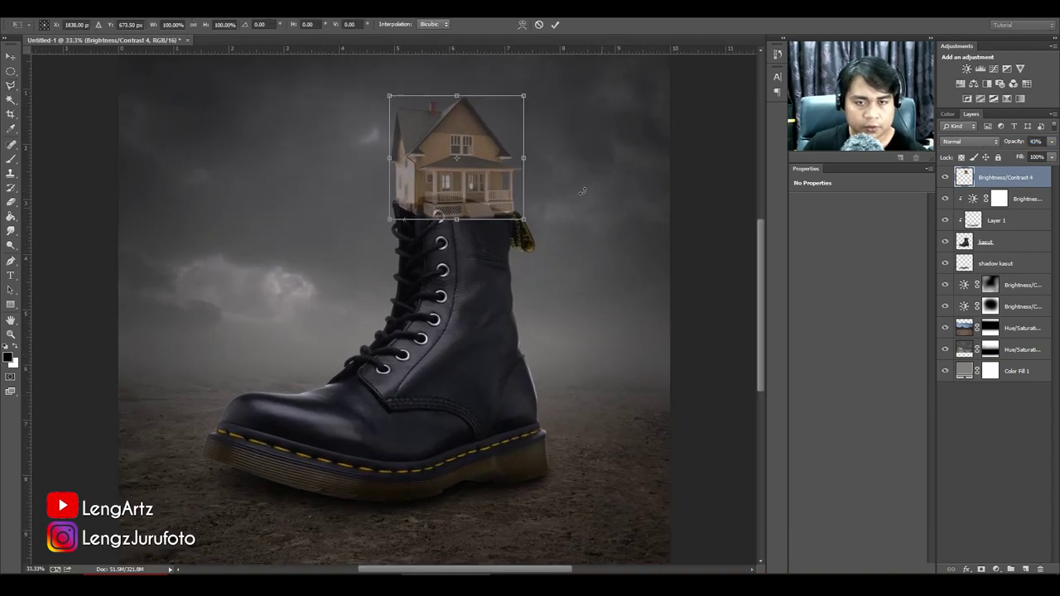
pyautogui.rightClick(492, 173)
pyautogui.click(522, 259)
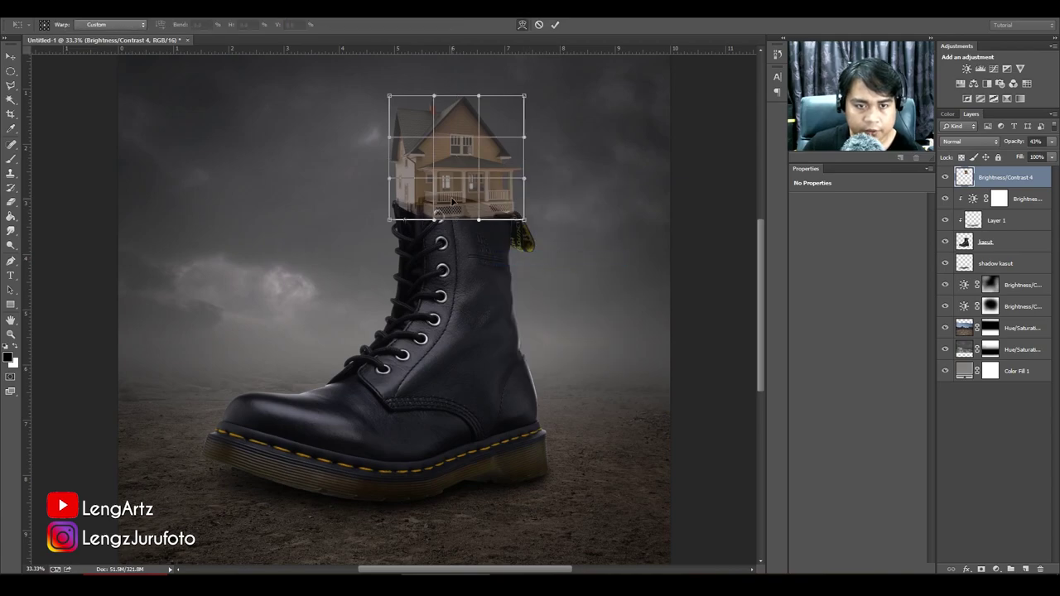
pyautogui.moveTo(451, 207); pyautogui.dragTo(452, 199)
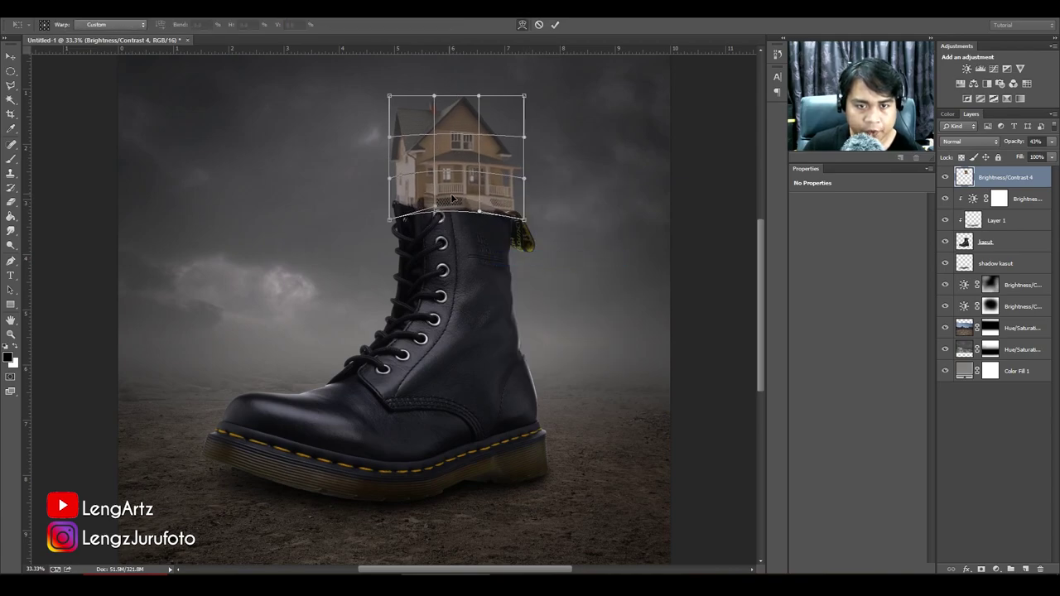
pyautogui.press('Return')
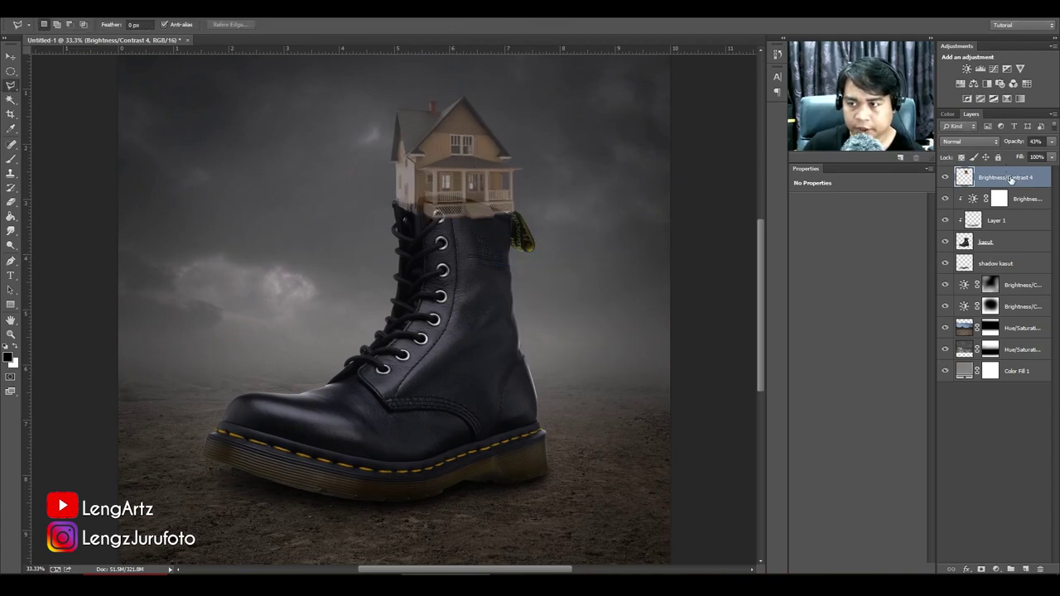
# Move the house layer beneath the boot layer and warp the house's base to follow the curve of the boot's rim.
pyautogui.moveTo(1010, 178); pyautogui.dragTo(1003, 255)
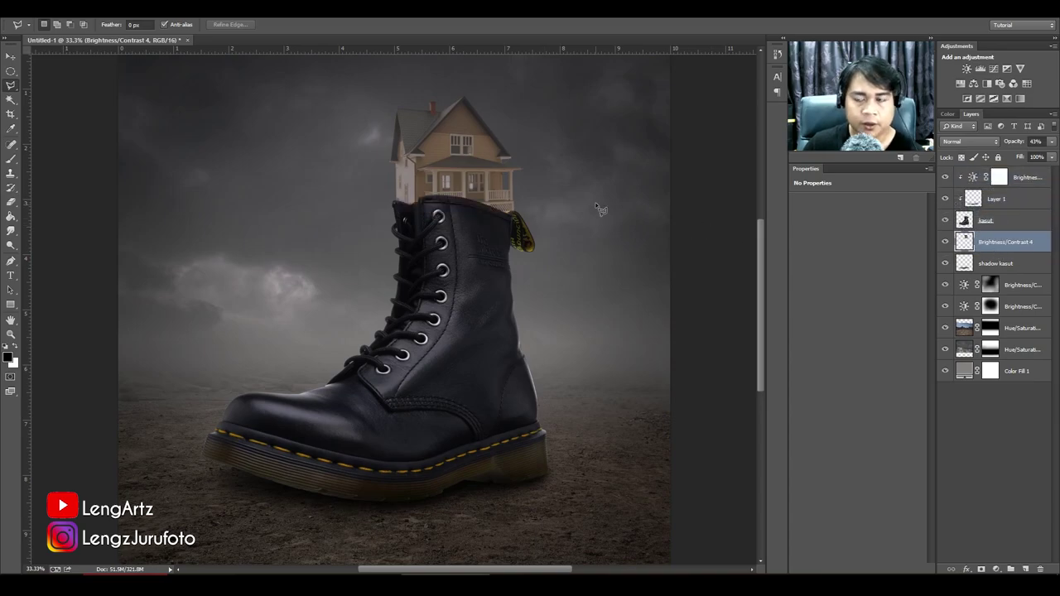
pyautogui.hotkey('ctrl', 't')
pyautogui.rightClick(475, 166)
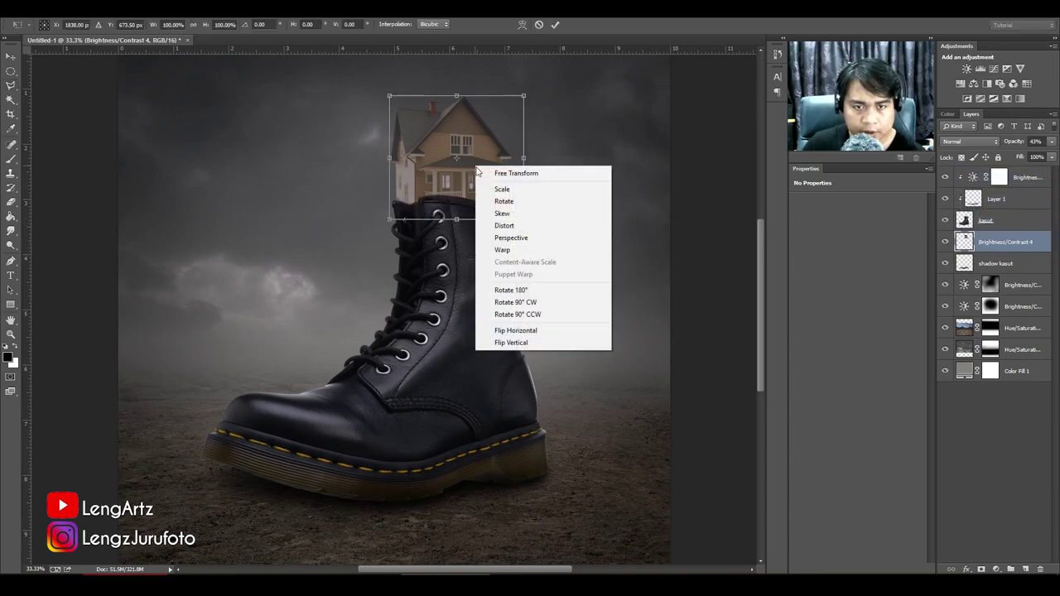
pyautogui.click(505, 248)
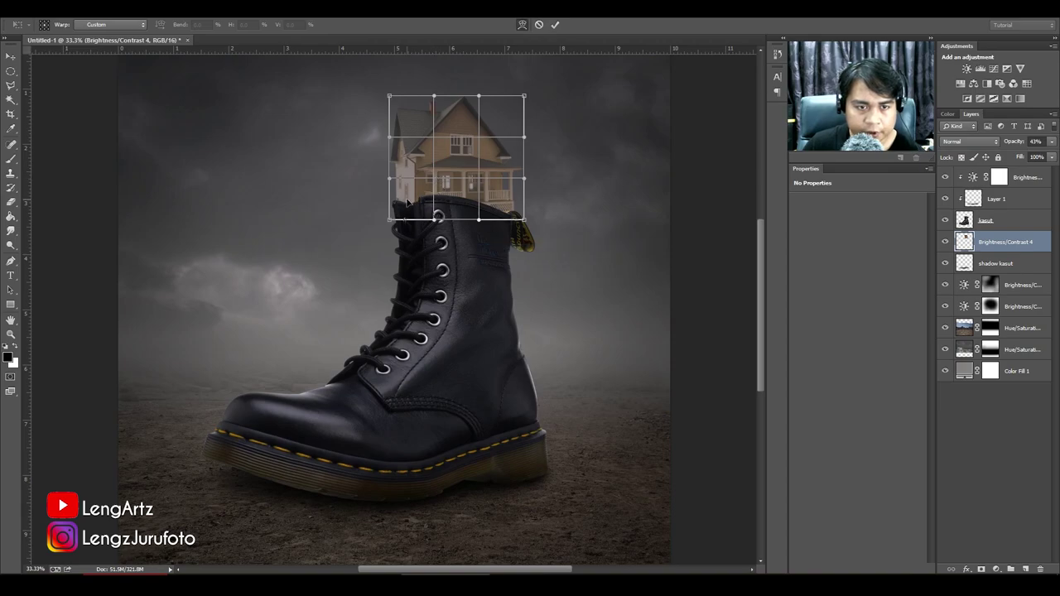
pyautogui.moveTo(406, 201); pyautogui.dragTo(405, 190)
pyautogui.moveTo(467, 202); pyautogui.dragTo(498, 213)
pyautogui.moveTo(404, 196); pyautogui.dragTo(387, 197)
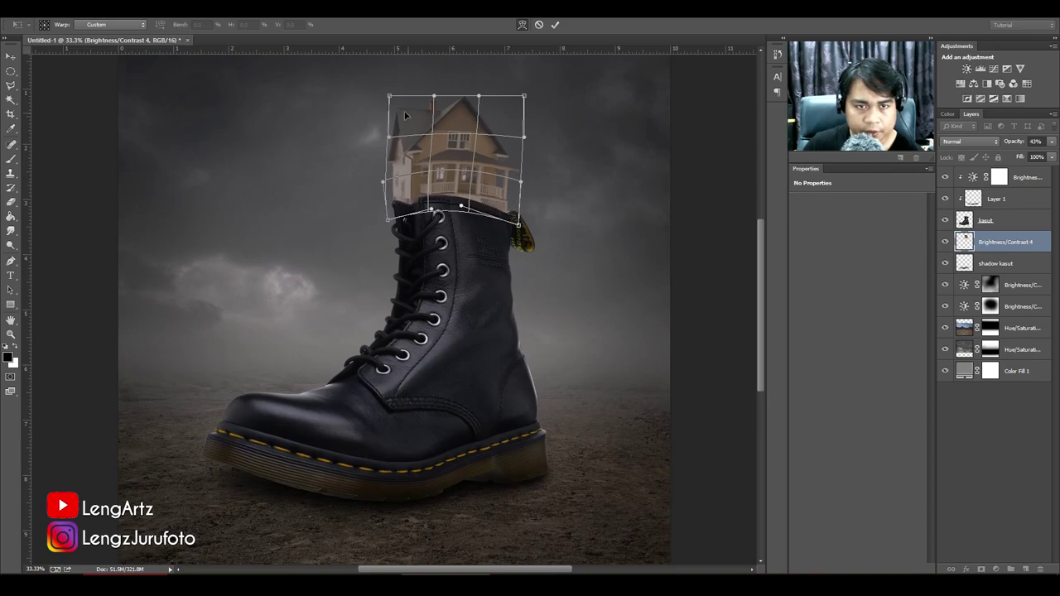
# Flare the house's left roof corner outward with the warp, refine its lower edge and right side, and apply the warp.
pyautogui.moveTo(405, 115); pyautogui.dragTo(375, 102)
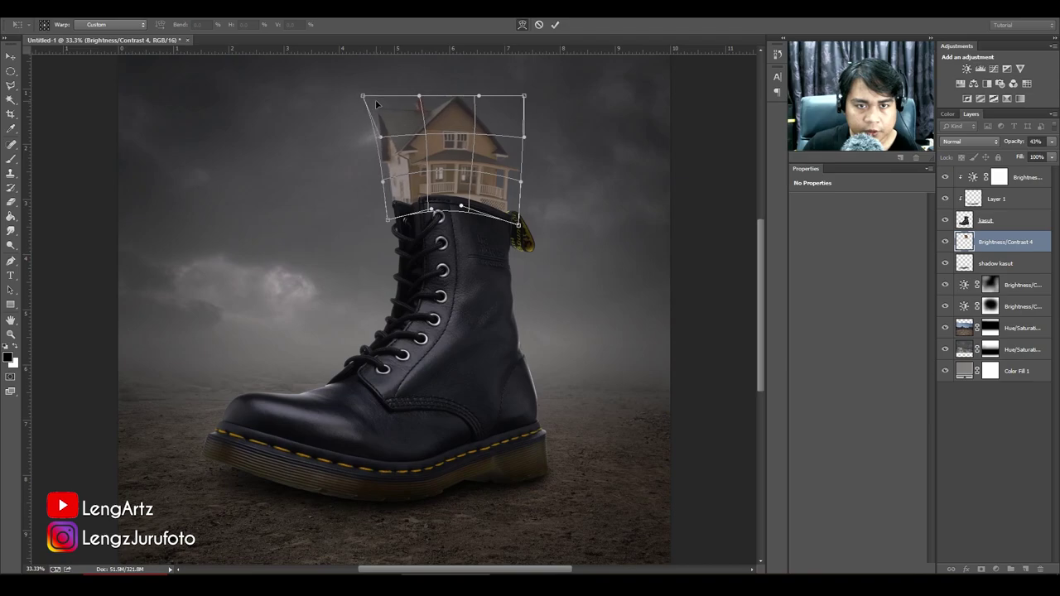
pyautogui.moveTo(507, 158); pyautogui.dragTo(509, 154)
pyautogui.moveTo(417, 222); pyautogui.dragTo(442, 208)
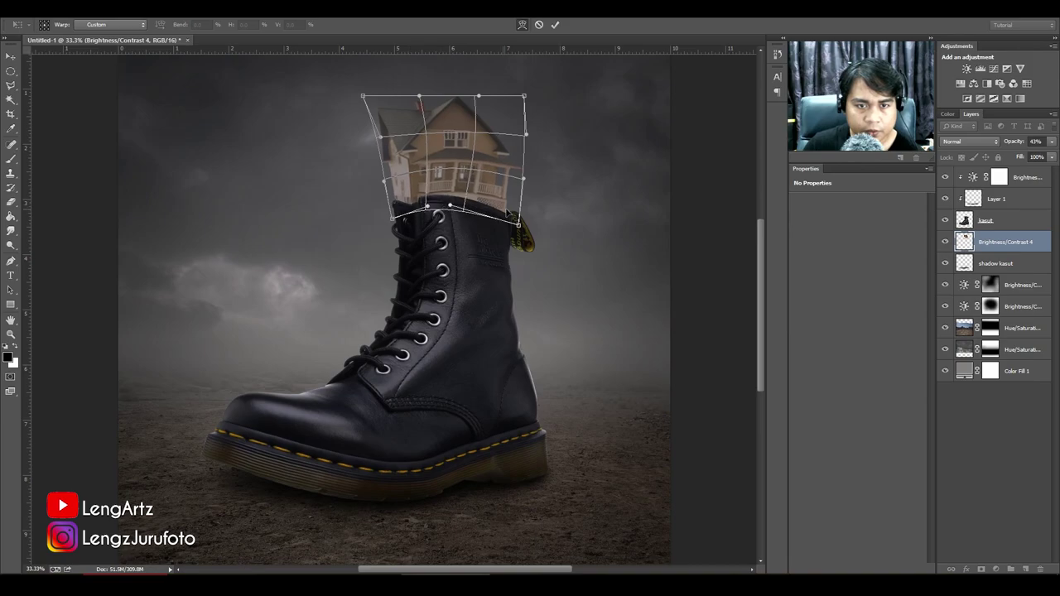
pyautogui.moveTo(505, 208); pyautogui.dragTo(505, 214)
pyautogui.moveTo(426, 204); pyautogui.dragTo(430, 212)
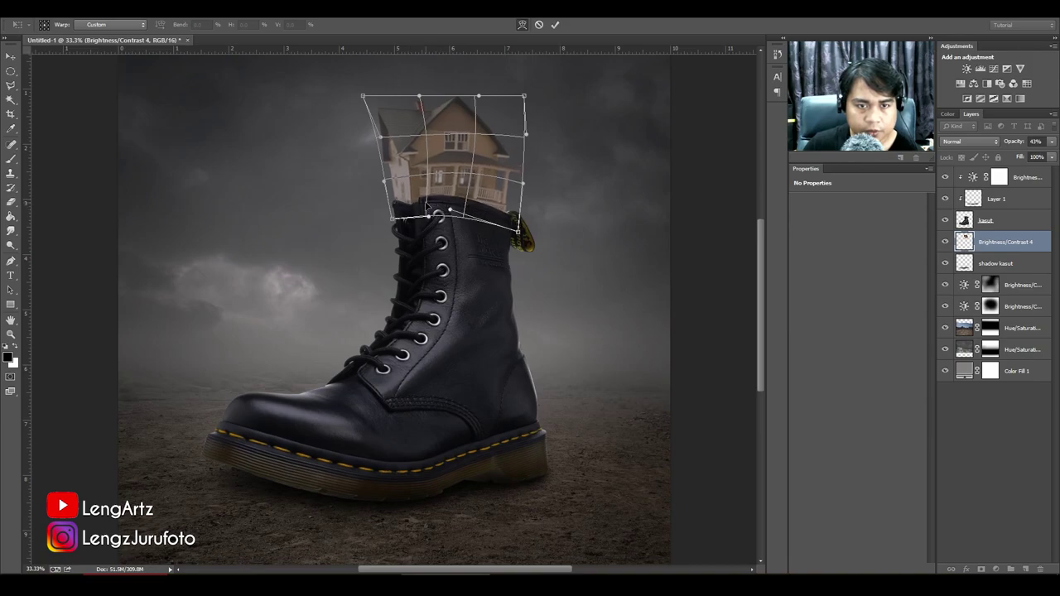
pyautogui.moveTo(497, 208); pyautogui.dragTo(494, 204)
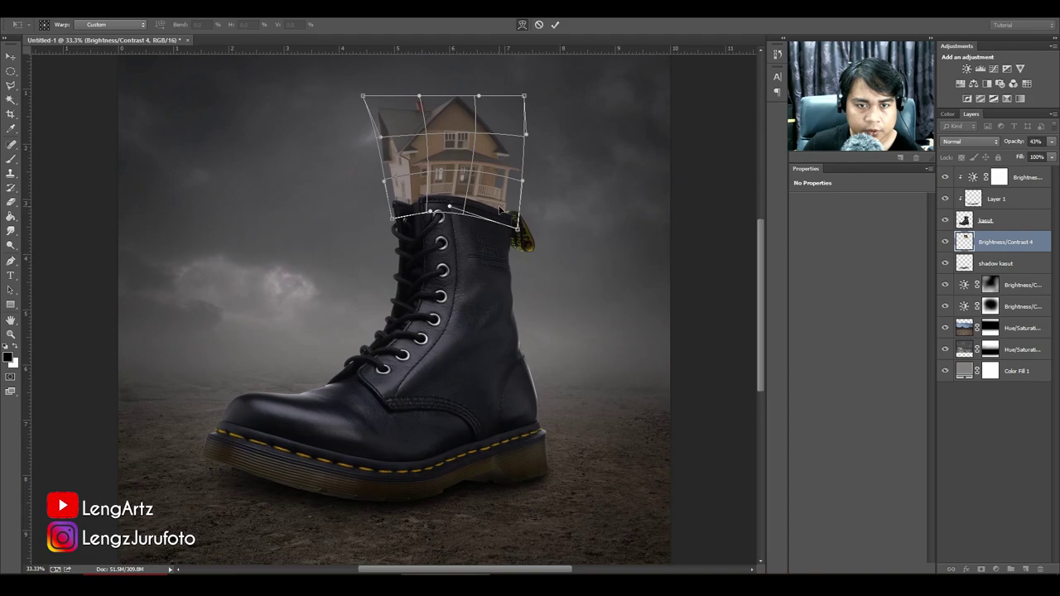
pyautogui.moveTo(407, 203); pyautogui.dragTo(408, 204)
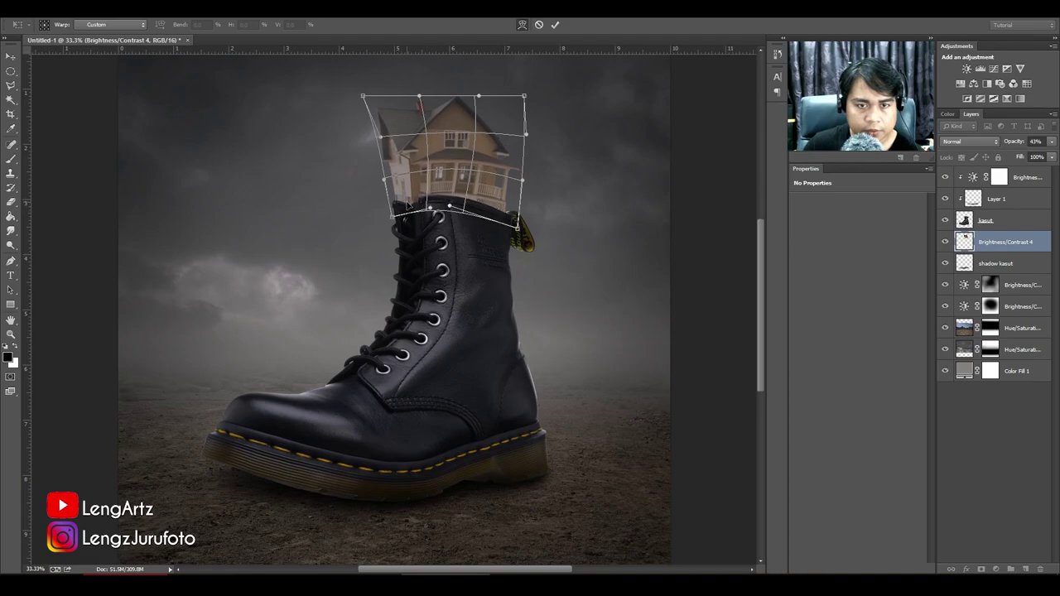
pyautogui.moveTo(503, 125); pyautogui.dragTo(500, 129)
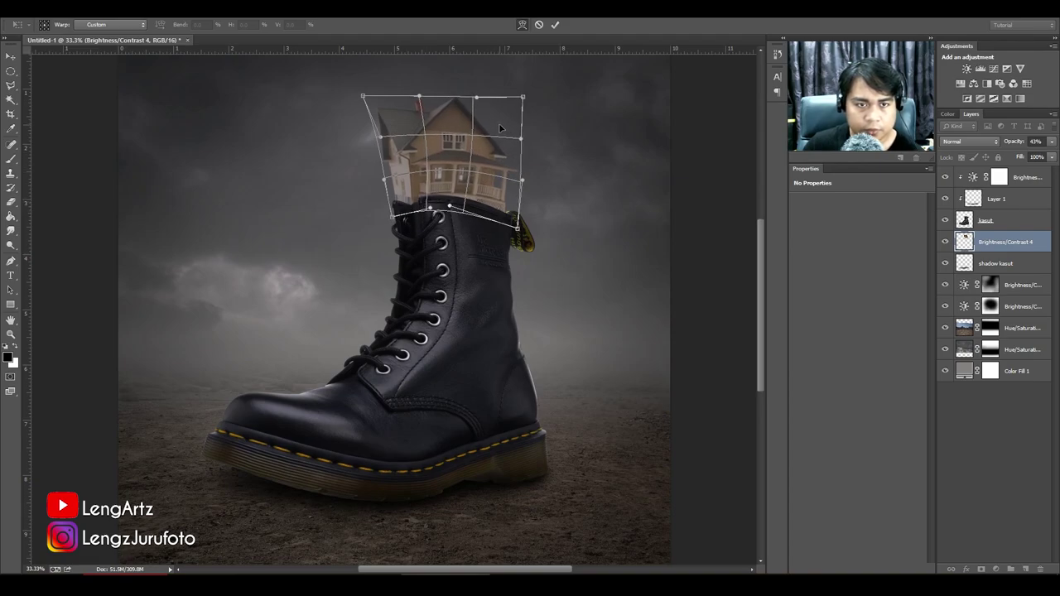
pyautogui.press('Return')
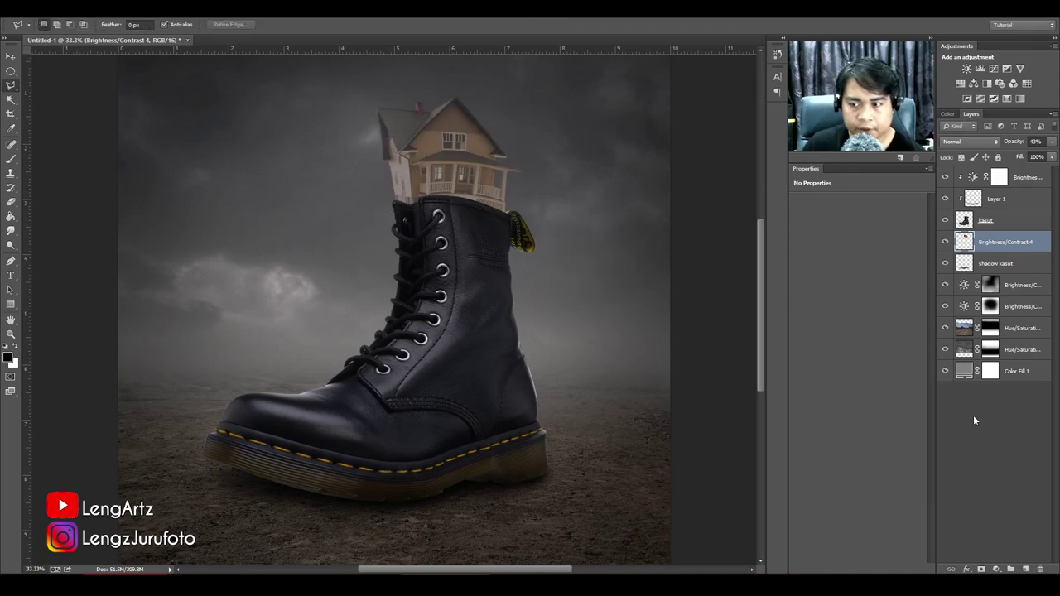
# Warp the boot layer "kasut" so the rim of its opening sits slightly lower and flatter beneath the house.
pyautogui.click(979, 404)
pyautogui.click(1011, 220)
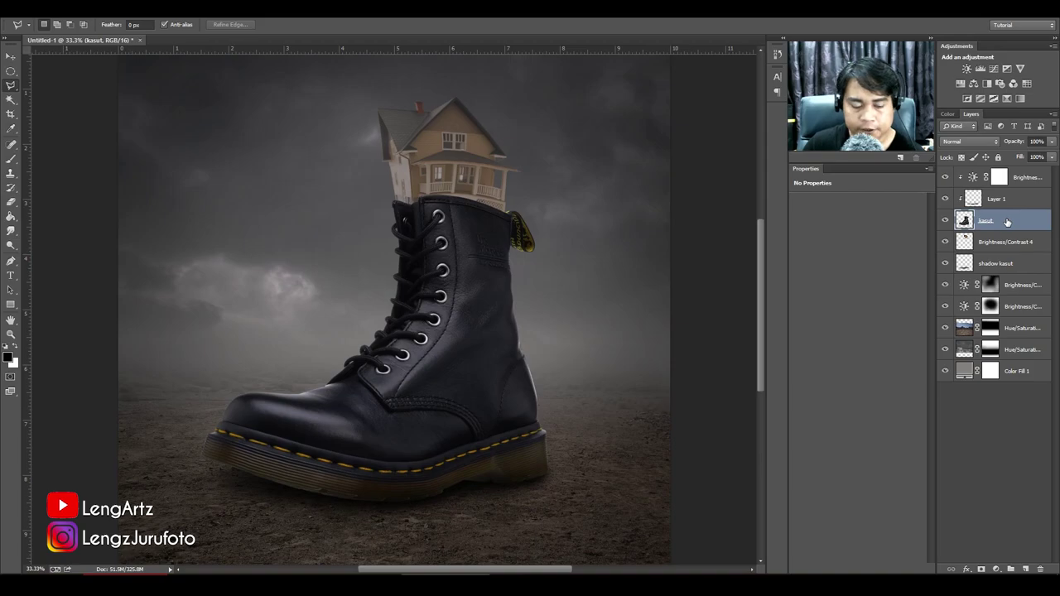
pyautogui.hotkey('ctrl', 't')
pyautogui.rightClick(446, 245)
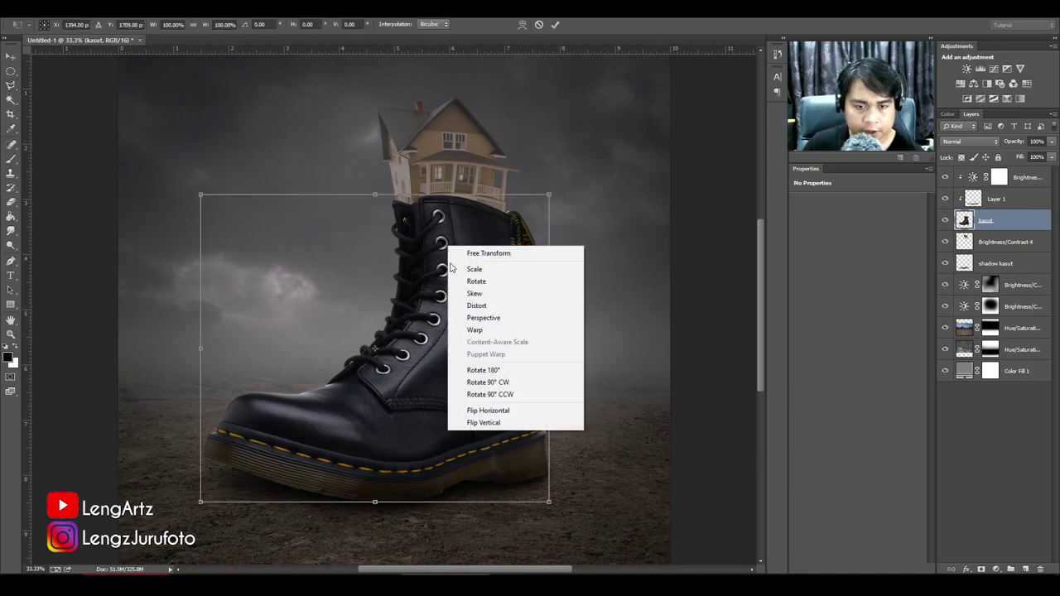
pyautogui.click(485, 332)
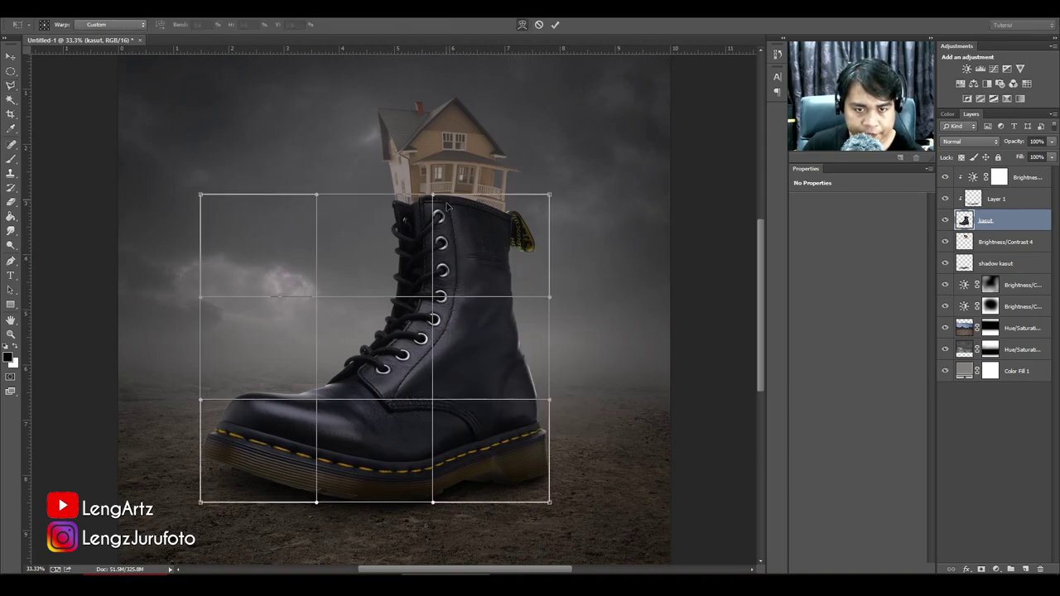
pyautogui.moveTo(446, 205); pyautogui.dragTo(514, 225)
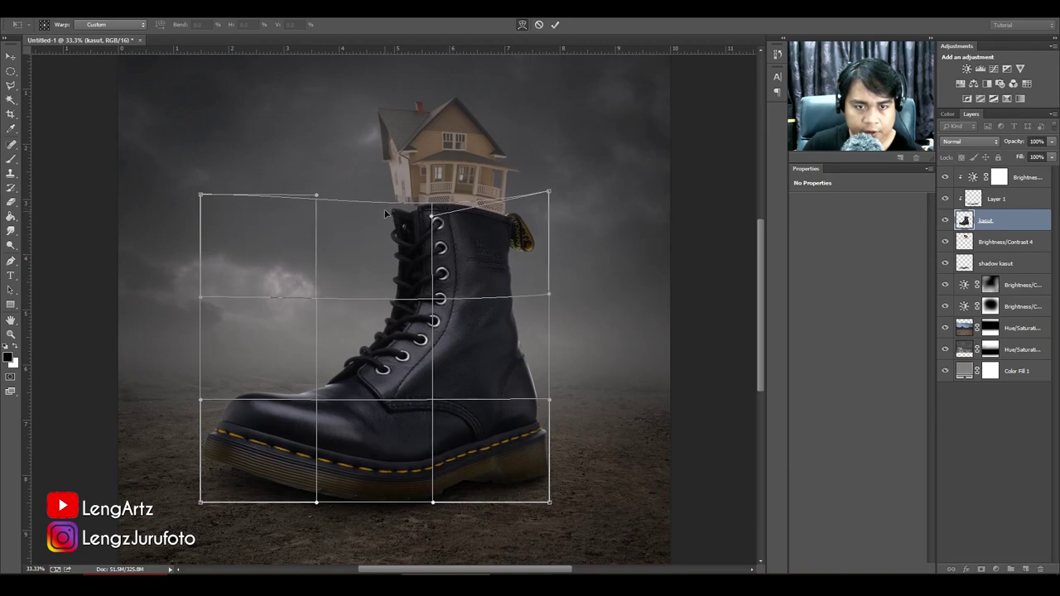
pyautogui.moveTo(385, 214); pyautogui.dragTo(386, 209)
pyautogui.moveTo(498, 231); pyautogui.dragTo(531, 219)
pyautogui.moveTo(397, 218); pyautogui.dragTo(393, 221)
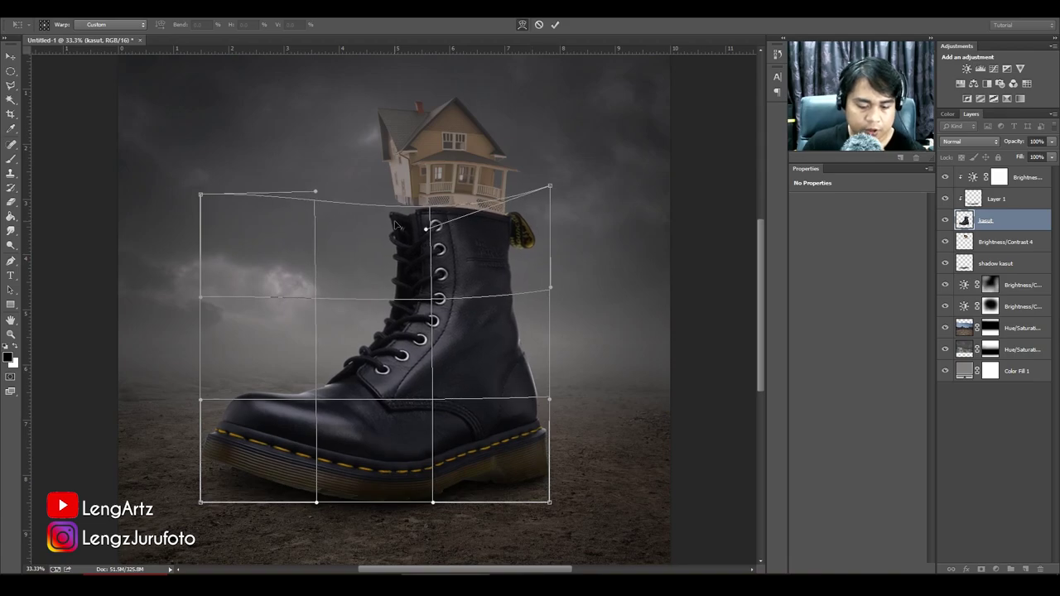
pyautogui.press('Return')
# Move the house layer down onto the reshaped boot rim and warp its lower edge to fit the opening.
pyautogui.hotkey('alt', '[')
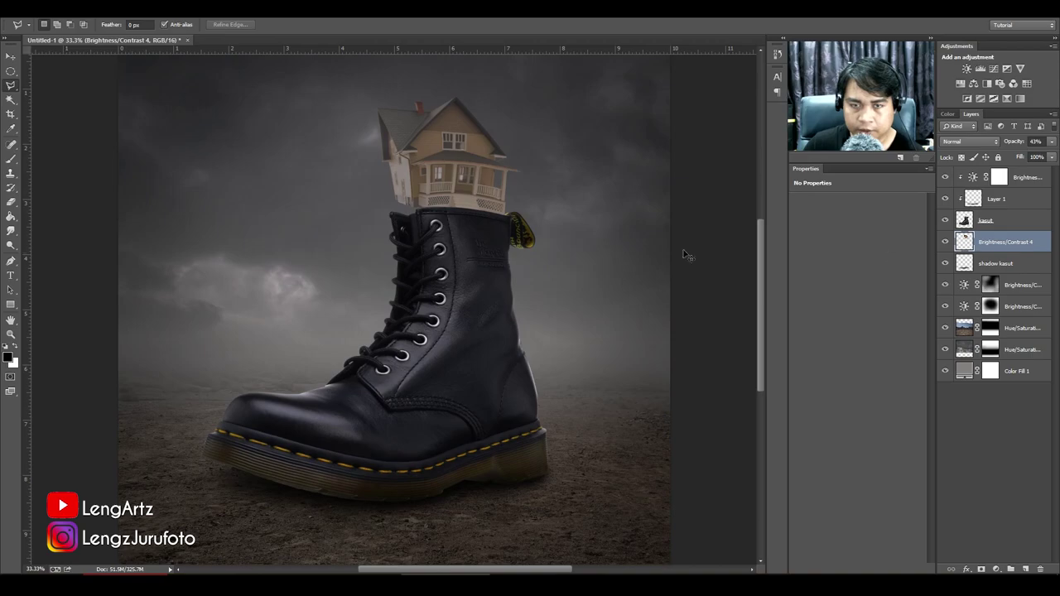
pyautogui.hotkey('ctrl', 't')
pyautogui.moveTo(468, 178); pyautogui.dragTo(484, 197)
pyautogui.rightClick(472, 195)
pyautogui.click(496, 281)
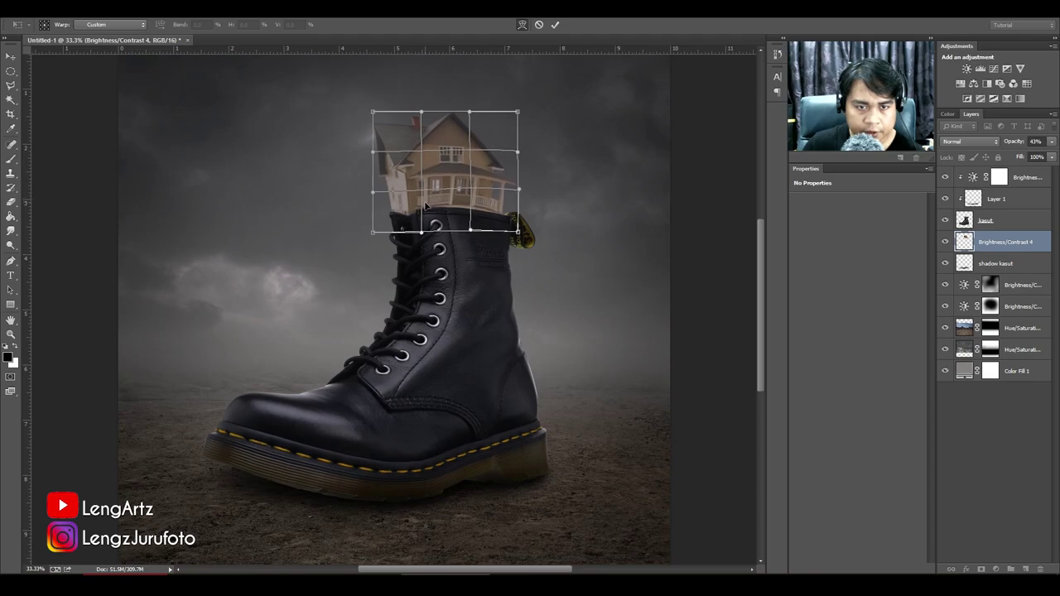
pyautogui.moveTo(419, 203); pyautogui.dragTo(417, 204)
pyautogui.moveTo(504, 221); pyautogui.dragTo(508, 221)
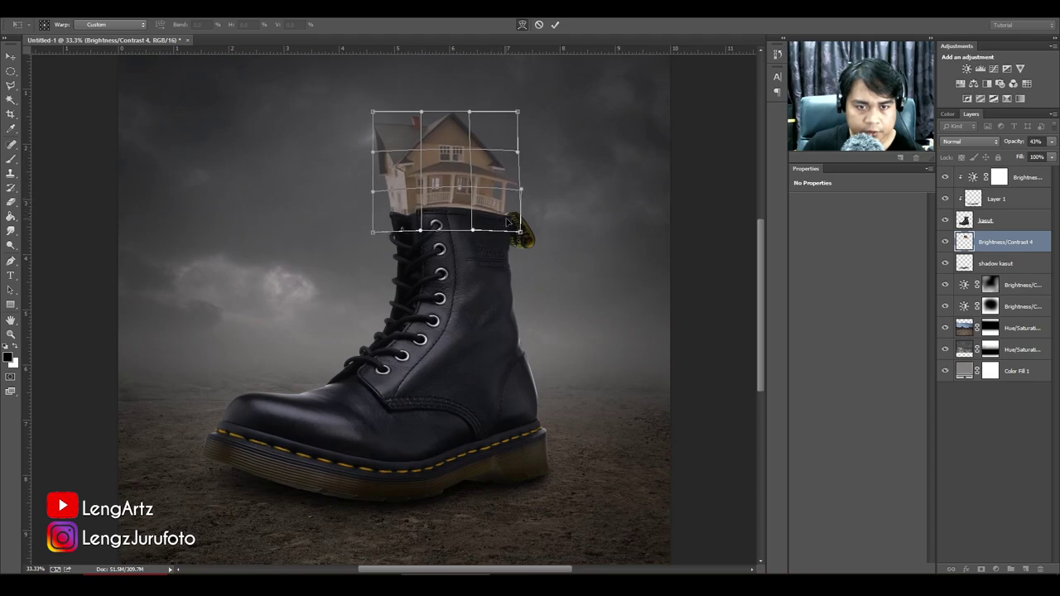
pyautogui.moveTo(446, 209); pyautogui.dragTo(448, 211)
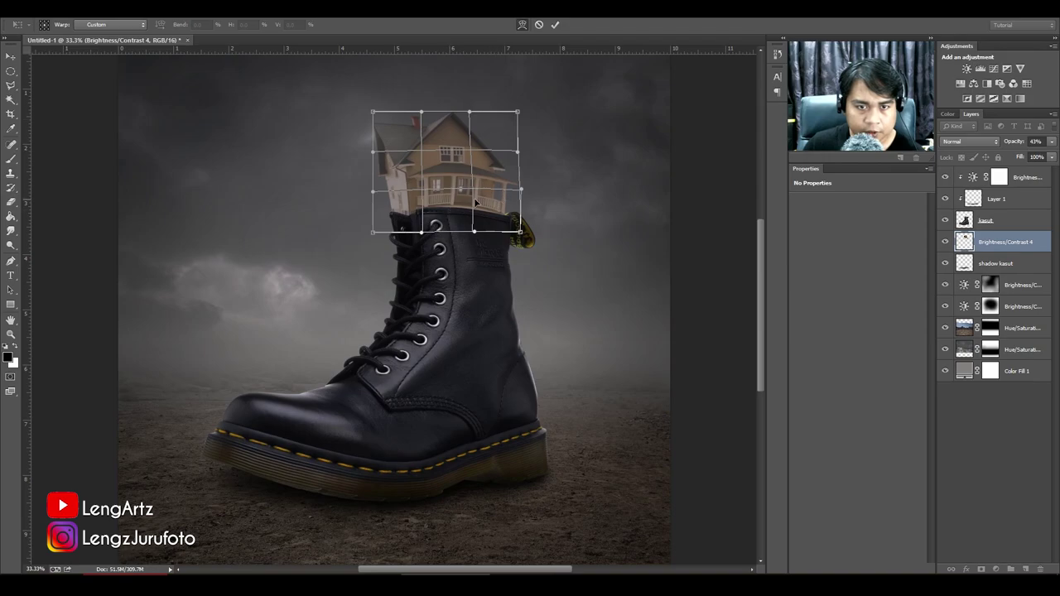
pyautogui.moveTo(421, 208); pyautogui.dragTo(471, 207)
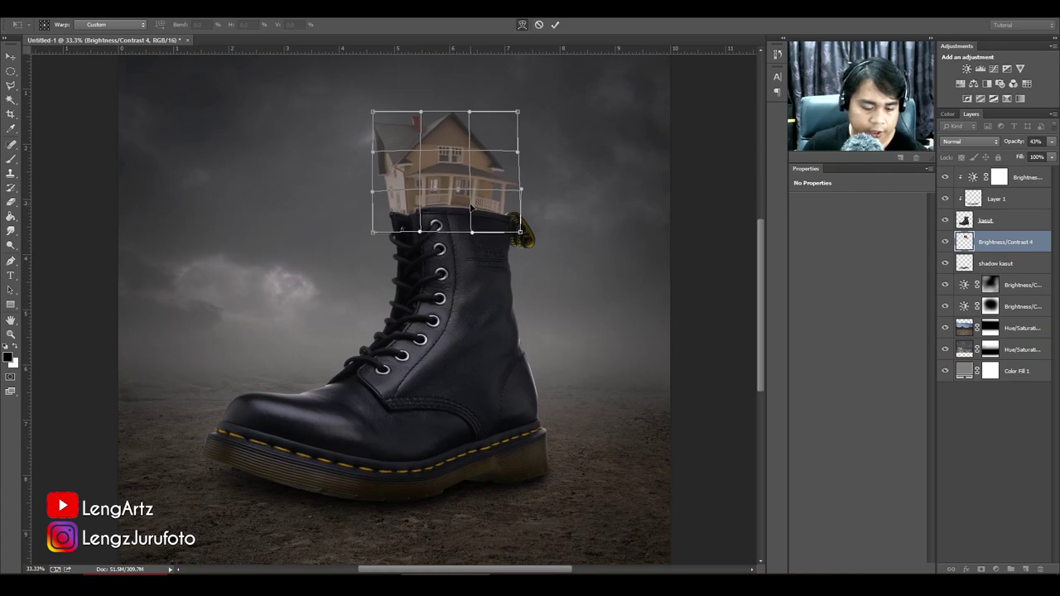
pyautogui.press('Return')
# Restore the house layer to 100% opacity, scale the house to about 93%, and nudge it up slightly in the opening.
pyautogui.moveTo(1012, 144); pyautogui.dragTo(1058, 148)
pyautogui.press('Return')
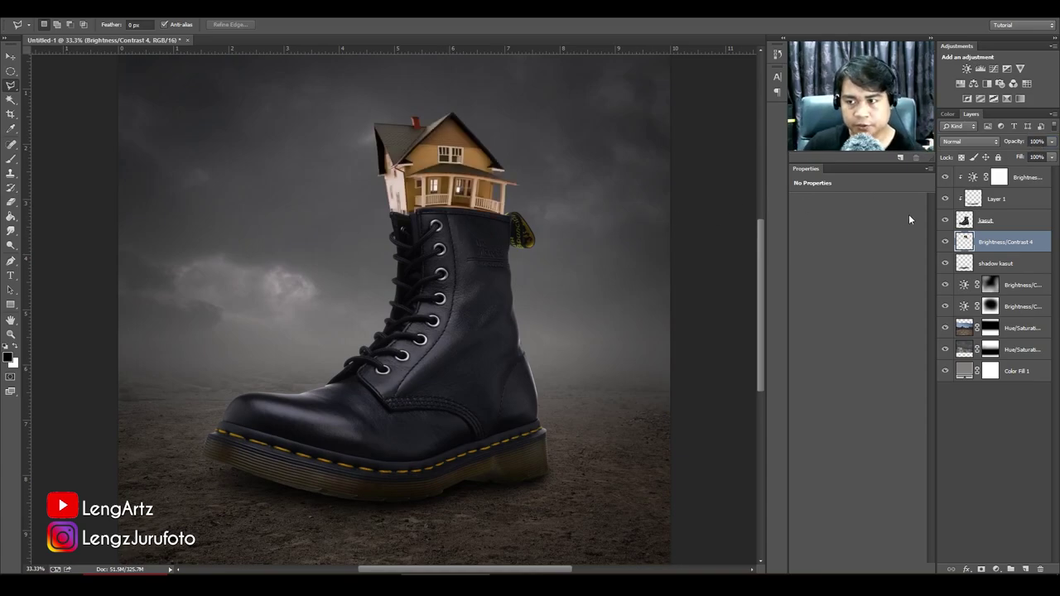
pyautogui.hotkey('ctrl', 't')
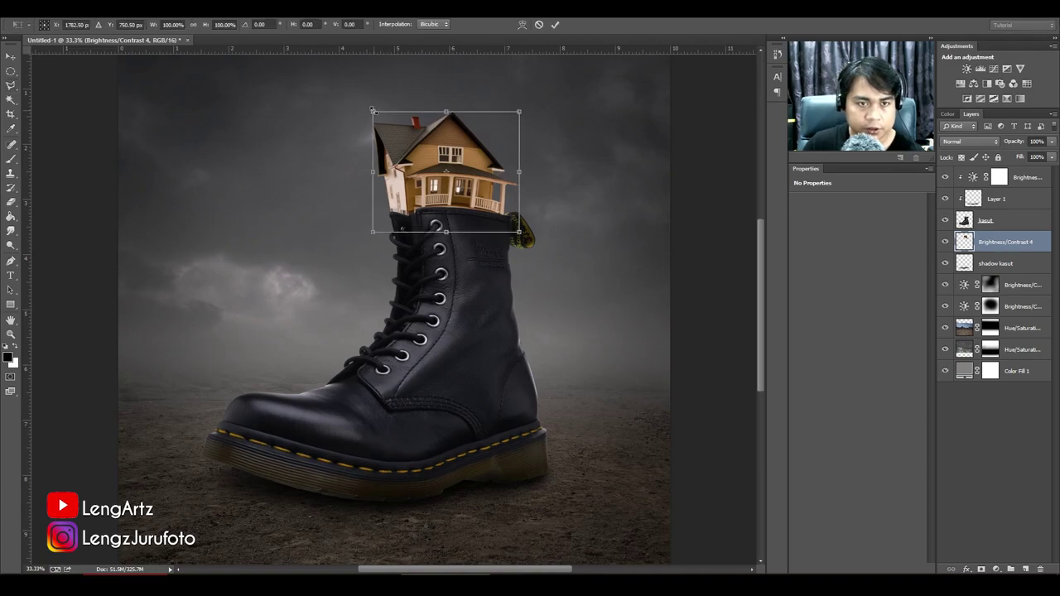
pyautogui.moveTo(373, 111); pyautogui.dragTo(379, 116)
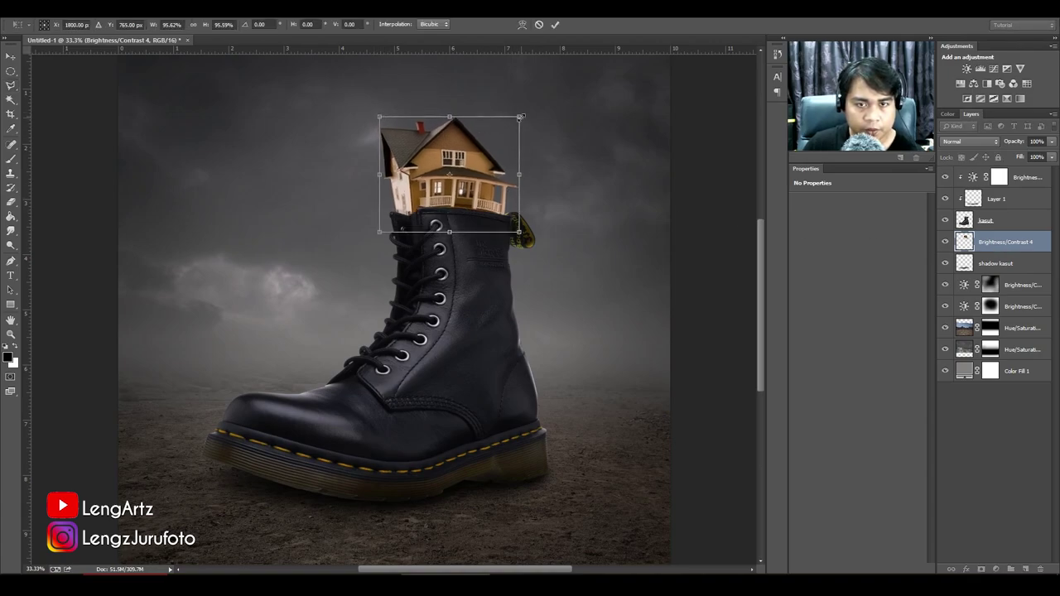
pyautogui.moveTo(520, 117); pyautogui.dragTo(516, 118)
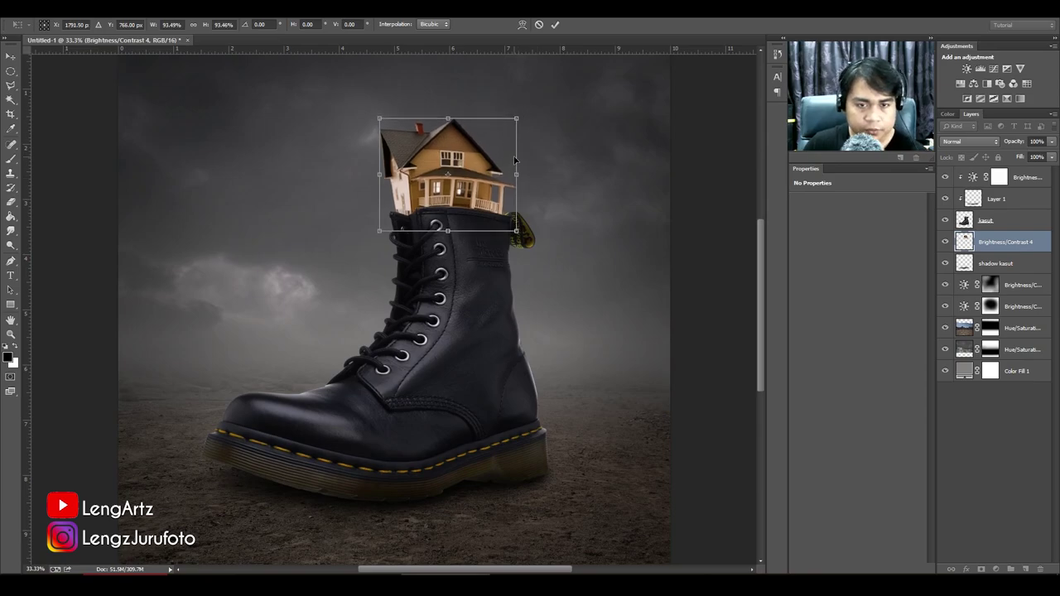
pyautogui.moveTo(514, 159); pyautogui.dragTo(500, 159)
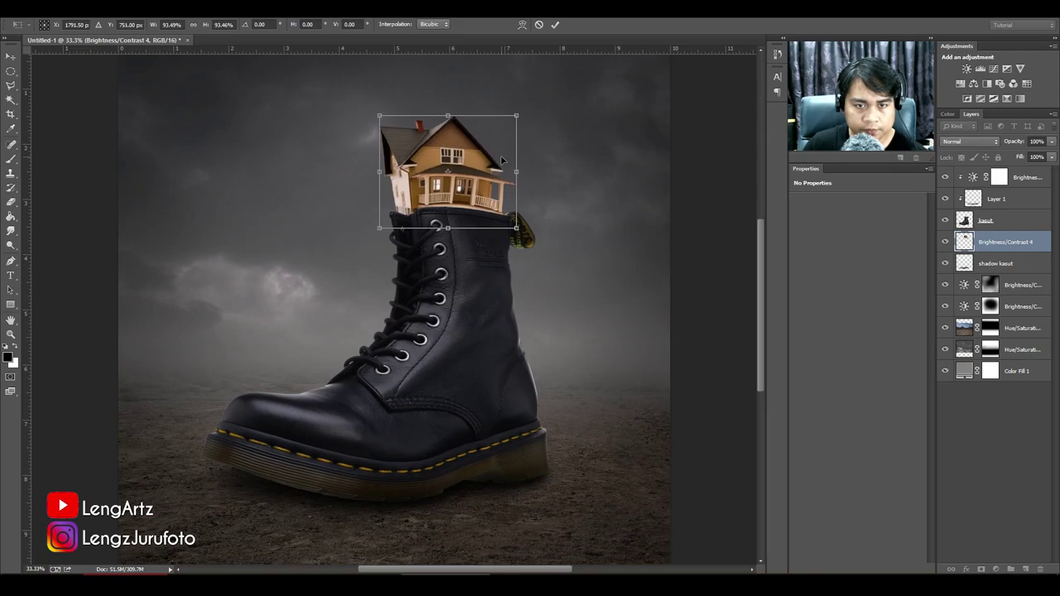
pyautogui.press('Return')
# Lasso the yellow pull tab behind the boot's opening, delete it from the "kasut" layer, and clear the selection.
pyautogui.click(1048, 456)
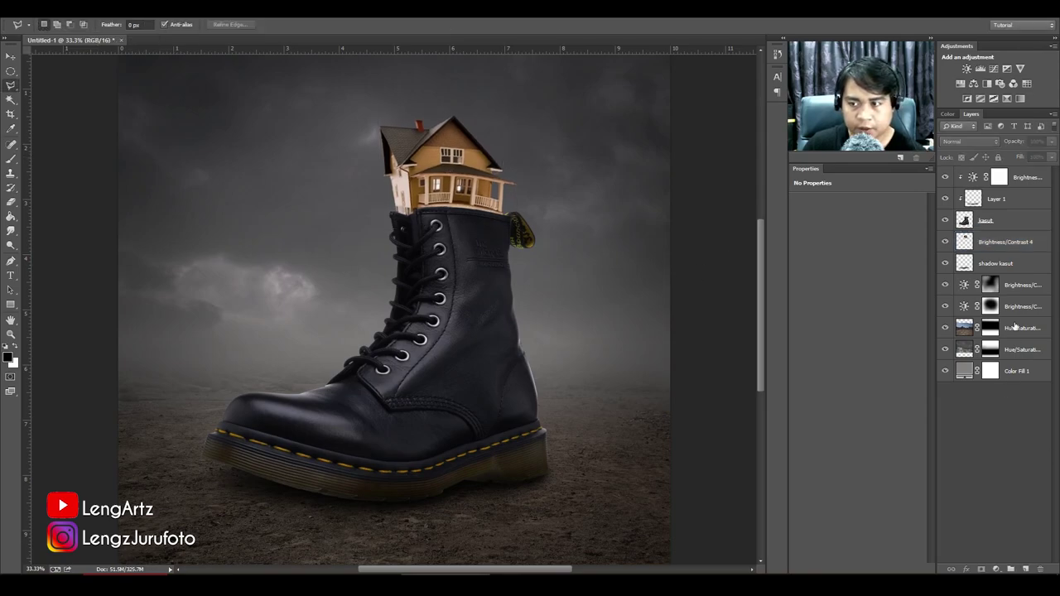
pyautogui.click(998, 224)
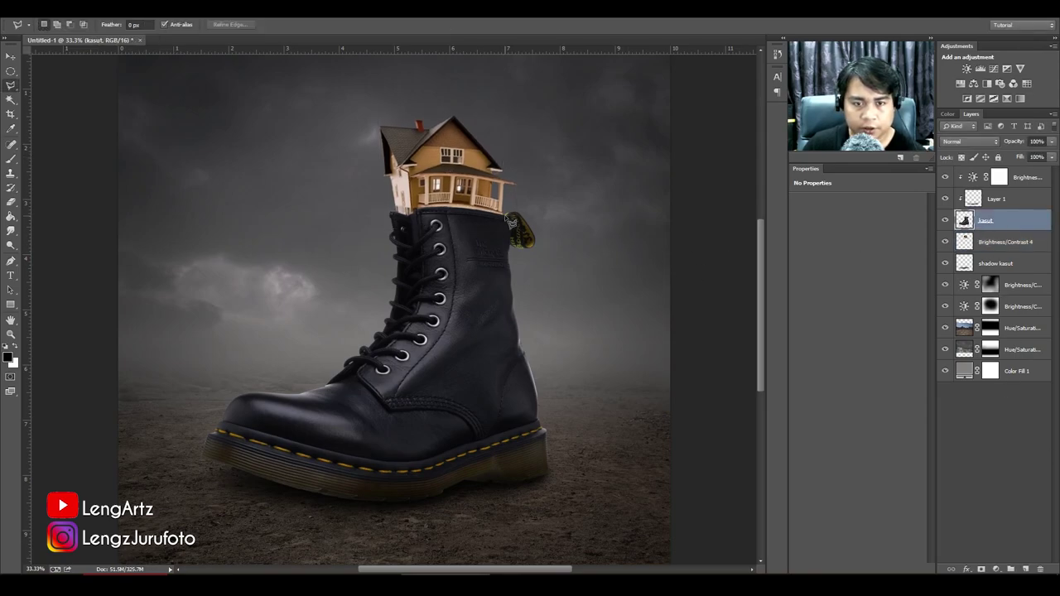
pyautogui.rightClick(11, 87)
pyautogui.click(56, 86)
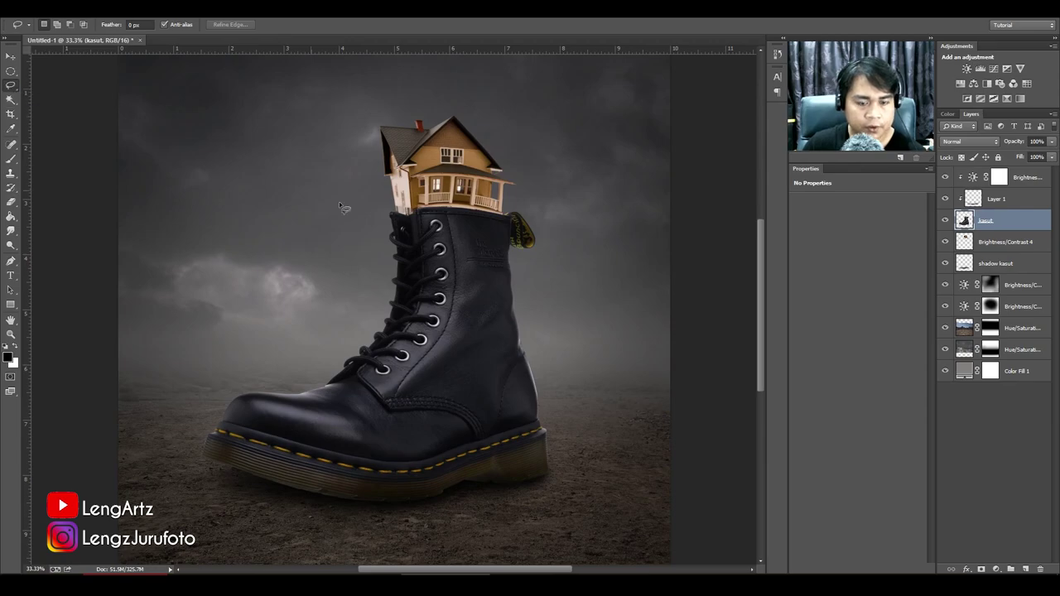
pyautogui.hotkey('ctrl', '+')
pyautogui.moveTo(515, 222); pyautogui.dragTo(401, 262)
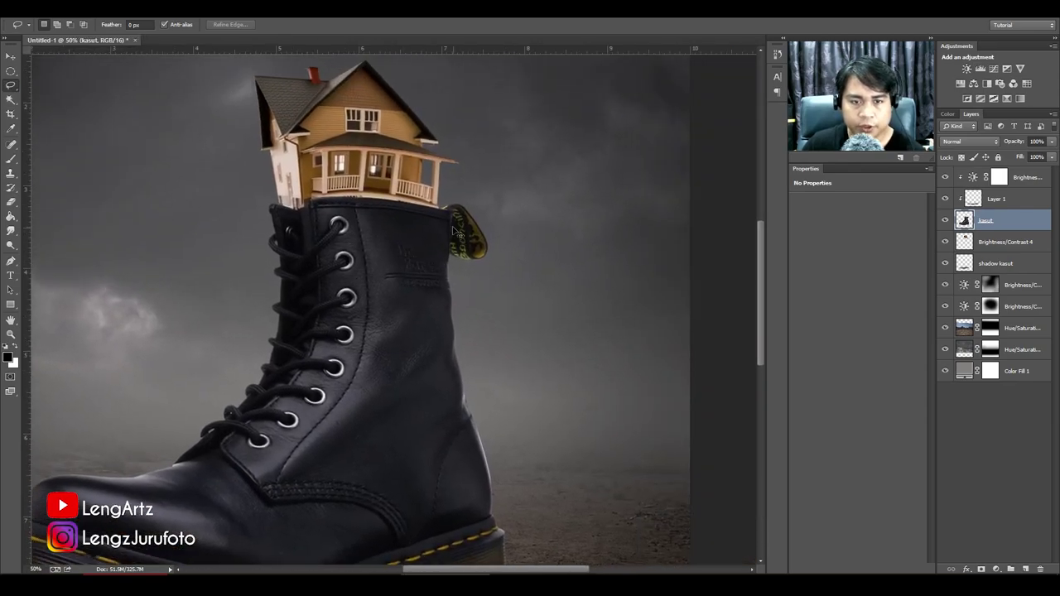
pyautogui.hotkey('ctrl', '+')
pyautogui.moveTo(480, 154)
pyautogui.mouseDown()
pyautogui.moveTo(464, 172)
pyautogui.moveTo(474, 236)
pyautogui.moveTo(534, 136)
pyautogui.moveTo(515, 128)
pyautogui.mouseUp()
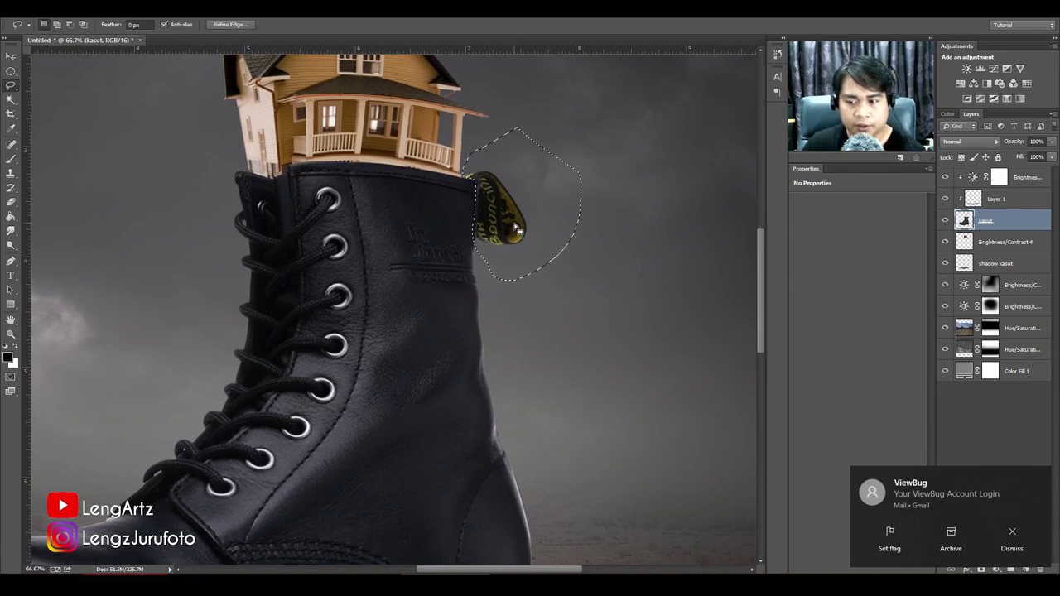
pyautogui.press('Delete')
pyautogui.hotkey('ctrl', 'd')
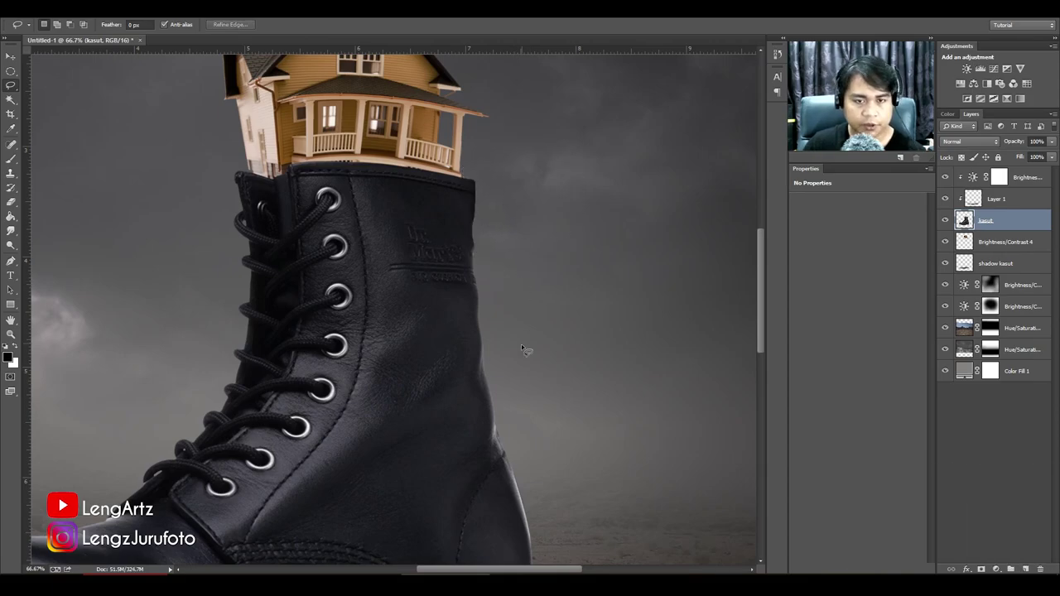
pyautogui.hotkey('ctrl', '-')
pyautogui.hotkey('ctrl', '-')
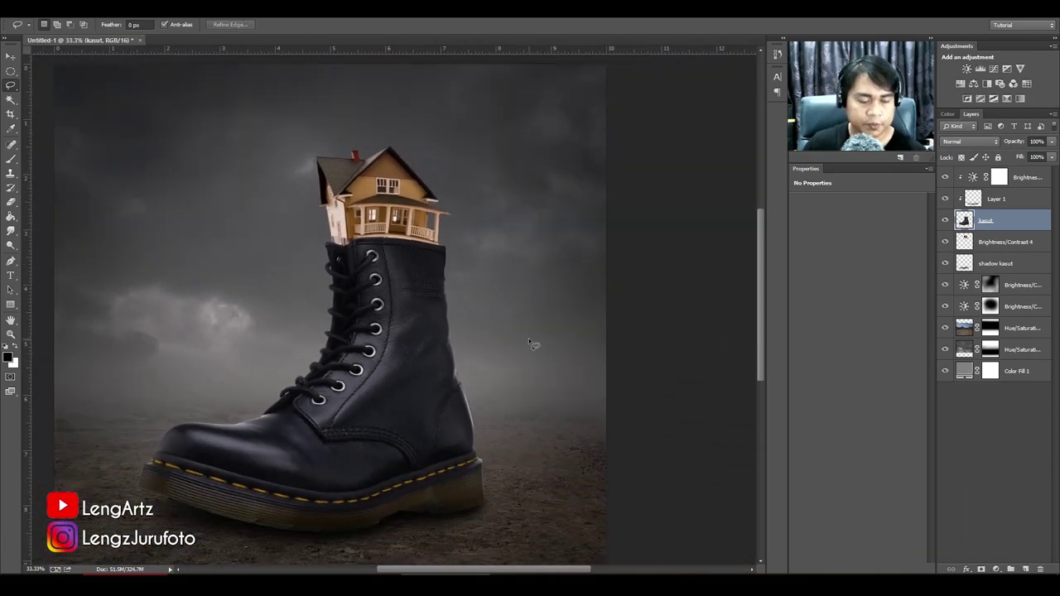
# Undo the pull tab deletion and clear the restored lasso selection.
pyautogui.hotkey('ctrl', 'alt', 'z')
pyautogui.hotkey('ctrl', 'alt', 'z')
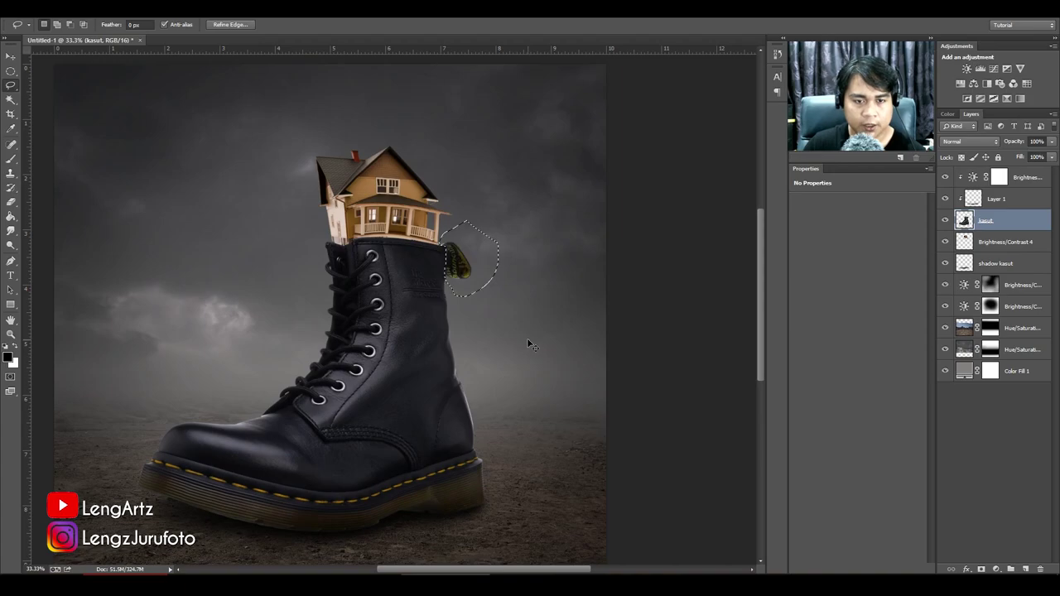
pyautogui.hotkey('ctrl', 'd')
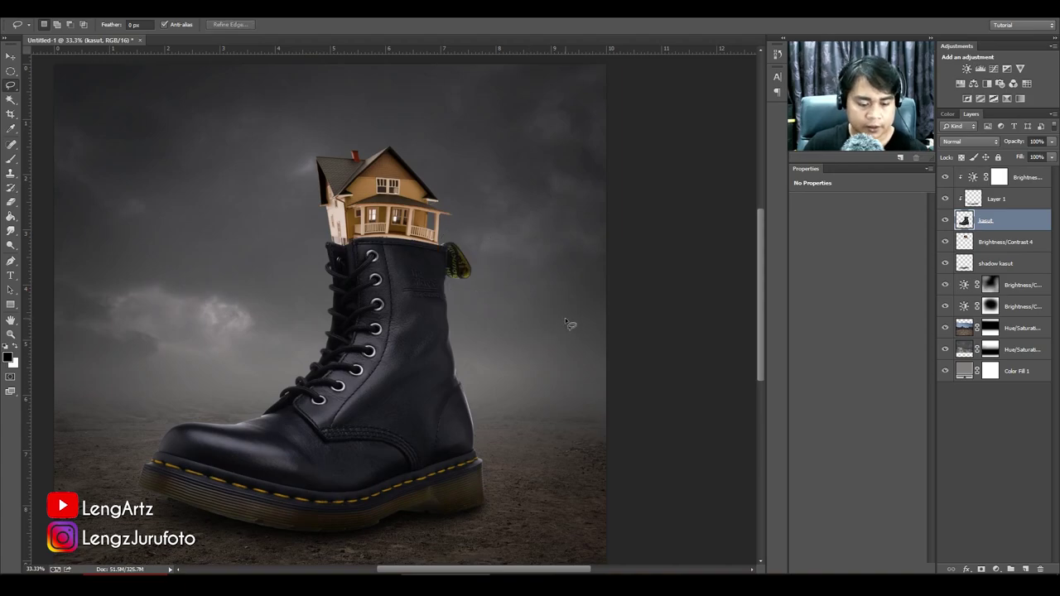
# Select the layers from "Layer 1" through "shadow kasut", scale the boot and house together to about 92%, and reposition them on the ground.
pyautogui.hotkey('ctrl', '-')
pyautogui.hotkey('ctrl', '+')
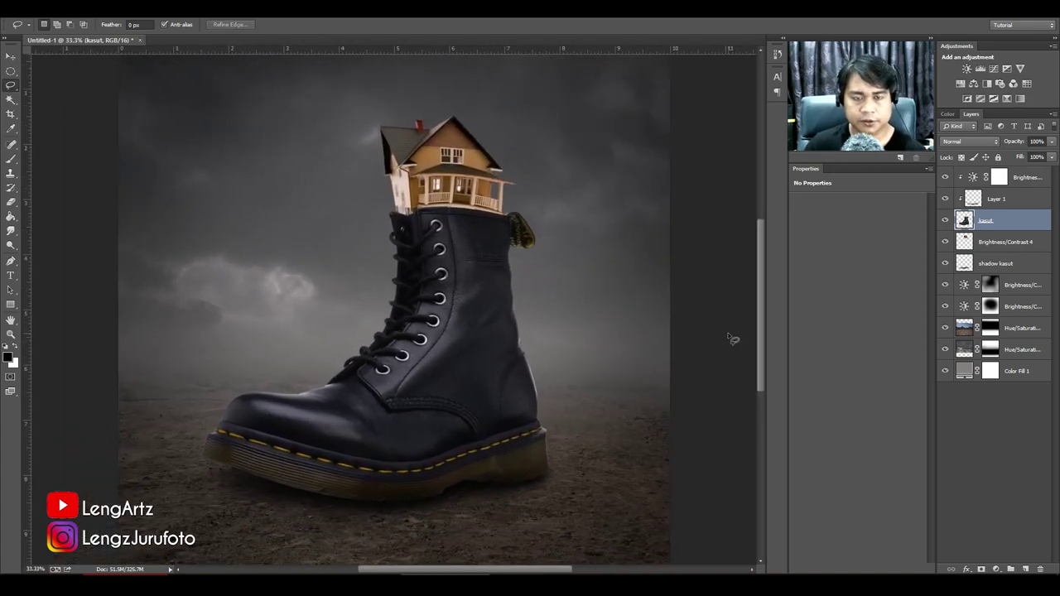
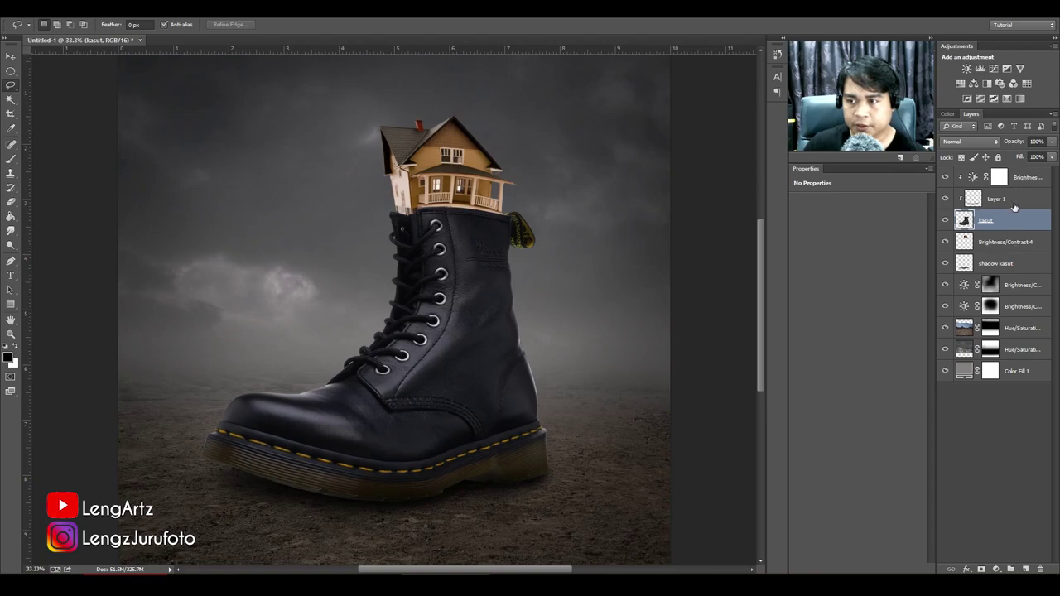
pyautogui.click(1005, 201)
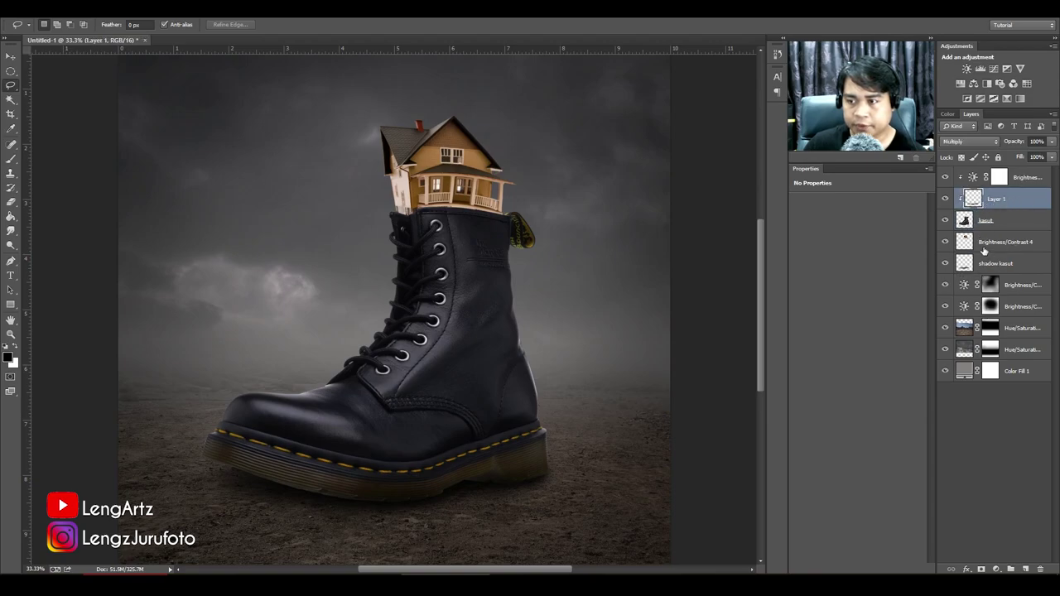
pyautogui.keyDown('shift'); pyautogui.click(1016, 261); pyautogui.keyUp('shift')
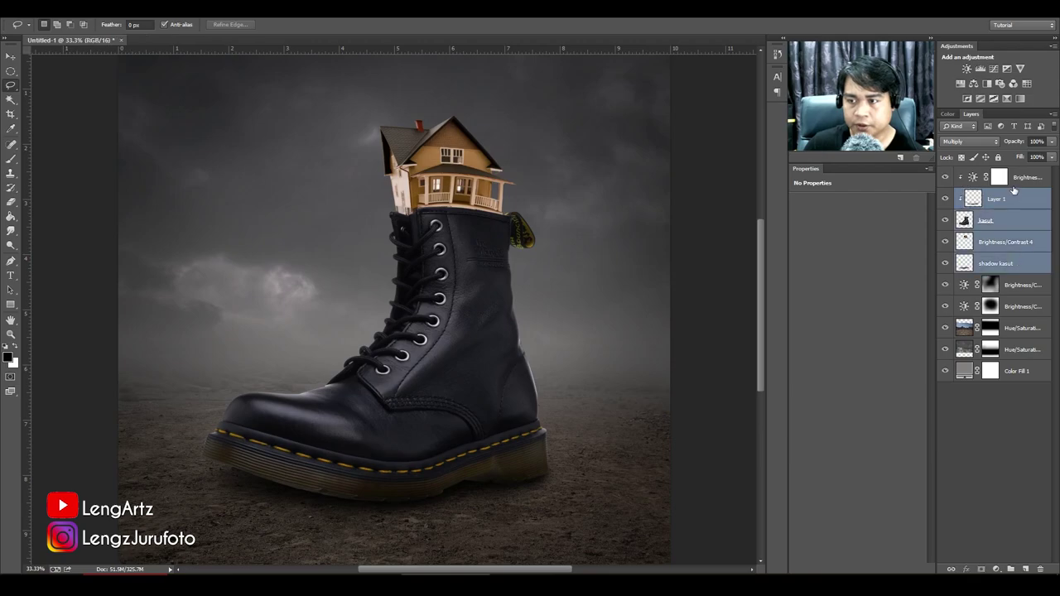
pyautogui.hotkey('ctrl', 't')
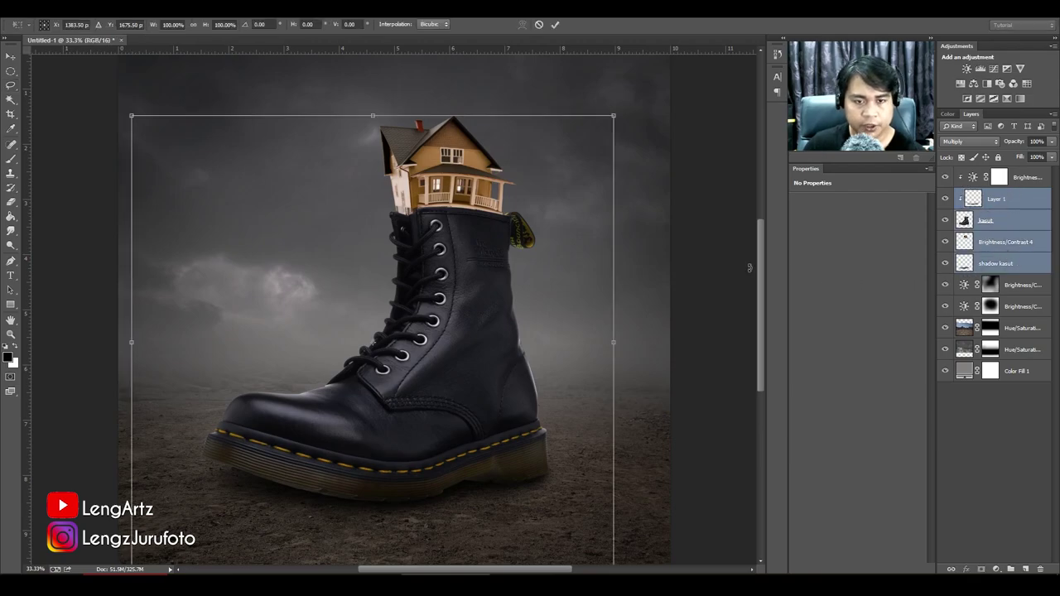
pyautogui.moveTo(613, 116); pyautogui.dragTo(575, 153)
pyautogui.hotkey('ctrl', '-')
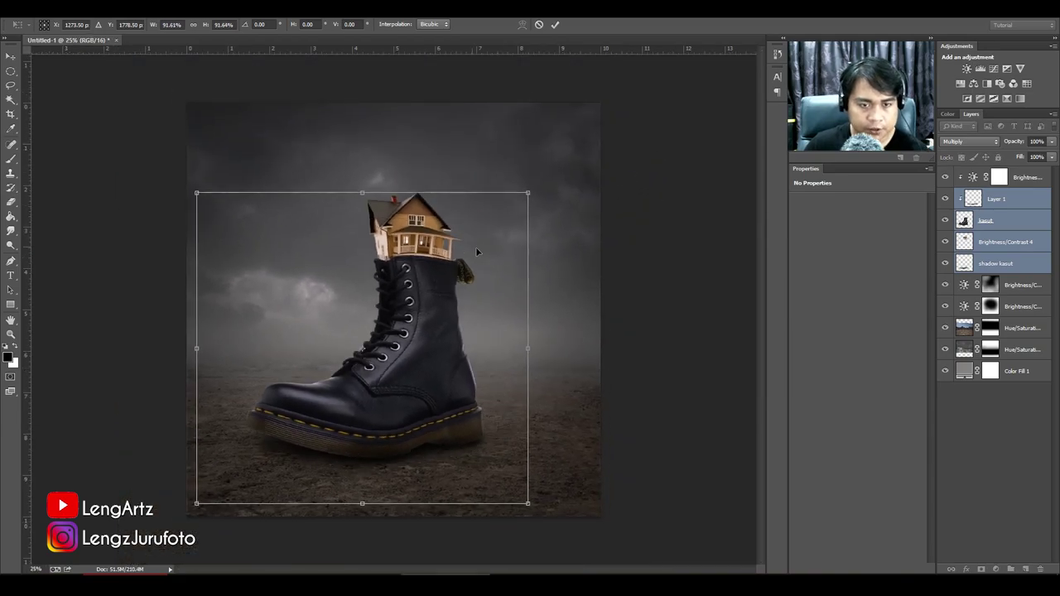
pyautogui.moveTo(466, 276)
pyautogui.mouseDown()
pyautogui.moveTo(483, 290)
pyautogui.moveTo(424, 242)
pyautogui.moveTo(476, 284)
pyautogui.mouseUp()
pyautogui.press('Return')
pyautogui.press('l')
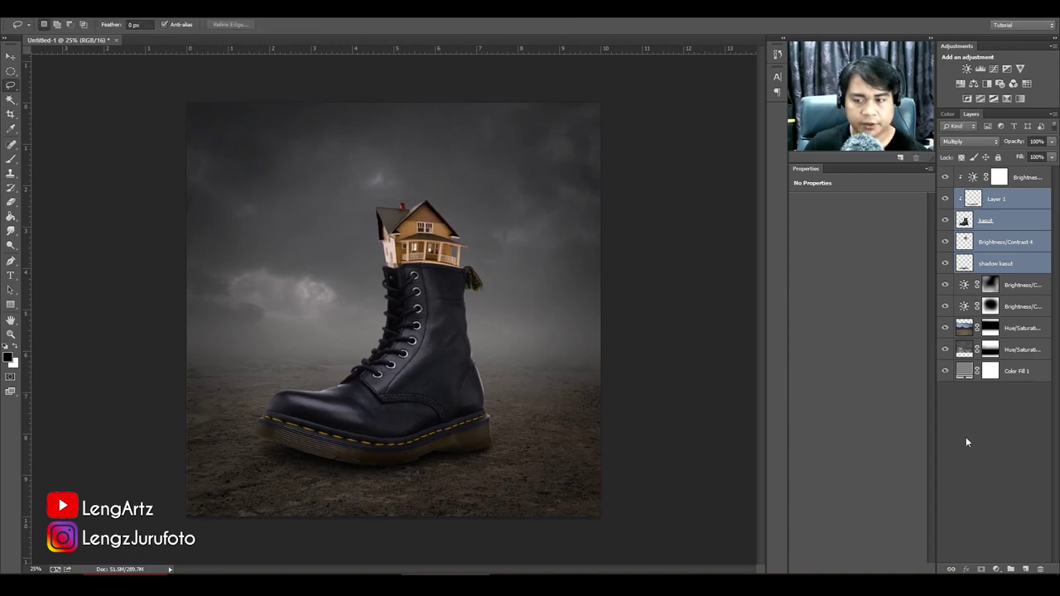
pyautogui.click(986, 457)
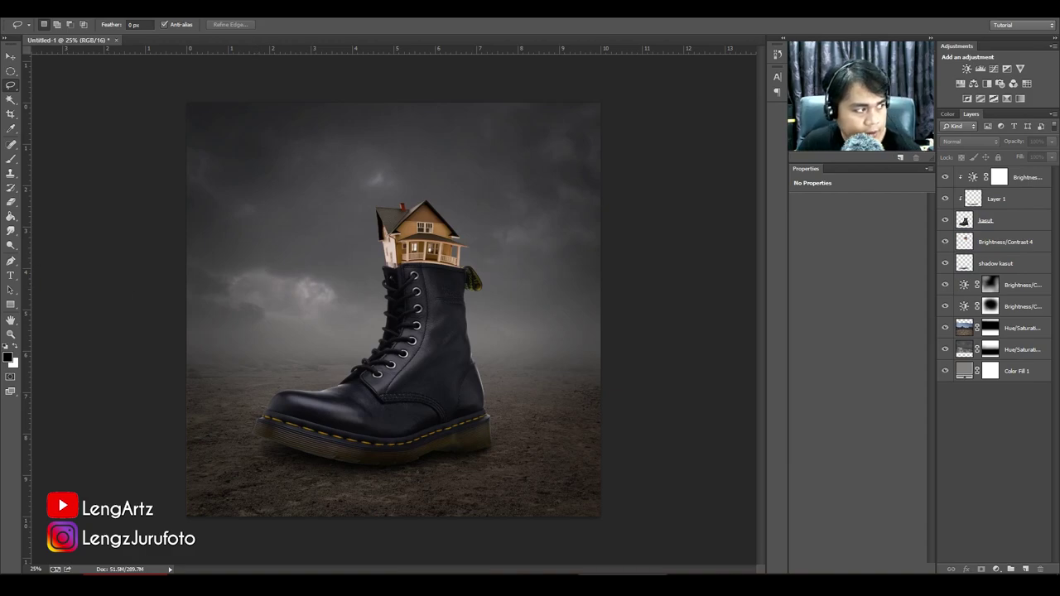
# Place the "pokok" tree image at about 47% scale over the house and move its layer directly below "shadow kasut".
pyautogui.moveTo(0, 199); pyautogui.dragTo(463, 196)
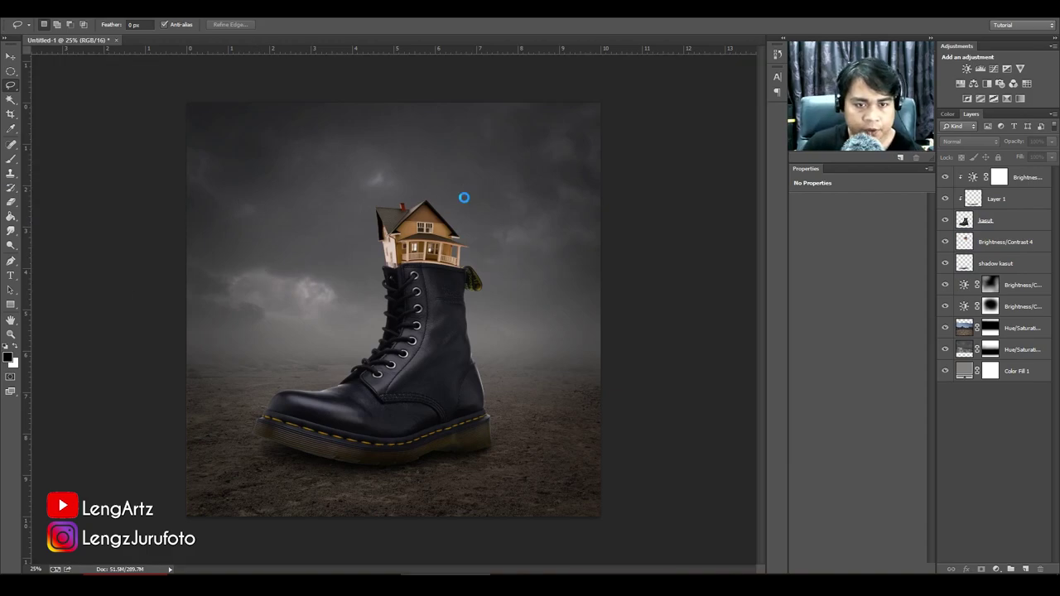
pyautogui.moveTo(601, 102); pyautogui.dragTo(435, 269)
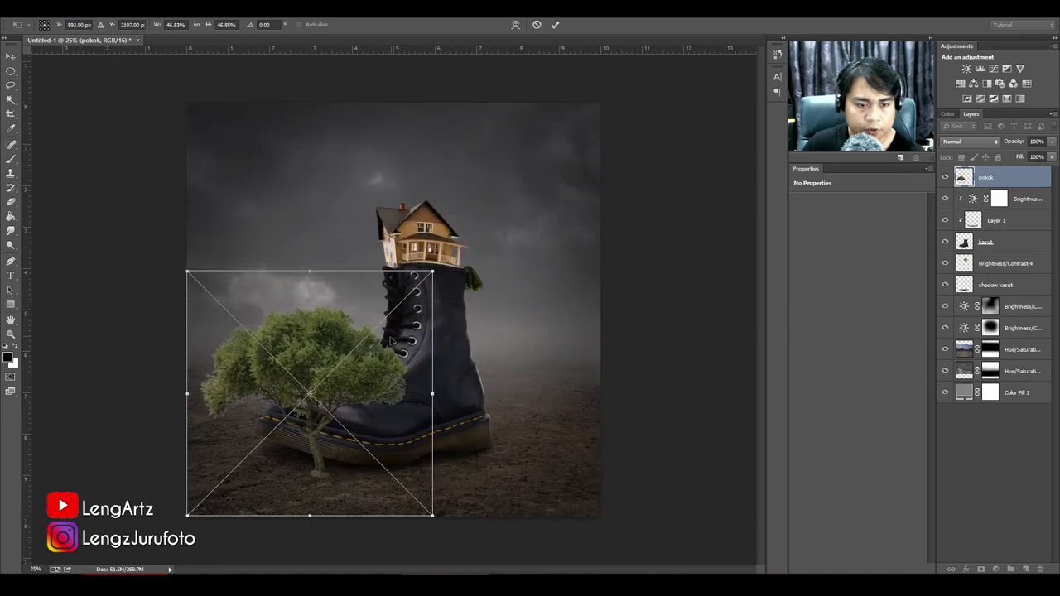
pyautogui.moveTo(386, 354); pyautogui.dragTo(495, 187)
pyautogui.press('Return')
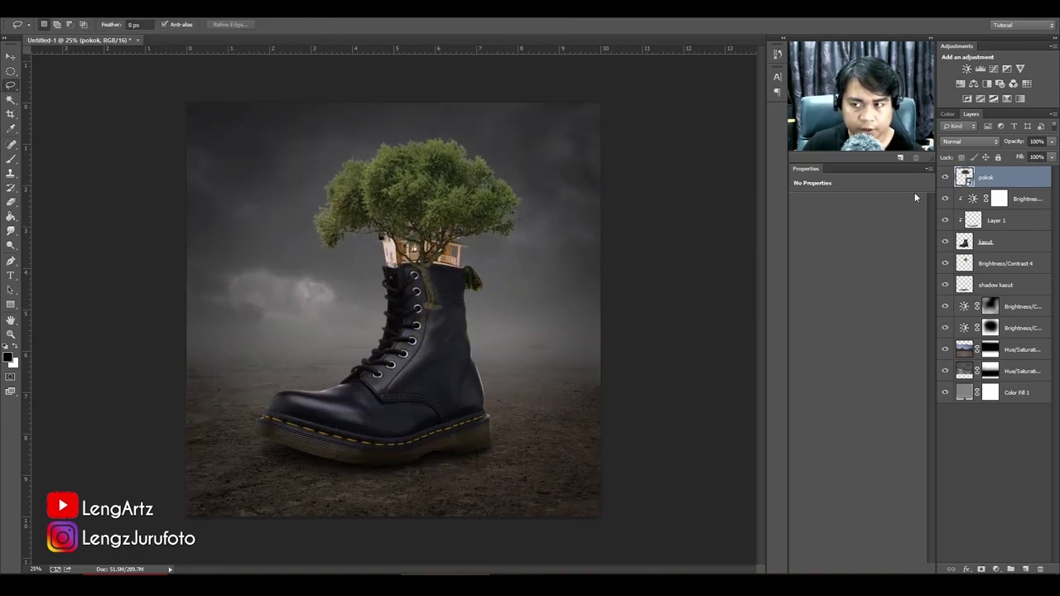
pyautogui.moveTo(1008, 176)
pyautogui.mouseDown()
pyautogui.moveTo(987, 321)
pyautogui.moveTo(985, 296)
pyautogui.mouseUp()
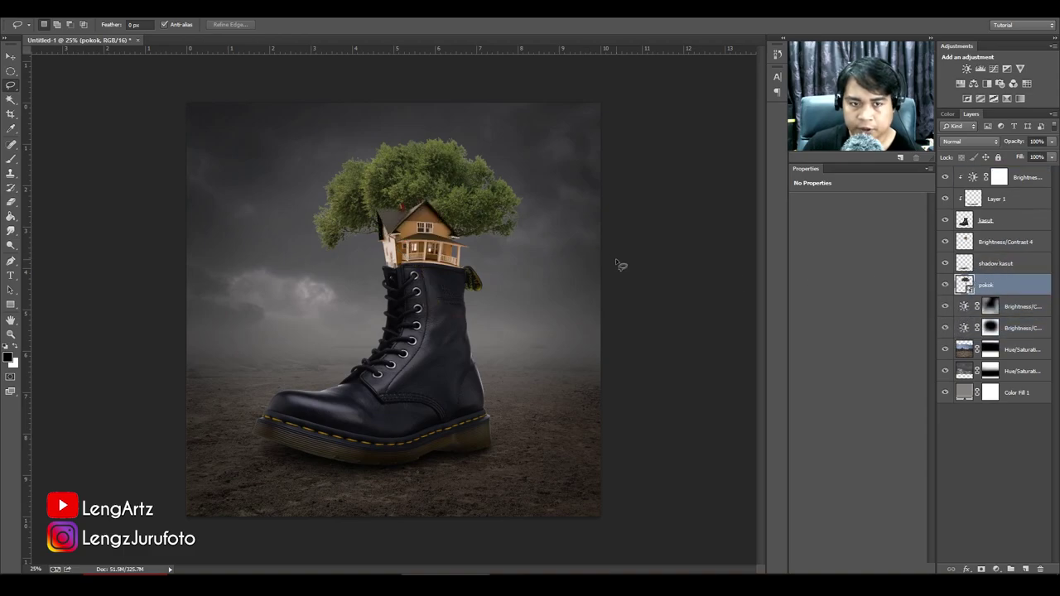
# Scale the "pokok" tree to about 30%, rotate it about 11°, and position it behind the house so its crown rises above the roof.
pyautogui.hotkey('ctrl', 't')
pyautogui.moveTo(551, 102); pyautogui.dragTo(460, 224)
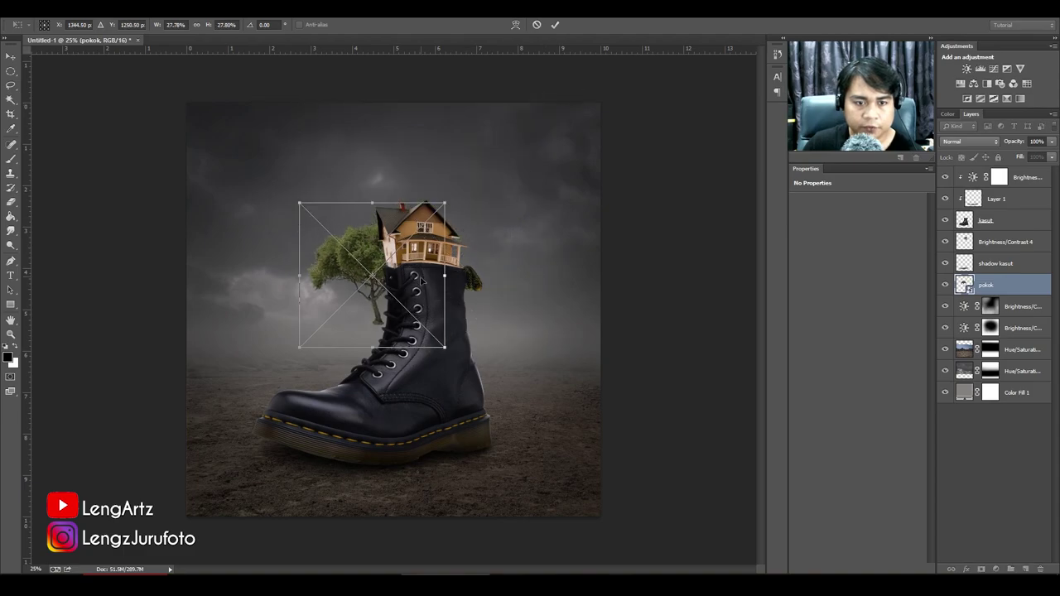
pyautogui.moveTo(412, 288); pyautogui.dragTo(475, 223)
pyautogui.moveTo(531, 206); pyautogui.dragTo(524, 225)
pyautogui.moveTo(455, 222); pyautogui.dragTo(452, 210)
pyautogui.moveTo(518, 142); pyautogui.dragTo(535, 135)
pyautogui.moveTo(492, 198); pyautogui.dragTo(492, 201)
pyautogui.press('Return')
pyautogui.press('l')
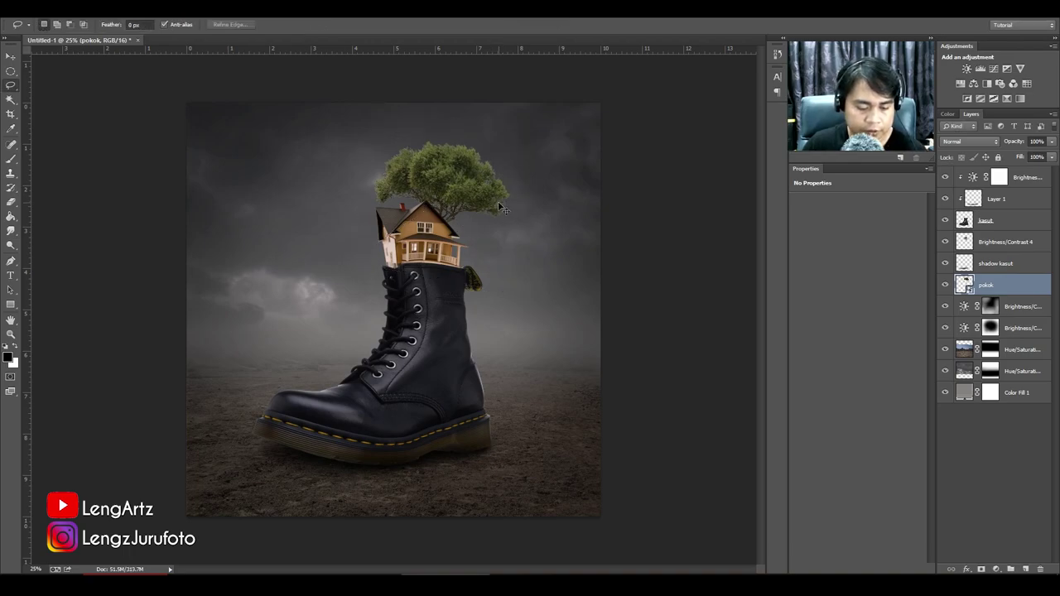
# Duplicate the "pokok" layer, then shrink the lower tree to about 21%, rotate it to about 25.5°, and place it behind the house's porch side.
pyautogui.hotkey('ctrl', 'j')
pyautogui.click(999, 305)
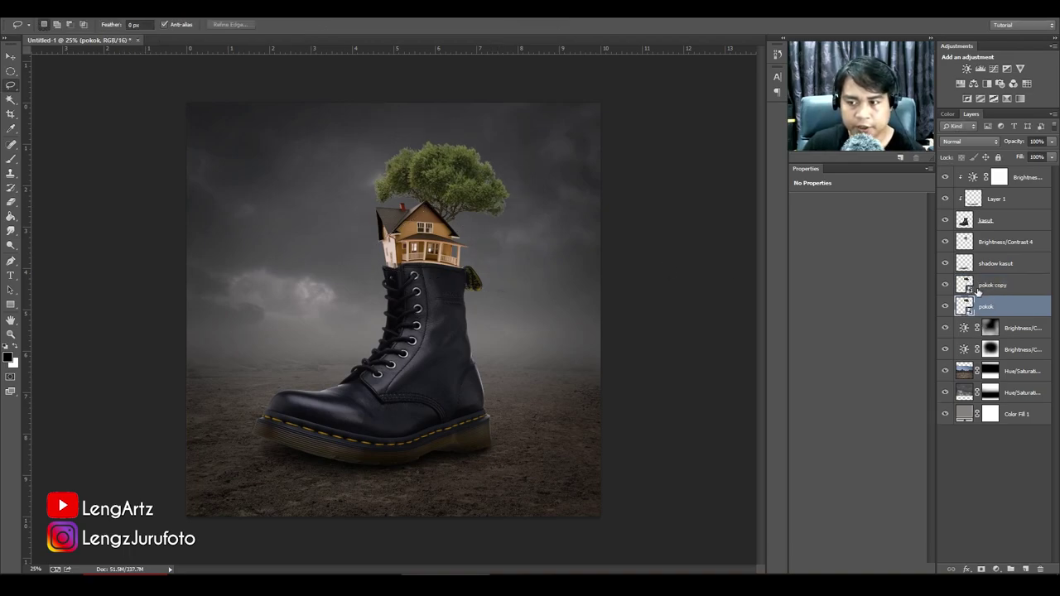
pyautogui.hotkey('ctrl', 't')
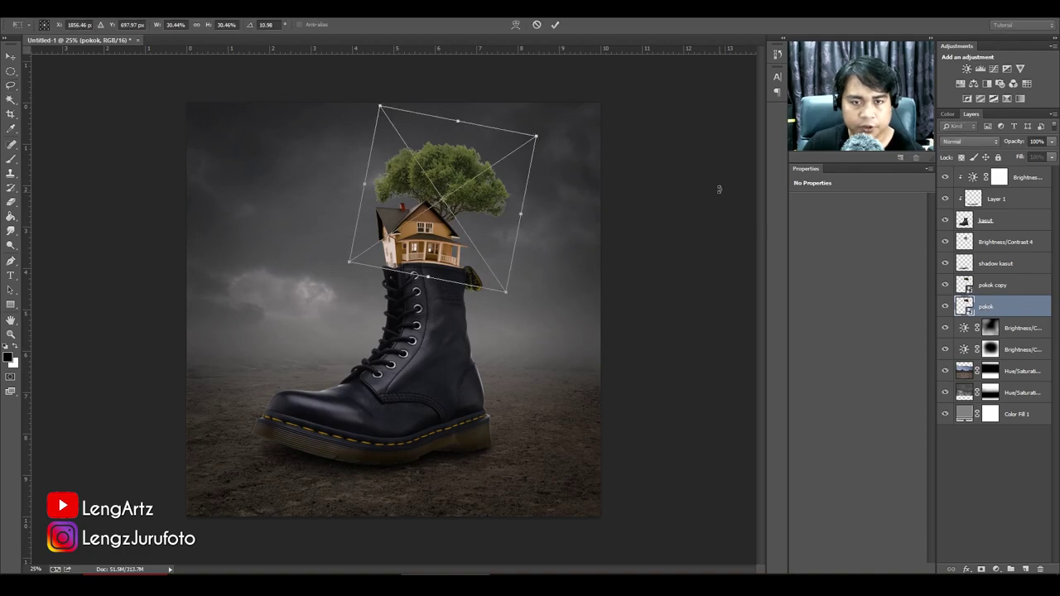
pyautogui.moveTo(540, 134); pyautogui.dragTo(502, 160)
pyautogui.moveTo(471, 211); pyautogui.dragTo(502, 237)
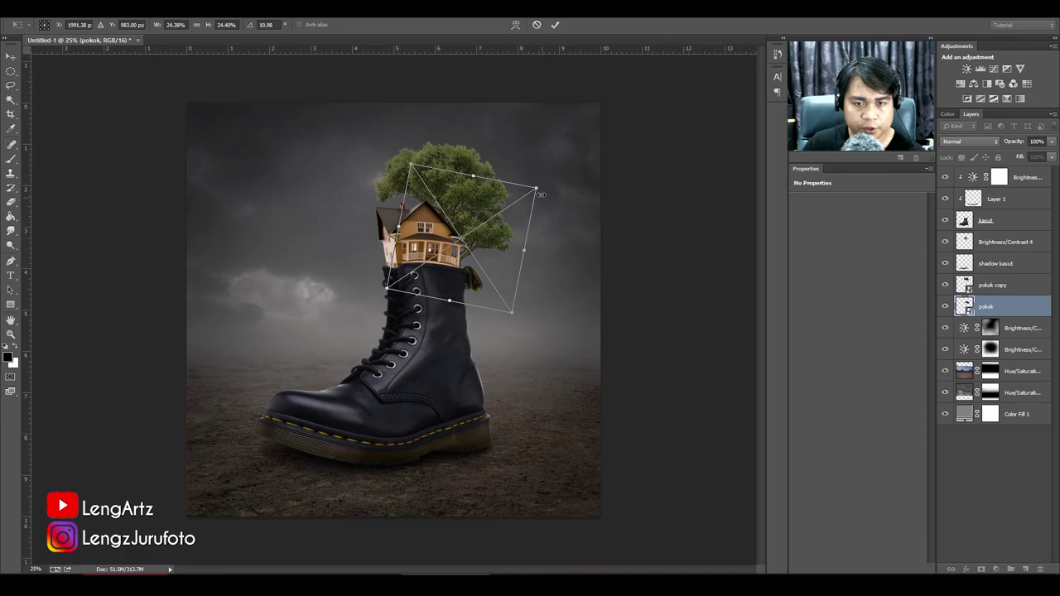
pyautogui.moveTo(537, 189); pyautogui.dragTo(556, 255)
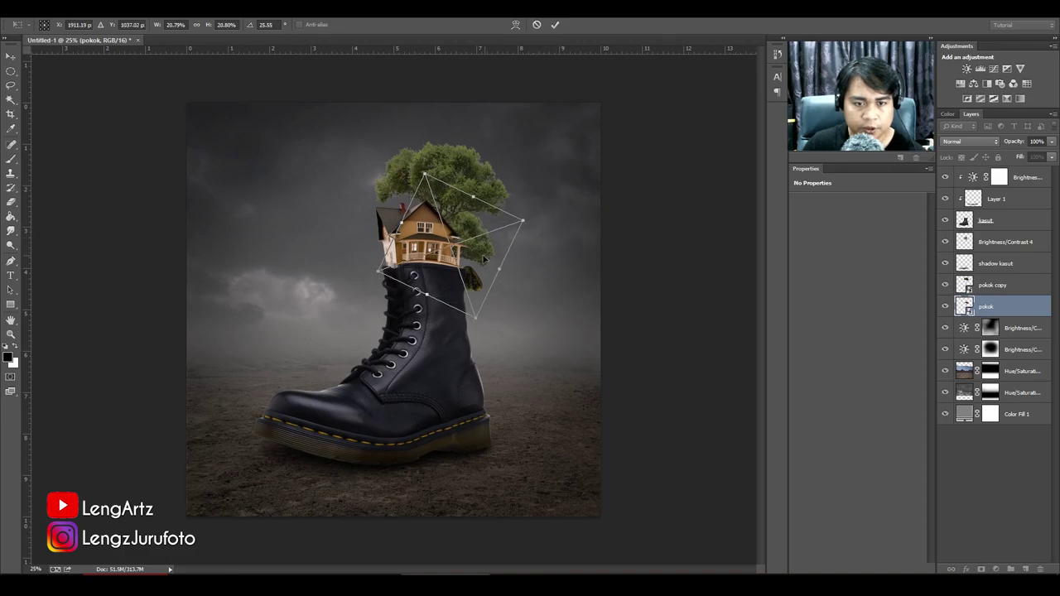
# Move the rotated pokok tree up behind the house to about X 1947 px, Y 921 px and apply the transform.
pyautogui.moveTo(473, 262); pyautogui.dragTo(479, 242)
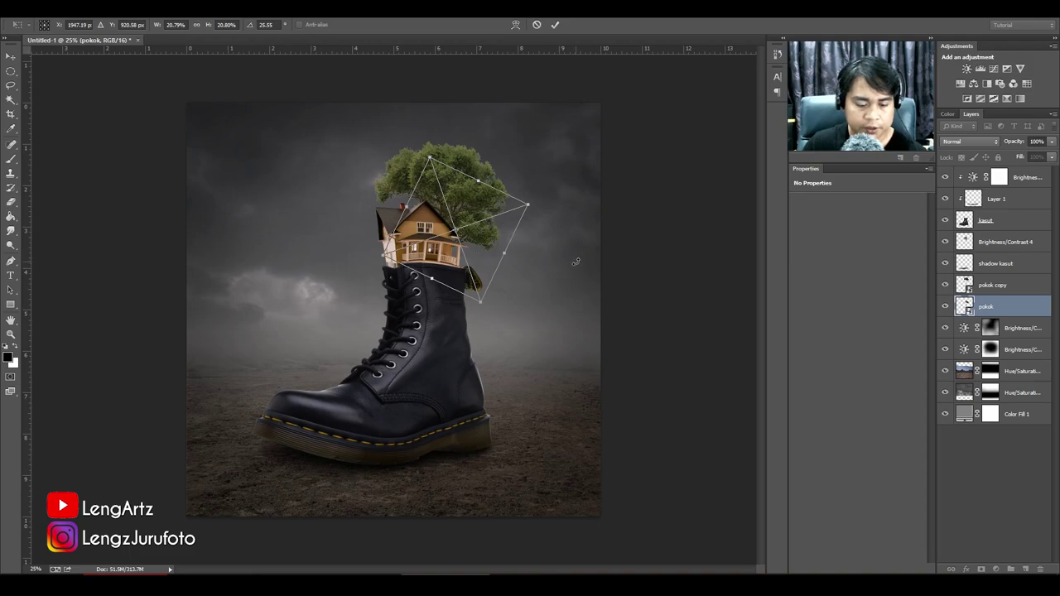
pyautogui.press('l')
pyautogui.press('Return')
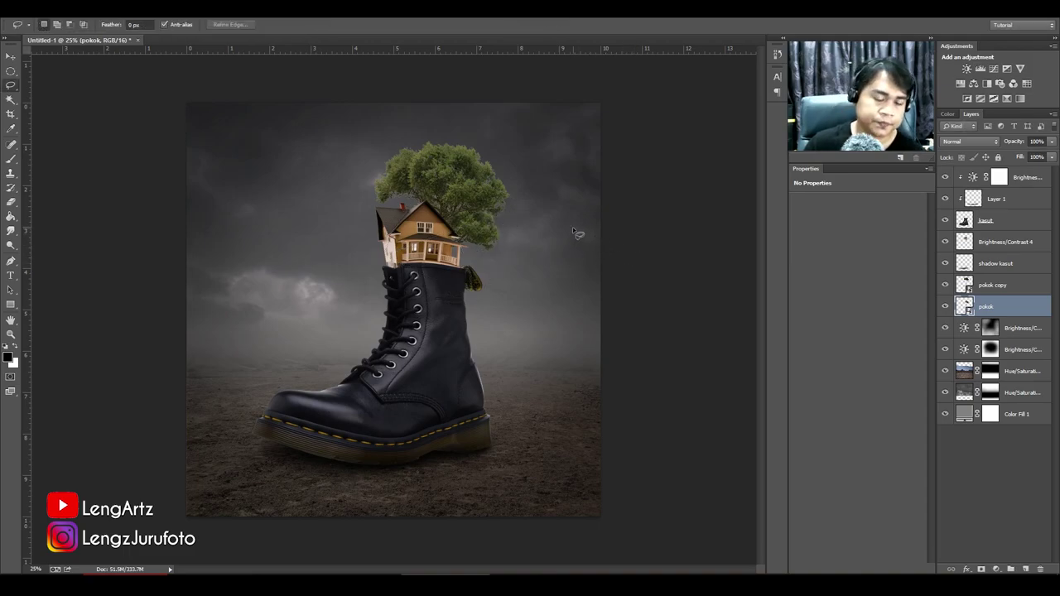
# Duplicate the pokok layer, rotate the copy to -3.01° and place it behind the house's left side at about X 1633 px, Y 782 px.
pyautogui.hotkey('ctrl', 'j')
pyautogui.hotkey('ctrl', 't')
pyautogui.moveTo(543, 205); pyautogui.dragTo(524, 161)
pyautogui.moveTo(472, 221); pyautogui.dragTo(435, 228)
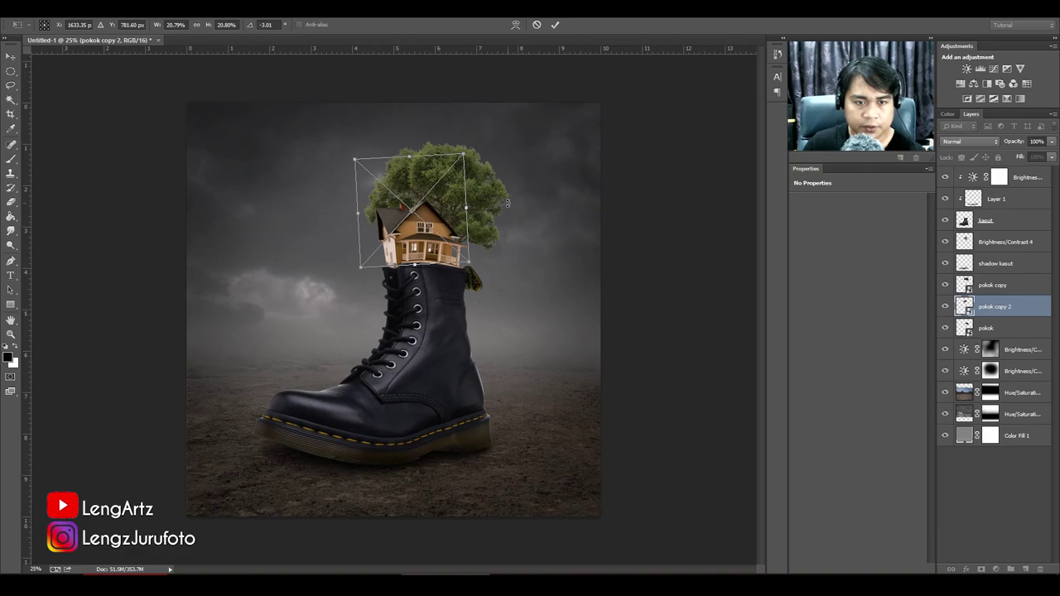
pyautogui.press('Return')
pyautogui.press('l')
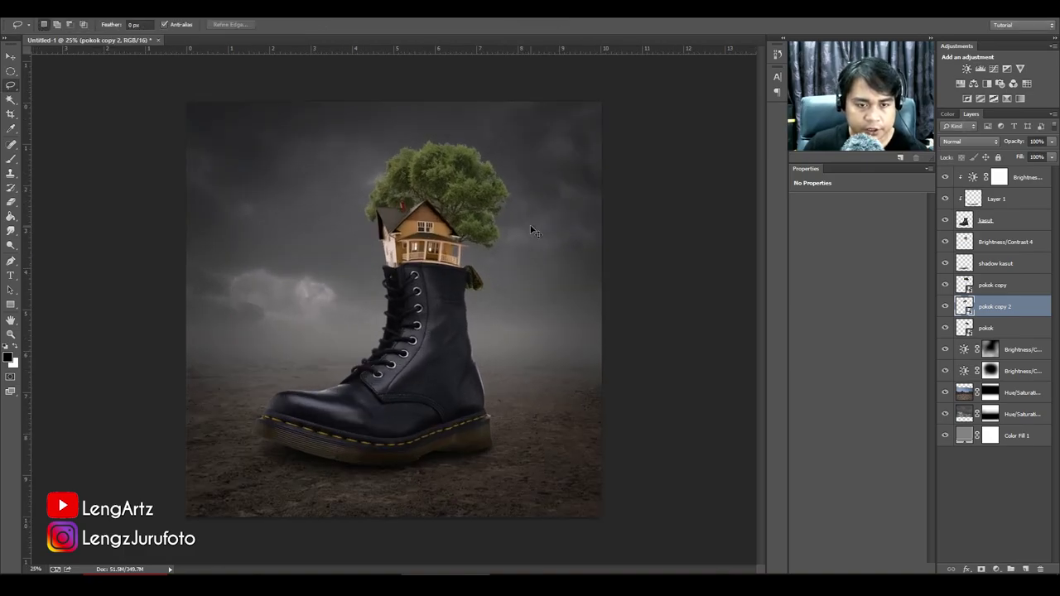
# Place the tangga ladder photo above the topmost Brightness/Contrast layer and open its source image.
pyautogui.hotkey('ctrl', '+')
pyautogui.click(999, 177)
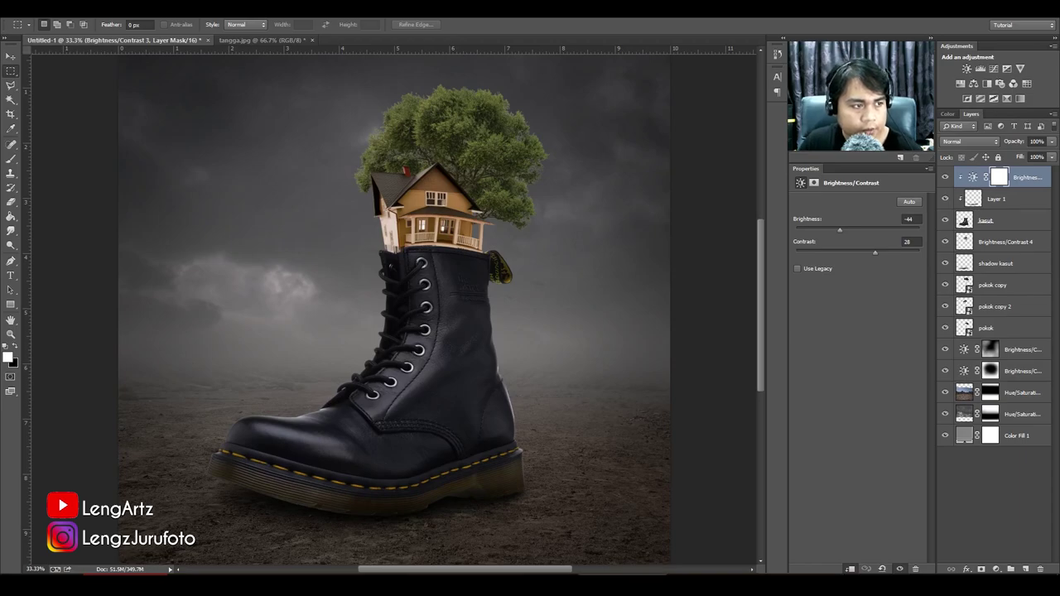
pyautogui.hotkey('ctrl', 'a')
pyautogui.moveTo(472, 98); pyautogui.dragTo(386, 259)
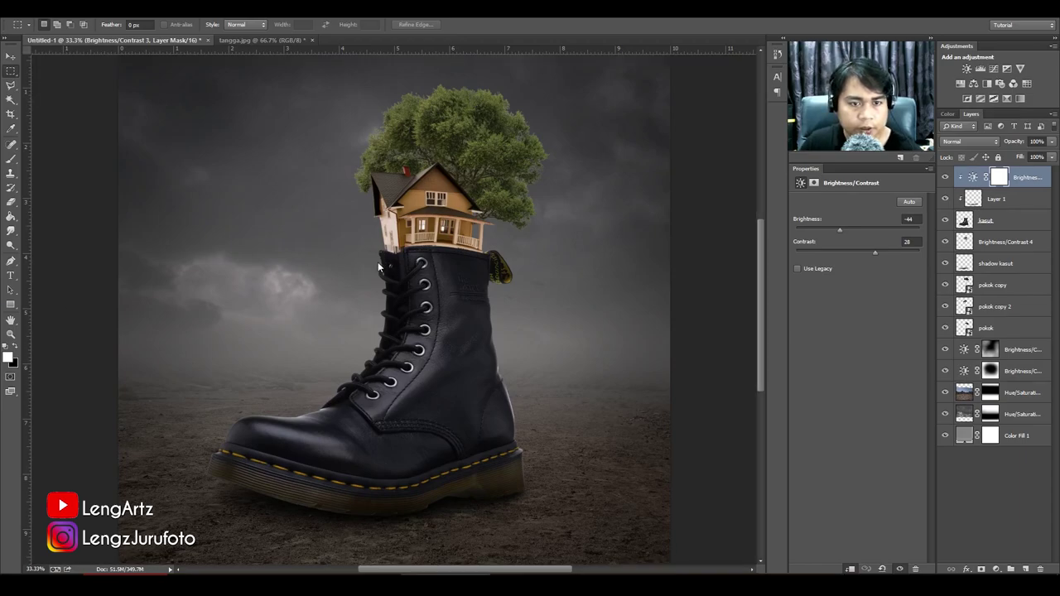
pyautogui.press('Return')
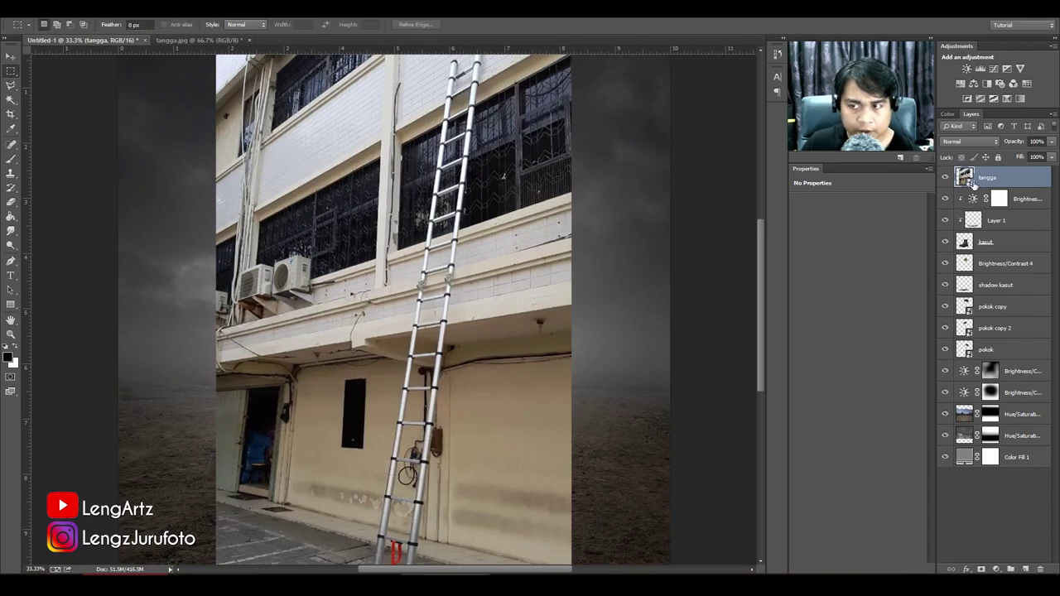
pyautogui.doubleClick(964, 177)
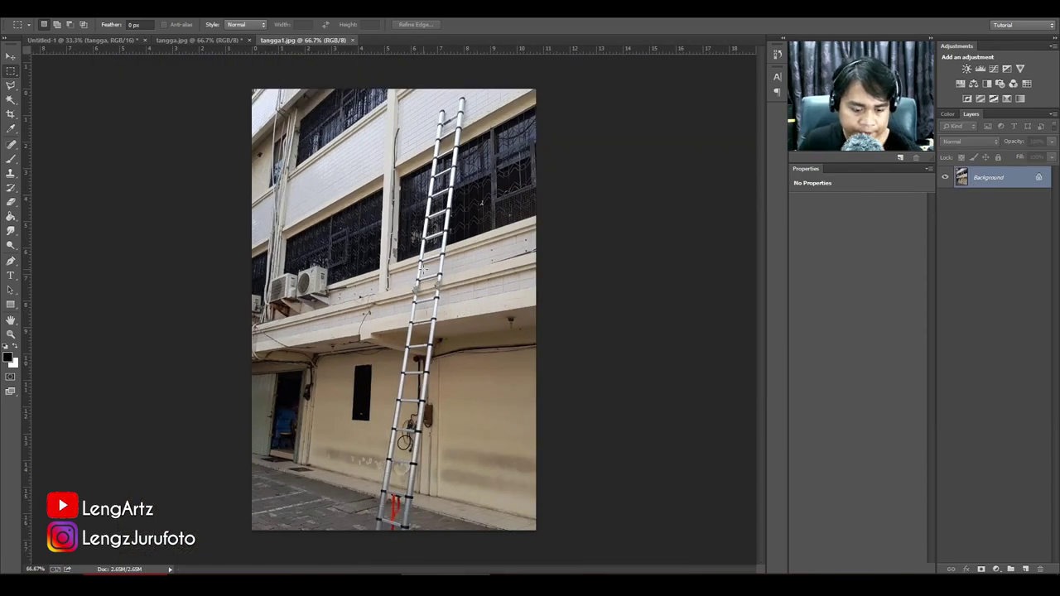
# On a duplicate of the Background layer with the original hidden, cut out the wall area between the ladder's top two rungs.
pyautogui.hotkey('ctrl', '+')
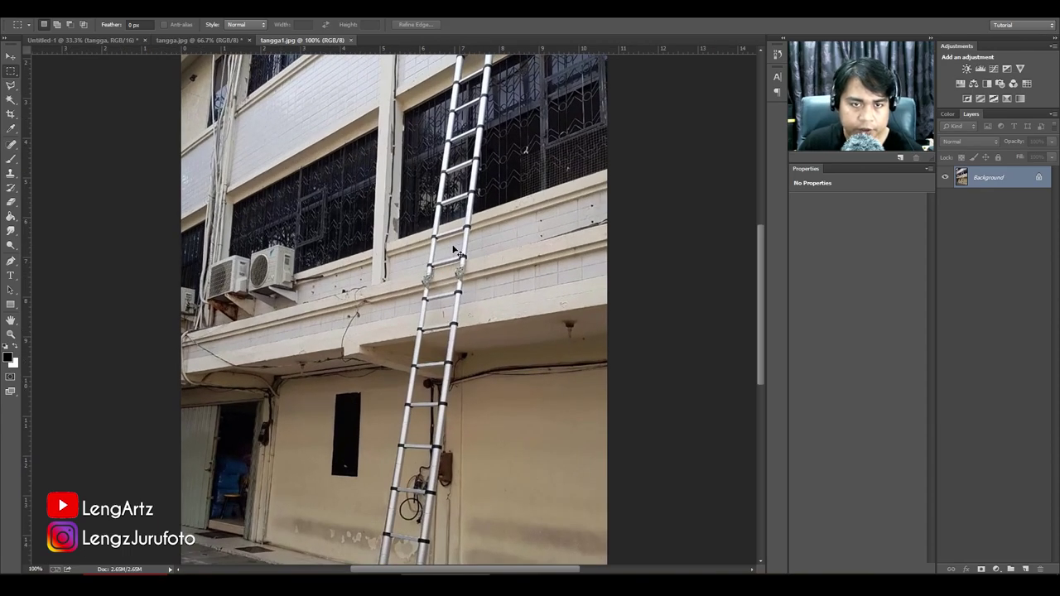
pyautogui.hotkey('ctrl', '-')
pyautogui.click(11, 85)
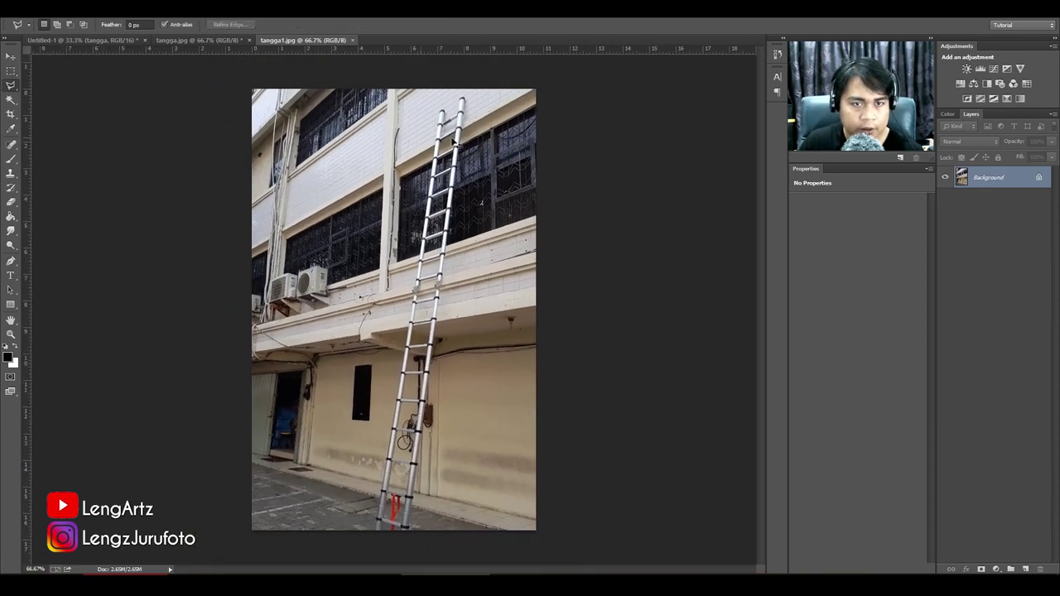
pyautogui.hotkey('ctrl', '+')
pyautogui.hotkey('ctrl', '+')
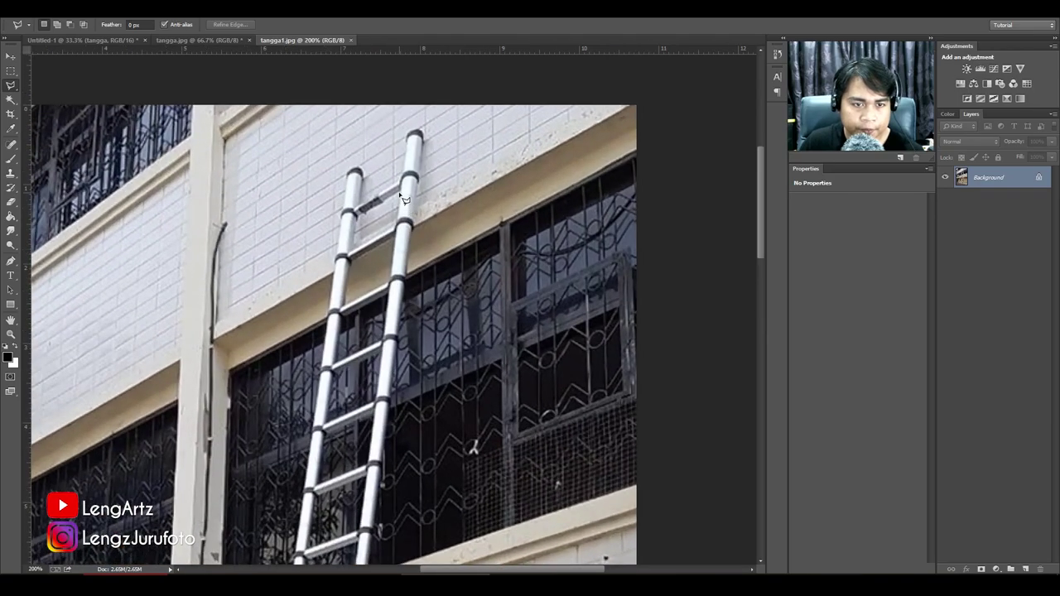
pyautogui.click(398, 230)
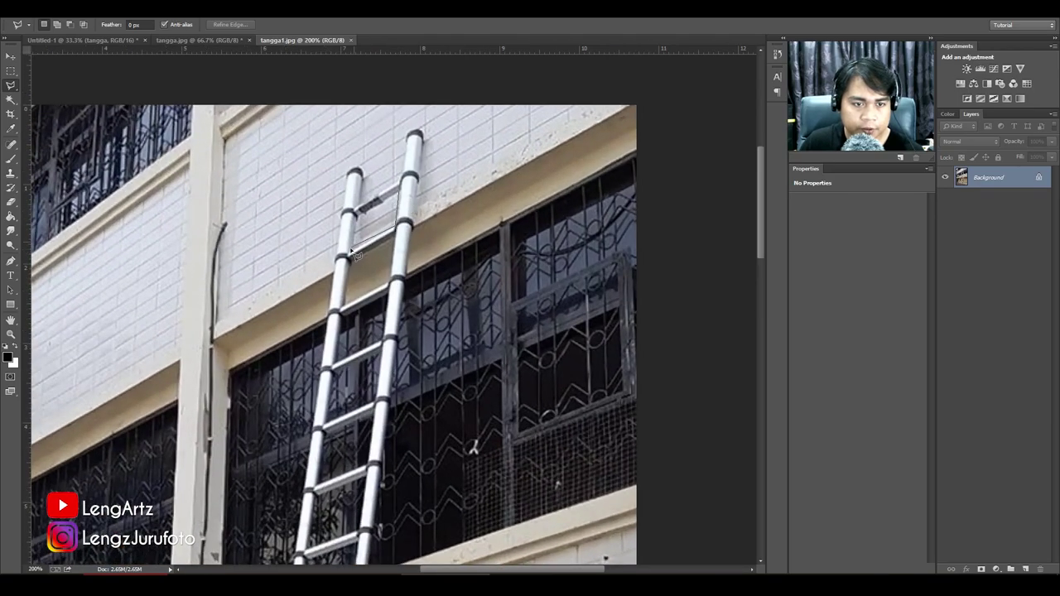
pyautogui.click(358, 217)
pyautogui.click(401, 197)
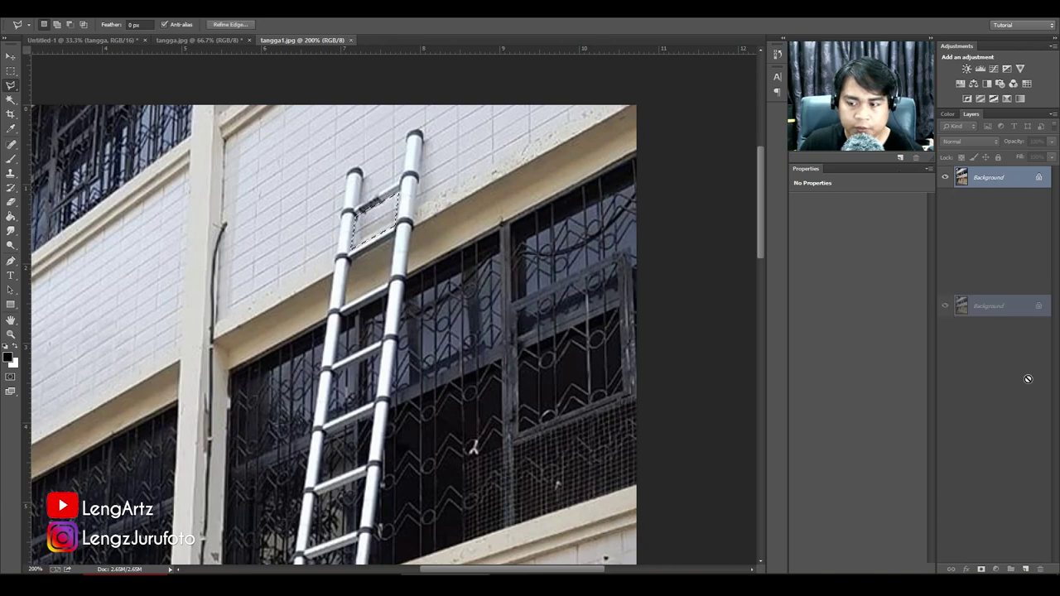
pyautogui.moveTo(990, 177); pyautogui.dragTo(1026, 570)
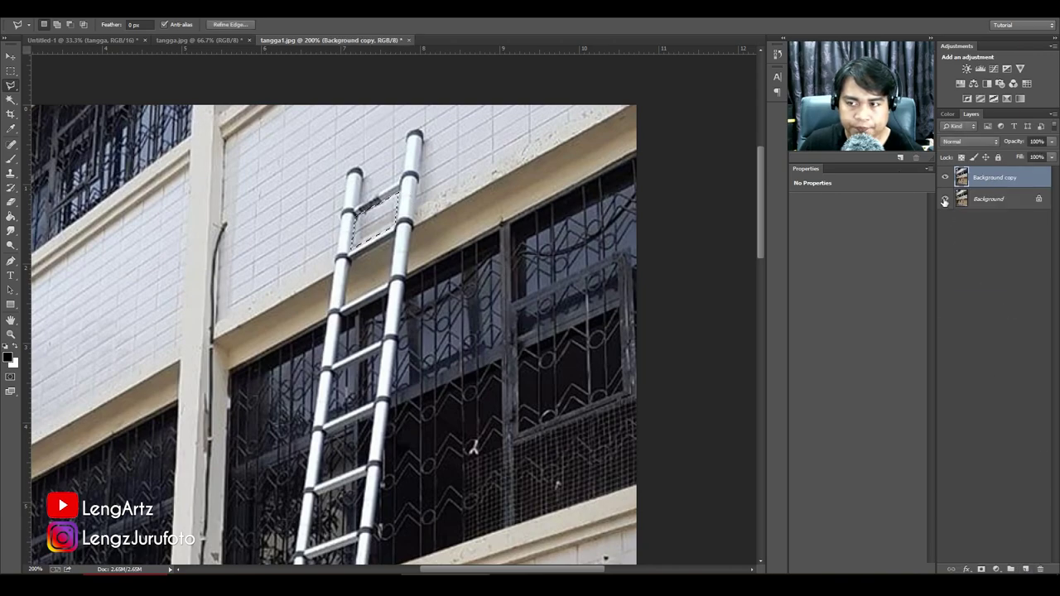
pyautogui.click(945, 199)
pyautogui.press('Delete')
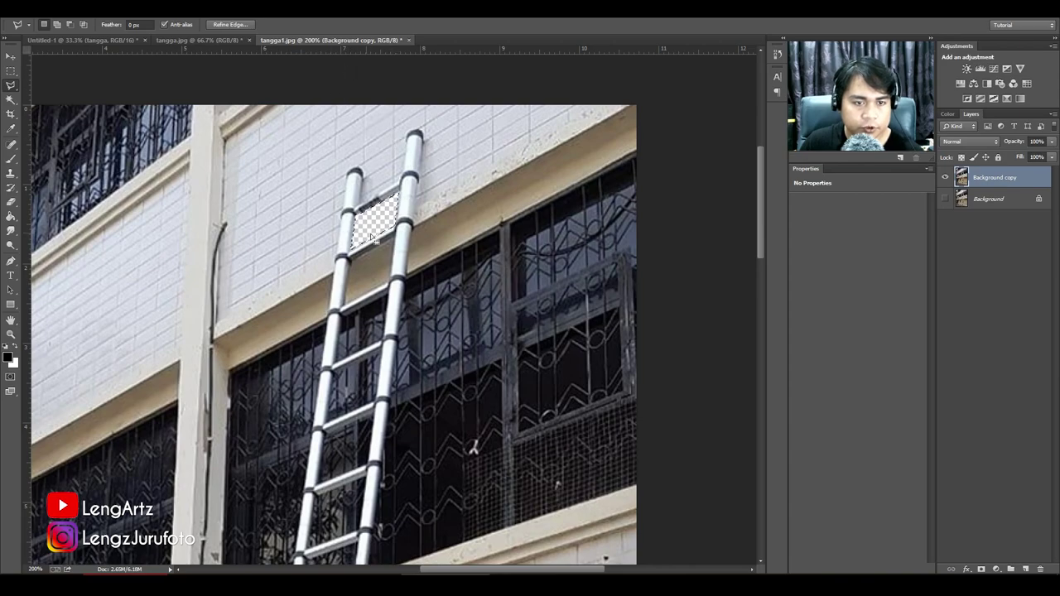
pyautogui.hotkey('ctrl', 'd')
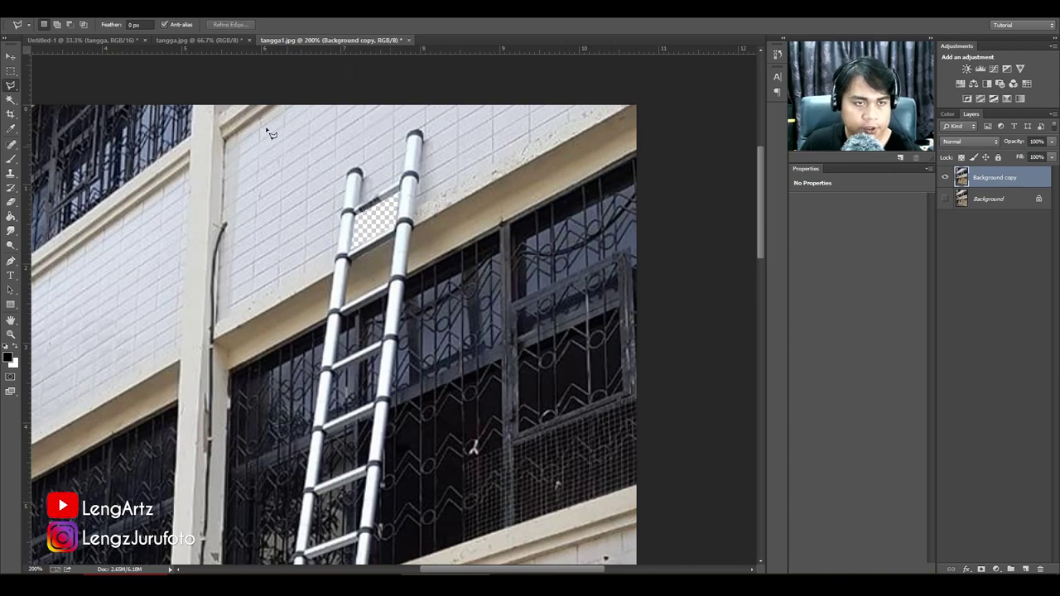
# Switch to the tangga.jpg document, show Layer 1, and delete Layer 2 and Layer 2 copy.
pyautogui.click(201, 41)
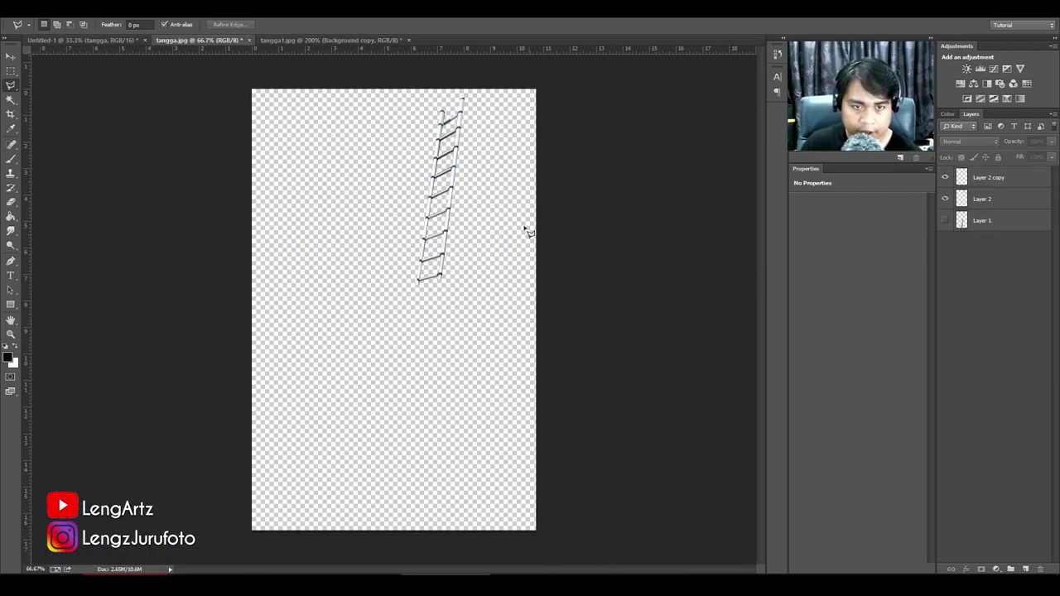
pyautogui.click(945, 221)
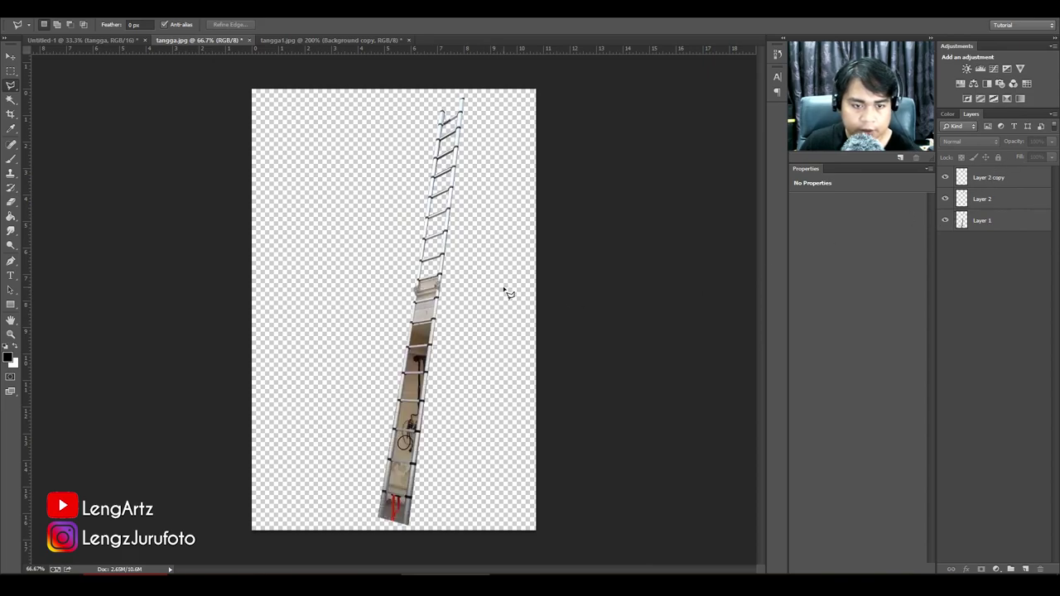
pyautogui.hotkey('ctrl', '+')
pyautogui.click(984, 201)
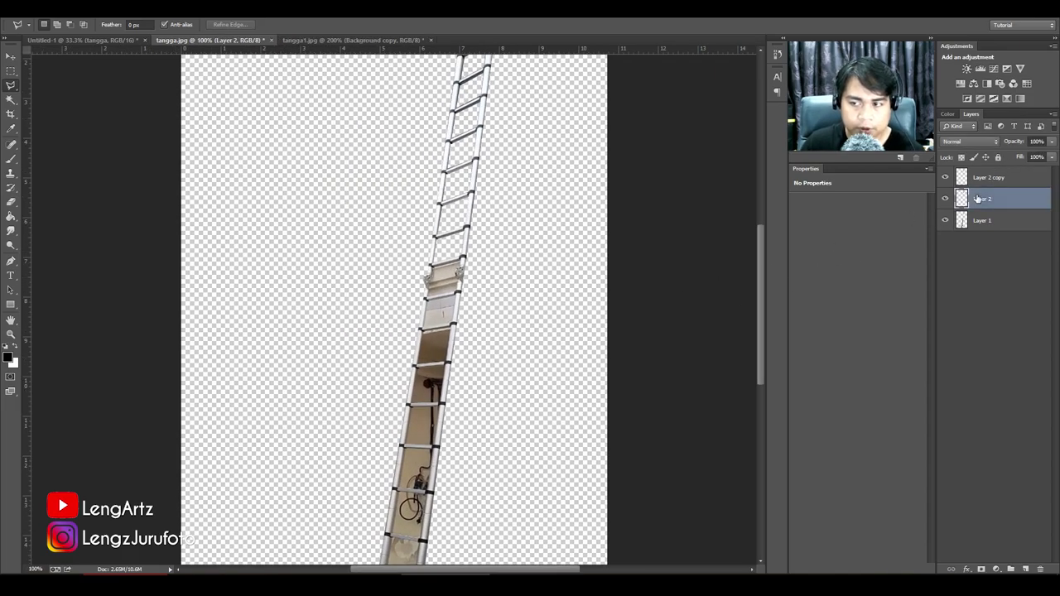
pyautogui.press('Delete')
pyautogui.click(991, 180)
pyautogui.press('Delete')
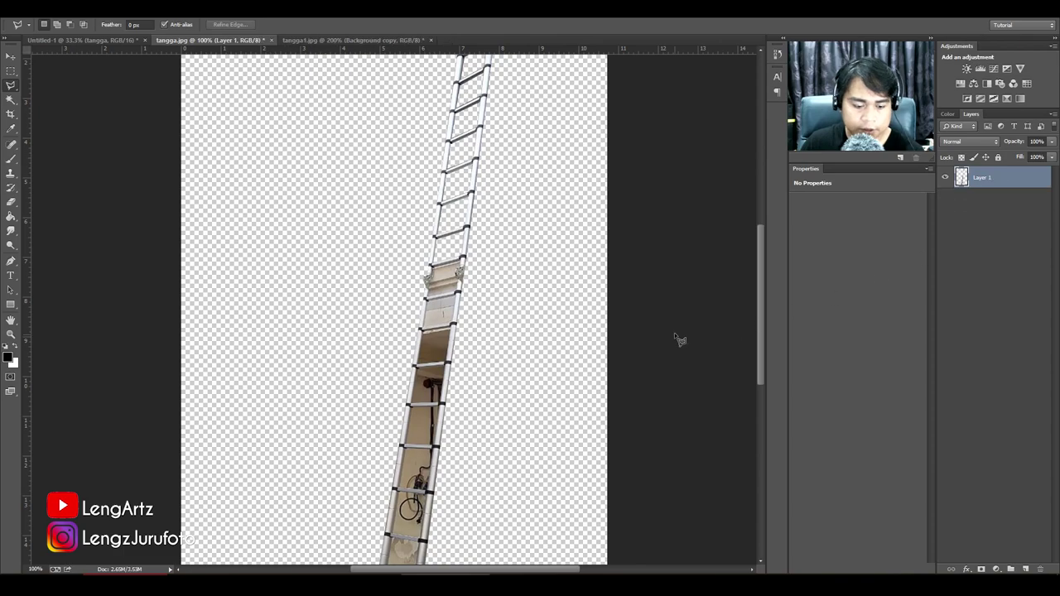
# Outline the wall area between the rungs at the ladder's hinge joints with the Polygonal Lasso and delete it.
pyautogui.hotkey('ctrl', '+')
pyautogui.hotkey('ctrl', '+')
pyautogui.moveTo(487, 261); pyautogui.dragTo(304, 317)
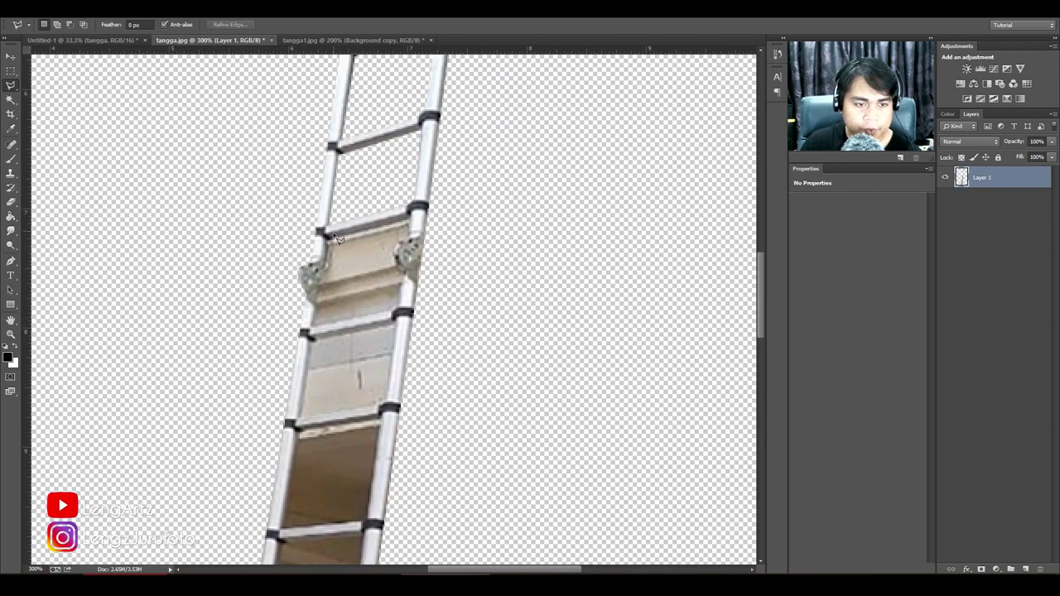
pyautogui.click(410, 220)
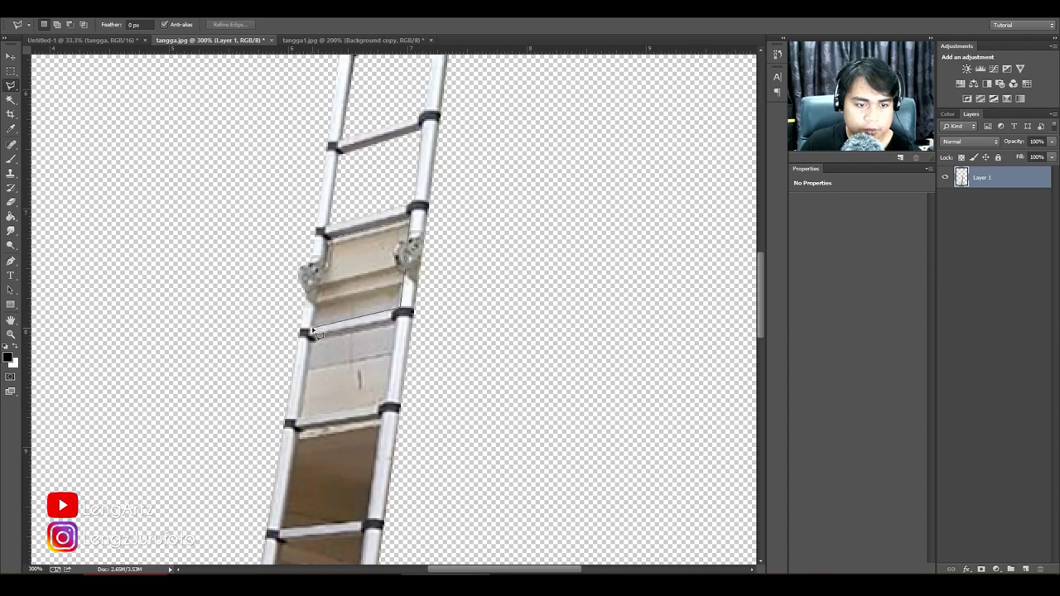
pyautogui.click(332, 240)
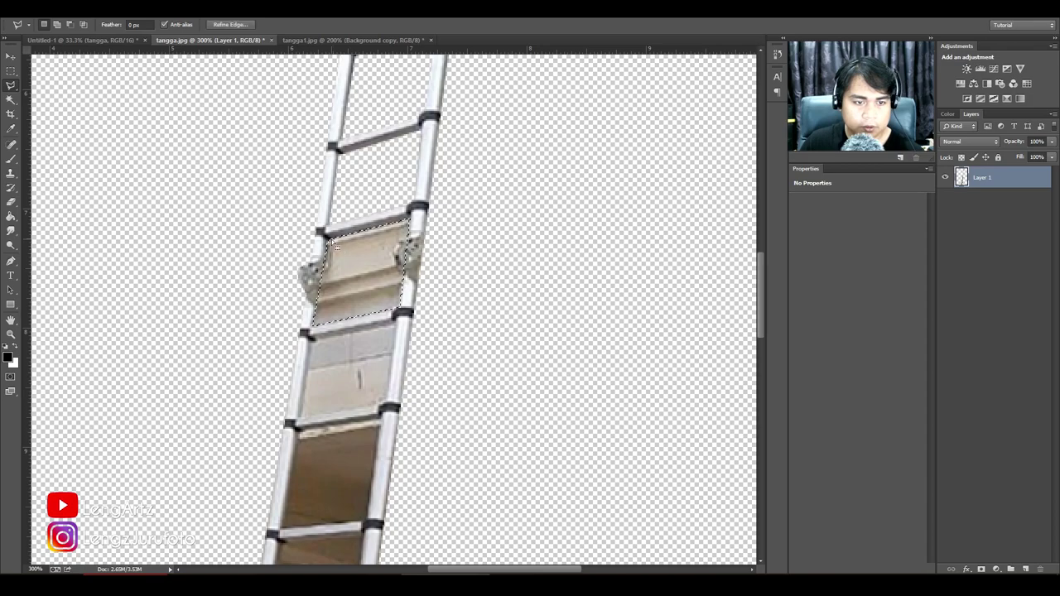
pyautogui.press('Delete')
# Outline and delete the wall area in the ladder gap directly below the hinge joints.
pyautogui.moveTo(356, 375); pyautogui.dragTo(413, 299)
pyautogui.click(369, 263)
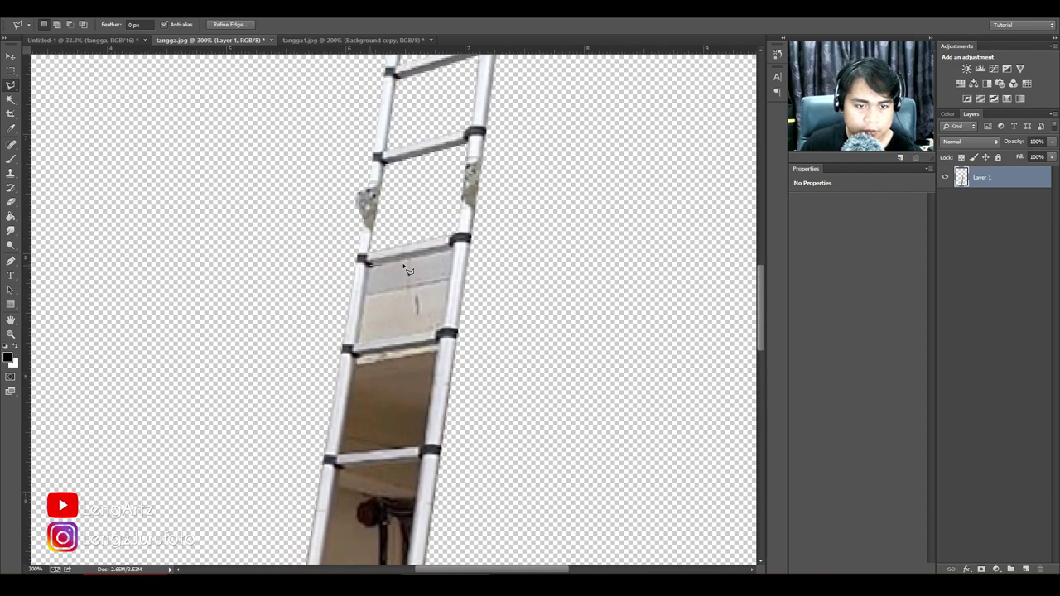
pyautogui.click(454, 250)
pyautogui.moveTo(440, 301); pyautogui.dragTo(459, 254)
pyautogui.click(463, 284)
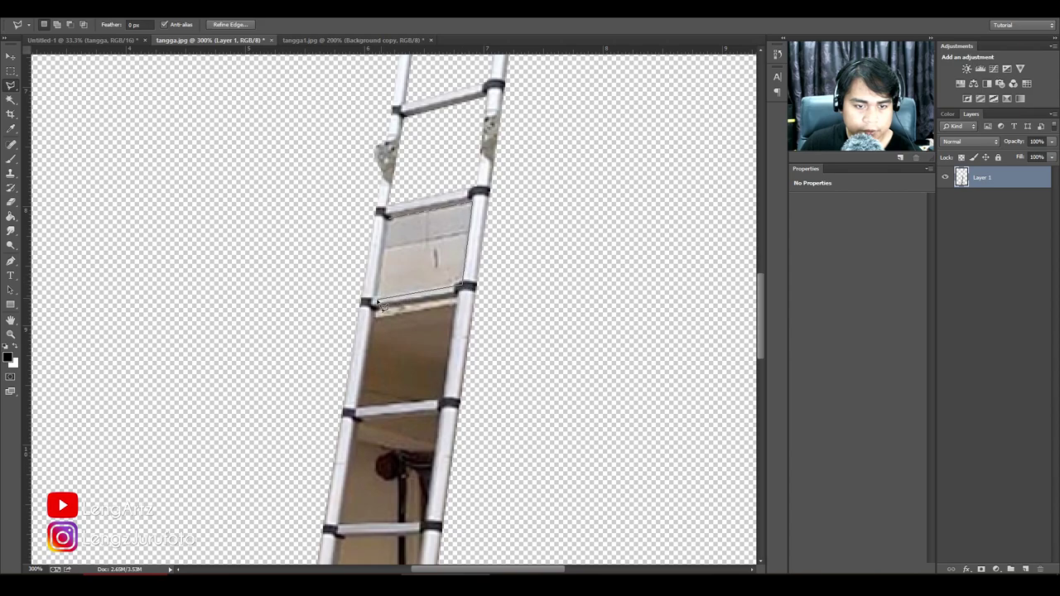
pyautogui.click(376, 295)
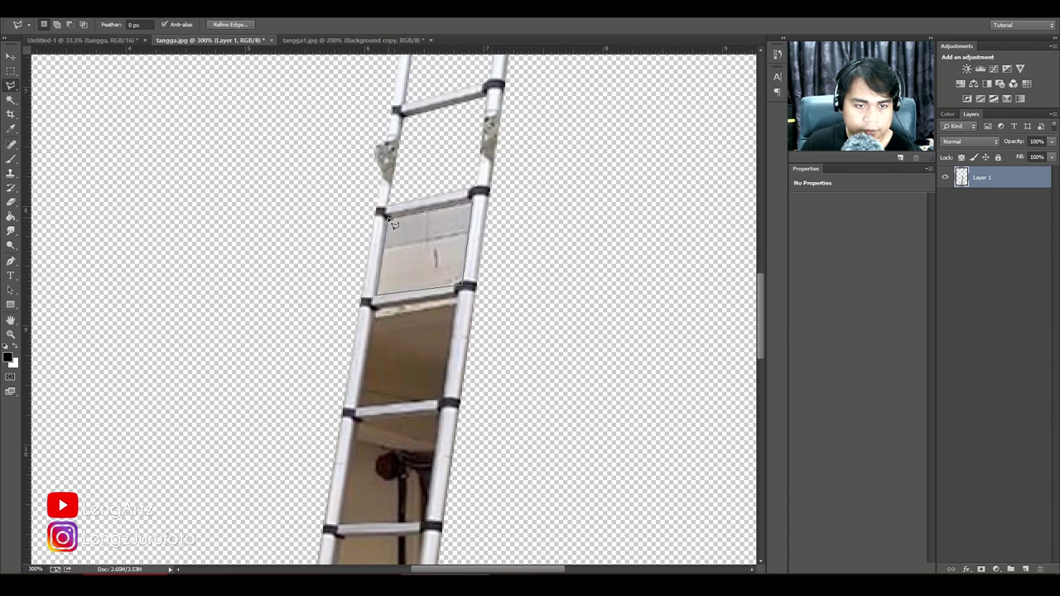
pyautogui.click(392, 221)
pyautogui.press('Delete')
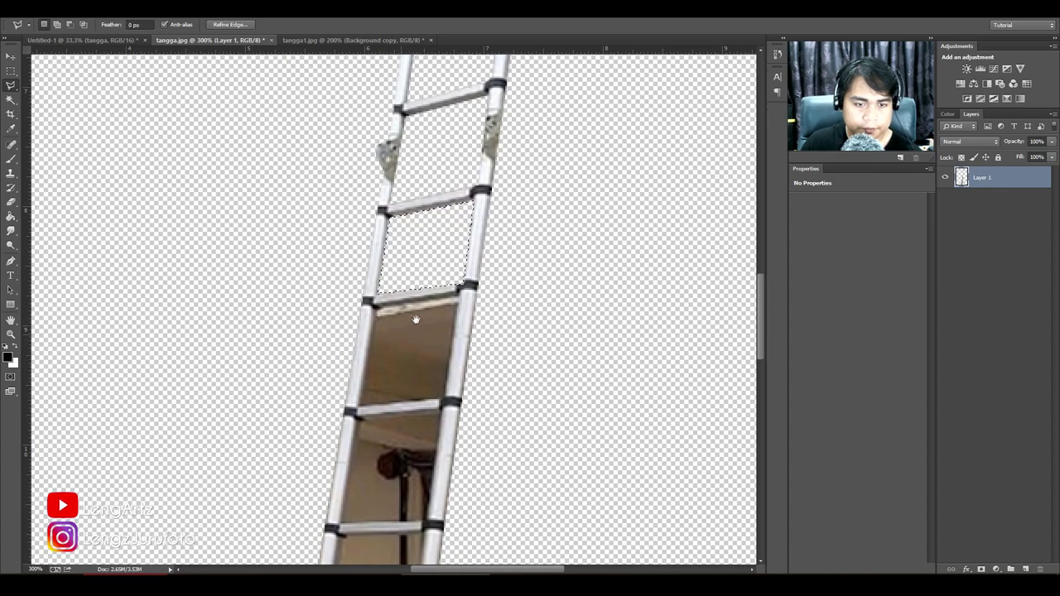
# Cut out the brown background from the next two ladder gaps, down to the one with the round pipe fitting.
pyautogui.click(409, 271)
pyautogui.moveTo(415, 320)
pyautogui.mouseDown()
pyautogui.moveTo(444, 280)
pyautogui.moveTo(480, 266)
pyautogui.moveTo(454, 239)
pyautogui.mouseUp()
pyautogui.press('Delete')
pyautogui.click(426, 246)
pyautogui.click(500, 347)
pyautogui.click(409, 351)
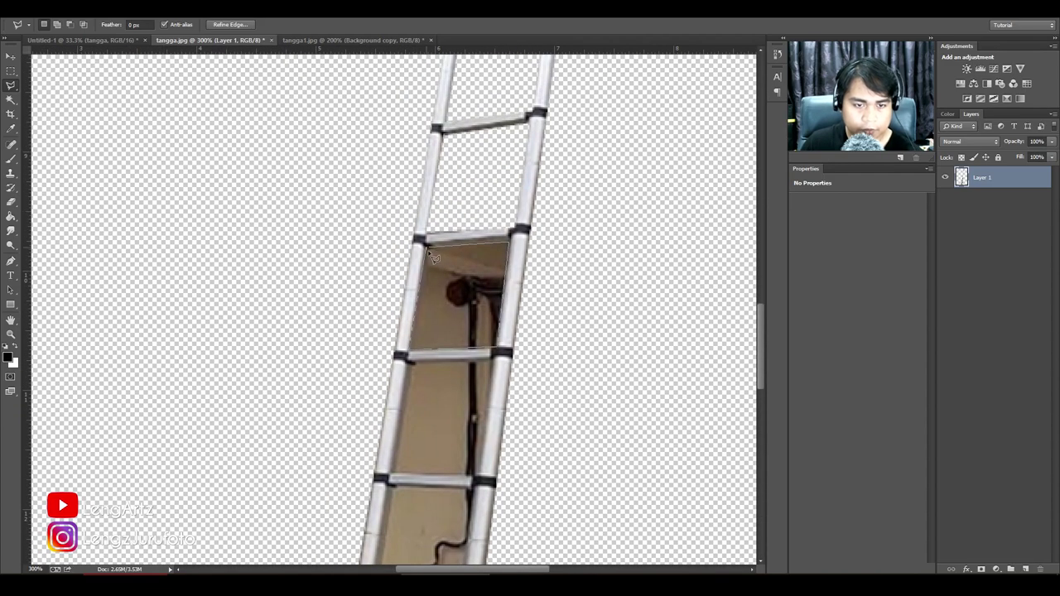
pyautogui.click(426, 248)
pyautogui.press('Delete')
# Cut out the background from the remaining ladder gaps, down to the one above the lowest rung.
pyautogui.moveTo(419, 360); pyautogui.dragTo(444, 265)
pyautogui.click(414, 378)
pyautogui.press('Delete')
pyautogui.moveTo(416, 392); pyautogui.dragTo(440, 222)
pyautogui.press('Delete')
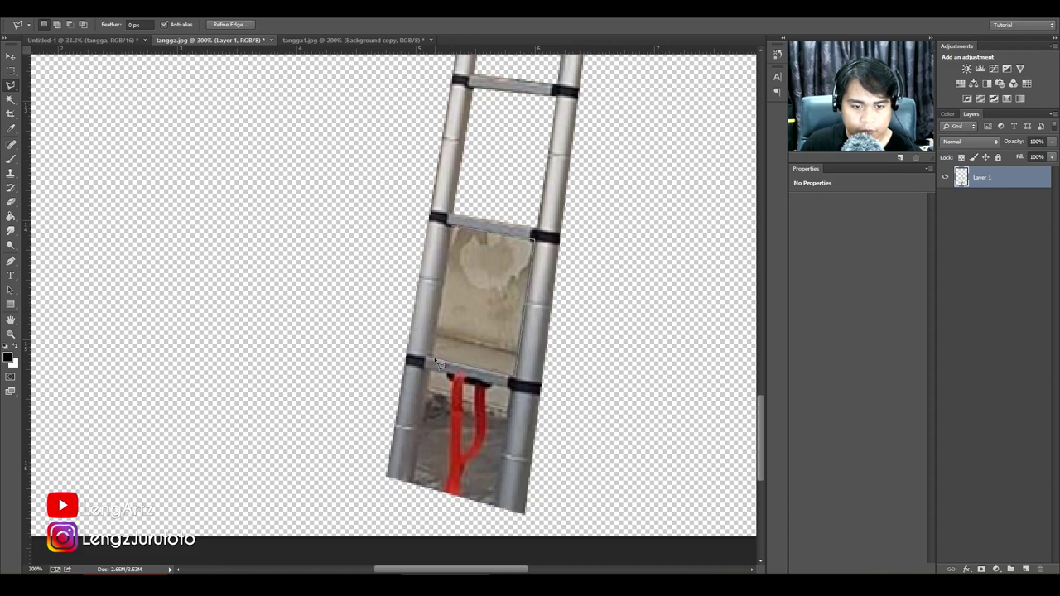
pyautogui.press('Delete')
# Outline and delete the ground and red cord between the ladder's legs below the lowest rung, then clear the selection.
pyautogui.moveTo(426, 373); pyautogui.dragTo(433, 294)
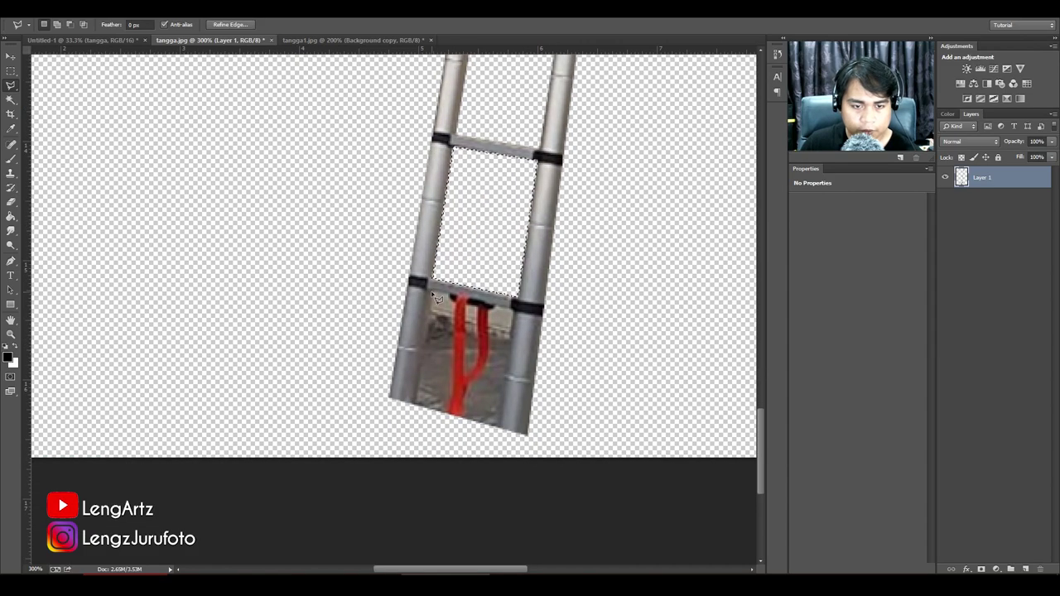
pyautogui.hotkey('ctrl', 'd')
pyautogui.click(520, 315)
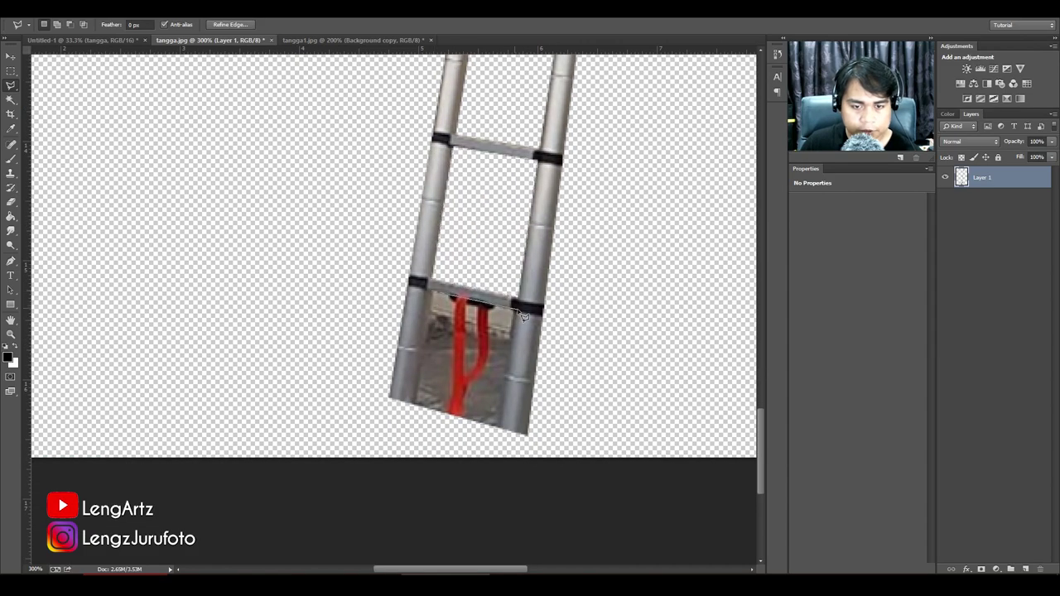
pyautogui.click(501, 433)
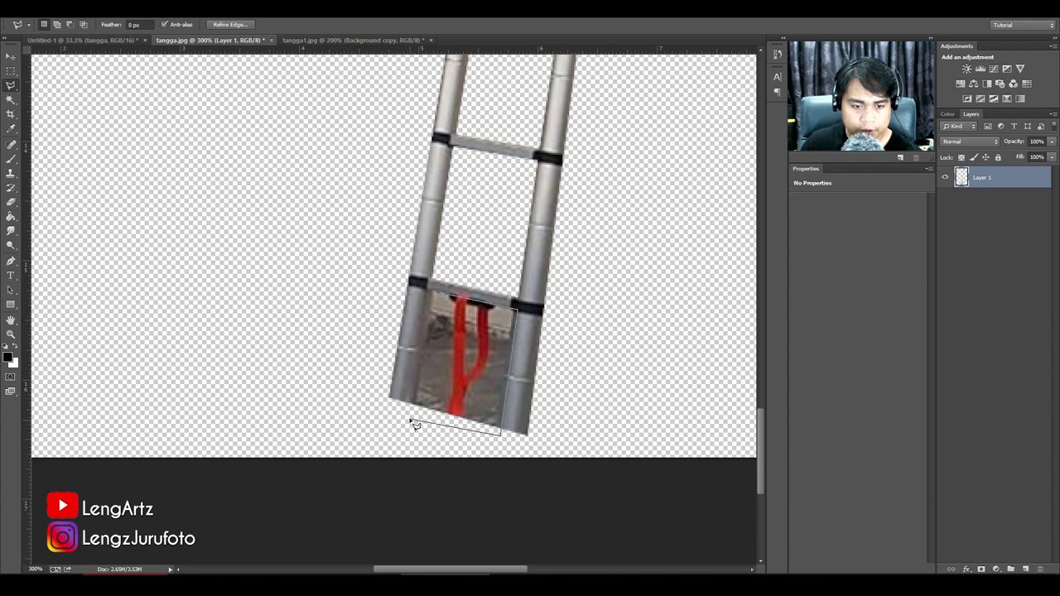
pyautogui.click(411, 415)
pyautogui.click(432, 294)
pyautogui.press('Delete')
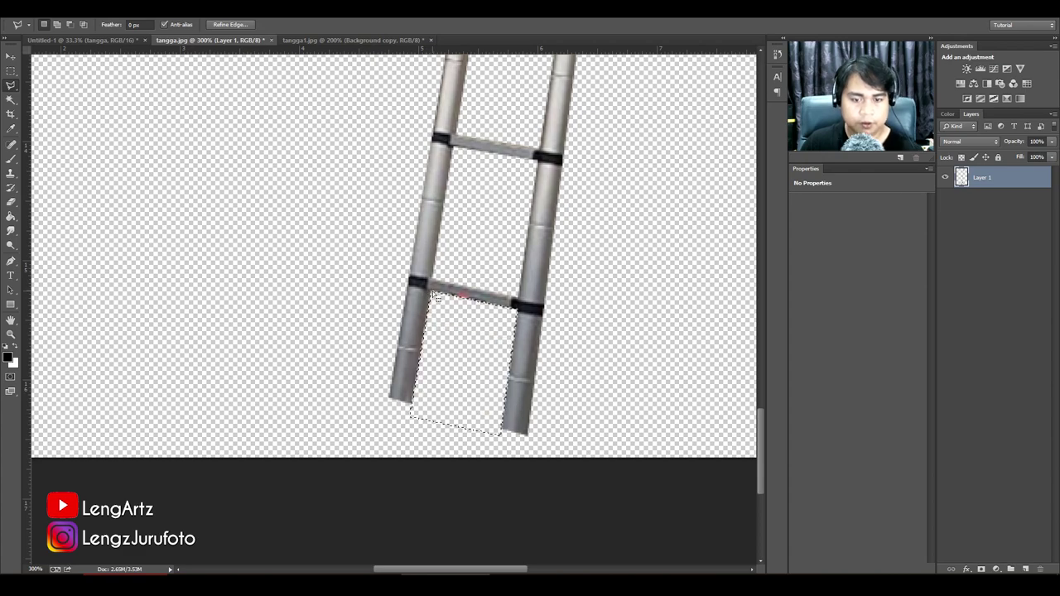
pyautogui.hotkey('ctrl', 'd')
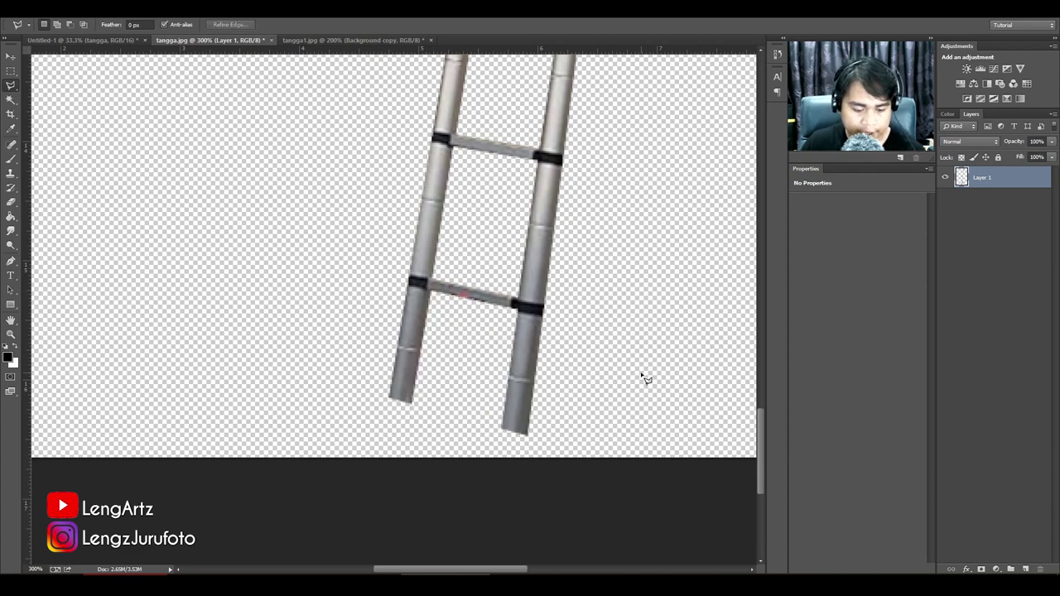
pyautogui.hotkey('ctrl', '-')
pyautogui.hotkey('ctrl', '-')
pyautogui.hotkey('ctrl', '-')
pyautogui.hotkey('ctrl', '-')
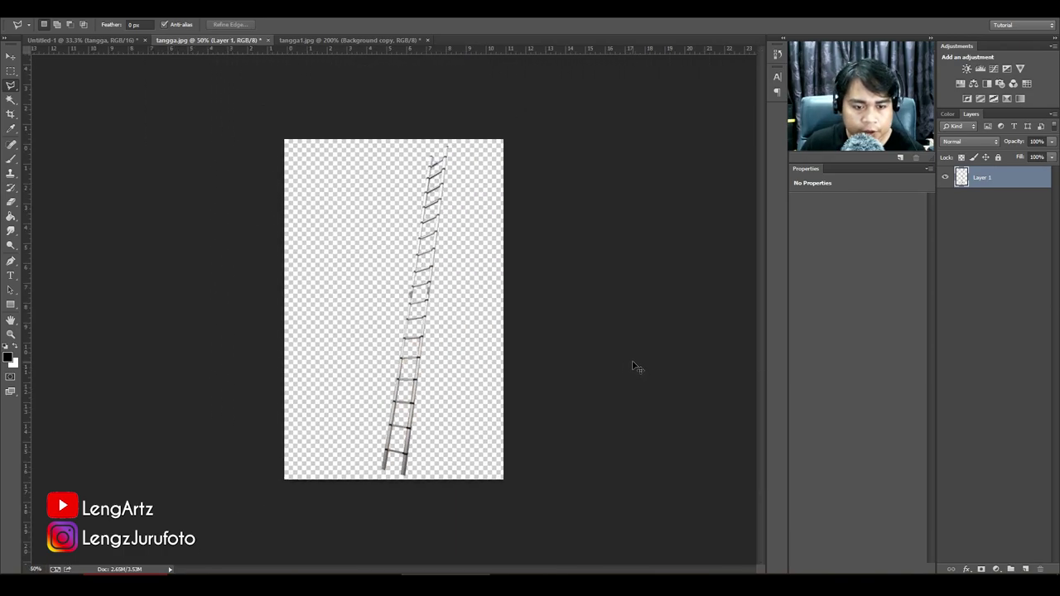
# Copy the whole cut-out ladder image and paste it into Untitled-1, replacing the tangga photo layer.
pyautogui.hotkey('ctrl', '+')
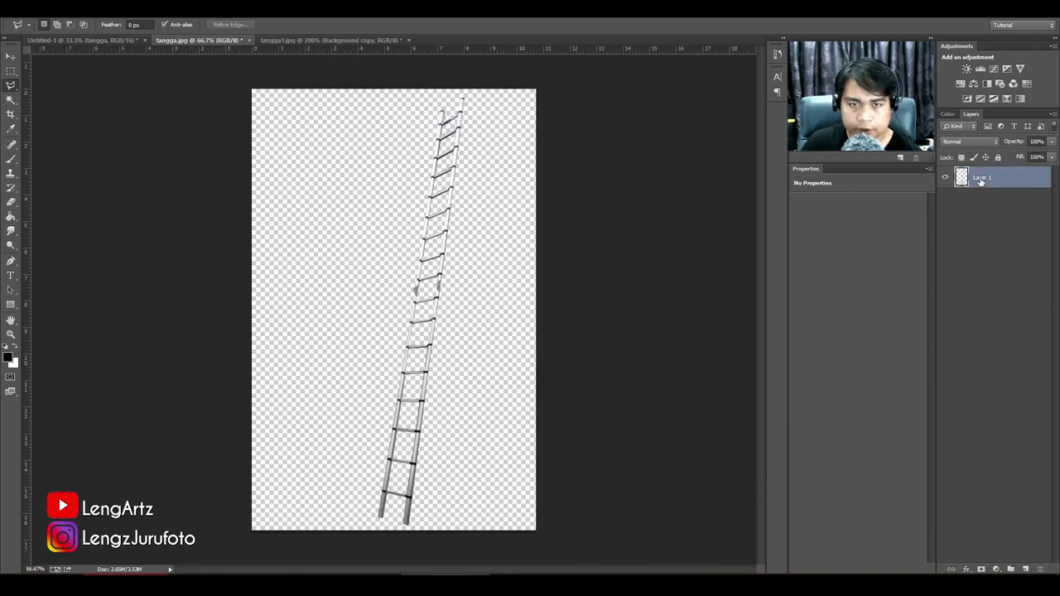
pyautogui.hotkey('ctrl', 'a')
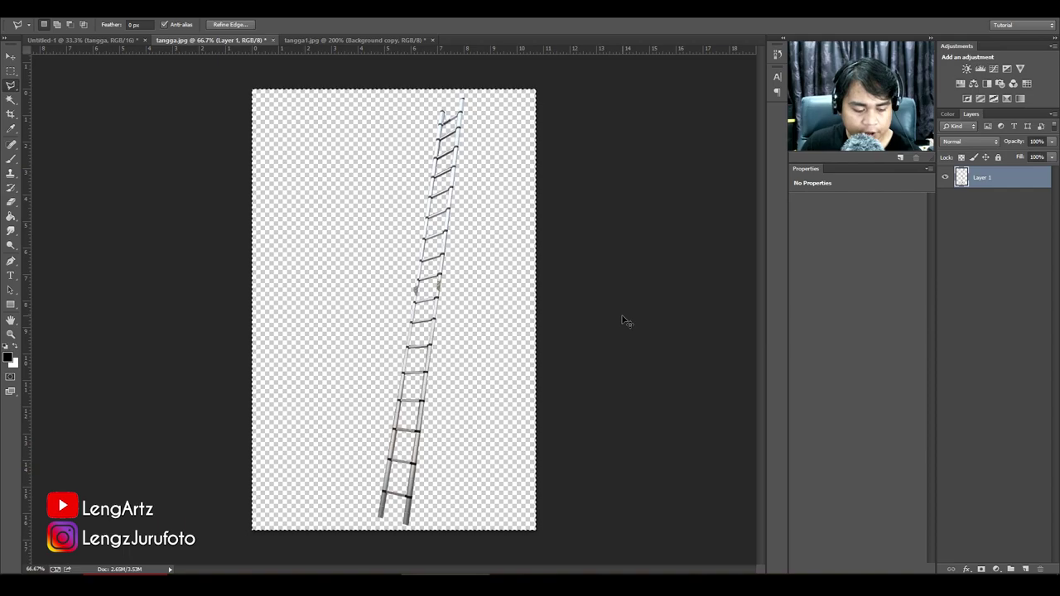
pyautogui.click(121, 40)
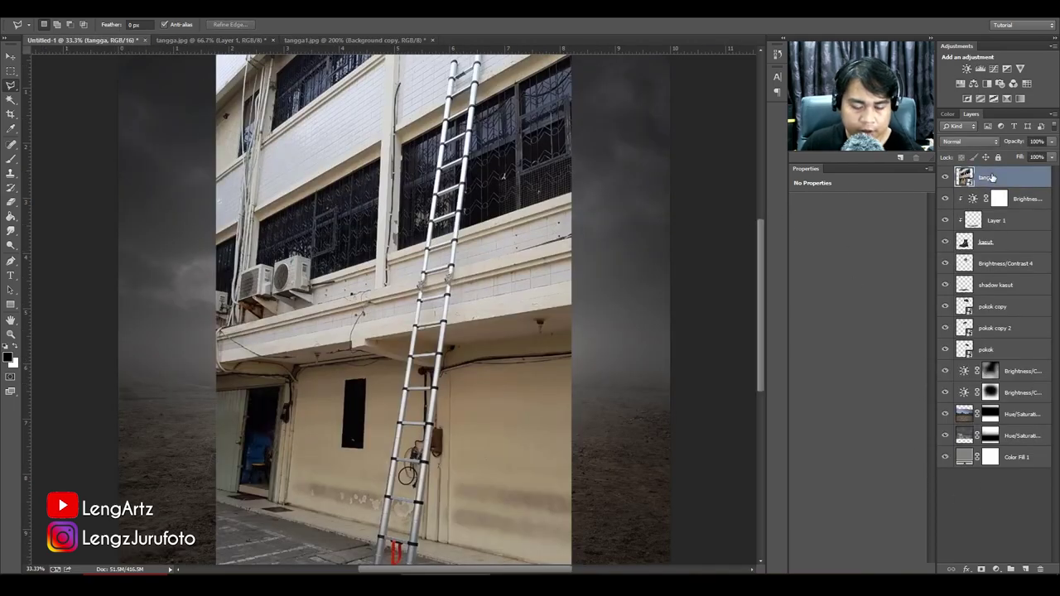
pyautogui.press('Delete')
pyautogui.hotkey('ctrl', 'v')
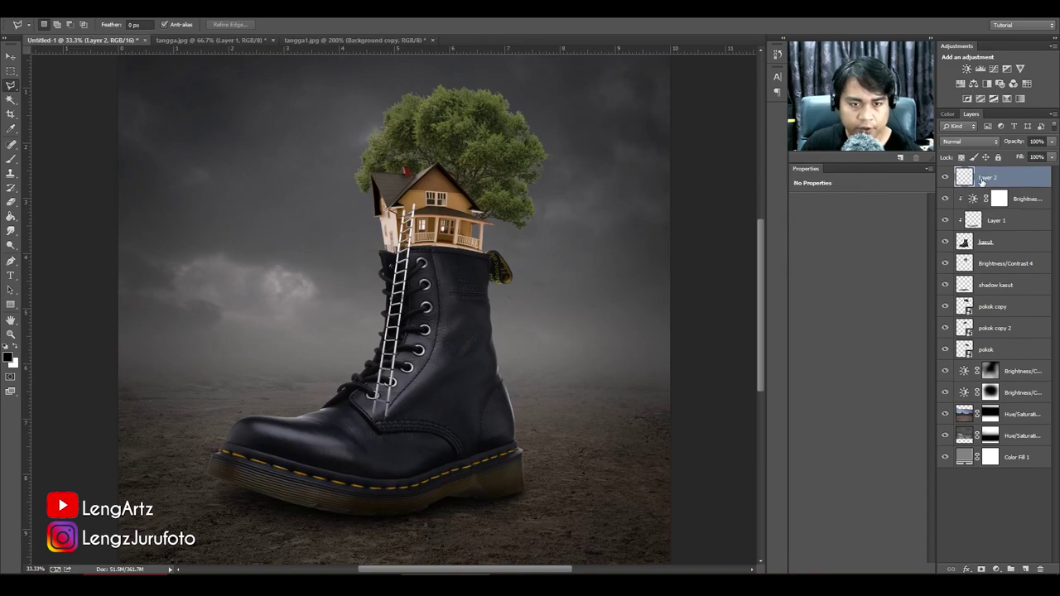
# Move the pasted ladder down onto the boot's shaft and enlarge it proportionally to about 134%.
pyautogui.hotkey('ctrl', 't')
pyautogui.moveTo(398, 313); pyautogui.dragTo(447, 422)
pyautogui.moveTo(471, 316); pyautogui.dragTo(460, 269)
# Flip the ladder horizontally and lean it from the porch edge to the ground beside the heel, rotated about -4.32 degrees.
pyautogui.rightClick(445, 294)
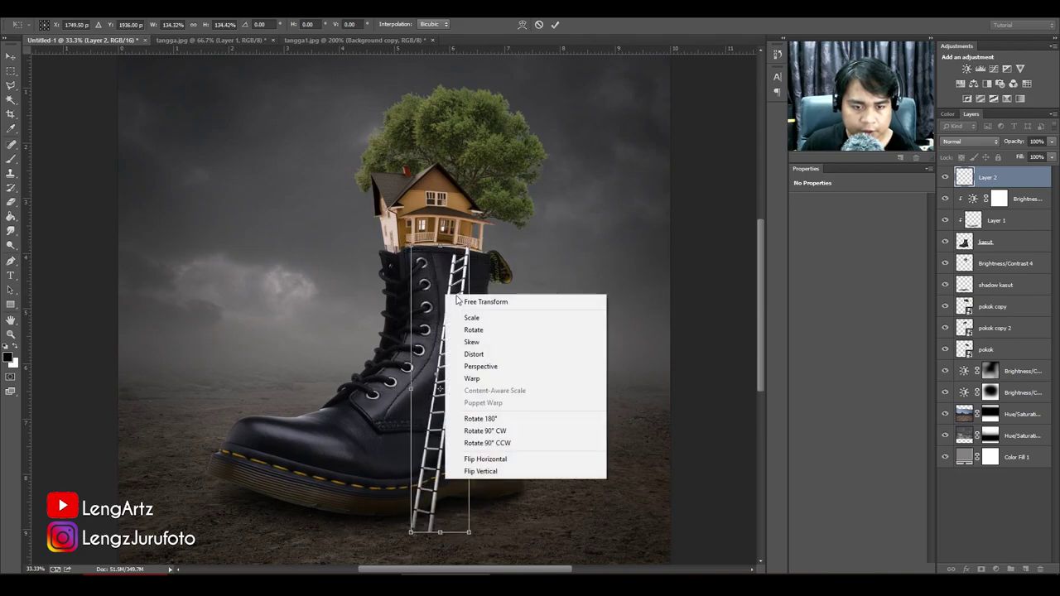
pyautogui.click(508, 460)
pyautogui.moveTo(449, 446); pyautogui.dragTo(474, 444)
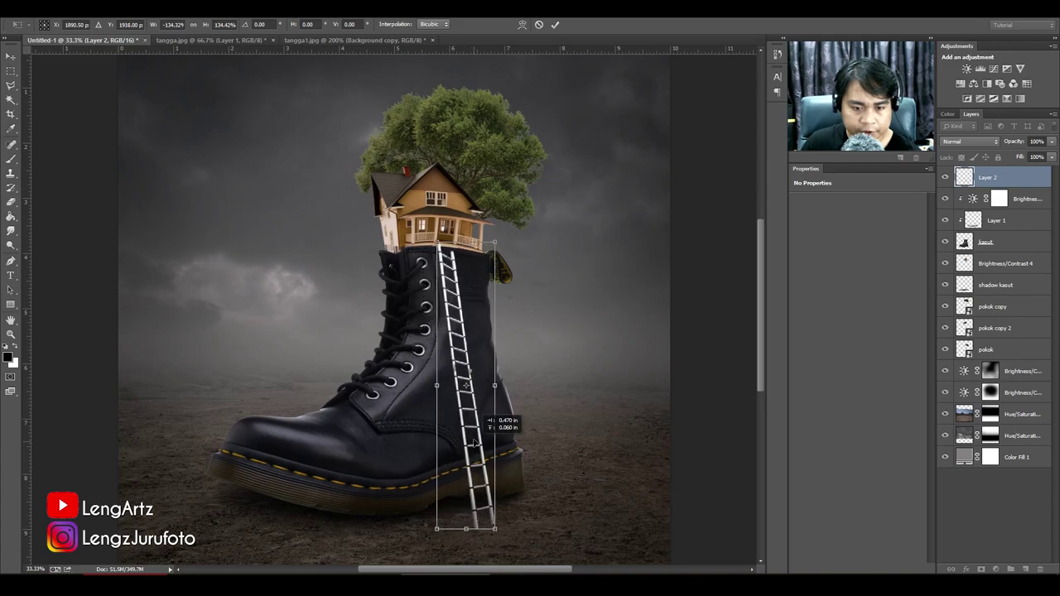
pyautogui.moveTo(458, 304); pyautogui.dragTo(462, 300)
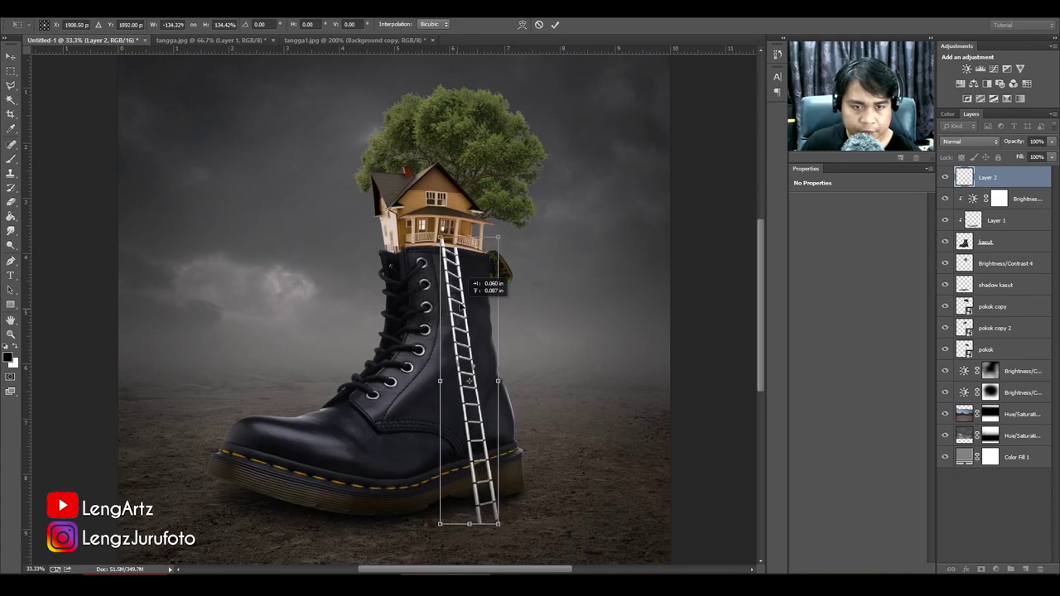
pyautogui.moveTo(484, 479)
pyautogui.mouseDown()
pyautogui.moveTo(494, 483)
pyautogui.moveTo(484, 479)
pyautogui.mouseUp()
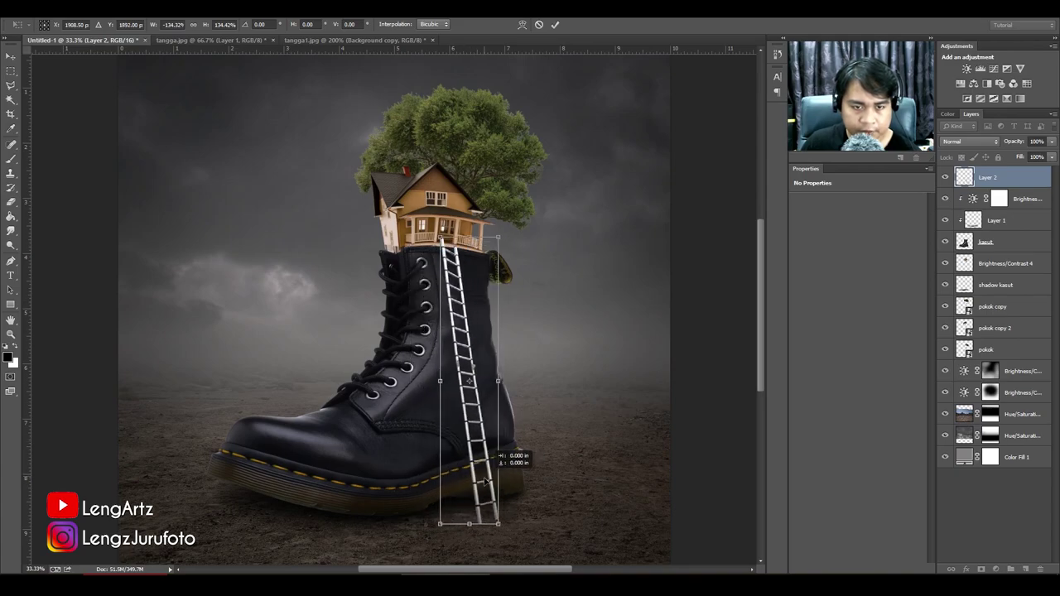
pyautogui.moveTo(539, 548); pyautogui.dragTo(571, 514)
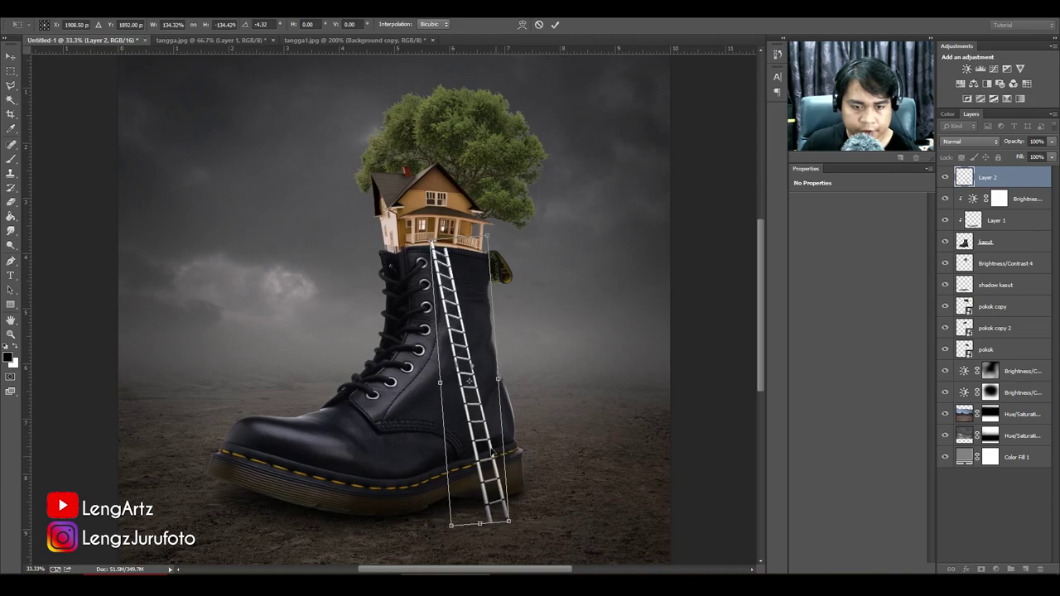
pyautogui.moveTo(466, 431); pyautogui.dragTo(477, 430)
# Distort the ladder by pulling its upper-left corner down to the boot's rim.
pyautogui.rightClick(448, 284)
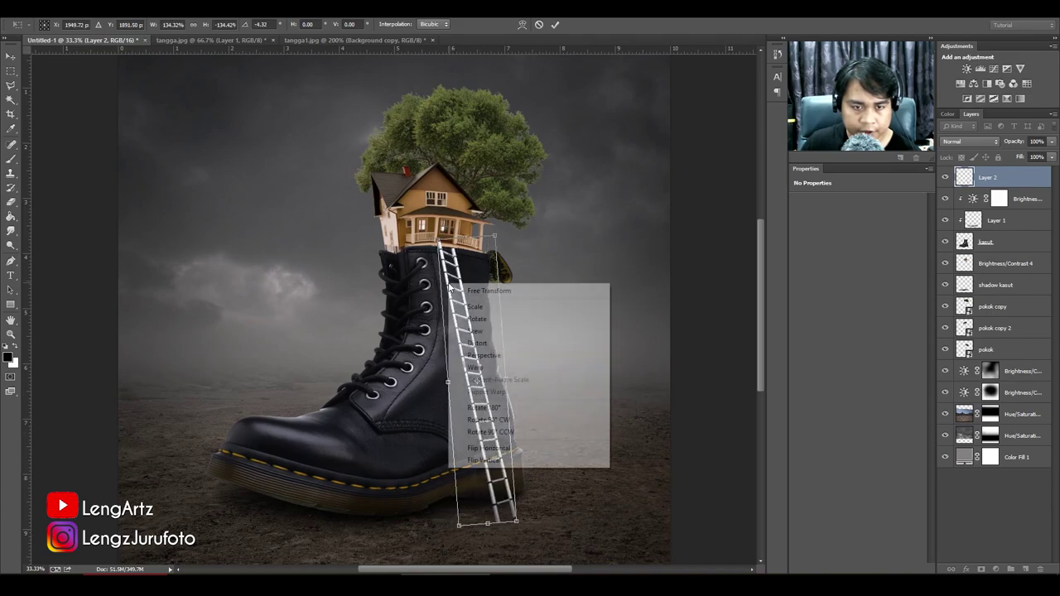
pyautogui.click(477, 368)
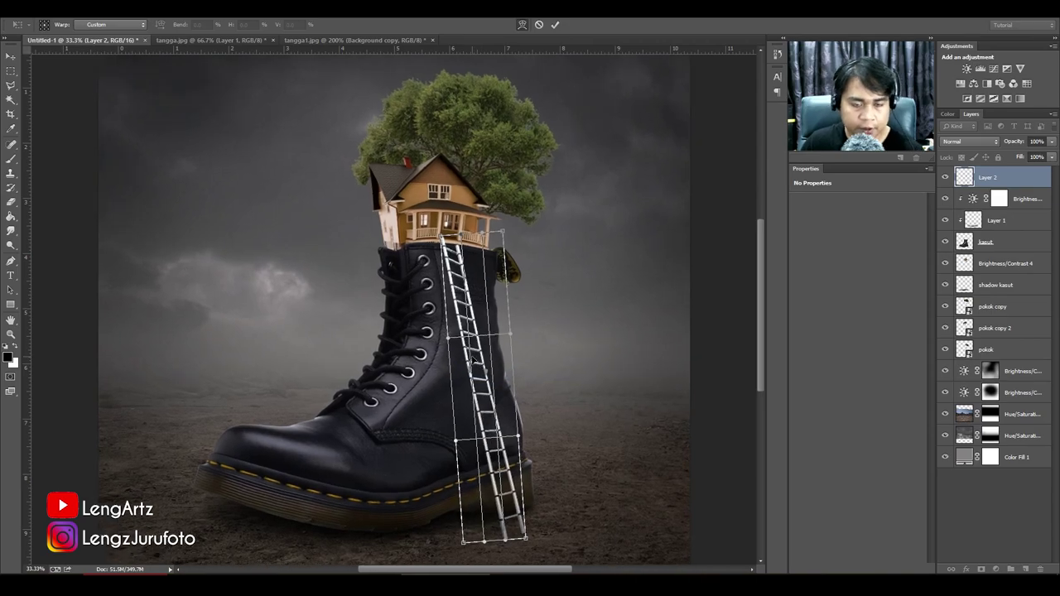
pyautogui.hotkey('ctrl', '+')
pyautogui.hotkey('ctrl', '+')
pyautogui.hotkey('ctrl', '+')
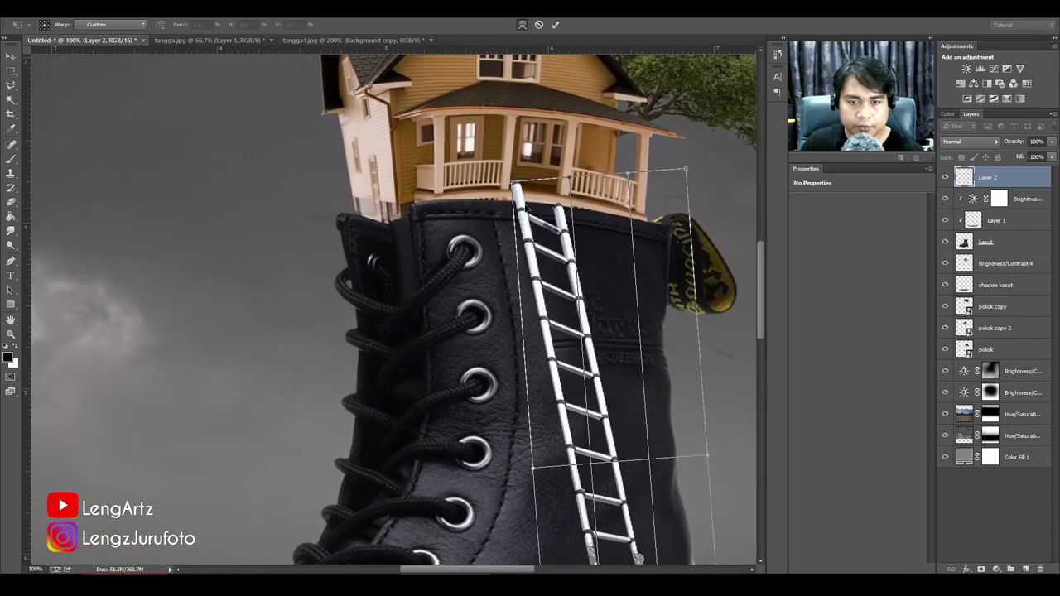
pyautogui.rightClick(539, 203)
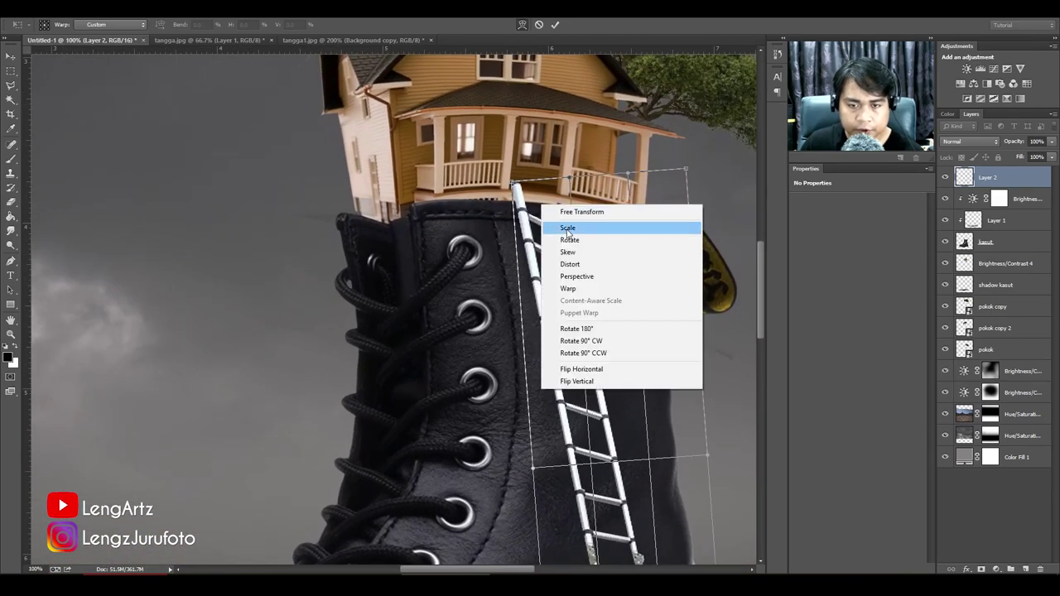
pyautogui.click(571, 264)
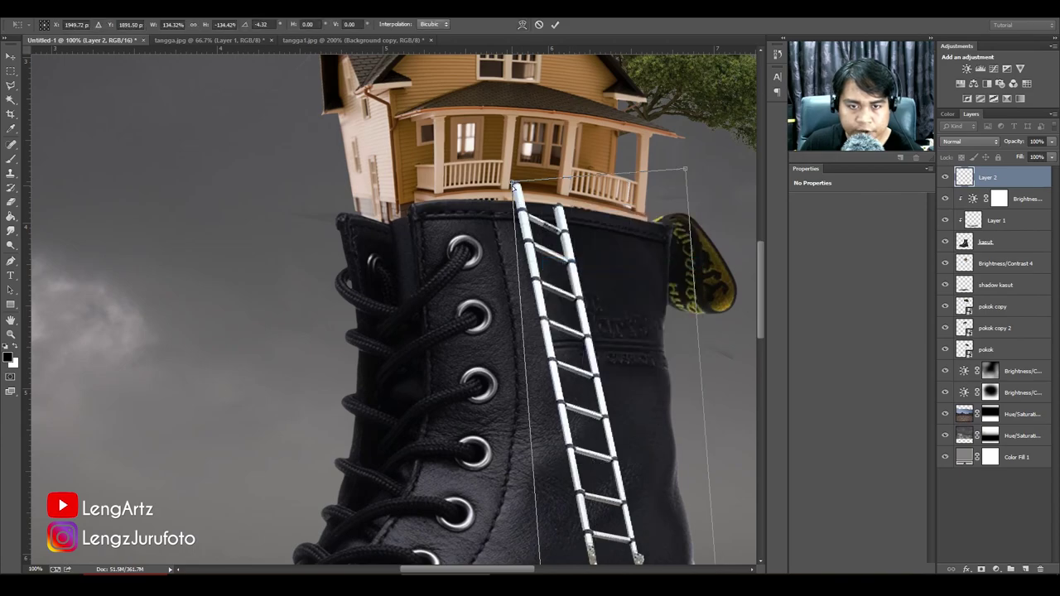
pyautogui.moveTo(513, 187); pyautogui.dragTo(511, 226)
# Pull the upper-right corner of the ladder's distortion frame slightly up and outward, and apply the transformation.
pyautogui.hotkey('ctrl', '-')
pyautogui.hotkey('ctrl', '-')
pyautogui.hotkey('ctrl', '-')
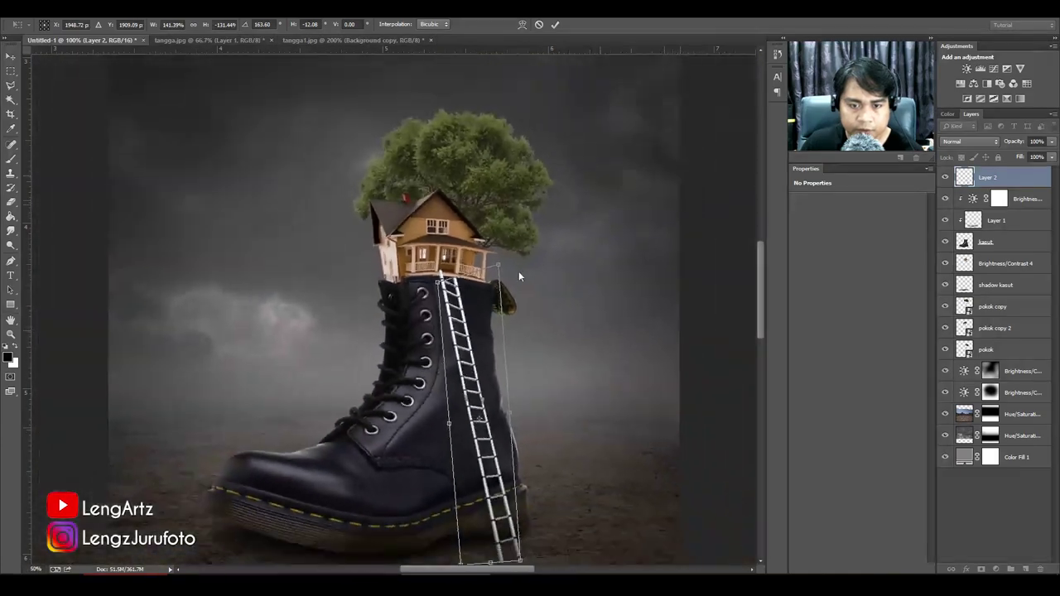
pyautogui.hotkey('ctrl', '-')
pyautogui.moveTo(497, 267); pyautogui.dragTo(504, 251)
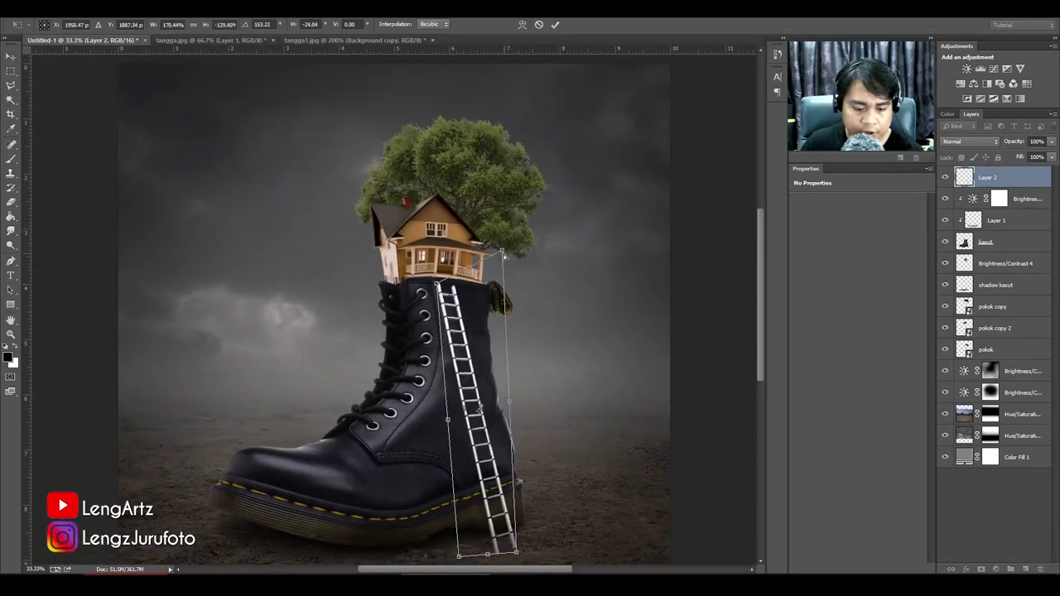
pyautogui.press('Return')
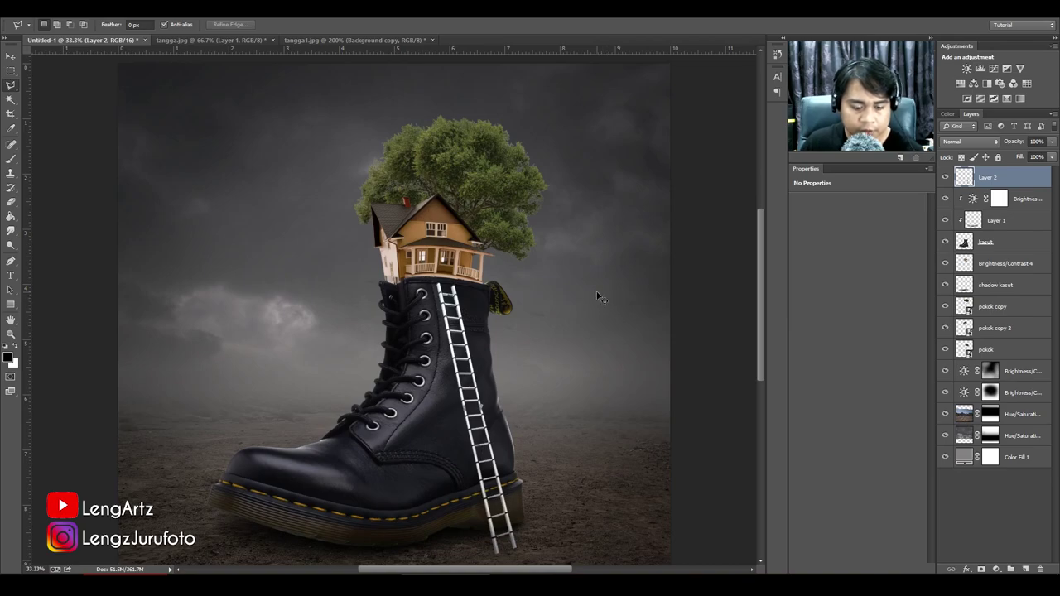
# Enlarge the ladder to about 103% so its top reaches the house's porch.
pyautogui.hotkey('ctrl', 't')
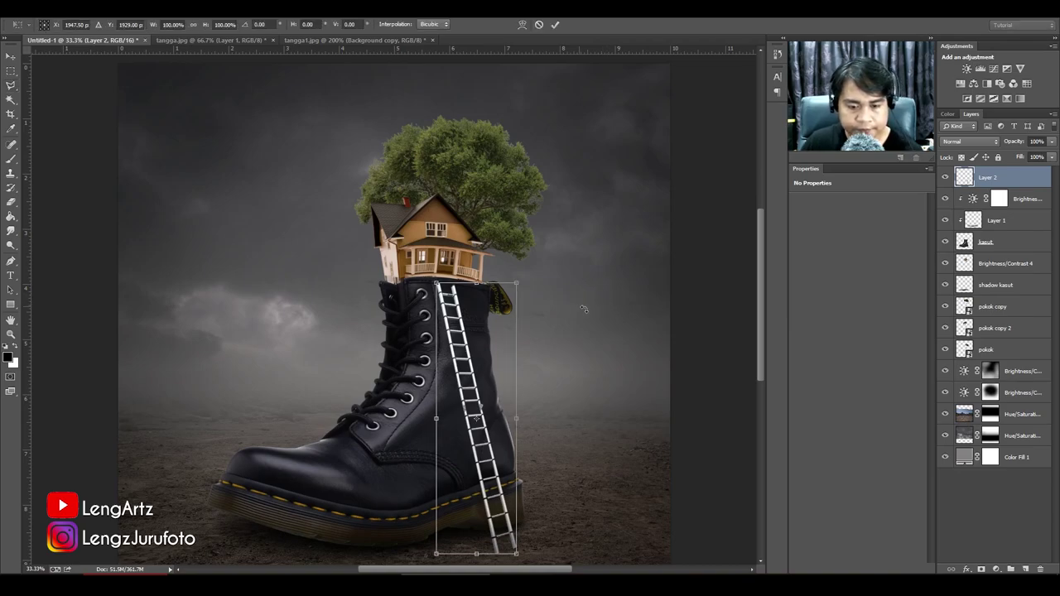
pyautogui.moveTo(514, 283); pyautogui.dragTo(518, 273)
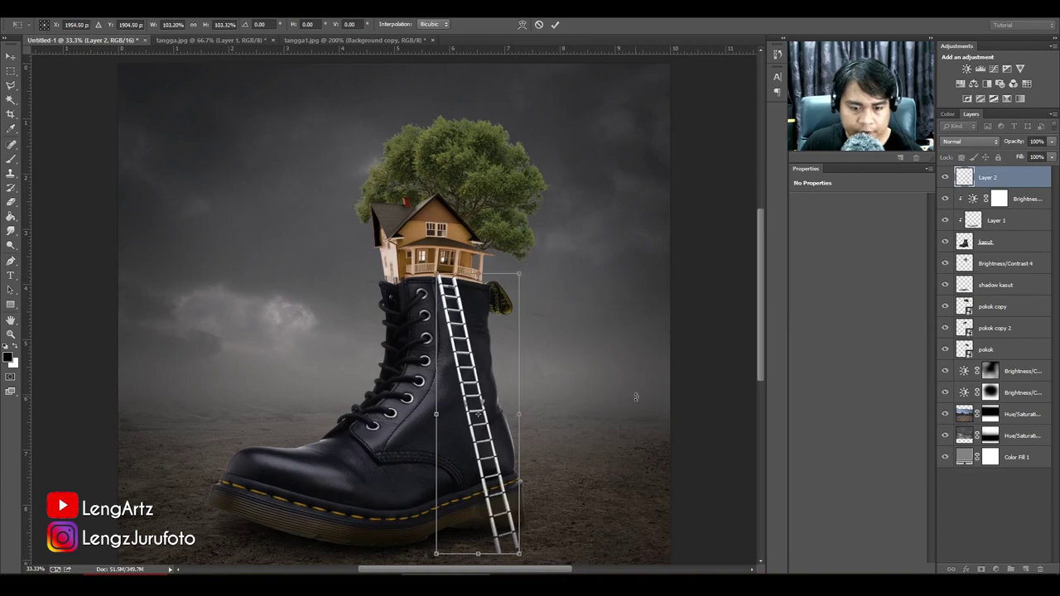
pyautogui.press('Return')
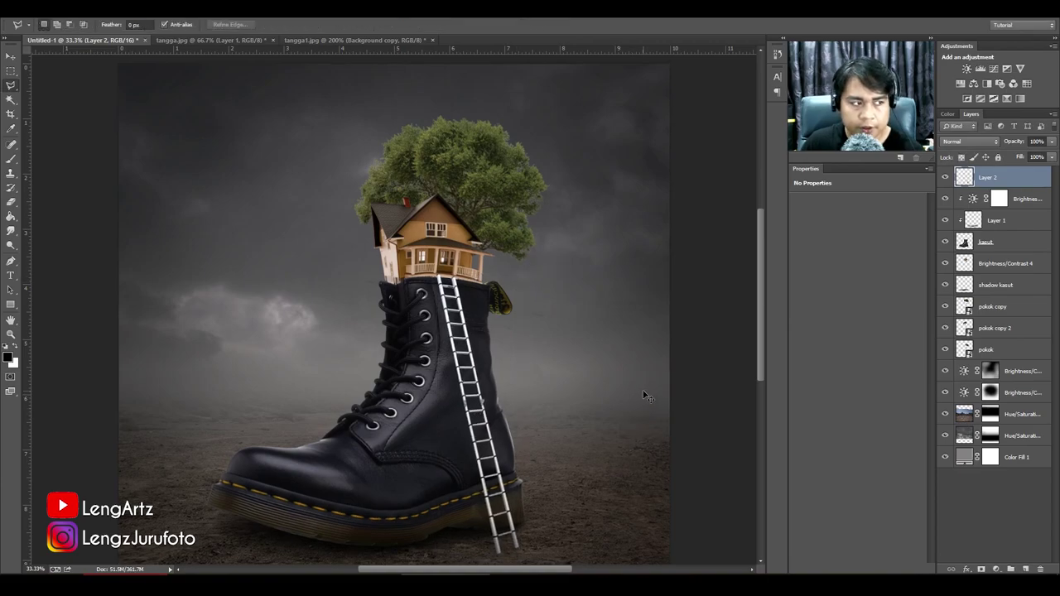
pyautogui.hotkey('ctrl', '-')
pyautogui.hotkey('ctrl', '+')
pyautogui.hotkey('ctrl', '-')
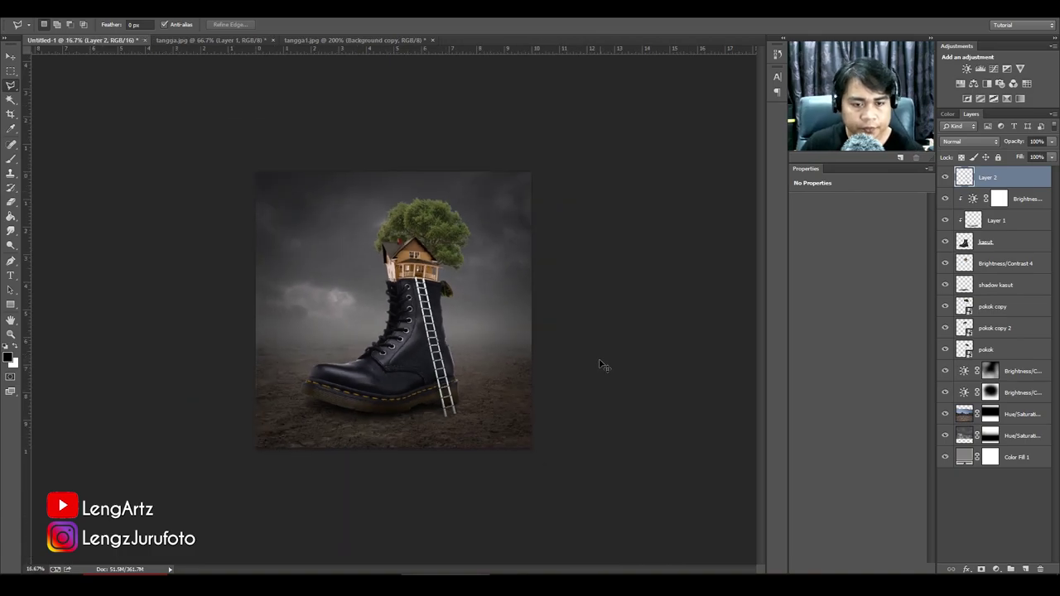
pyautogui.hotkey('ctrl', '+')
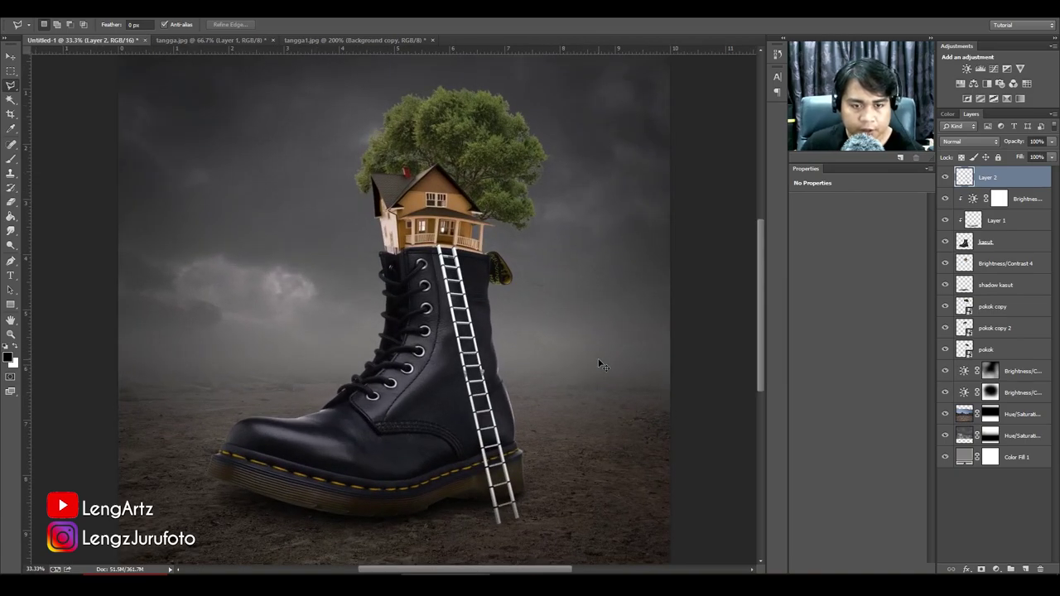
pyautogui.hotkey('ctrl', '-')
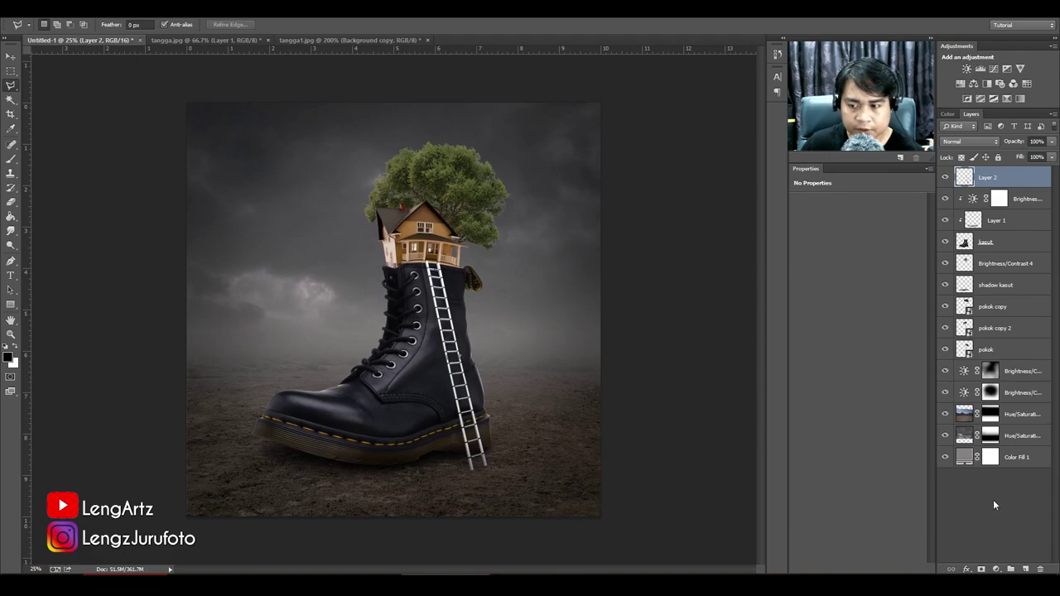
# Duplicate the ladder layer, Layer 2.
pyautogui.click(1000, 199)
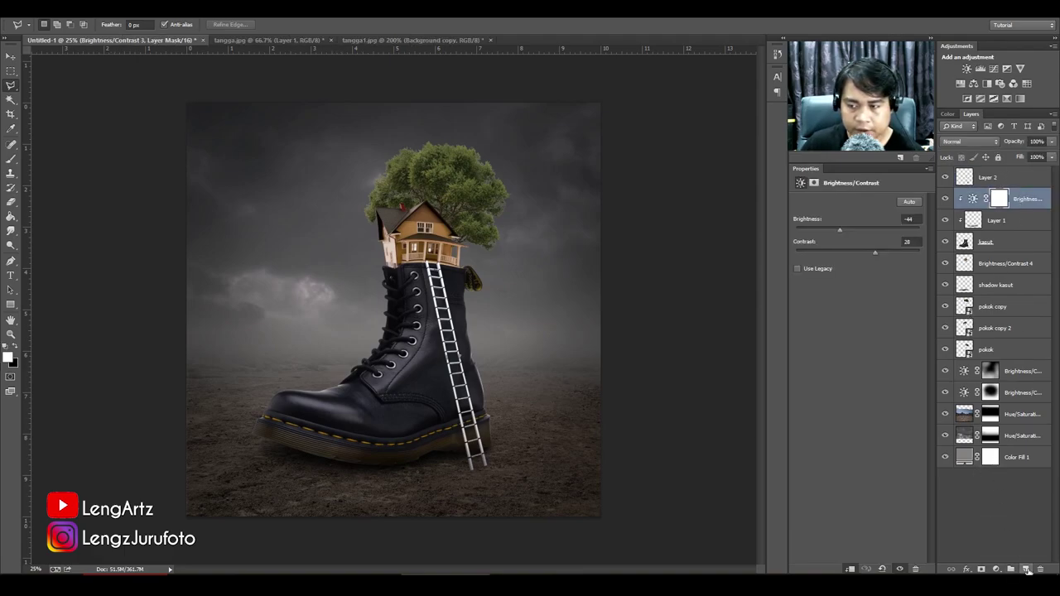
pyautogui.click(1006, 179)
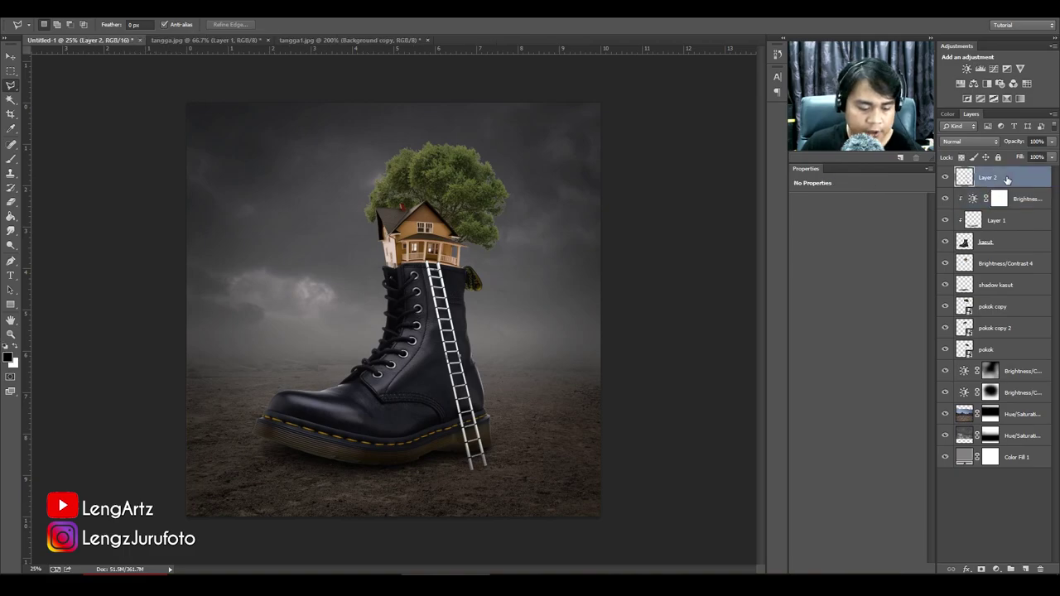
pyautogui.hotkey('ctrl', 'j')
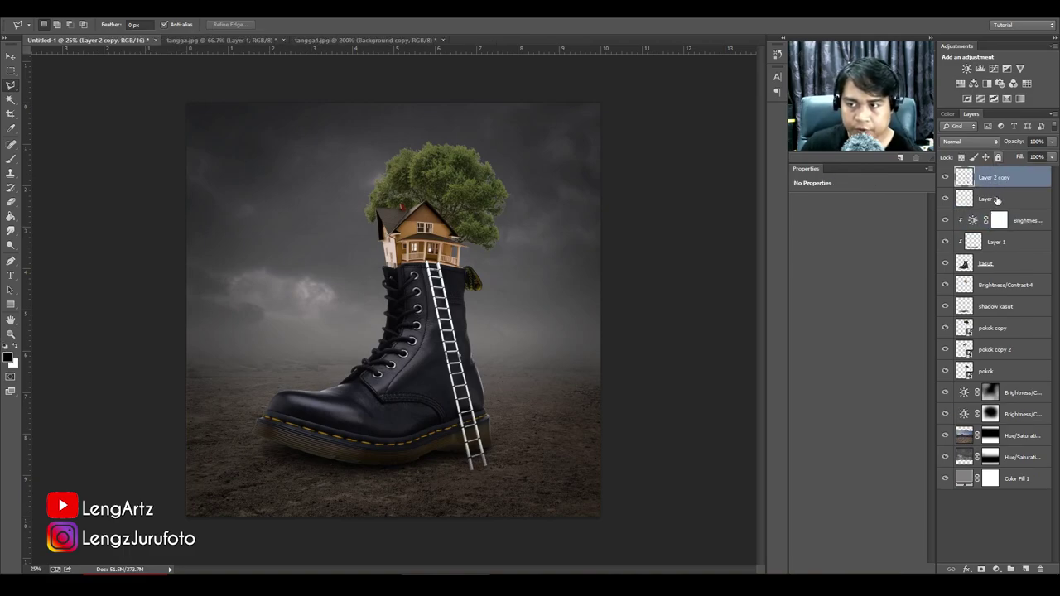
# Add a Black & White adjustment clipped to the lower ladder layer, Layer 2, and merge the two layers.
pyautogui.click(1006, 199)
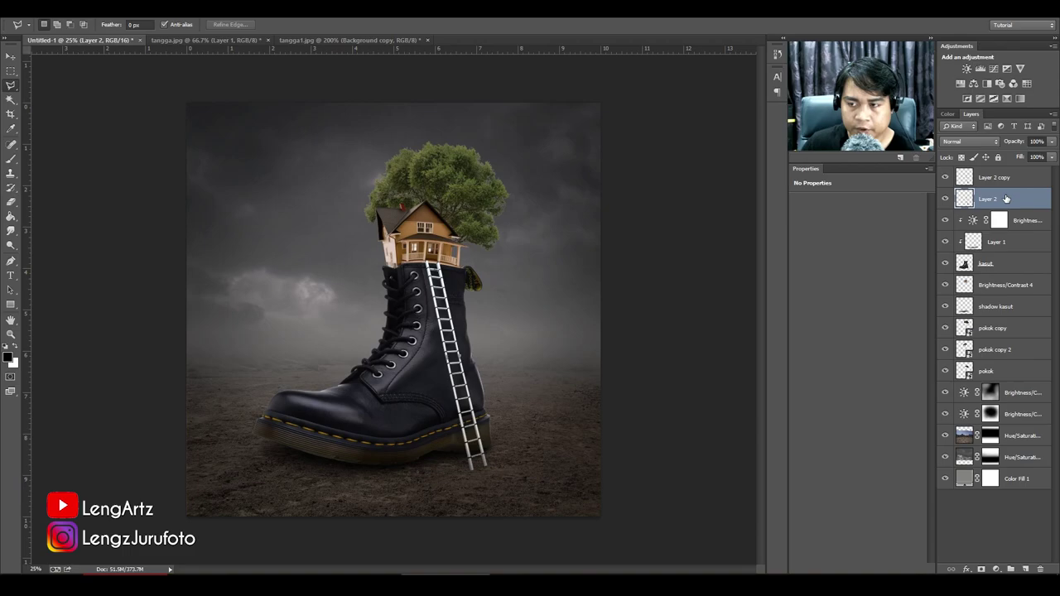
pyautogui.click(987, 85)
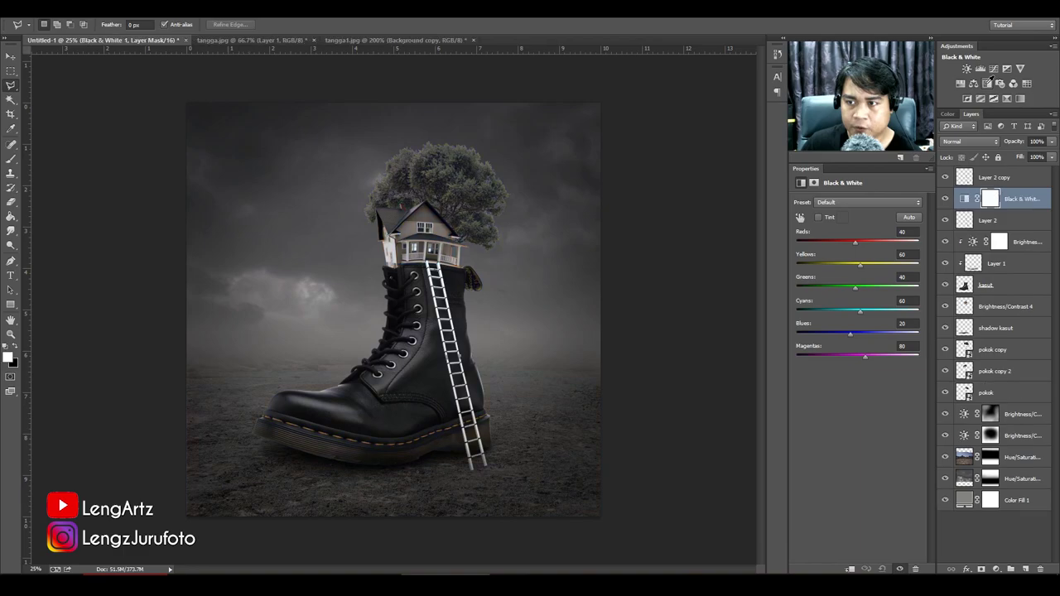
pyautogui.keyDown('alt'); pyautogui.click(1006, 207); pyautogui.keyUp('alt')
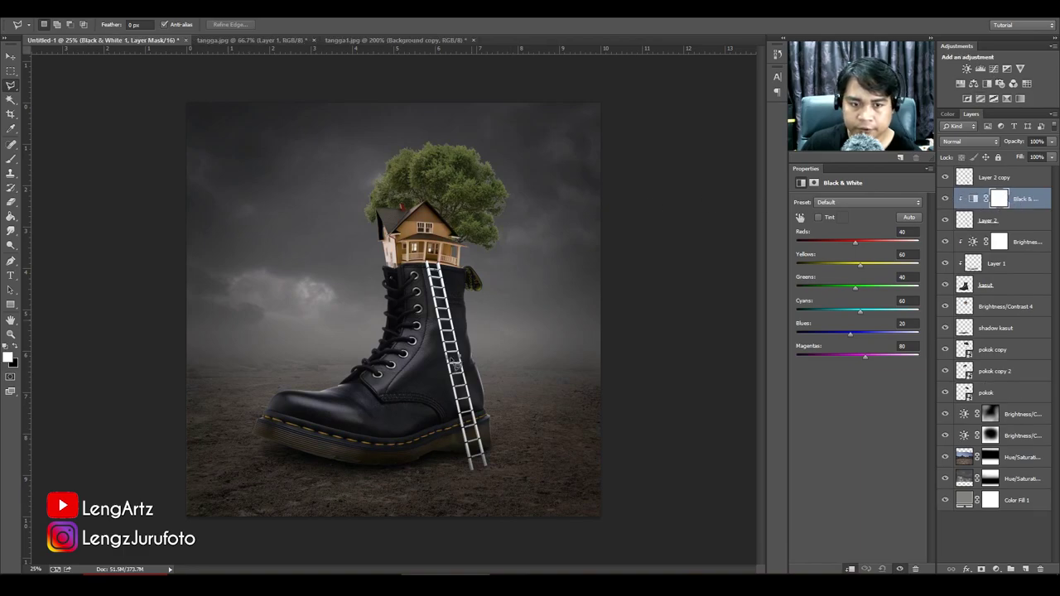
pyautogui.click(1019, 220)
pyautogui.keyDown('shift'); pyautogui.click(1022, 199); pyautogui.keyUp('shift')
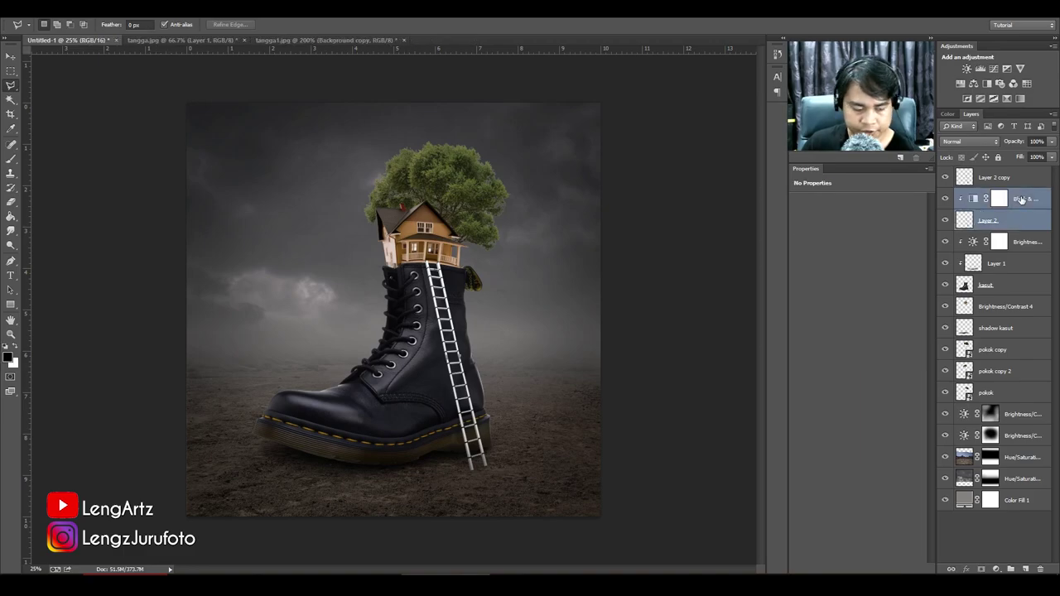
pyautogui.hotkey('ctrl', 'e')
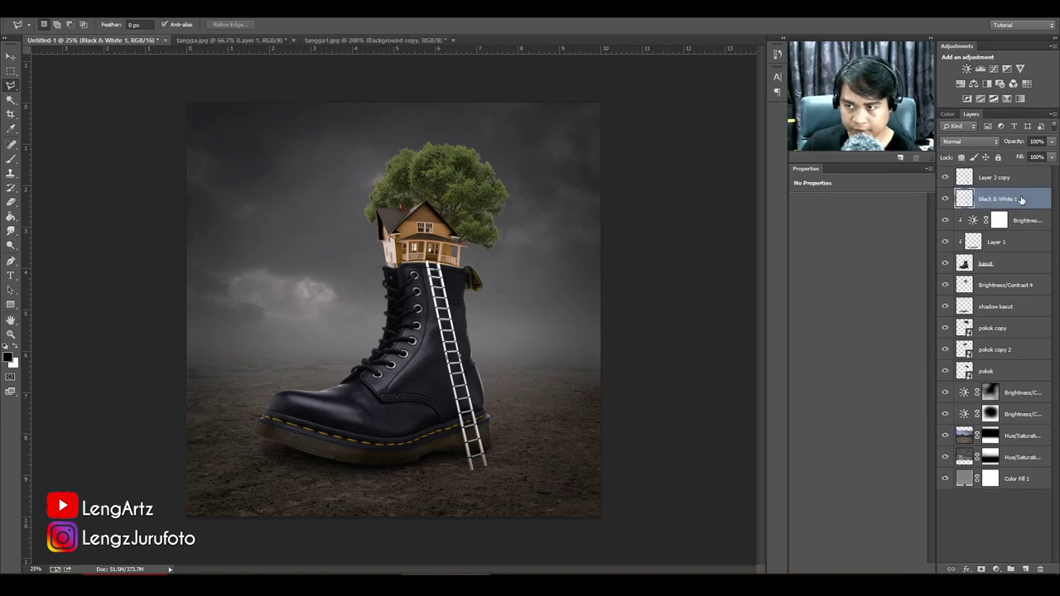
# Clip a Brightness/Contrast adjustment with brightness at its minimum to the lower ladder layer and merge them.
pyautogui.click(967, 69)
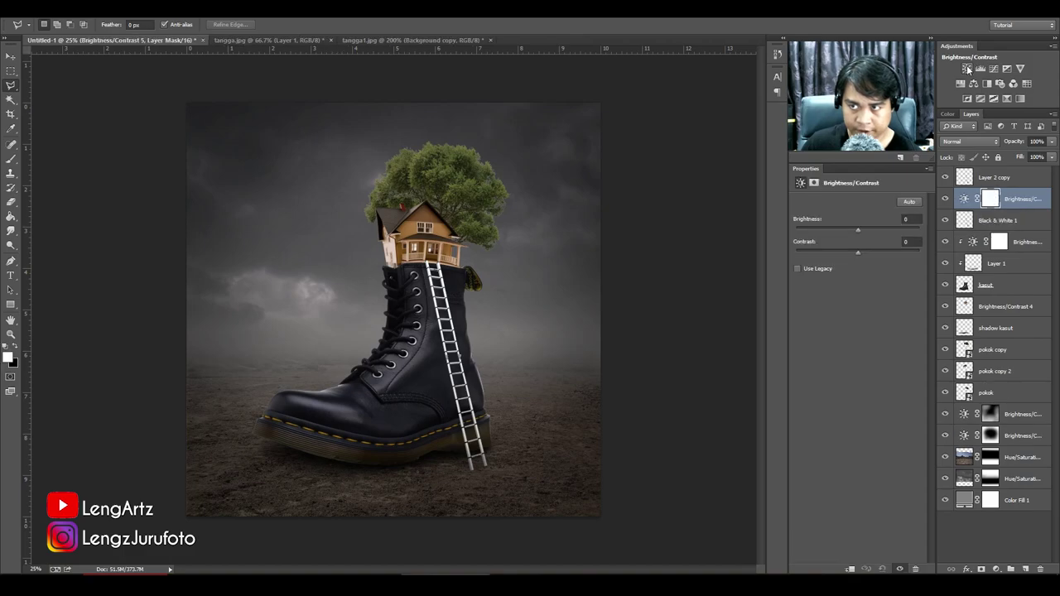
pyautogui.keyDown('alt'); pyautogui.click(1002, 208); pyautogui.keyUp('alt')
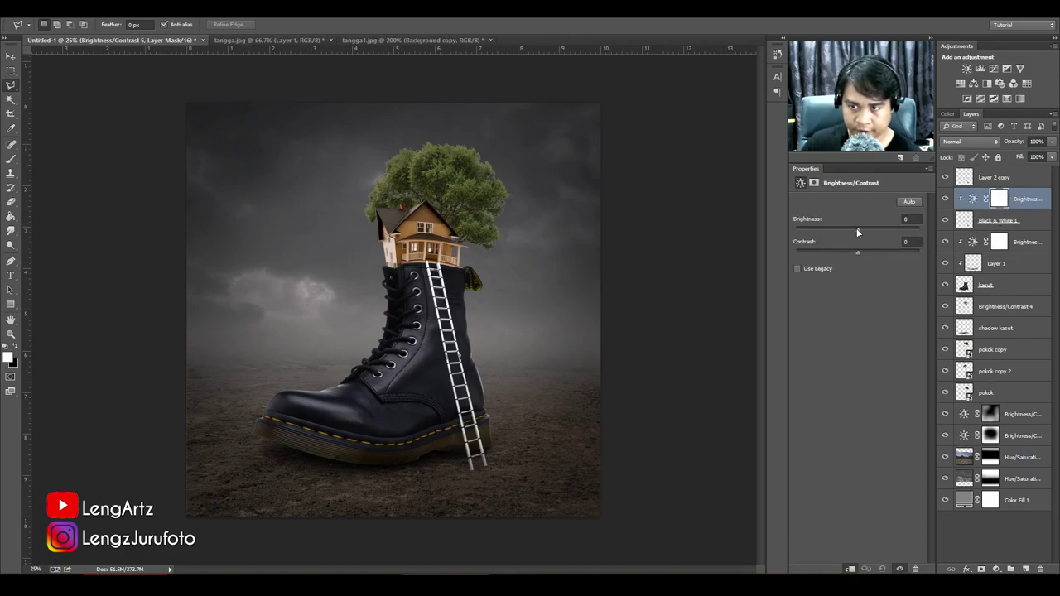
pyautogui.moveTo(857, 231); pyautogui.dragTo(769, 231)
pyautogui.keyDown('ctrl'); pyautogui.click(1024, 222); pyautogui.keyUp('ctrl')
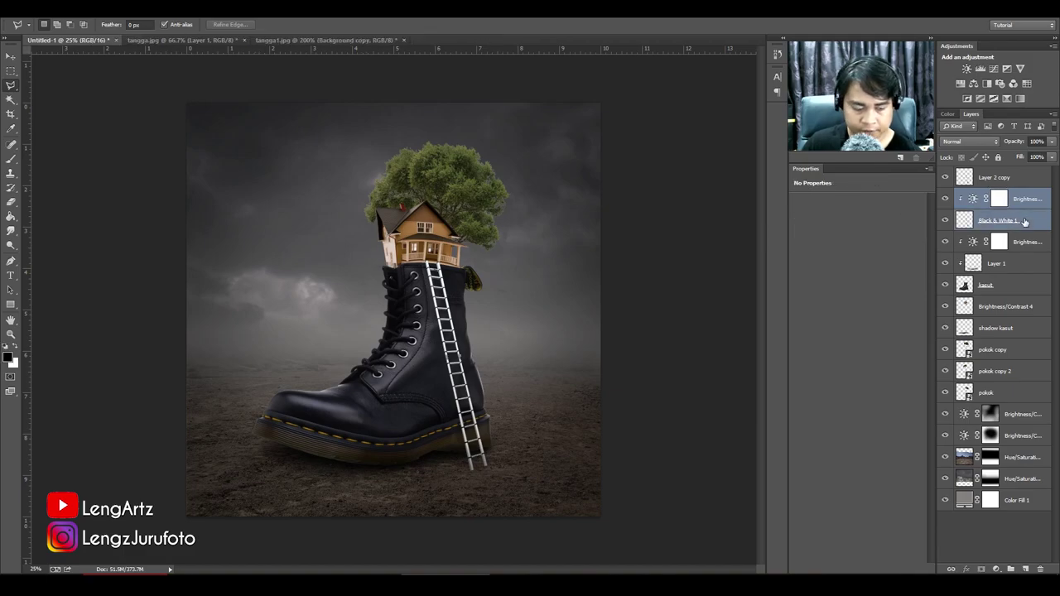
pyautogui.hotkey('ctrl', 'e')
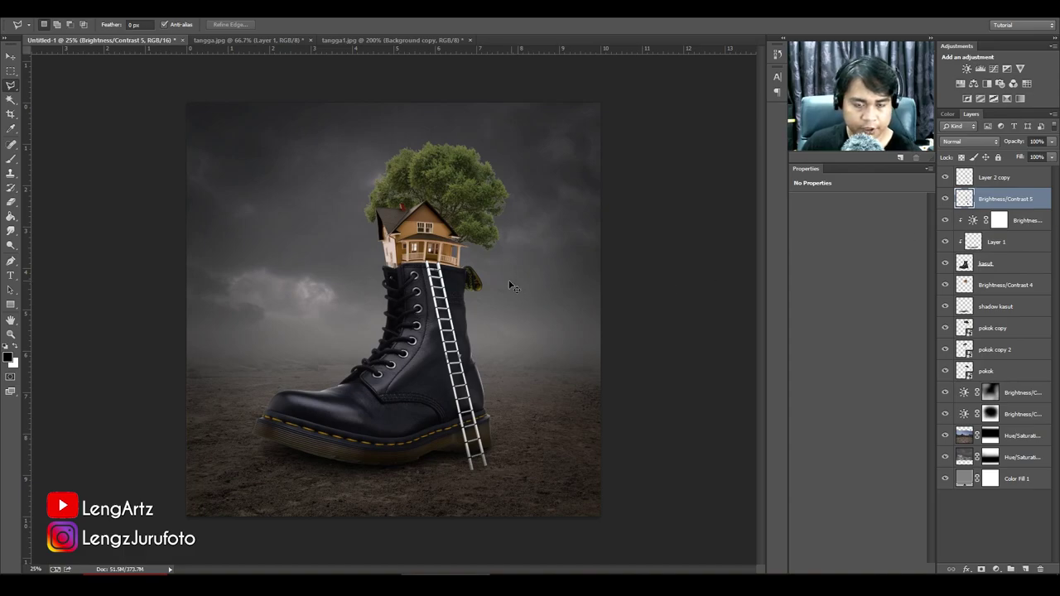
# Move the dark ladder copy beside the bright ladder, slightly lower and towards the boot's laces.
pyautogui.hotkey('ctrl', 't')
pyautogui.moveTo(461, 335)
pyautogui.mouseDown()
pyautogui.moveTo(451, 317)
pyautogui.moveTo(468, 319)
pyautogui.moveTo(439, 325)
pyautogui.moveTo(448, 350)
pyautogui.mouseUp()
pyautogui.press('Return')
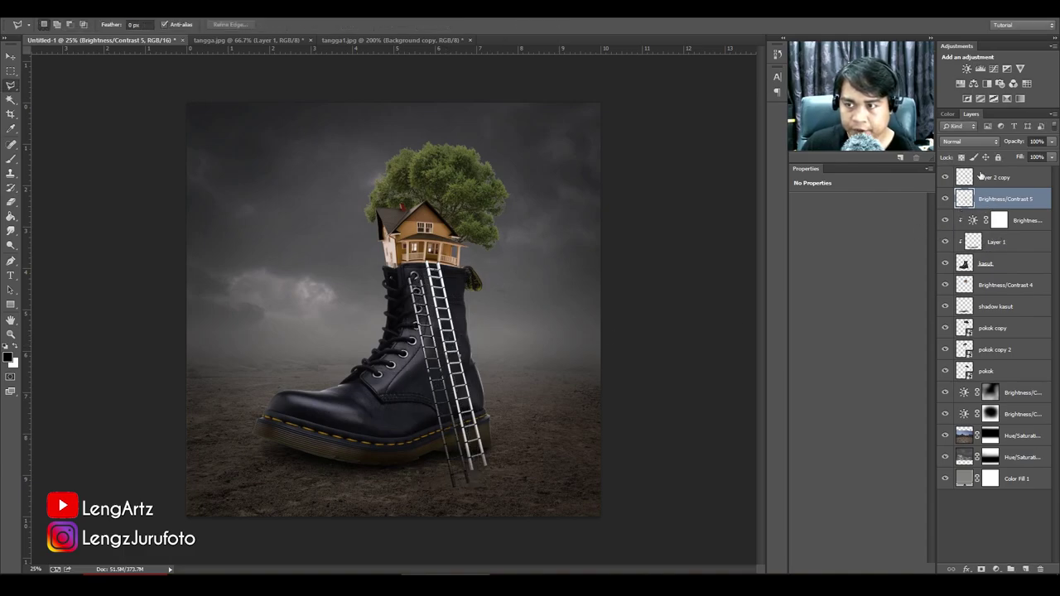
# Clip a Brightness/Contrast adjustment with brightness -150 to the dark ladder layer.
pyautogui.click(966, 68)
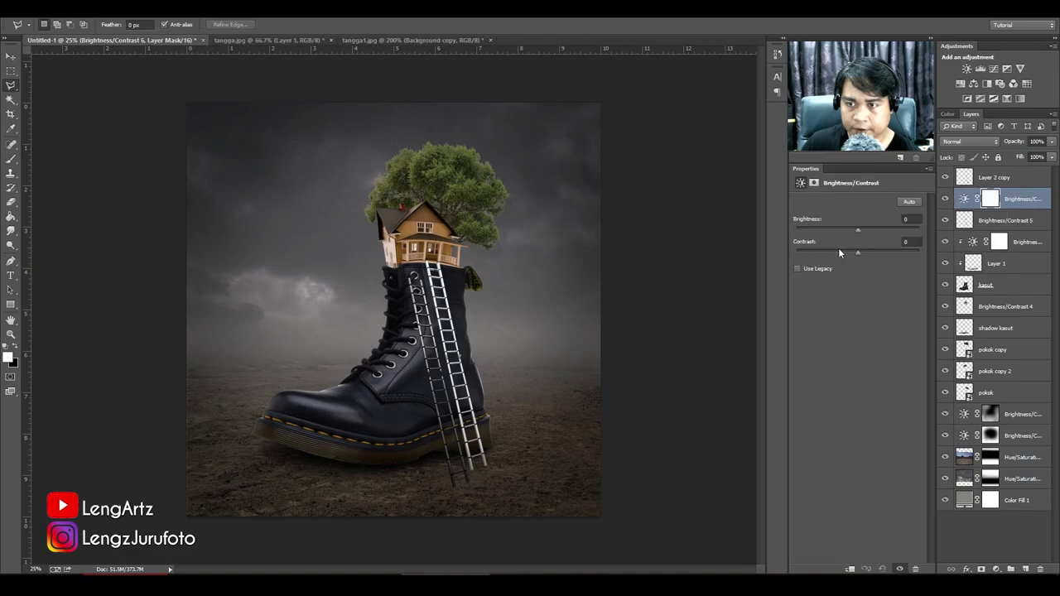
pyautogui.keyDown('alt'); pyautogui.click(997, 208); pyautogui.keyUp('alt')
pyautogui.moveTo(858, 229); pyautogui.dragTo(758, 233)
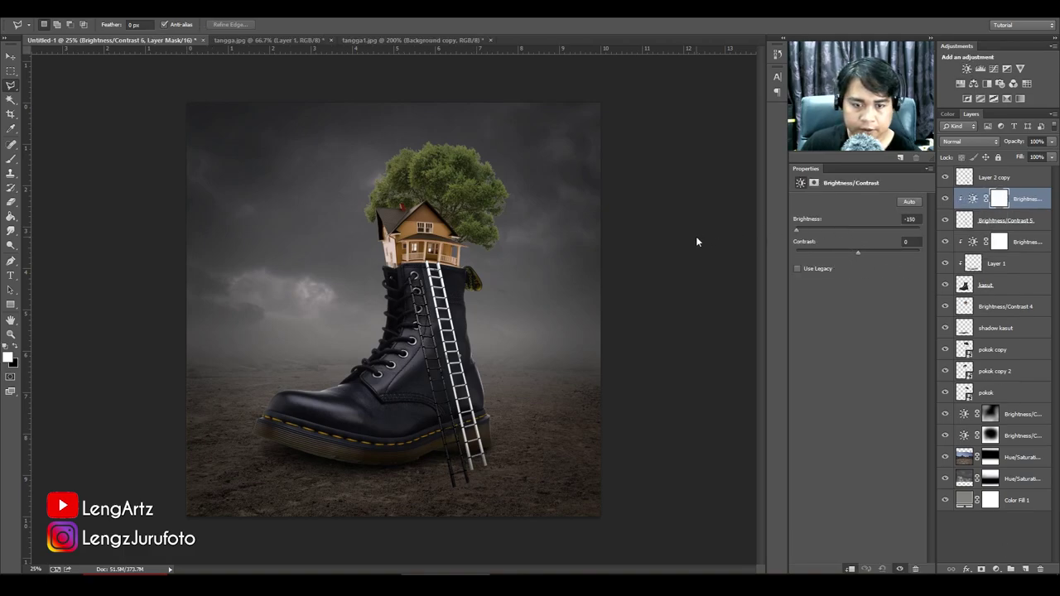
# Clip a Curves adjustment with input 206 and output 56 to the dark ladder, and merge it and the brightness adjustment into that layer.
pyautogui.click(994, 69)
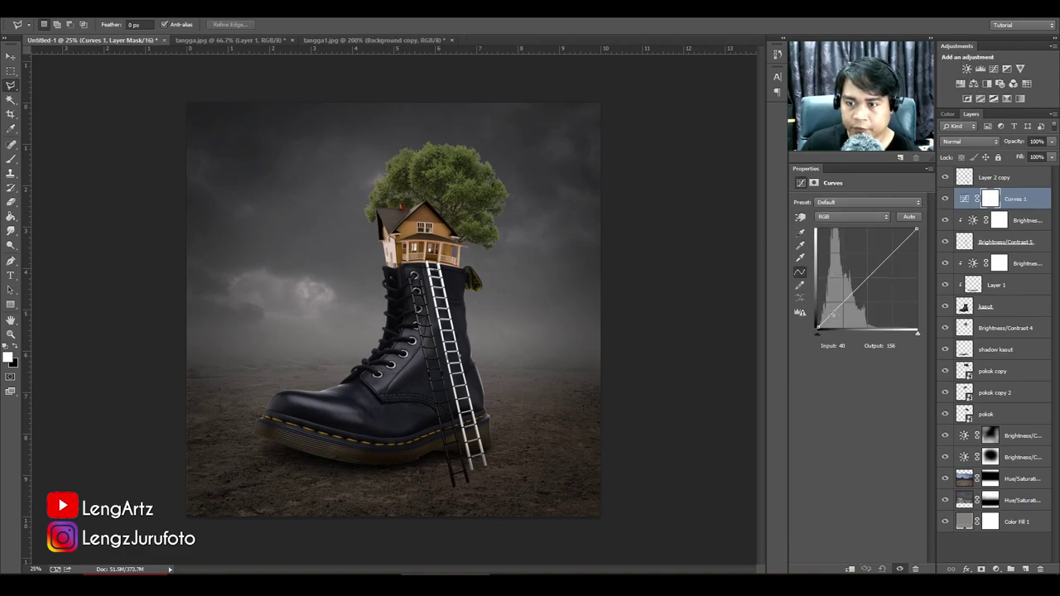
pyautogui.keyDown('alt'); pyautogui.click(975, 208); pyautogui.keyUp('alt')
pyautogui.hotkey('ctrl', 'alt', 'g')
pyautogui.moveTo(865, 278); pyautogui.dragTo(896, 305)
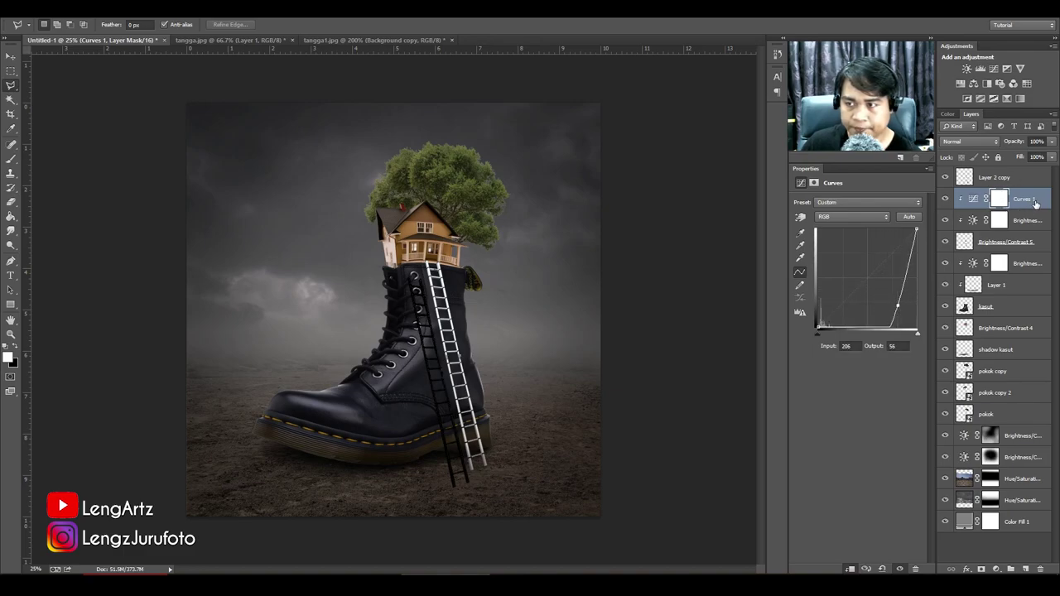
pyautogui.keyDown('shift'); pyautogui.click(1035, 241); pyautogui.keyUp('shift')
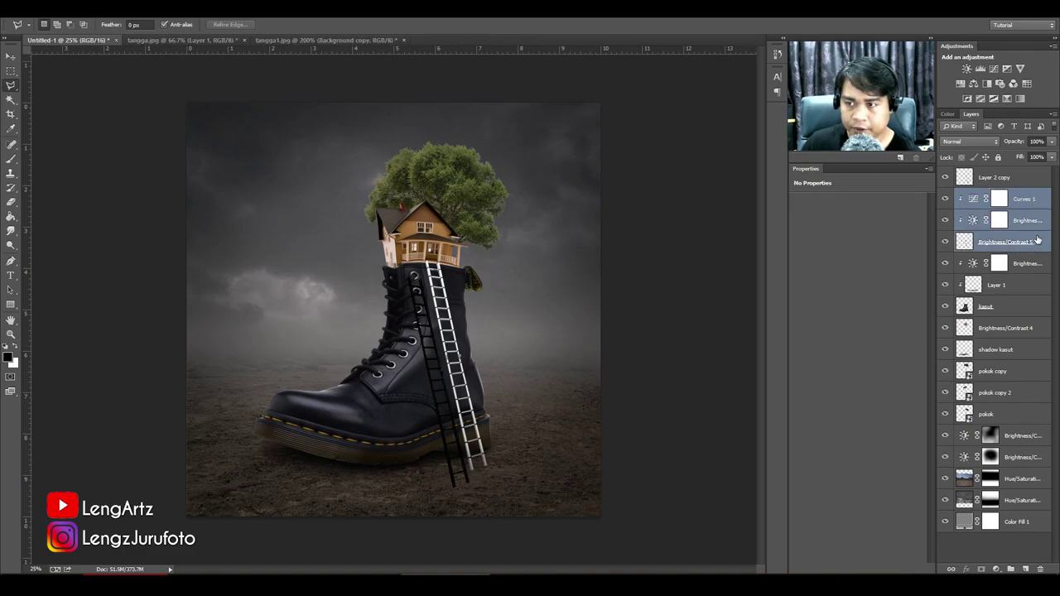
pyautogui.hotkey('ctrl', 'e')
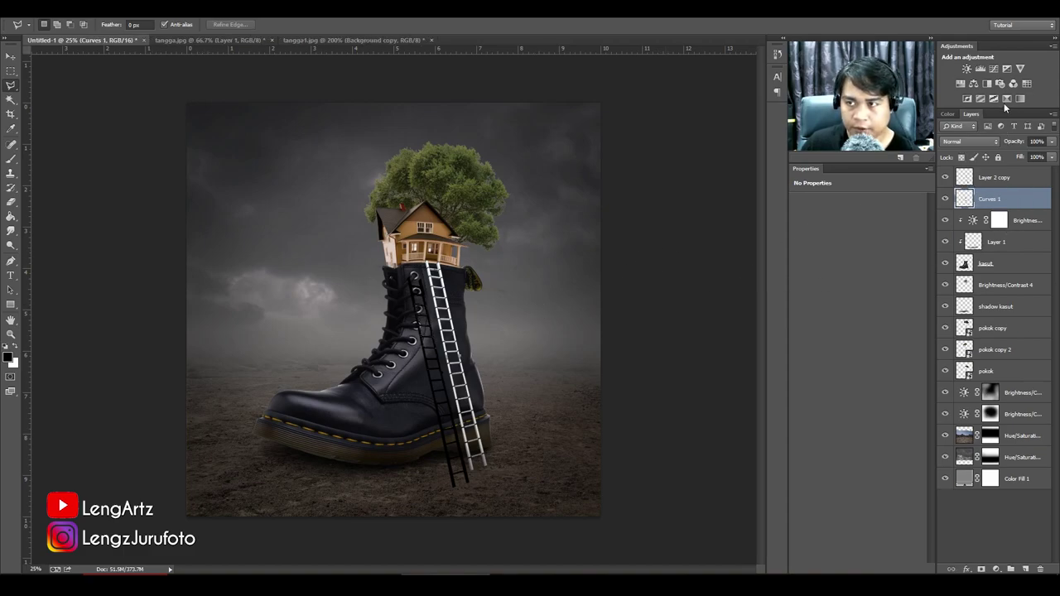
# Clip a Hue/Saturation adjustment with saturation -100 and lightness -100 to the dark ladder layer and merge them.
pyautogui.click(958, 86)
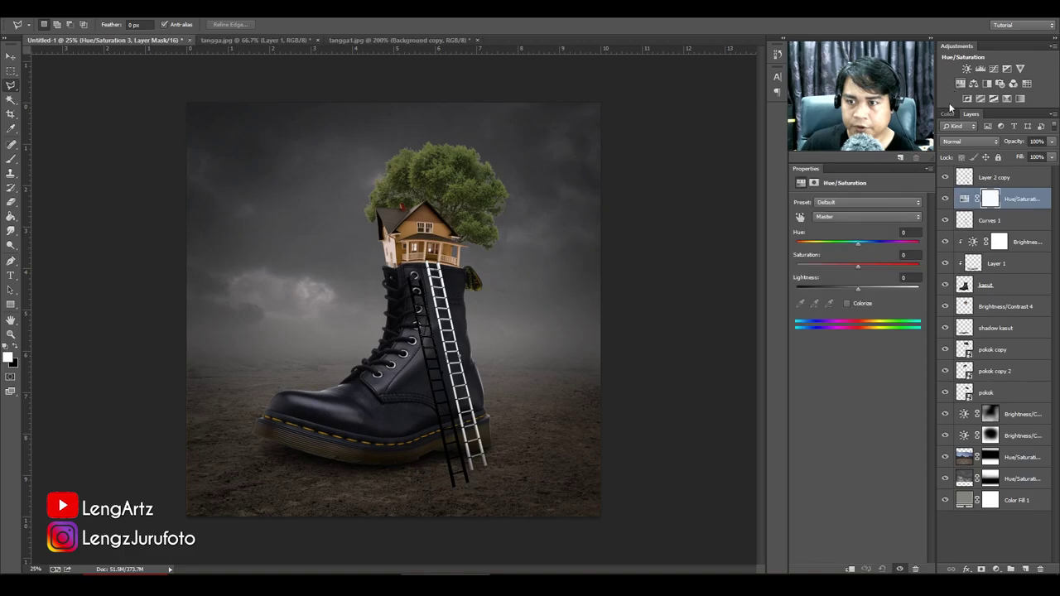
pyautogui.hotkey('ctrl', 'alt', 'g')
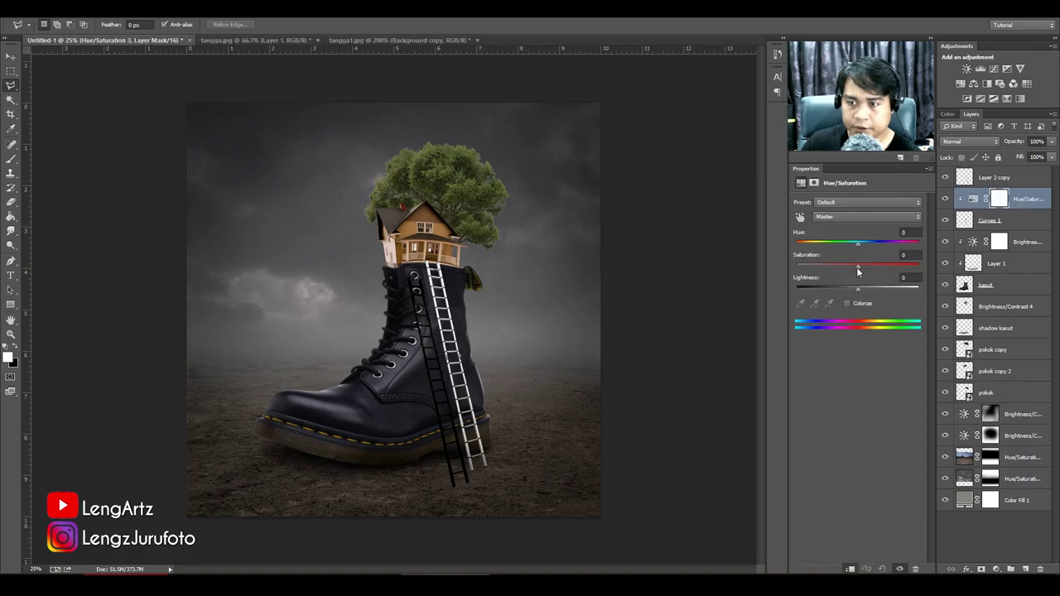
pyautogui.moveTo(858, 265); pyautogui.dragTo(755, 271)
pyautogui.moveTo(857, 288); pyautogui.dragTo(781, 288)
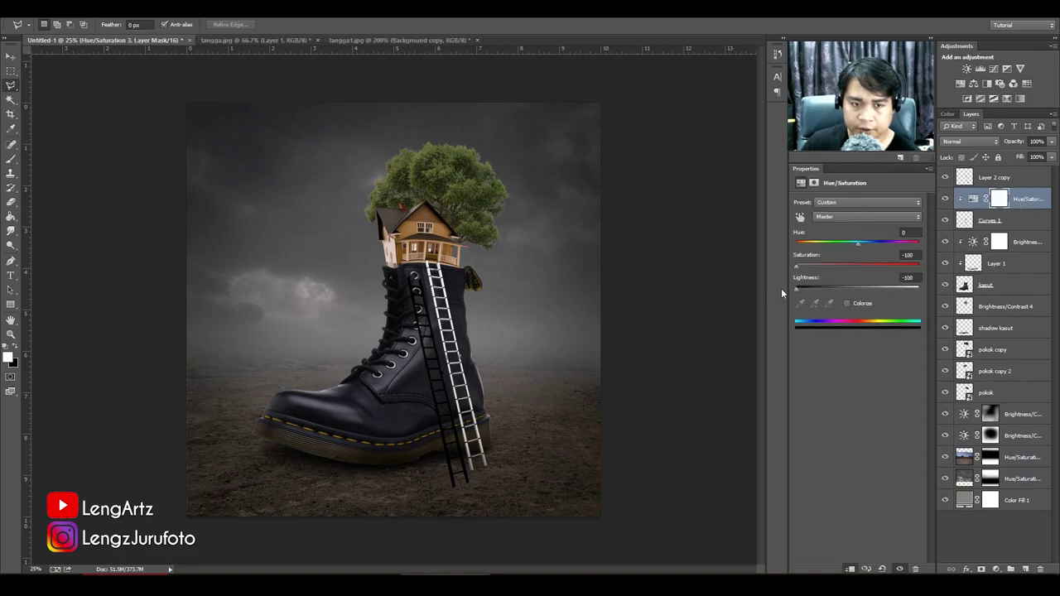
pyautogui.keyDown('shift'); pyautogui.click(1024, 221); pyautogui.keyUp('shift')
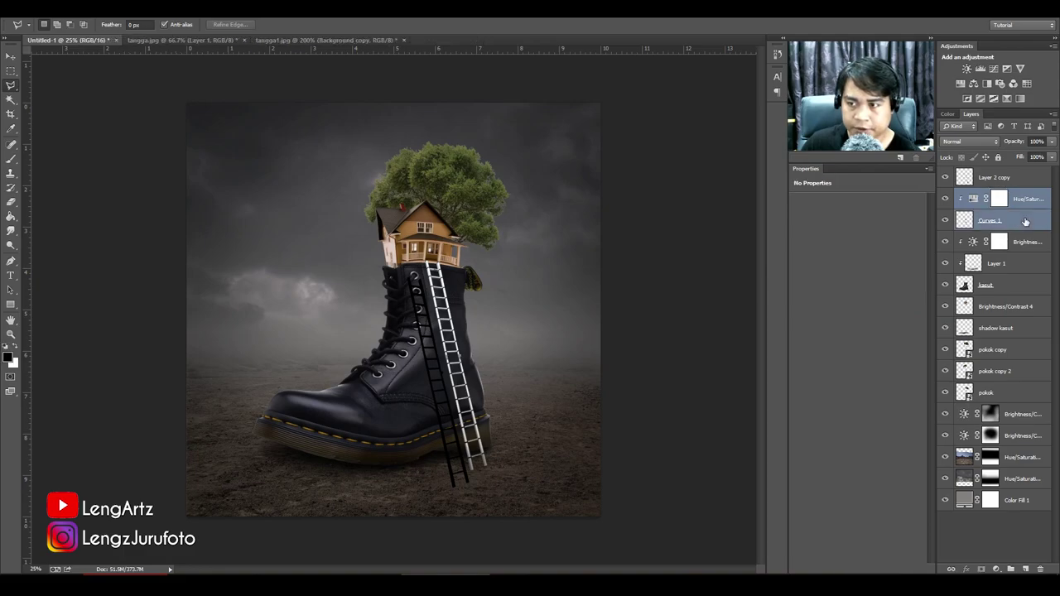
pyautogui.hotkey('ctrl', 'e')
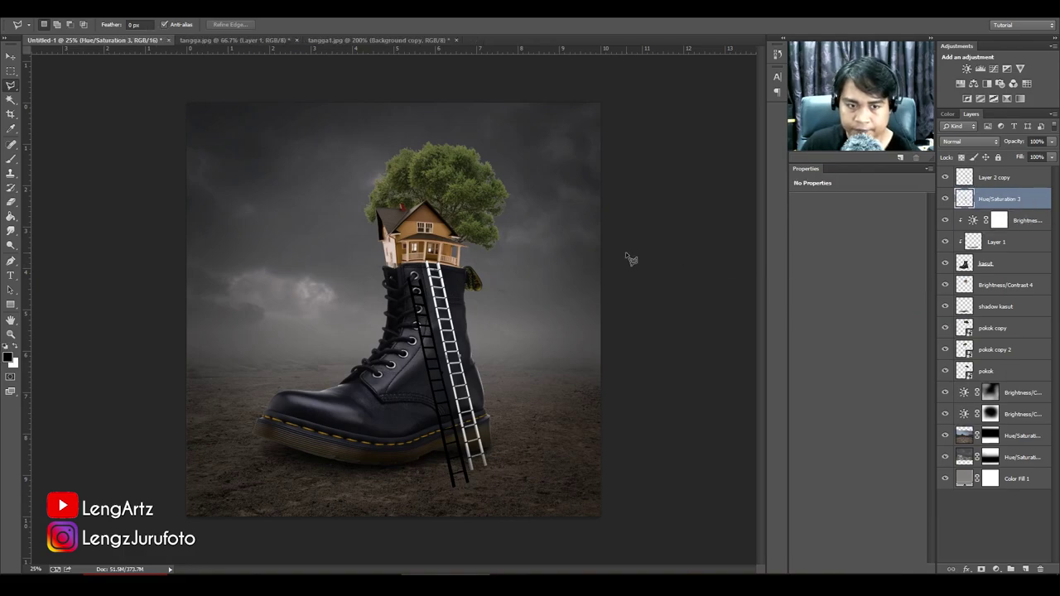
# Move the black ladder copy back behind the bright ladder, leaving a slight offset towards the laces as a shadow.
pyautogui.hotkey('ctrl', 't')
pyautogui.moveTo(438, 363); pyautogui.dragTo(456, 334)
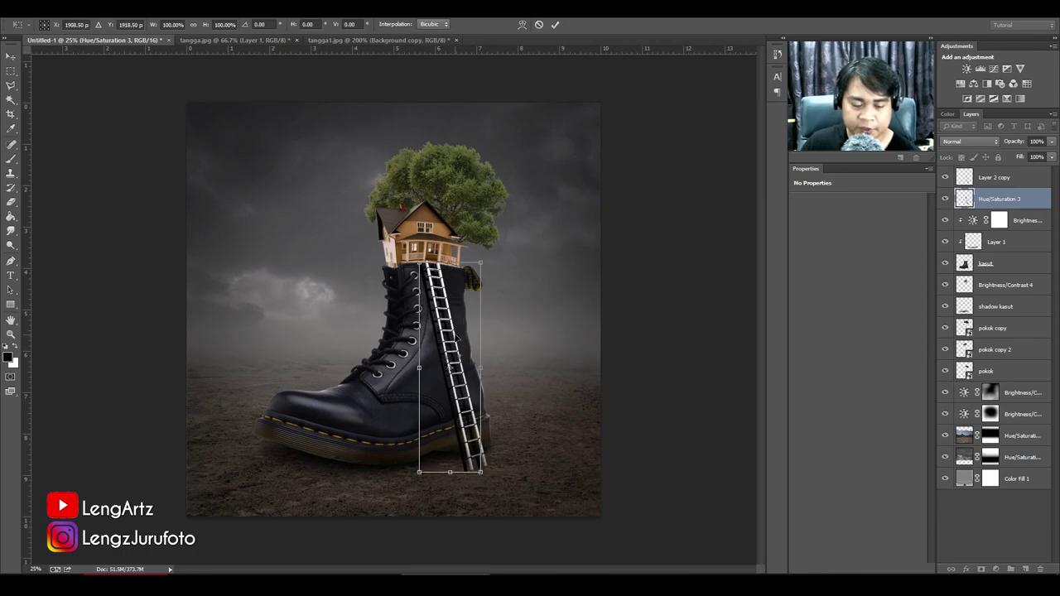
pyautogui.hotkey('ctrl', '+')
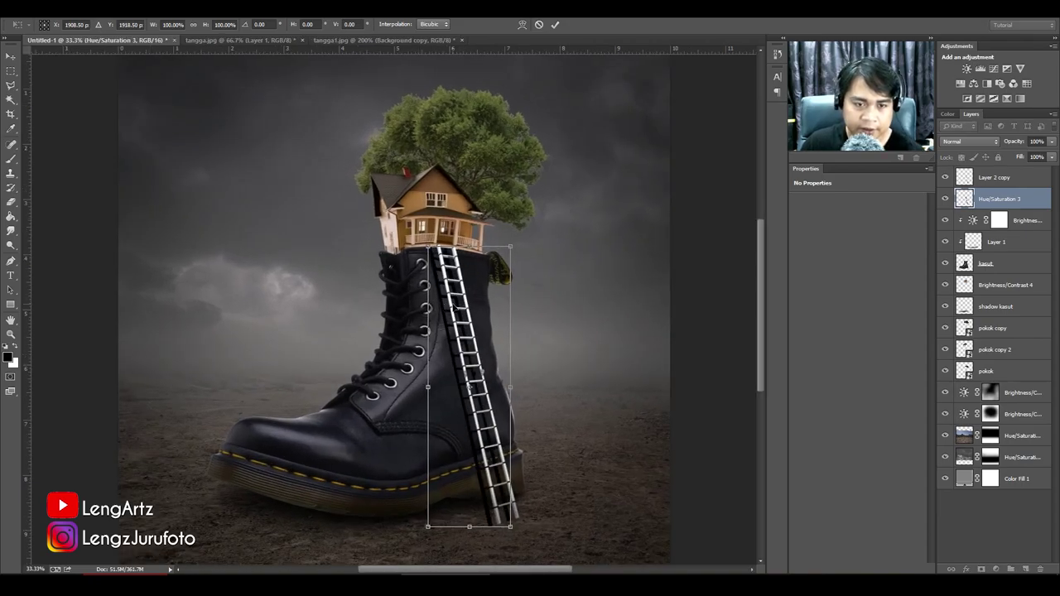
pyautogui.hotkey('ctrl', '+')
pyautogui.moveTo(482, 309); pyautogui.dragTo(490, 313)
pyautogui.hotkey('ctrl', '-')
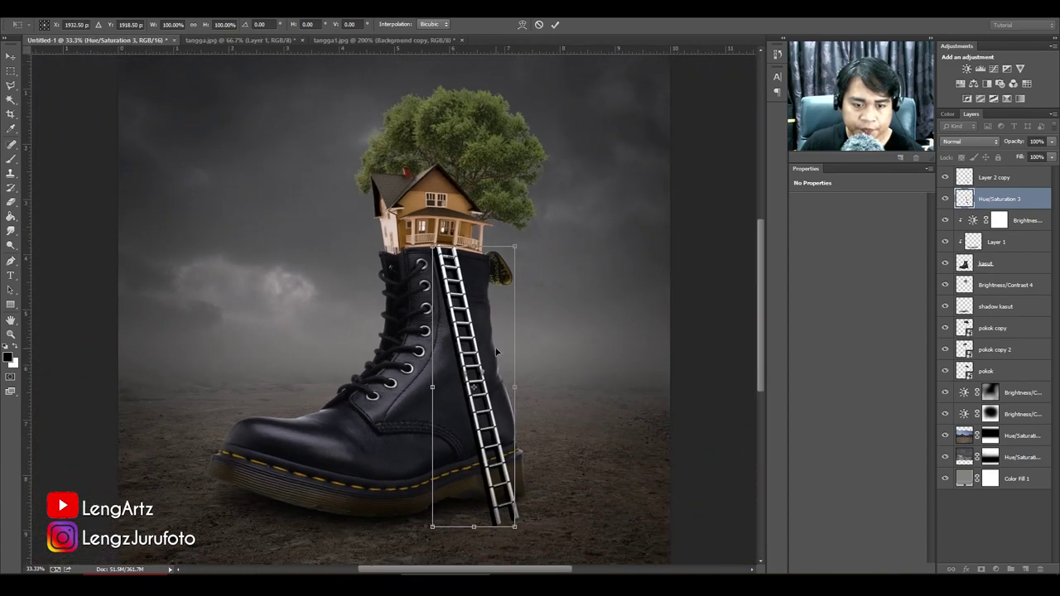
# Warp the black ladder copy so it meets the bright ladder at the top and spreads slightly towards the boot's toe lower down.
pyautogui.rightClick(484, 318)
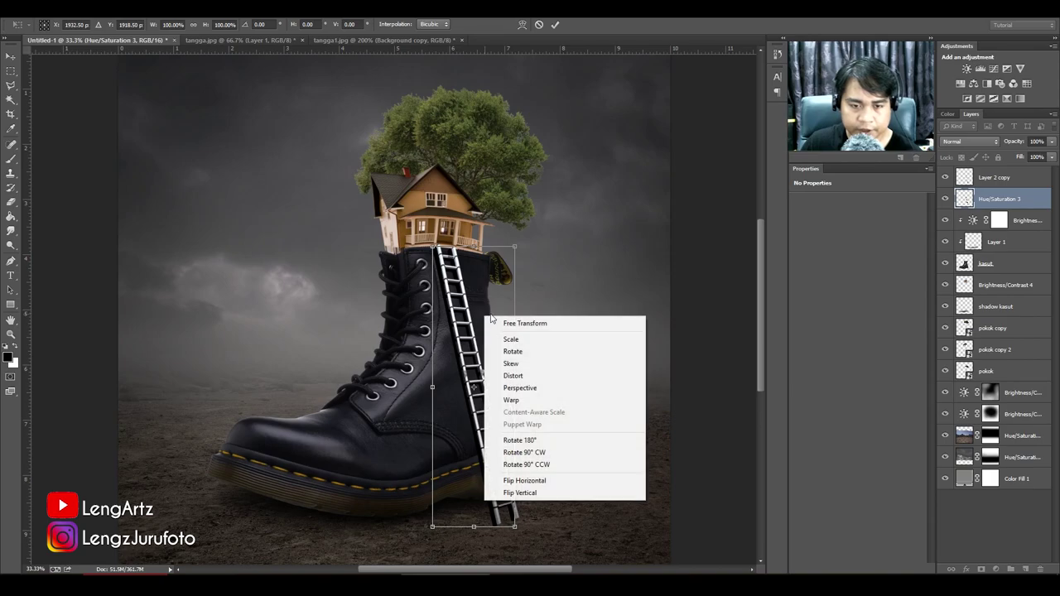
pyautogui.click(510, 400)
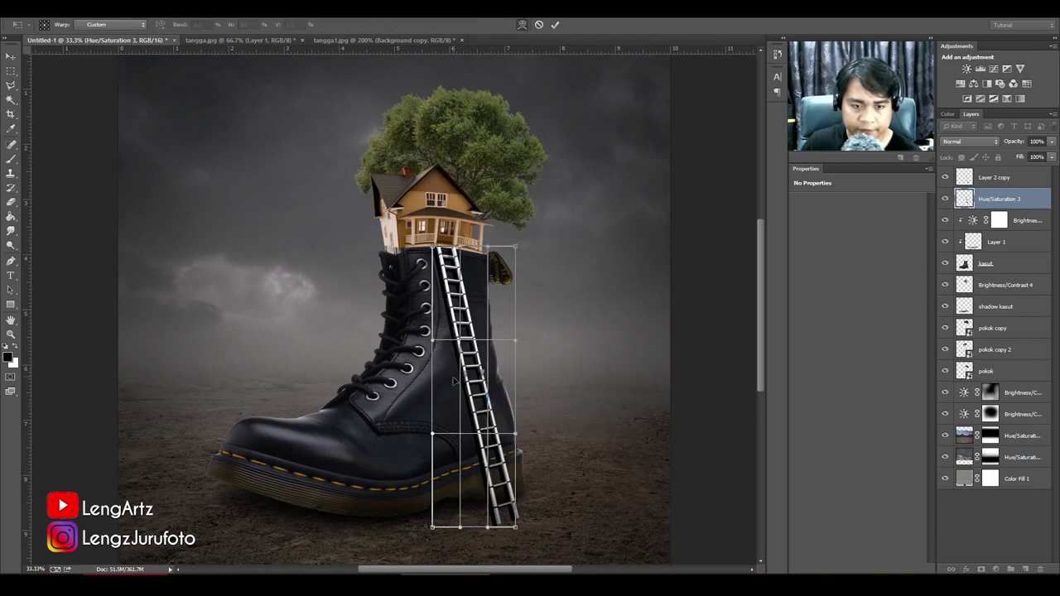
pyautogui.moveTo(453, 394); pyautogui.dragTo(450, 394)
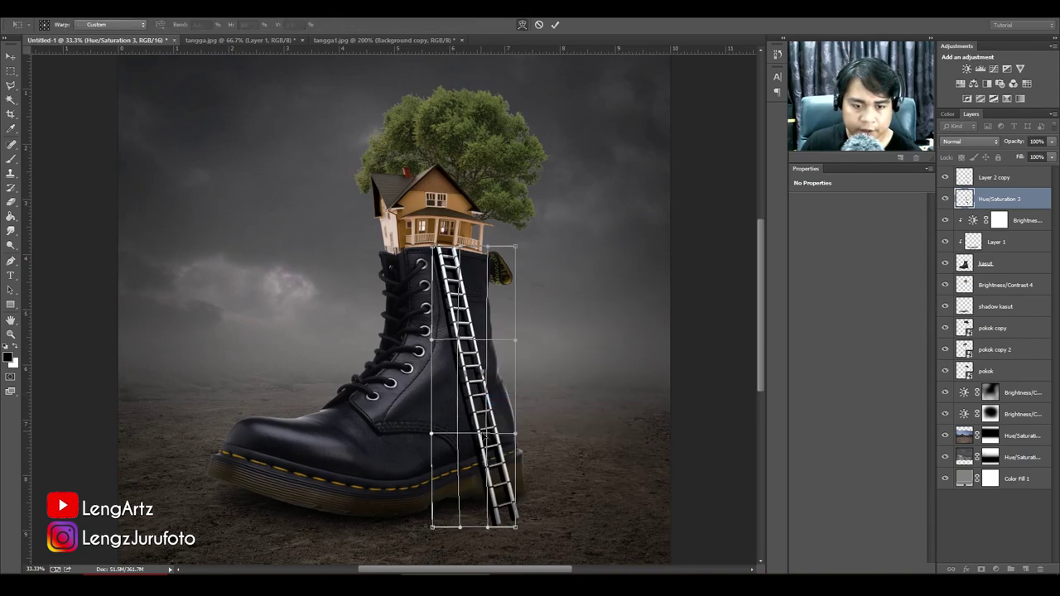
pyautogui.moveTo(466, 449); pyautogui.dragTo(462, 450)
pyautogui.moveTo(479, 505); pyautogui.dragTo(473, 506)
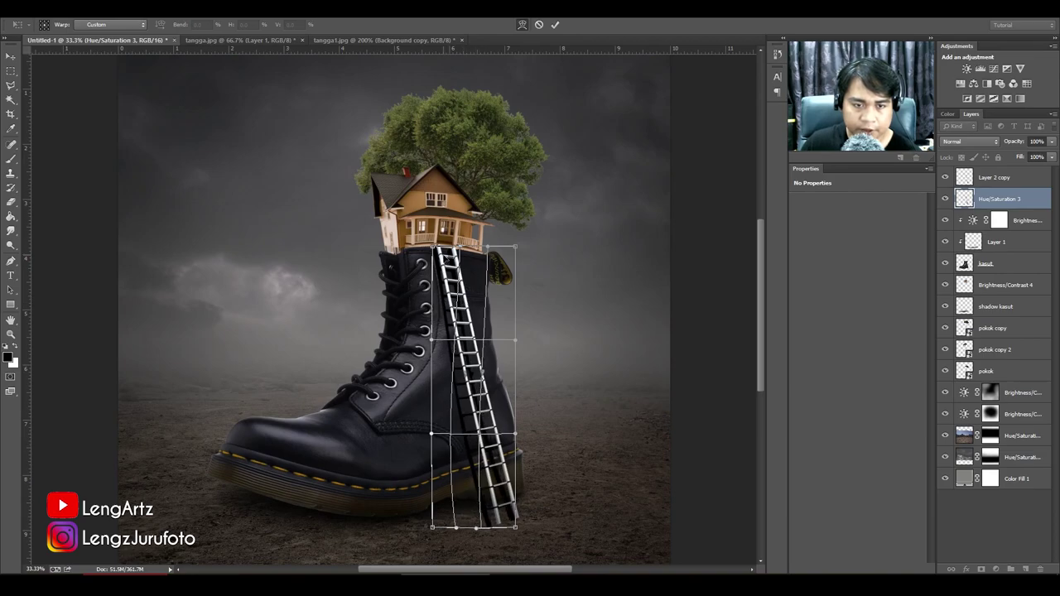
pyautogui.moveTo(446, 257); pyautogui.dragTo(450, 258)
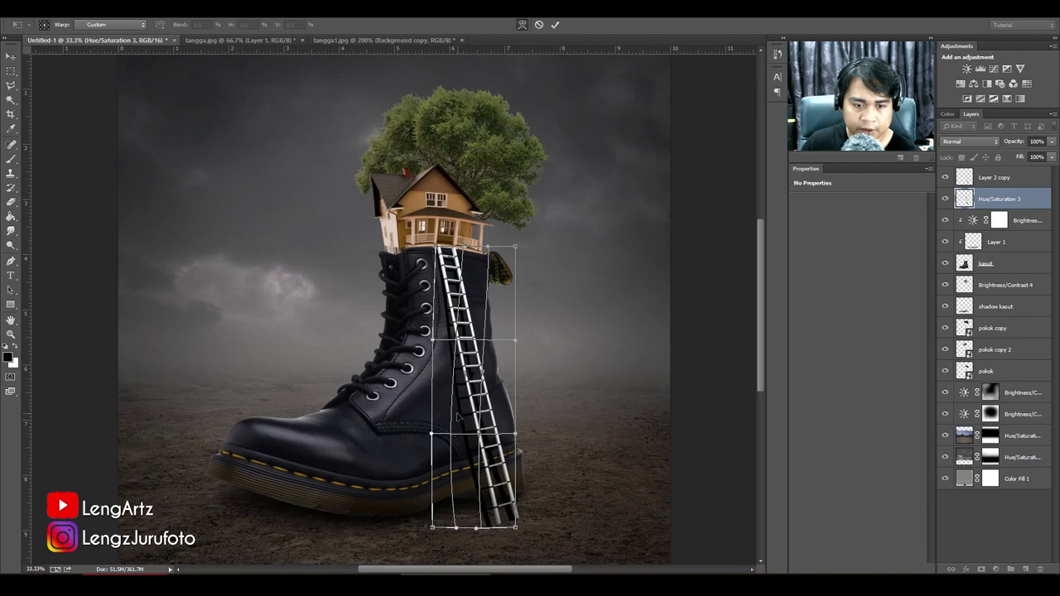
pyautogui.moveTo(456, 416); pyautogui.dragTo(460, 416)
pyautogui.moveTo(476, 458); pyautogui.dragTo(482, 458)
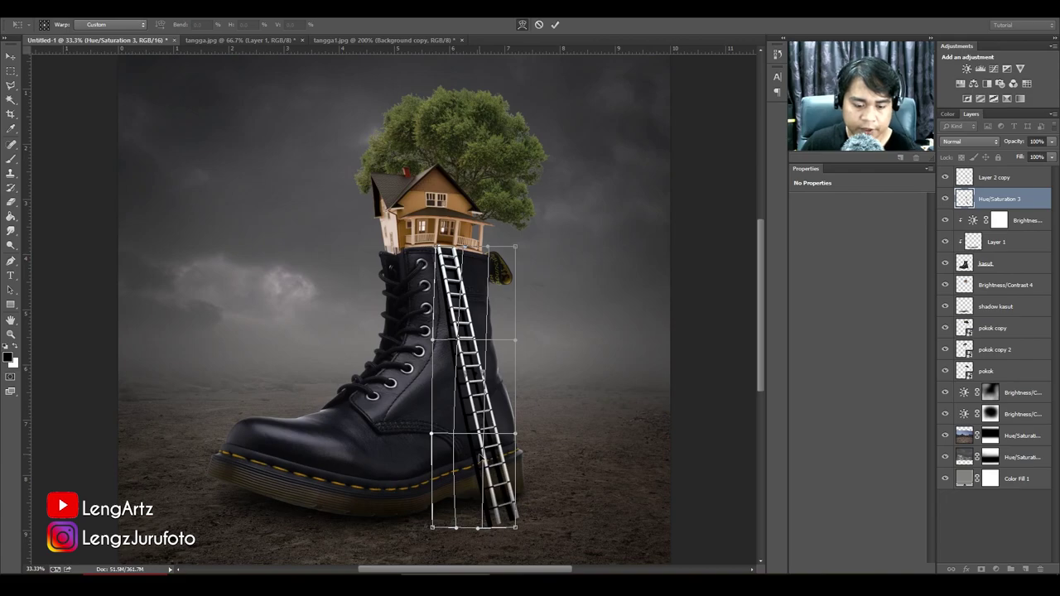
pyautogui.press('Return')
pyautogui.press('l')
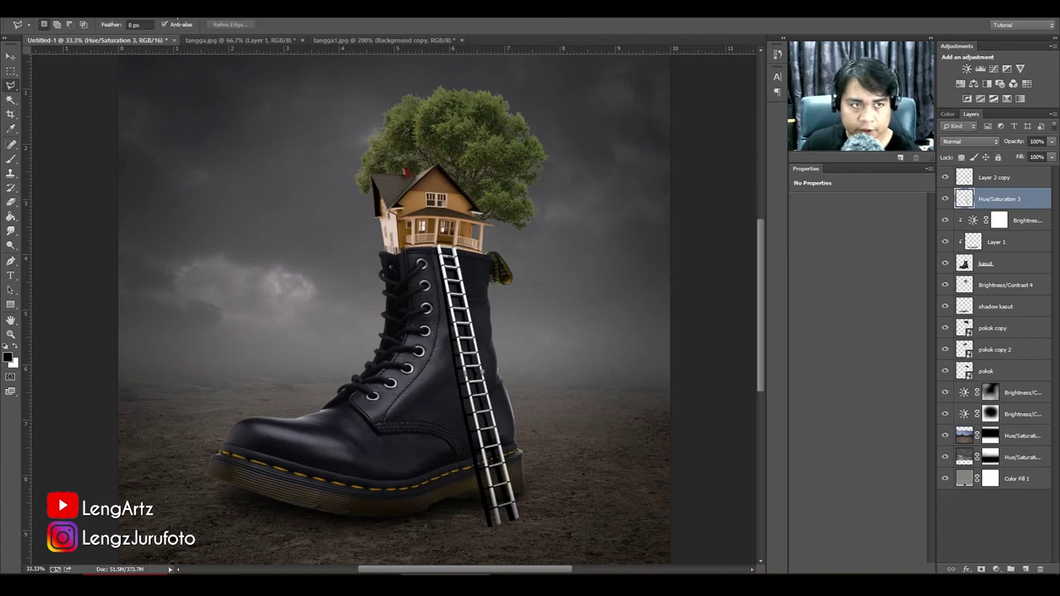
# Apply a Gaussian Blur with an 8.6-pixel radius to the ladder shadow layer and lower its opacity to 46%.
pyautogui.click(173, 10)
pyautogui.moveTo(203, 130)
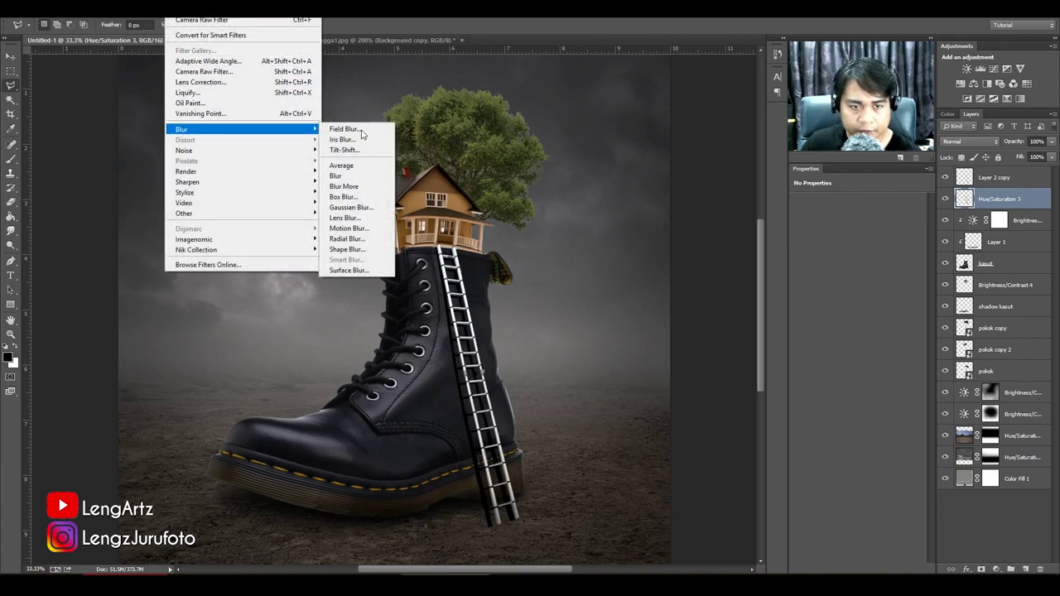
pyautogui.click(367, 208)
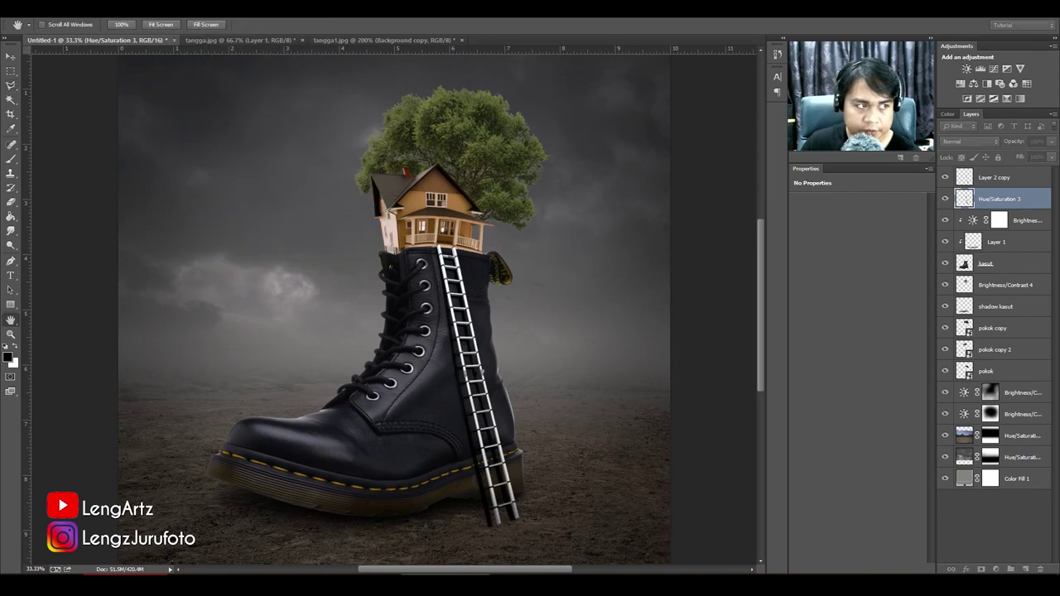
pyautogui.hotkey('ctrl', 'alt', 'f')
pyautogui.moveTo(519, 204); pyautogui.dragTo(666, 161)
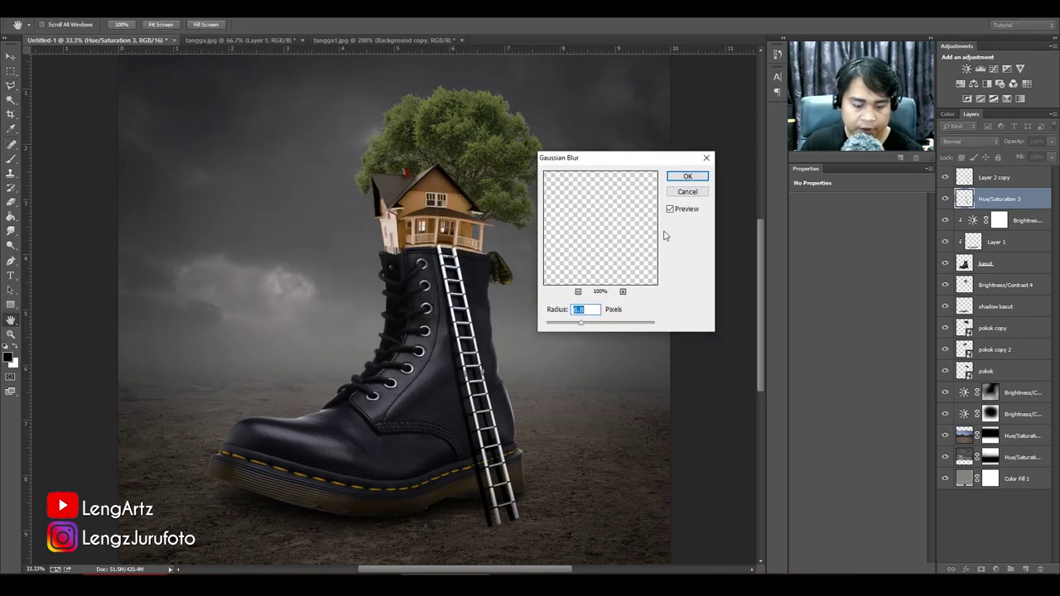
pyautogui.hotkey('ctrl', '+')
pyautogui.hotkey('ctrl', '+')
pyautogui.hotkey('ctrl', '+')
pyautogui.moveTo(461, 251); pyautogui.dragTo(289, 126)
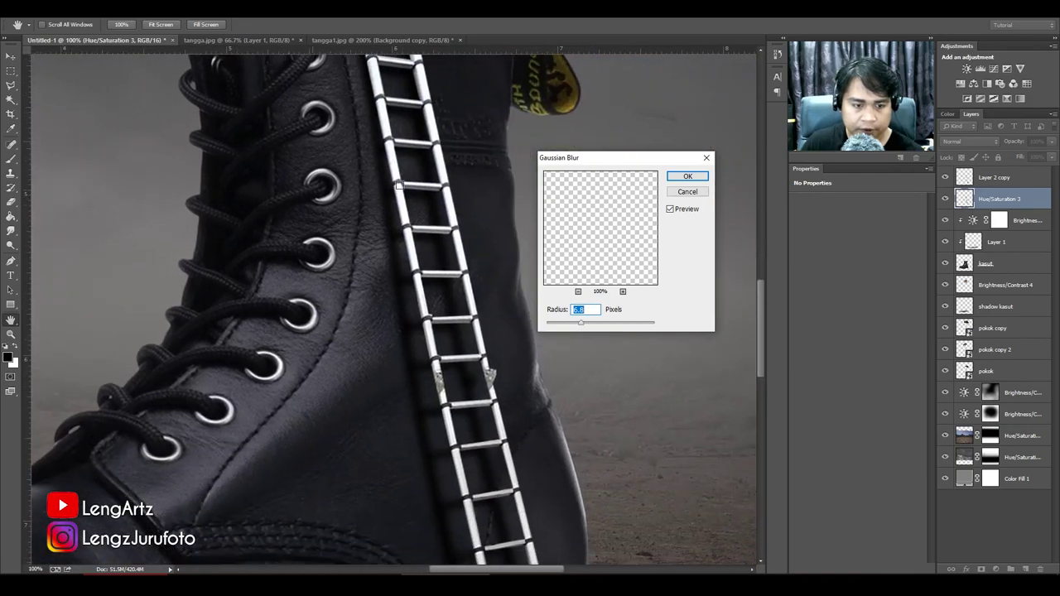
pyautogui.hotkey('ctrl', '+')
pyautogui.moveTo(581, 324); pyautogui.dragTo(586, 329)
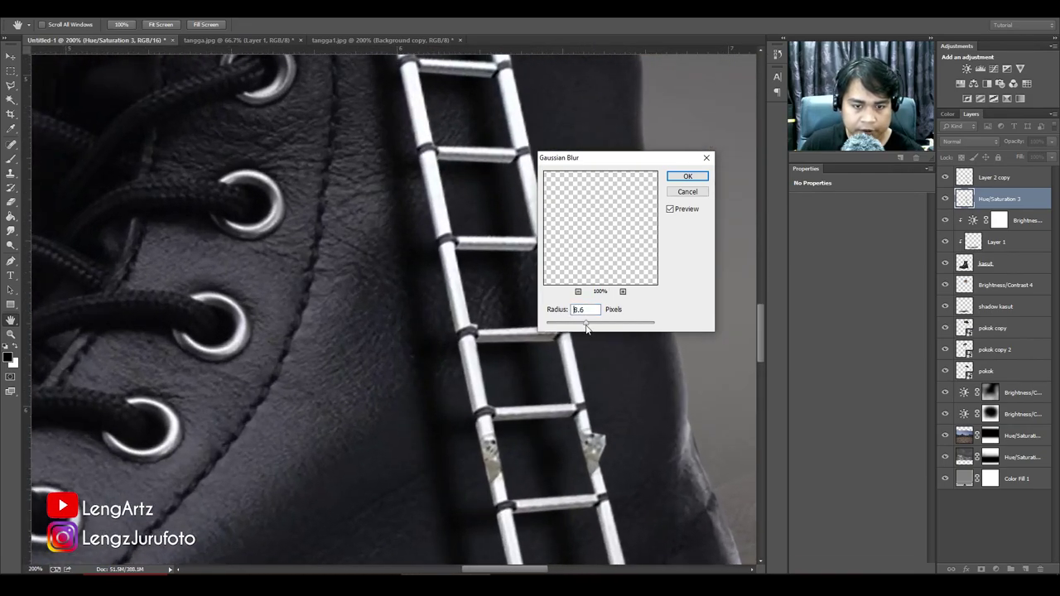
pyautogui.hotkey('ctrl', '-')
pyautogui.hotkey('ctrl', '-')
pyautogui.hotkey('ctrl', '-')
pyautogui.hotkey('ctrl', '-')
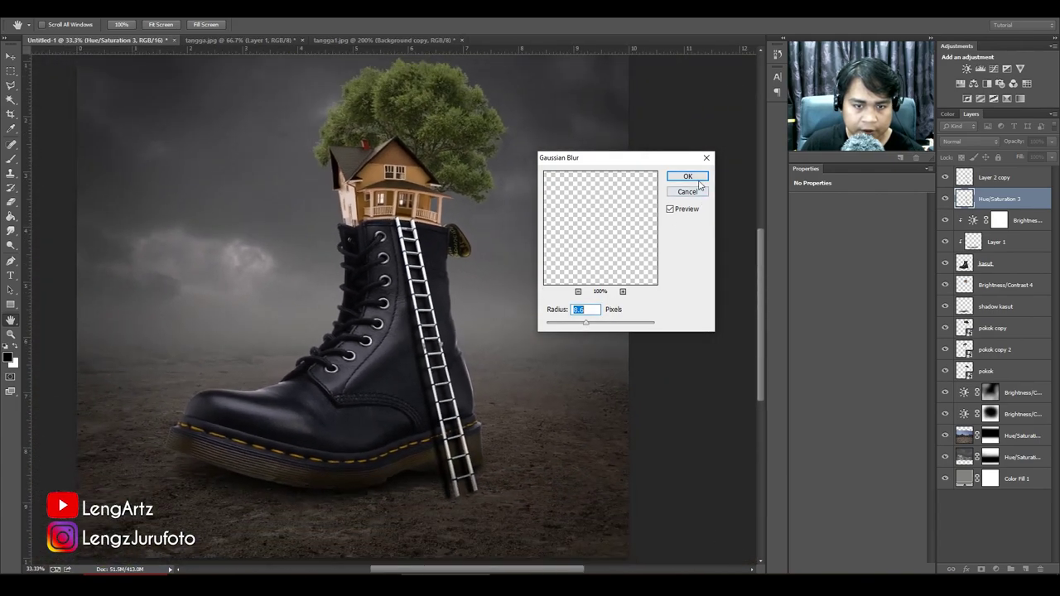
pyautogui.click(698, 181)
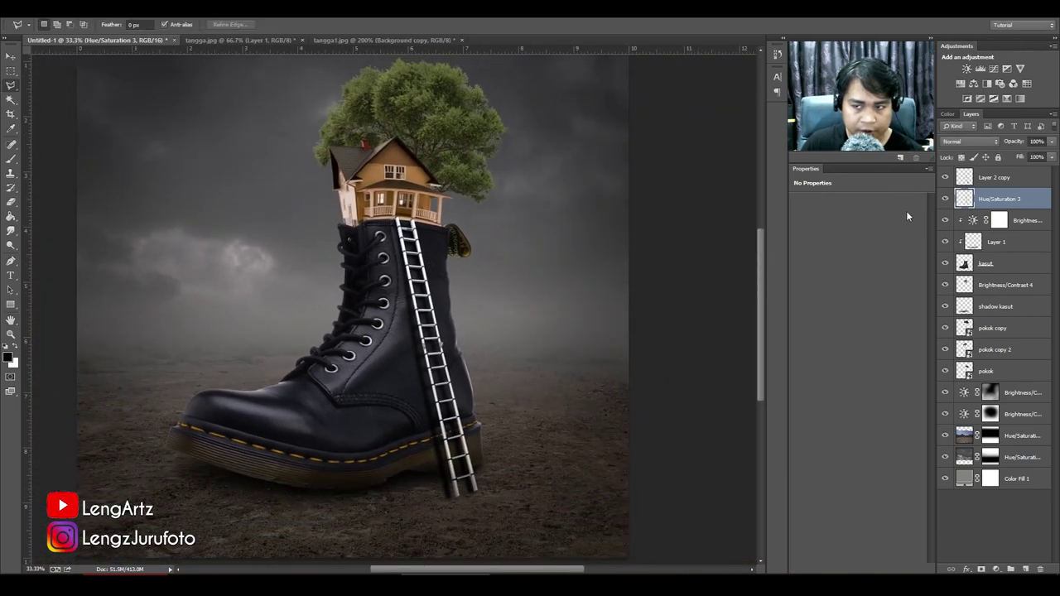
pyautogui.moveTo(1017, 143); pyautogui.dragTo(920, 147)
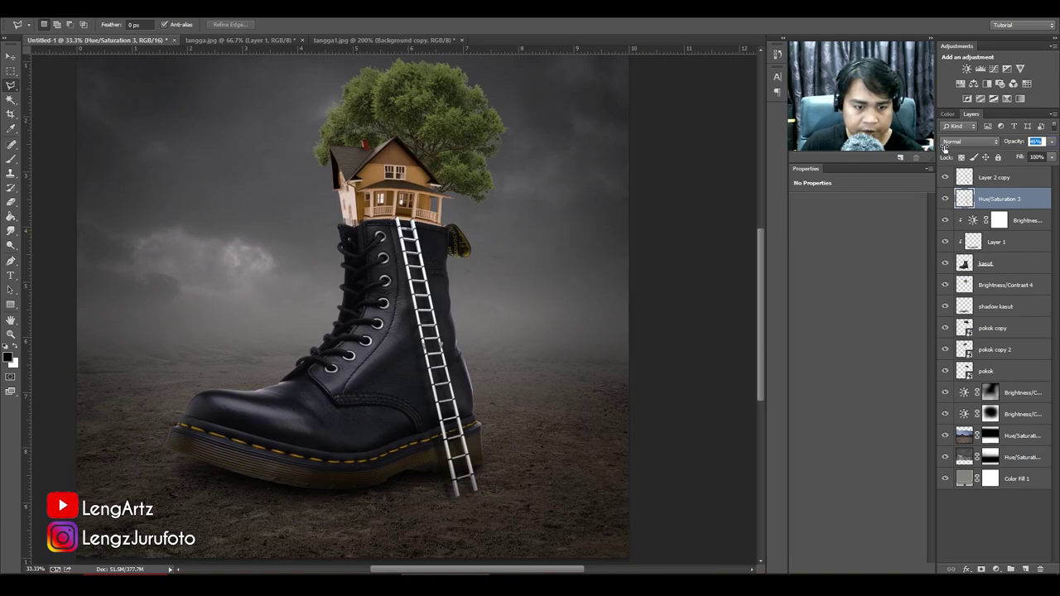
# Set up the Eraser with a soft round tip for work on the blurred ladder shadow layer.
pyautogui.click(11, 201)
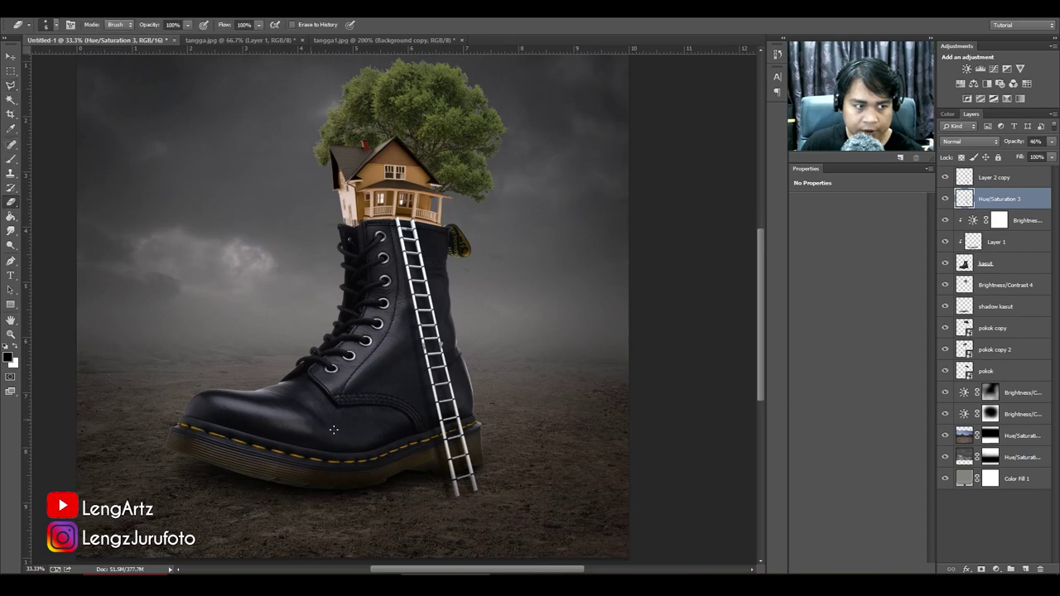
pyautogui.hotkey('ctrl', '+')
pyautogui.moveTo(511, 355); pyautogui.dragTo(463, 259)
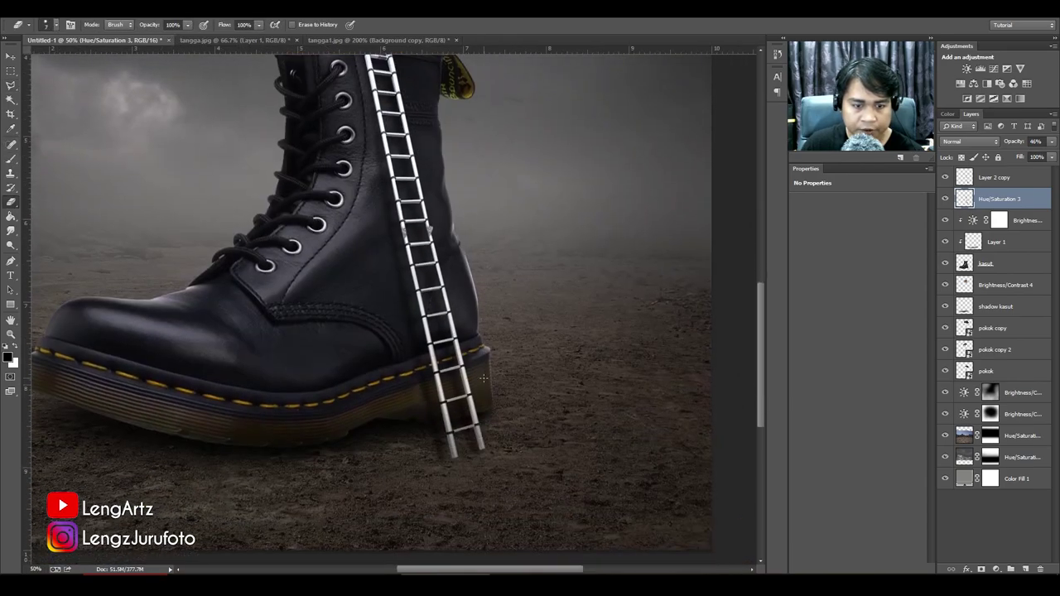
pyautogui.press(']')
pyautogui.press(']')
pyautogui.press(']')
pyautogui.press(']')
pyautogui.press(']')
pyautogui.press(']')
pyautogui.press(']')
pyautogui.press(']')
pyautogui.rightClick(500, 345)
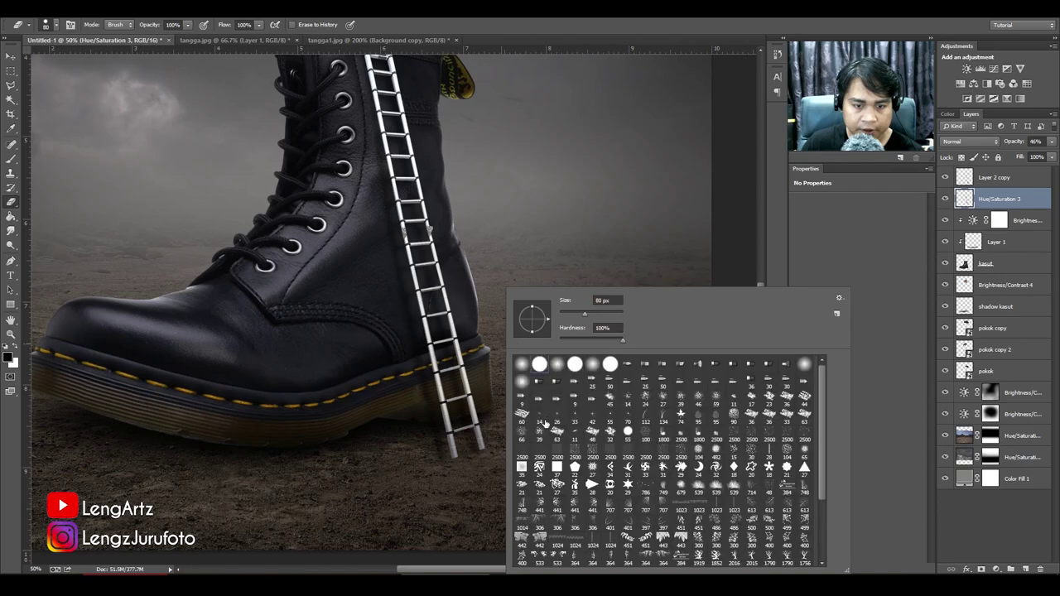
pyautogui.doubleClick(522, 364)
# Fade the ladder shadow around the ladder's feet with the soft Eraser enlarged to 600 px and set to 20% opacity.
pyautogui.press(']')
pyautogui.press(']')
pyautogui.press(']')
pyautogui.press(']')
pyautogui.press(']')
pyautogui.press(']')
pyautogui.press(']')
pyautogui.press(']')
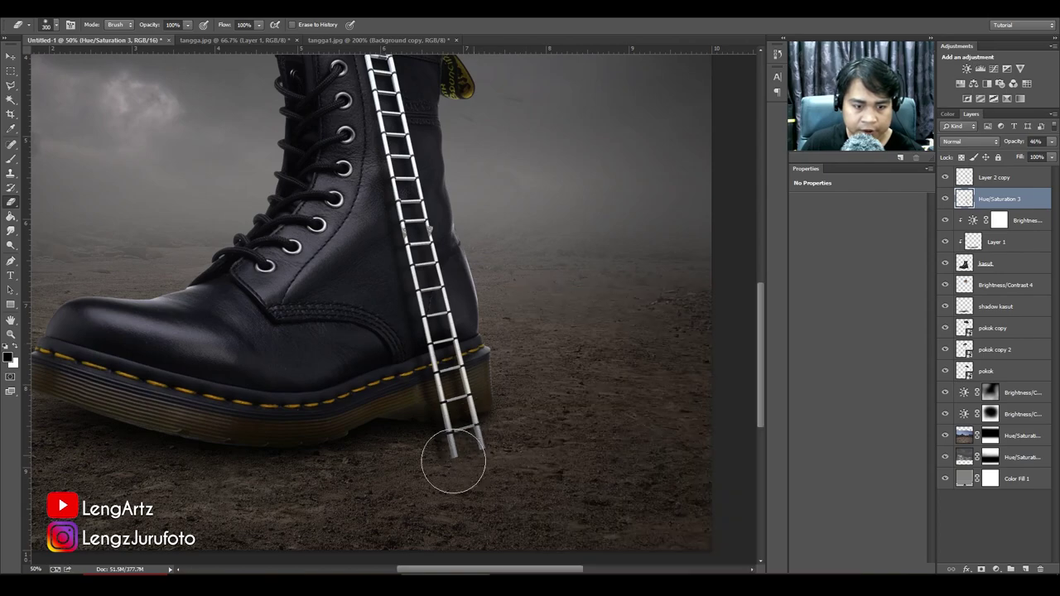
pyautogui.press(']')
pyautogui.press(']')
pyautogui.press(']')
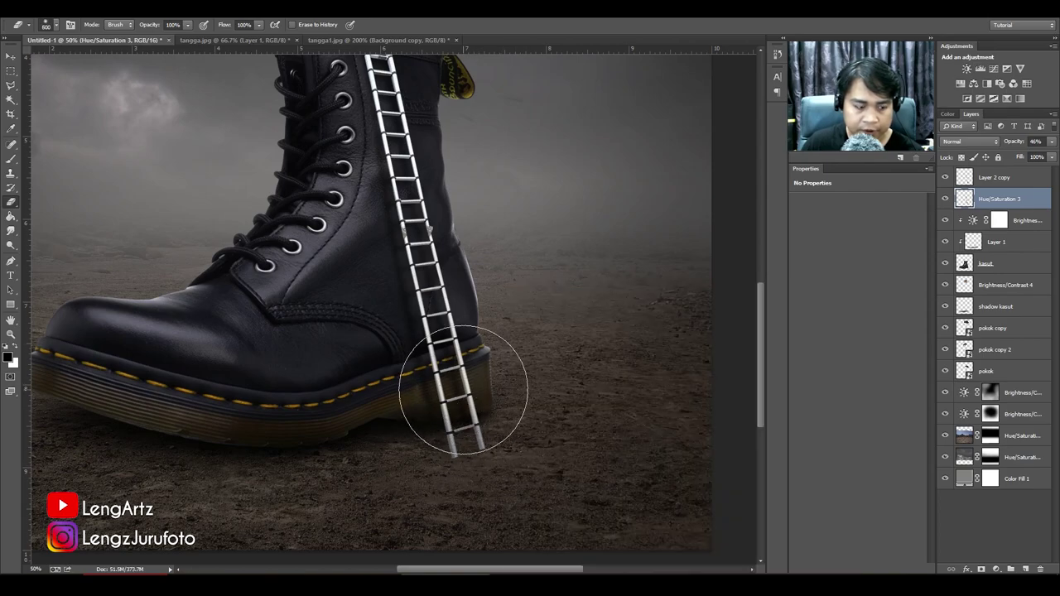
pyautogui.press('2')
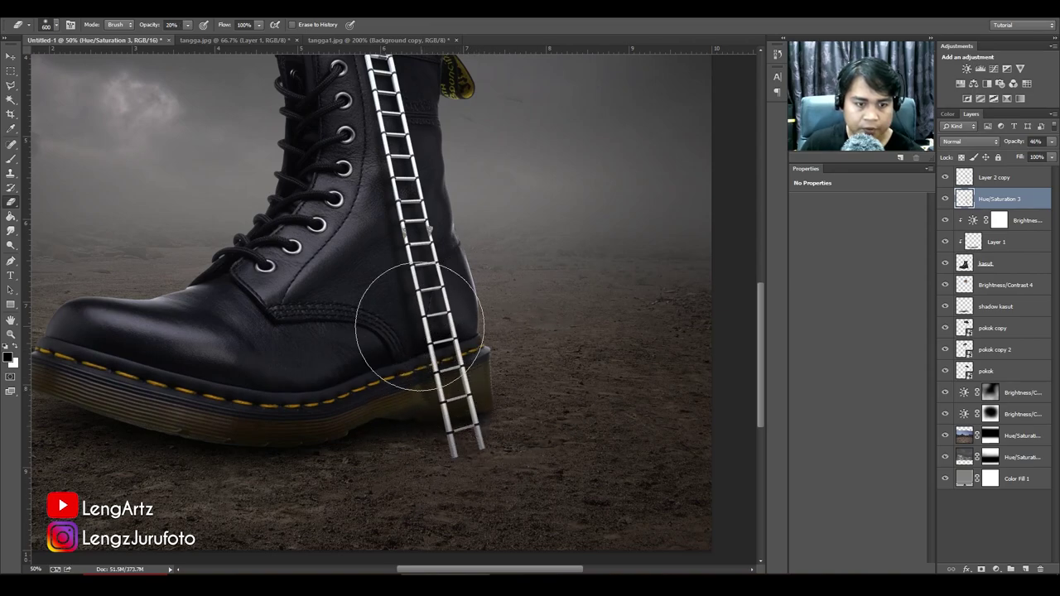
# Soften the ladder shadow along the boot shaft and heel with the 20% Eraser, using sizes between 250 and 400 px.
pyautogui.scroll(3, 566, 369)
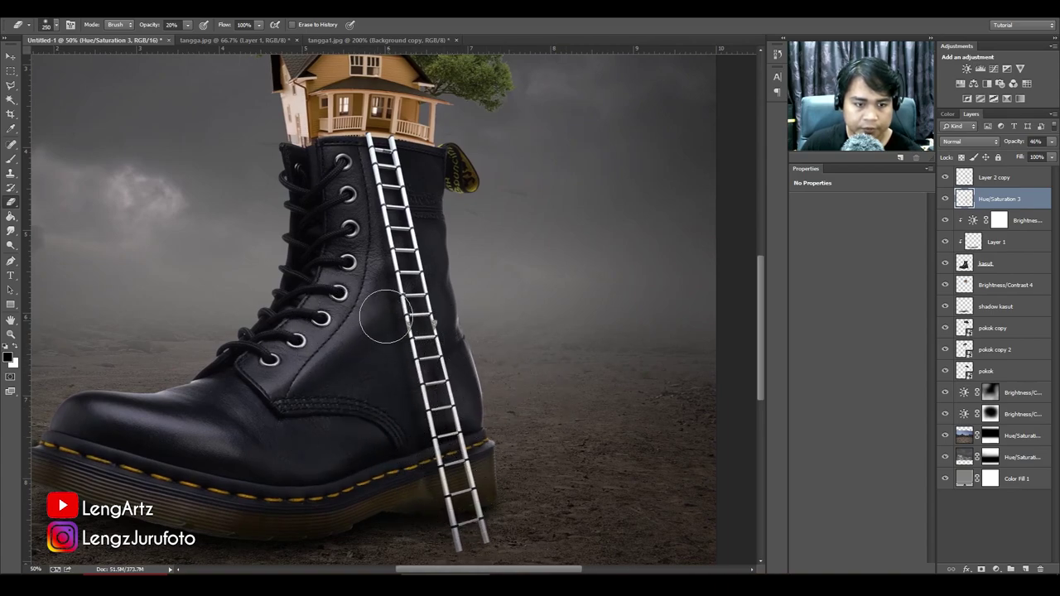
pyautogui.press('[')
pyautogui.press('[')
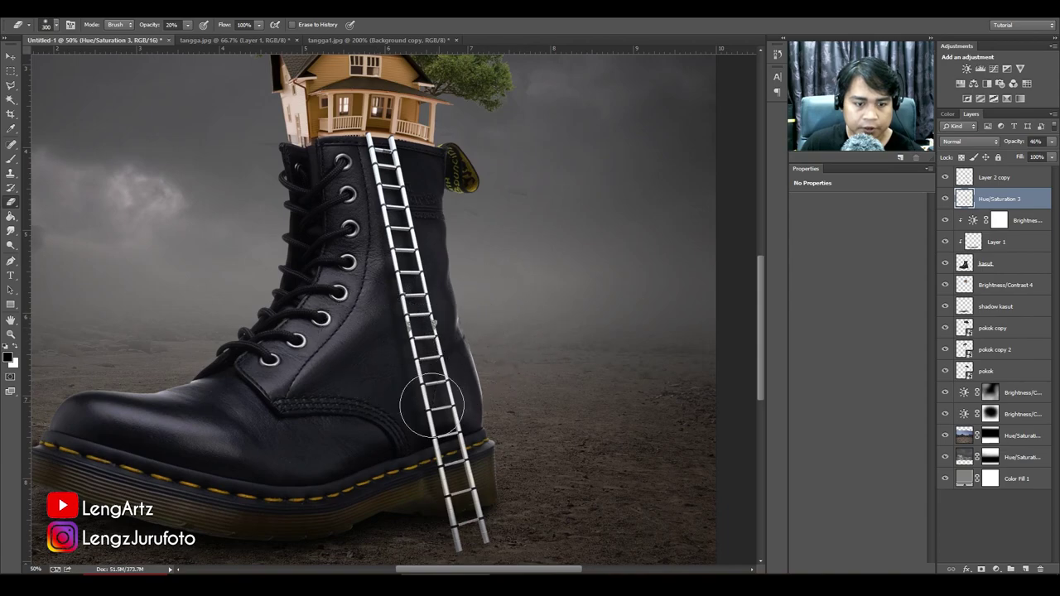
pyautogui.press('[')
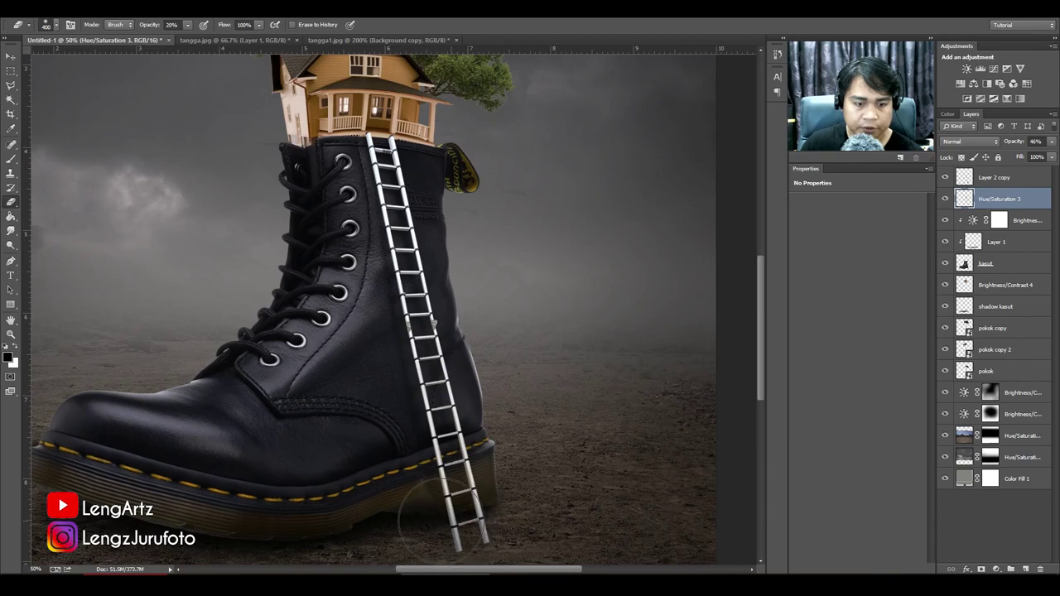
pyautogui.press(']')
pyautogui.press(']')
pyautogui.press('[')
pyautogui.press('[')
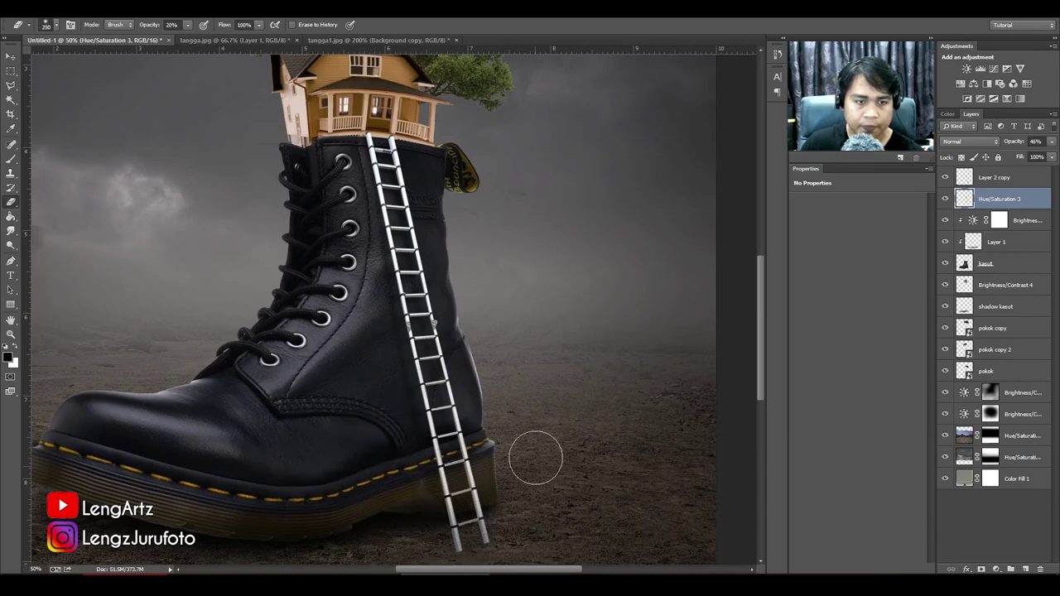
# Add a new layer above the boot's clipped Brightness/Contrast adjustment and name it "hadow tangga".
pyautogui.hotkey('ctrl', '-')
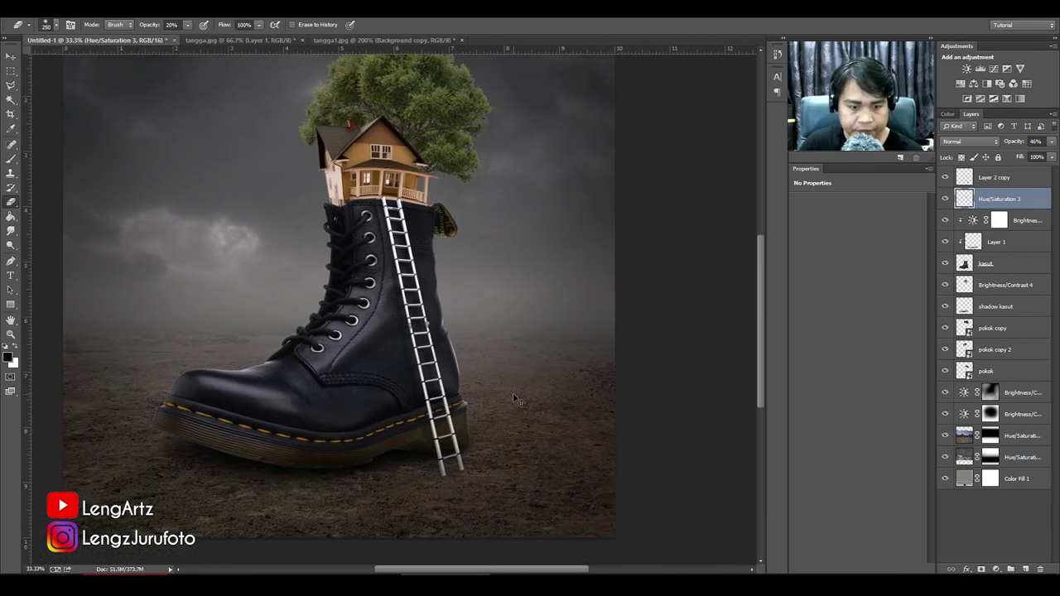
pyautogui.hotkey('ctrl', '-')
pyautogui.hotkey('ctrl', '+')
pyautogui.hotkey('ctrl', '+')
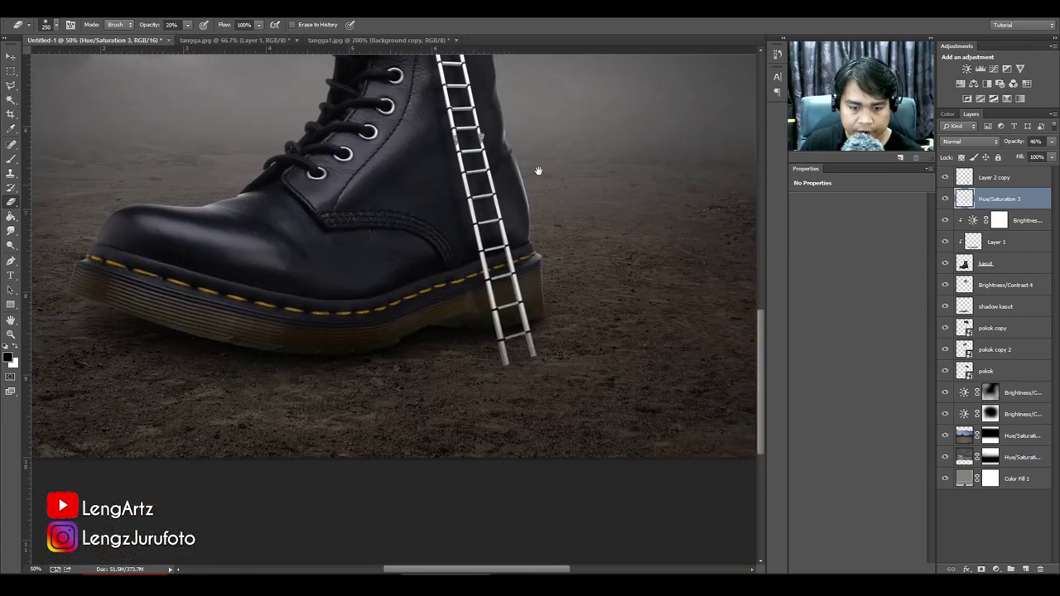
pyautogui.scroll(2, 582, 288)
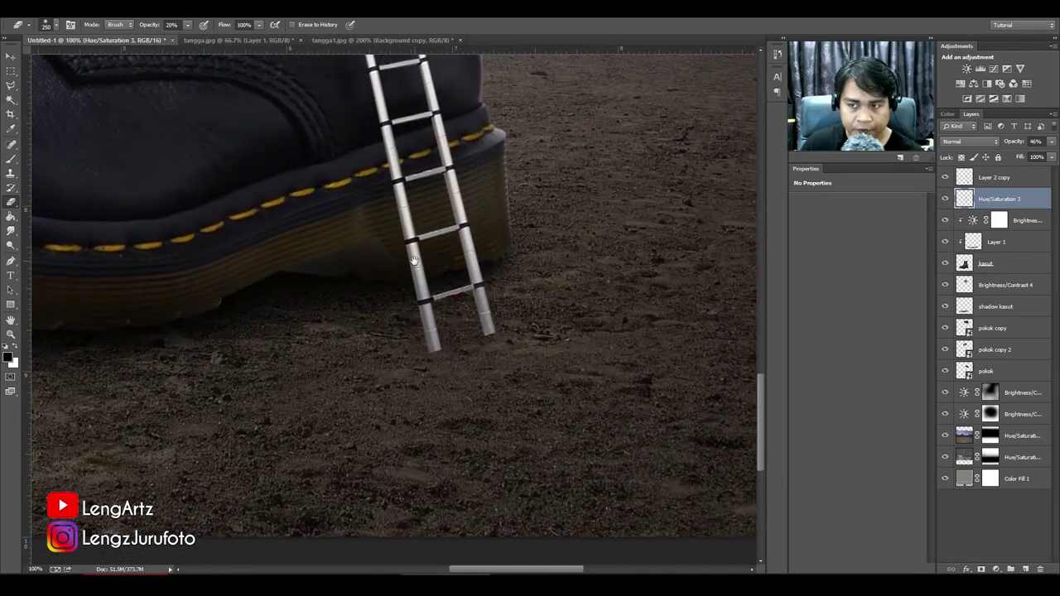
pyautogui.click(1028, 222)
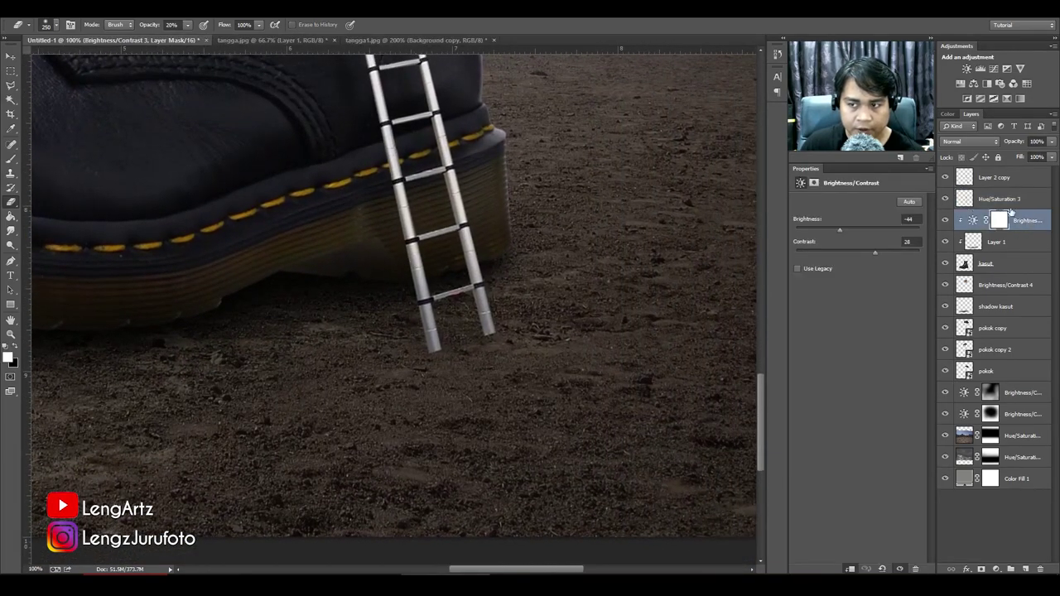
pyautogui.click(1023, 569)
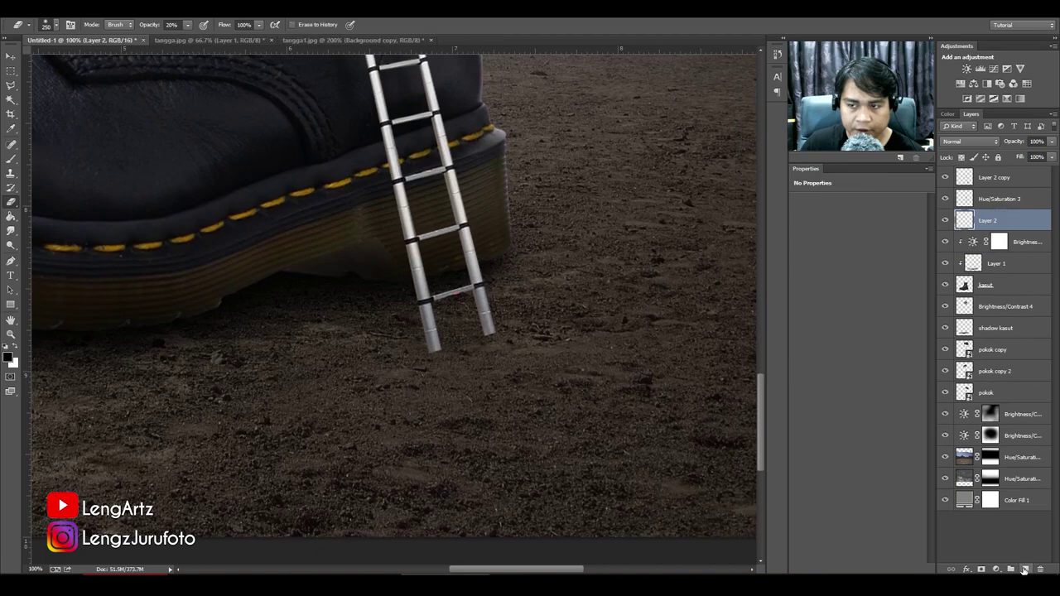
pyautogui.doubleClick(989, 221)
pyautogui.write('N')
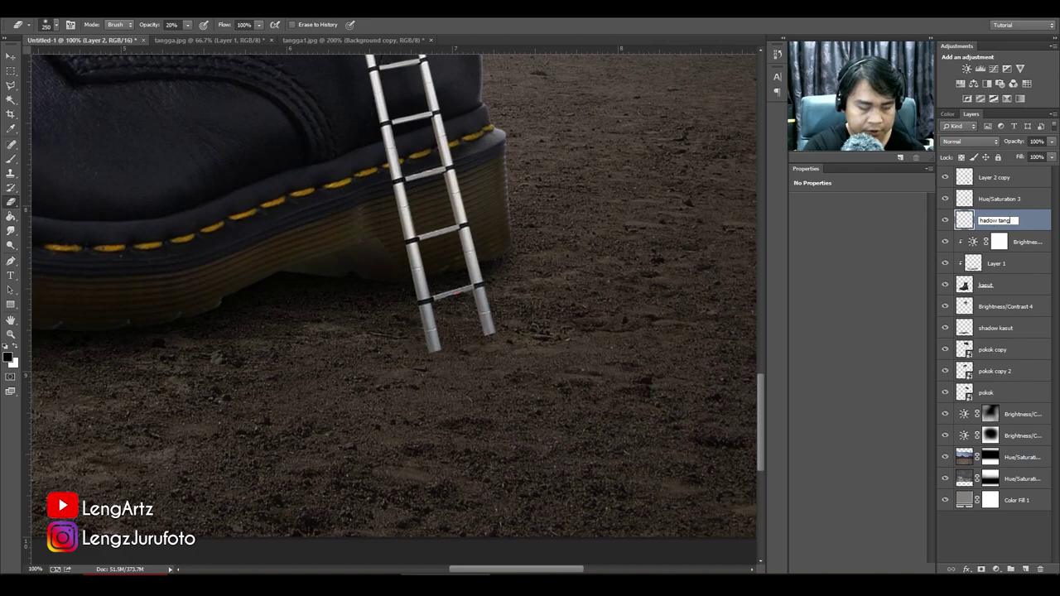
pyautogui.press('Return')
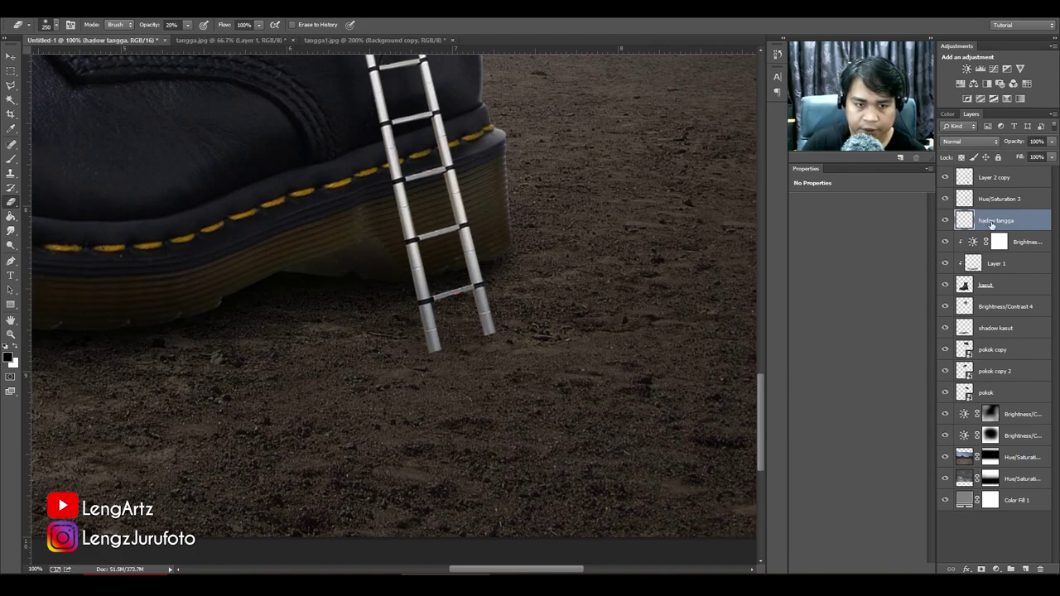
pyautogui.hotkey('ctrl', '+')
pyautogui.moveTo(442, 377); pyautogui.dragTo(372, 312)
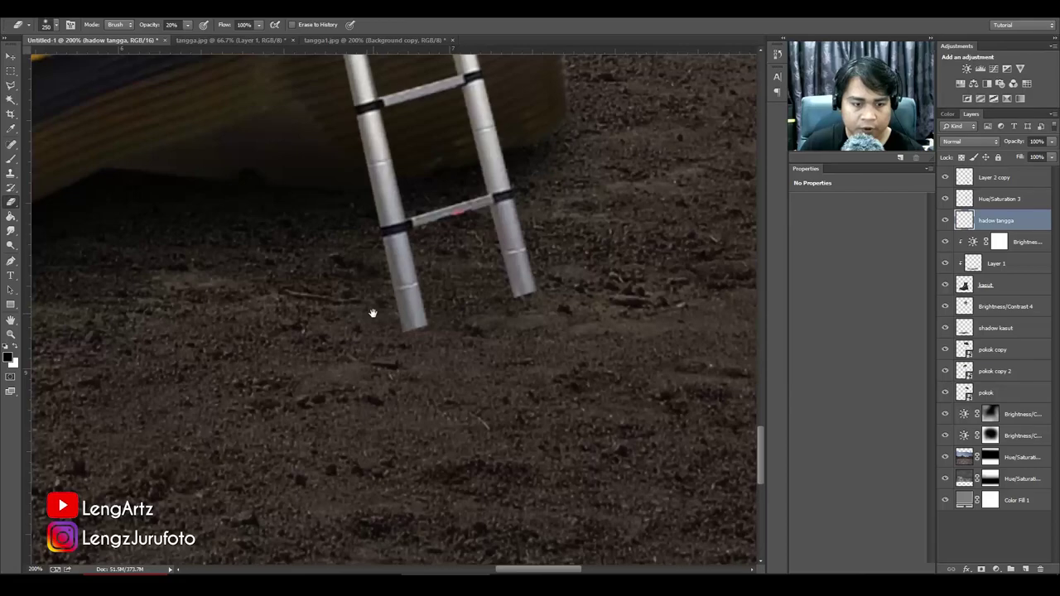
pyautogui.press('[')
pyautogui.press('[')
pyautogui.press('[')
pyautogui.press('[')
pyautogui.press('[')
pyautogui.press('[')
pyautogui.press('[')
pyautogui.press('[')
pyautogui.press('[')
pyautogui.press('[')
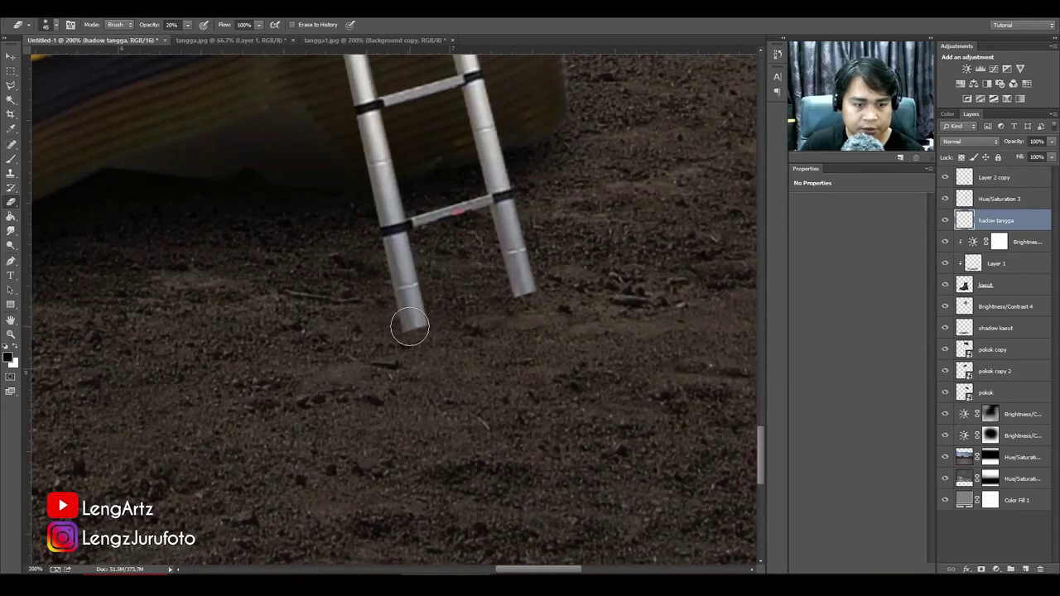
pyautogui.press('[')
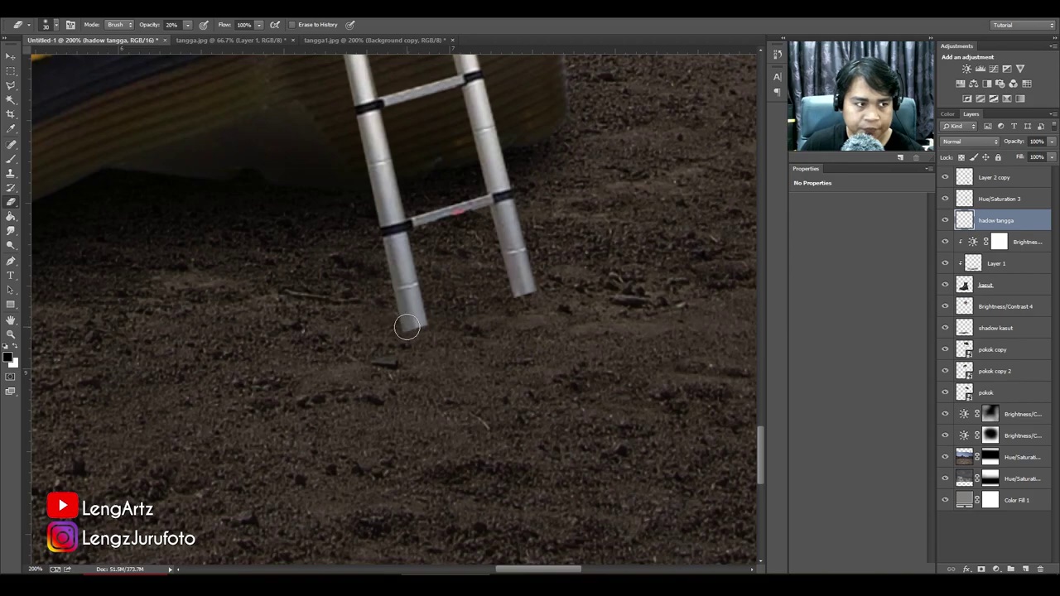
# Switch to the Brush at 25% opacity and set the hadow tangga layer's blend mode to Multiply.
pyautogui.click(11, 160)
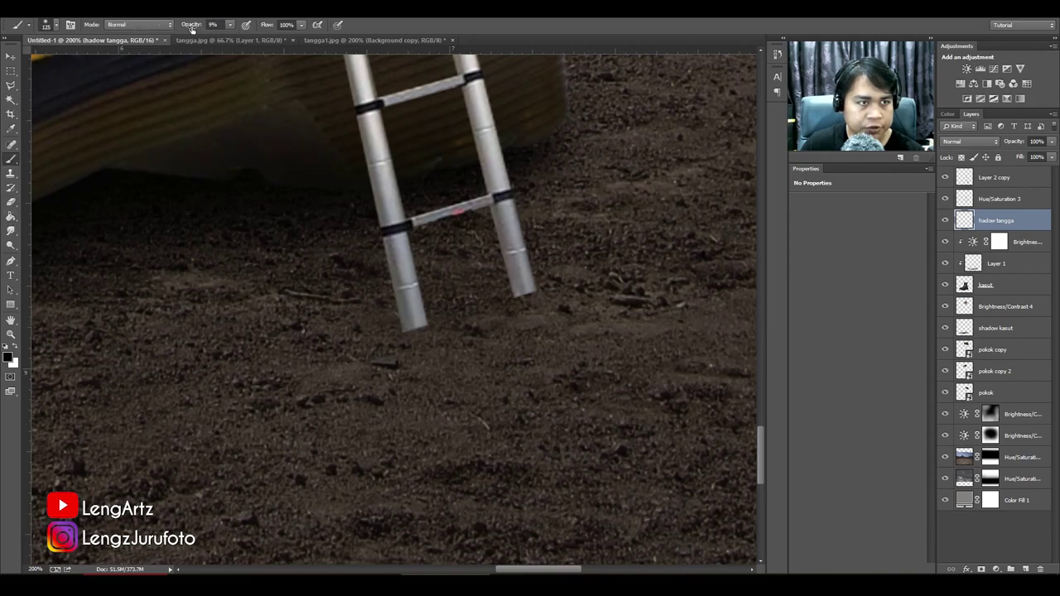
pyautogui.moveTo(188, 25); pyautogui.dragTo(202, 26)
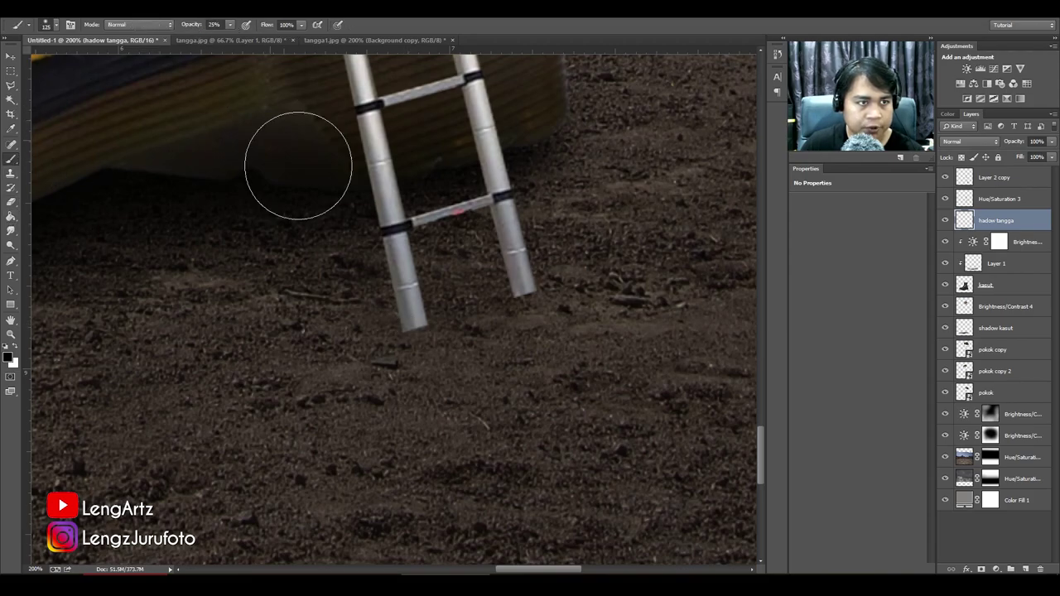
pyautogui.click(979, 139)
pyautogui.click(965, 197)
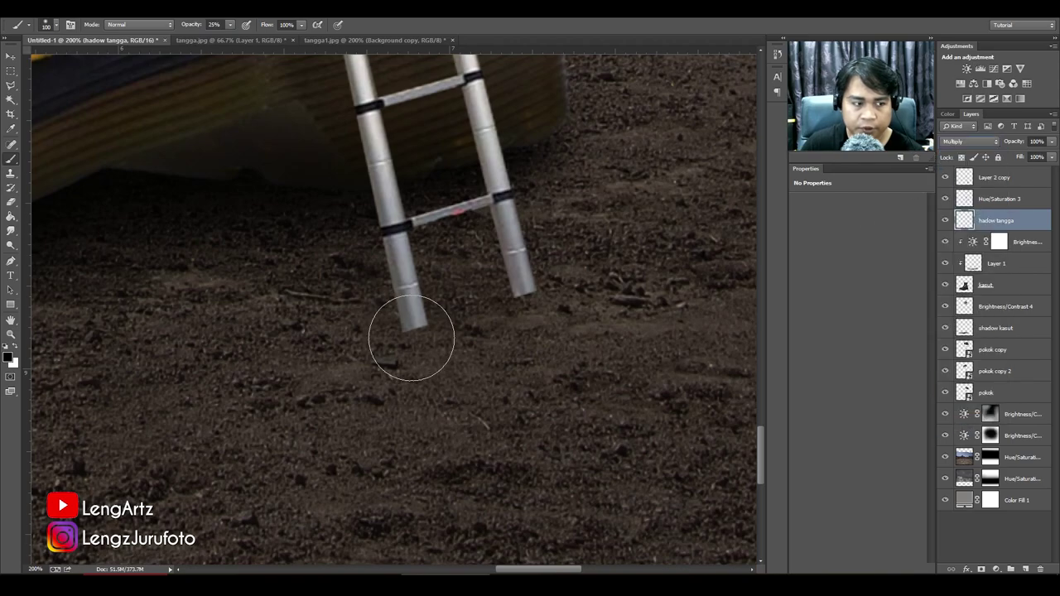
# Paint soft black contact shadows on the ground around the ladder's feet, varying the brush between 90 and 15 px.
pyautogui.press('[')
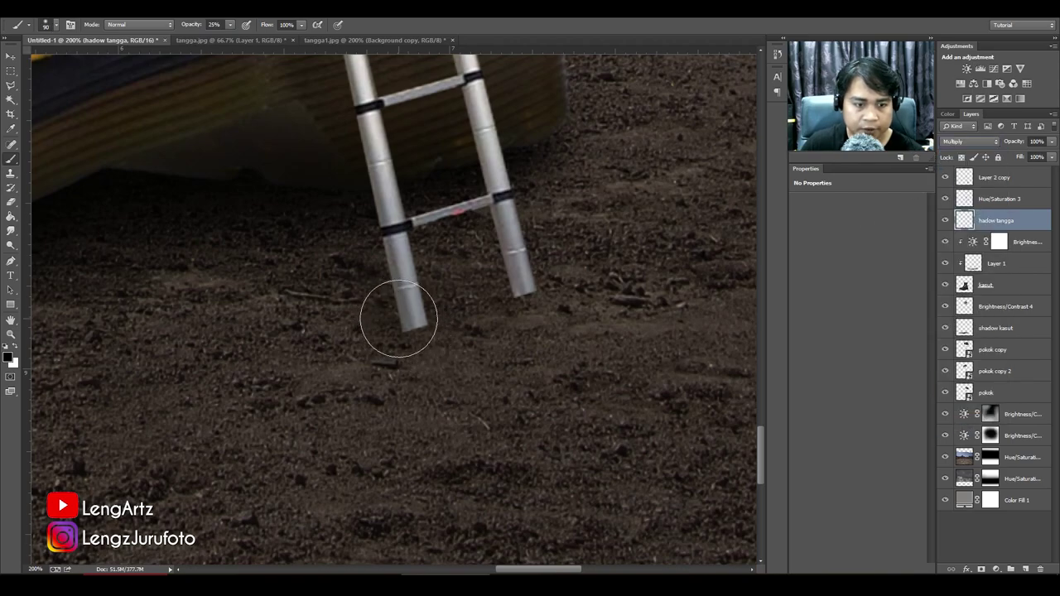
pyautogui.press('[')
pyautogui.press('[')
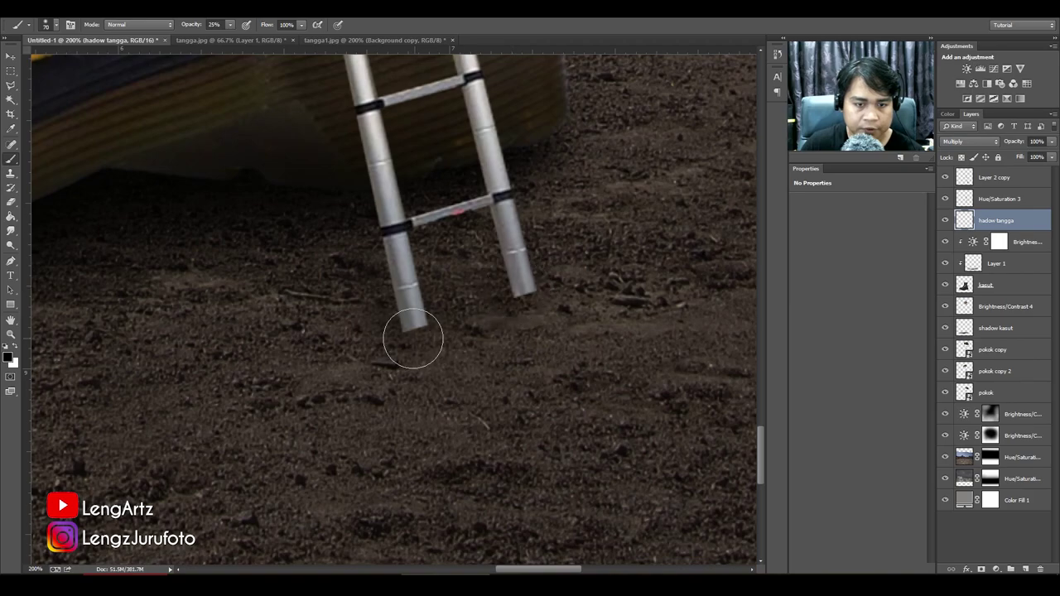
pyautogui.press('[')
pyautogui.press('[')
pyautogui.press('[')
pyautogui.press('[')
pyautogui.press('[')
pyautogui.press('[')
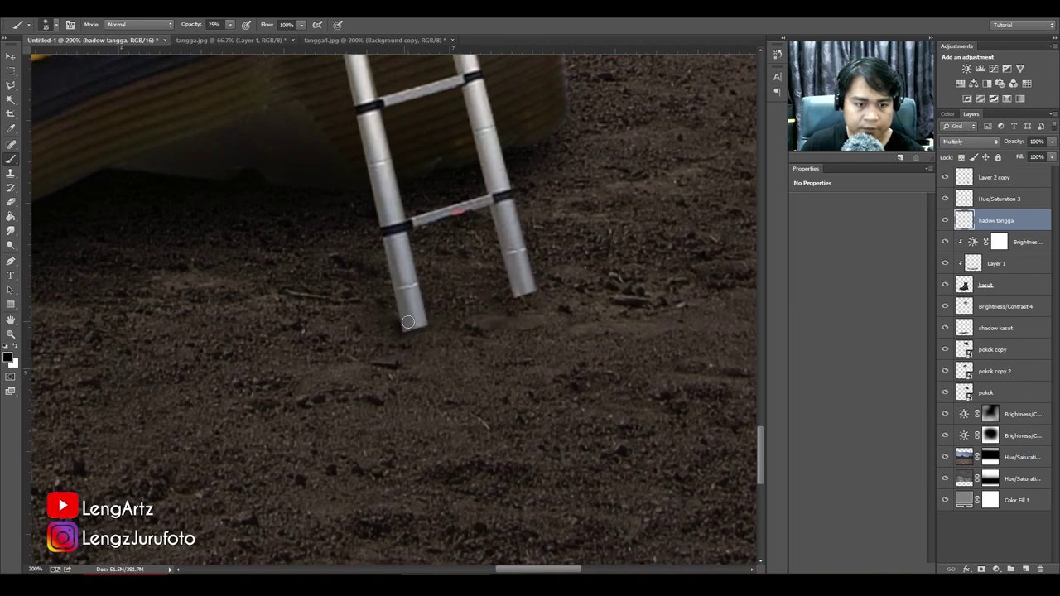
pyautogui.press(']')
pyautogui.press(']')
pyautogui.press(']')
pyautogui.press(']')
pyautogui.press(']')
pyautogui.press(']')
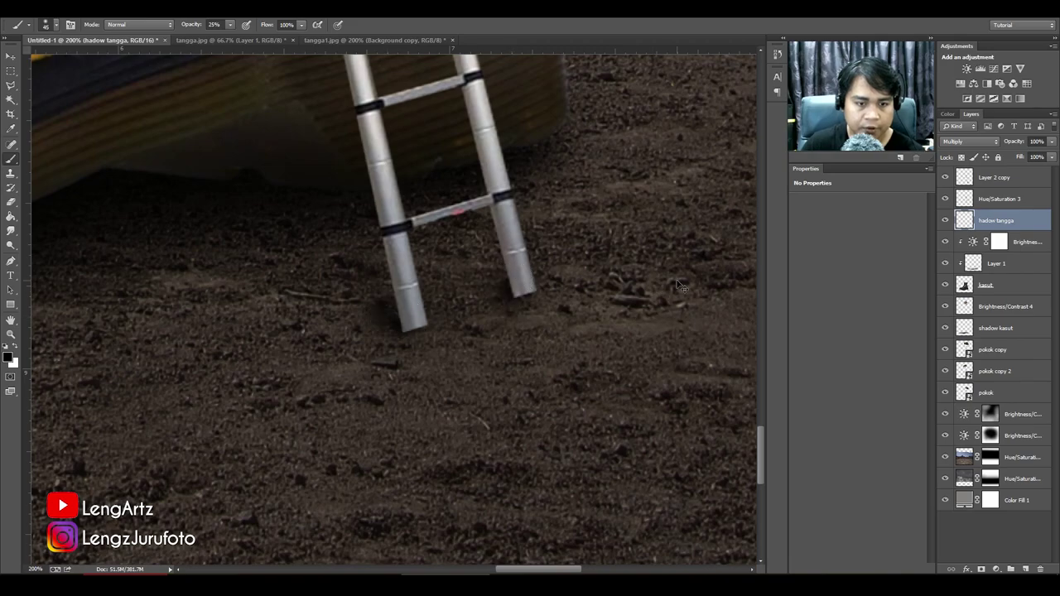
# Lower the hadow tangga layer's opacity to 92% and check the shadow against the whole composite.
pyautogui.hotkey('ctrl', '-')
pyautogui.hotkey('ctrl', '-')
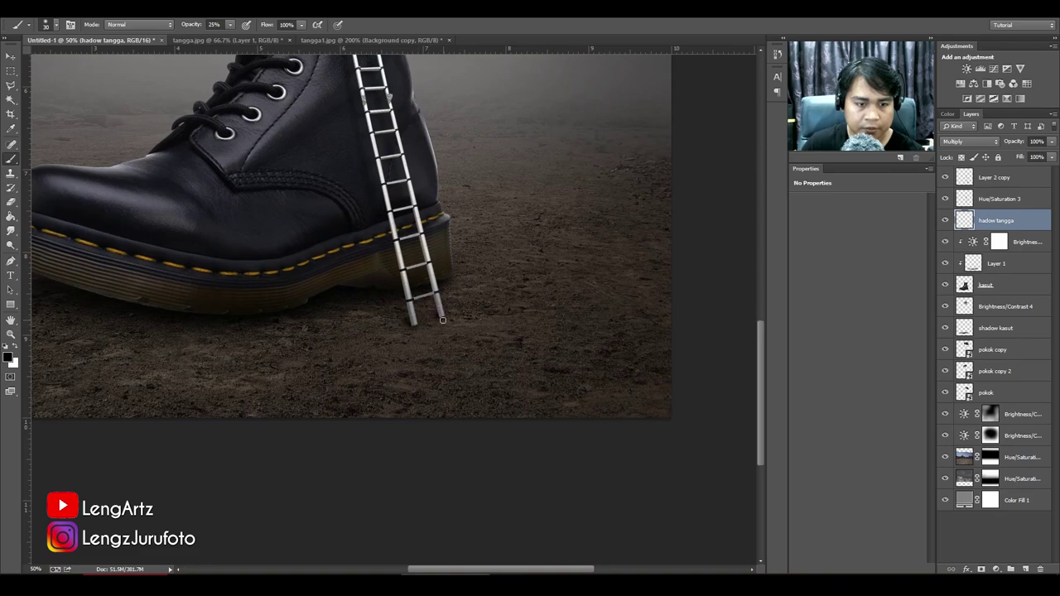
pyautogui.moveTo(1014, 142); pyautogui.dragTo(981, 150)
pyautogui.hotkey('ctrl', '-')
pyautogui.hotkey('ctrl', '-')
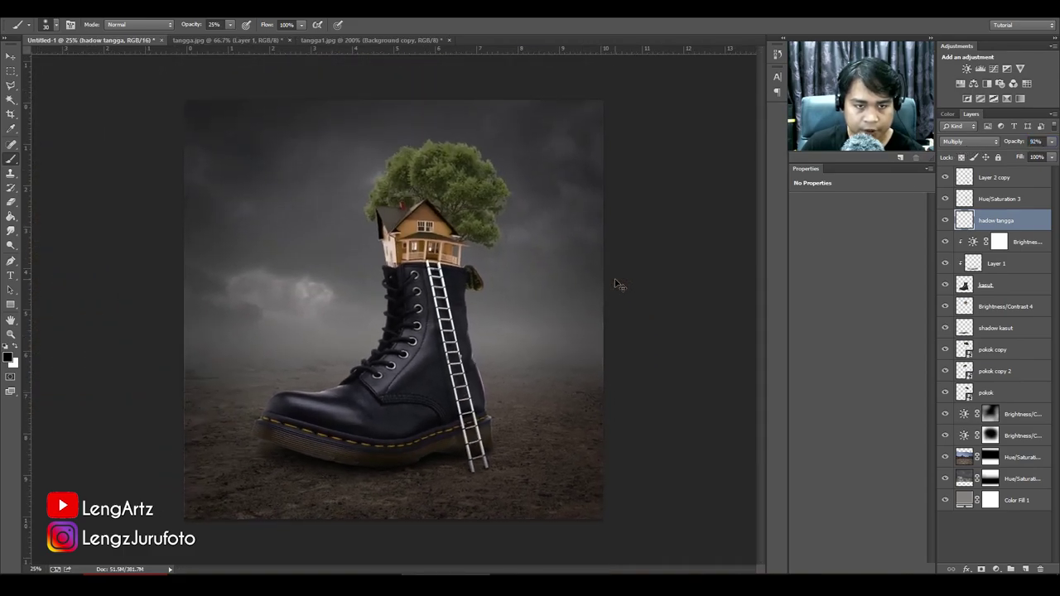
pyautogui.scroll(2, 617, 284)
pyautogui.scroll(-2, 615, 281)
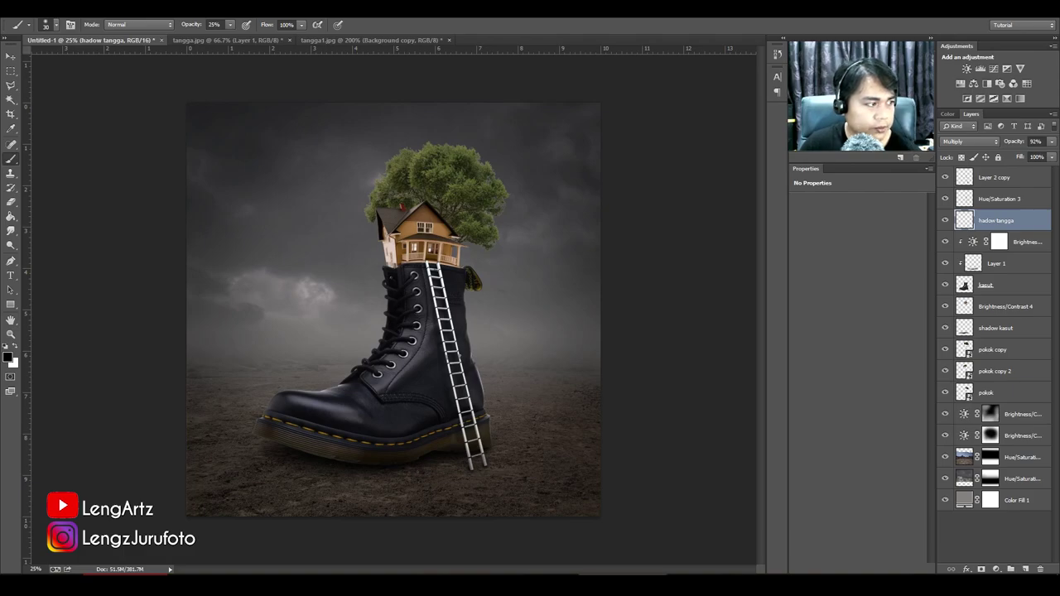
# Place the budak photo of the walking child into the composite and move its layer to the top of the stack.
pyautogui.moveTo(490, 68); pyautogui.dragTo(482, 205)
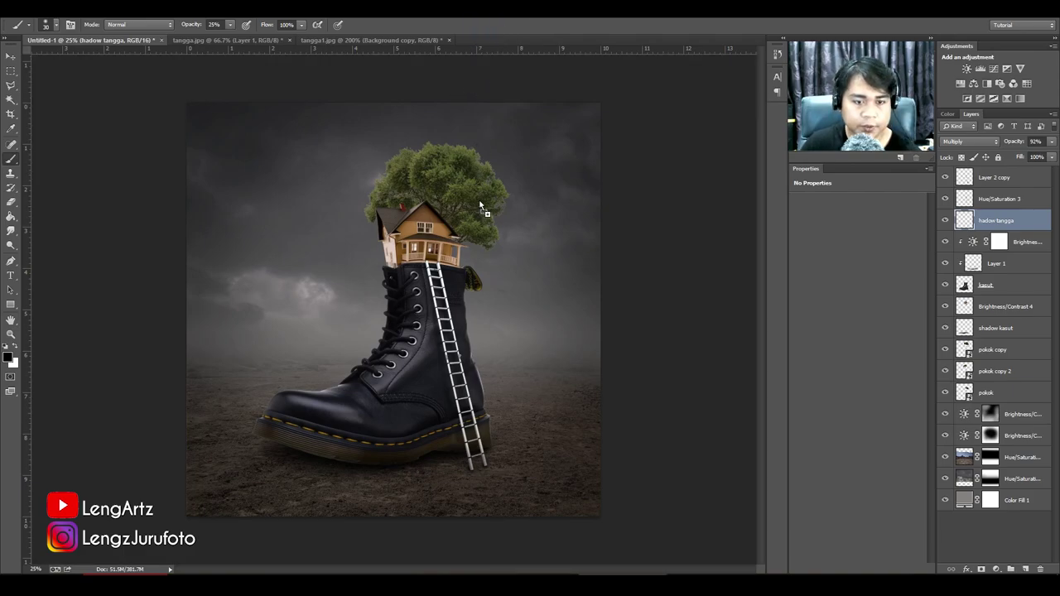
pyautogui.press('Return')
pyautogui.press('b')
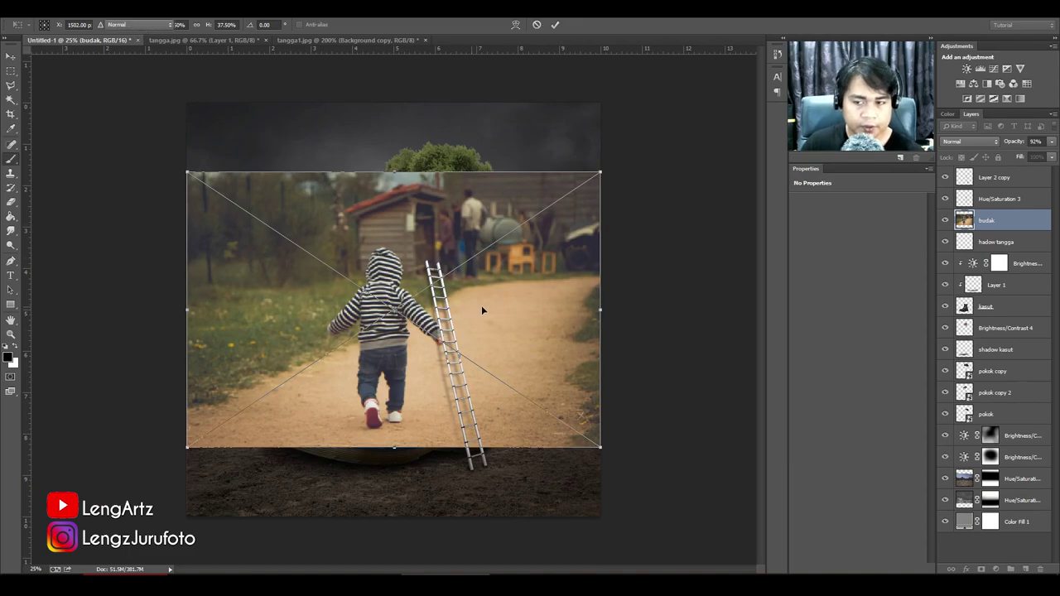
pyautogui.moveTo(997, 220); pyautogui.dragTo(994, 172)
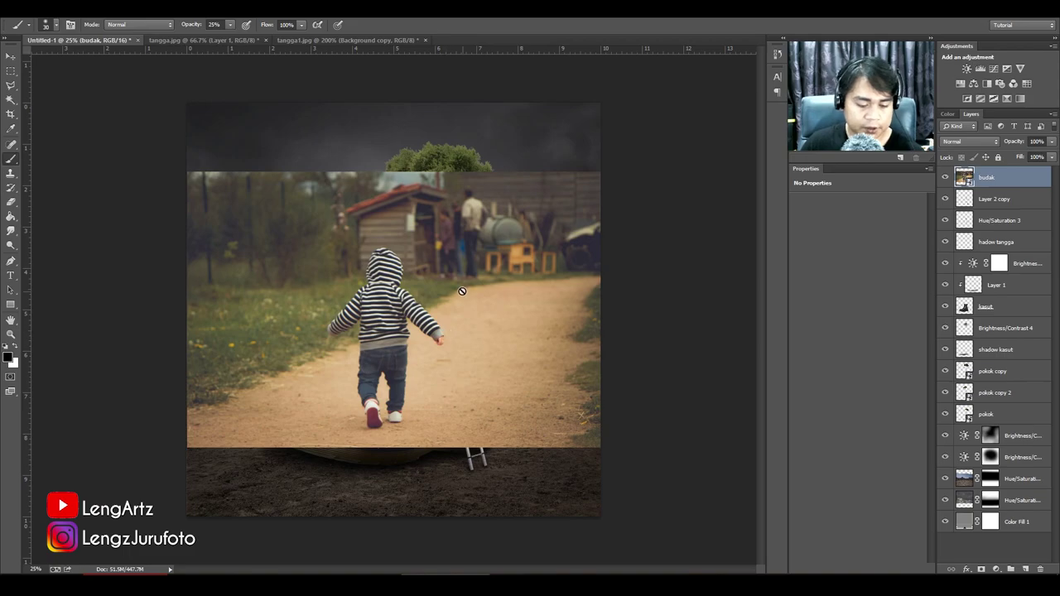
# Start a Pen path at the child's right shoe and trace up the outer edge of the right leg to the sweater's hem.
pyautogui.press('p')
pyautogui.scroll(2, 453, 311)
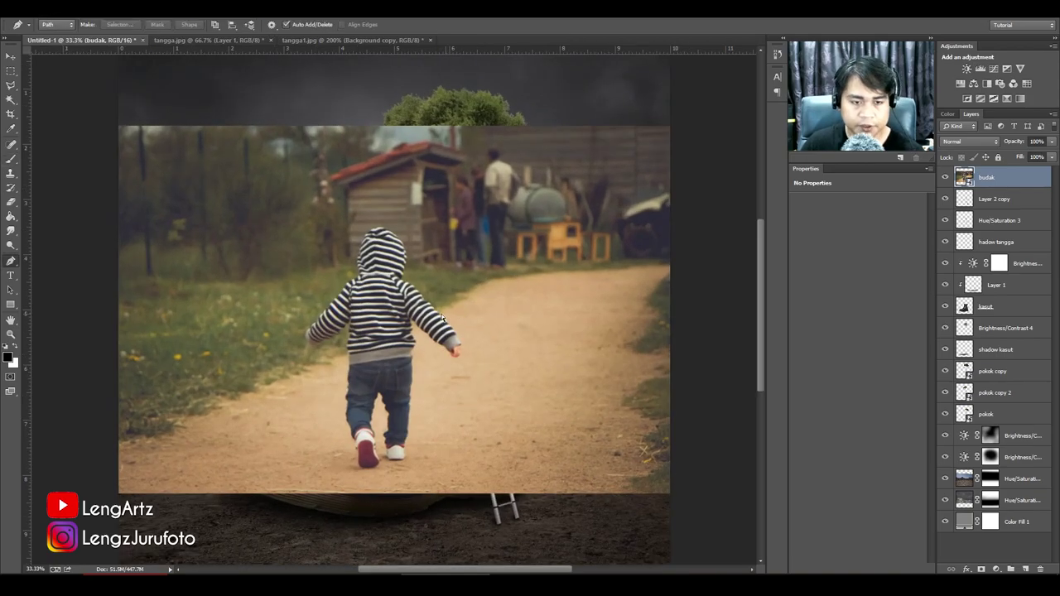
pyautogui.scroll(-3, 398, 352)
pyautogui.scroll(2, 398, 352)
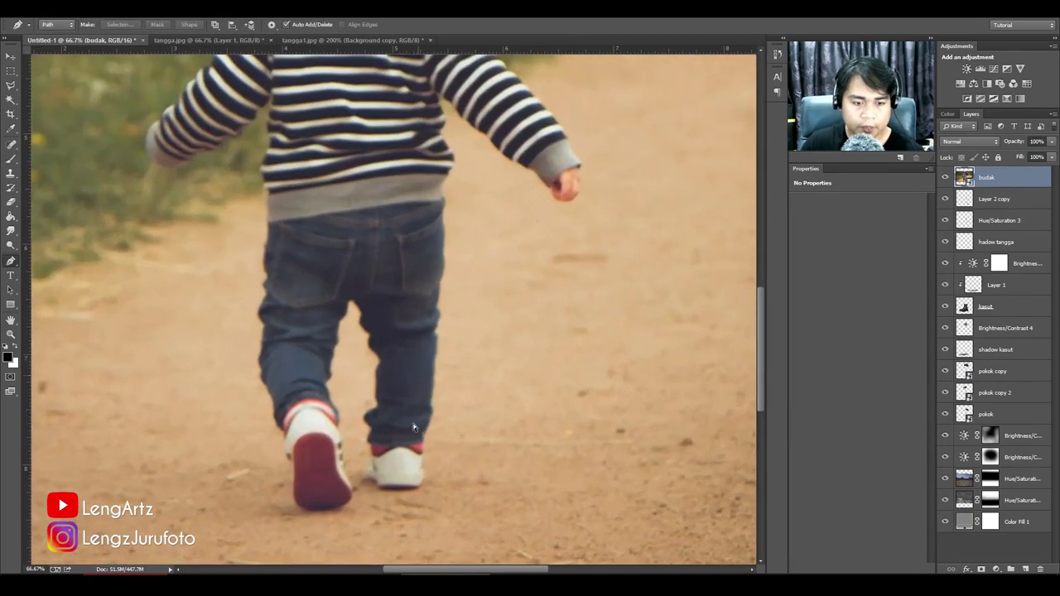
pyautogui.click(424, 495)
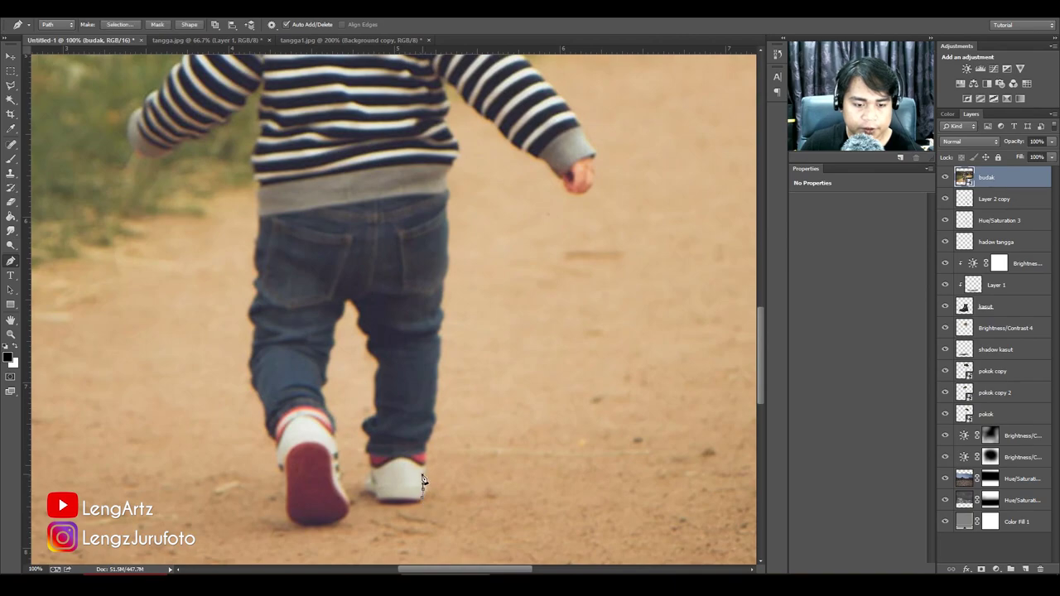
pyautogui.click(422, 480)
pyautogui.click(424, 458)
pyautogui.click(433, 402)
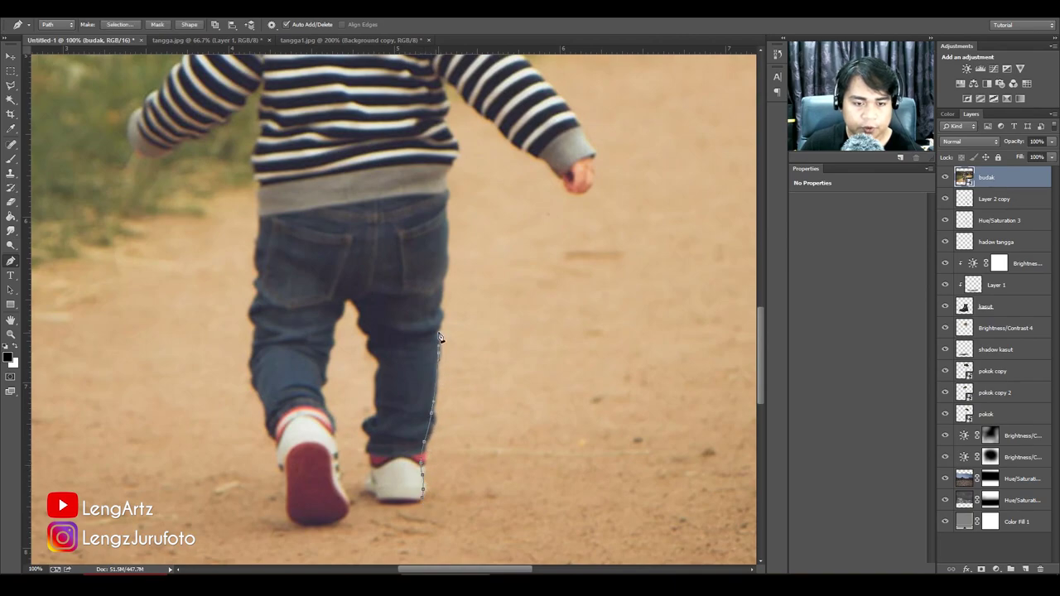
pyautogui.moveTo(445, 289); pyautogui.dragTo(439, 332)
pyautogui.click(439, 263)
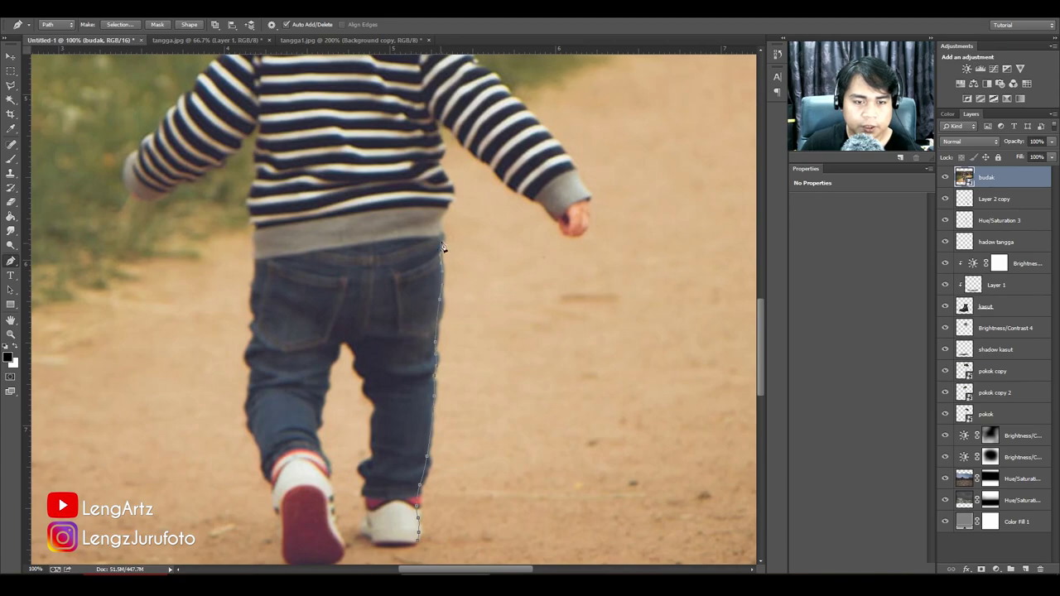
pyautogui.click(442, 214)
# Continue the path up the right side of the sweater to the armpit and along the right sleeve's underside to the hand.
pyautogui.moveTo(430, 199); pyautogui.dragTo(442, 357)
pyautogui.click(454, 332)
pyautogui.click(451, 299)
pyautogui.click(475, 292)
pyautogui.click(526, 346)
pyautogui.click(565, 369)
pyautogui.click(582, 393)
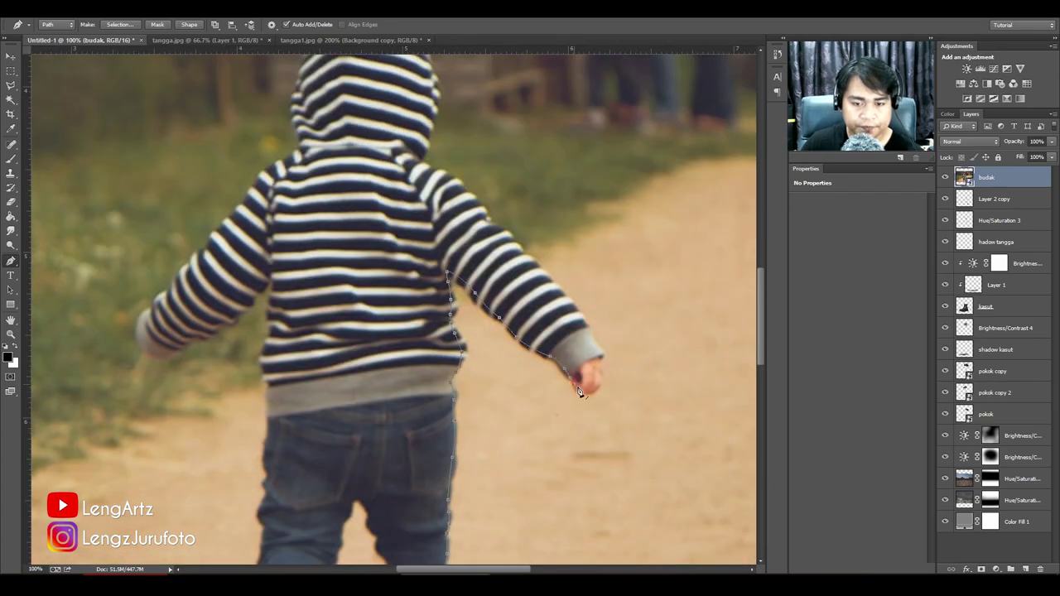
# Trace the path around the right hand and back up the sleeve's upper edge to the shoulder.
pyautogui.click(600, 381)
pyautogui.click(593, 342)
pyautogui.moveTo(516, 293); pyautogui.dragTo(549, 374)
pyautogui.click(551, 329)
pyautogui.click(514, 291)
pyautogui.moveTo(458, 314); pyautogui.dragTo(511, 386)
pyautogui.click(548, 339)
pyautogui.click(506, 313)
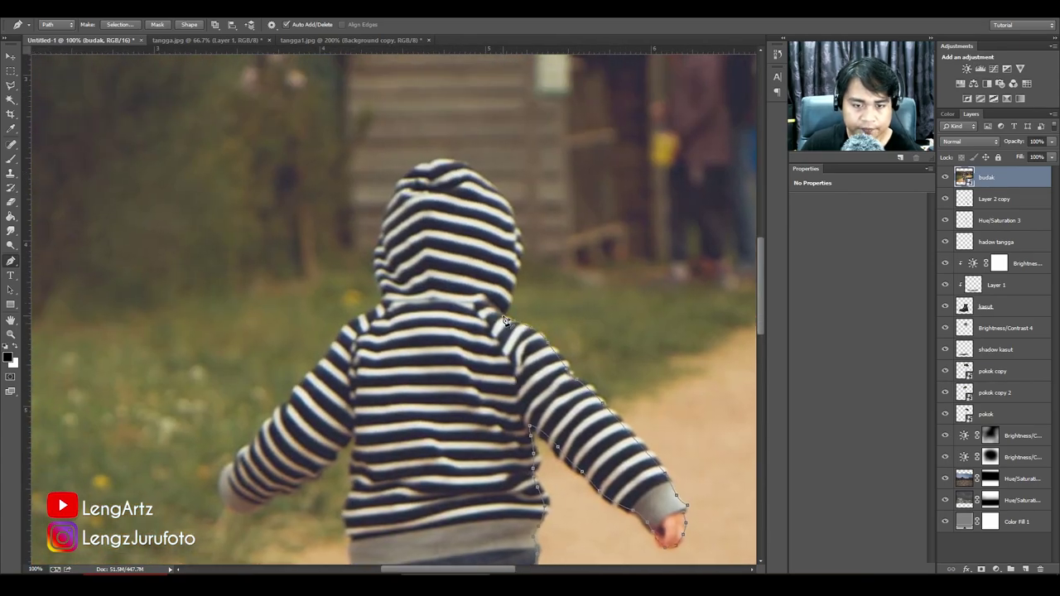
# Extend the path around the striped hood and onto the child's left shoulder.
pyautogui.moveTo(499, 275); pyautogui.dragTo(544, 380)
pyautogui.click(560, 375)
pyautogui.click(553, 305)
pyautogui.click(500, 266)
pyautogui.click(455, 299)
pyautogui.moveTo(454, 378); pyautogui.dragTo(484, 293)
pyautogui.click(431, 342)
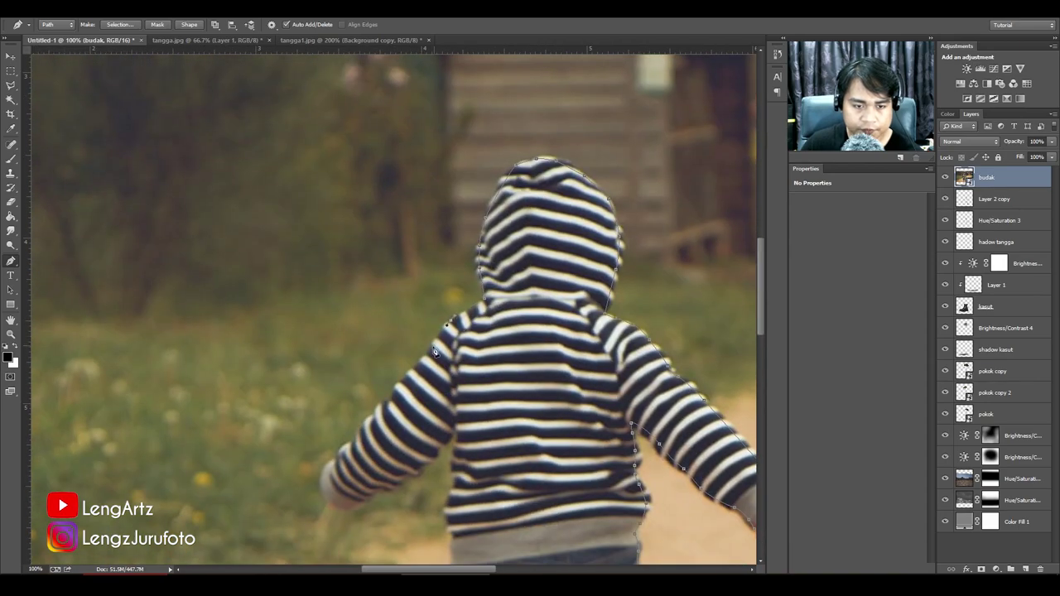
# Trace the path down the left sleeve, around its cuff and back along the underside to the armpit.
pyautogui.moveTo(405, 373); pyautogui.dragTo(487, 280)
pyautogui.click(428, 351)
pyautogui.click(404, 378)
pyautogui.click(426, 411)
pyautogui.click(465, 390)
pyautogui.click(537, 330)
# Continue the path down the left side of the sweater and the outer left leg to the raised shoe.
pyautogui.moveTo(553, 354); pyautogui.dragTo(571, 192)
pyautogui.click(555, 238)
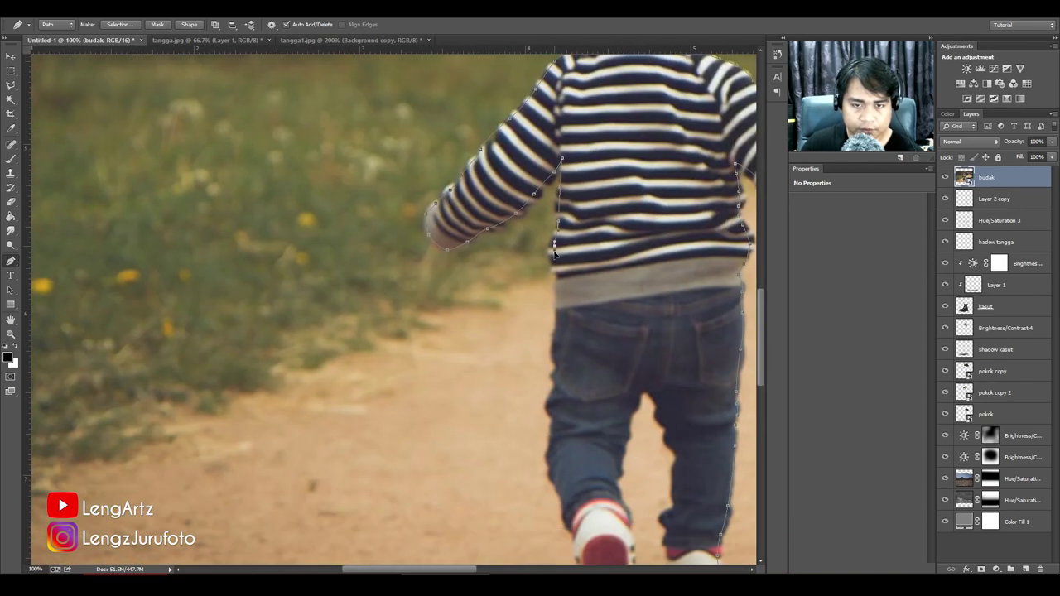
pyautogui.click(555, 305)
pyautogui.click(557, 325)
pyautogui.click(547, 246)
pyautogui.moveTo(560, 346); pyautogui.dragTo(548, 282)
pyautogui.click(545, 334)
pyautogui.click(549, 283)
pyautogui.click(554, 306)
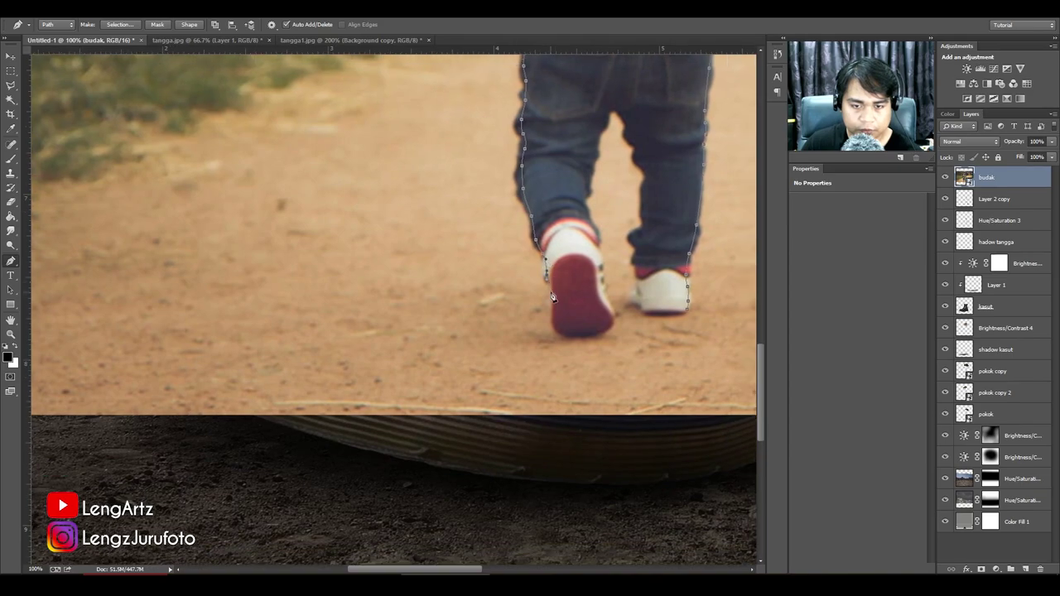
# Outline the raised left shoe and trace the inner edge of the left leg up to the crotch.
pyautogui.click(552, 320)
pyautogui.click(560, 336)
pyautogui.click(582, 339)
pyautogui.click(610, 326)
pyautogui.click(597, 254)
pyautogui.moveTo(577, 189); pyautogui.dragTo(533, 295)
pyautogui.click(549, 273)
pyautogui.click(556, 240)
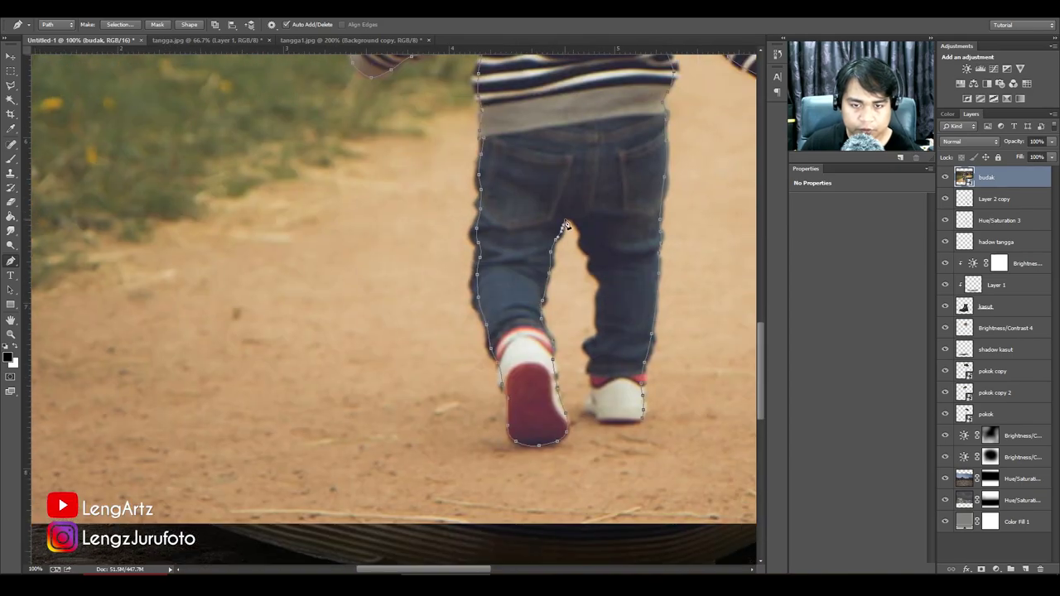
# Trace the inner edge of the right leg and complete the path around the right shoe's sole.
pyautogui.click(576, 215)
pyautogui.click(592, 254)
pyautogui.click(598, 309)
pyautogui.click(586, 344)
pyautogui.click(587, 400)
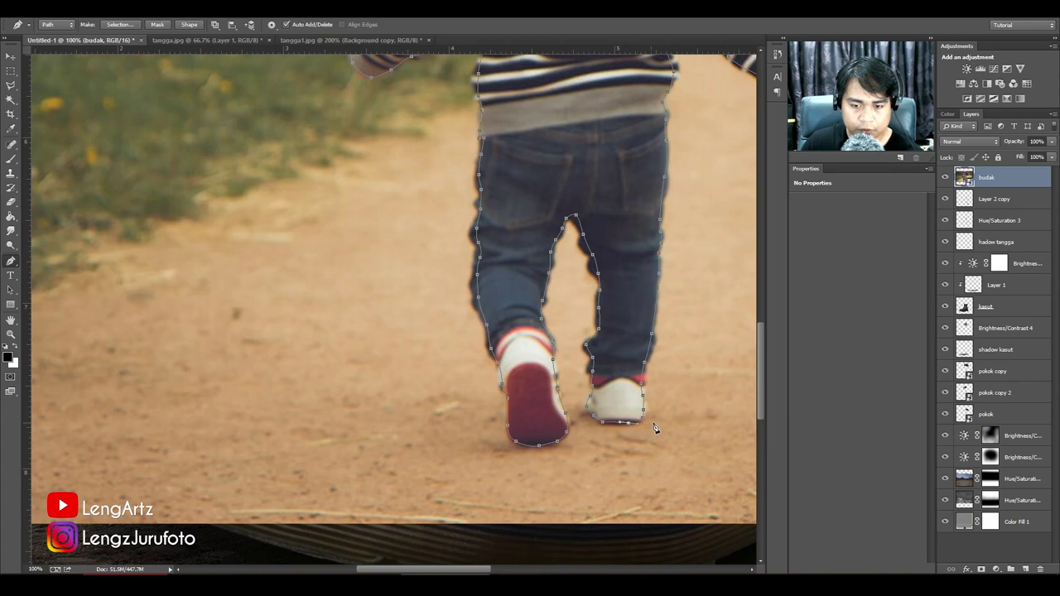
# Convert the path around the child into a new selection with a 0.5 px feather radius.
pyautogui.rightClick(678, 400)
pyautogui.click(720, 208)
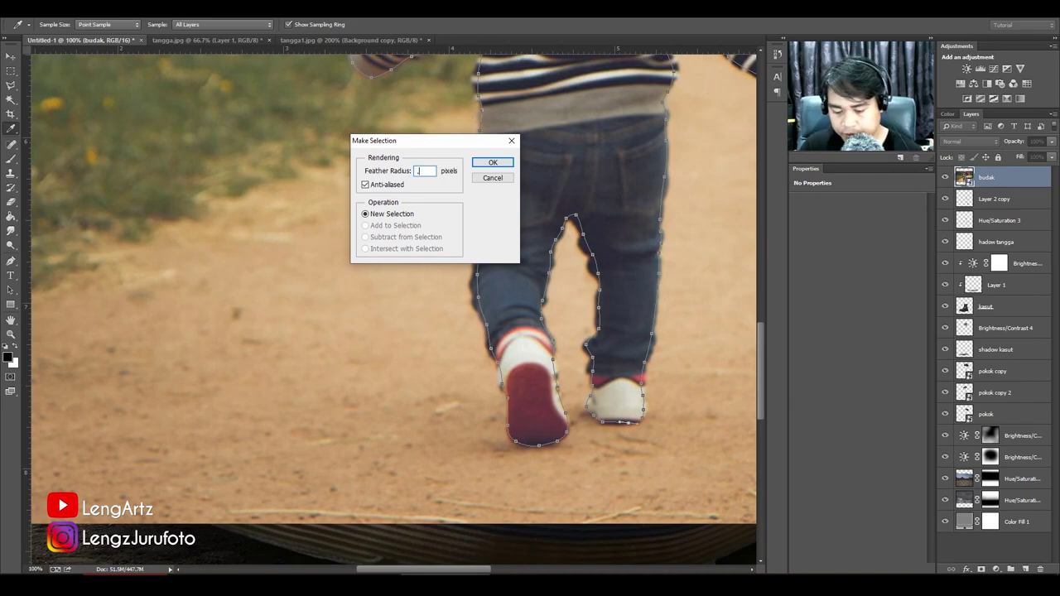
pyautogui.write('.5')
pyautogui.press('Return')
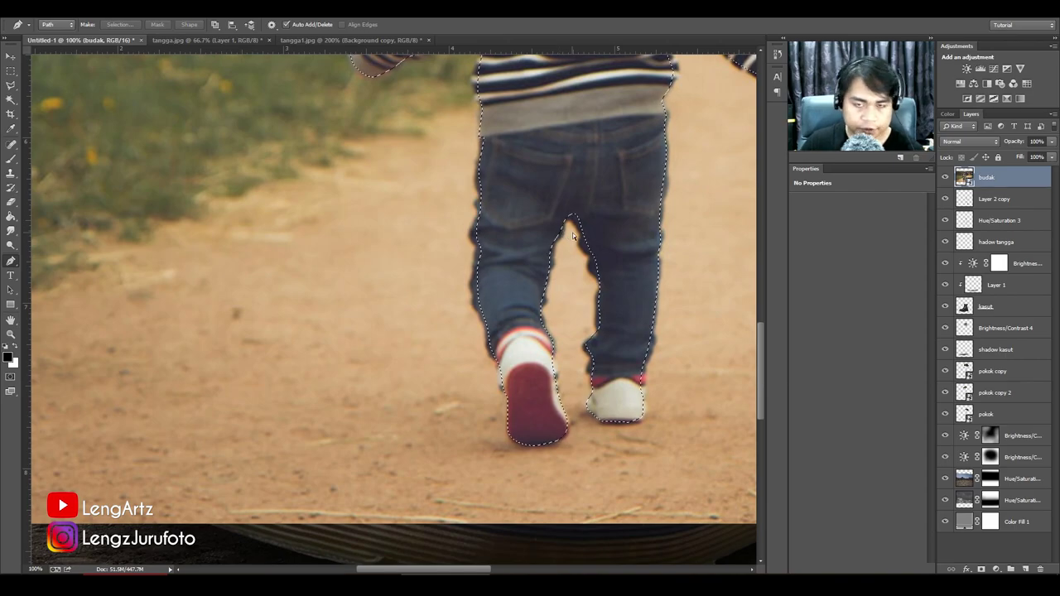
# Copy the selected child to its own layer and hide the budak photo layer.
pyautogui.hotkey('ctrl', 'j')
pyautogui.click(945, 200)
pyautogui.hotkey('ctrl', '-')
pyautogui.hotkey('ctrl', '-')
pyautogui.hotkey('ctrl', '-')
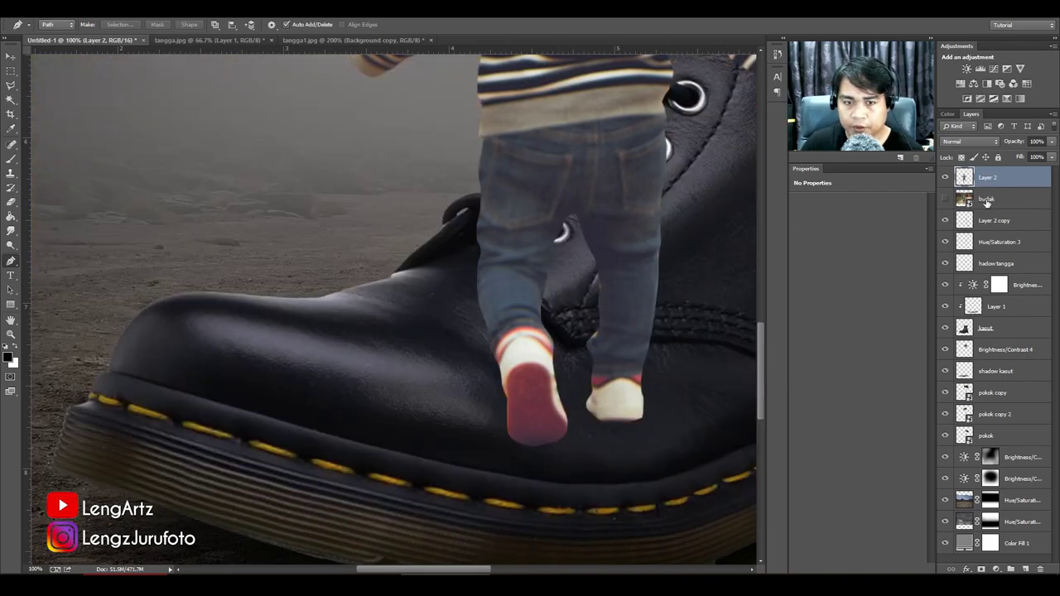
pyautogui.hotkey('ctrl', '-')
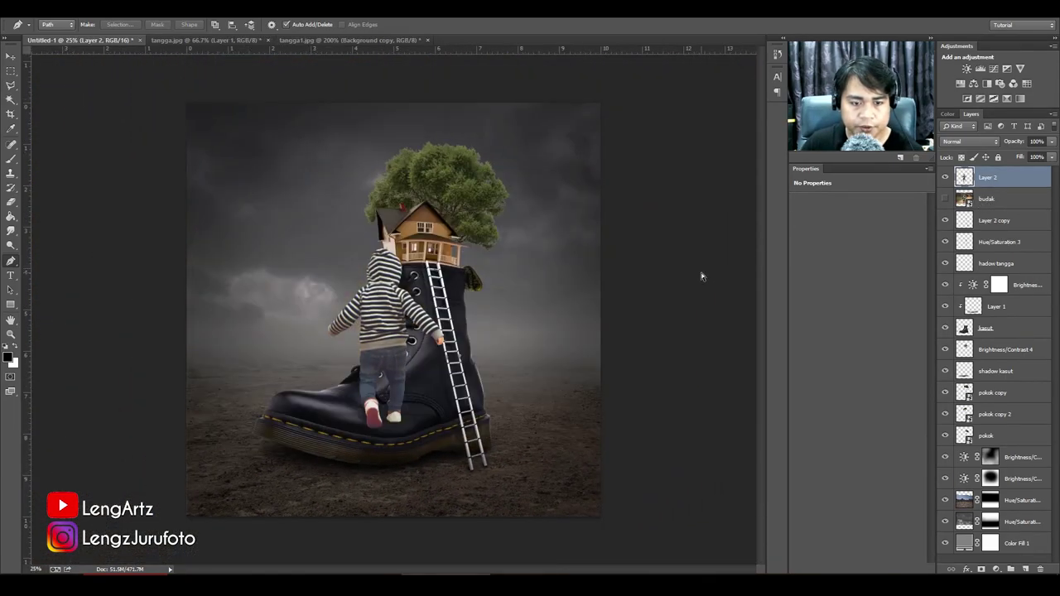
# Free-transform the child cutout to about 29% and move it onto the ladder's lower rungs.
pyautogui.hotkey('ctrl', 't')
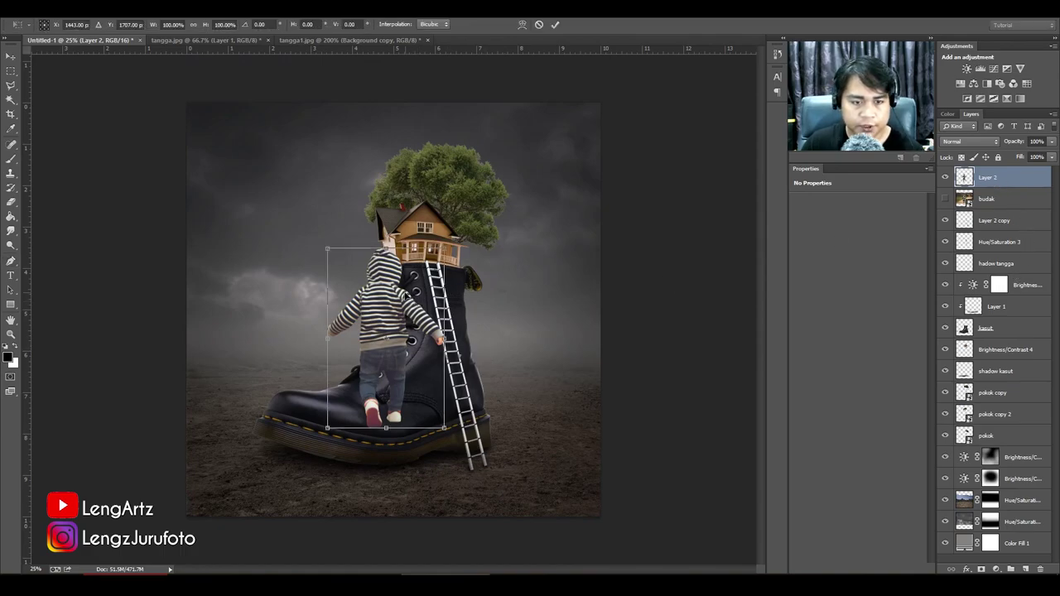
pyautogui.moveTo(406, 298); pyautogui.dragTo(499, 360)
pyautogui.moveTo(538, 313); pyautogui.dragTo(454, 434)
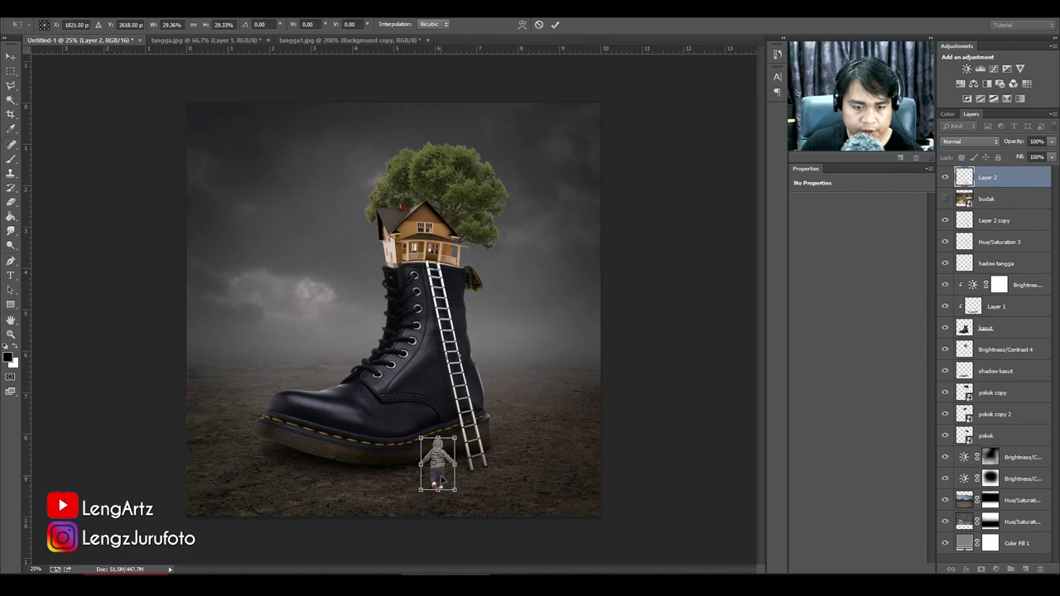
pyautogui.moveTo(444, 475); pyautogui.dragTo(476, 433)
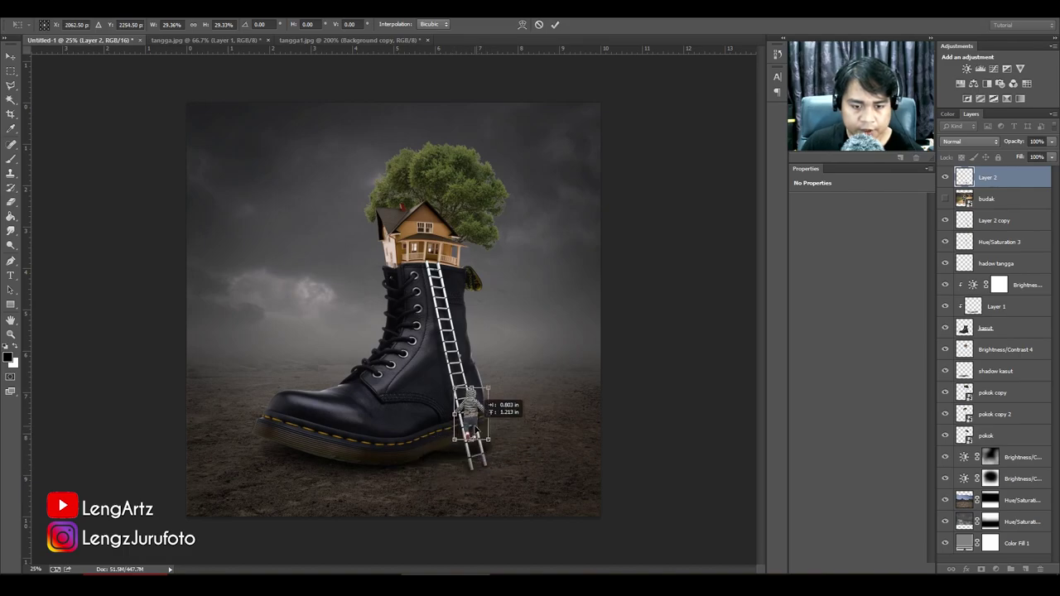
pyautogui.hotkey('ctrl', '+')
pyautogui.moveTo(516, 405); pyautogui.dragTo(422, 215)
pyautogui.hotkey('ctrl', '+')
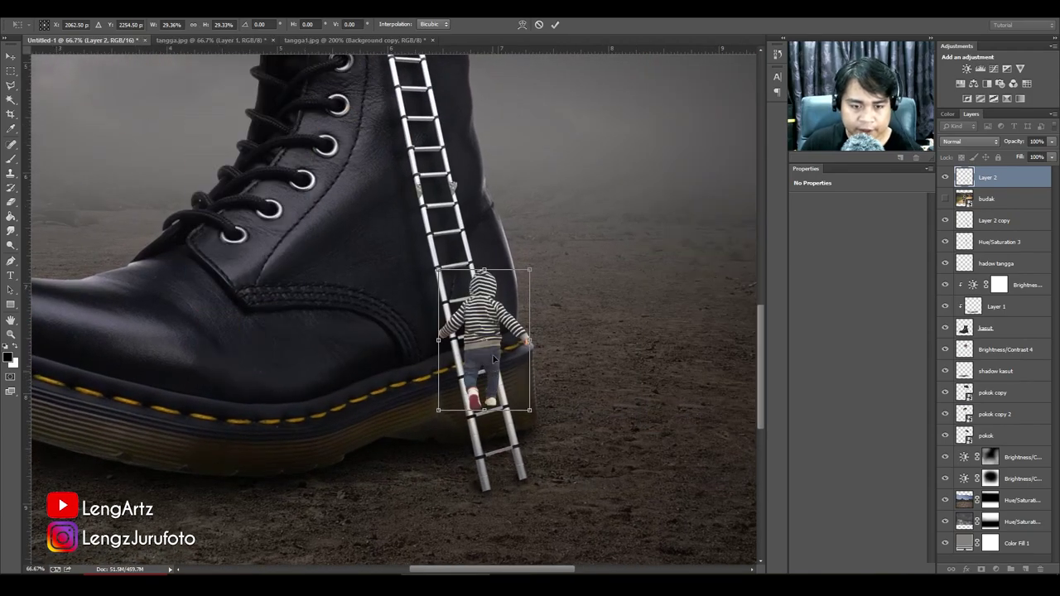
# Scale the child down to about 21%, rotate it -2.6°, place it higher on the ladder and check the whole composite.
pyautogui.moveTo(493, 358); pyautogui.dragTo(489, 339)
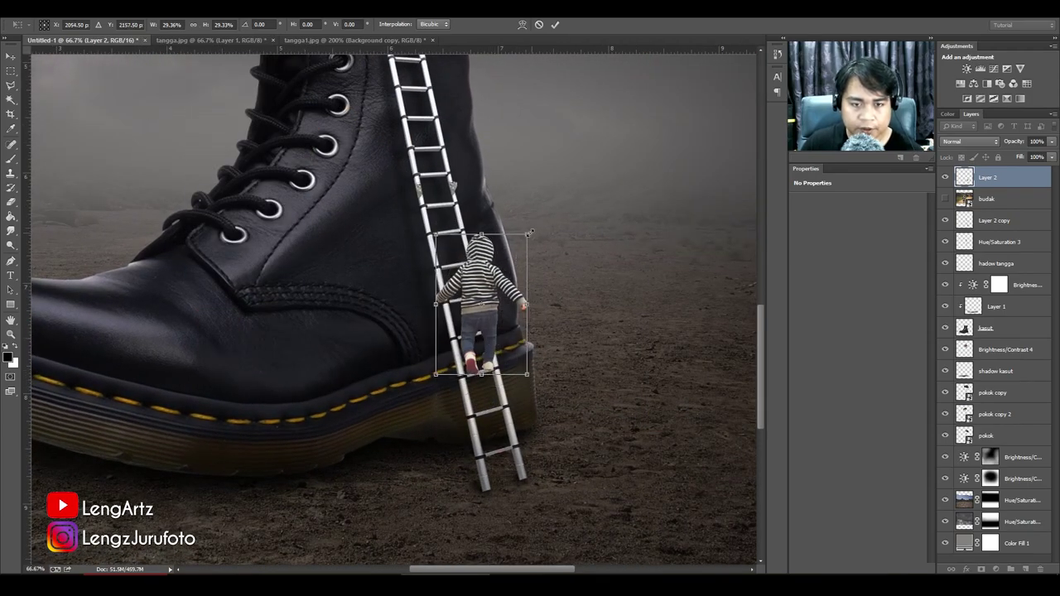
pyautogui.moveTo(526, 235); pyautogui.dragTo(506, 277)
pyautogui.moveTo(527, 347)
pyautogui.mouseDown()
pyautogui.moveTo(492, 356)
pyautogui.moveTo(531, 331)
pyautogui.mouseUp()
pyautogui.moveTo(505, 272); pyautogui.dragTo(509, 270)
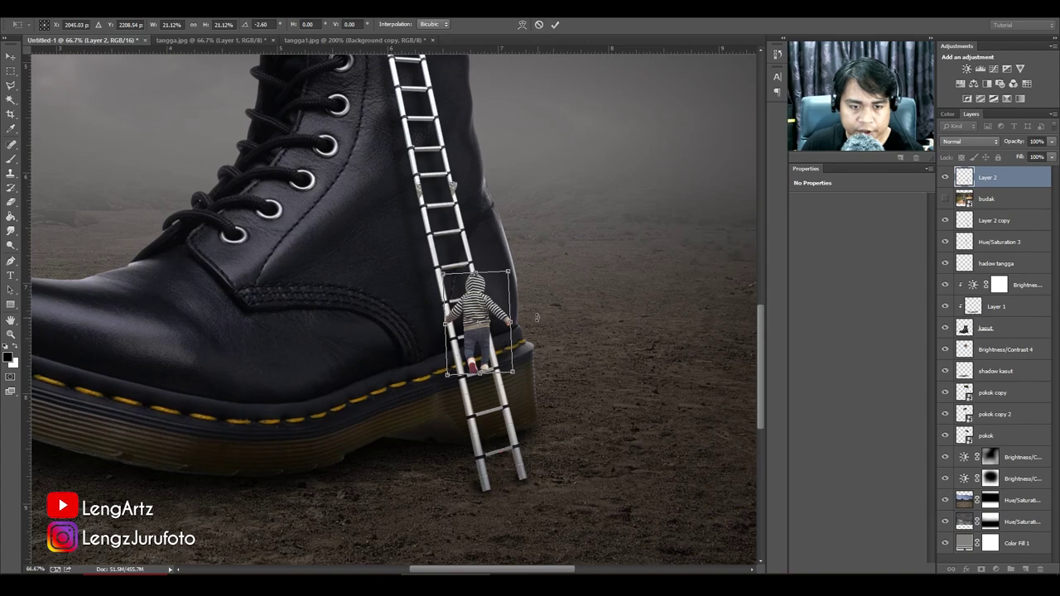
pyautogui.moveTo(492, 324); pyautogui.dragTo(464, 262)
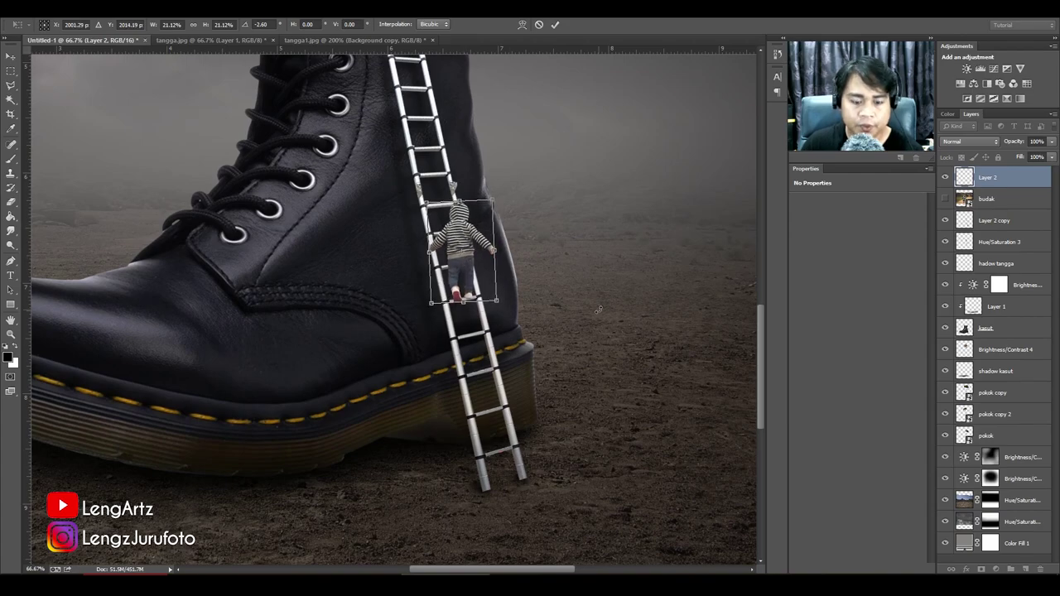
pyautogui.press('Return')
pyautogui.press('p')
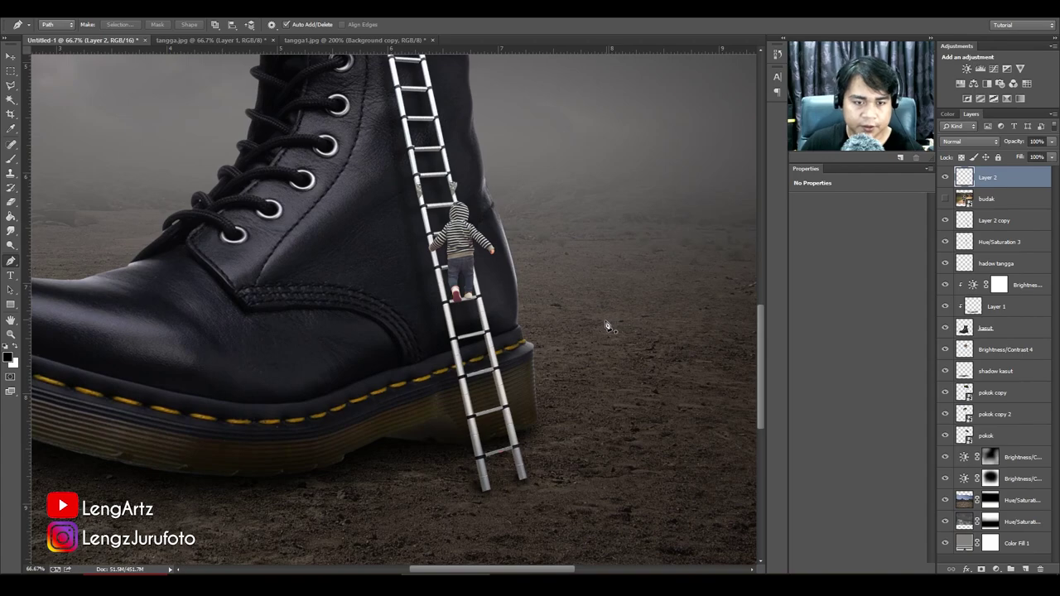
pyautogui.hotkey('ctrl', '-')
pyautogui.hotkey('ctrl', '-')
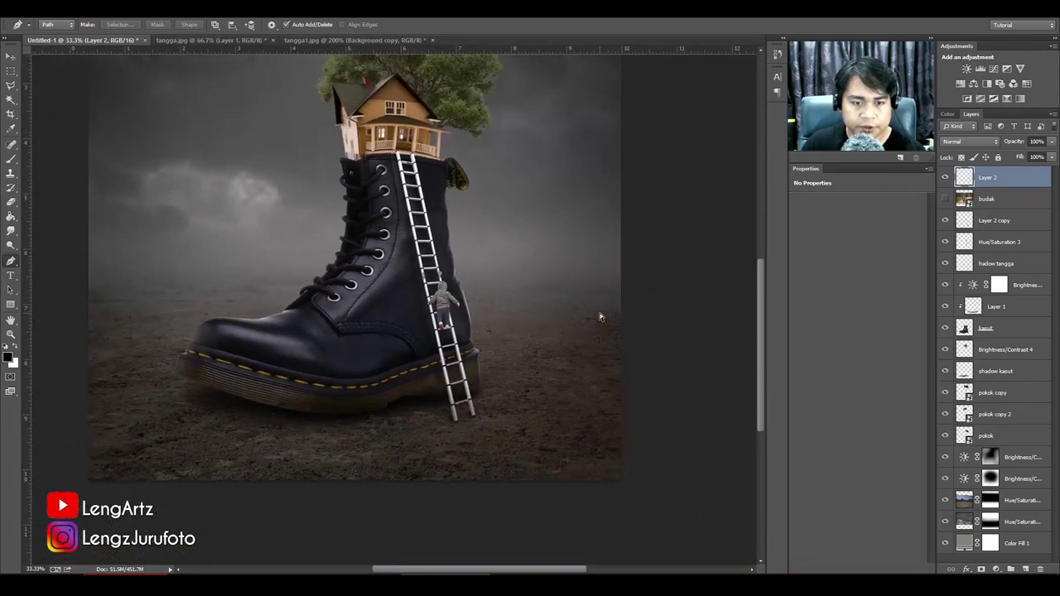
pyautogui.hotkey('ctrl', '-')
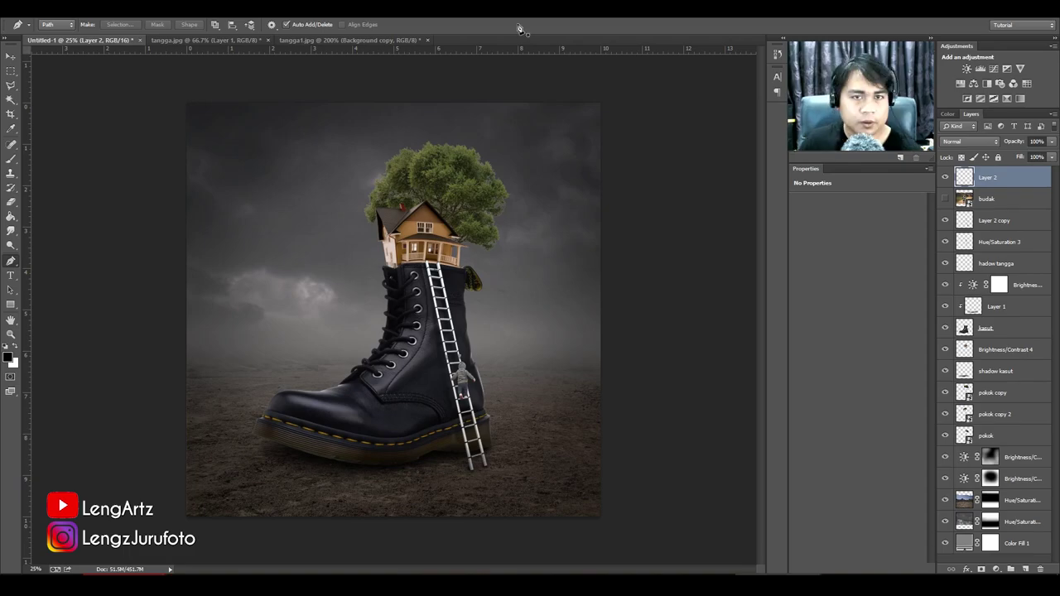
# Open the old_lamp PNG, lasso around the right-hand red lantern and copy it.
pyautogui.moveTo(520, 29); pyautogui.dragTo(519, 28)
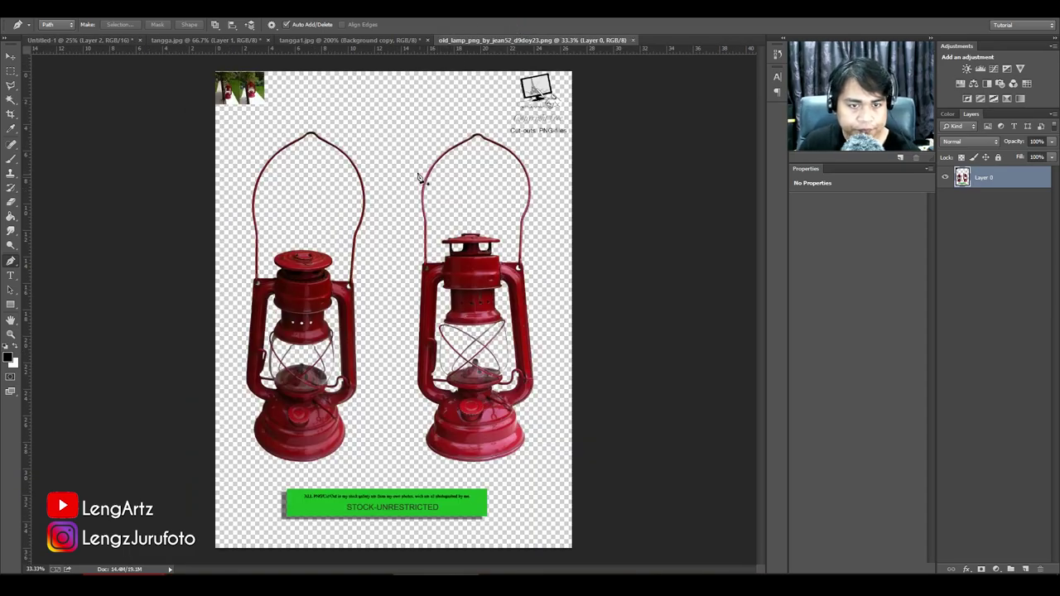
pyautogui.moveTo(11, 86); pyautogui.dragTo(51, 88)
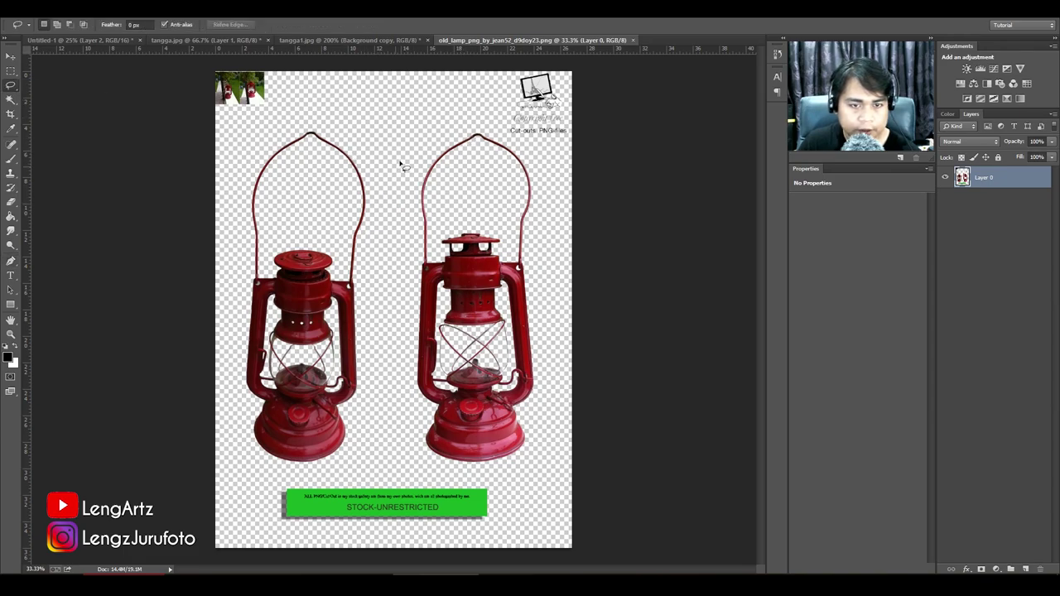
pyautogui.moveTo(441, 130); pyautogui.dragTo(492, 123)
pyautogui.moveTo(543, 187)
pyautogui.mouseDown()
pyautogui.moveTo(542, 443)
pyautogui.moveTo(492, 477)
pyautogui.moveTo(399, 443)
pyautogui.moveTo(395, 253)
pyautogui.moveTo(435, 132)
pyautogui.mouseUp()
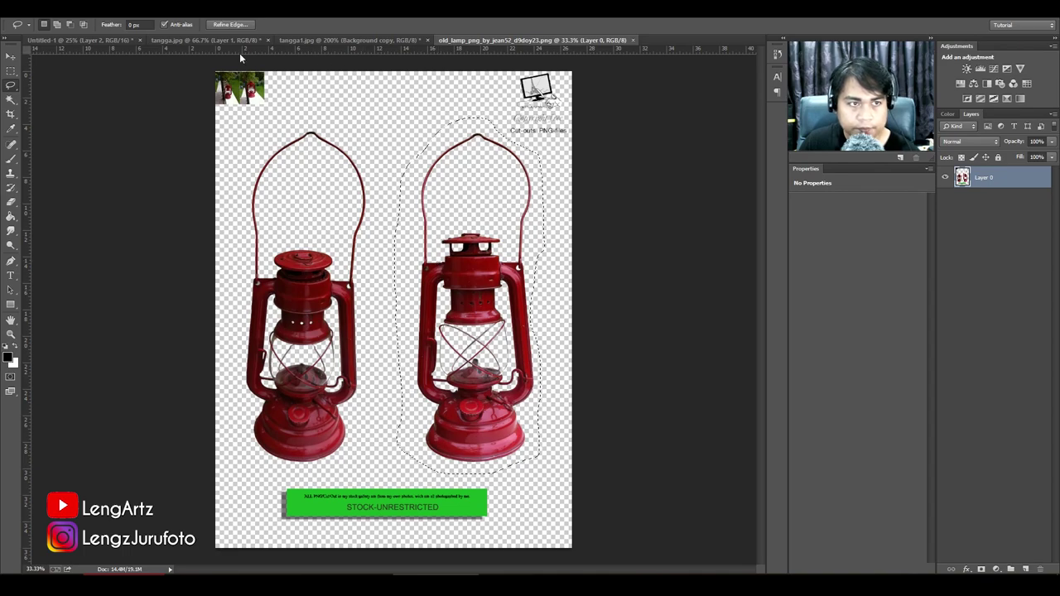
# Return to the Untitled-1 composite, delete the hidden budak photo layer and select the child's layer.
pyautogui.click(101, 40)
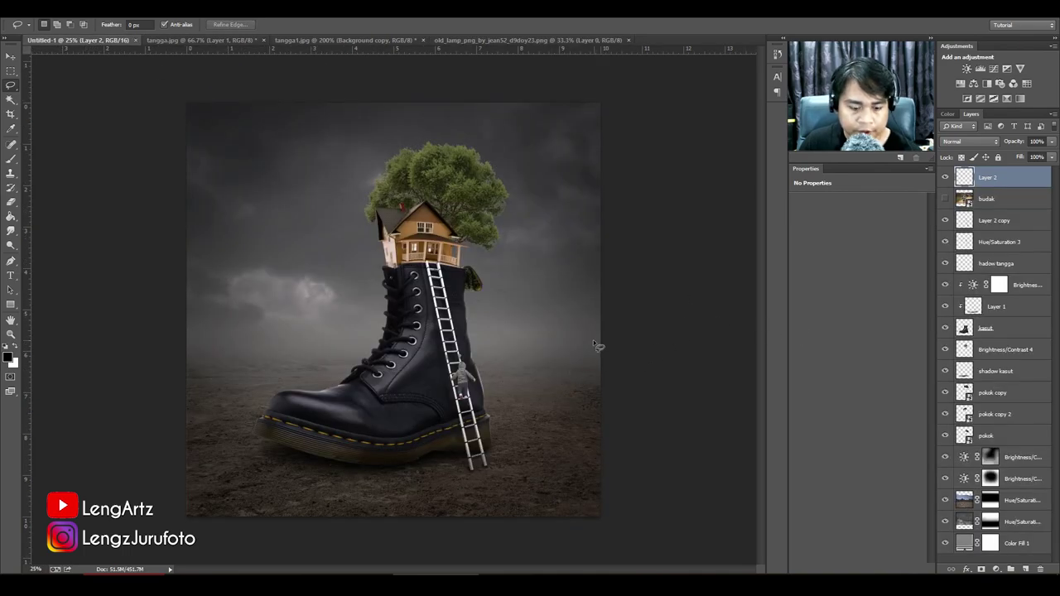
pyautogui.scroll(3, 591, 343)
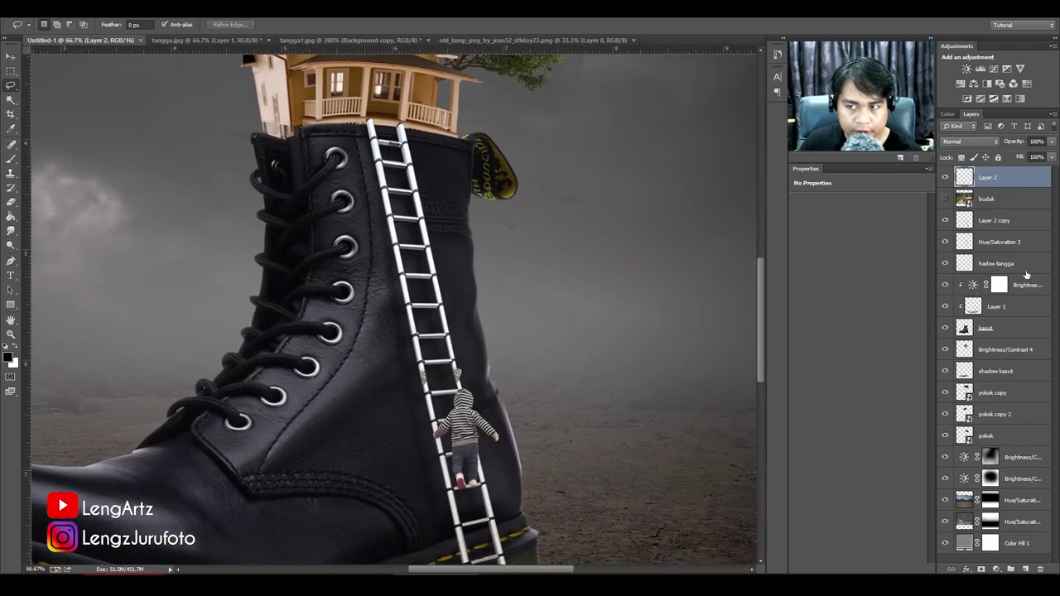
pyautogui.click(1004, 199)
pyautogui.click(946, 200)
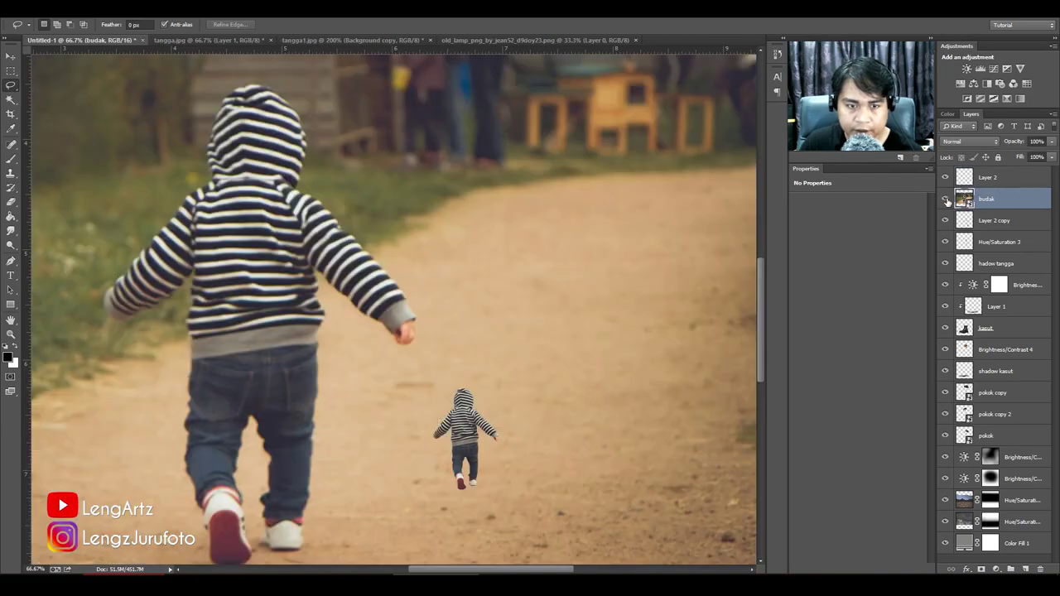
pyautogui.click(946, 199)
pyautogui.press('Delete')
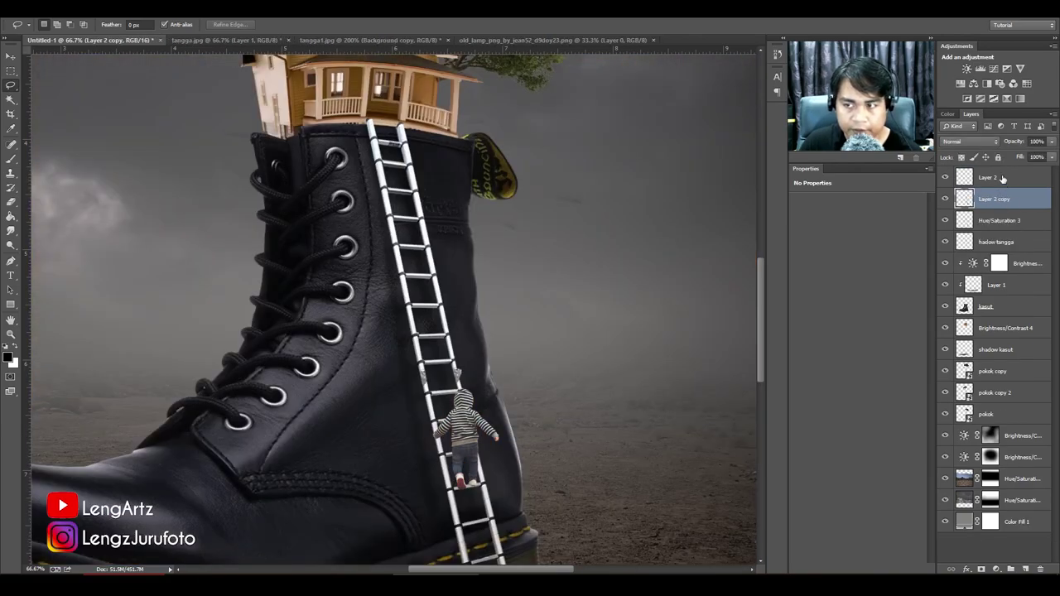
pyautogui.click(1002, 178)
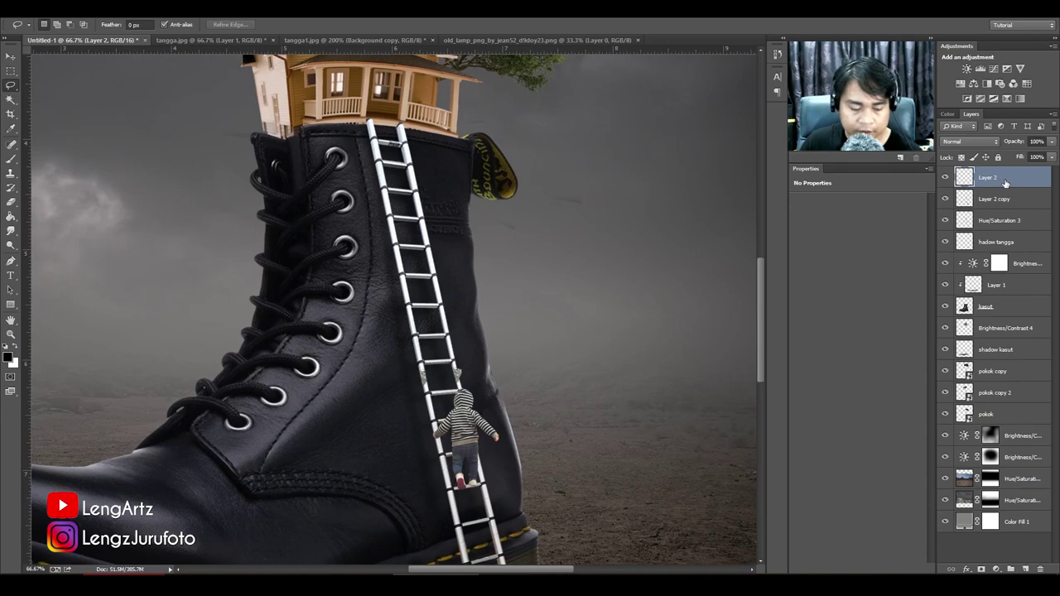
# Paste the copied red lantern into the composite, scale it down to about 23.6% and move it beside the child's lower body.
pyautogui.hotkey('ctrl', 'v')
pyautogui.hotkey('ctrl', 't')
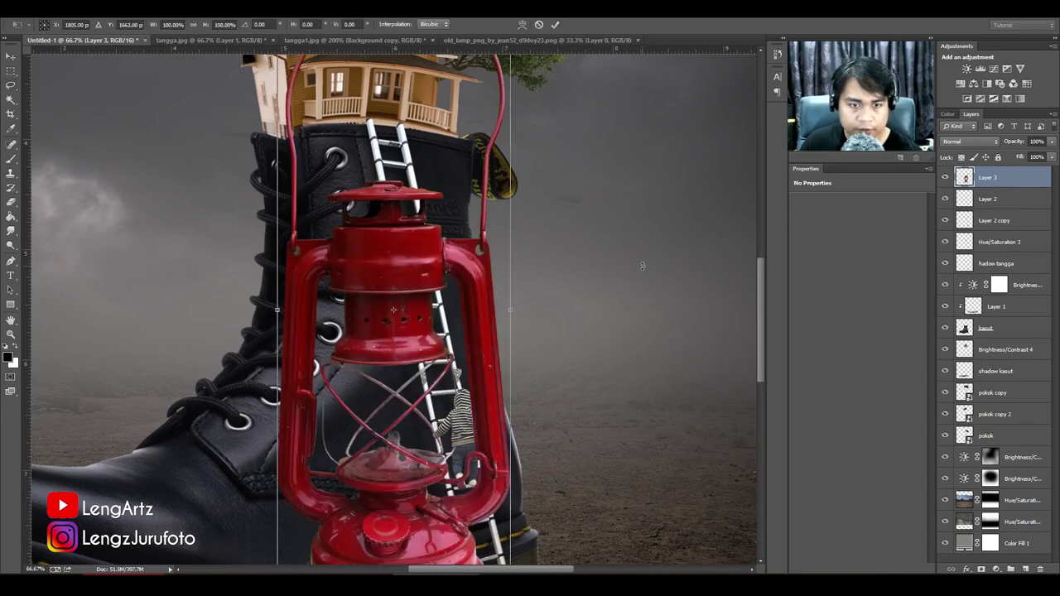
pyautogui.hotkey('ctrl', '-')
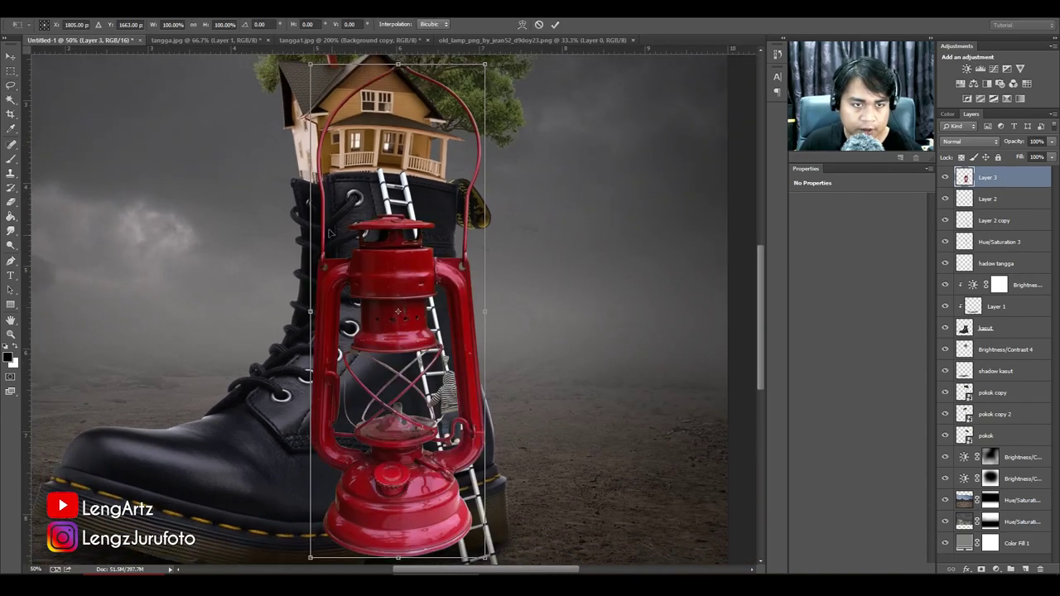
pyautogui.moveTo(307, 60); pyautogui.dragTo(444, 445)
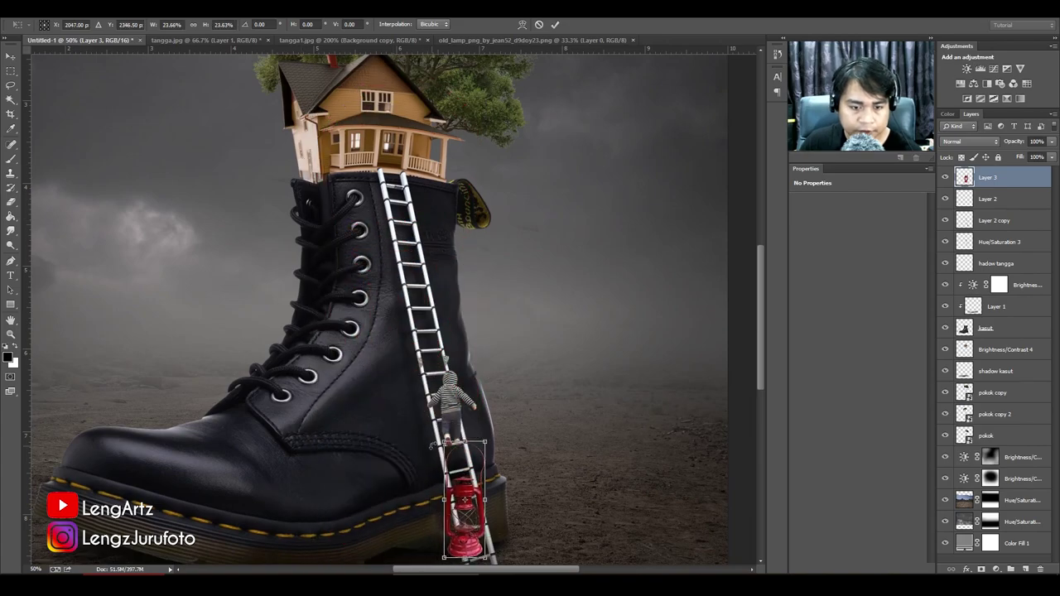
pyautogui.moveTo(467, 499); pyautogui.dragTo(479, 461)
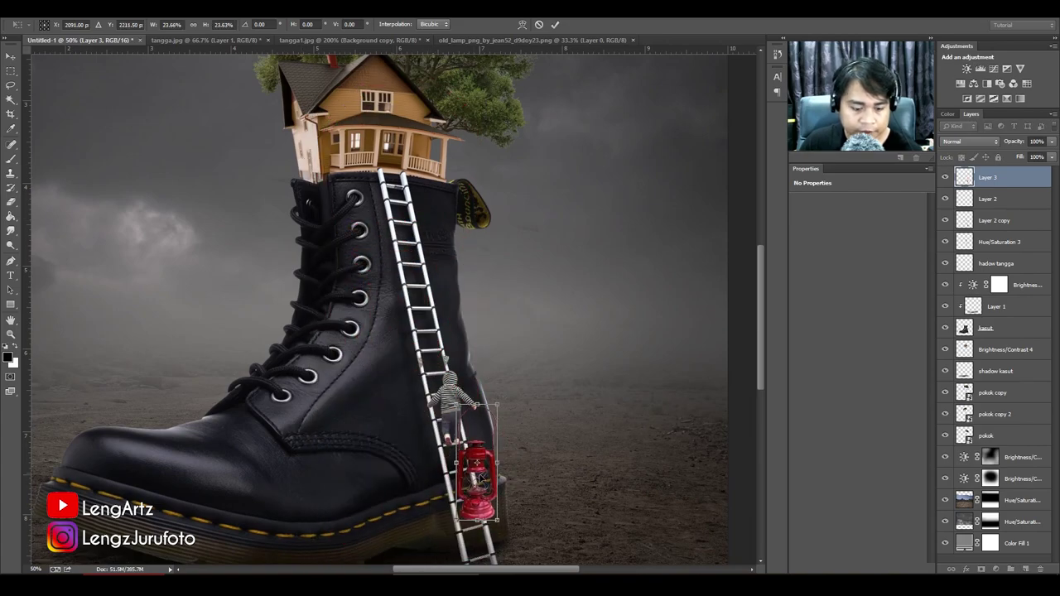
# Scale the lantern down further to about 6% and position it so its handle meets the child's outstretched hand.
pyautogui.hotkey('ctrl', '+')
pyautogui.hotkey('ctrl', '+')
pyautogui.moveTo(589, 428); pyautogui.dragTo(455, 88)
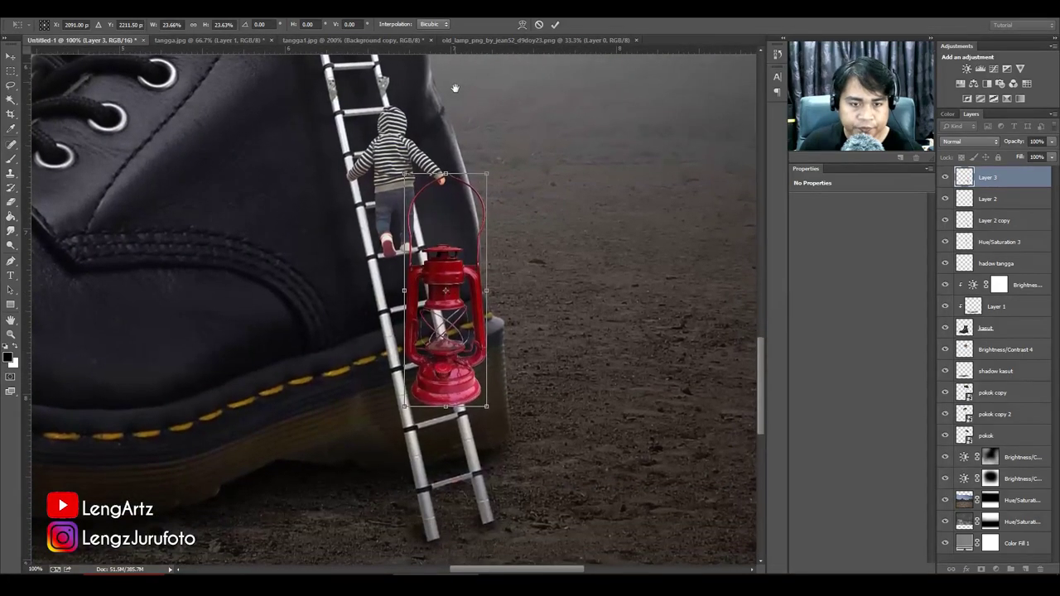
pyautogui.hotkey('ctrl', '+')
pyautogui.scroll(1, 493, 201)
pyautogui.moveTo(460, 155); pyautogui.dragTo(447, 269)
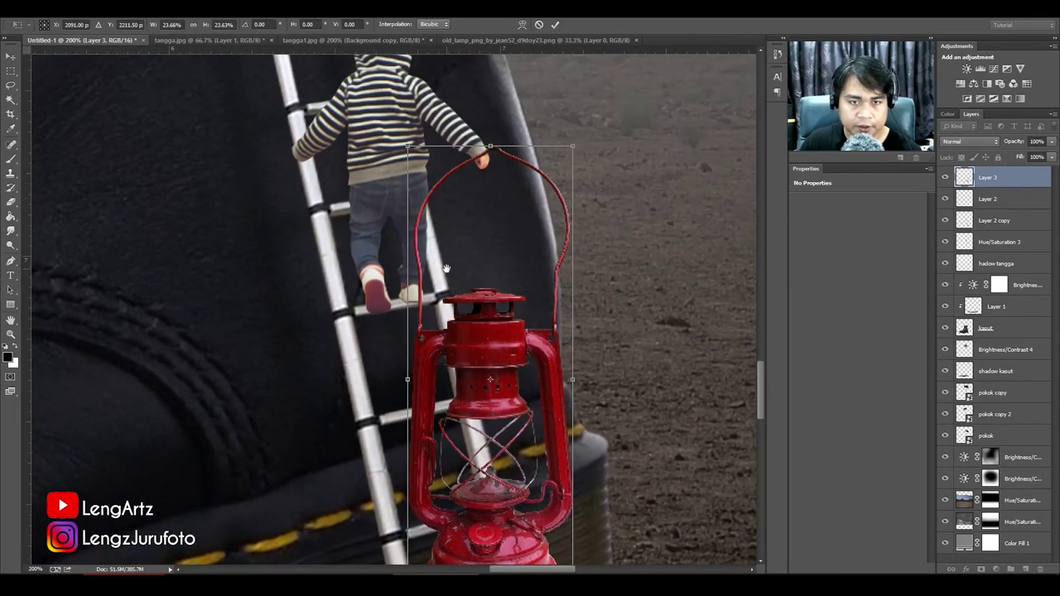
pyautogui.moveTo(574, 144); pyautogui.dragTo(505, 332)
pyautogui.moveTo(462, 381); pyautogui.dragTo(490, 208)
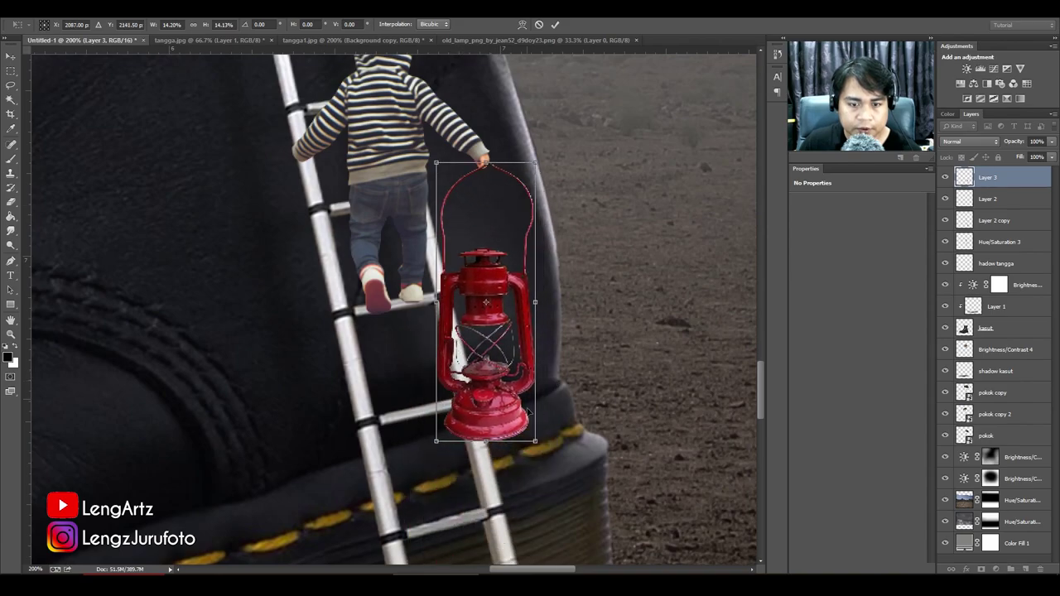
pyautogui.moveTo(535, 443); pyautogui.dragTo(490, 246)
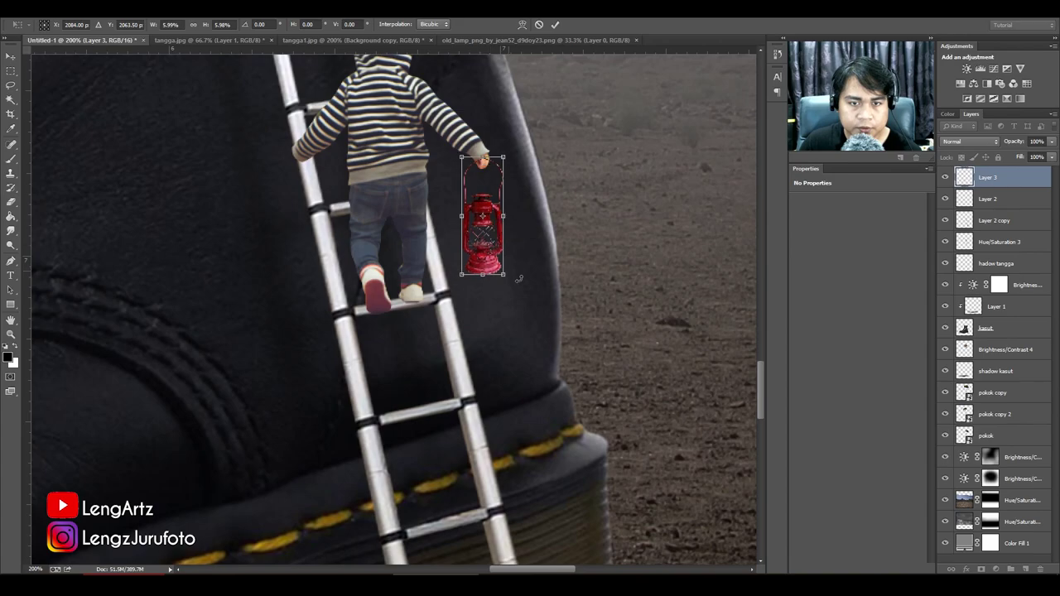
# Rotate the lantern to -4.27° and nudge it slightly right and up so it hangs from the child's hand, applying the transform.
pyautogui.moveTo(520, 284); pyautogui.dragTo(485, 265)
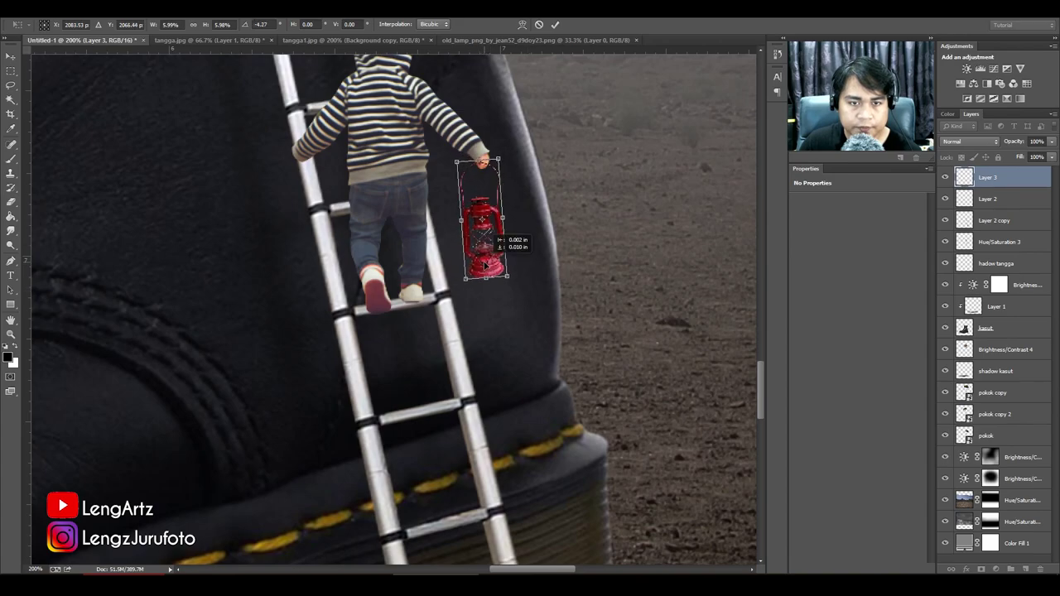
pyautogui.press('Right')
pyautogui.press('Right')
pyautogui.press('Right')
pyautogui.press('Right')
pyautogui.press('Right')
pyautogui.press('Up')
pyautogui.press('Up')
pyautogui.press('Up')
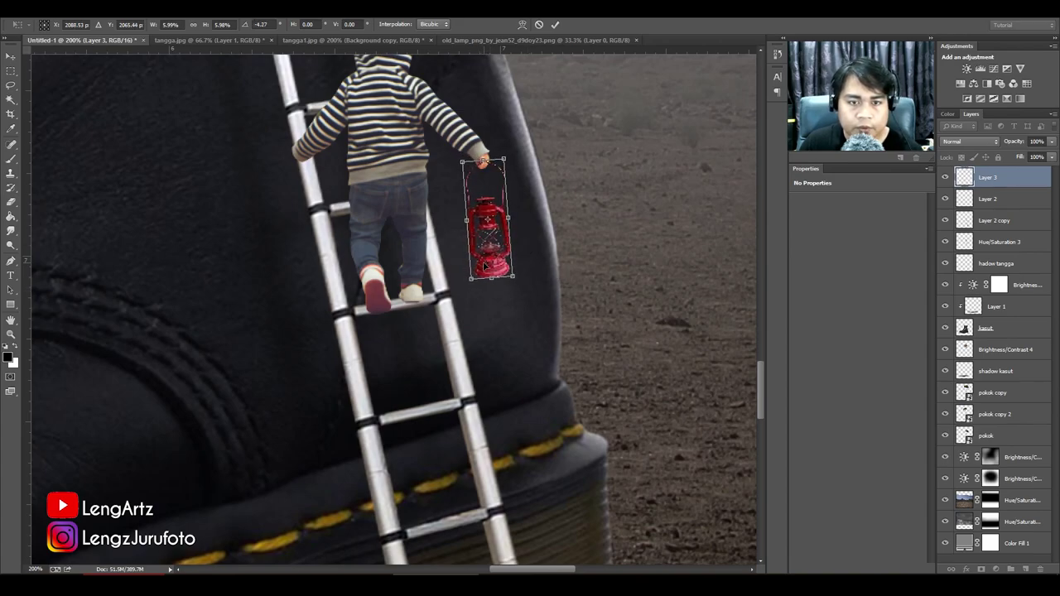
pyautogui.press('Return')
pyautogui.press('l')
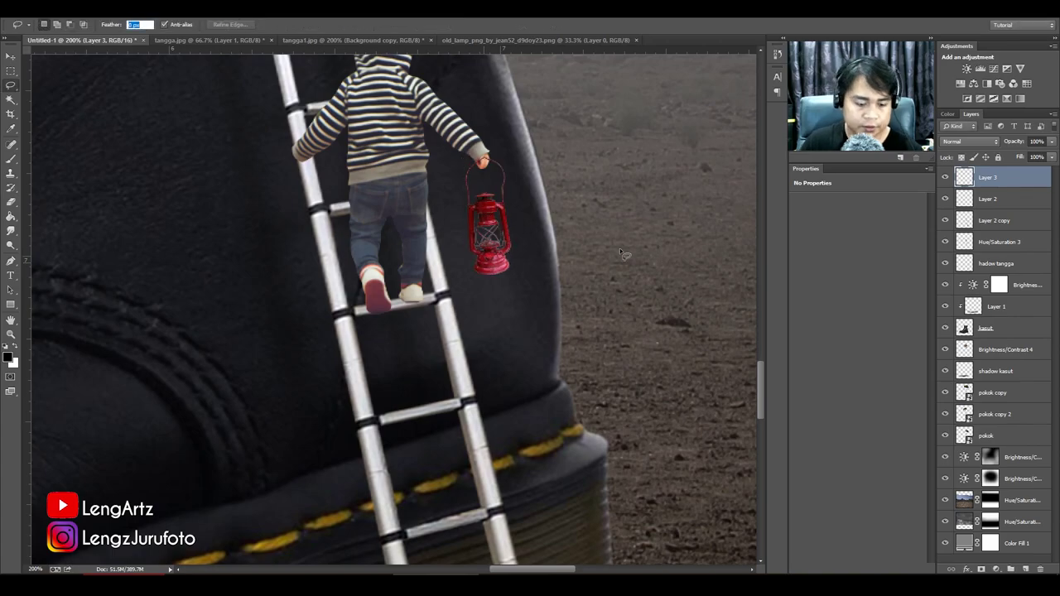
# Save the composite as Boot HOUSE.psd and compare the image with the lantern layer hidden and shown.
pyautogui.hotkey('ctrl', '-')
pyautogui.hotkey('ctrl', '-')
pyautogui.hotkey('ctrl', '-')
pyautogui.hotkey('ctrl', '-')
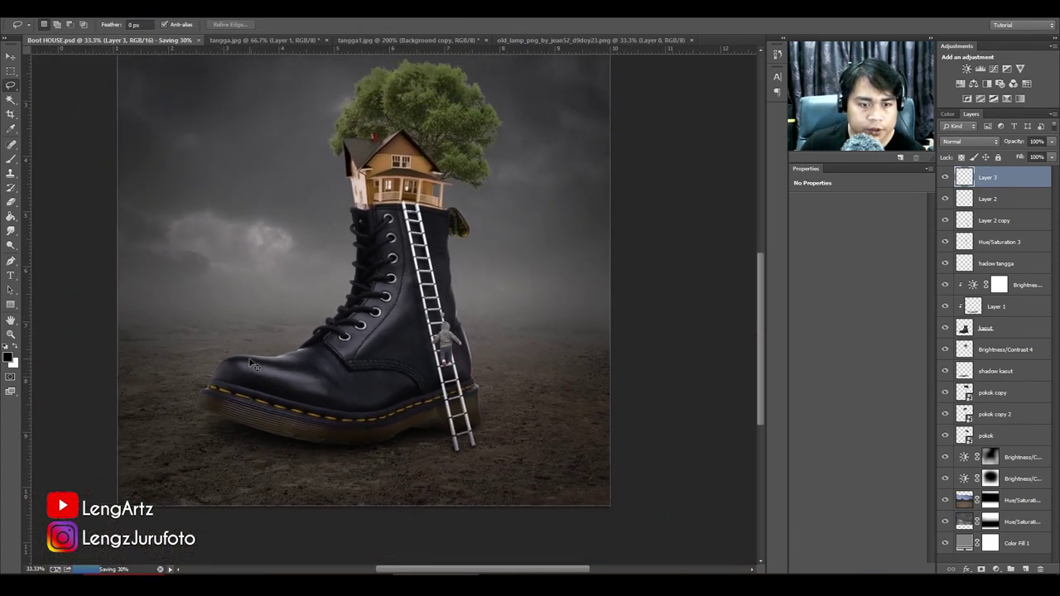
pyautogui.hotkey('ctrl', '-')
pyautogui.scroll(2, 526, 463)
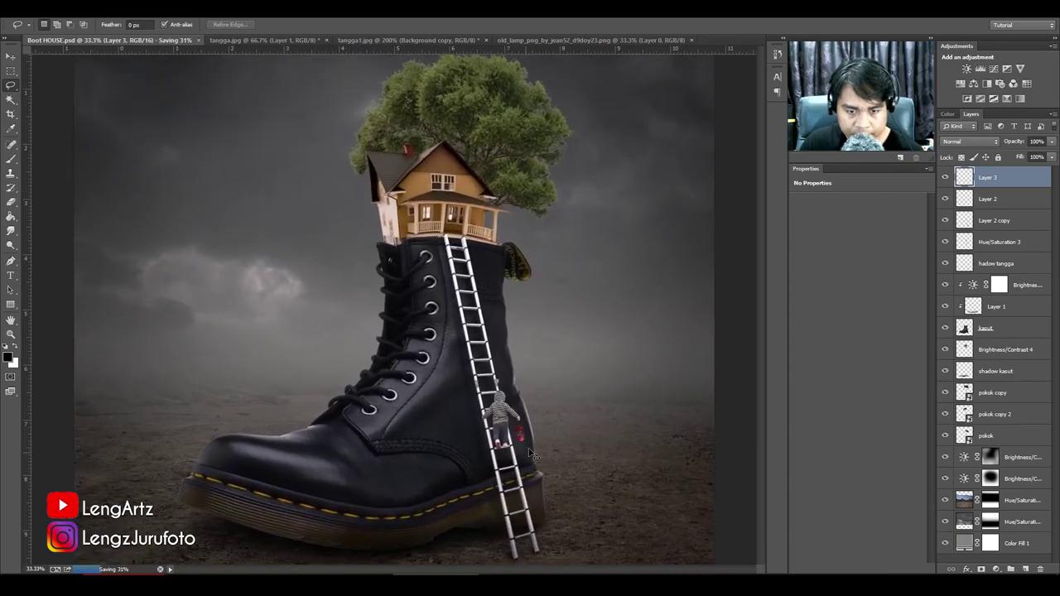
pyautogui.scroll(4, 418, 327)
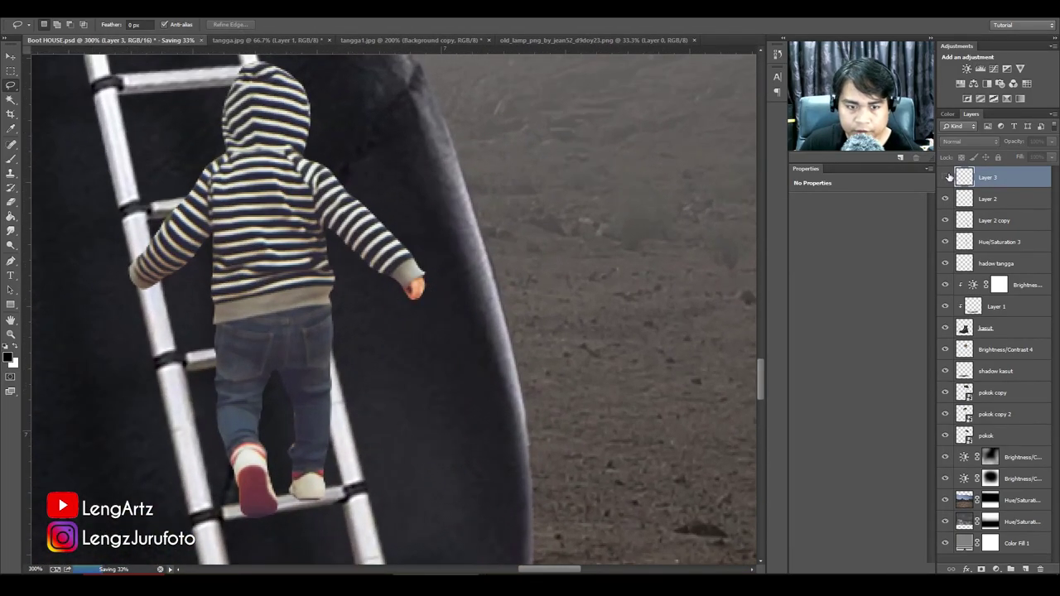
pyautogui.click(945, 176)
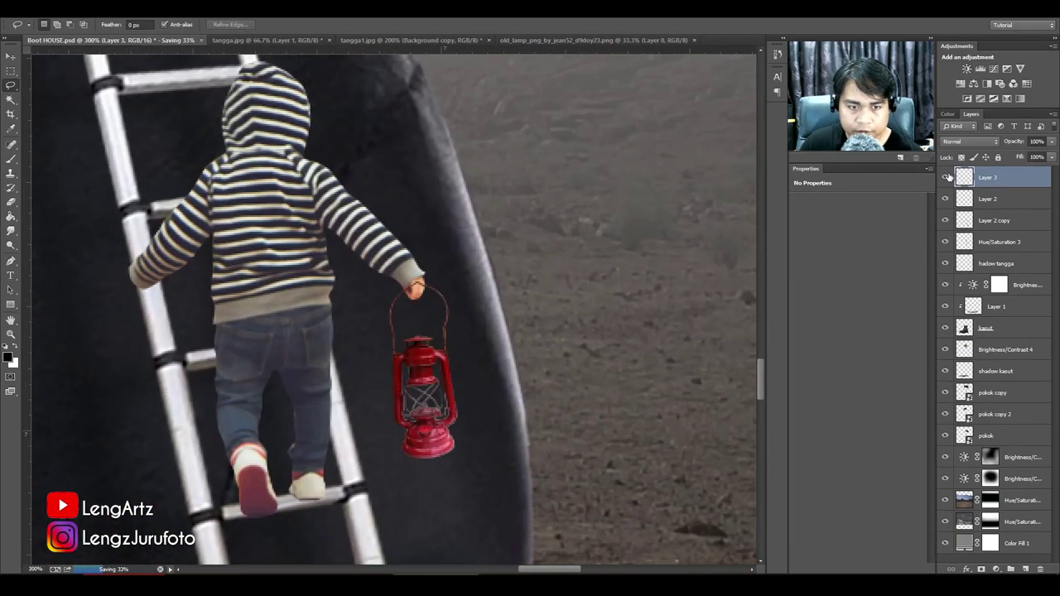
# Shift the lantern slightly down and left so its handle runs through the child's fist.
pyautogui.scroll(3, 631, 290)
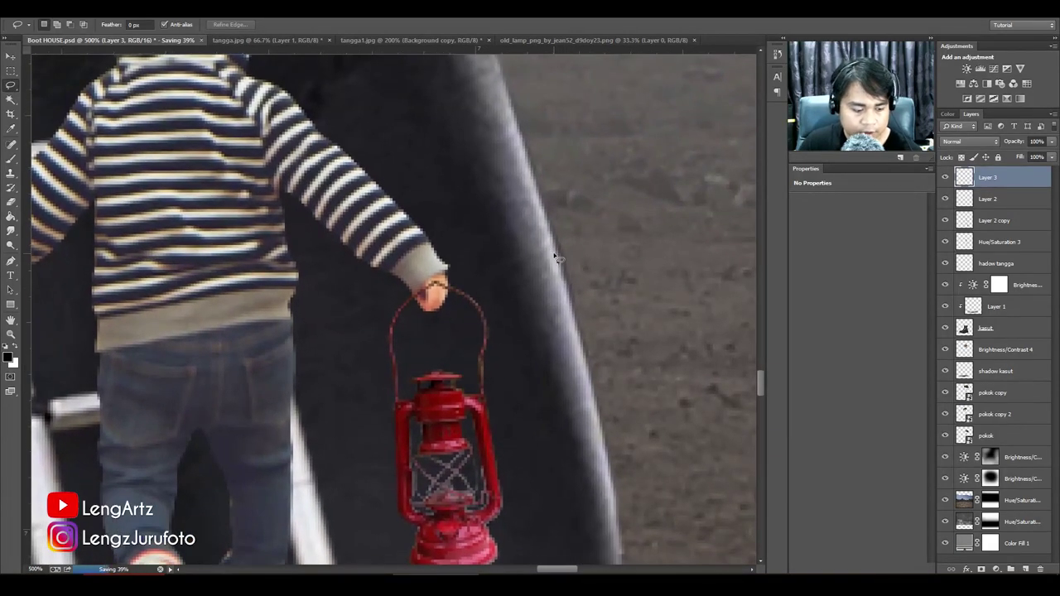
pyautogui.hotkey('ctrl', 't')
pyautogui.moveTo(464, 326); pyautogui.dragTo(458, 332)
pyautogui.press('Return')
pyautogui.press('l')
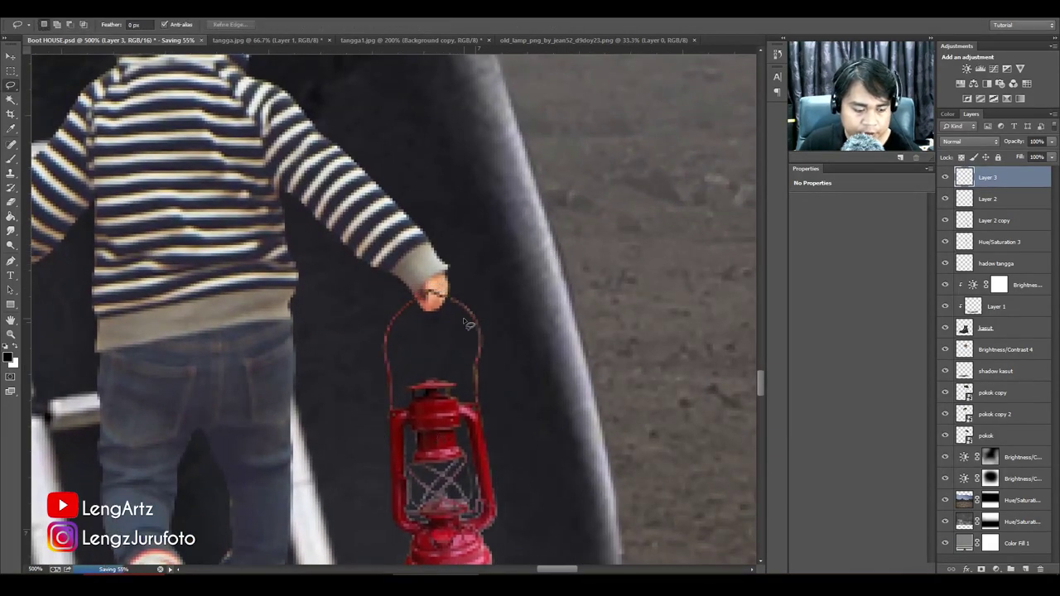
# Add a layer mask to the lantern layer and mask out the handle over the child's fingers with a hard black brush at 100% opacity.
pyautogui.click(979, 570)
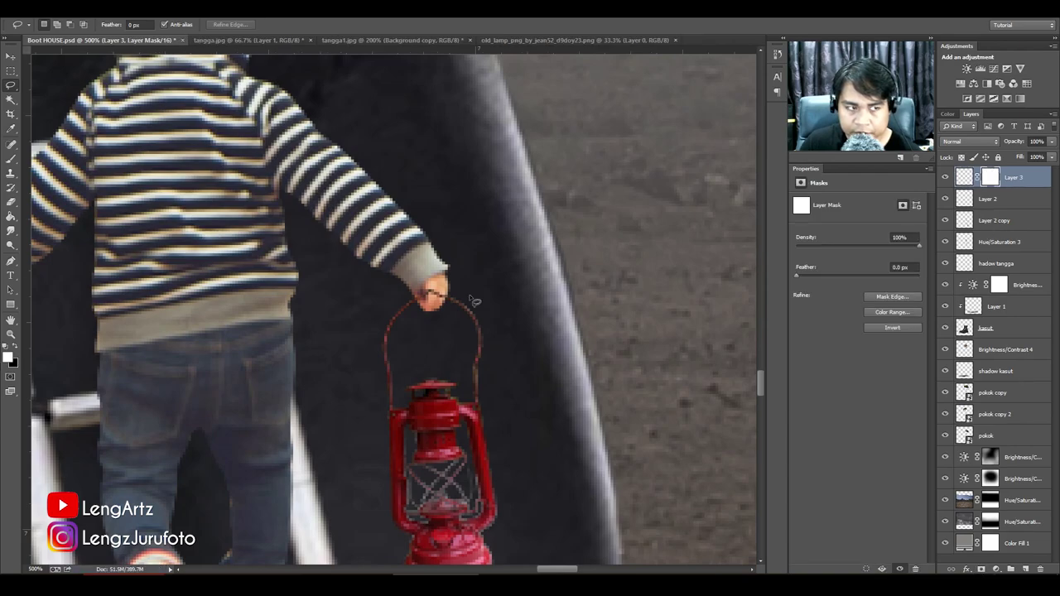
pyautogui.click(11, 158)
pyautogui.click(18, 351)
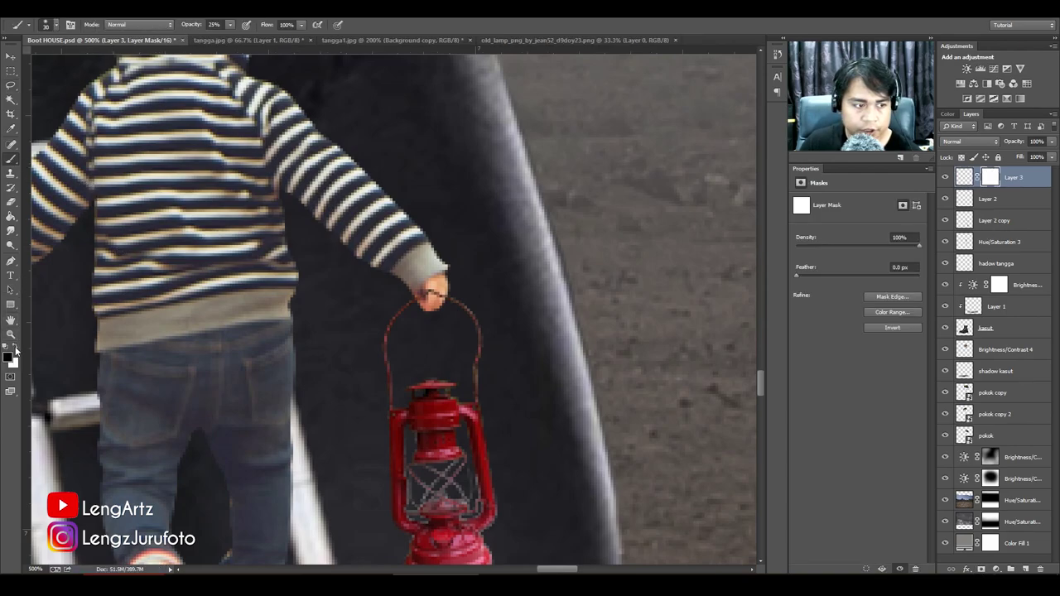
pyautogui.rightClick(383, 193)
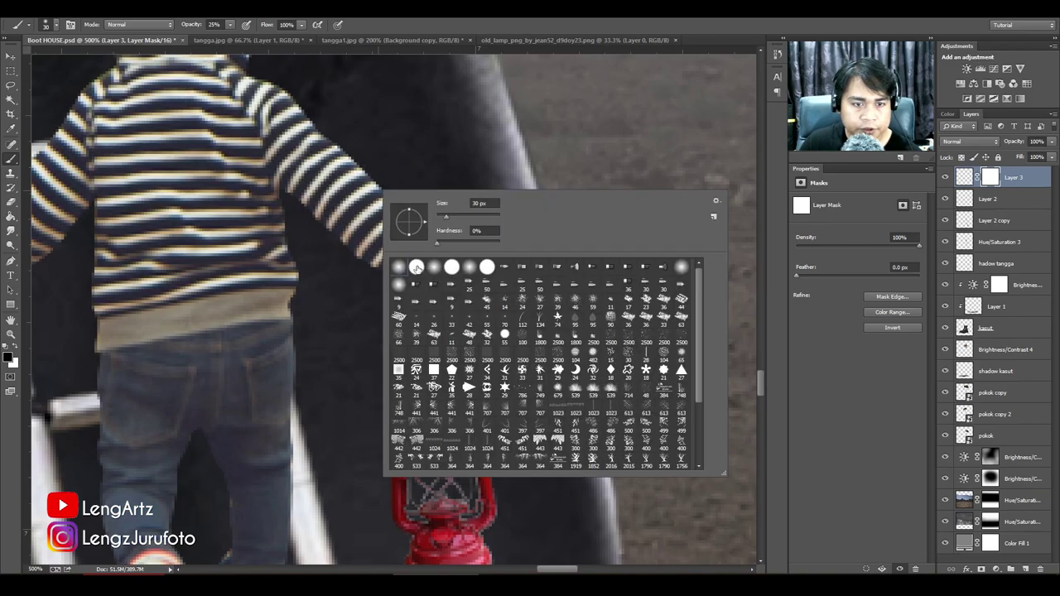
pyautogui.doubleClick(416, 268)
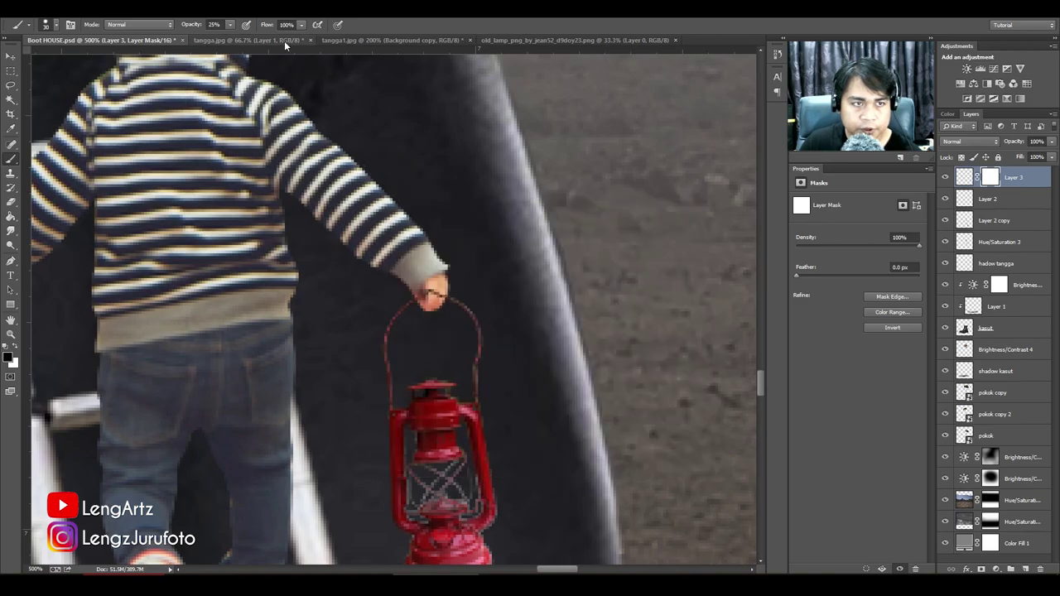
pyautogui.moveTo(192, 25); pyautogui.dragTo(290, 40)
pyautogui.hotkey('ctrl', '+')
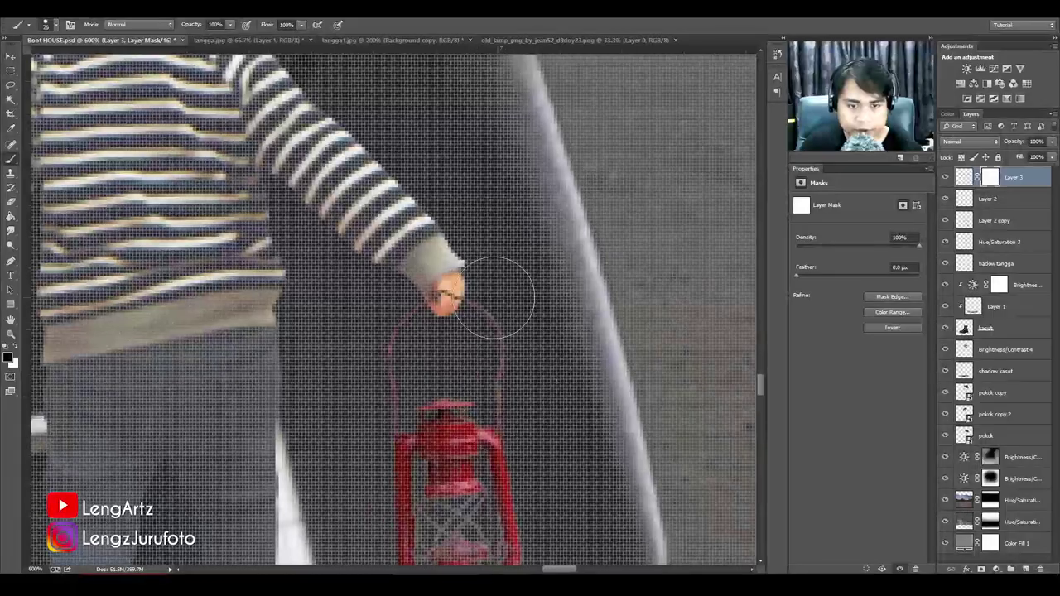
pyautogui.scroll(-2, 447, 301)
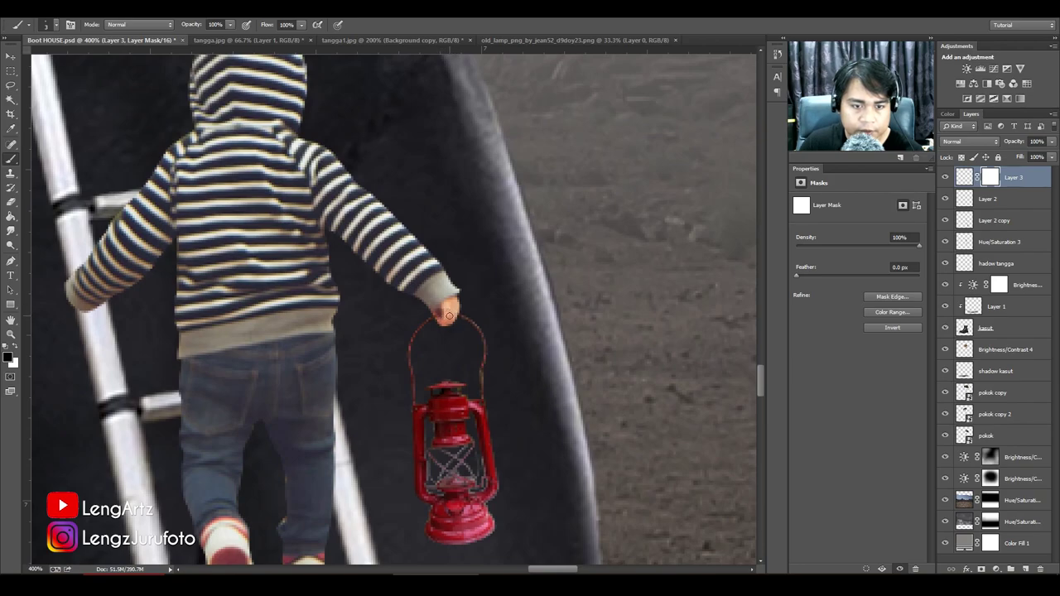
pyautogui.scroll(-6, 447, 313)
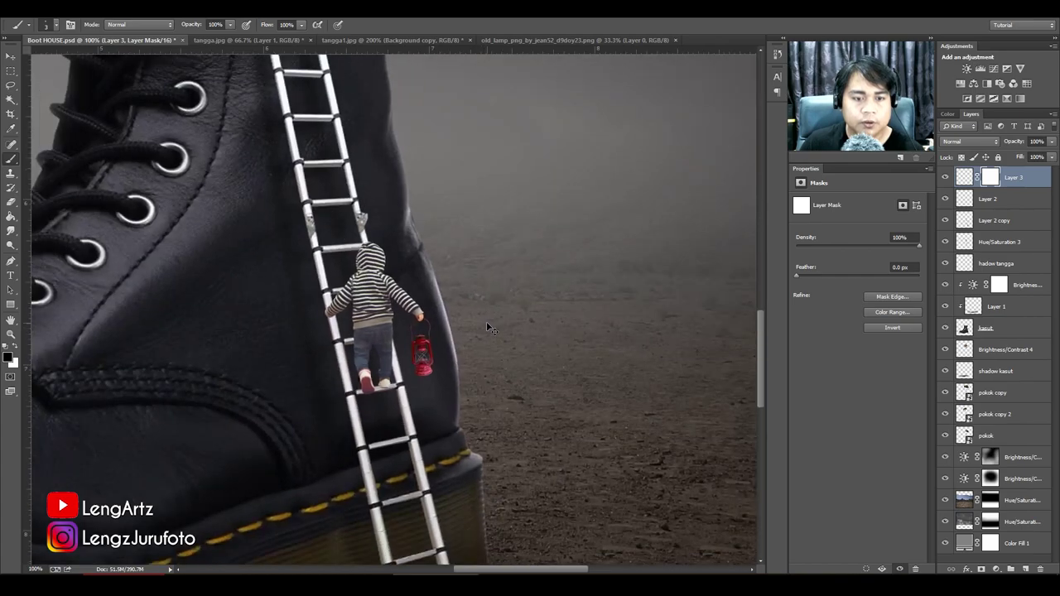
pyautogui.scroll(-2, 487, 327)
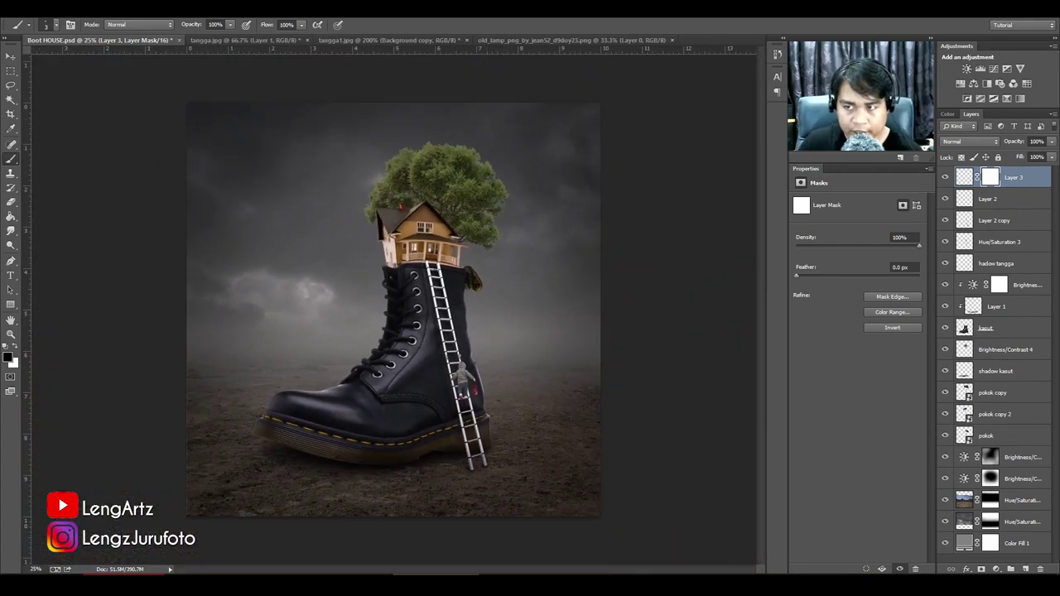
# Add a new empty layer above the lantern layer and set its blend mode to Overlay.
pyautogui.click(1025, 201)
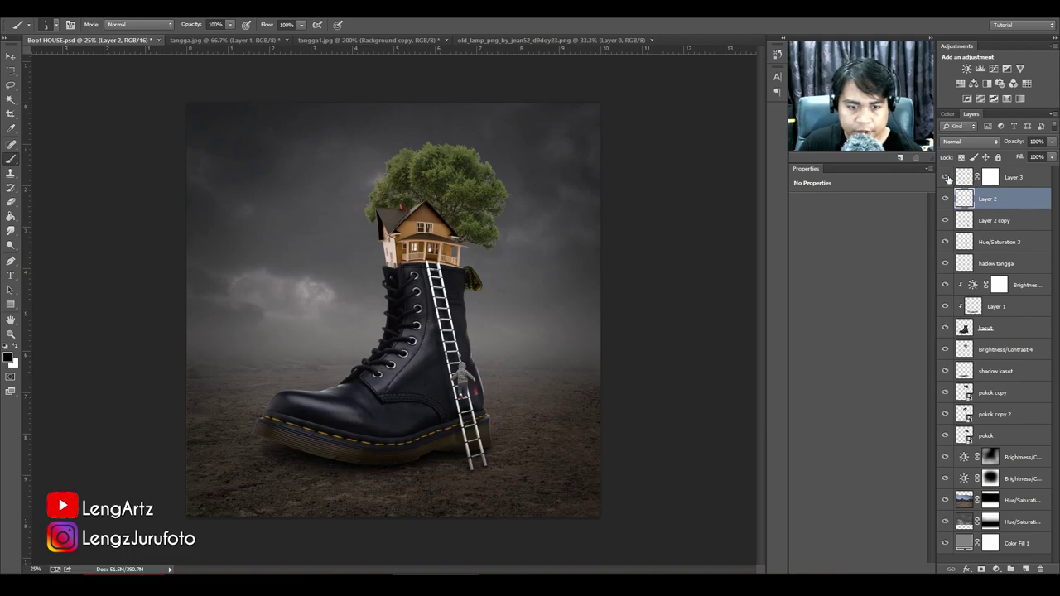
pyautogui.click(1024, 178)
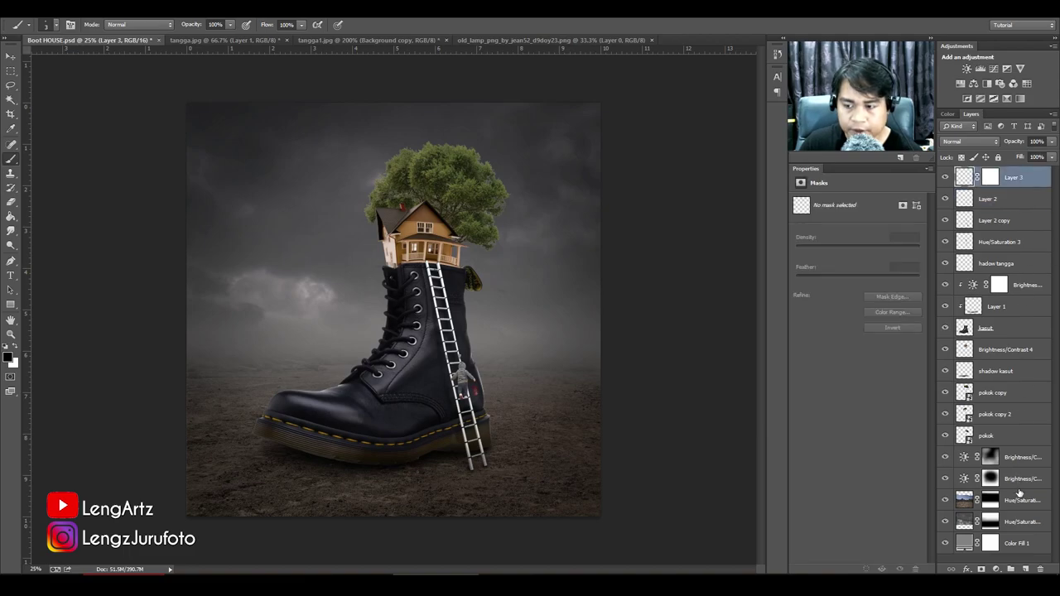
pyautogui.click(1025, 570)
pyautogui.hotkey('ctrl', '+')
pyautogui.hotkey('ctrl', '+')
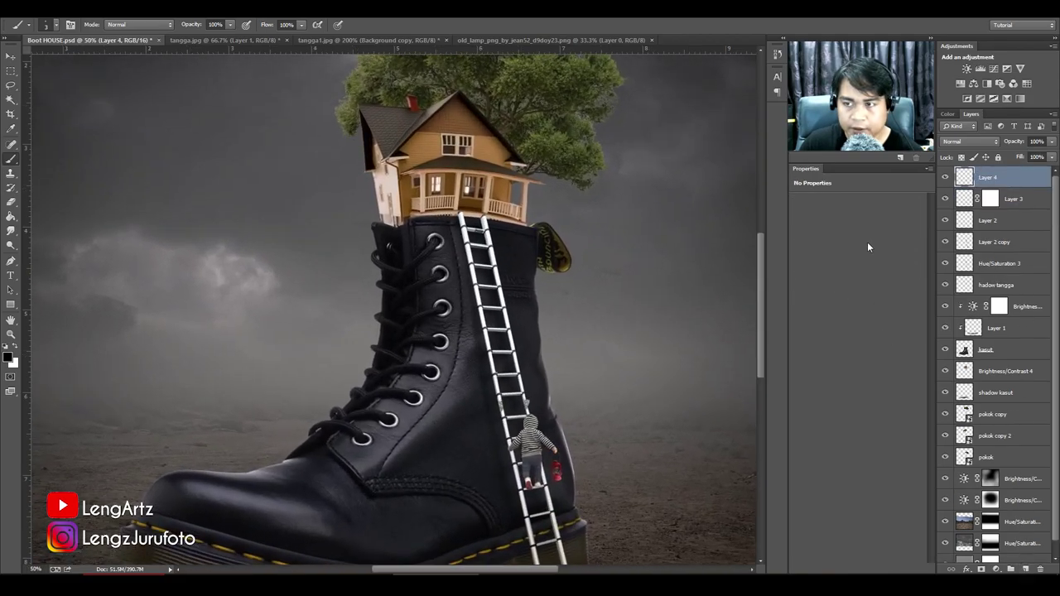
pyautogui.moveTo(546, 318); pyautogui.dragTo(425, 208)
pyautogui.hotkey('ctrl', '+')
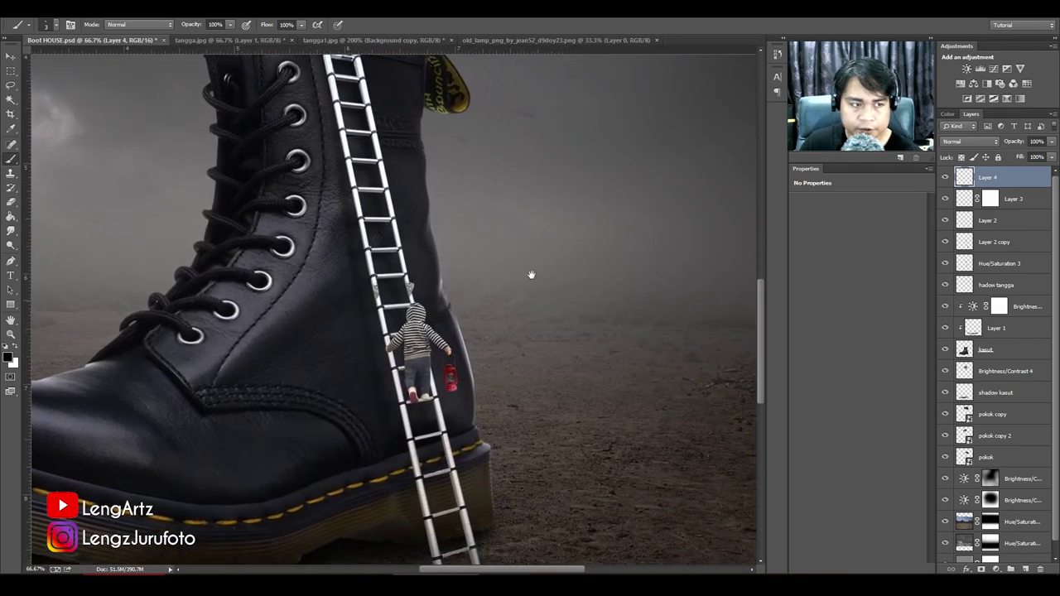
pyautogui.hotkey('ctrl', '+')
pyautogui.scroll(-3, 531, 274)
pyautogui.click(969, 141)
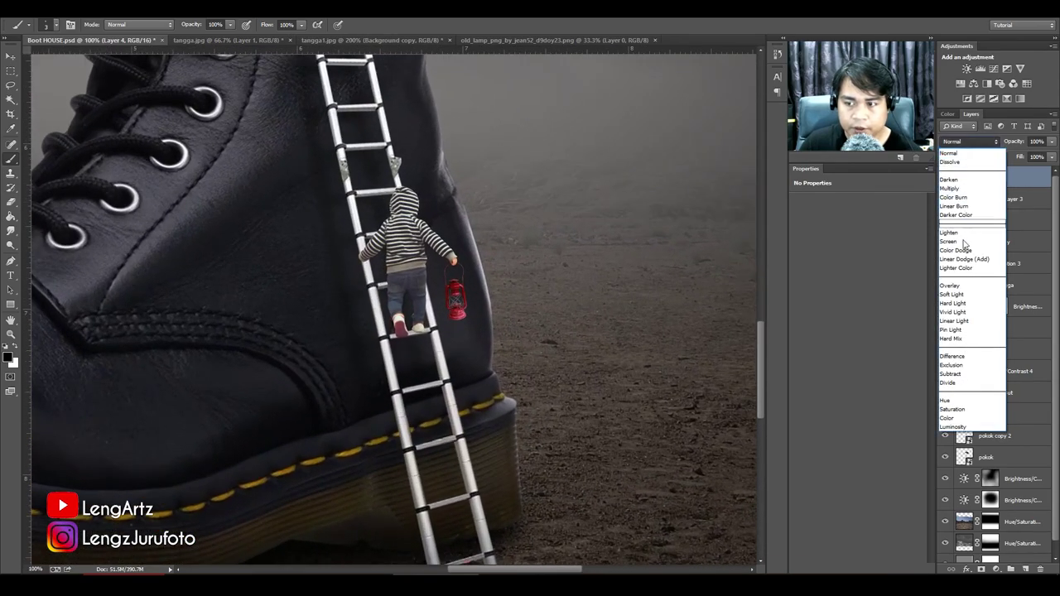
pyautogui.click(951, 285)
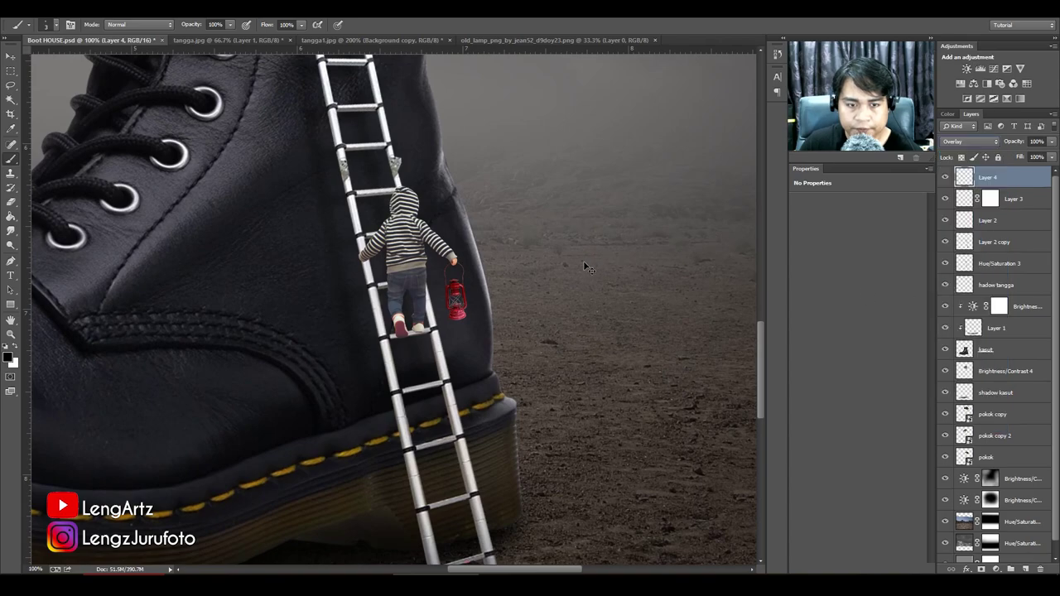
# Set the foreground color to warm yellow ffdb7b and choose a soft round brush for painting over the lantern.
pyautogui.hotkey('ctrl', '+')
pyautogui.hotkey('ctrl', '+')
pyautogui.moveTo(584, 267); pyautogui.dragTo(383, 256)
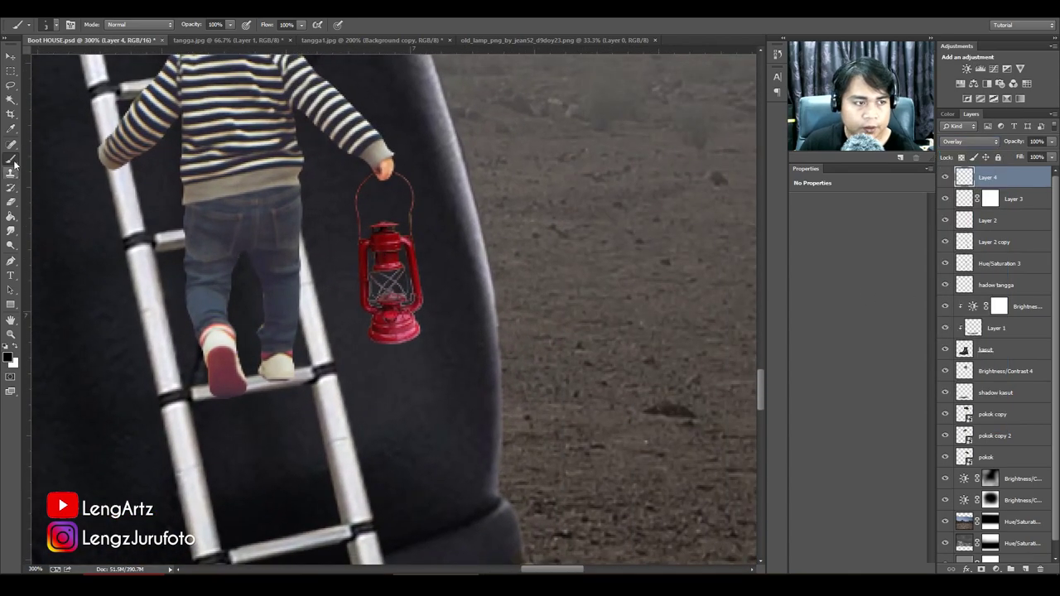
pyautogui.click(8, 357)
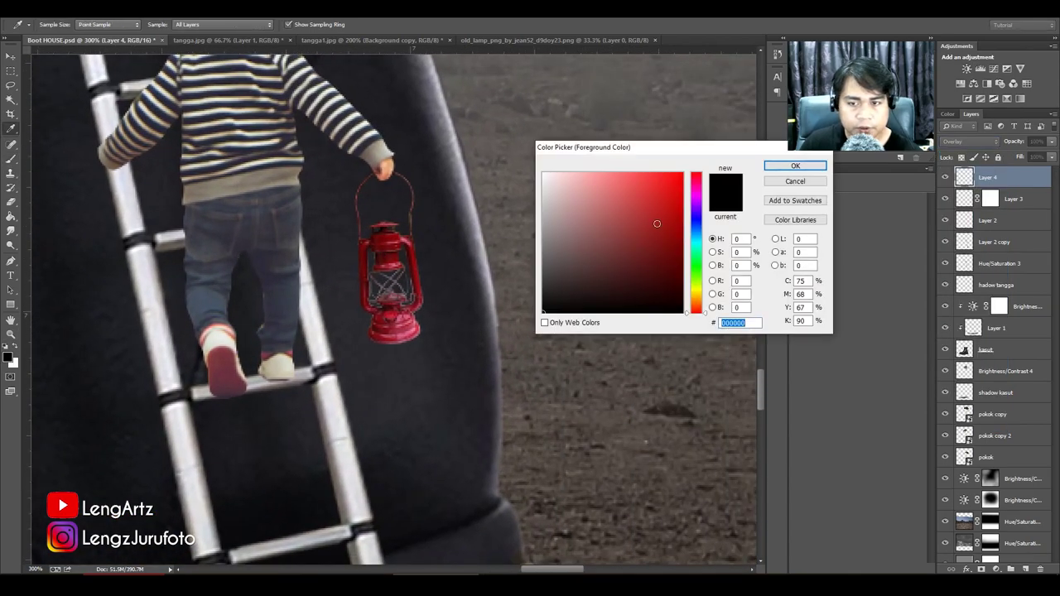
pyautogui.click(694, 296)
pyautogui.click(615, 173)
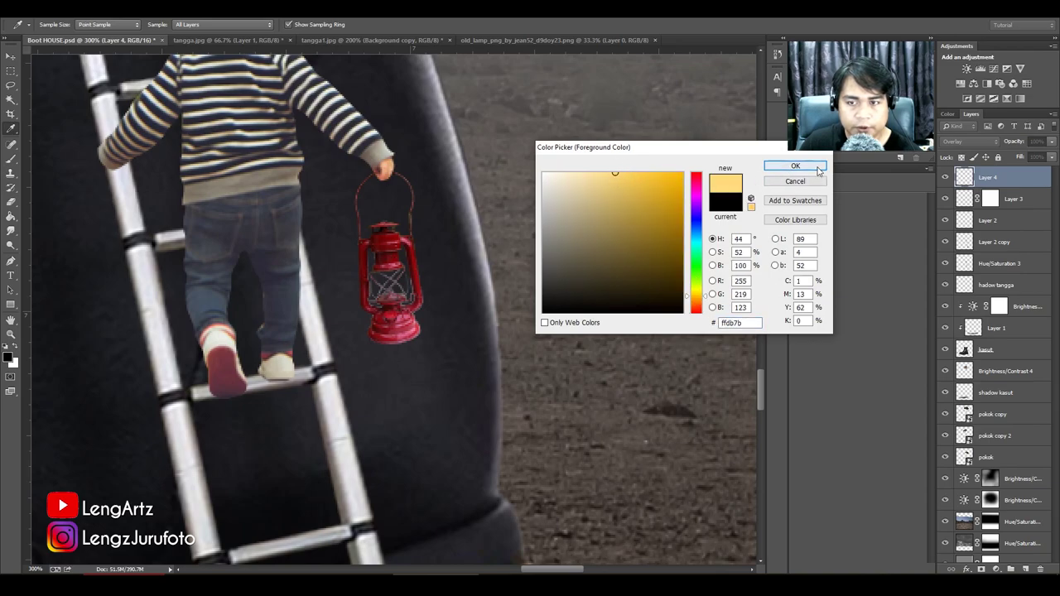
pyautogui.click(795, 166)
pyautogui.rightClick(381, 217)
pyautogui.doubleClick(396, 294)
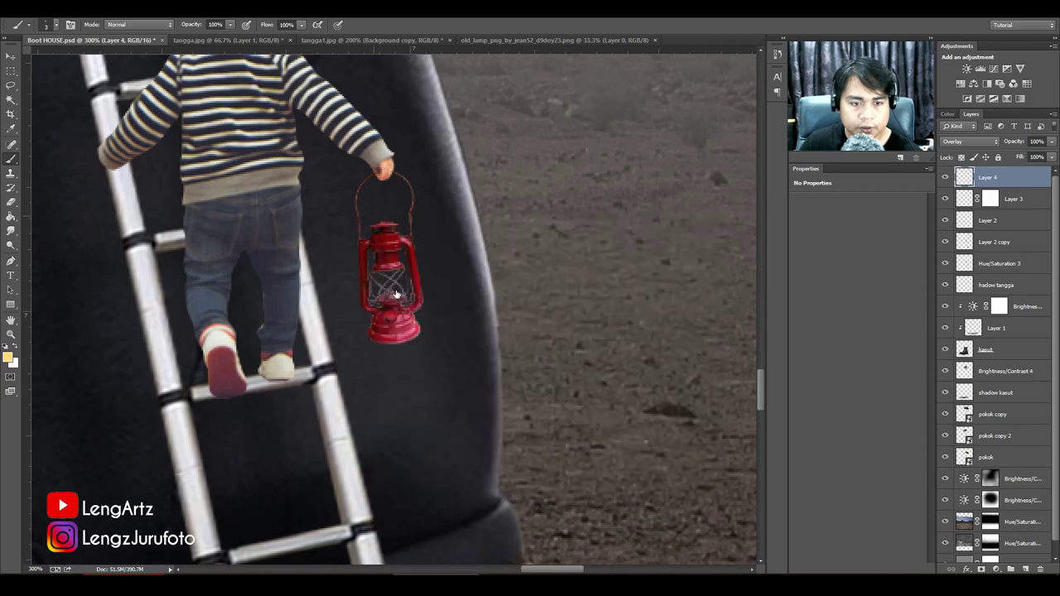
# Paint a soft warm yellow glow over the lantern's glass on the Overlay layer with a brush almost as wide as the lantern is tall.
pyautogui.press(']')
pyautogui.press(']')
pyautogui.press(']')
pyautogui.press(']')
pyautogui.press(']')
pyautogui.press(']')
pyautogui.press(']')
pyautogui.press(']')
pyautogui.press(']')
pyautogui.press(']')
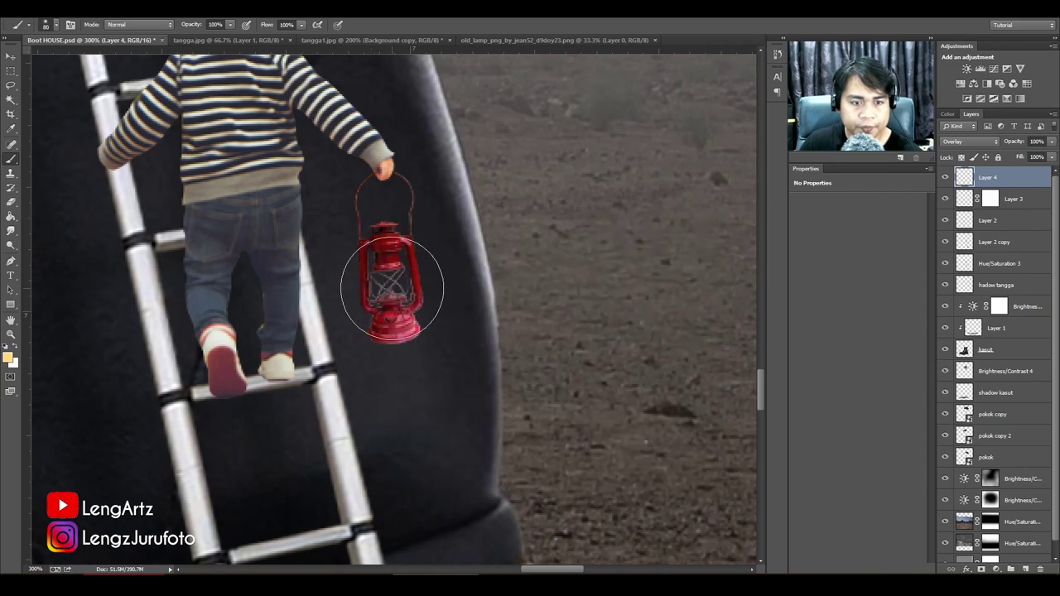
pyautogui.click(390, 287)
pyautogui.press('[')
pyautogui.press('[')
pyautogui.press('[')
pyautogui.press('[')
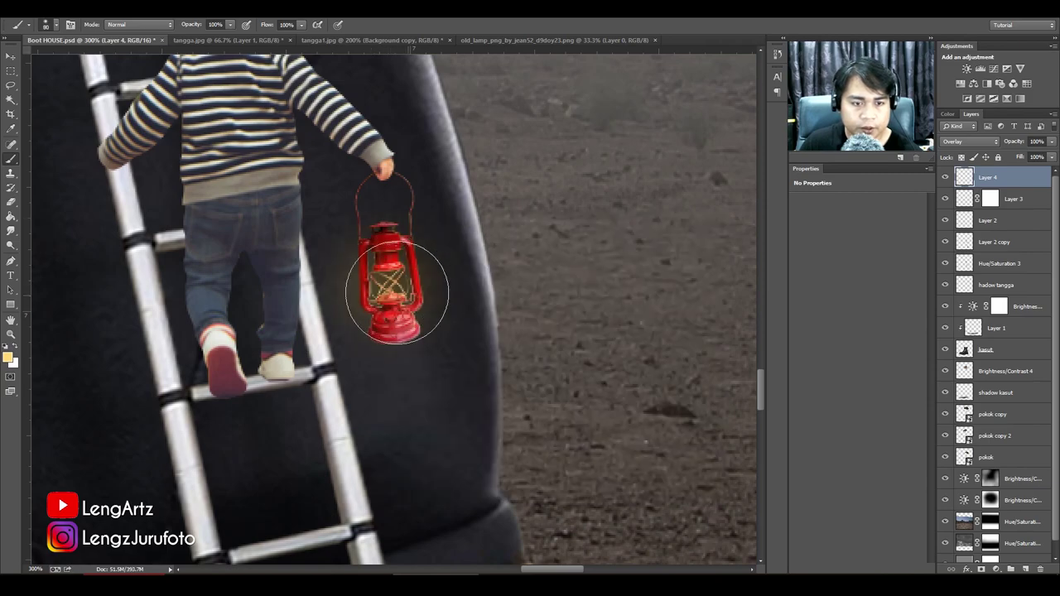
pyautogui.press('[')
pyautogui.press('[')
pyautogui.press('[')
pyautogui.press('[')
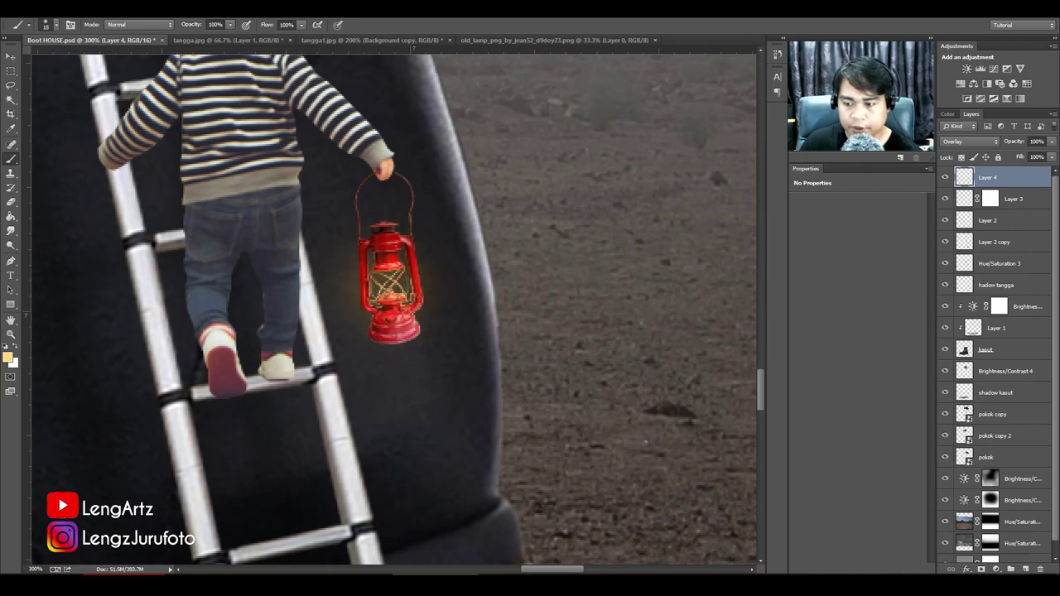
# Add a new empty layer above the yellow glow layer and set its blend mode to Soft Light.
pyautogui.click(1026, 570)
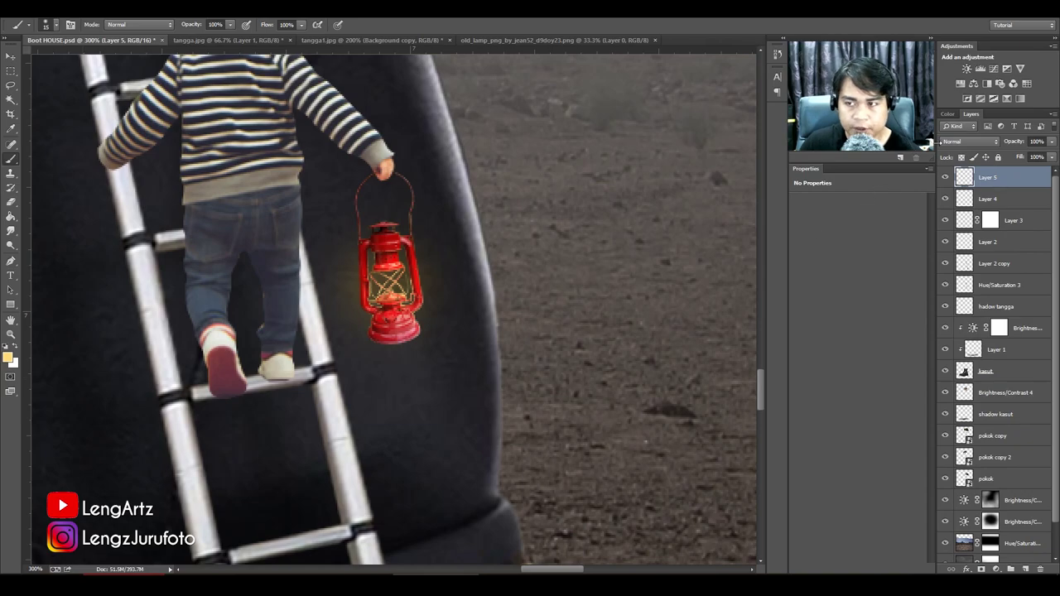
pyautogui.click(940, 142)
pyautogui.click(950, 294)
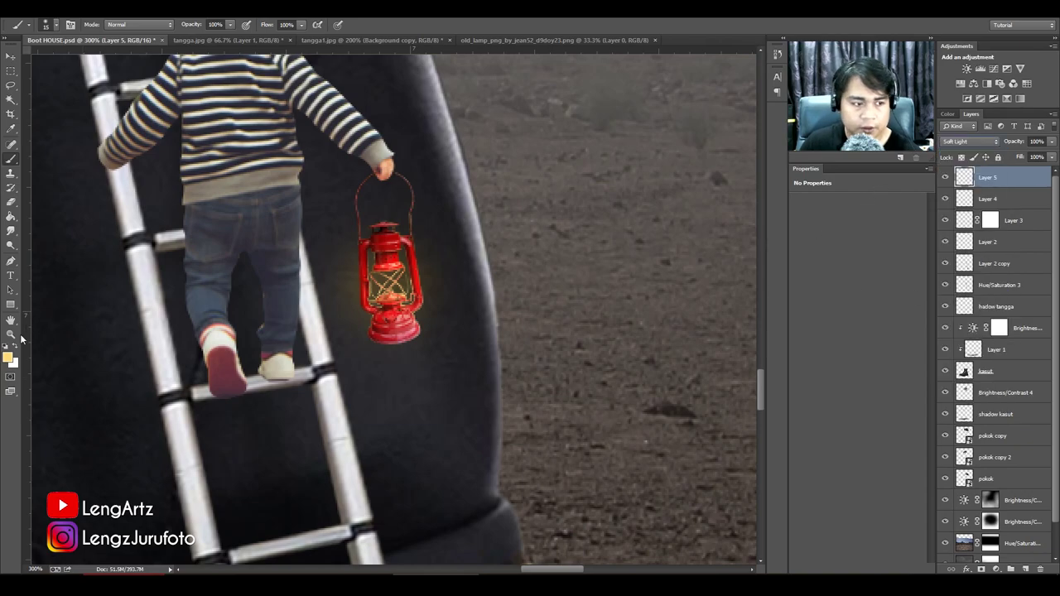
# Set the foreground color to bright orange-red fc4015.
pyautogui.click(10, 358)
pyautogui.write('a30606')
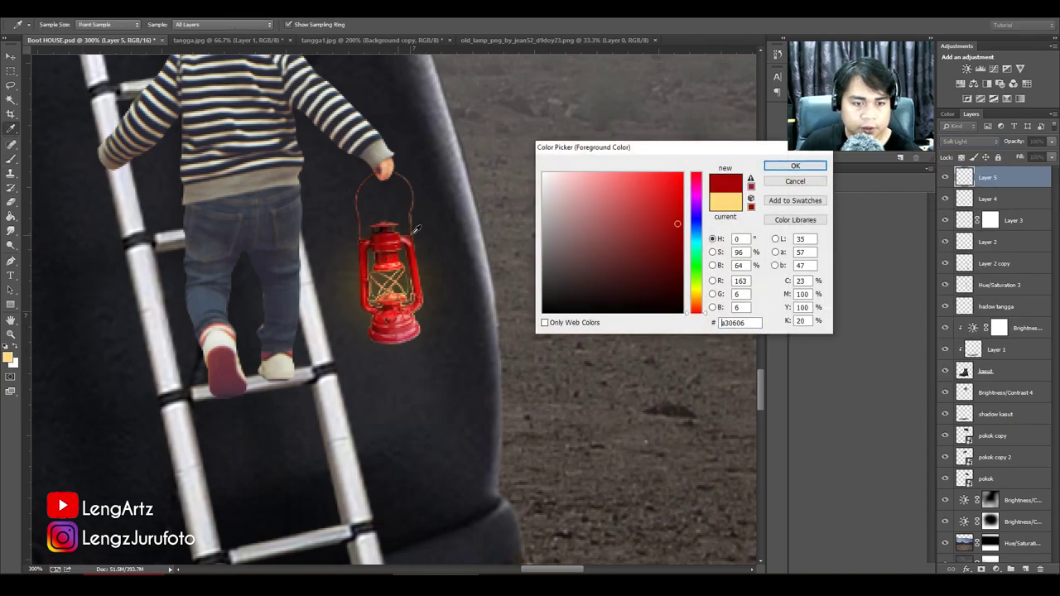
pyautogui.moveTo(689, 310); pyautogui.dragTo(694, 303)
pyautogui.click(660, 177)
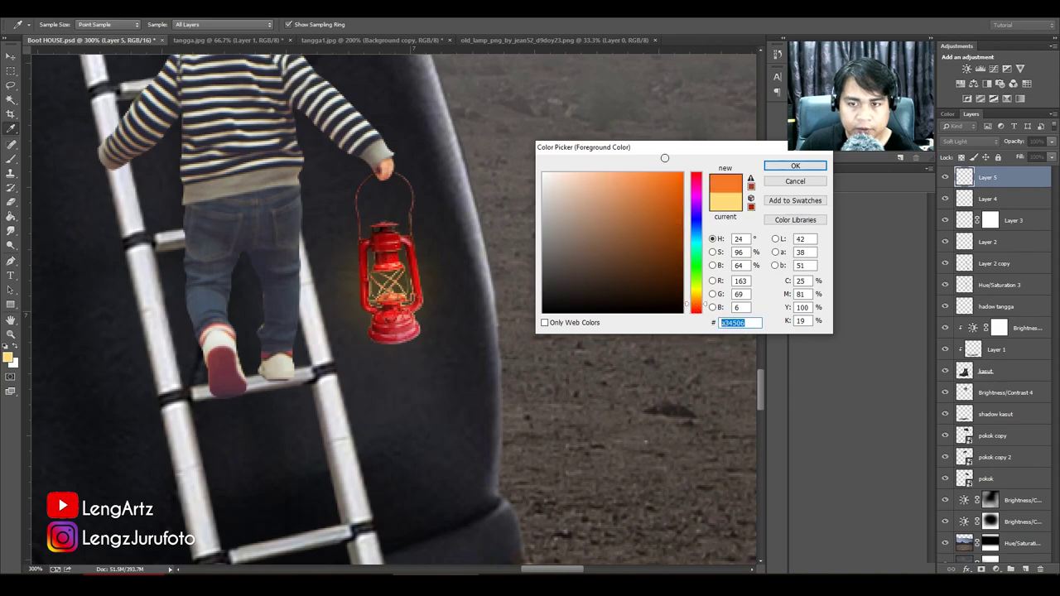
pyautogui.click(696, 309)
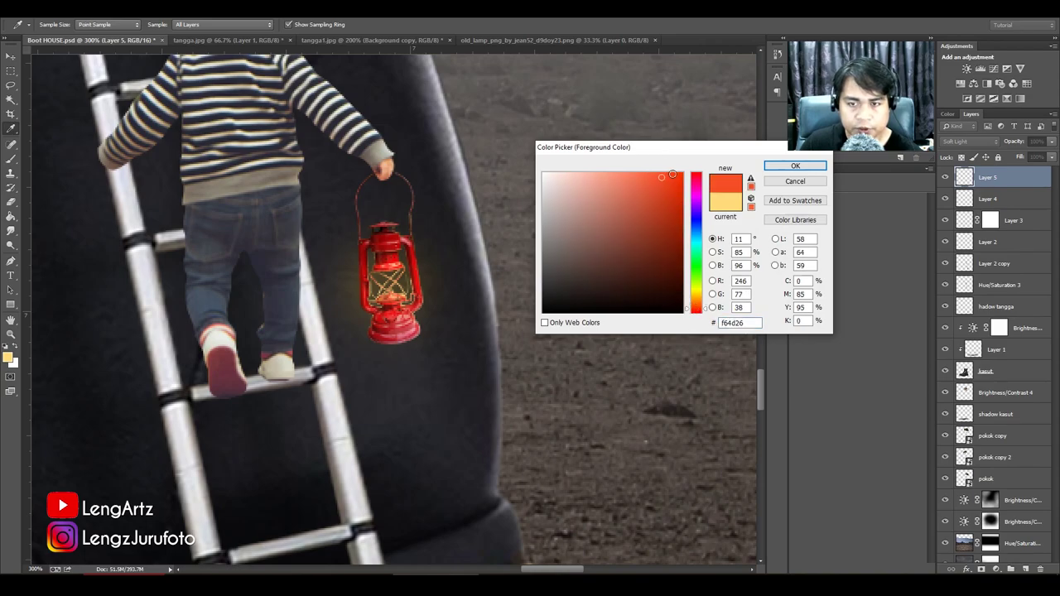
pyautogui.click(673, 174)
pyautogui.click(770, 168)
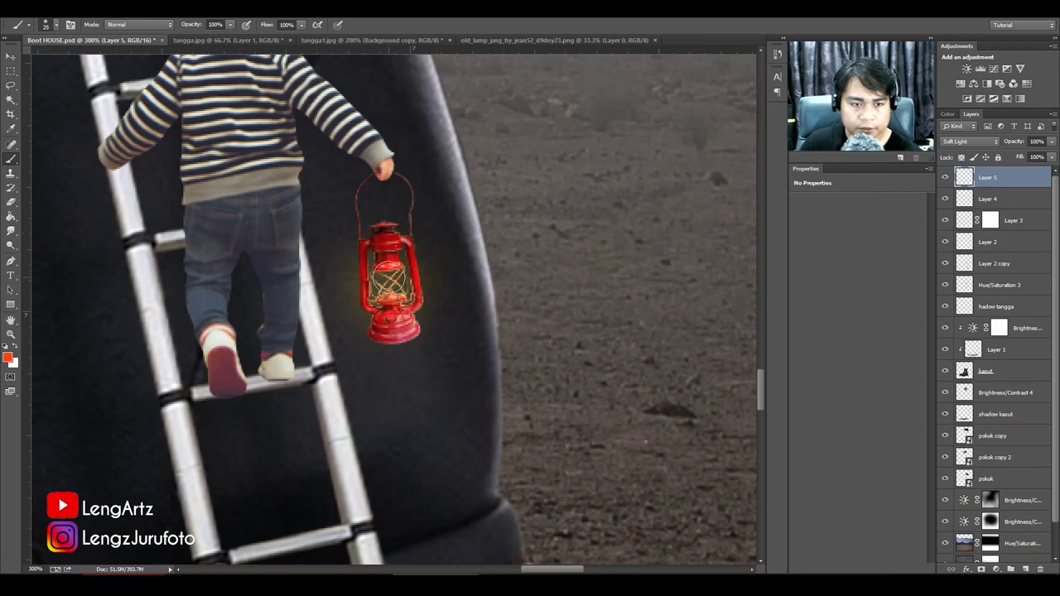
# Tint the lantern's glass orange-red on the Soft Light layer with a small brush that stays inside the glass.
pyautogui.click(391, 281)
pyautogui.hotkey('ctrl', 'z')
pyautogui.press('[')
pyautogui.press('[')
pyautogui.press('[')
pyautogui.press('[')
pyautogui.press('[')
pyautogui.press('[')
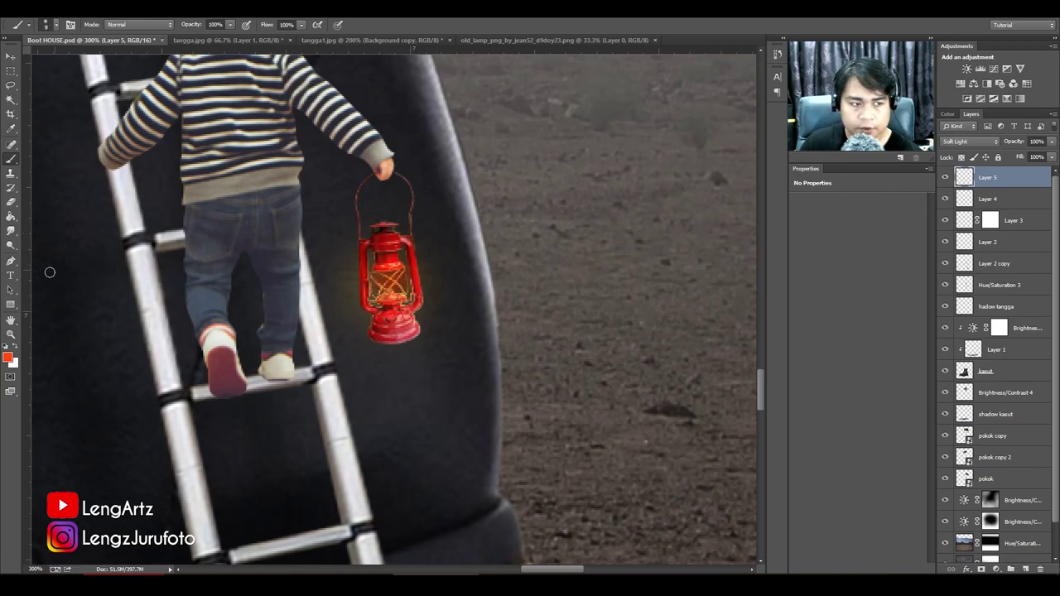
# Change the foreground color to a lighter salmon and paint a wide soft glow around the lantern with a brush of about 100 to 150 px.
pyautogui.click(9, 357)
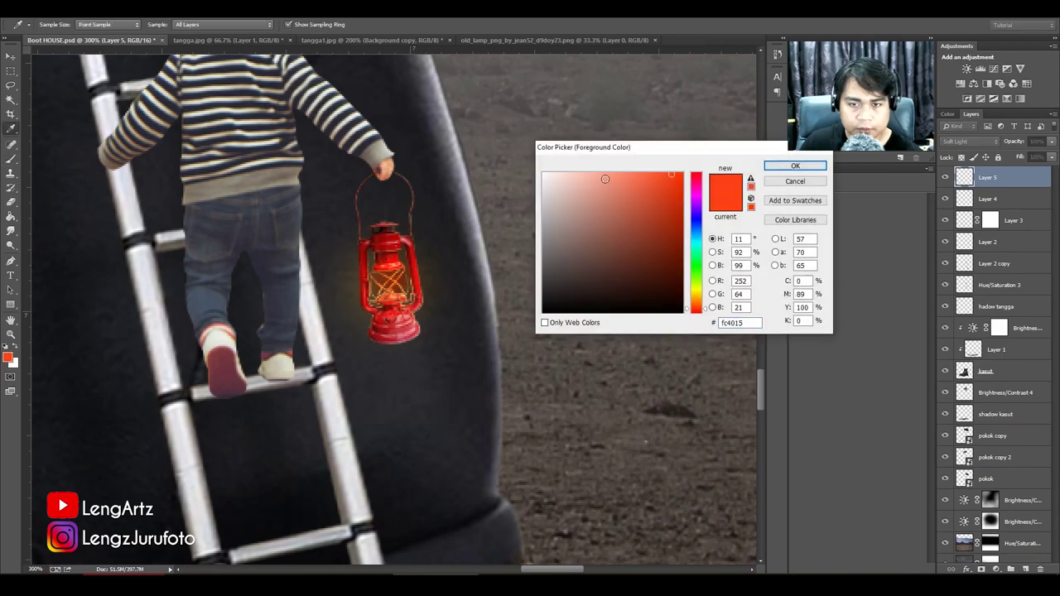
pyautogui.click(604, 179)
pyautogui.click(795, 167)
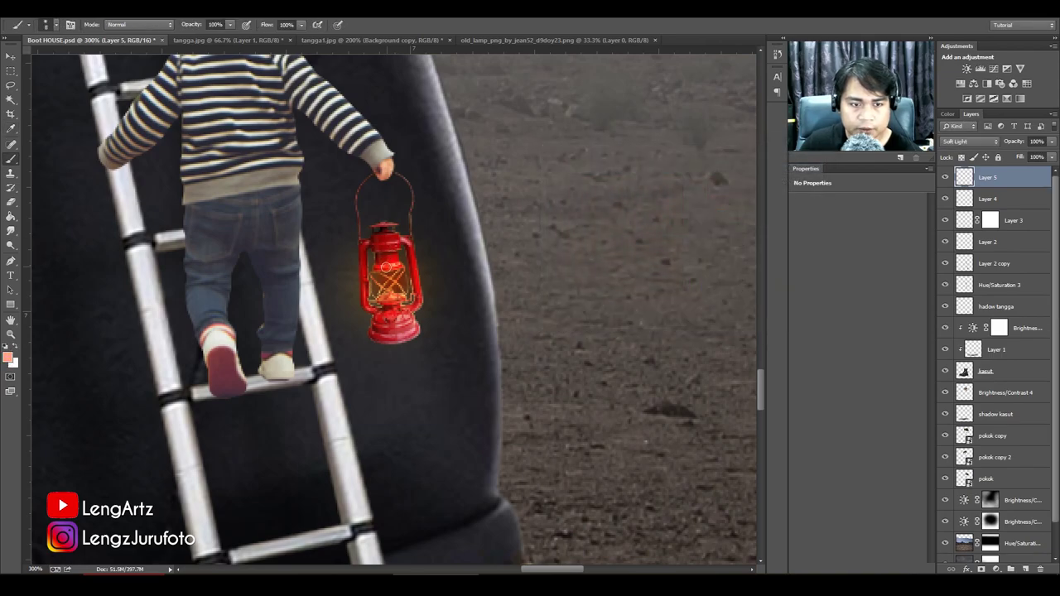
pyautogui.press(']')
pyautogui.press(']')
pyautogui.press(']')
pyautogui.press(']')
pyautogui.press(']')
pyautogui.press(']')
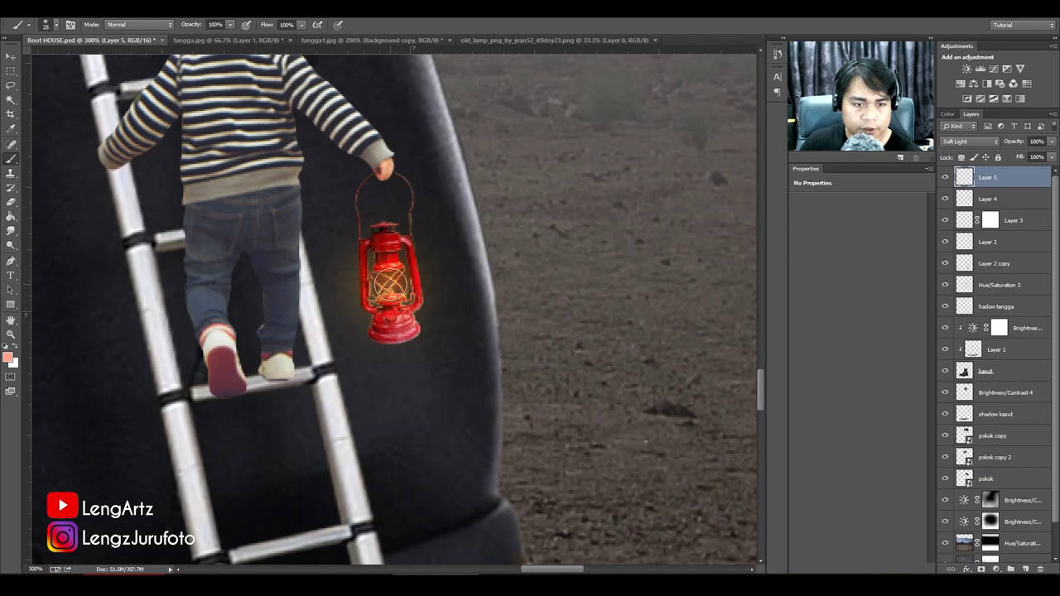
pyautogui.press(']')
pyautogui.press(']')
pyautogui.press(']')
pyautogui.press(']')
pyautogui.press(']')
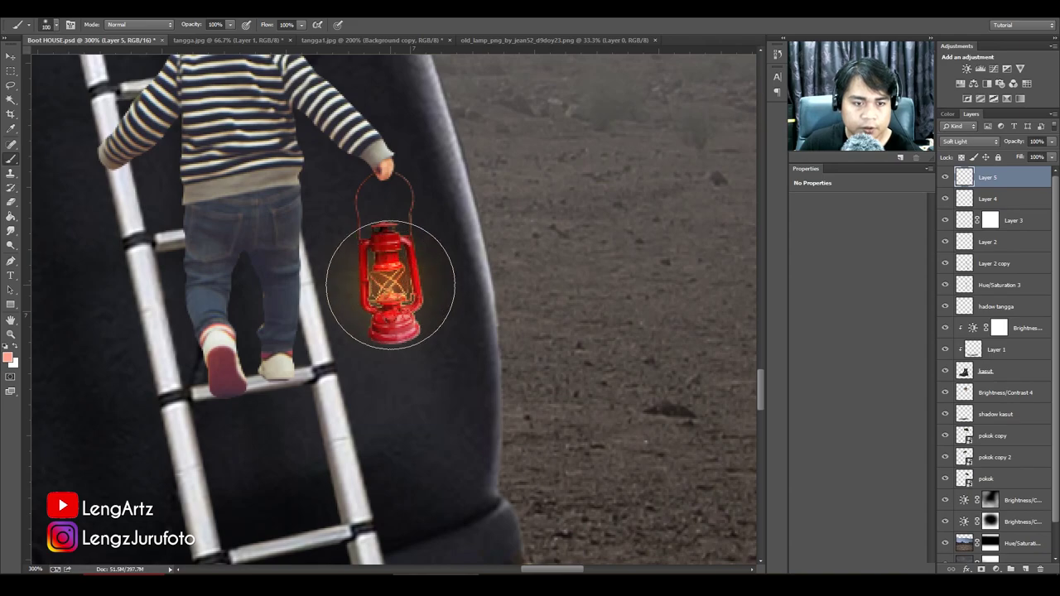
pyautogui.click(390, 284)
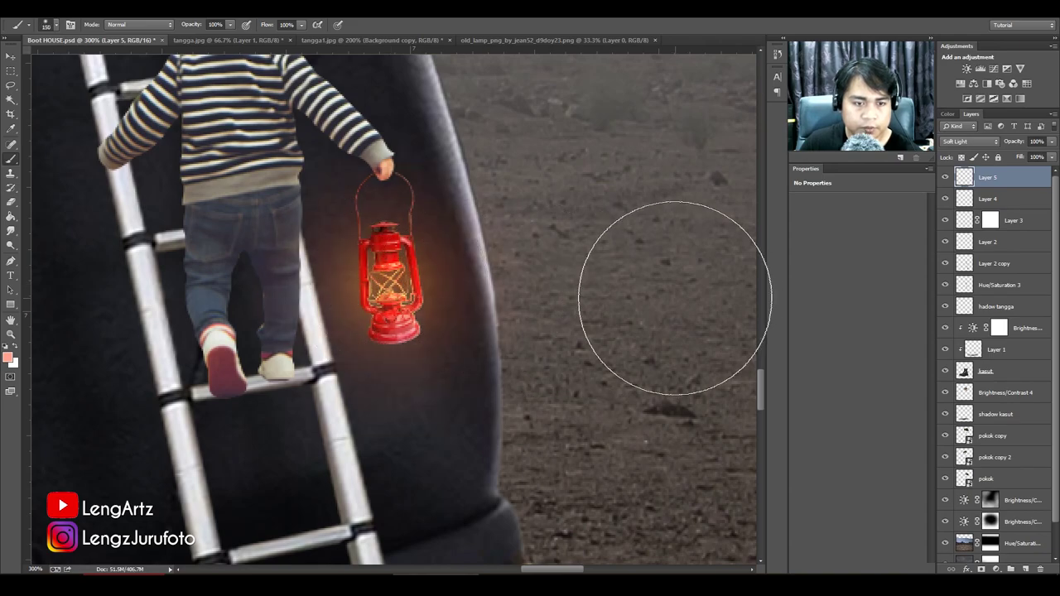
# Examine the lantern glow against the whole boot-house composite at reduced magnification.
pyautogui.hotkey('ctrl', '-')
pyautogui.hotkey('ctrl', '-')
pyautogui.hotkey('ctrl', '-')
pyautogui.hotkey('ctrl', '-')
pyautogui.hotkey('ctrl', '-')
pyautogui.hotkey('ctrl', '-')
pyautogui.hotkey('ctrl', '-')
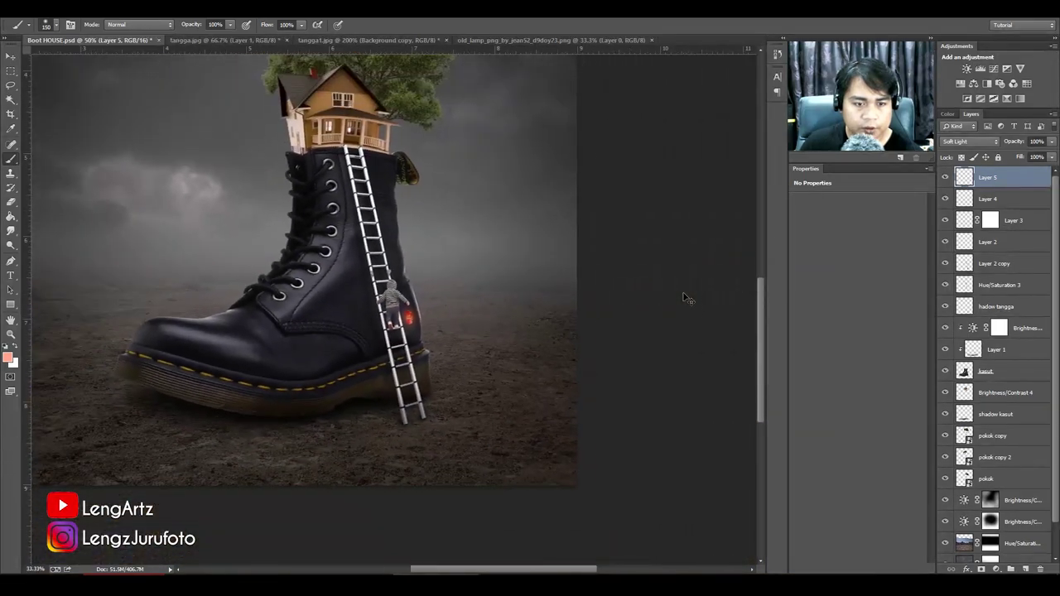
pyautogui.hotkey('ctrl', '+')
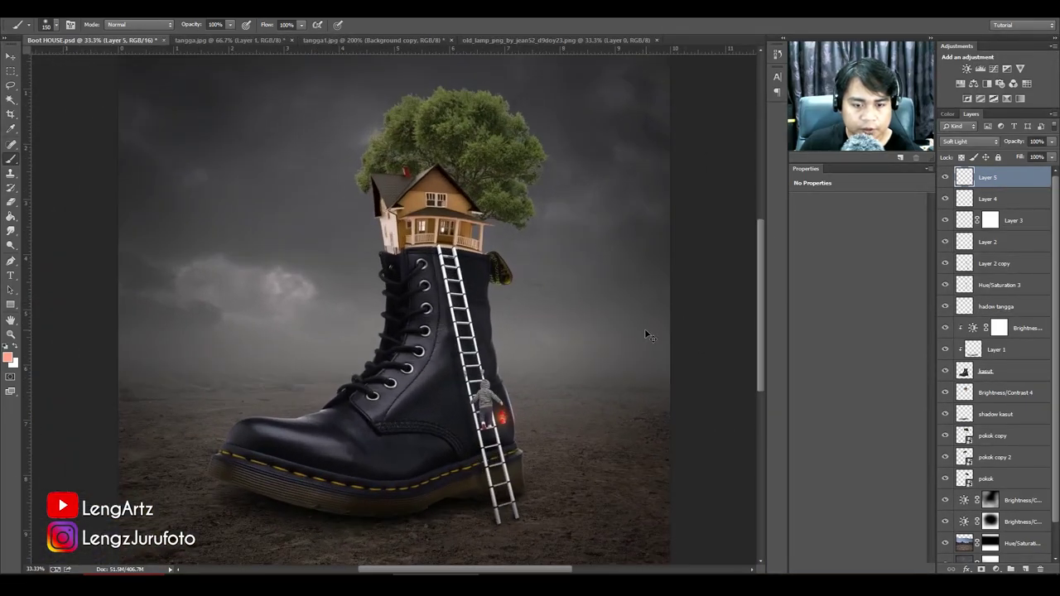
pyautogui.hotkey('ctrl', '-')
pyautogui.hotkey('ctrl', '+')
pyautogui.moveTo(558, 348); pyautogui.dragTo(548, 286)
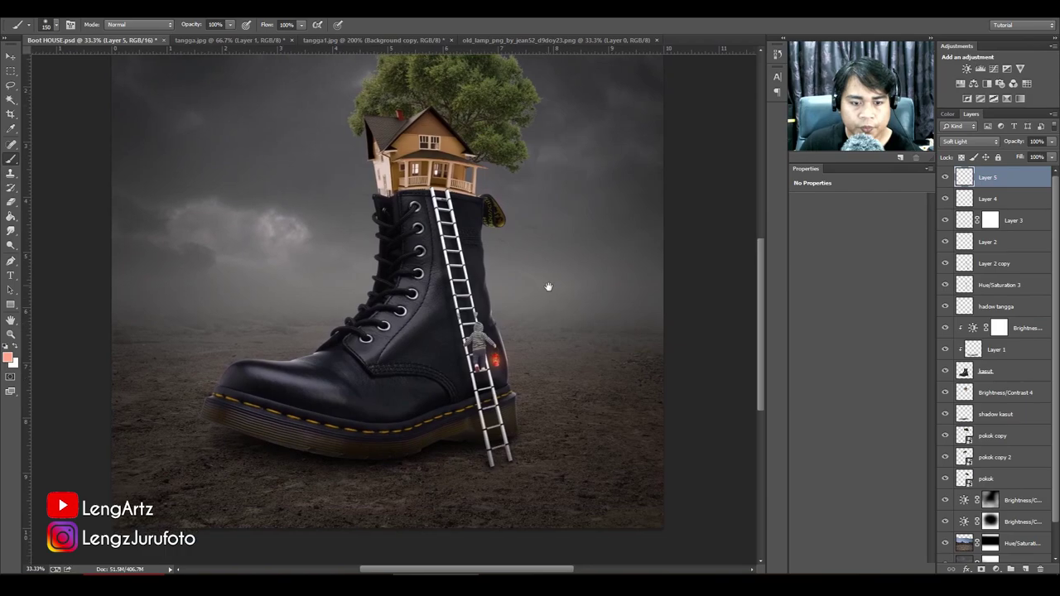
pyautogui.hotkey('ctrl', '-')
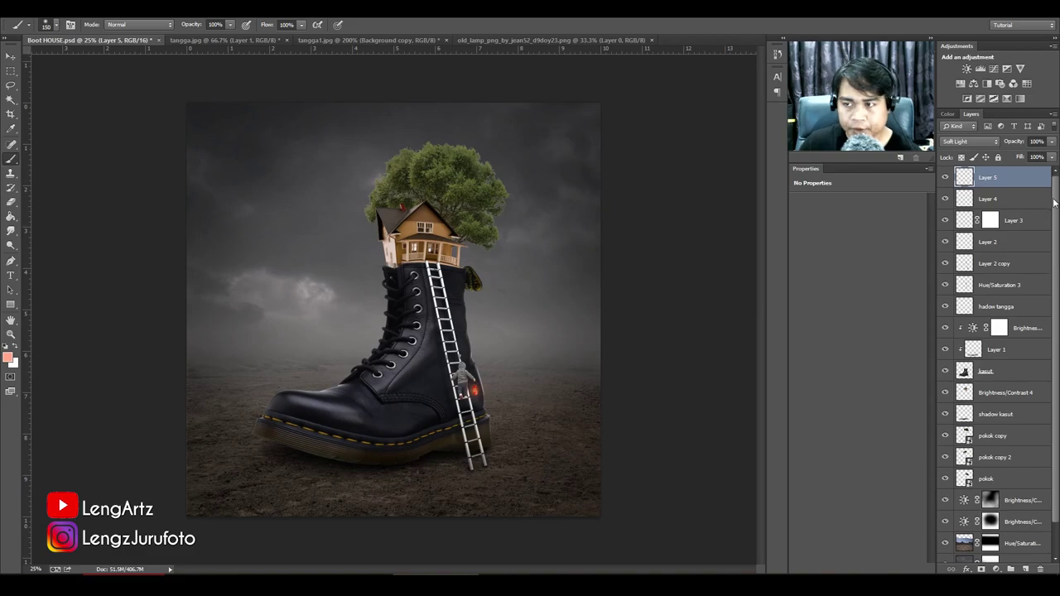
# Add a Brightness/Contrast adjustment layer above all layers with brightness -81 and contrast 19.
pyautogui.click(966, 70)
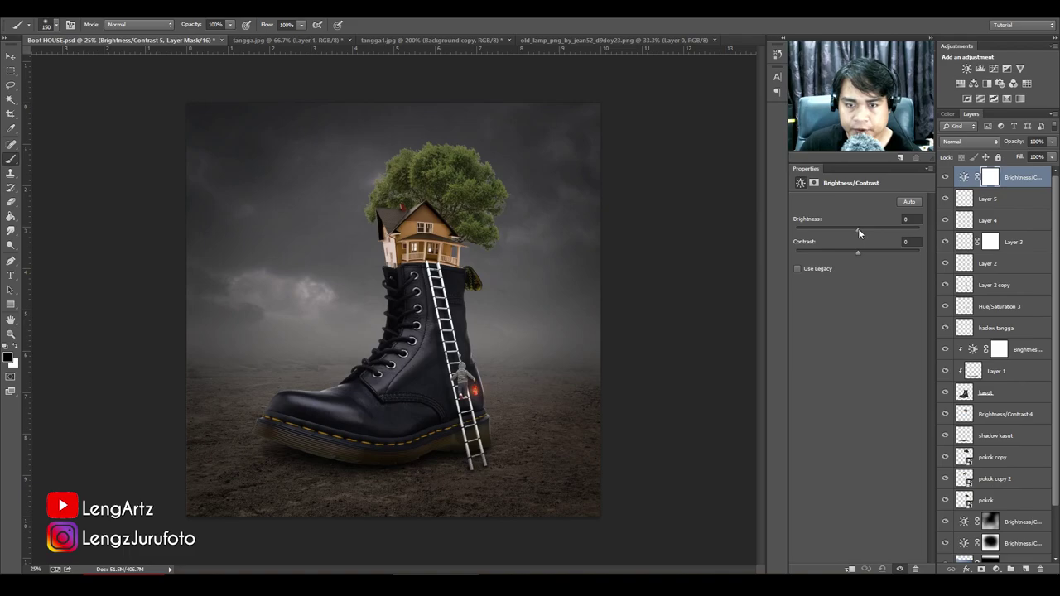
pyautogui.moveTo(858, 228); pyautogui.dragTo(869, 252)
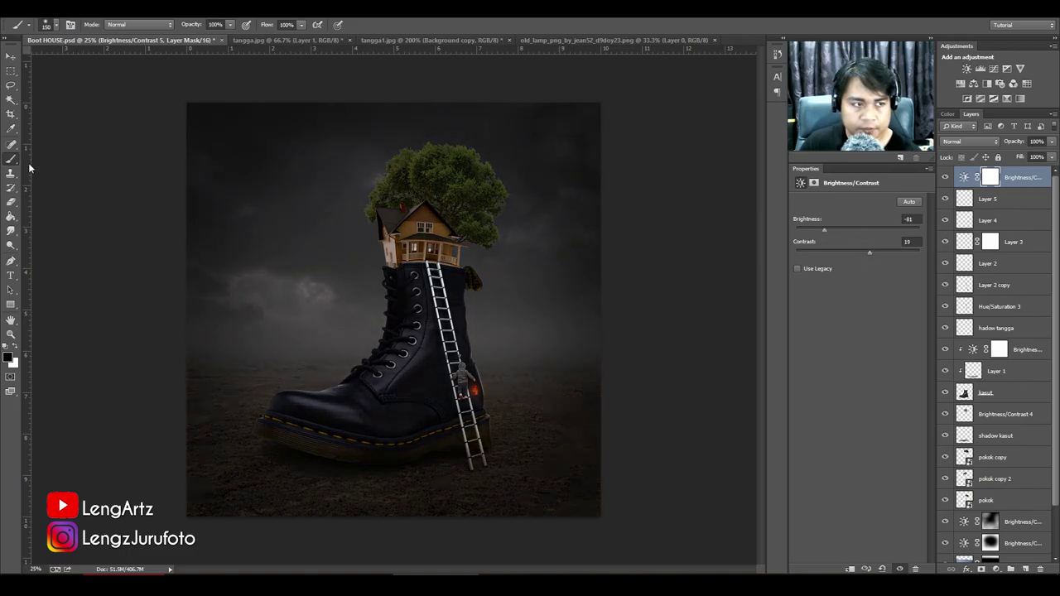
# Mask the darkening off the boot, ladder and child with a large soft black brush of about 1800 px.
pyautogui.click(16, 349)
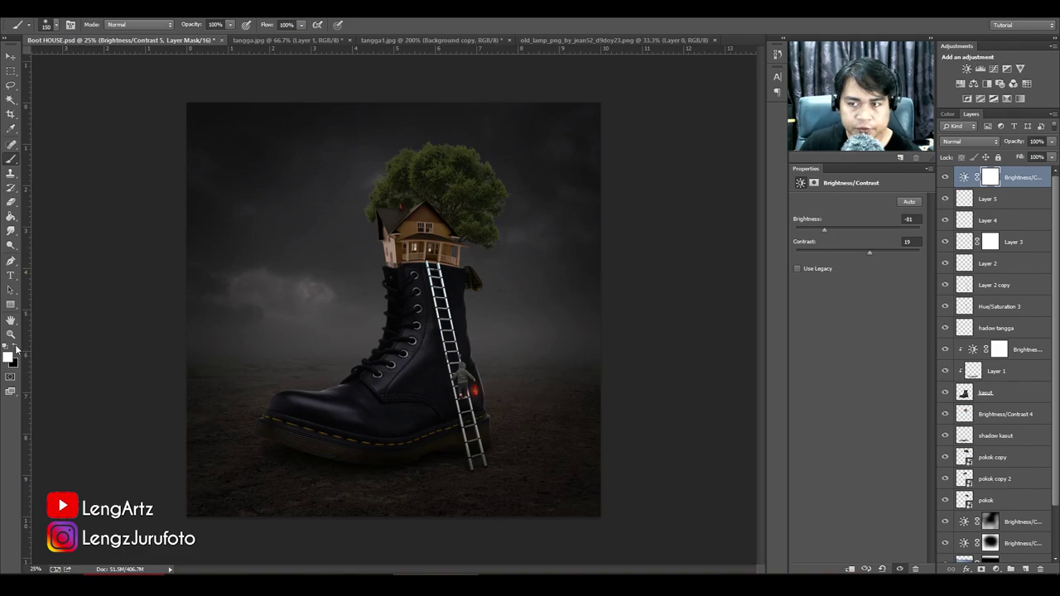
pyautogui.click(15, 348)
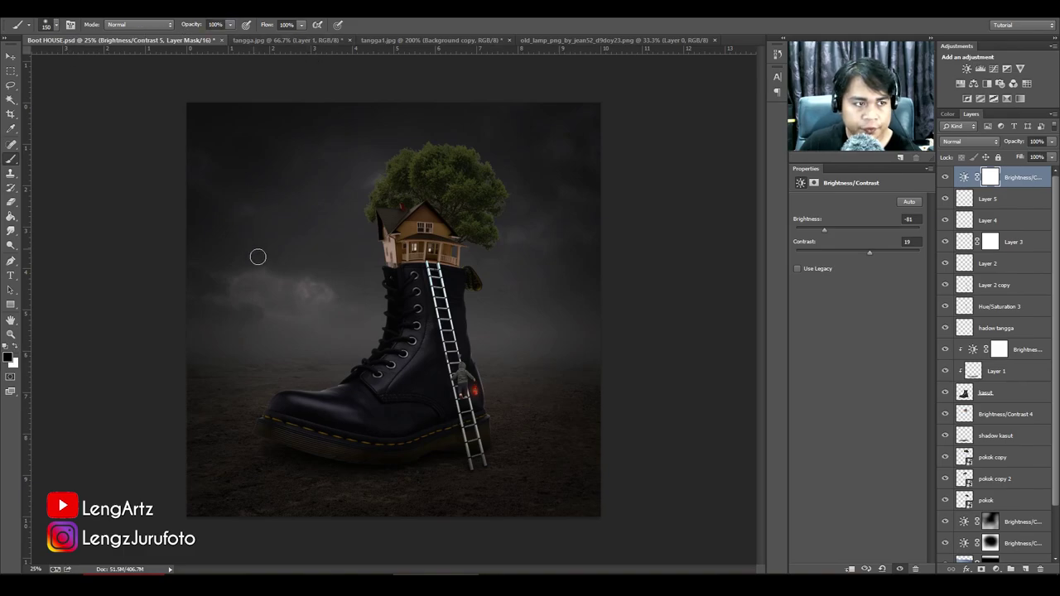
pyautogui.press(']')
pyautogui.press(']')
pyautogui.press(']')
pyautogui.press(']')
pyautogui.press(']')
pyautogui.press(']')
pyautogui.press(']')
pyautogui.press(']')
pyautogui.press(']')
pyautogui.press(']')
pyautogui.press(']')
pyautogui.press(']')
pyautogui.press(']')
pyautogui.press(']')
pyautogui.press(']')
pyautogui.press(']')
pyautogui.press(']')
pyautogui.press(']')
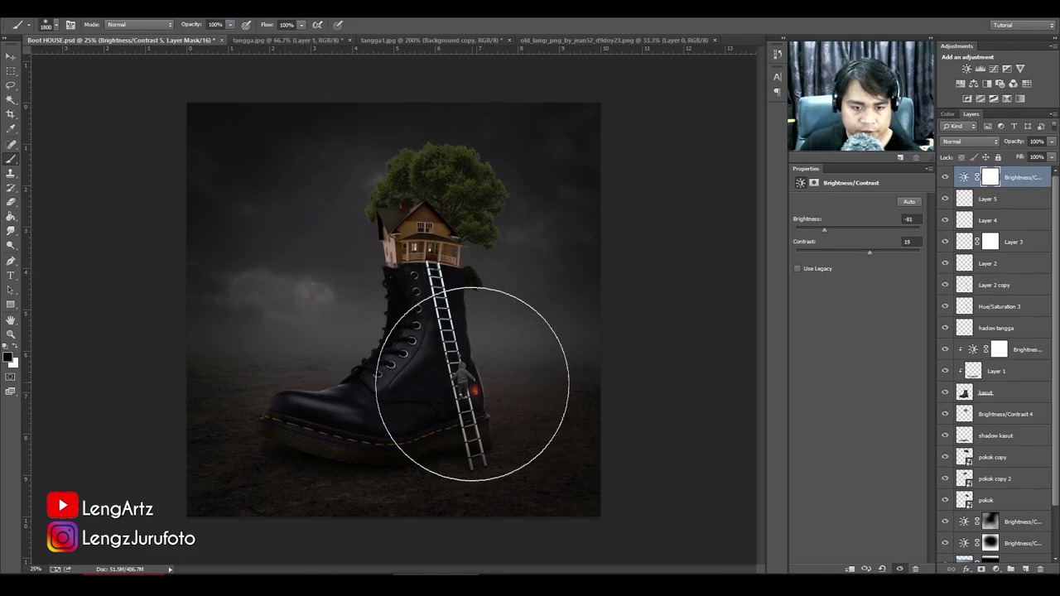
pyautogui.click(462, 386)
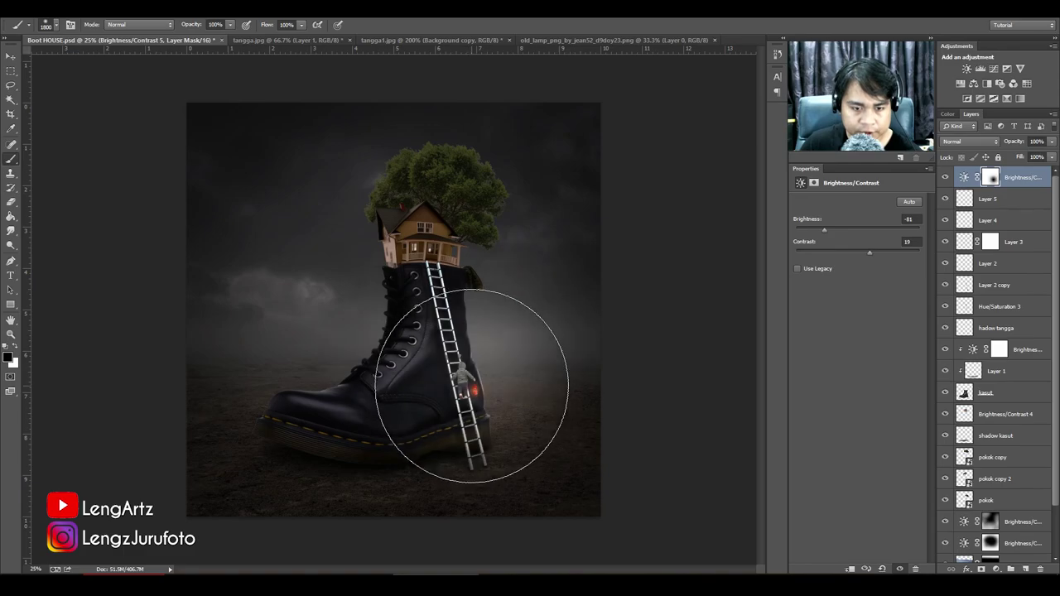
pyautogui.click(411, 336)
pyautogui.click(307, 387)
# Mask the darkening off the house, tree and central background with a soft black brush up to 2000 px, keeping the image edges dark.
pyautogui.press('[')
pyautogui.press(']')
pyautogui.press(']')
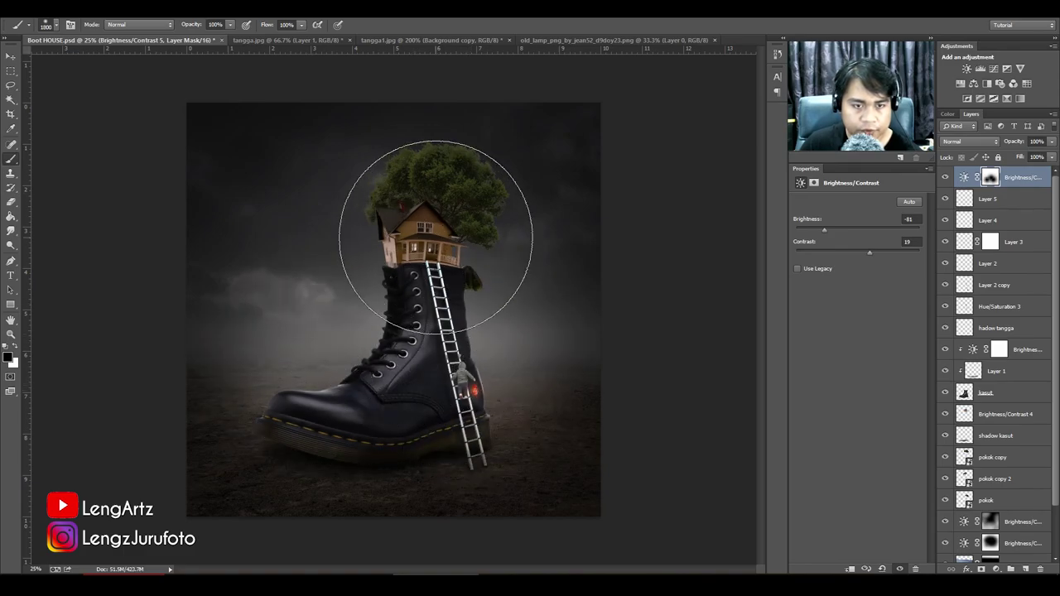
pyautogui.click(433, 238)
pyautogui.press(']')
pyautogui.press(']')
pyautogui.click(349, 259)
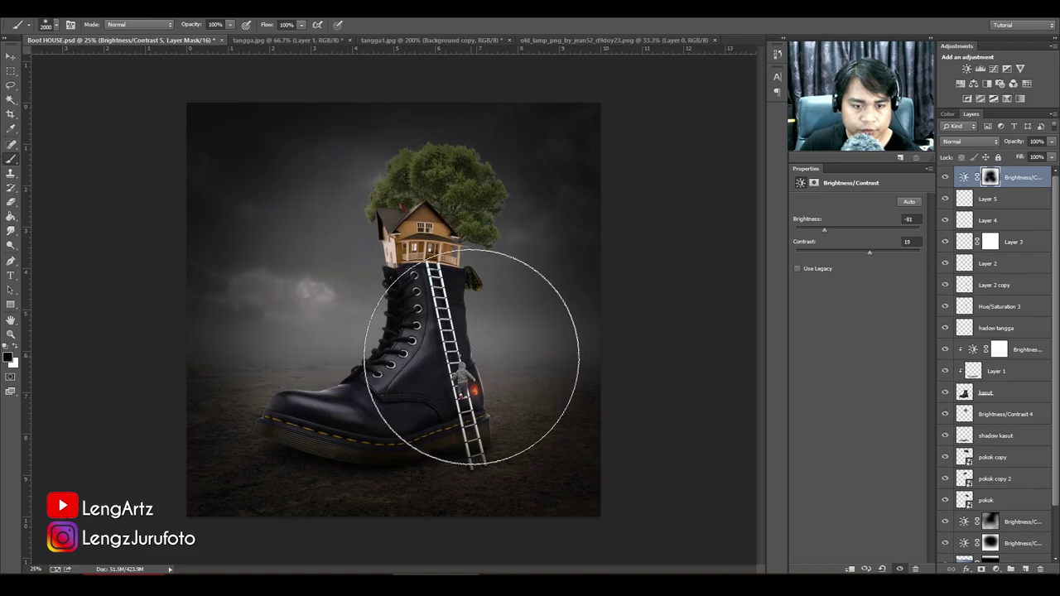
pyautogui.click(361, 313)
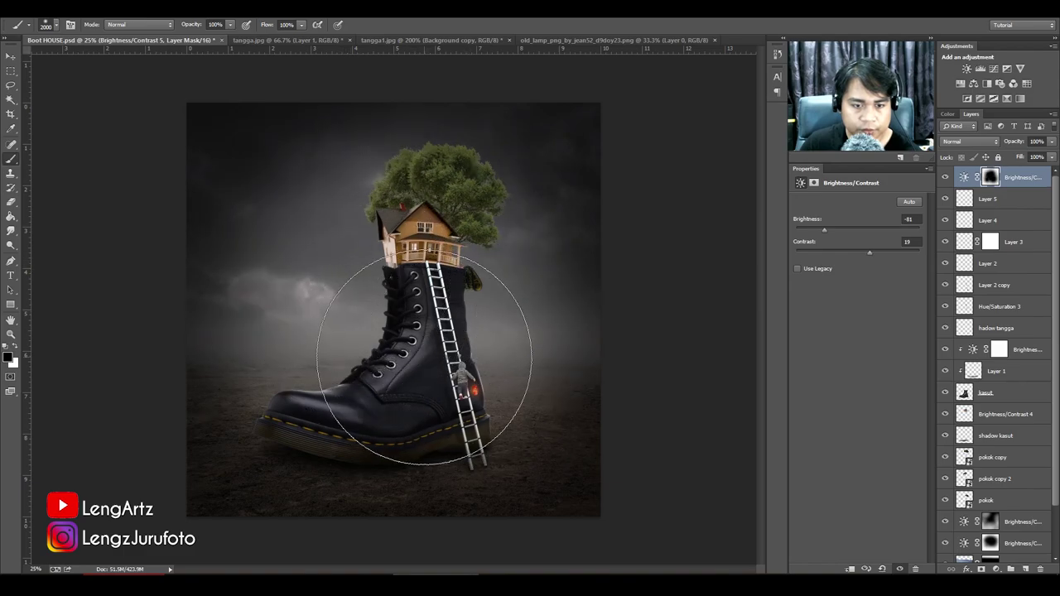
pyautogui.click(427, 358)
pyautogui.press('[')
pyautogui.press('[')
pyautogui.press('[')
pyautogui.press('[')
pyautogui.press('[')
pyautogui.press('[')
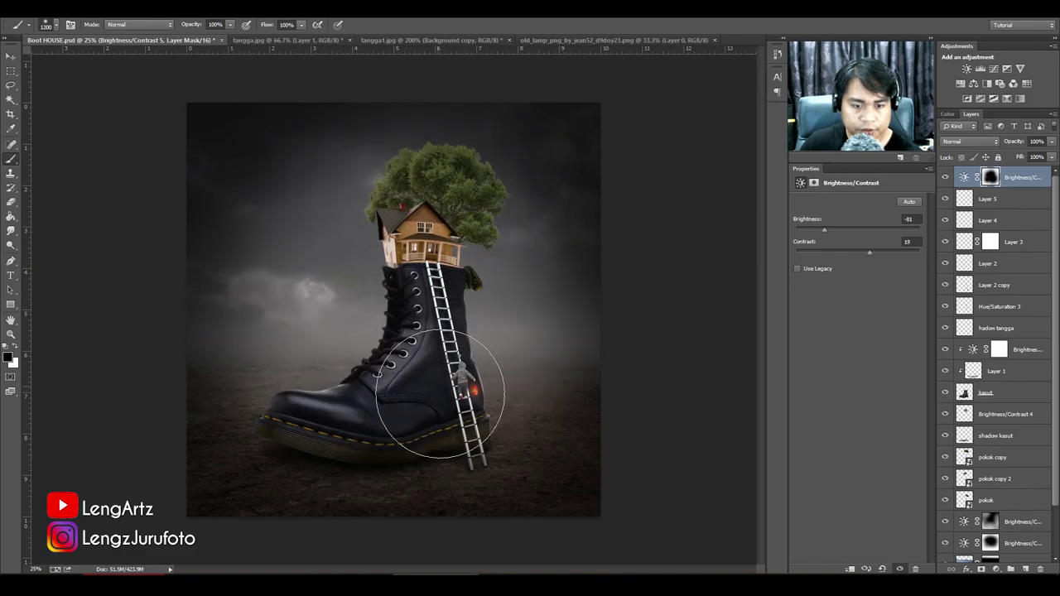
pyautogui.press(']')
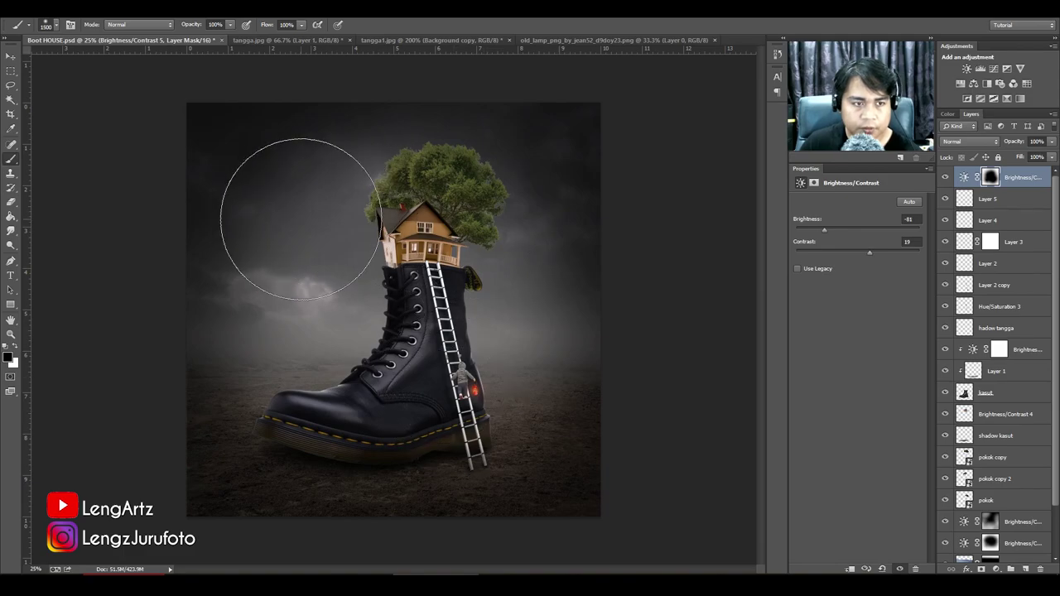
# Reduce the opacity of the top Brightness/Contrast layer to 61%.
pyautogui.moveTo(1014, 146); pyautogui.dragTo(862, 156)
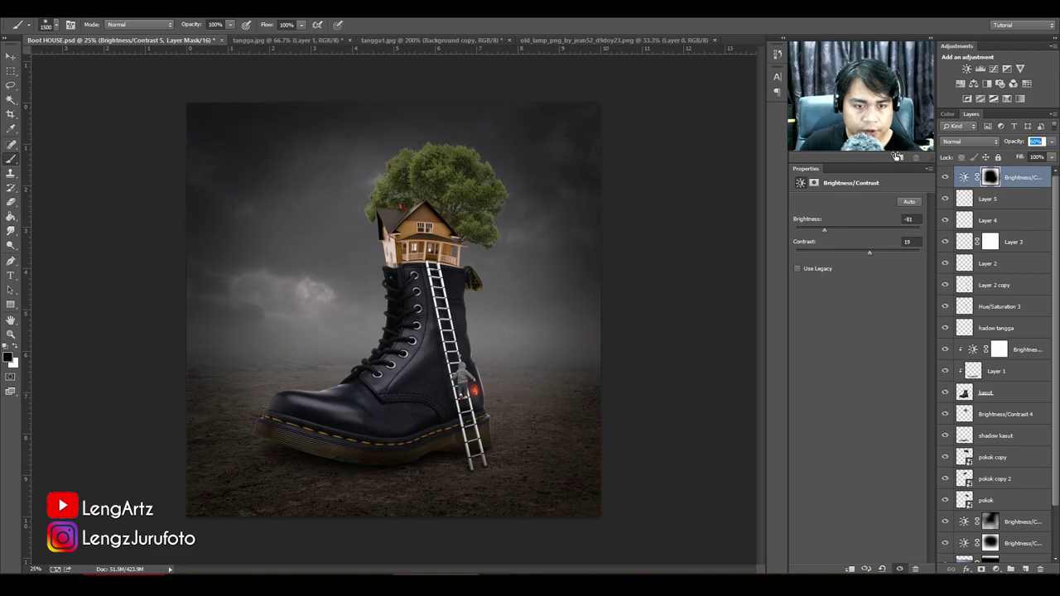
pyautogui.hotkey('ctrl', '-')
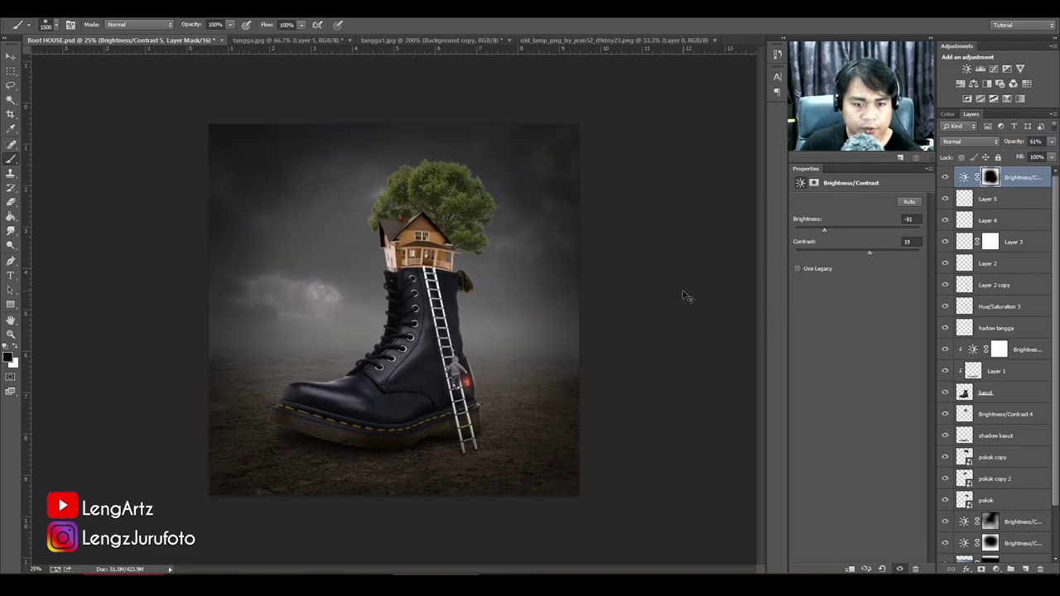
pyautogui.hotkey('ctrl', '+')
pyautogui.hotkey('ctrl', '+')
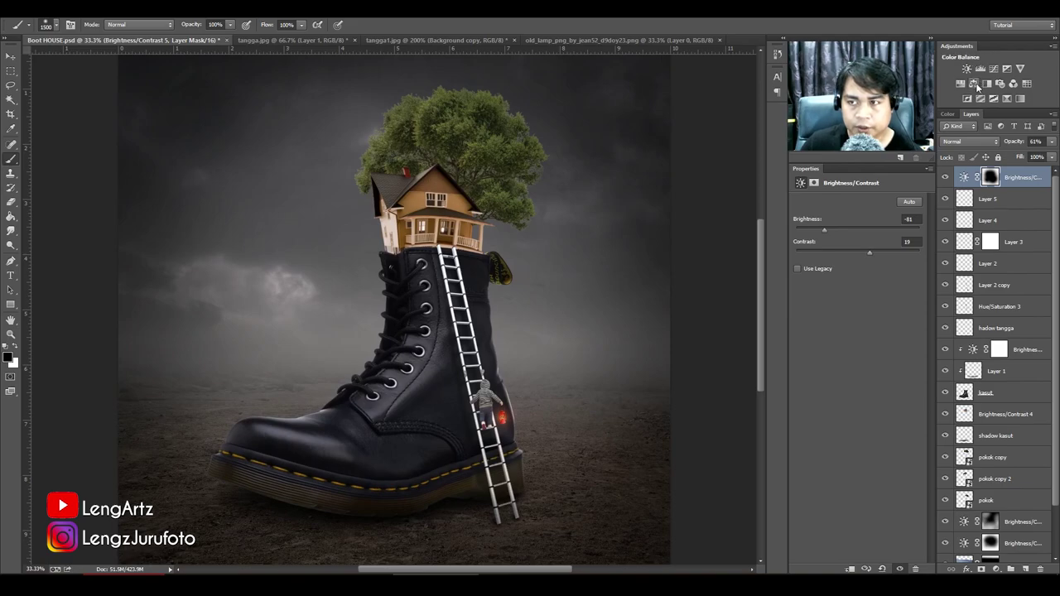
# Add a Color Balance adjustment layer on top with midtones at red +15, magenta -3 and blue +27.
pyautogui.click(974, 84)
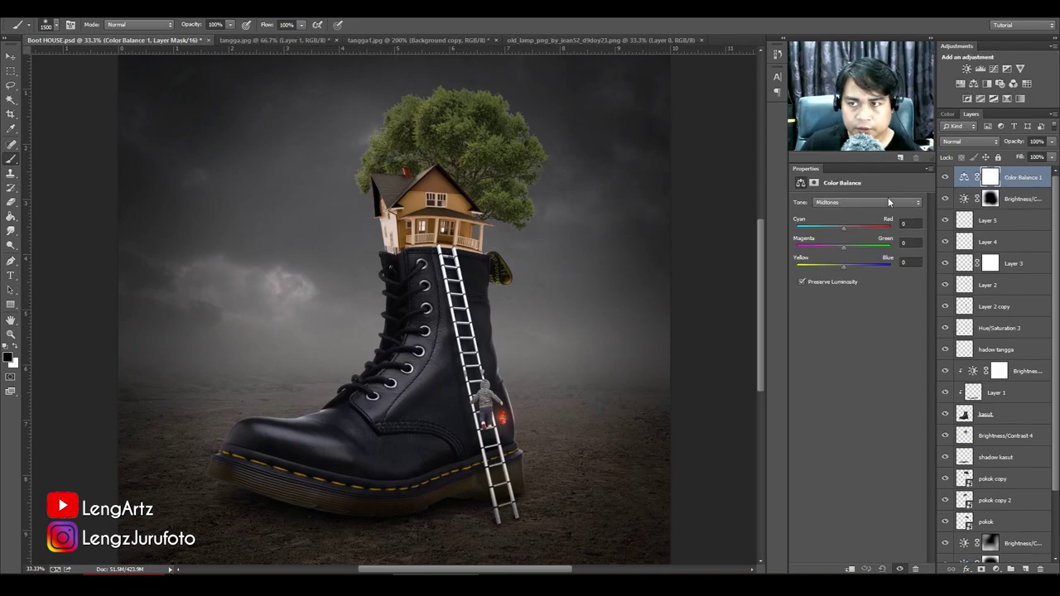
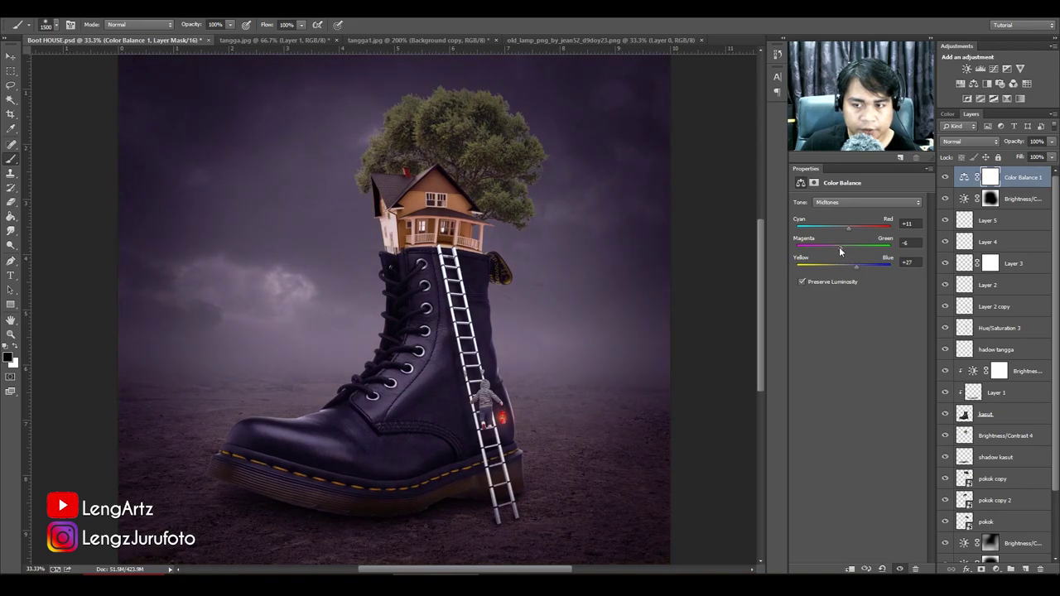
pyautogui.moveTo(849, 227); pyautogui.dragTo(839, 230)
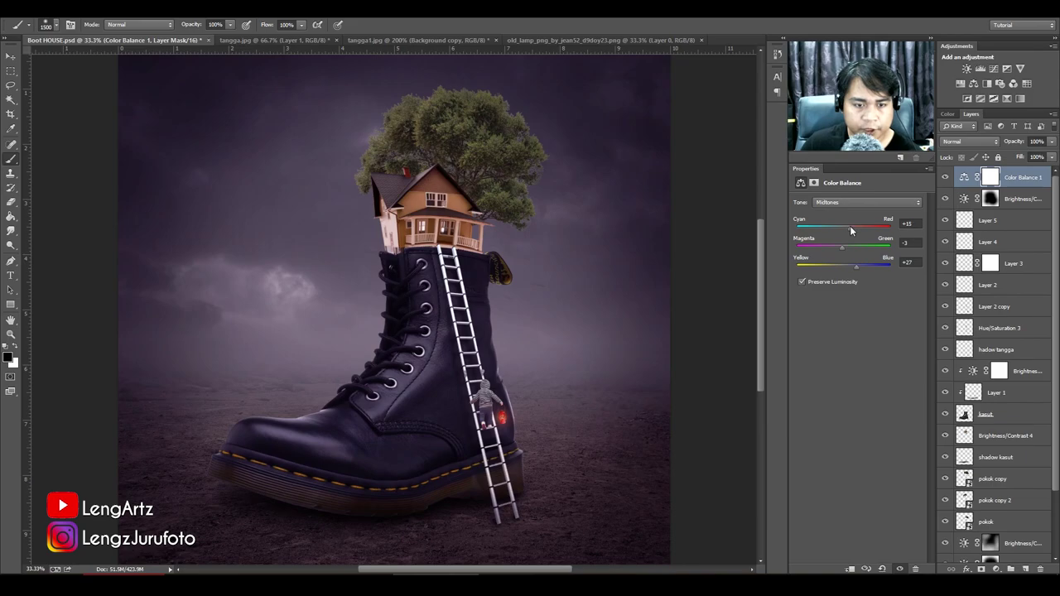
pyautogui.hotkey('ctrl', '-')
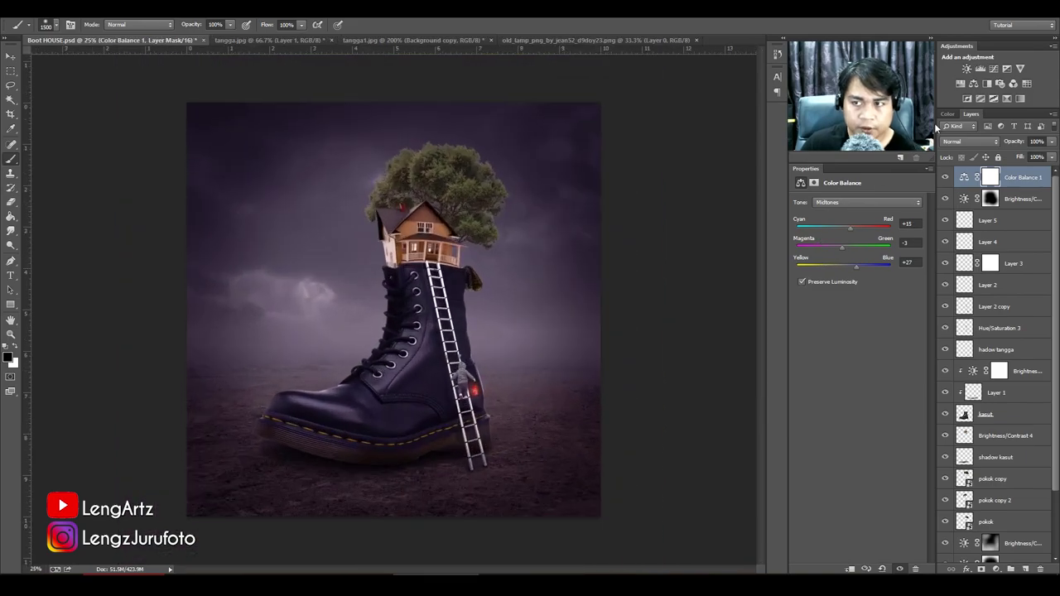
# Set the Color Balance highlights to red +4, green +20 and yellow -18.
pyautogui.click(835, 203)
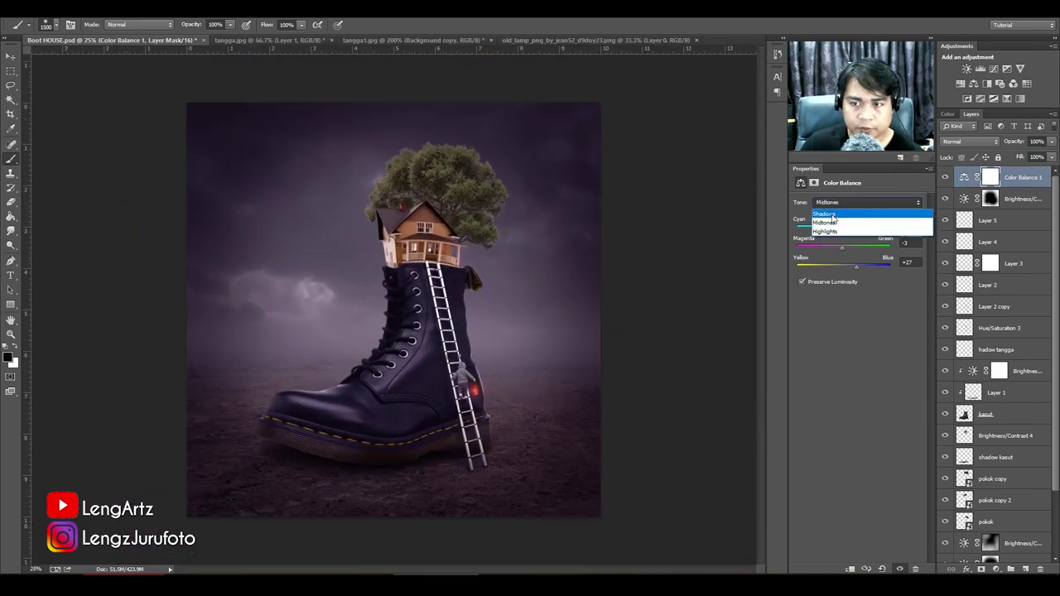
pyautogui.click(835, 232)
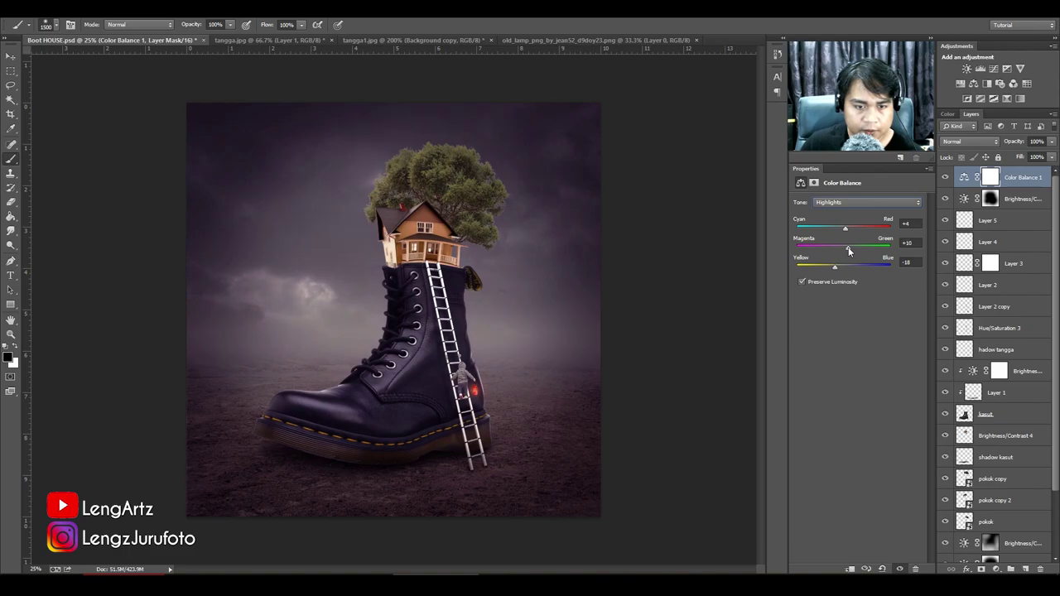
pyautogui.moveTo(848, 251); pyautogui.dragTo(861, 251)
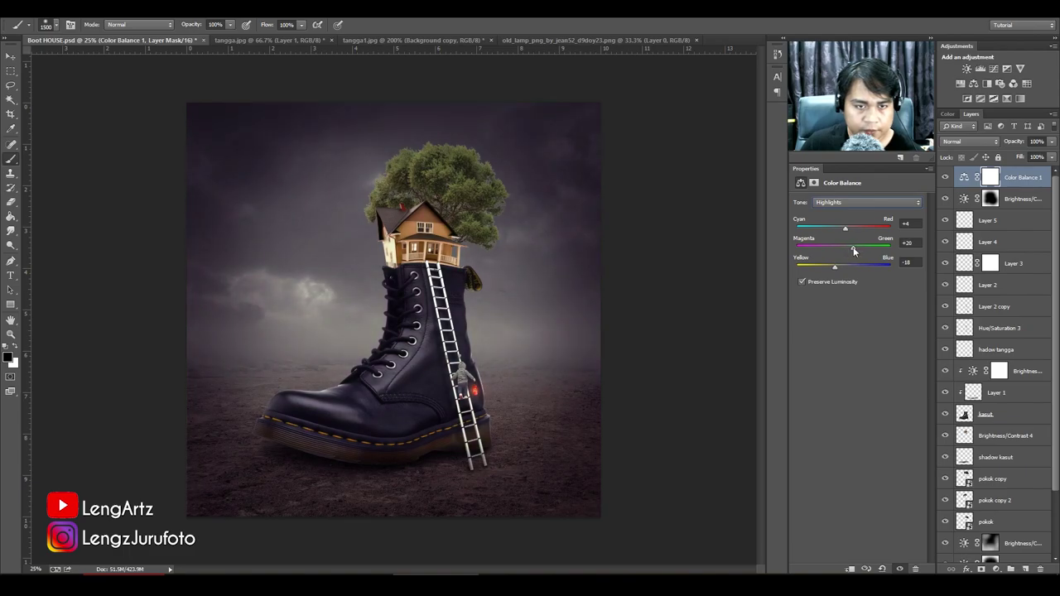
pyautogui.hotkey('ctrl', '-')
pyautogui.hotkey('ctrl', '-')
pyautogui.hotkey('ctrl', '+')
pyautogui.hotkey('ctrl', '+')
pyautogui.hotkey('ctrl', '+')
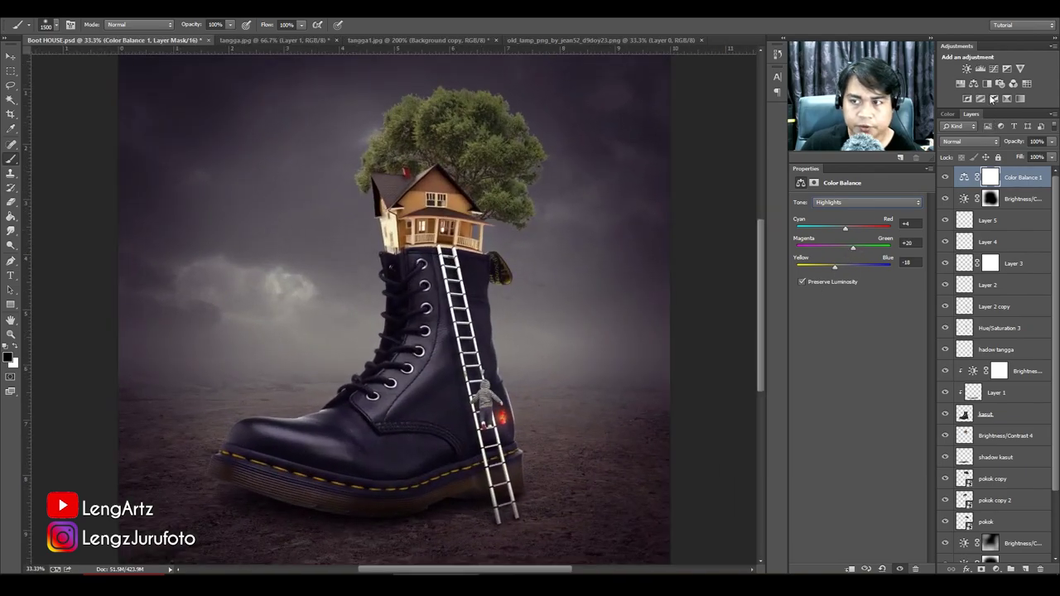
# Add a Curves adjustment layer with slightly lifted blacks and a gentle S-curve through input 70, output 60 and input 152, output 156.
pyautogui.click(994, 67)
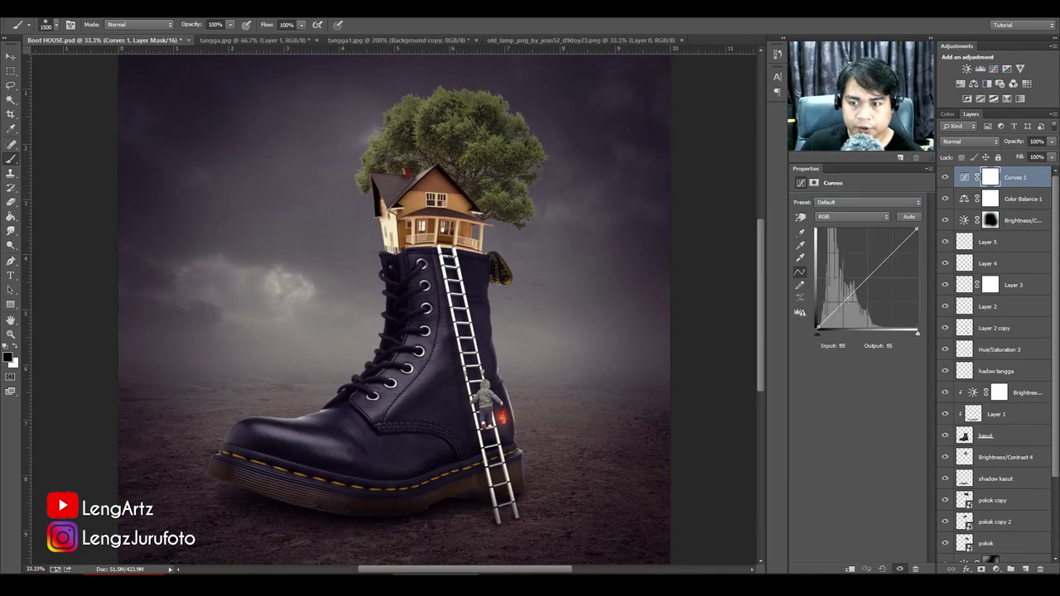
pyautogui.click(844, 302)
pyautogui.moveTo(818, 328); pyautogui.dragTo(814, 324)
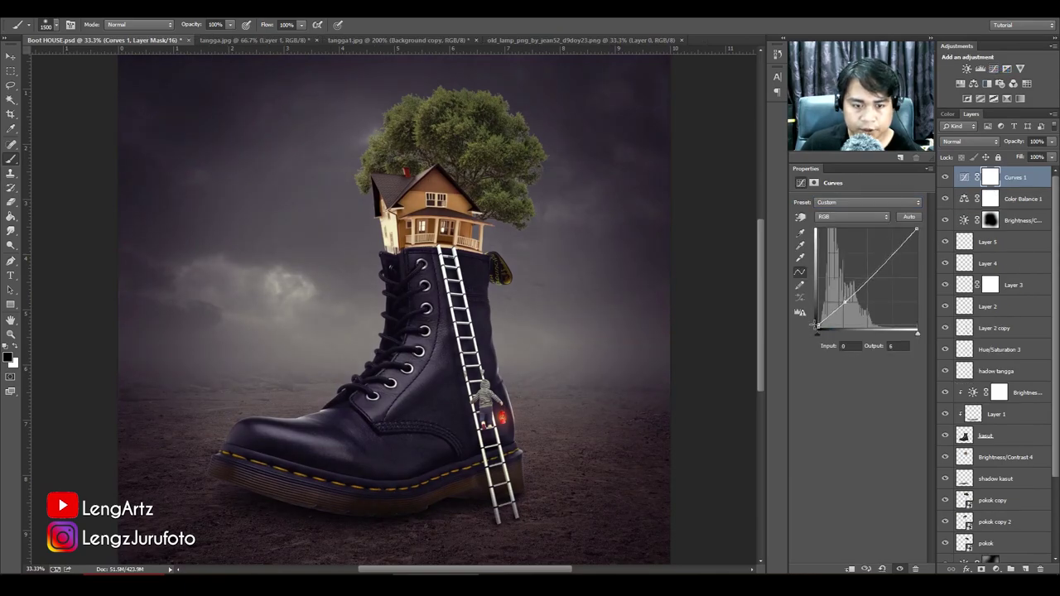
pyautogui.click(878, 267)
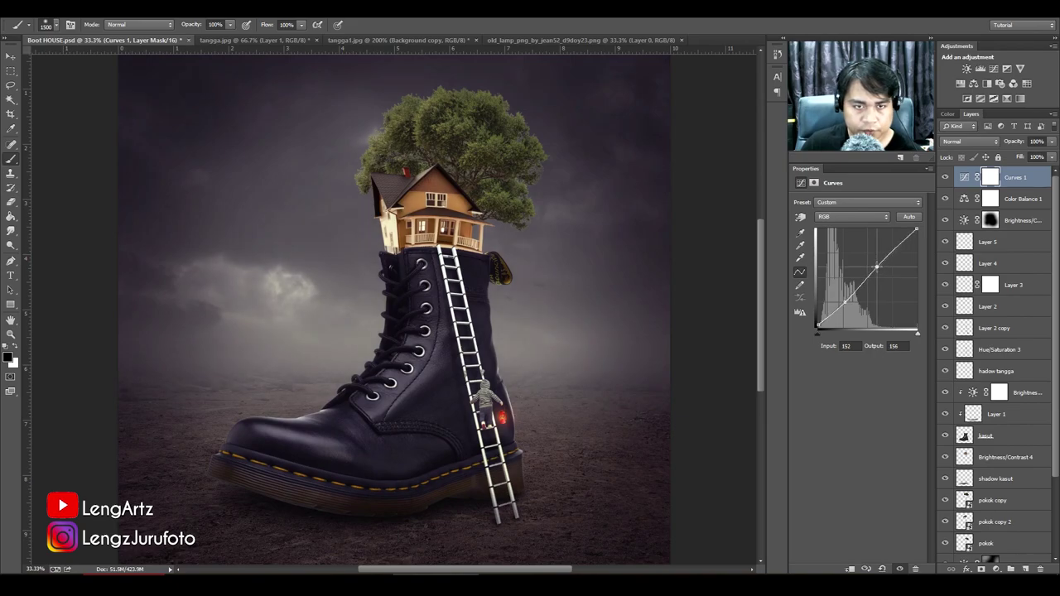
pyautogui.moveTo(845, 302); pyautogui.dragTo(845, 304)
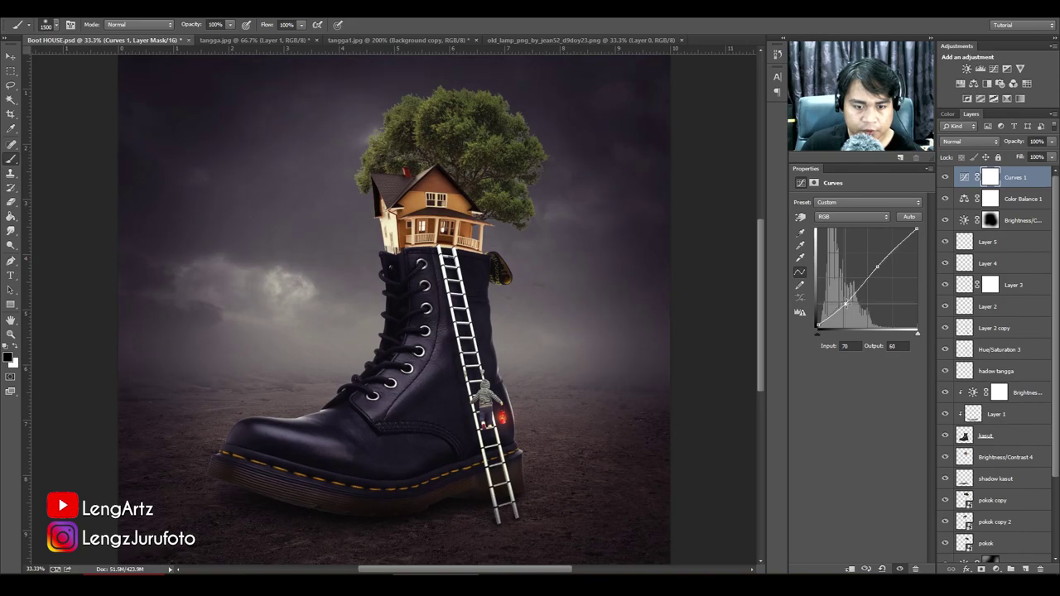
# Reduce the opacity of the Curves layer to 31%.
pyautogui.hotkey('ctrl', '-')
pyautogui.hotkey('ctrl', '-')
pyautogui.hotkey('ctrl', '-')
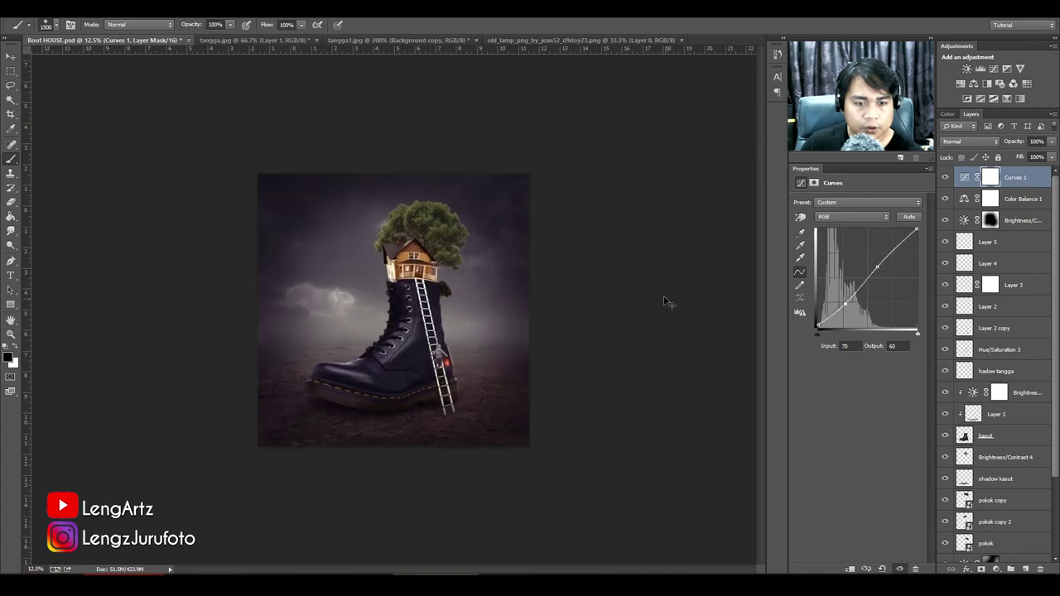
pyautogui.hotkey('ctrl', '+')
pyautogui.hotkey('ctrl', '+')
pyautogui.hotkey('ctrl', '+')
pyautogui.hotkey('ctrl', '-')
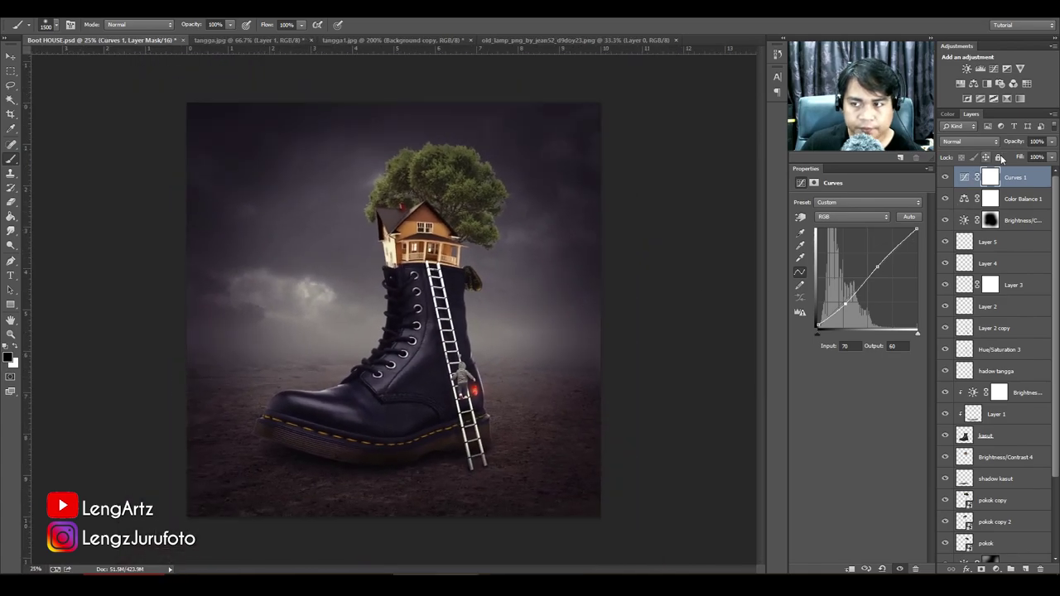
pyautogui.moveTo(1017, 143); pyautogui.dragTo(831, 158)
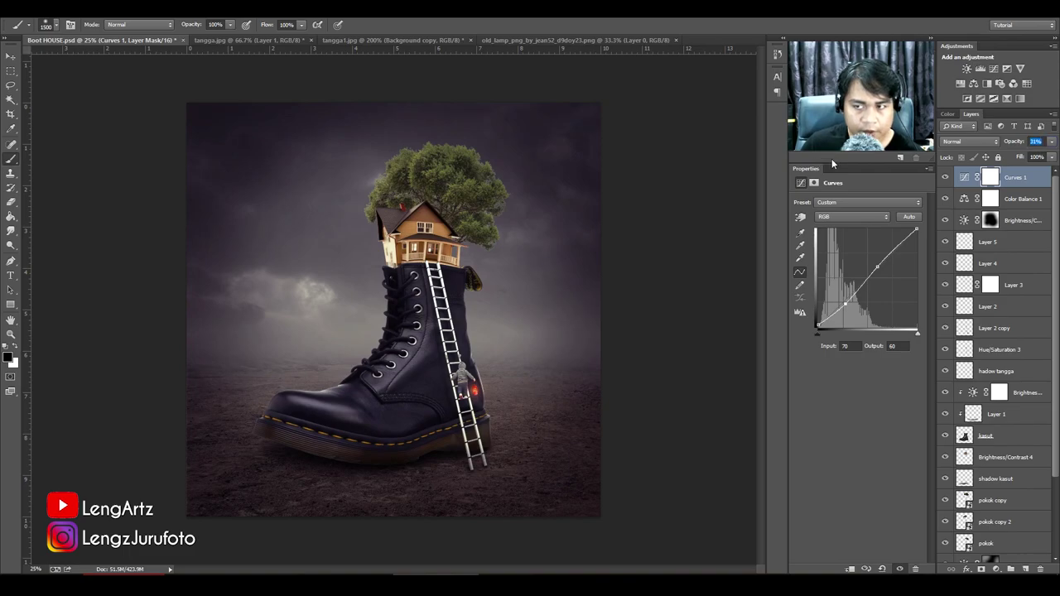
# Add a Levels adjustment layer on top with the RGB input black point at 1 and white point at 227.
pyautogui.click(980, 69)
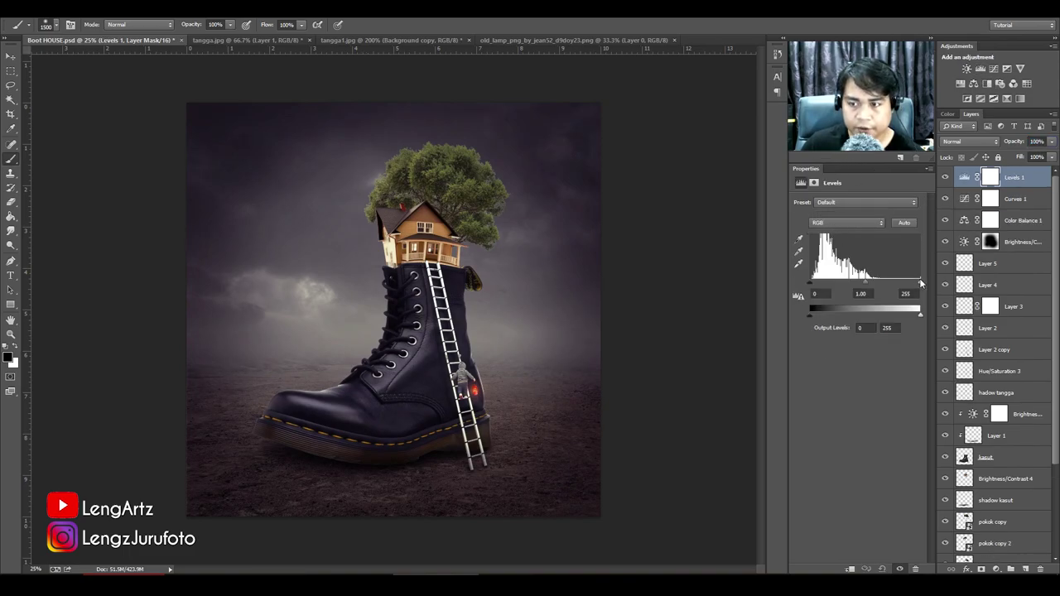
pyautogui.moveTo(919, 284); pyautogui.dragTo(907, 282)
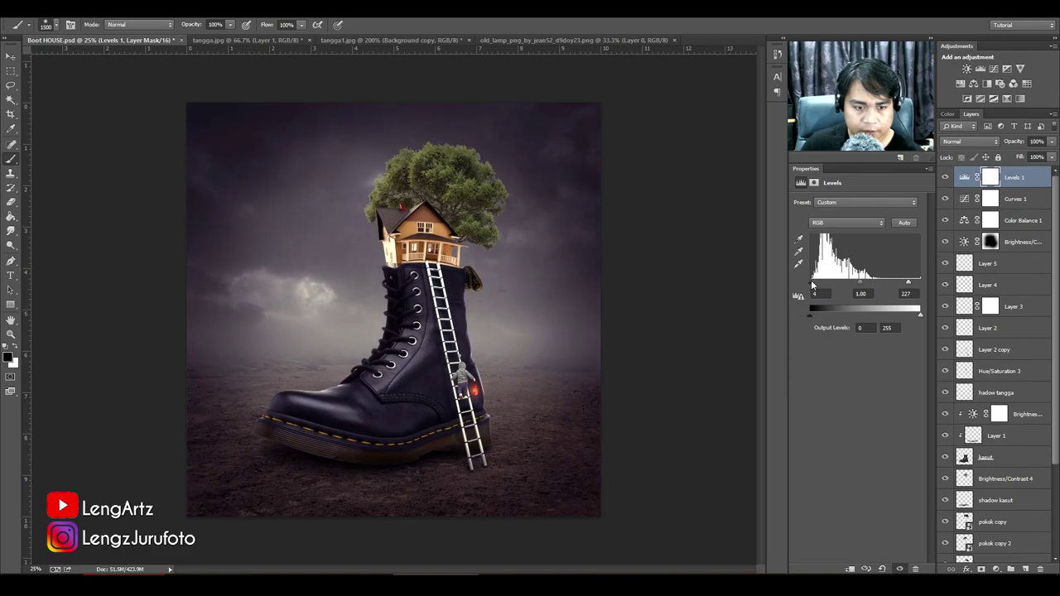
pyautogui.hotkey('ctrl', '+')
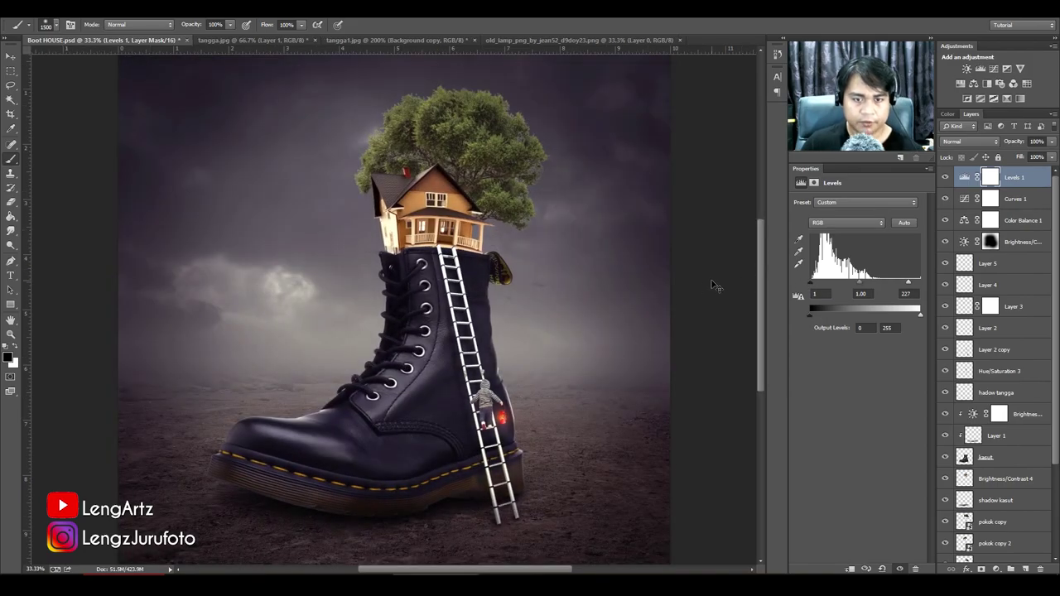
# Group the layers pokok copy, pokok copy 2 and pokok, and add a layer mask to the group.
pyautogui.hotkey('ctrl', '+')
pyautogui.hotkey('ctrl', '-')
pyautogui.hotkey('ctrl', '+')
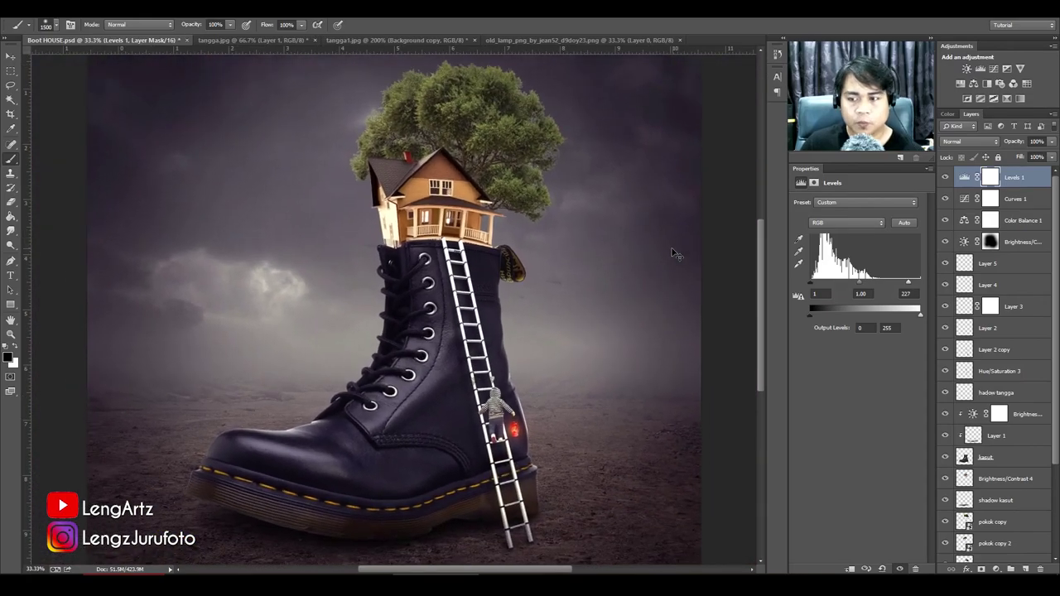
pyautogui.moveTo(568, 203); pyautogui.dragTo(502, 263)
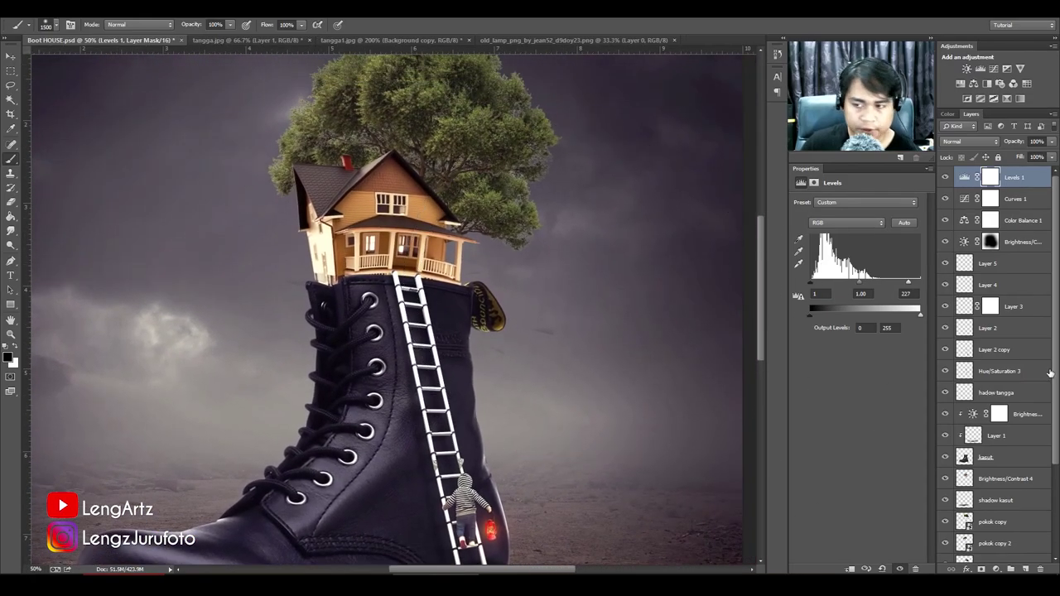
pyautogui.scroll(-3, 1018, 406)
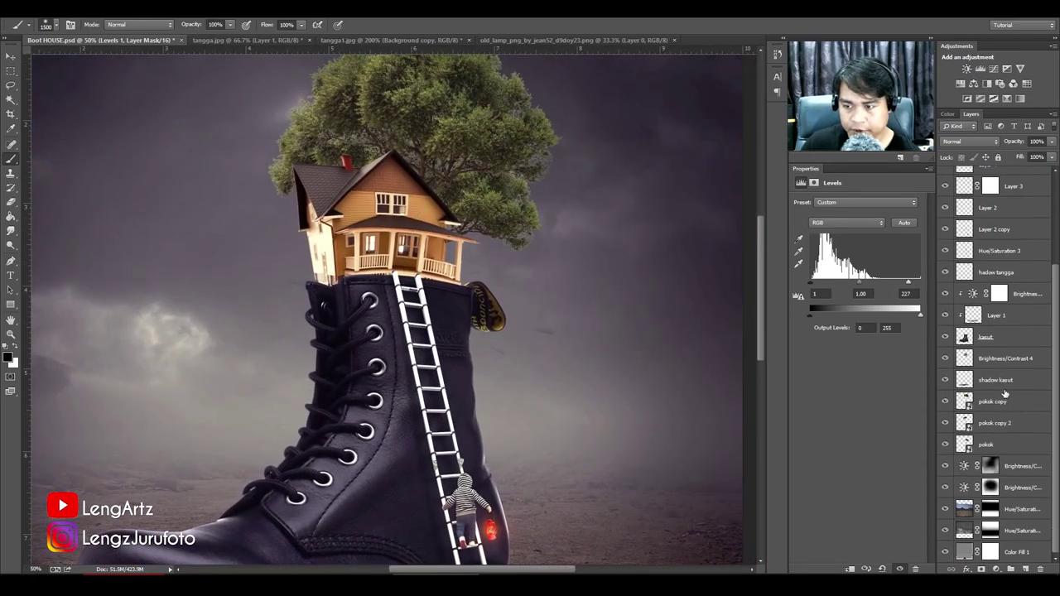
pyautogui.click(982, 402)
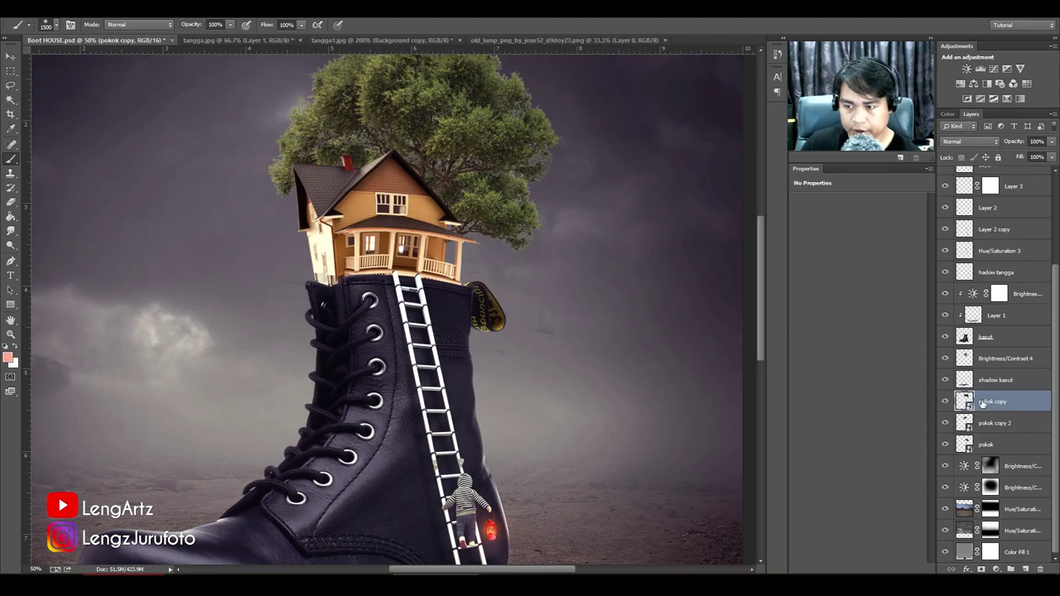
pyautogui.keyDown('shift'); pyautogui.click(1001, 443); pyautogui.keyUp('shift')
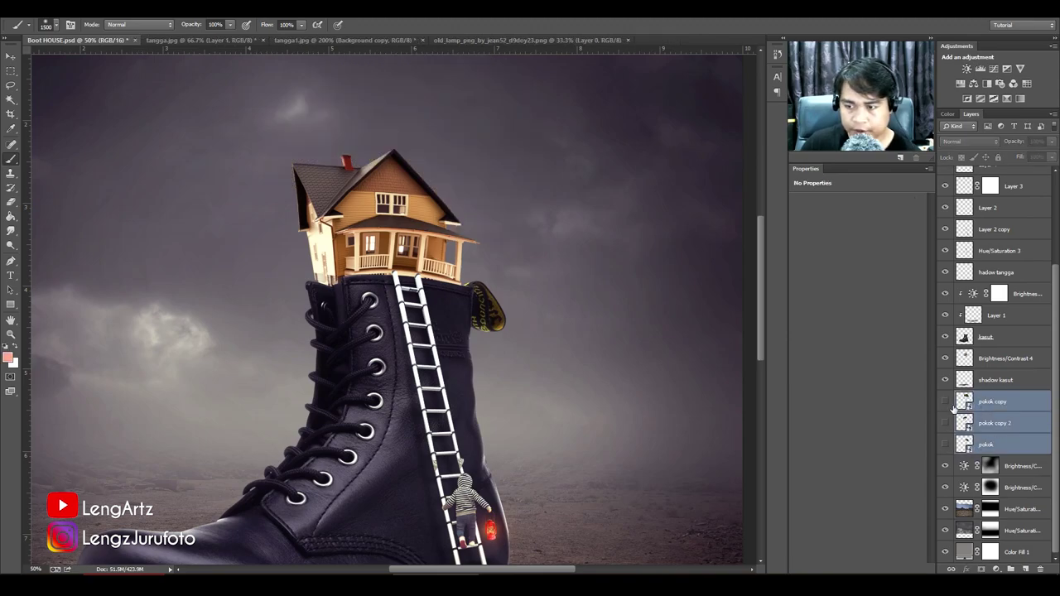
pyautogui.click(945, 444)
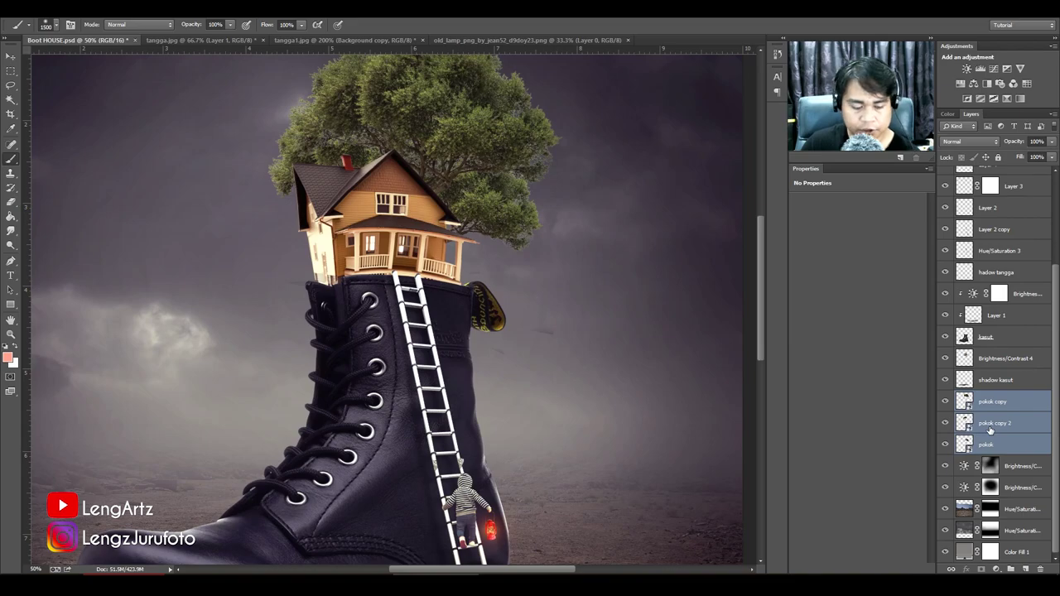
pyautogui.hotkey('ctrl', 'g')
pyautogui.click(981, 569)
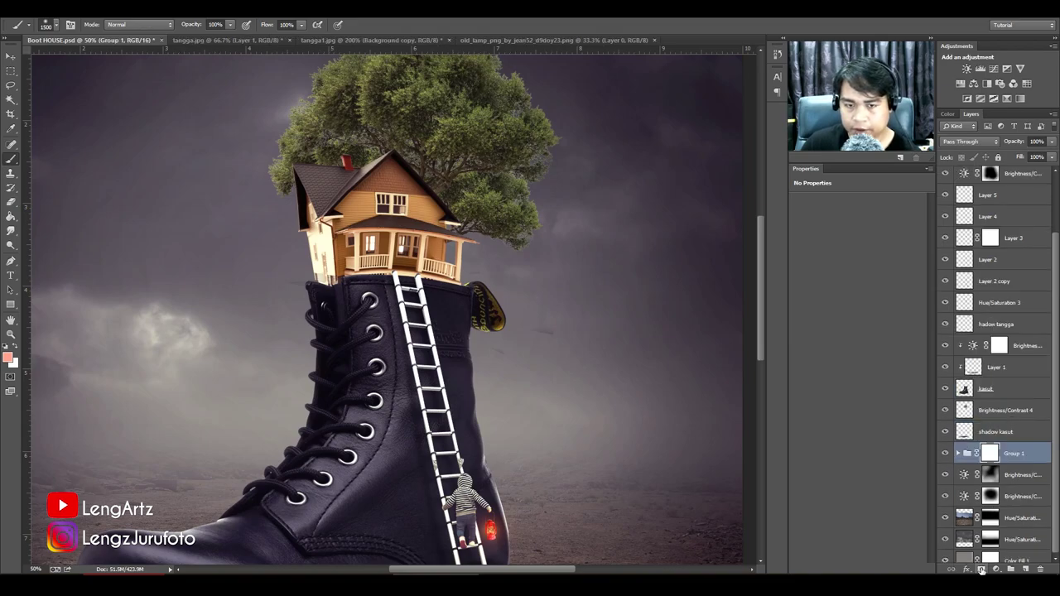
# Paint black on the tree group's mask with a soft brush of about 600 px to hide the stray tree remnants beside the boot.
pyautogui.press('[')
pyautogui.press('[')
pyautogui.press('[')
pyautogui.press('[')
pyautogui.press('[')
pyautogui.press('[')
pyautogui.press('[')
pyautogui.press('[')
pyautogui.press('[')
pyautogui.press('[')
pyautogui.press('[')
pyautogui.press('[')
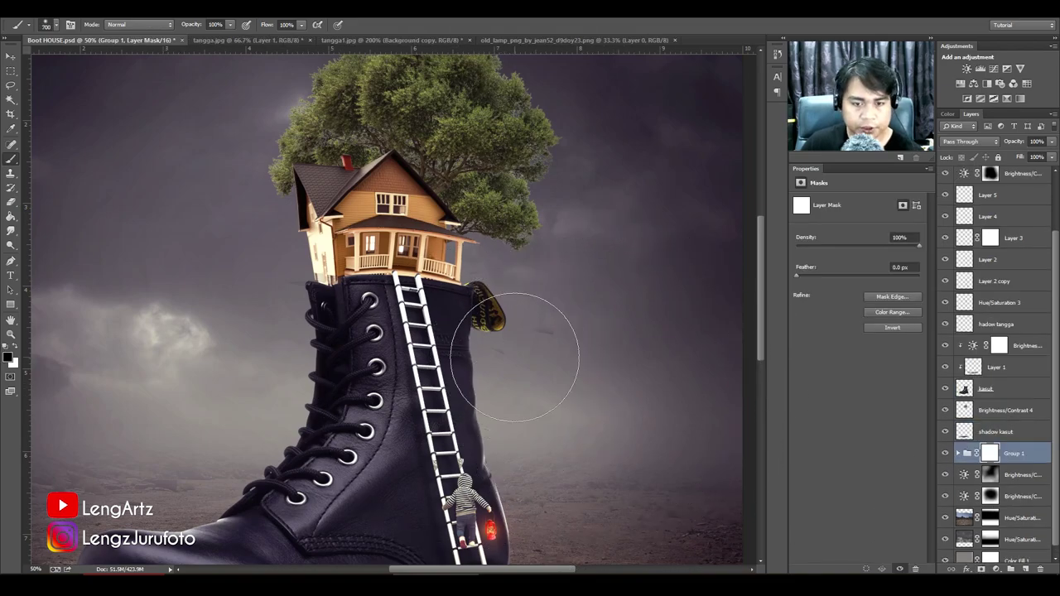
pyautogui.press(']')
pyautogui.press(']')
pyautogui.press(']')
pyautogui.moveTo(586, 343)
pyautogui.mouseDown()
pyautogui.moveTo(440, 363)
pyautogui.moveTo(560, 359)
pyautogui.mouseUp()
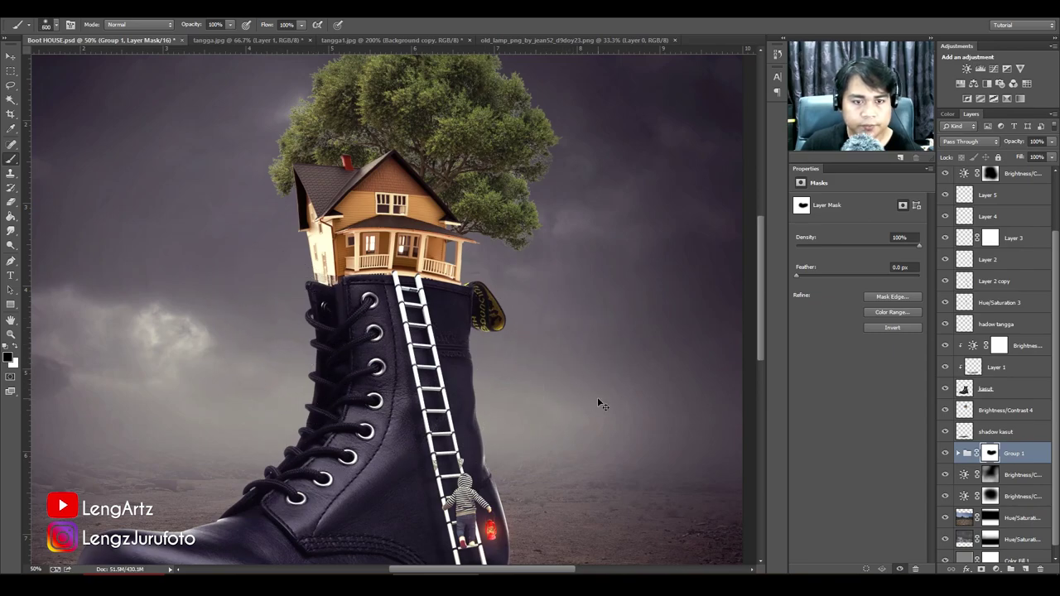
# Add a Brightness/Contrast adjustment layer above Levels 1 with brightness 21 and contrast 13, and invert its mask to black.
pyautogui.hotkey('ctrl', '-')
pyautogui.hotkey('ctrl', '-')
pyautogui.scroll(2, 1022, 260)
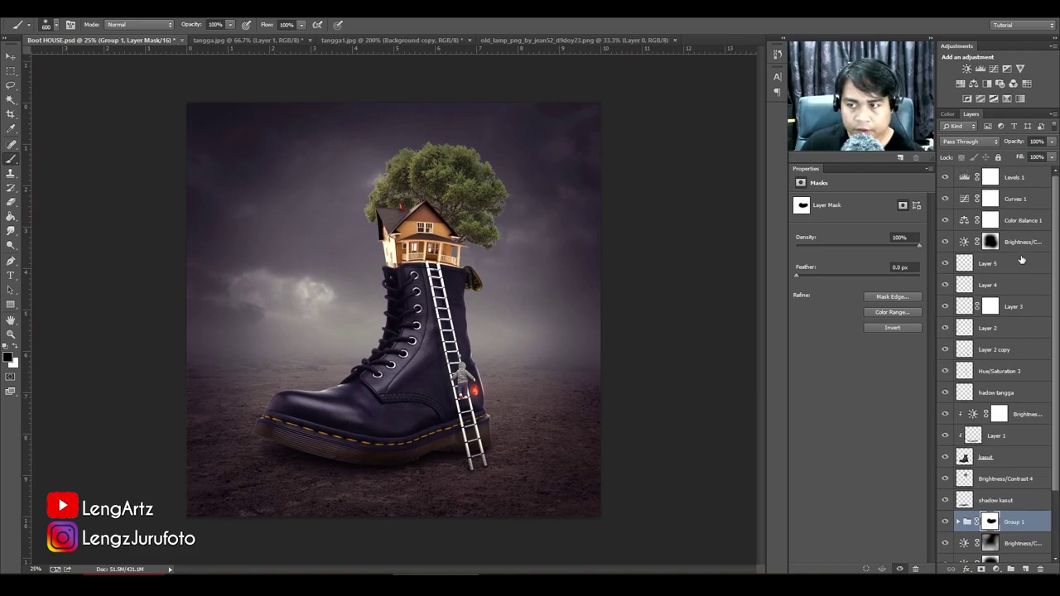
pyautogui.click(1038, 180)
pyautogui.click(964, 69)
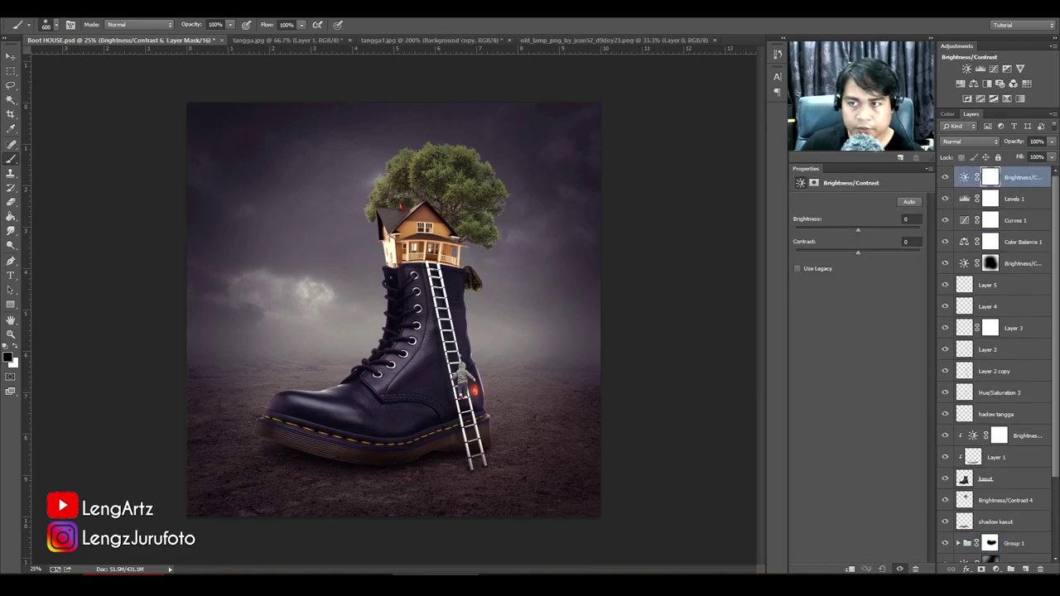
pyautogui.moveTo(859, 229); pyautogui.dragTo(865, 251)
pyautogui.hotkey('ctrl', 'i')
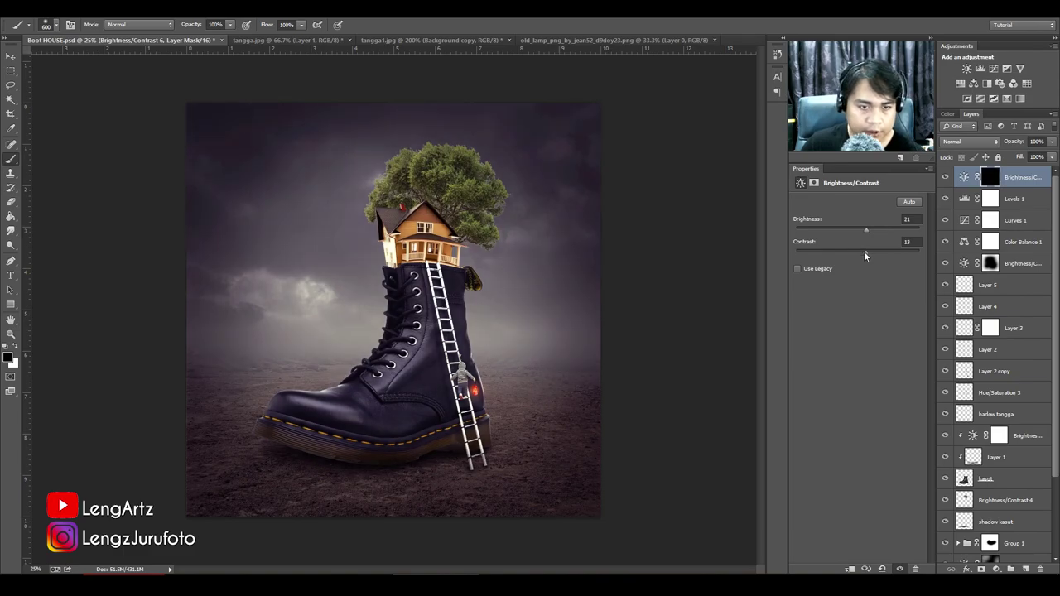
# Paint white on the new Brightness/Contrast mask with a soft brush of up to about 400 px to brighten the boot's highlights.
pyautogui.press('[')
pyautogui.press('[')
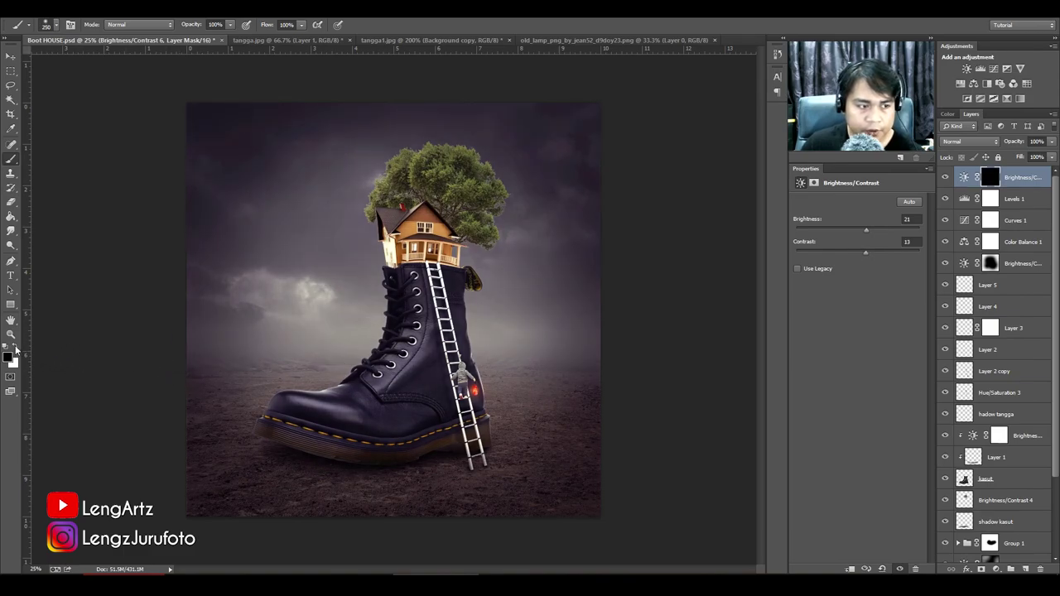
pyautogui.click(15, 346)
pyautogui.press('[')
pyautogui.moveTo(415, 326)
pyautogui.mouseDown()
pyautogui.moveTo(360, 401)
pyautogui.moveTo(298, 401)
pyautogui.mouseUp()
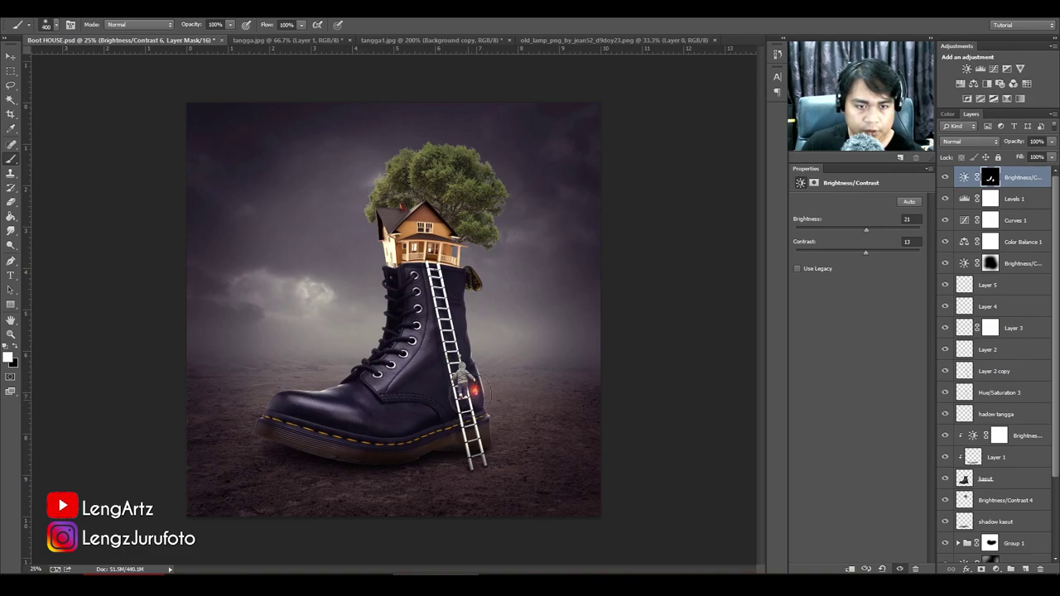
pyautogui.press(']')
pyautogui.press(']')
pyautogui.press(']')
# Compare the image with and without the vignette Brightness/Contrast layer and the Color Balance layer.
pyautogui.click(945, 263)
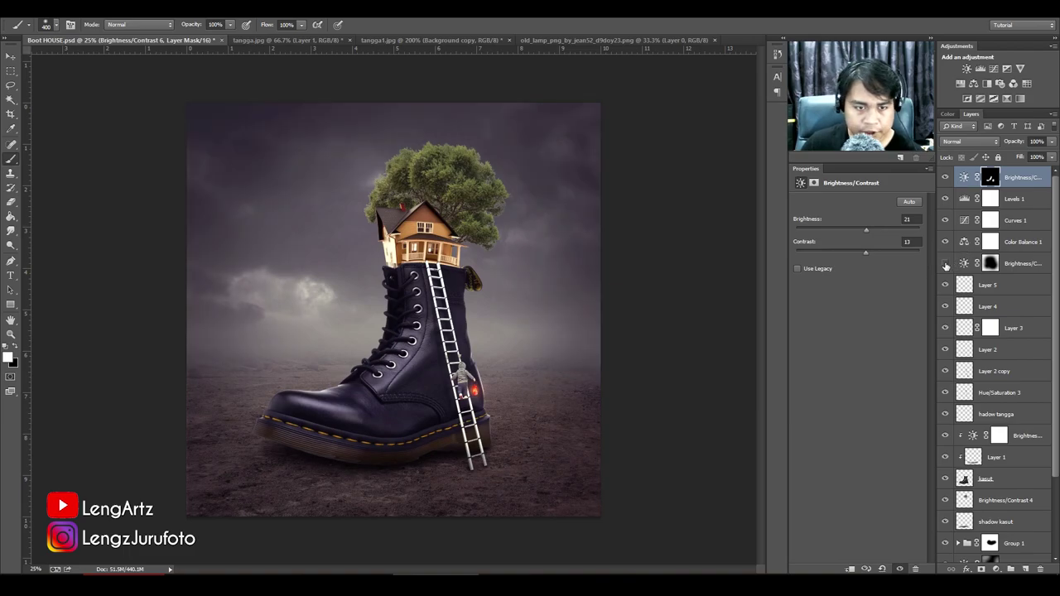
pyautogui.click(946, 263)
pyautogui.hotkey('ctrl', '+')
pyautogui.hotkey('ctrl', '+')
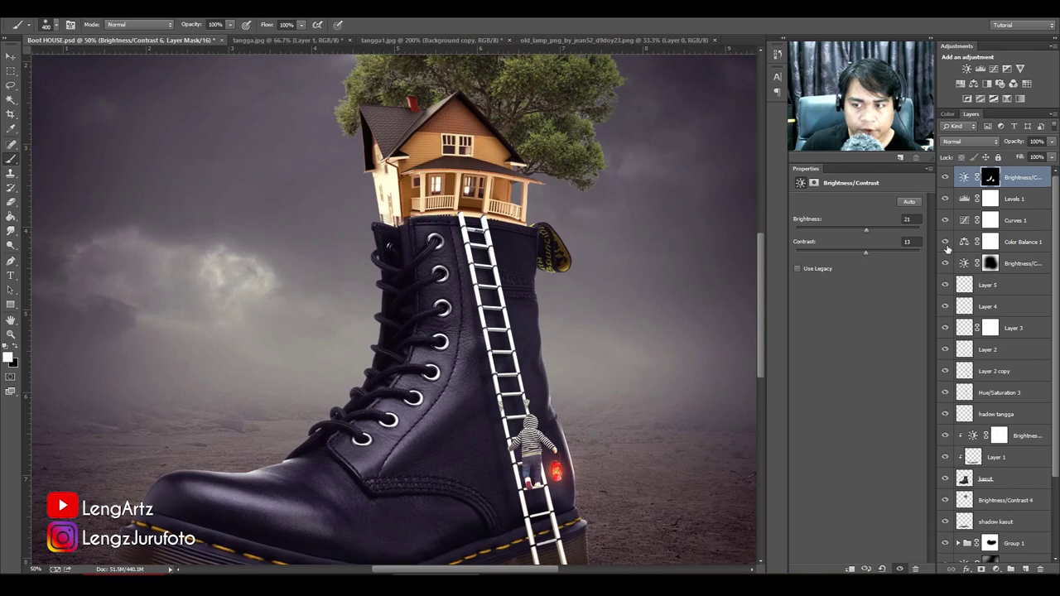
pyautogui.click(944, 242)
pyautogui.click(944, 242)
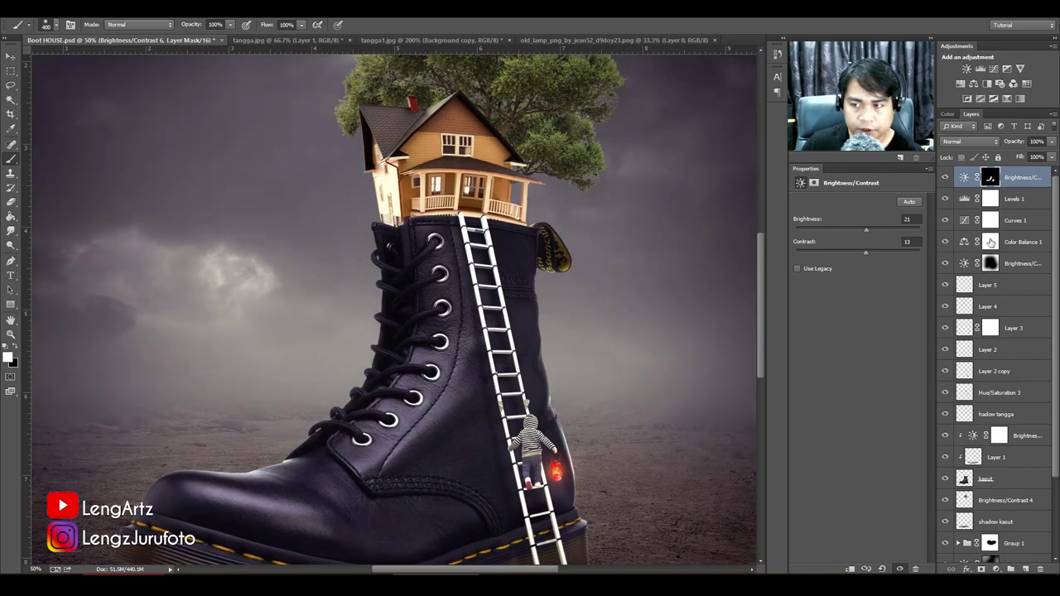
# Lower the opacity of the Color Balance 1 layer to 43%.
pyautogui.click(990, 241)
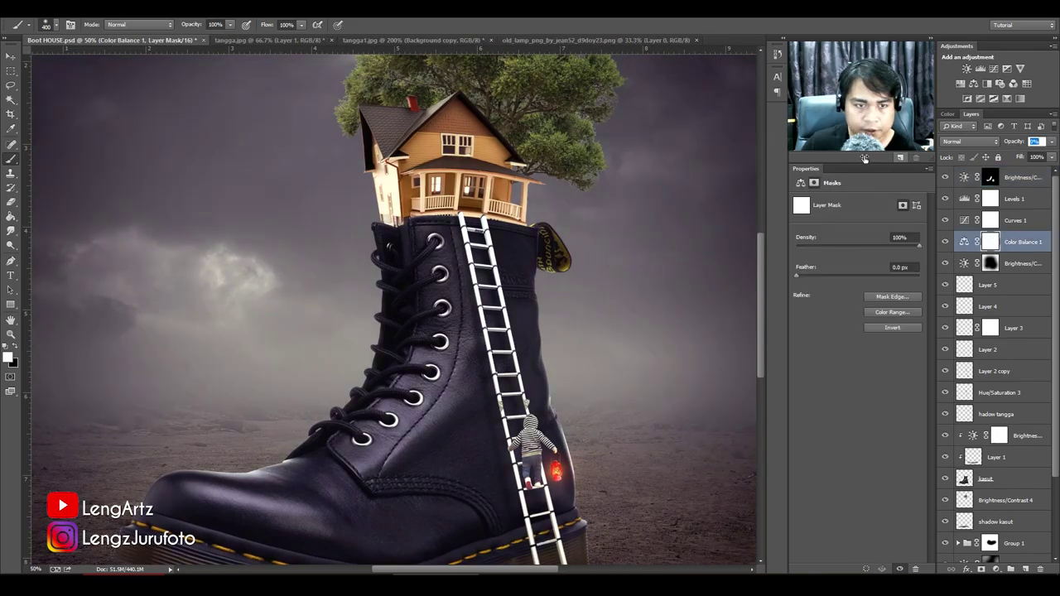
pyautogui.moveTo(1017, 145); pyautogui.dragTo(864, 157)
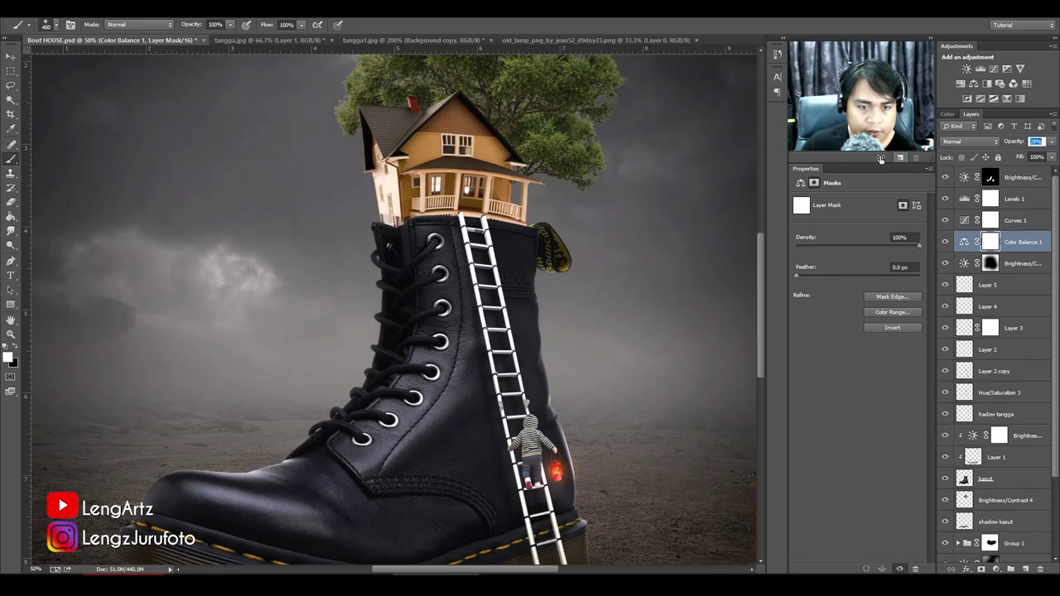
pyautogui.moveTo(888, 159); pyautogui.dragTo(888, 159)
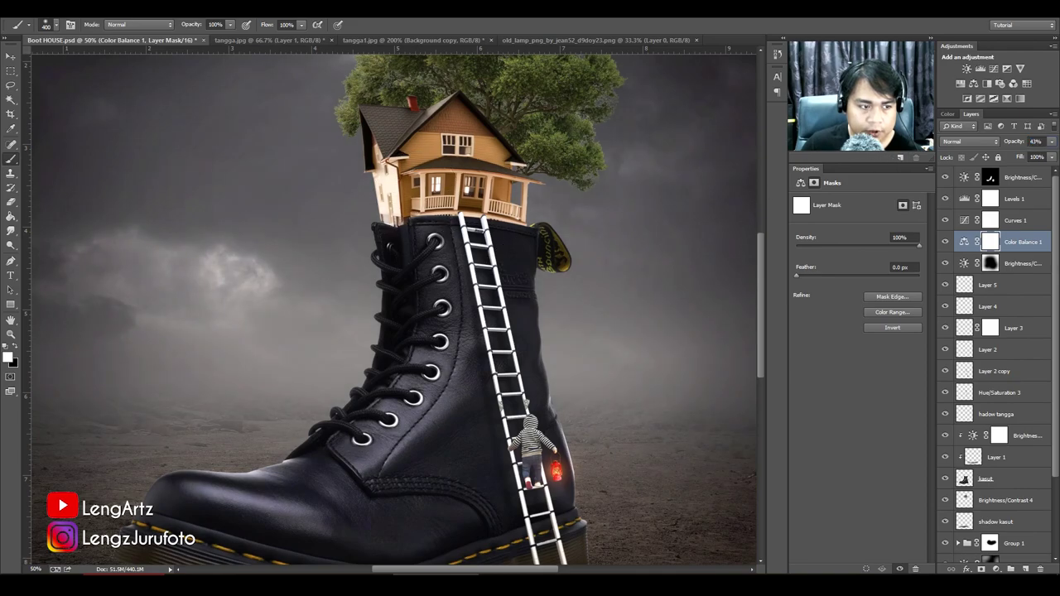
# Paint black on the Color Balance 1 mask with a soft brush over the house to remove the color tint there.
pyautogui.click(15, 348)
pyautogui.press('[')
pyautogui.press('[')
pyautogui.press('[')
pyautogui.press('[')
pyautogui.press('[')
pyautogui.moveTo(387, 185)
pyautogui.mouseDown()
pyautogui.moveTo(383, 168)
pyautogui.moveTo(391, 203)
pyautogui.moveTo(407, 194)
pyautogui.moveTo(464, 211)
pyautogui.moveTo(459, 227)
pyautogui.mouseUp()
pyautogui.press(']')
pyautogui.press(']')
pyautogui.press(']')
pyautogui.press(']')
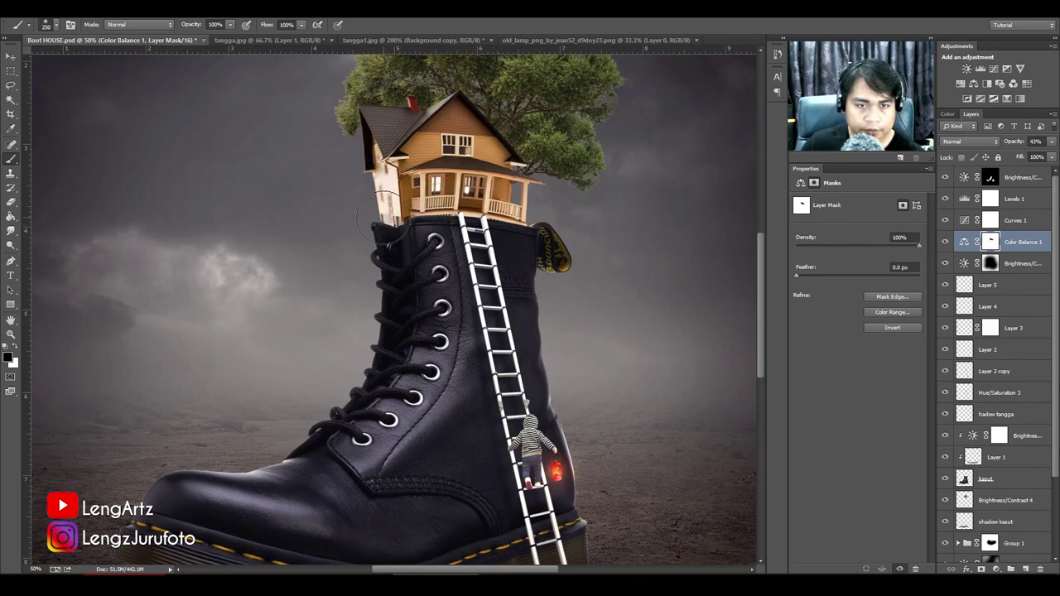
# Clip a Brightness/Contrast adjustment to the Brightness/Contrast 4 layer with brightness -50 and contrast 26, and invert its mask to black.
pyautogui.hotkey('ctrl', '-')
pyautogui.hotkey('ctrl', '-')
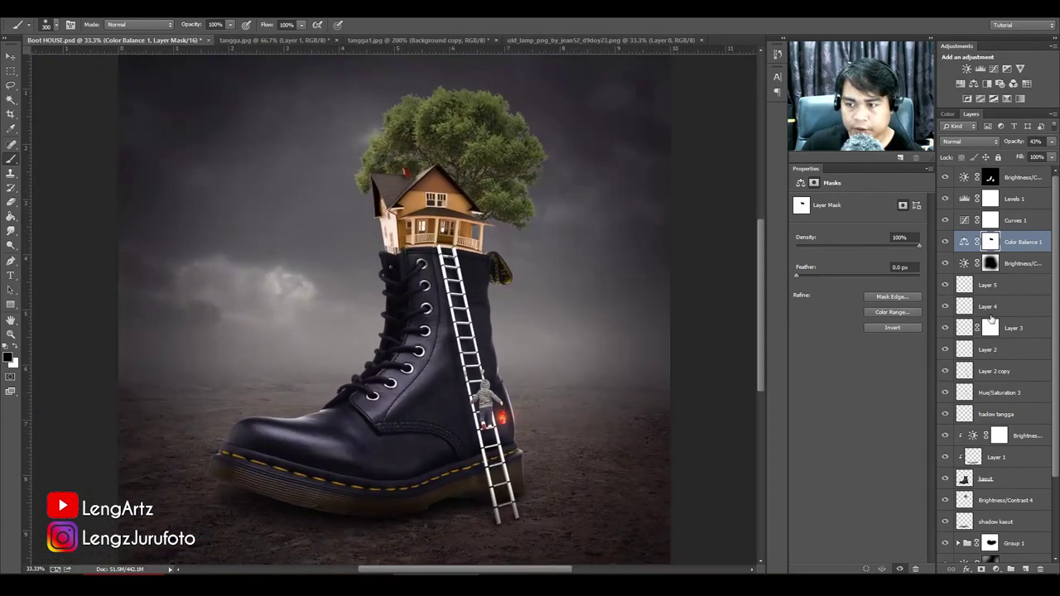
pyautogui.scroll(-1, 983, 354)
pyautogui.scroll(-1, 983, 354)
pyautogui.click(997, 401)
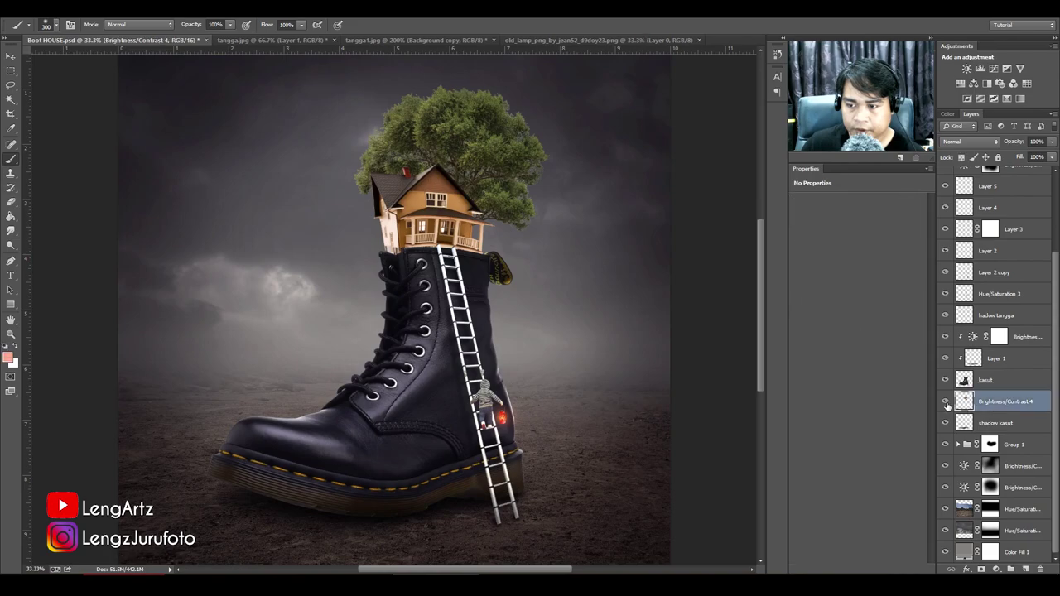
pyautogui.click(945, 404)
pyautogui.click(946, 404)
pyautogui.click(966, 68)
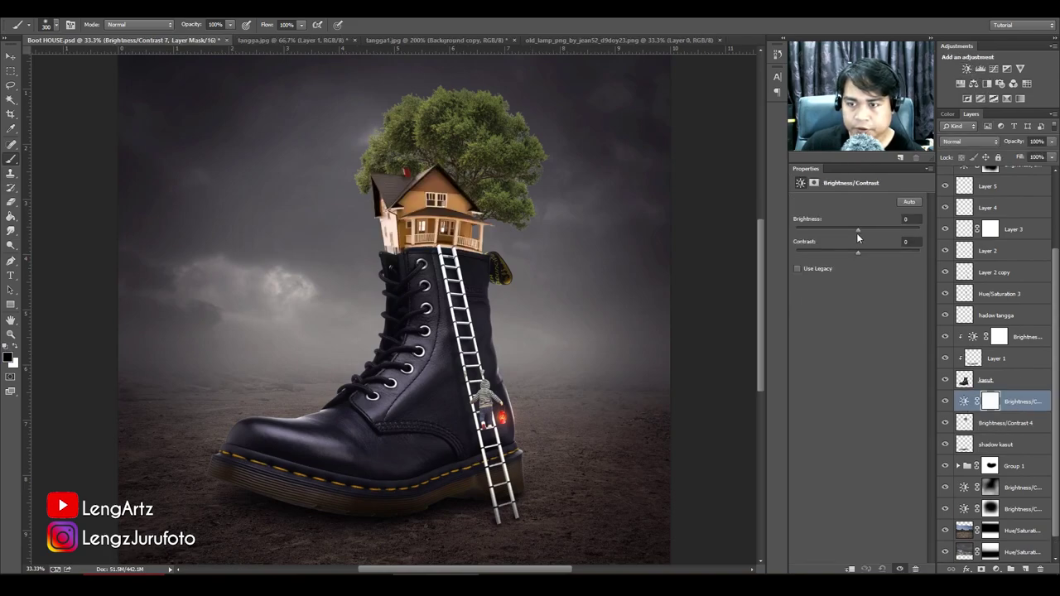
pyautogui.moveTo(856, 233); pyautogui.dragTo(838, 230)
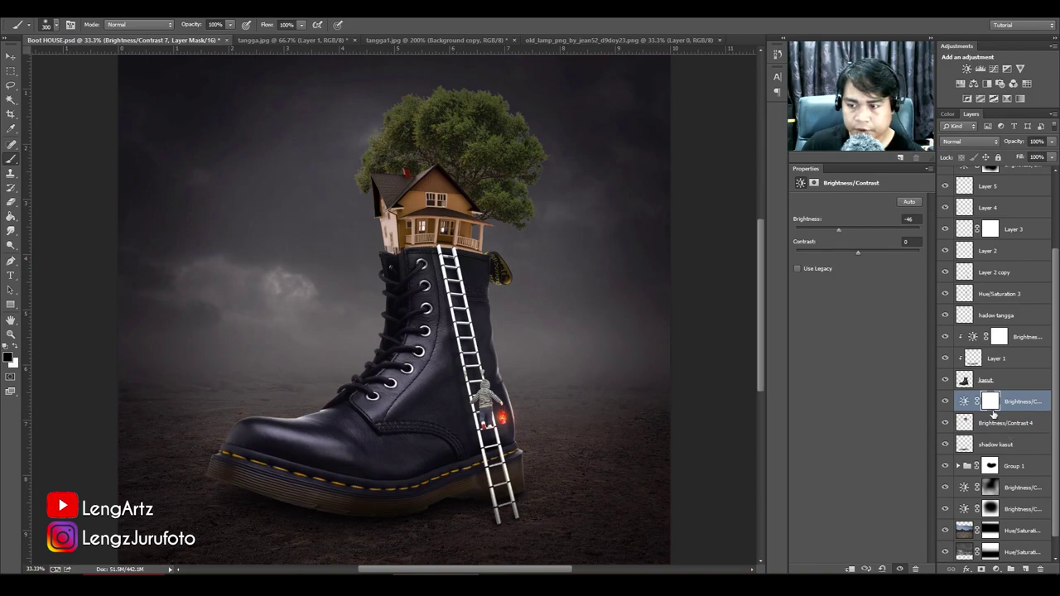
pyautogui.click(850, 569)
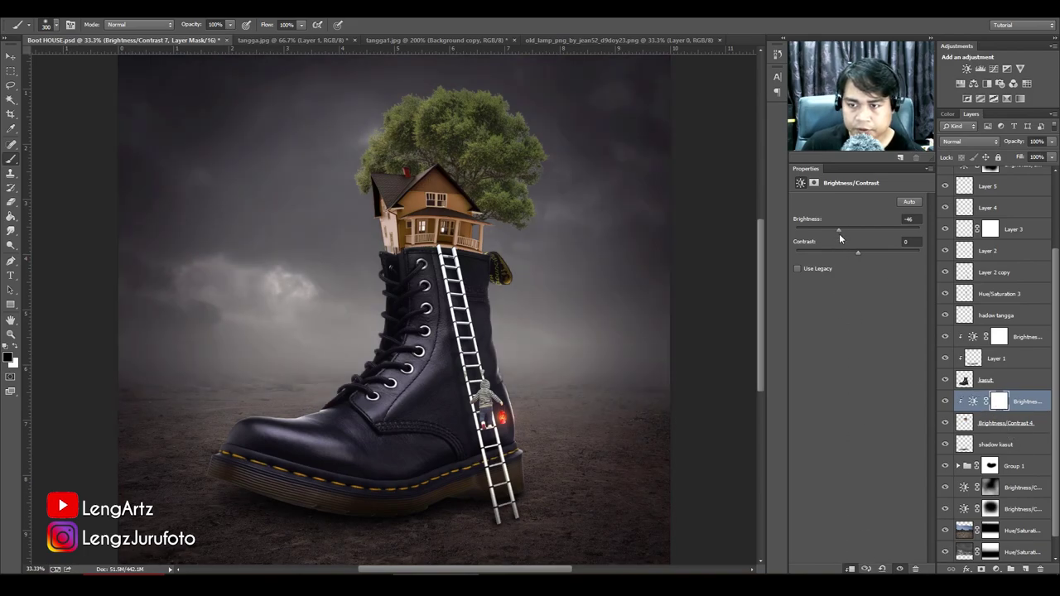
pyautogui.moveTo(839, 232); pyautogui.dragTo(873, 251)
pyautogui.hotkey('ctrl', 'i')
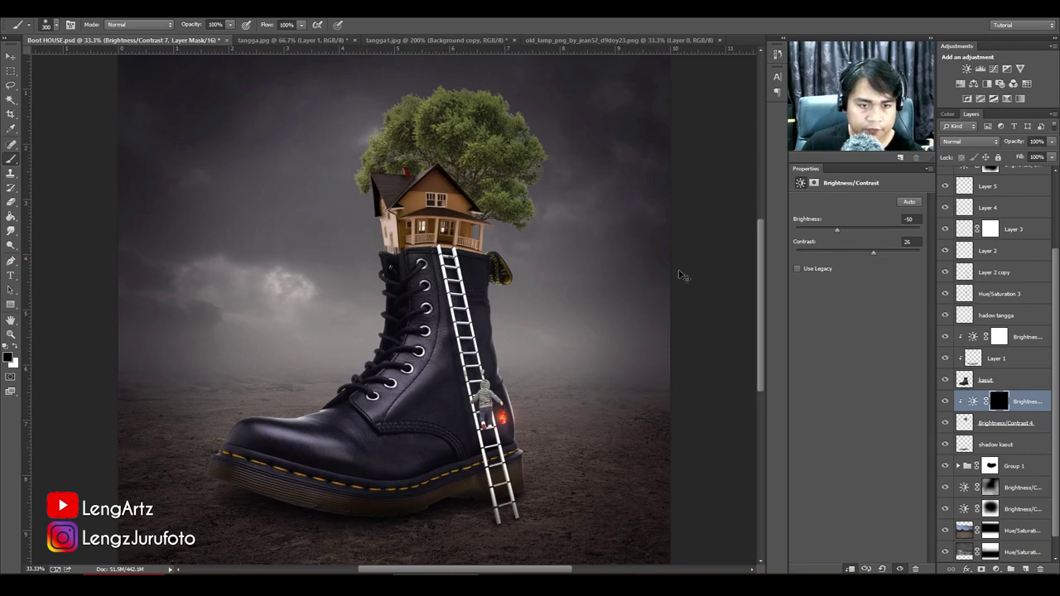
# Paint white at 10% opacity on the clipped adjustment's mask along the house's base to darken it, and set the adjustment's brightness to -80.
pyautogui.hotkey('ctrl', '+')
pyautogui.press(']')
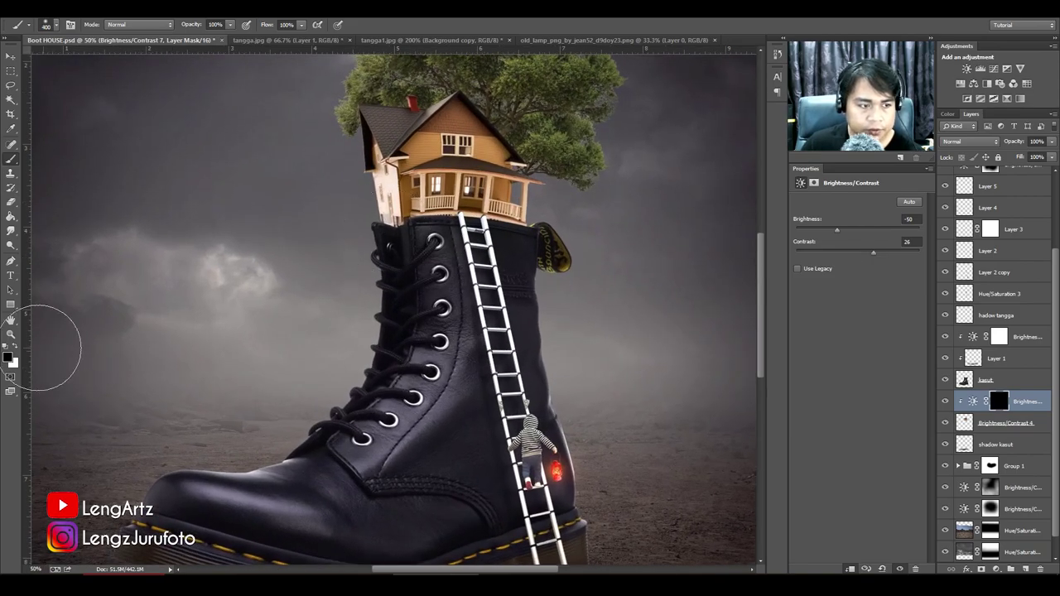
pyautogui.click(17, 349)
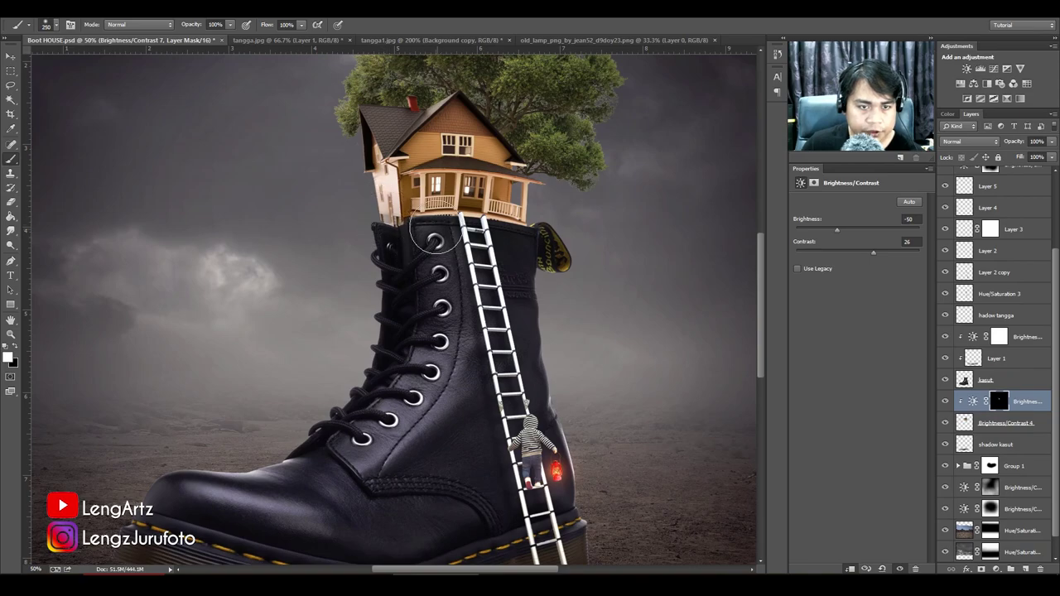
pyautogui.press('[')
pyautogui.press(']')
pyautogui.press('1')
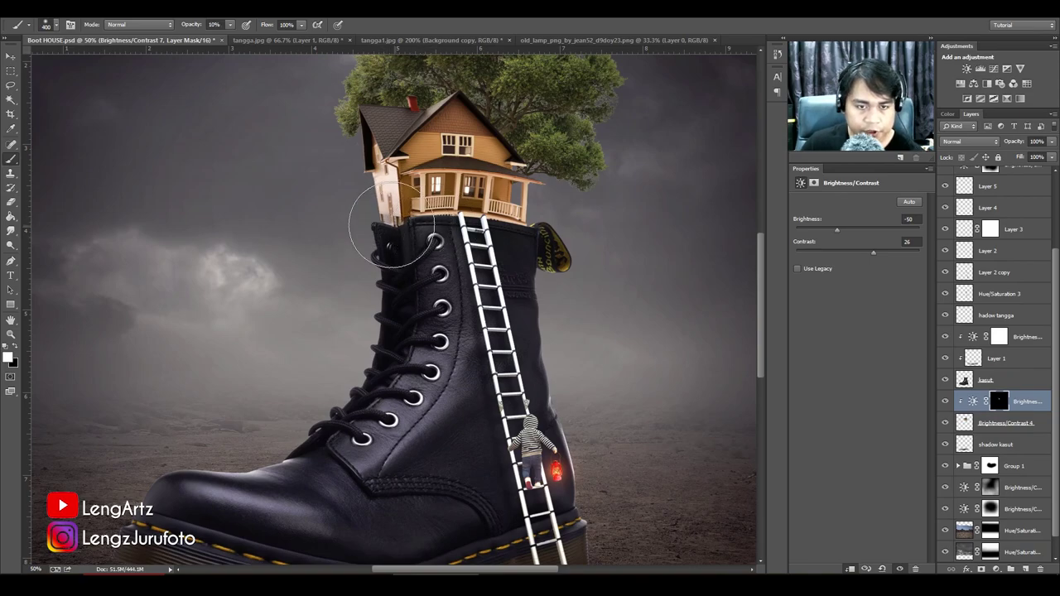
pyautogui.press('[')
pyautogui.press('[')
pyautogui.moveTo(488, 223)
pyautogui.mouseDown()
pyautogui.moveTo(411, 222)
pyautogui.moveTo(503, 217)
pyautogui.moveTo(535, 229)
pyautogui.mouseUp()
pyautogui.press('[')
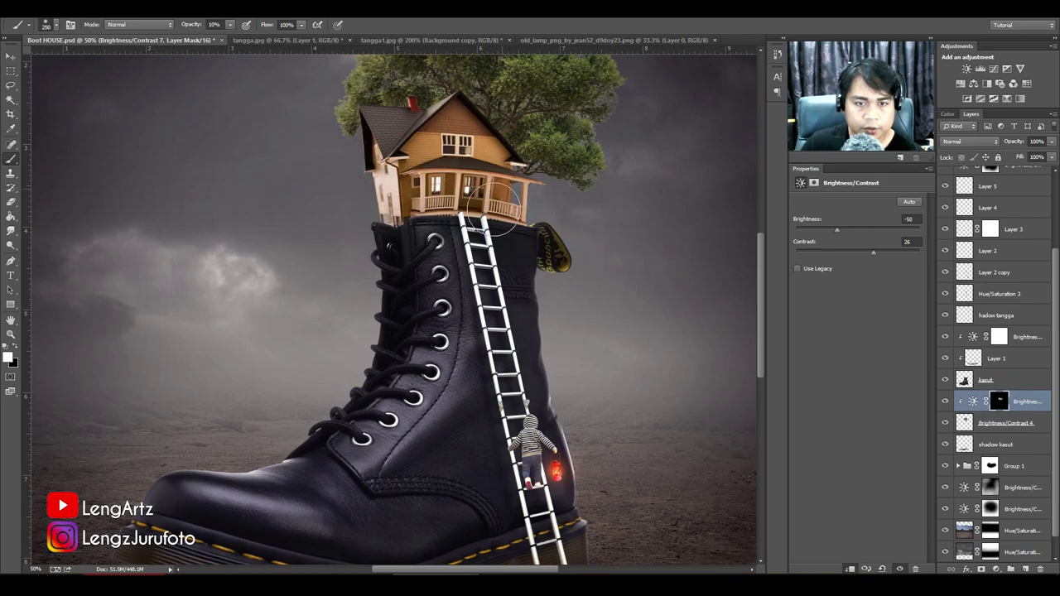
pyautogui.press(']')
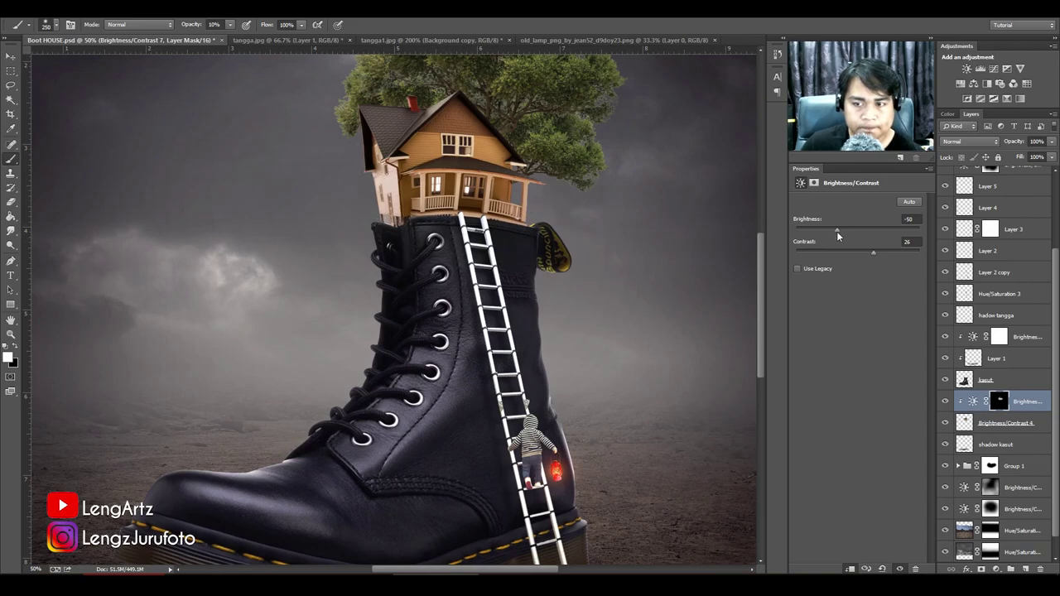
pyautogui.moveTo(836, 231)
pyautogui.mouseDown()
pyautogui.moveTo(816, 236)
pyautogui.moveTo(824, 236)
pyautogui.mouseUp()
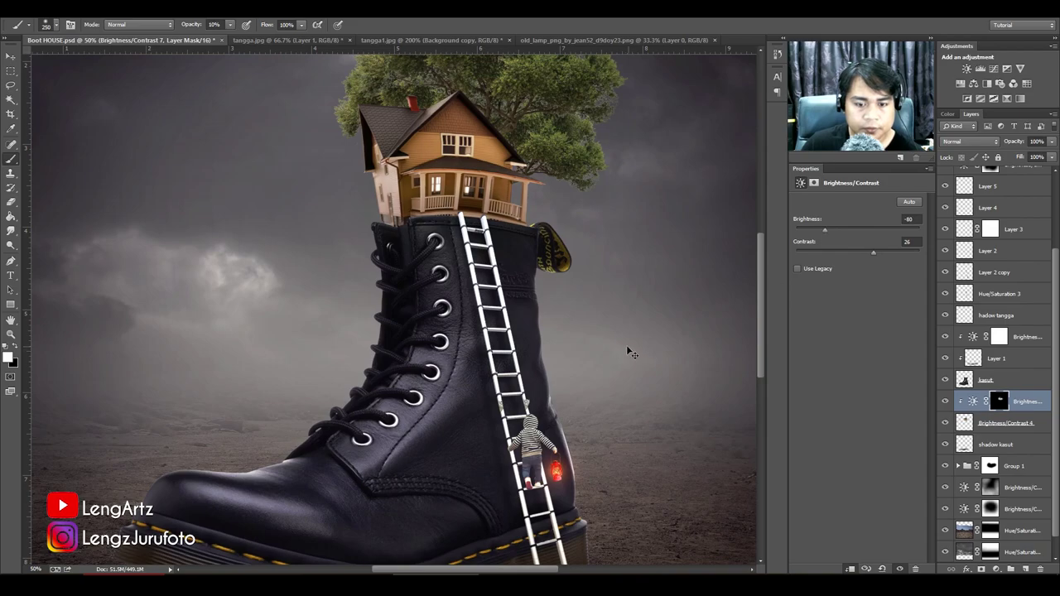
pyautogui.hotkey('ctrl', '-')
pyautogui.hotkey('ctrl', '+')
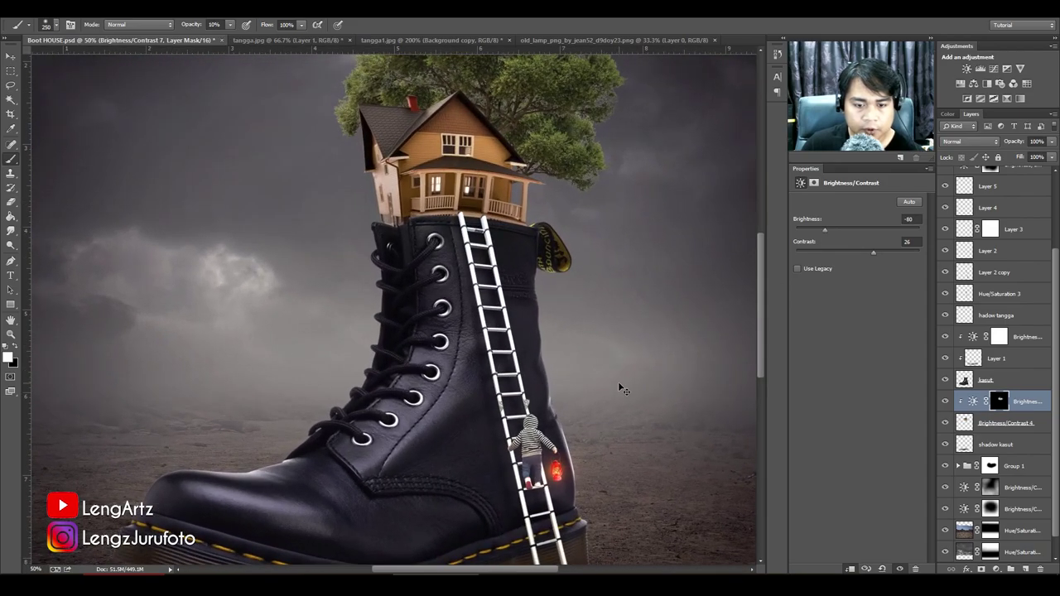
# Identify the layer holding the climbing child, Layer 2, and rename it BUDAK.
pyautogui.hotkey('ctrl', '+')
pyautogui.moveTo(594, 422); pyautogui.dragTo(429, 186)
pyautogui.hotkey('ctrl', '+')
pyautogui.hotkey('ctrl', '+')
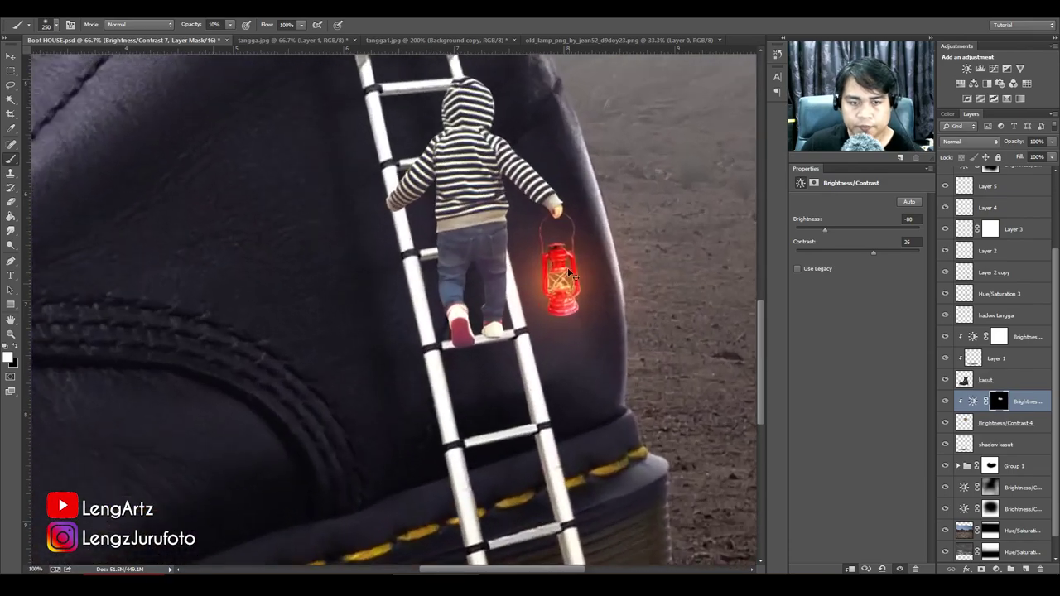
pyautogui.moveTo(569, 274); pyautogui.dragTo(474, 352)
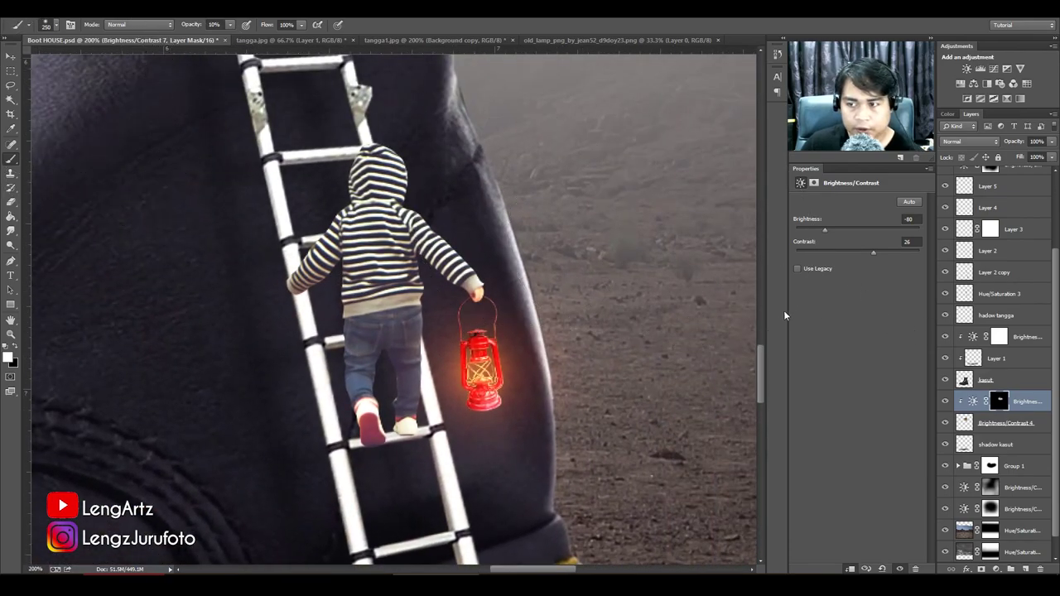
pyautogui.press('v')
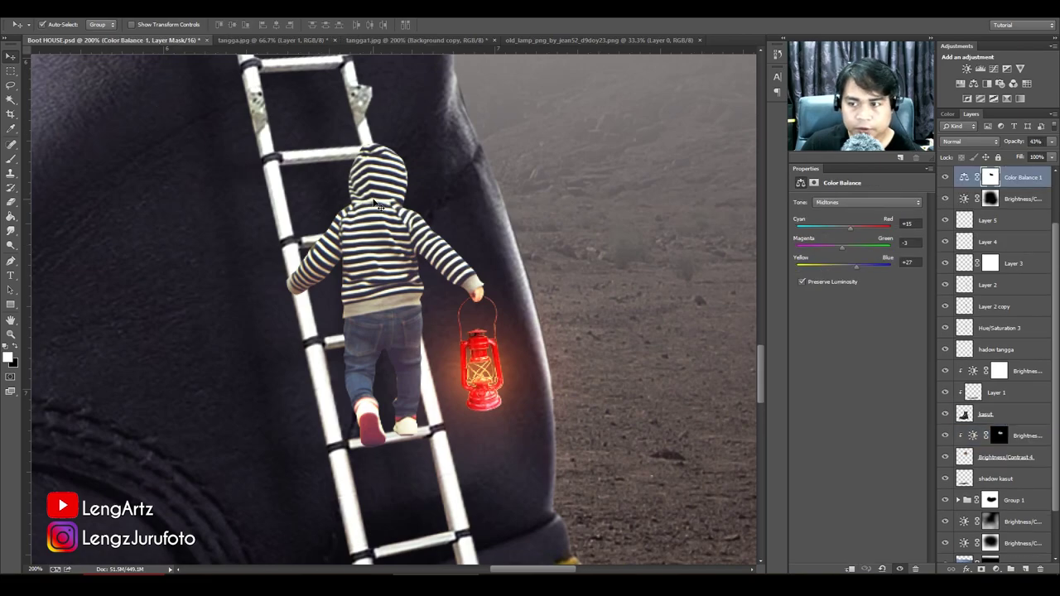
pyautogui.scroll(-1, 1016, 351)
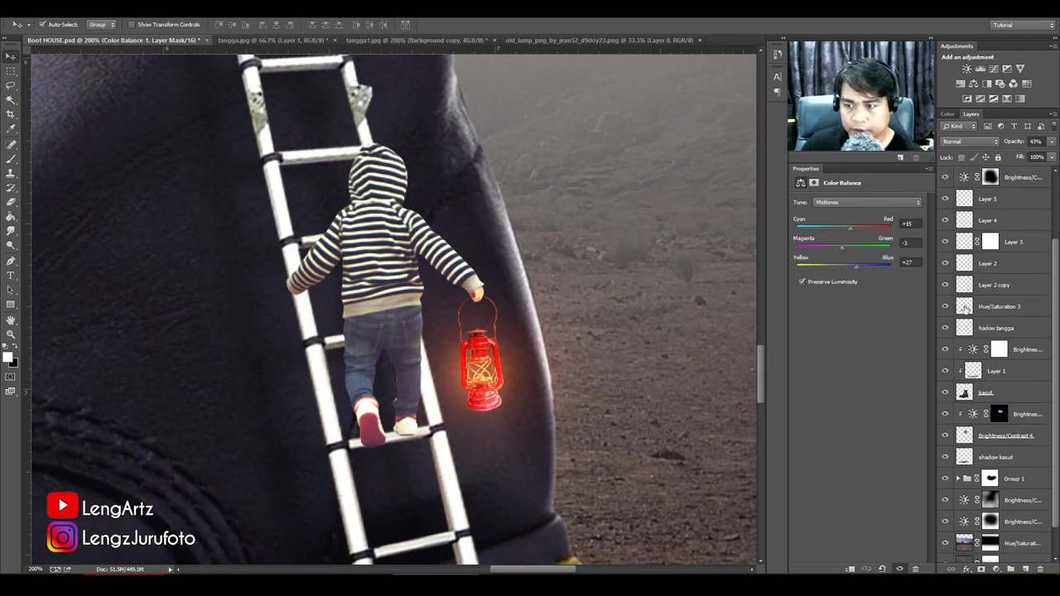
pyautogui.click(945, 263)
pyautogui.click(945, 263)
pyautogui.doubleClick(987, 263)
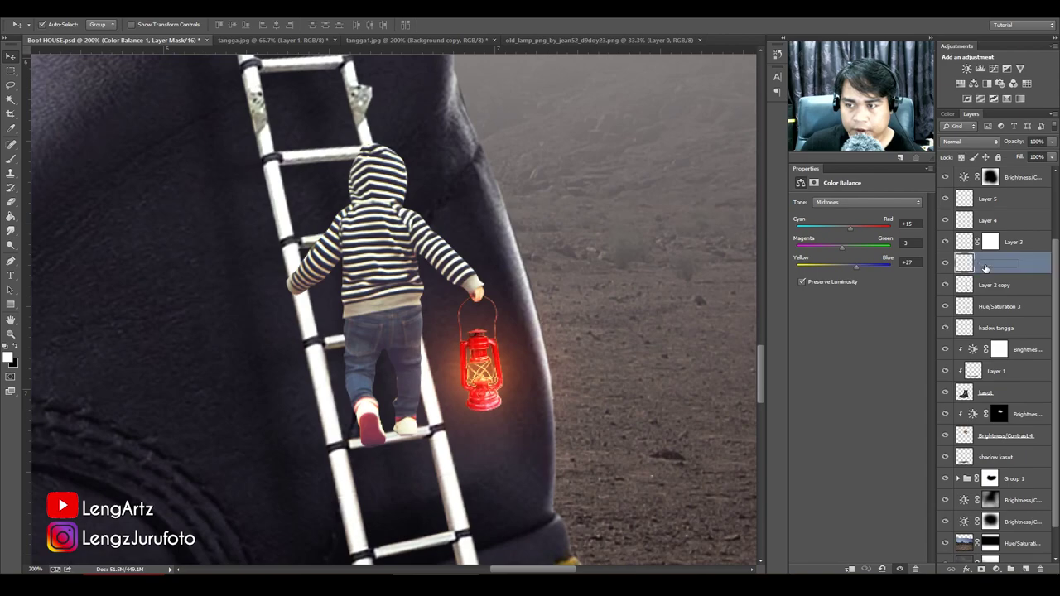
pyautogui.write('BUDAK')
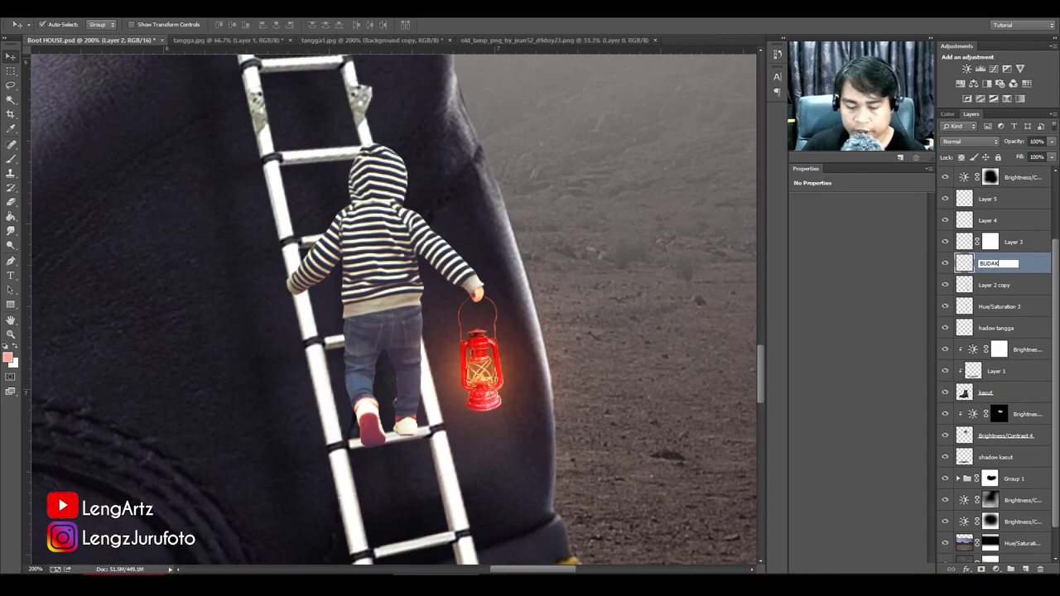
pyautogui.press('Return')
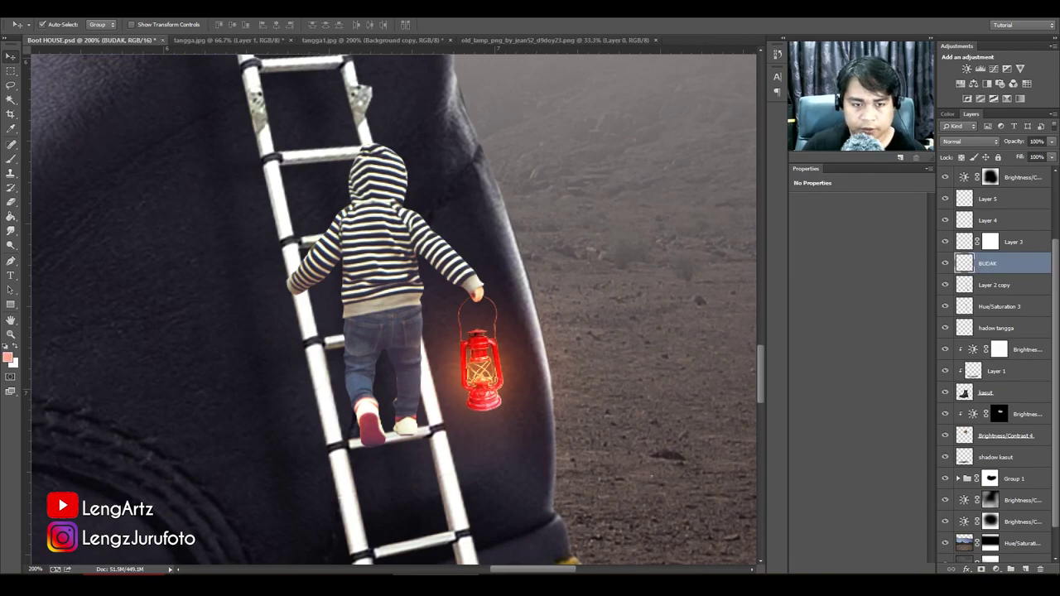
# Add a Levels adjustment clipped to the BUDAK layer with input levels 6, 0.83 and 235.
pyautogui.hotkey('ctrl', '-')
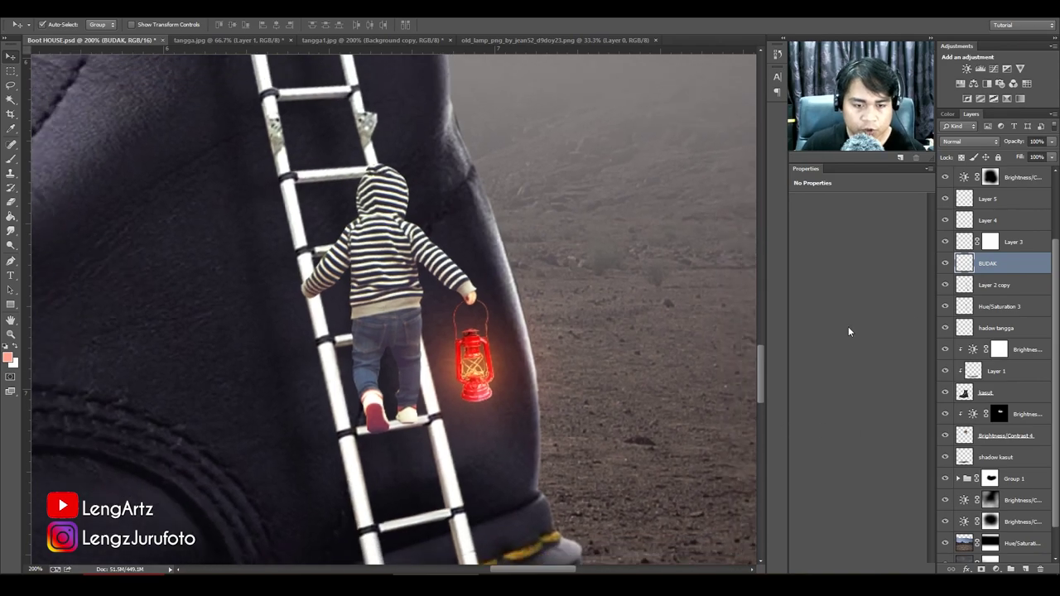
pyautogui.hotkey('ctrl', '+')
pyautogui.moveTo(558, 238); pyautogui.dragTo(529, 236)
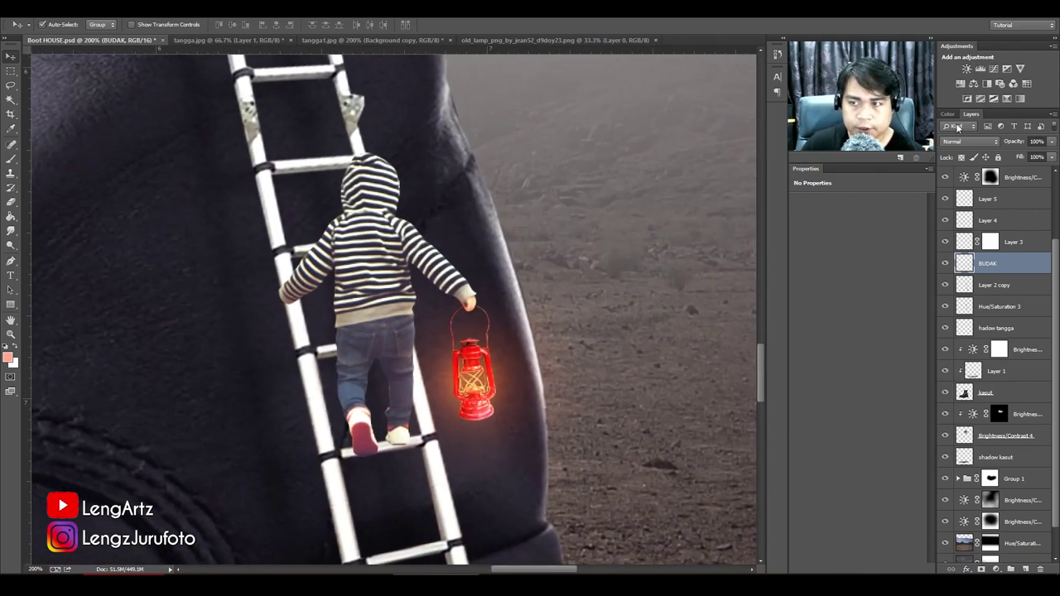
pyautogui.click(980, 69)
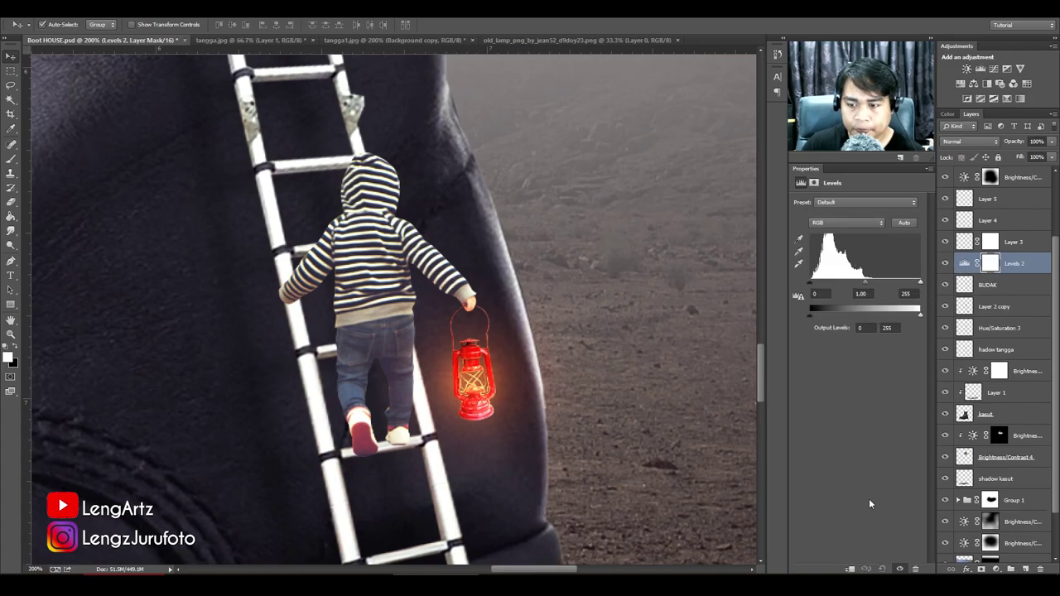
pyautogui.click(849, 570)
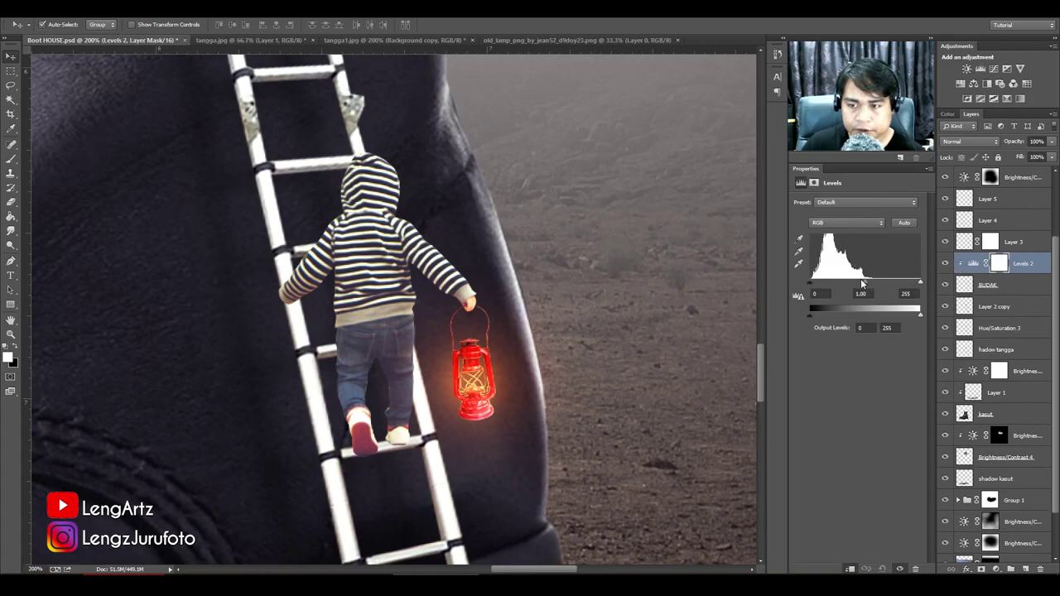
pyautogui.moveTo(866, 280); pyautogui.dragTo(911, 281)
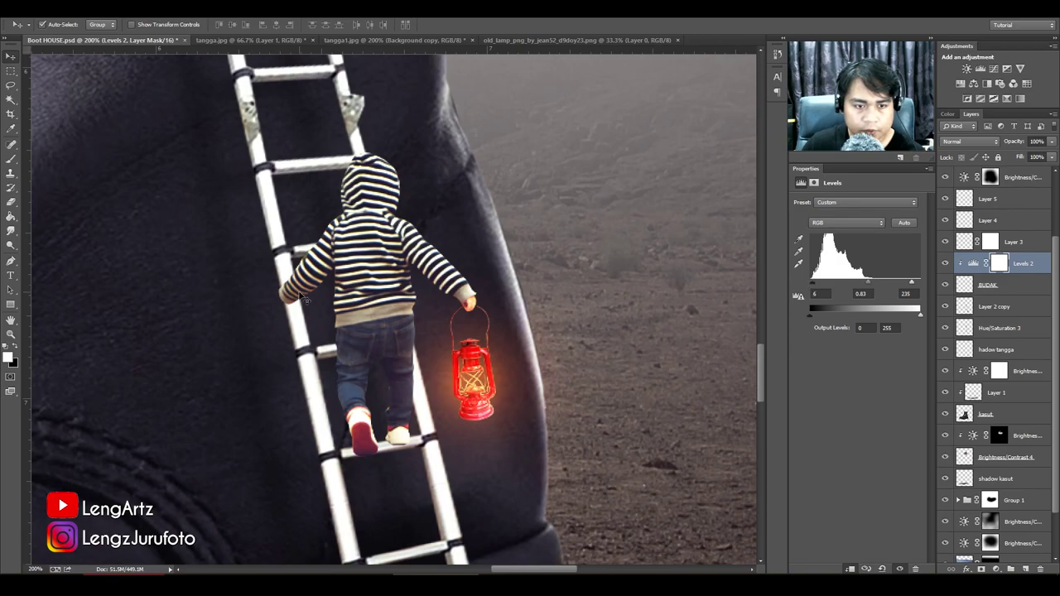
# Paint black at 10% opacity on the Levels 2 mask with a soft brush of about 90 px over the child's lantern-facing side.
pyautogui.press('b')
pyautogui.press('[')
pyautogui.press('[')
pyautogui.press('[')
pyautogui.press('[')
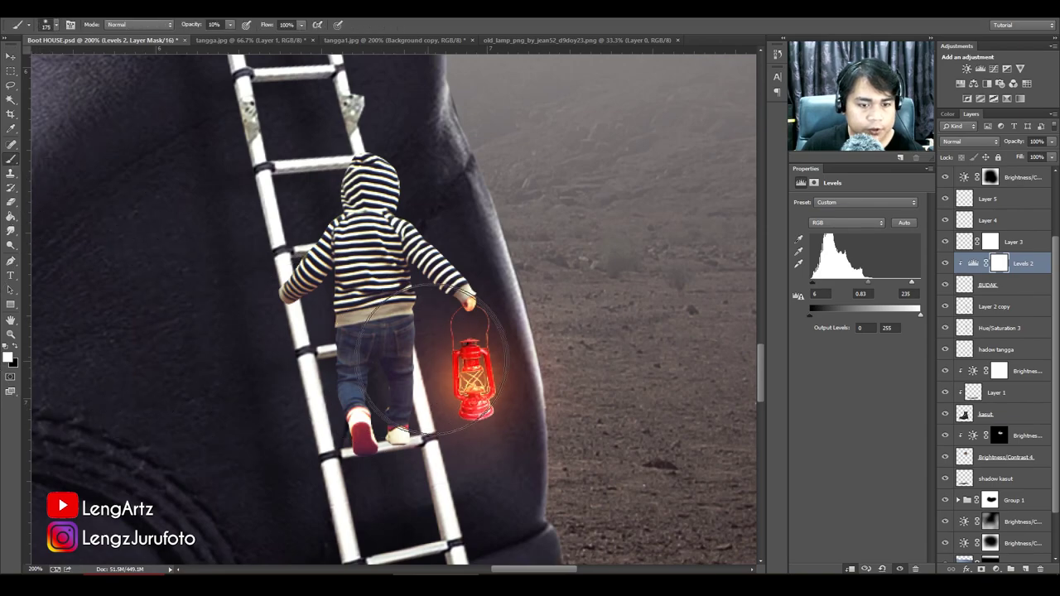
pyautogui.press('[')
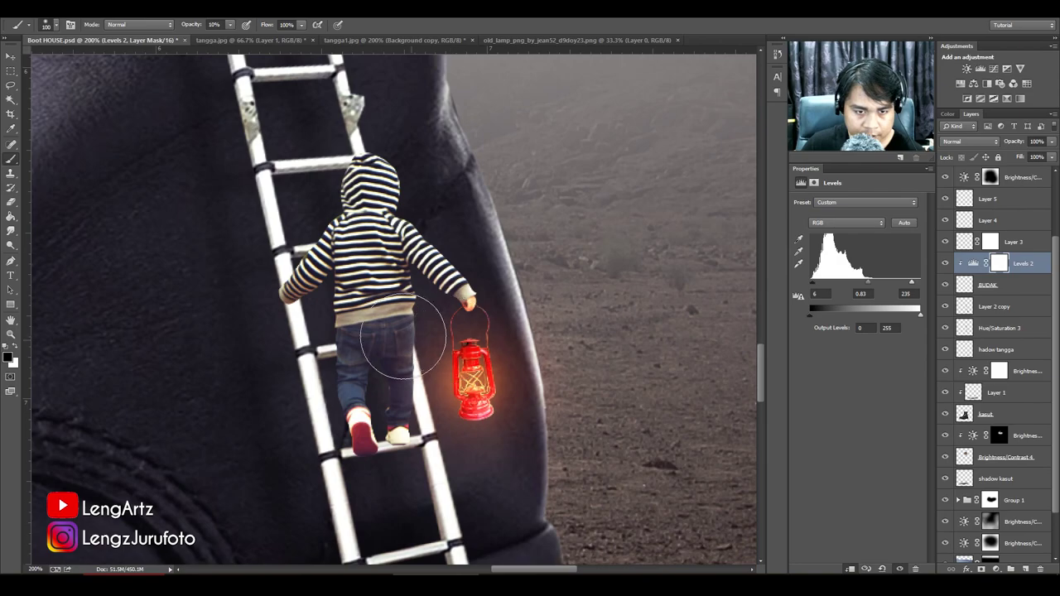
pyautogui.press('[')
pyautogui.moveTo(424, 398)
pyautogui.mouseDown()
pyautogui.moveTo(429, 297)
pyautogui.moveTo(420, 364)
pyautogui.mouseUp()
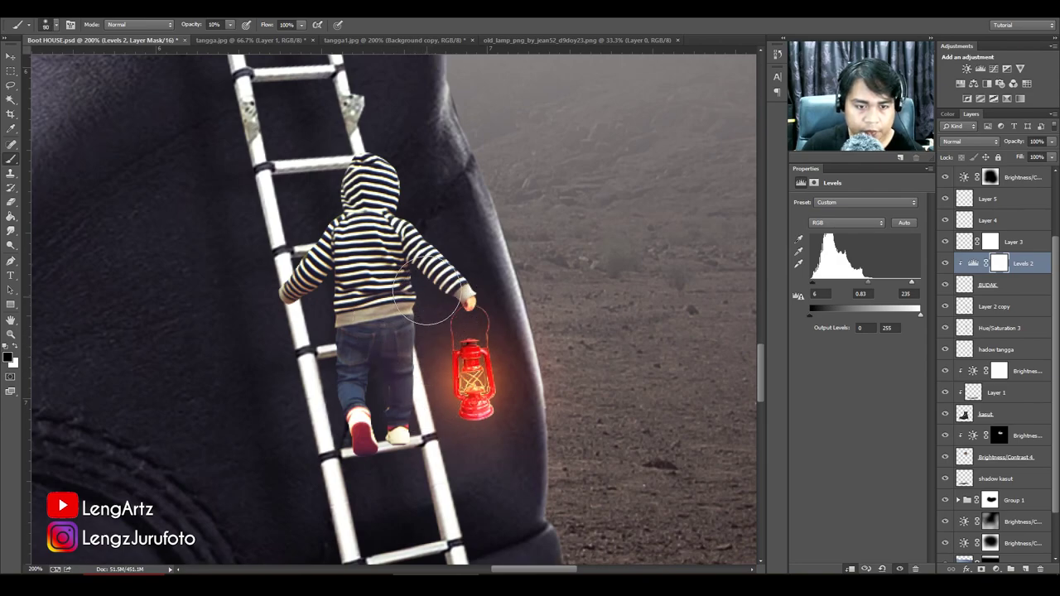
# Examine the whole composite at several magnifications to judge the overall lighting and the shading of the child and house.
pyautogui.hotkey('ctrl', '-')
pyautogui.hotkey('ctrl', '-')
pyautogui.hotkey('ctrl', '-')
pyautogui.hotkey('ctrl', '-')
pyautogui.hotkey('ctrl', '-')
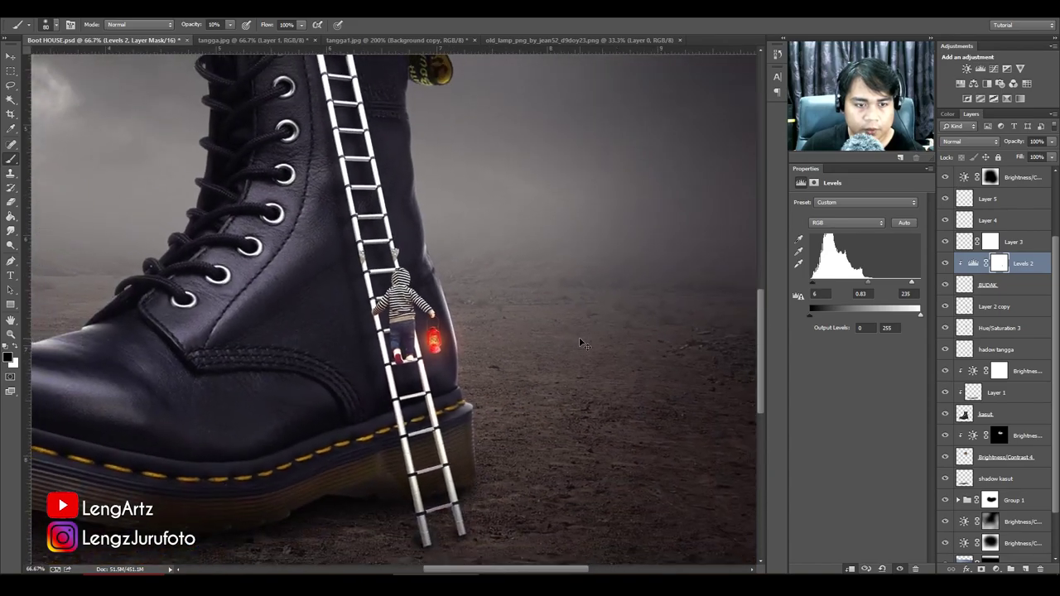
pyautogui.hotkey('ctrl', '+')
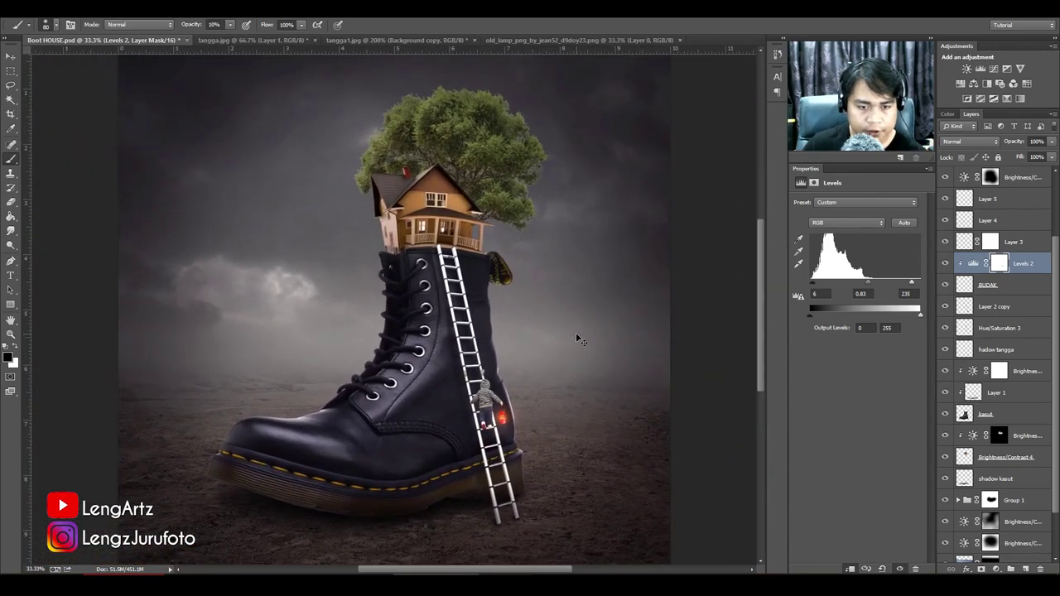
pyautogui.hotkey('ctrl', '+')
pyautogui.hotkey('ctrl', '-')
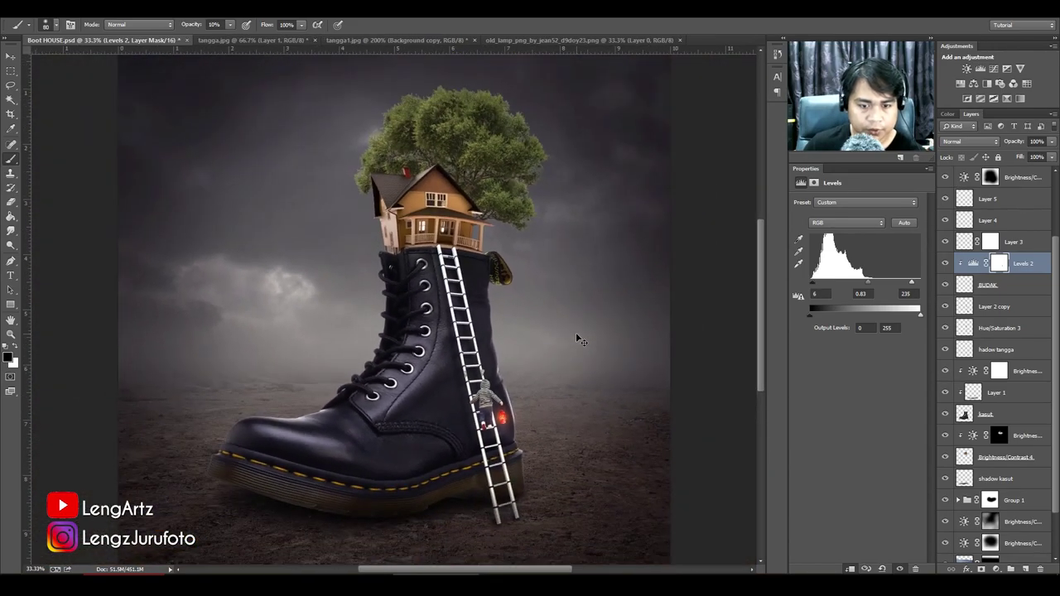
pyautogui.hotkey('ctrl', '-')
pyautogui.hotkey('ctrl', '+')
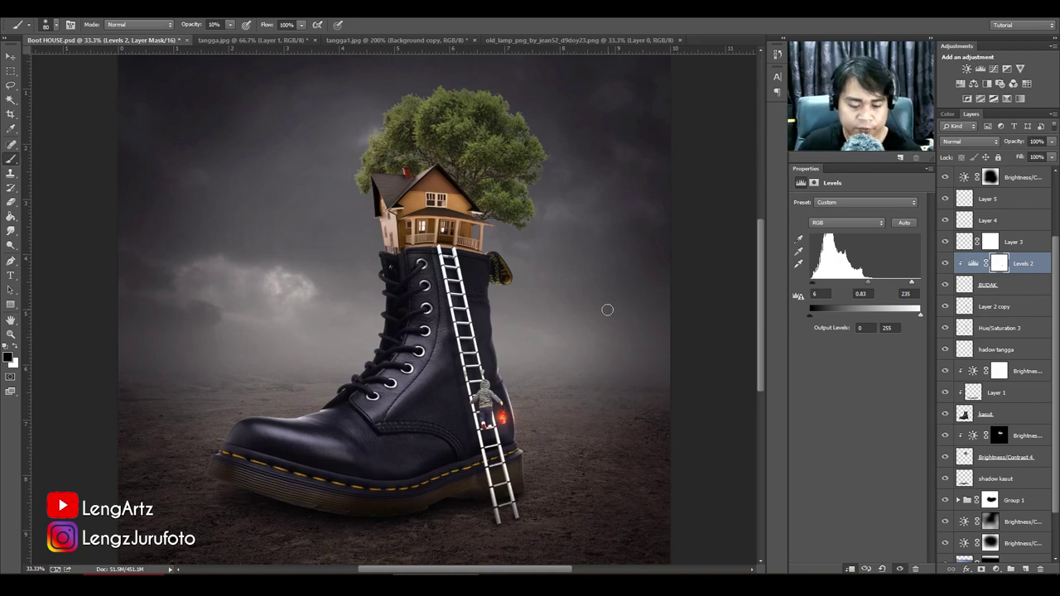
pyautogui.hotkey('ctrl', '-')
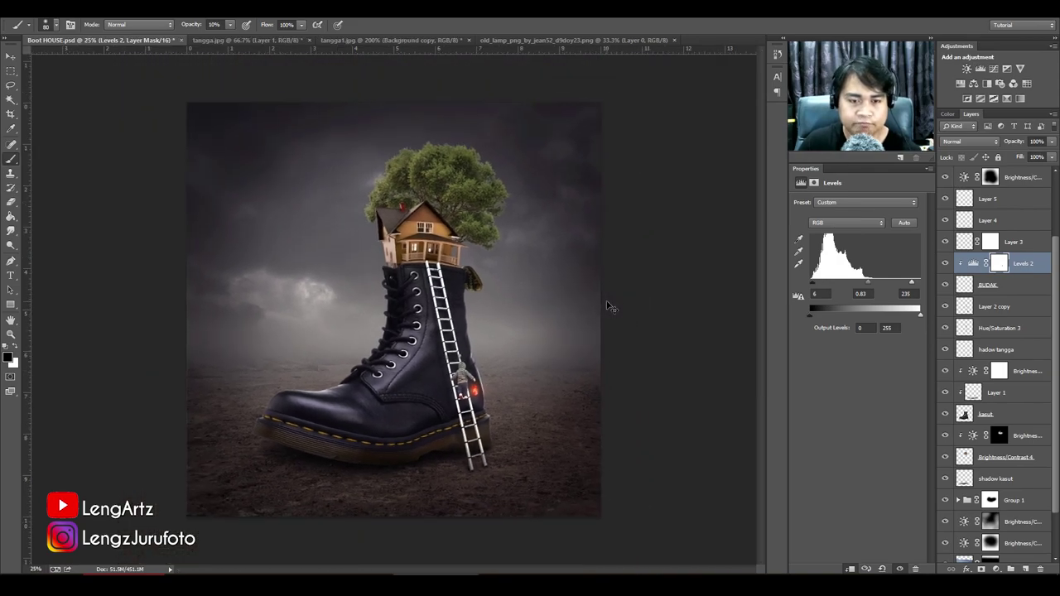
pyautogui.hotkey('ctrl', '+')
pyautogui.hotkey('ctrl', '-')
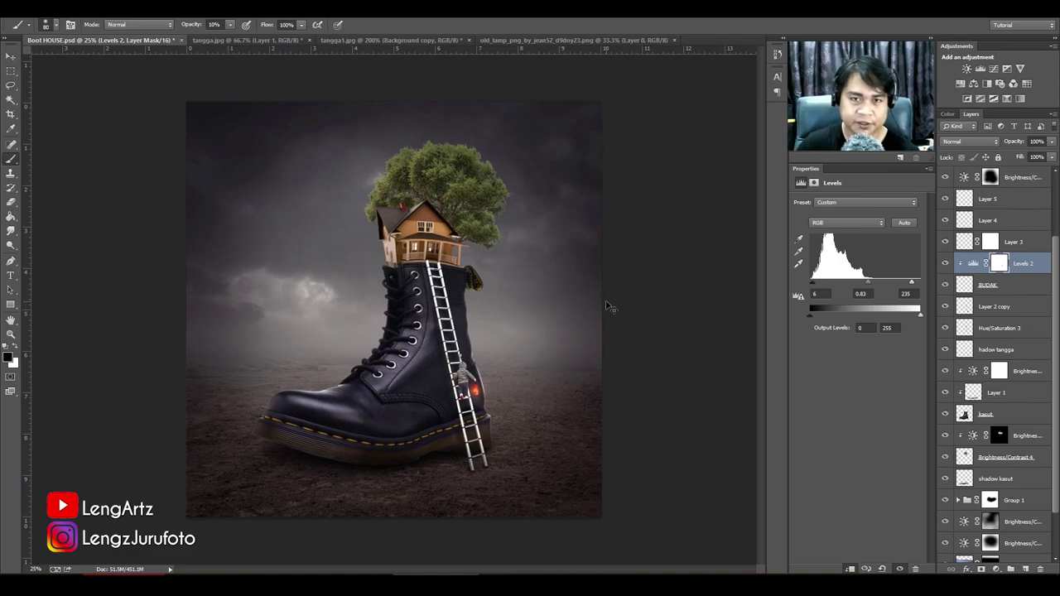
pyautogui.hotkey('ctrl', '+')
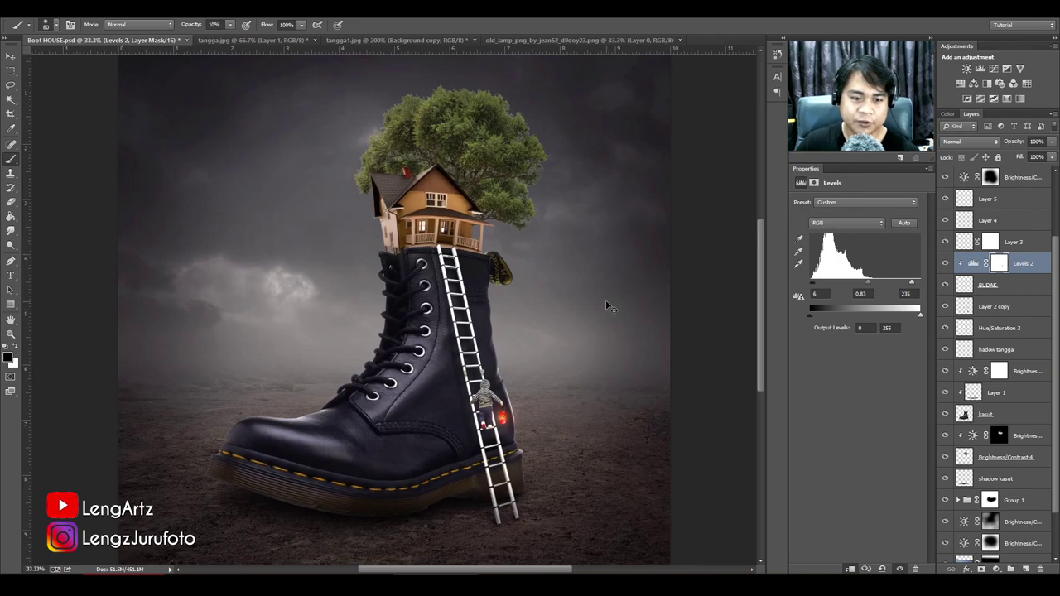